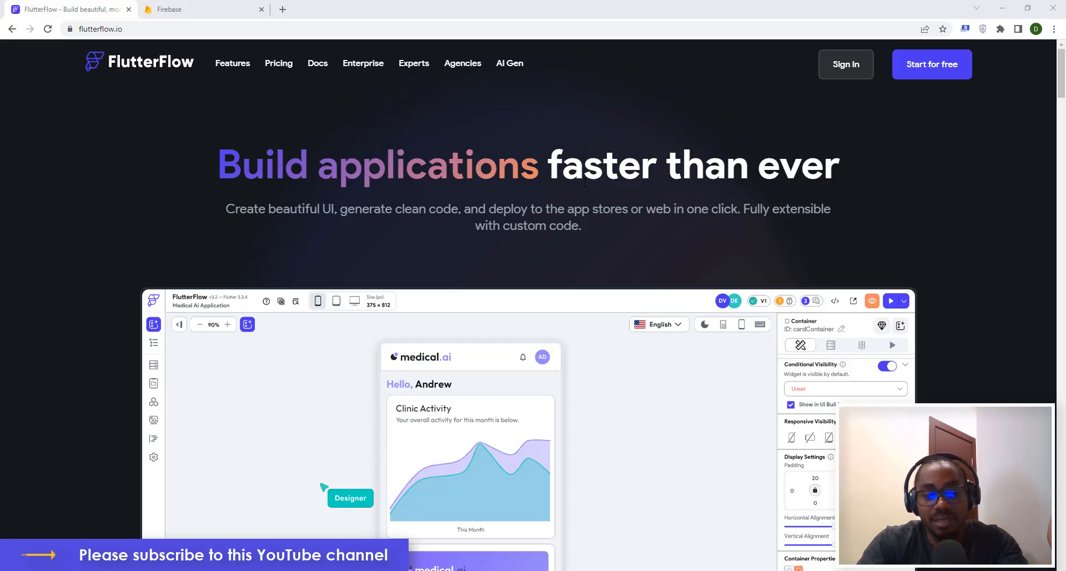
# Open the FlutterFlow app in a new browser tab.
pyautogui.scroll(-14, 585, 181)
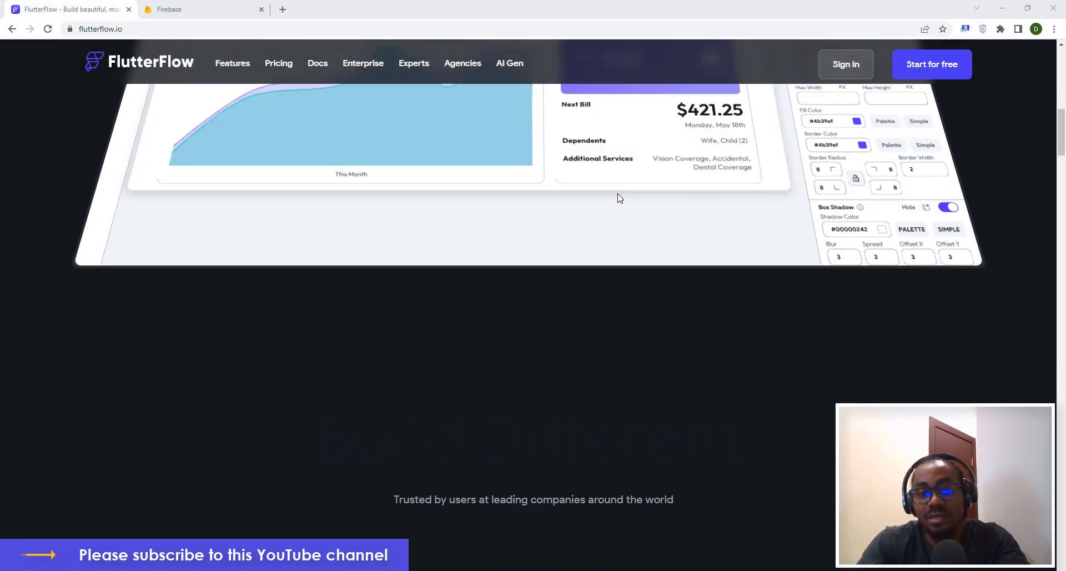
pyautogui.scroll(-13, 618, 198)
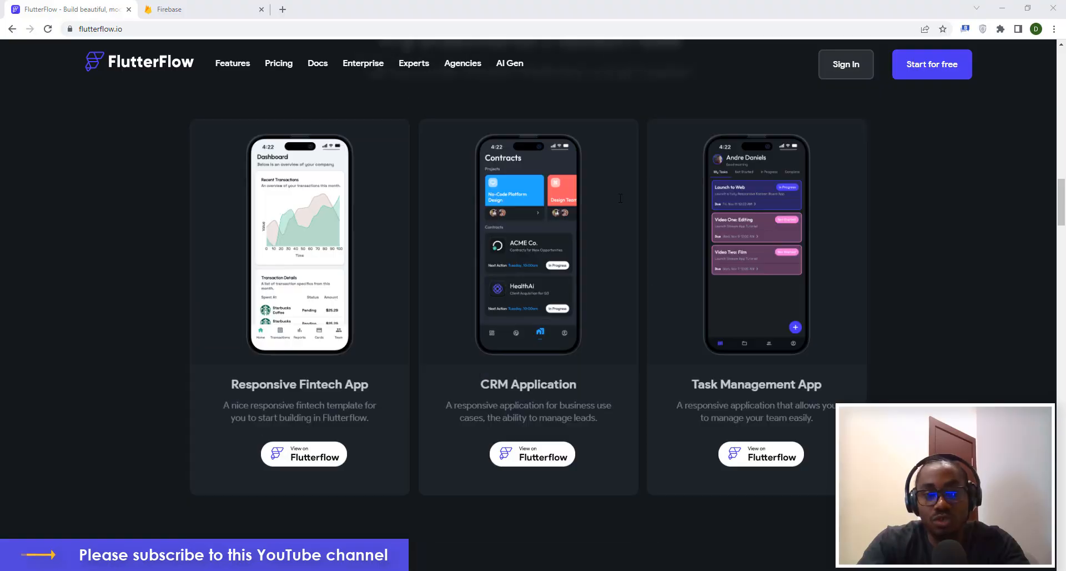
pyautogui.scroll(-3, 625, 192)
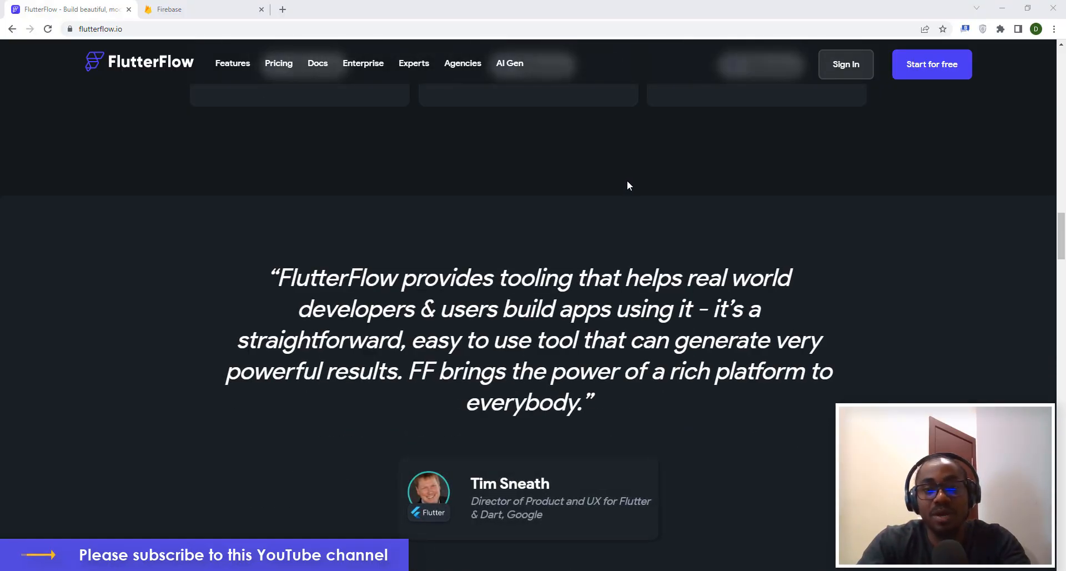
pyautogui.scroll(-1, 627, 183)
pyautogui.scroll(-5, 631, 179)
pyautogui.scroll(-6, 628, 190)
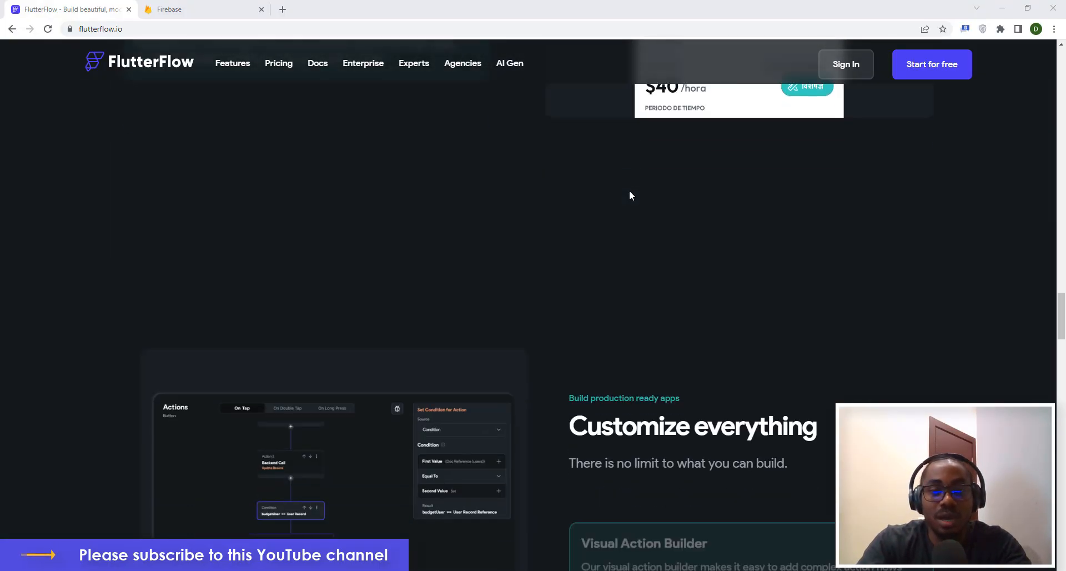
pyautogui.scroll(15, 629, 193)
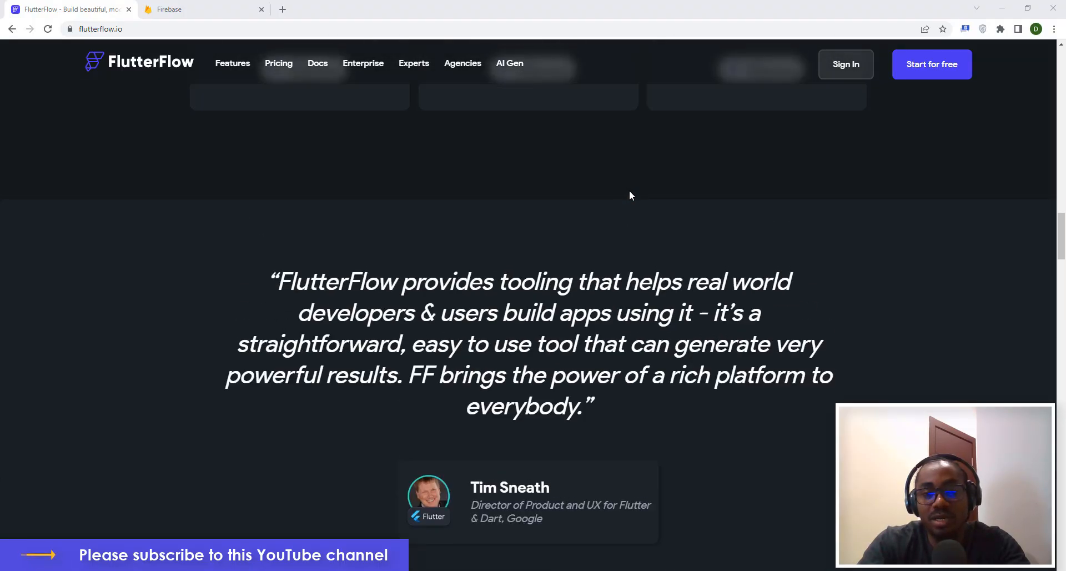
pyautogui.scroll(10, 630, 194)
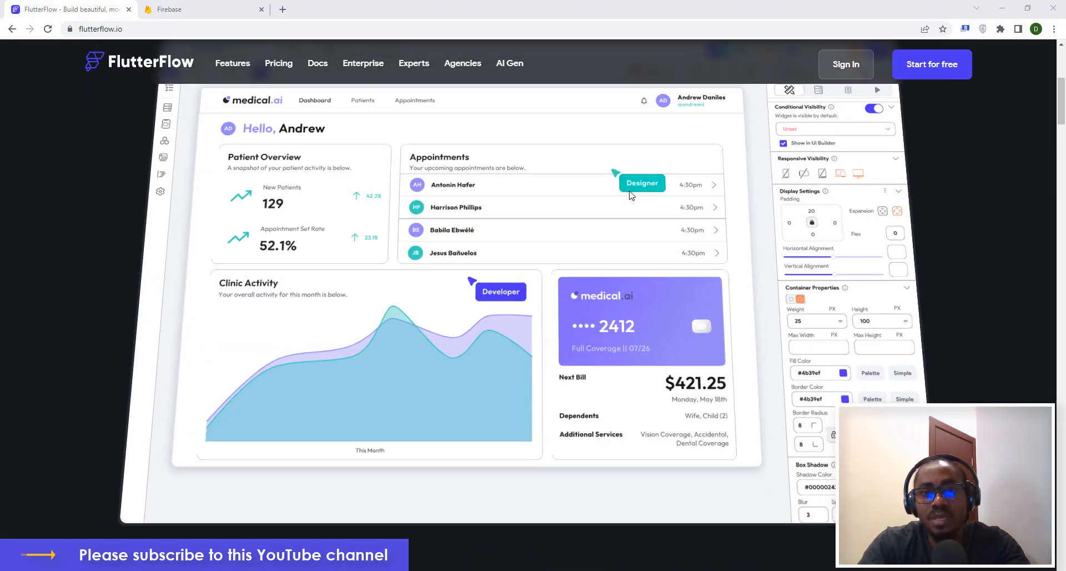
pyautogui.scroll(1, 629, 190)
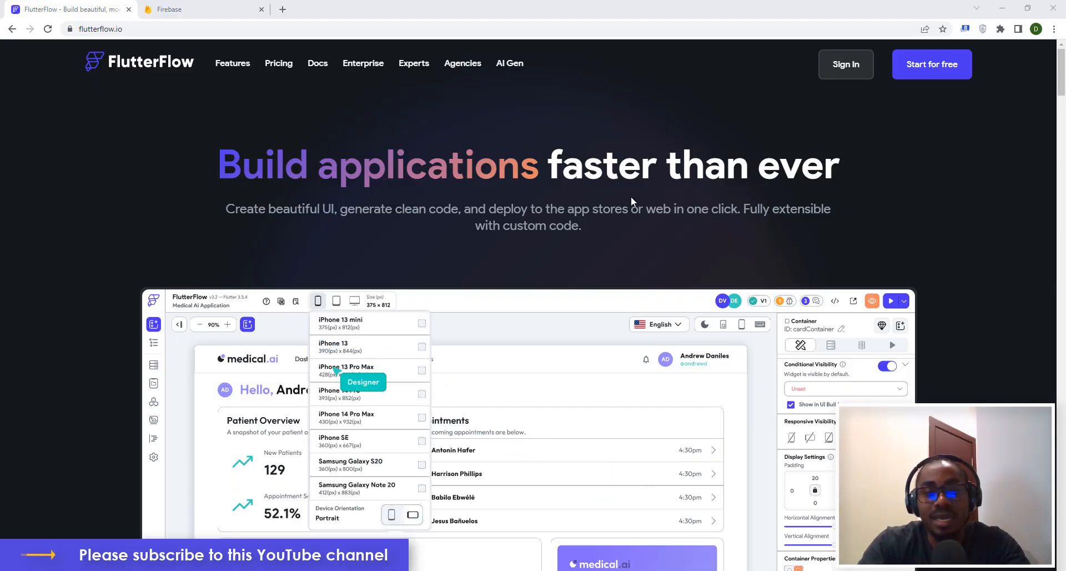
pyautogui.scroll(-8, 656, 217)
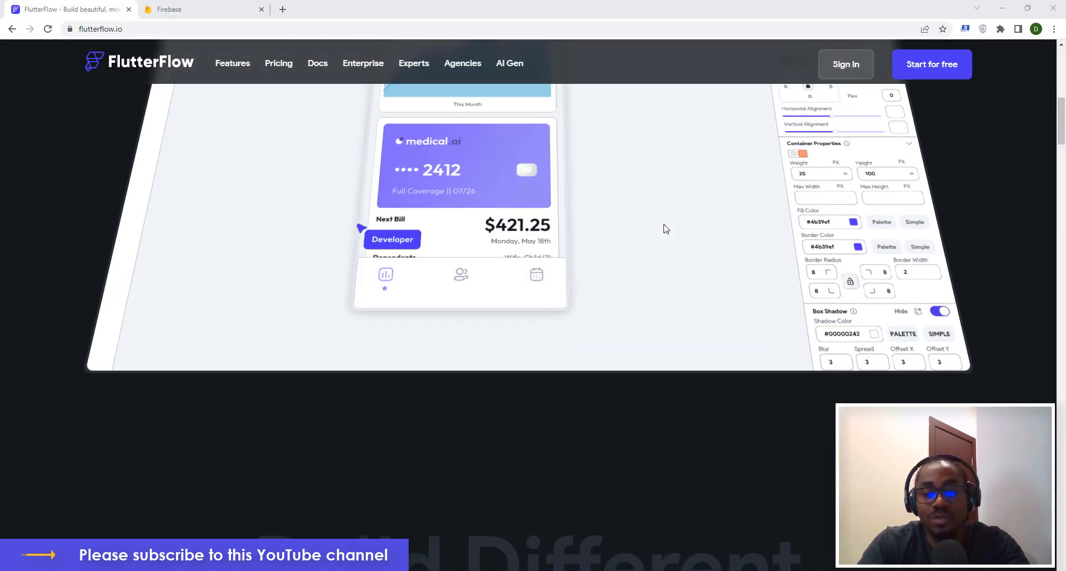
pyautogui.scroll(-15, 661, 224)
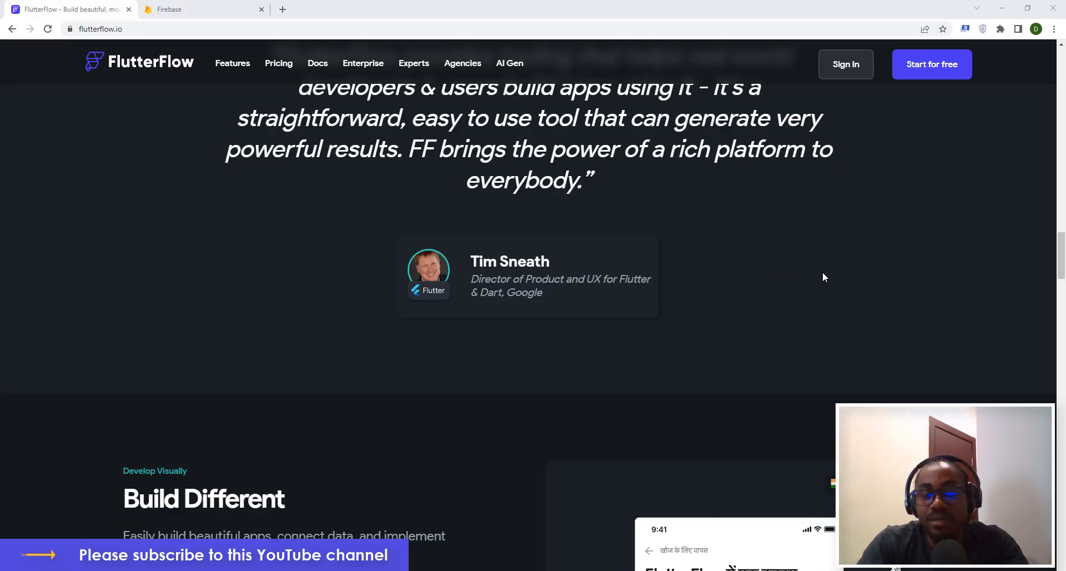
pyautogui.scroll(10, 852, 257)
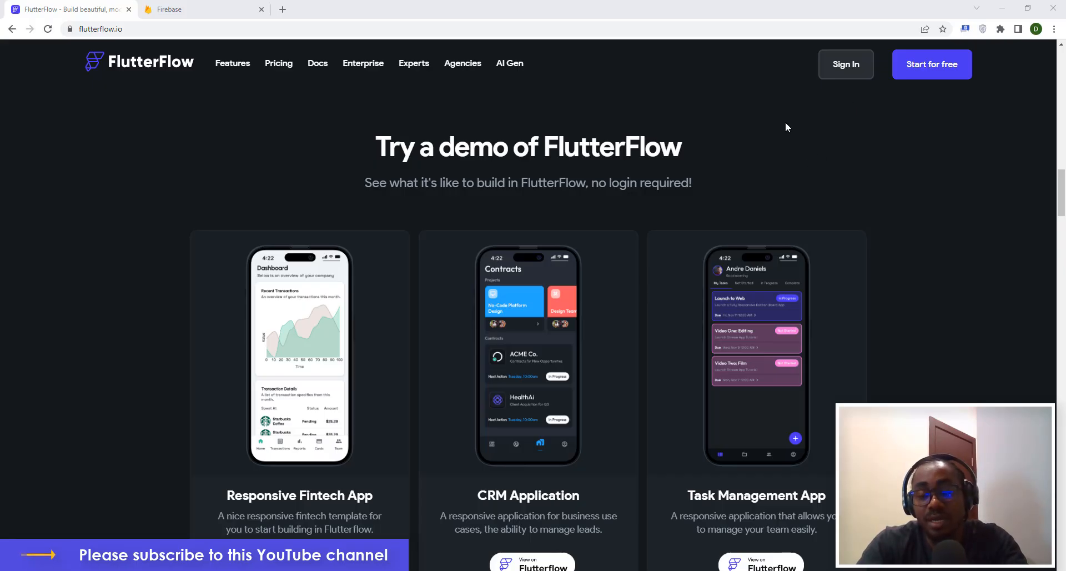
pyautogui.click(845, 65)
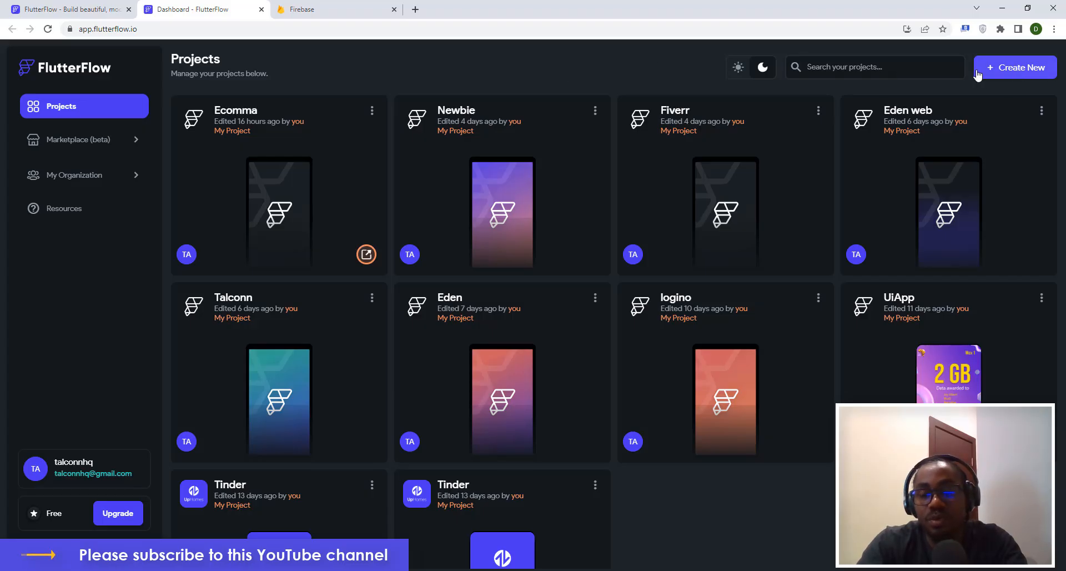
# Create a blank FlutterFlow project named CRUD and advance to its Firebase setup step.
pyautogui.click(1015, 72)
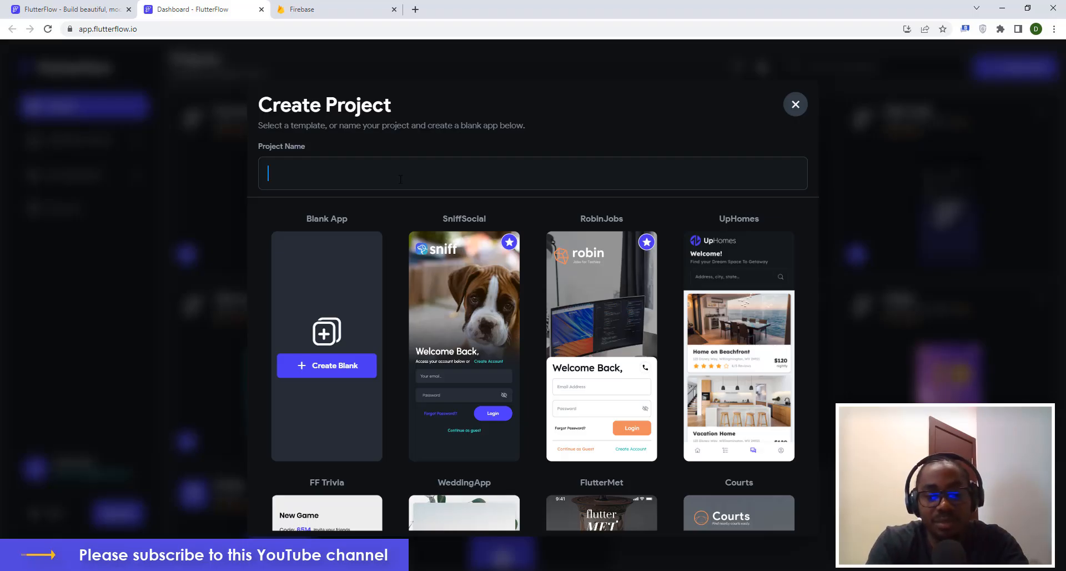
pyautogui.write('CRUD')
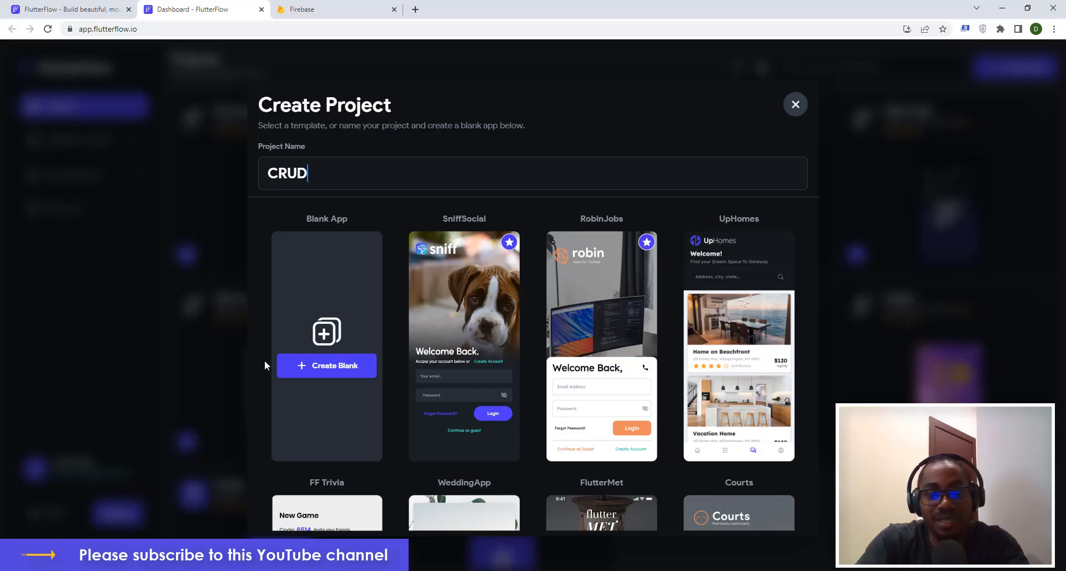
pyautogui.click(328, 367)
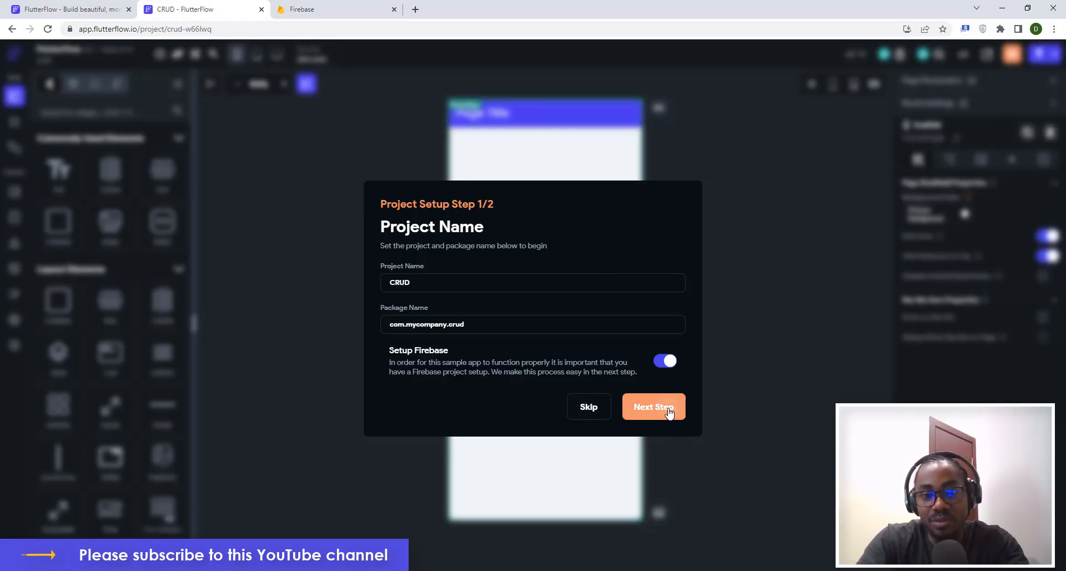
pyautogui.click(669, 411)
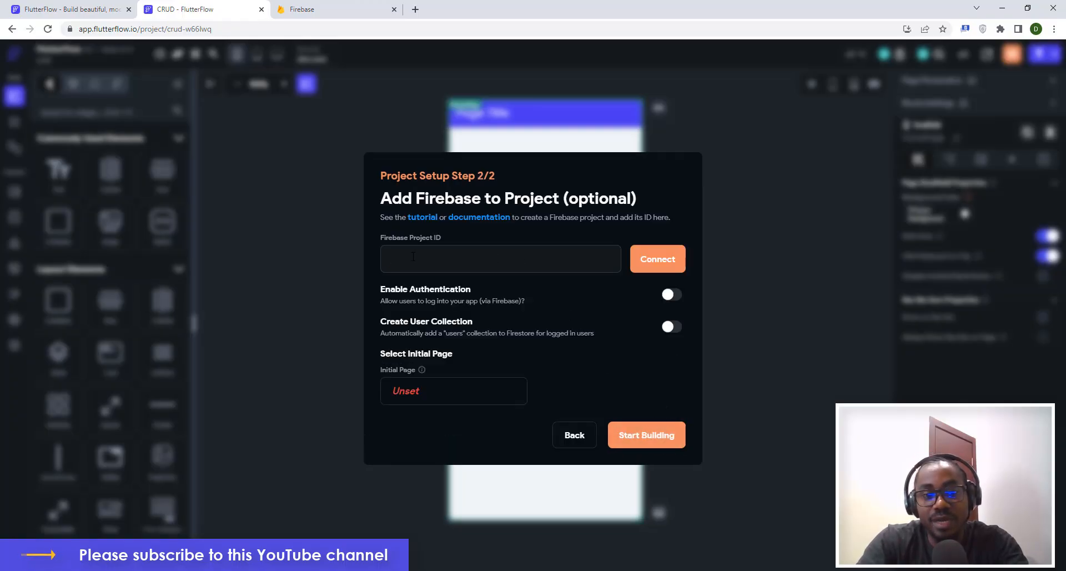
pyautogui.click(466, 248)
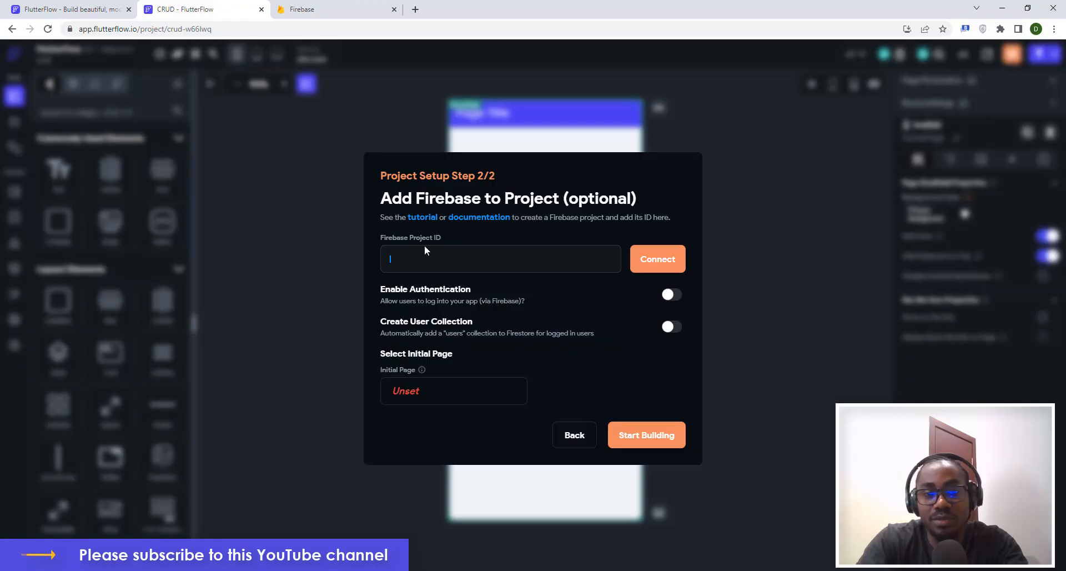
pyautogui.click(308, 10)
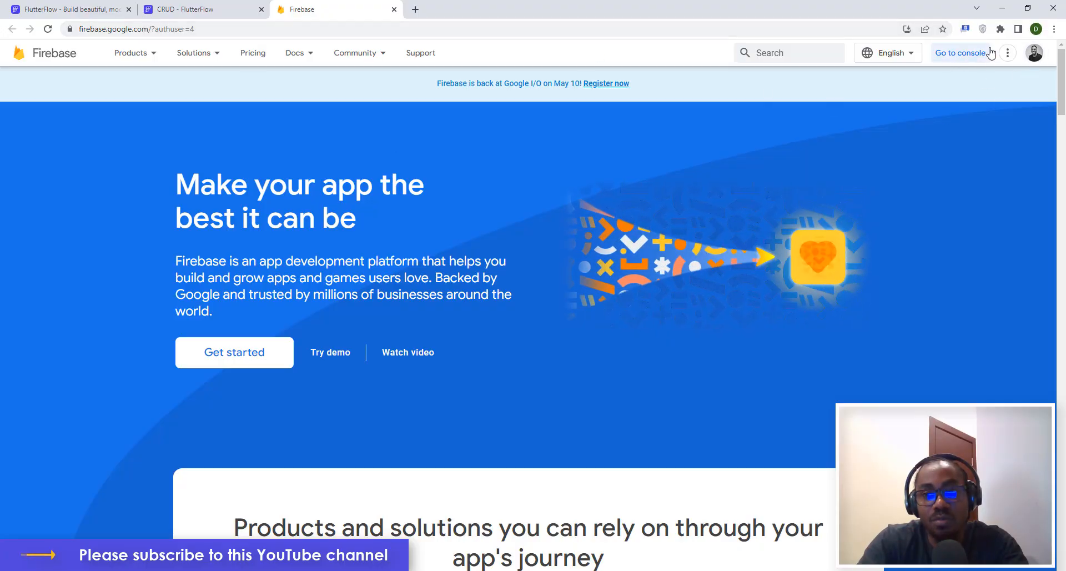
# Create a Firebase project named CRUD with Google Analytics disabled.
pyautogui.click(955, 57)
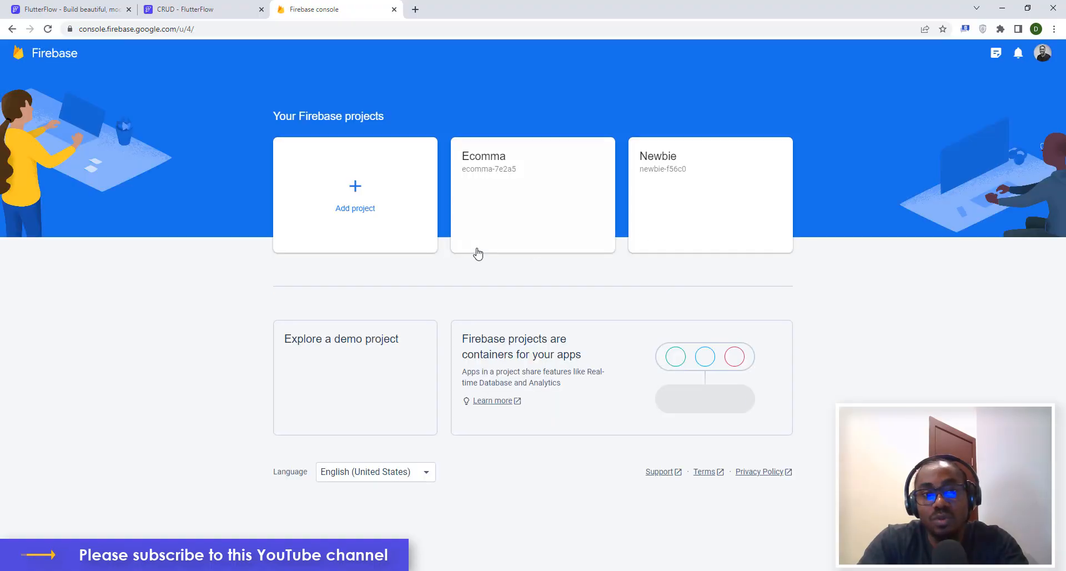
pyautogui.click(355, 194)
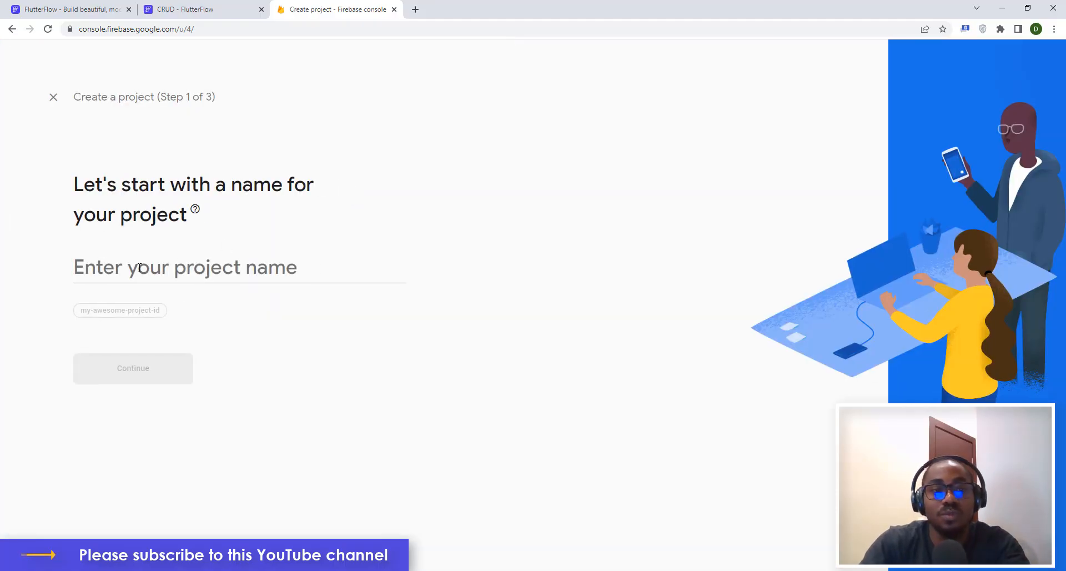
pyautogui.click(140, 267)
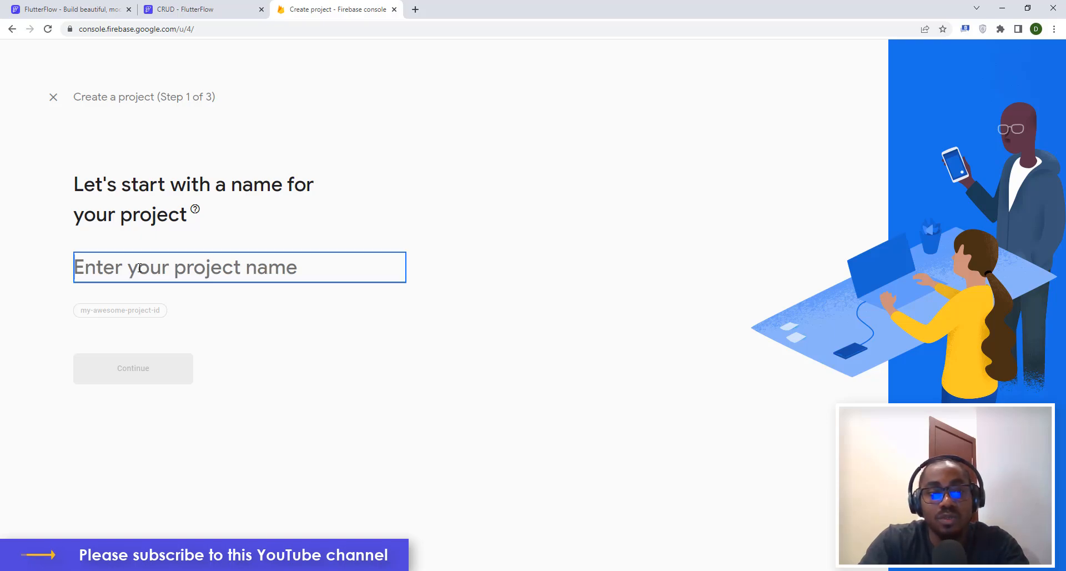
pyautogui.write('CRUD')
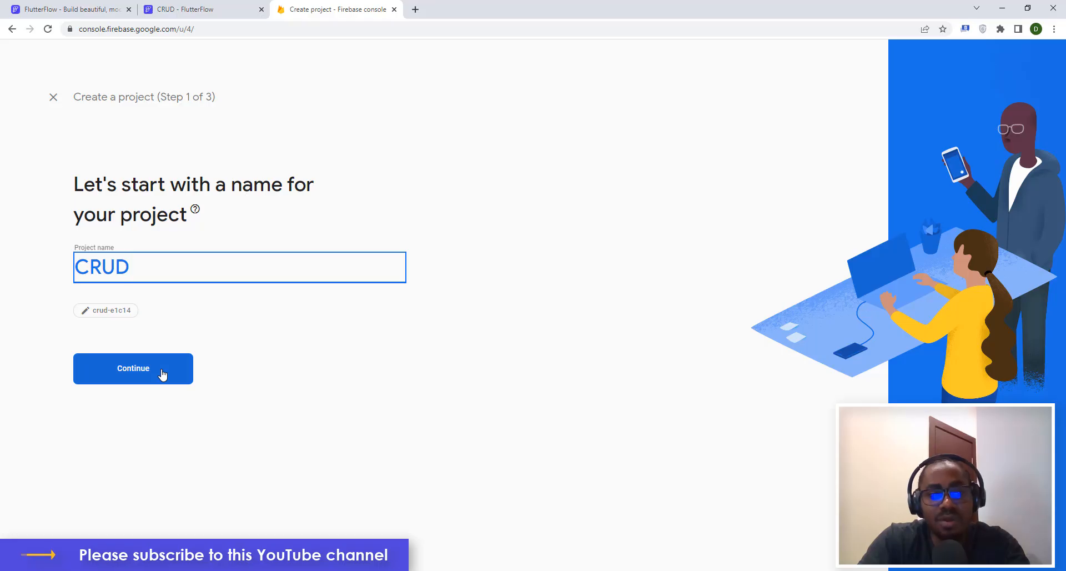
pyautogui.click(163, 376)
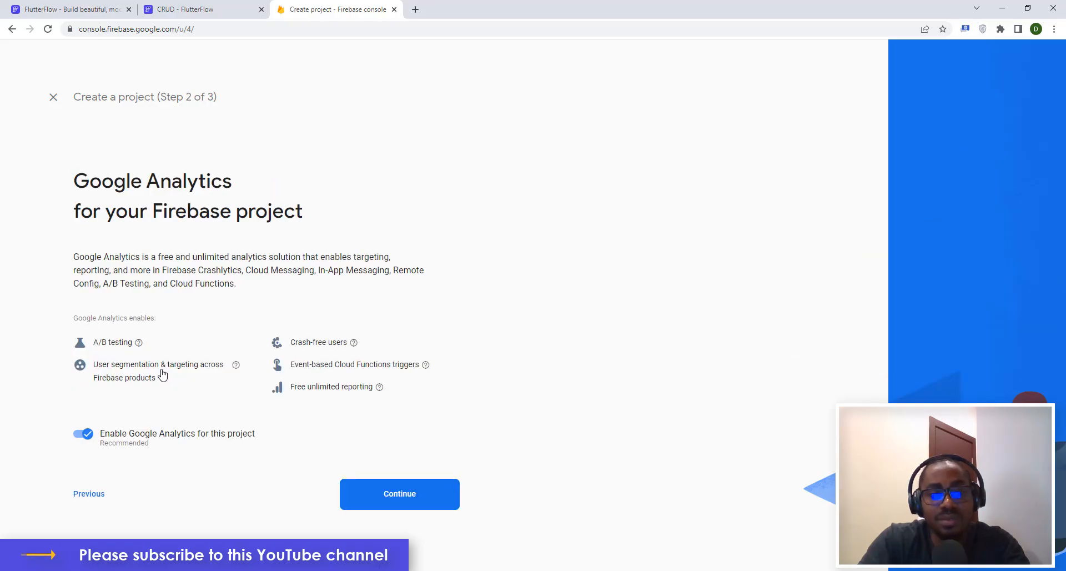
pyautogui.click(77, 439)
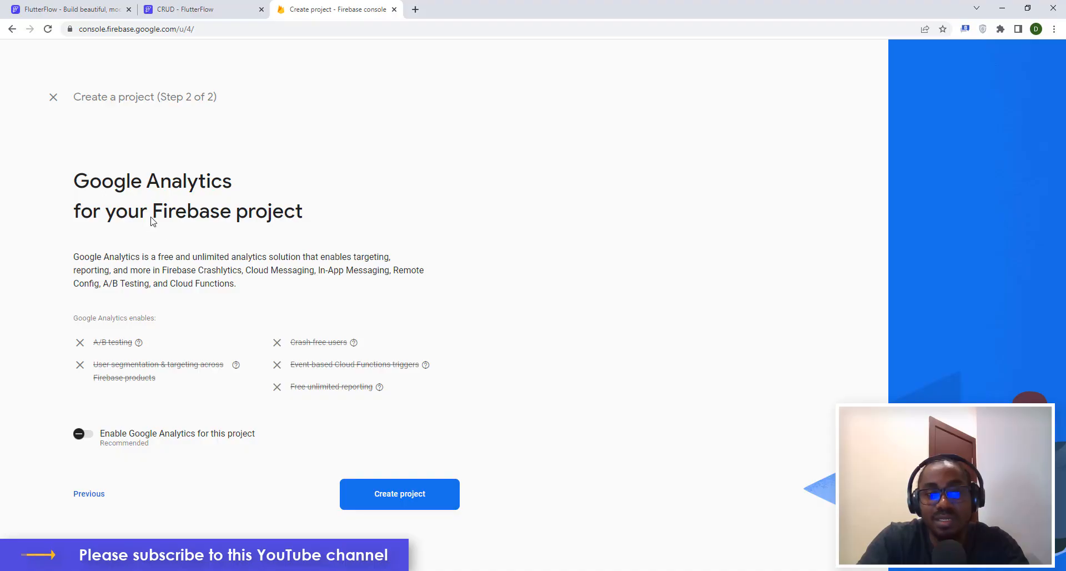
pyautogui.click(421, 499)
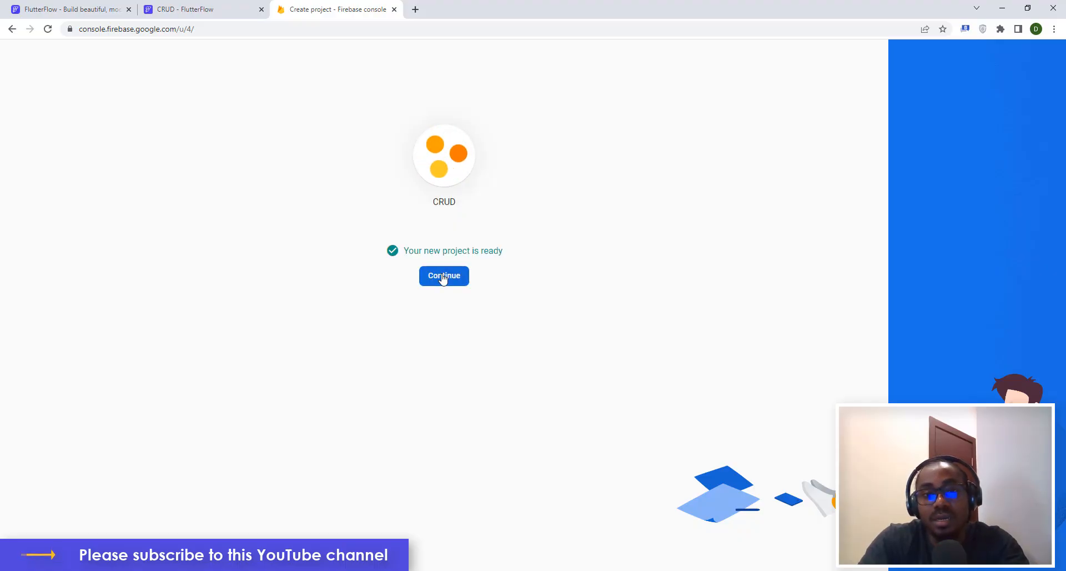
# Open the CRUD project's settings and select its project ID crud-e1c14.
pyautogui.click(442, 276)
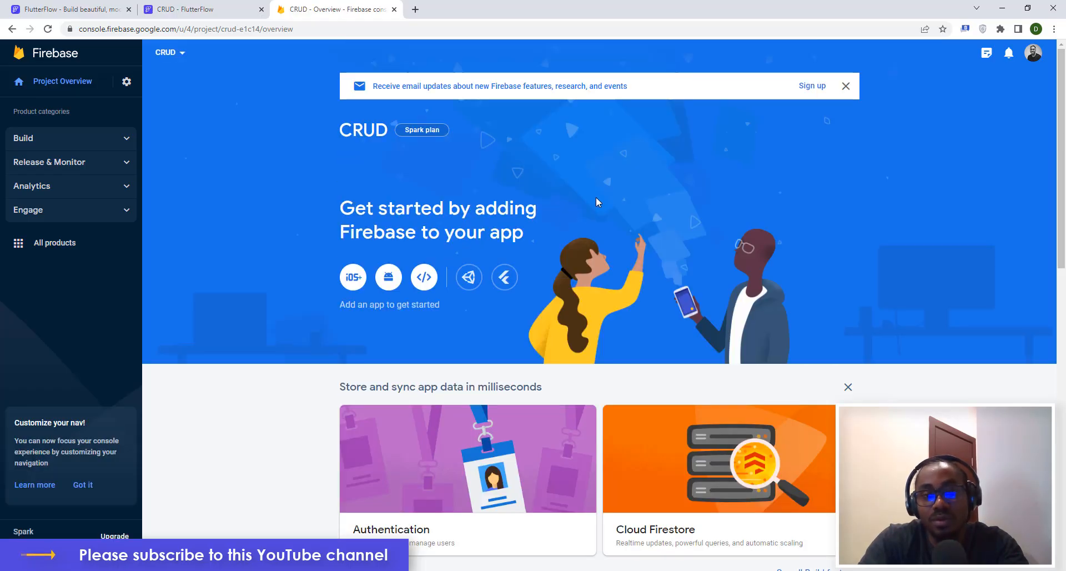
pyautogui.click(126, 82)
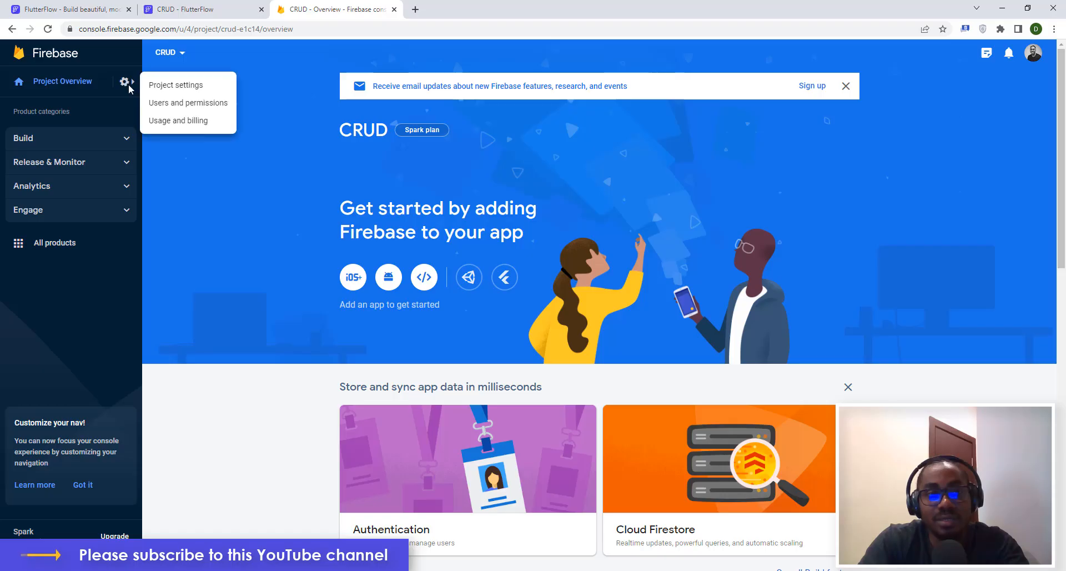
pyautogui.click(162, 87)
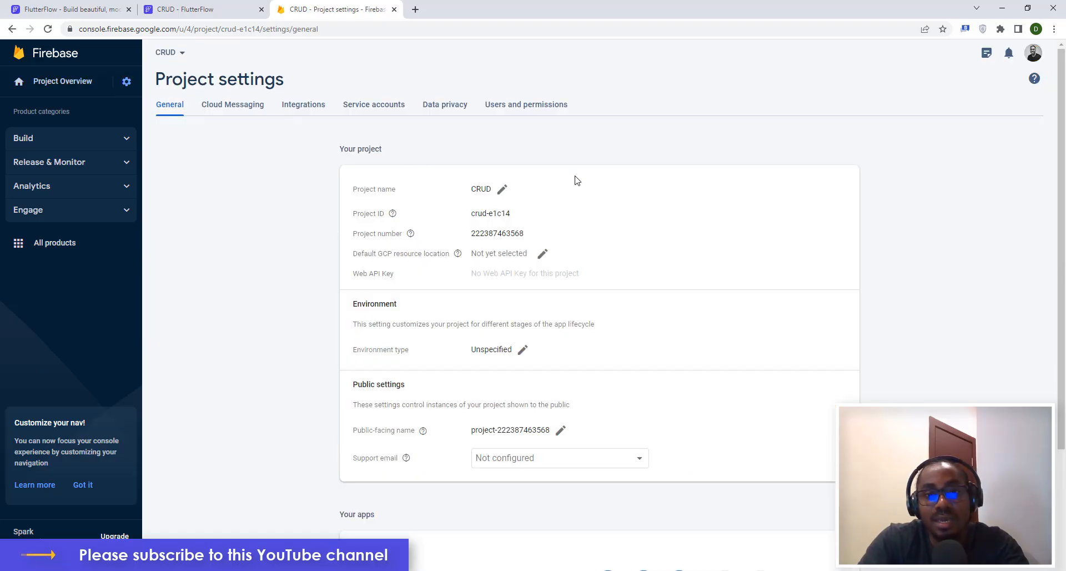
pyautogui.moveTo(516, 217); pyautogui.dragTo(467, 217)
pyautogui.hotkey('ctrl', 'c')
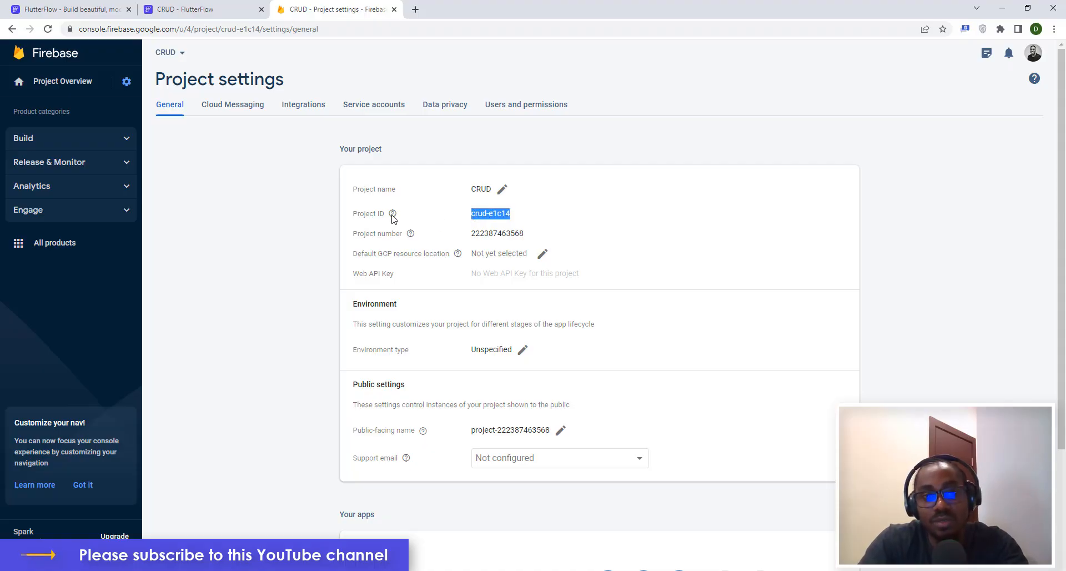
pyautogui.moveTo(379, 223)
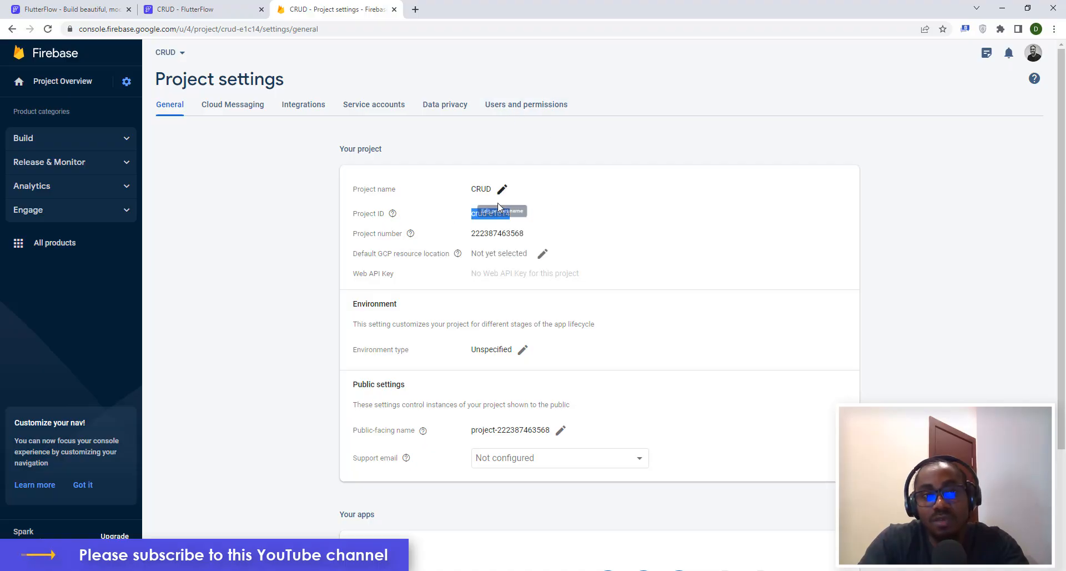
# Paste project ID crud-e1c14 into FlutterFlow and try connecting, which fails for lack of access.
pyautogui.click(183, 9)
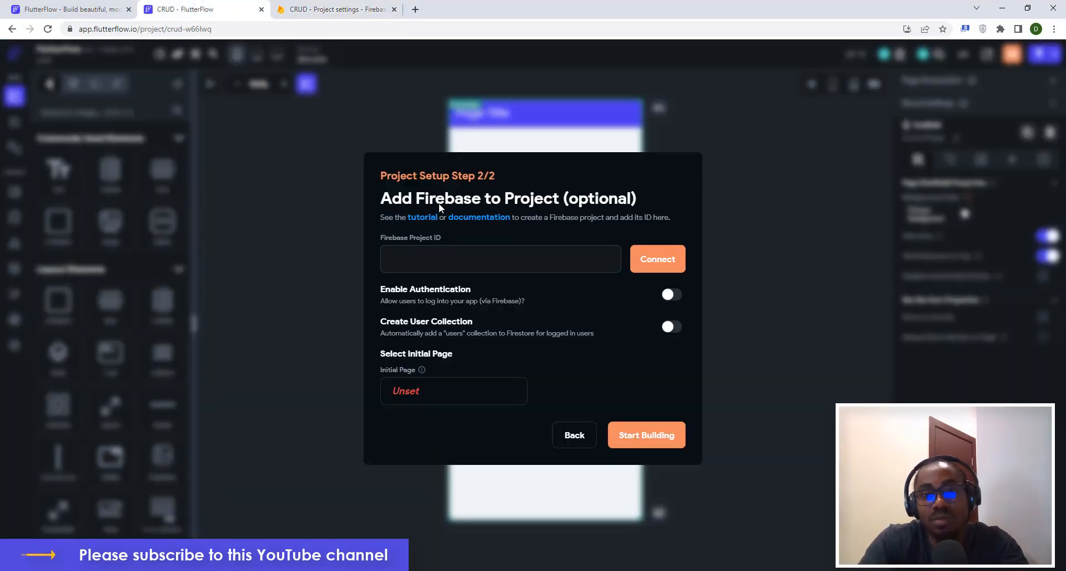
pyautogui.click(452, 252)
pyautogui.hotkey('ctrl', 'v')
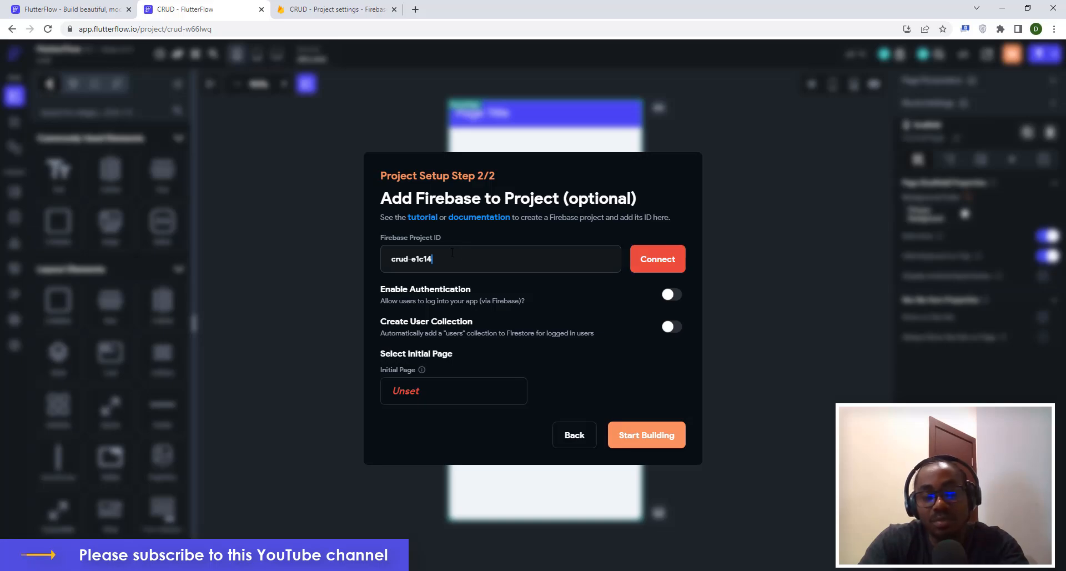
pyautogui.click(660, 267)
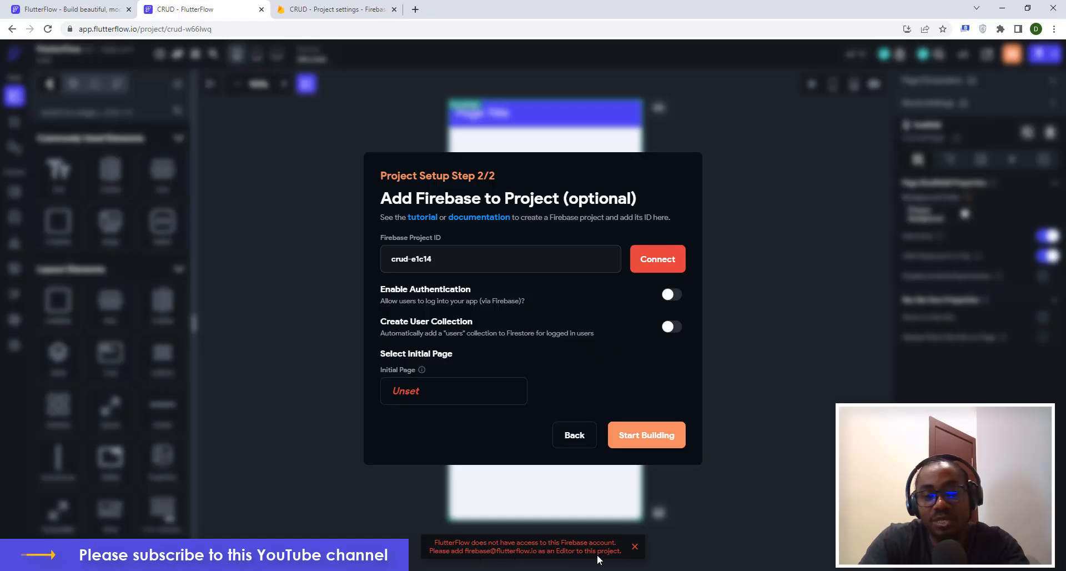
pyautogui.click(311, 9)
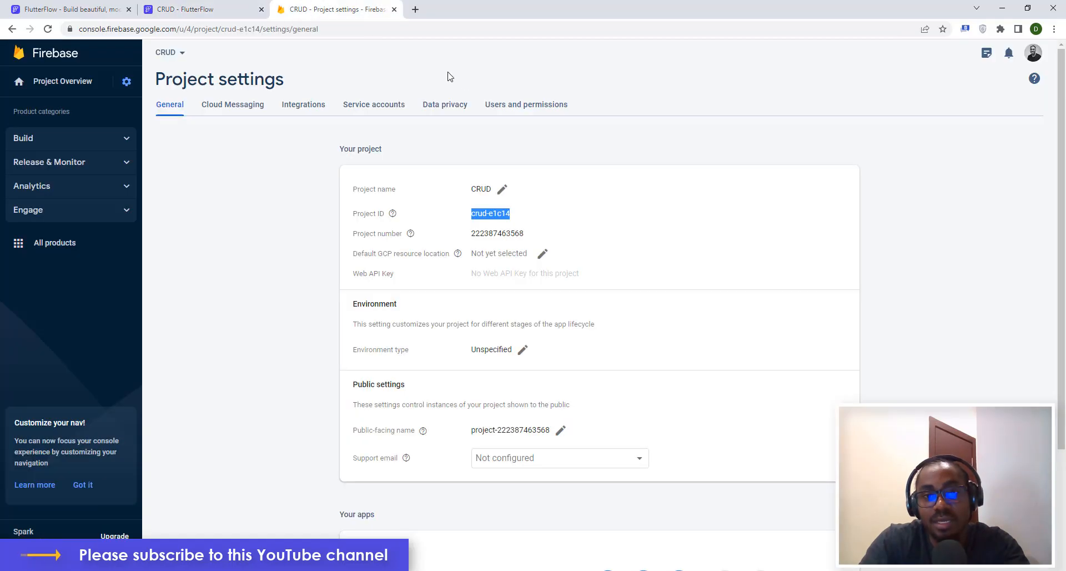
# Add FlutterFlow's Firebase service account as an Editor member of the CRUD project.
pyautogui.click(524, 112)
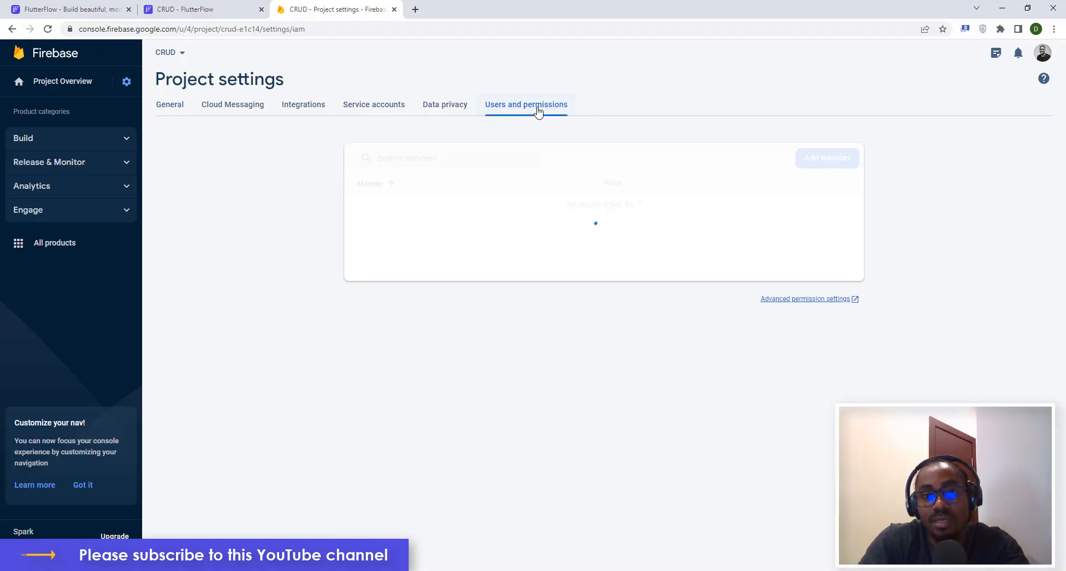
pyautogui.click(823, 161)
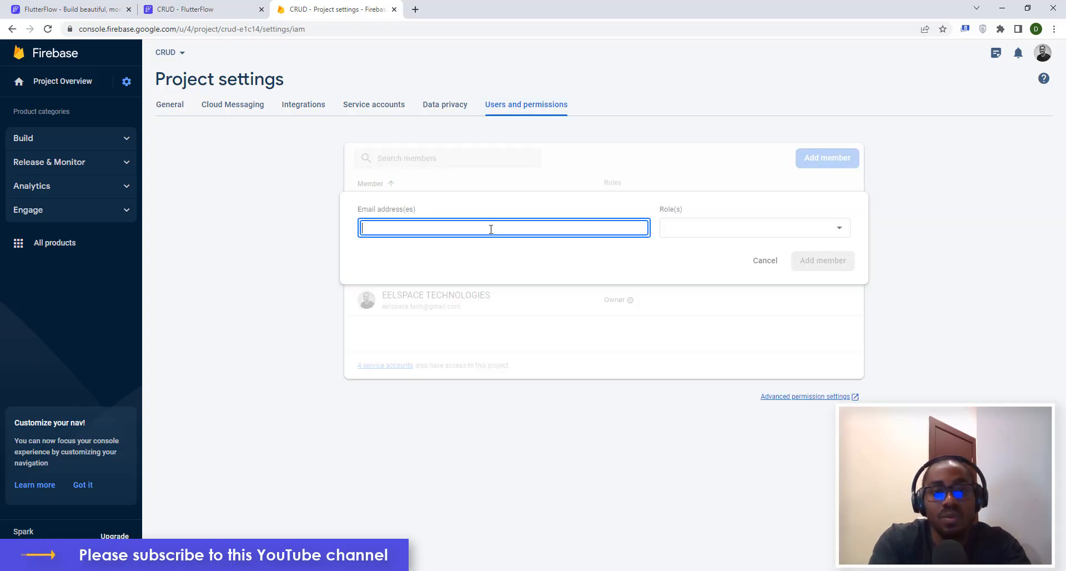
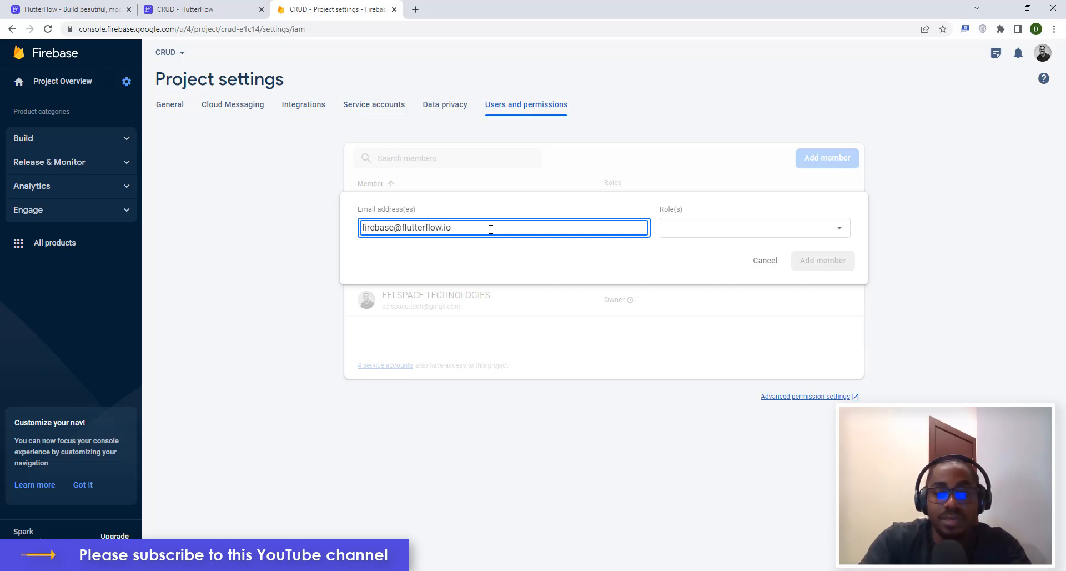
pyautogui.click(693, 233)
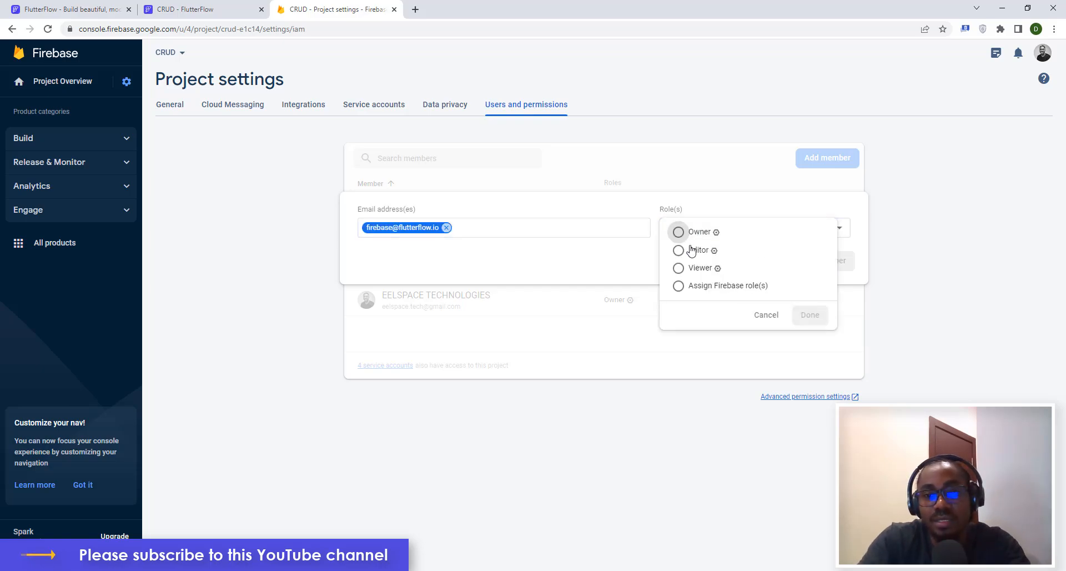
pyautogui.click(686, 251)
pyautogui.click(810, 337)
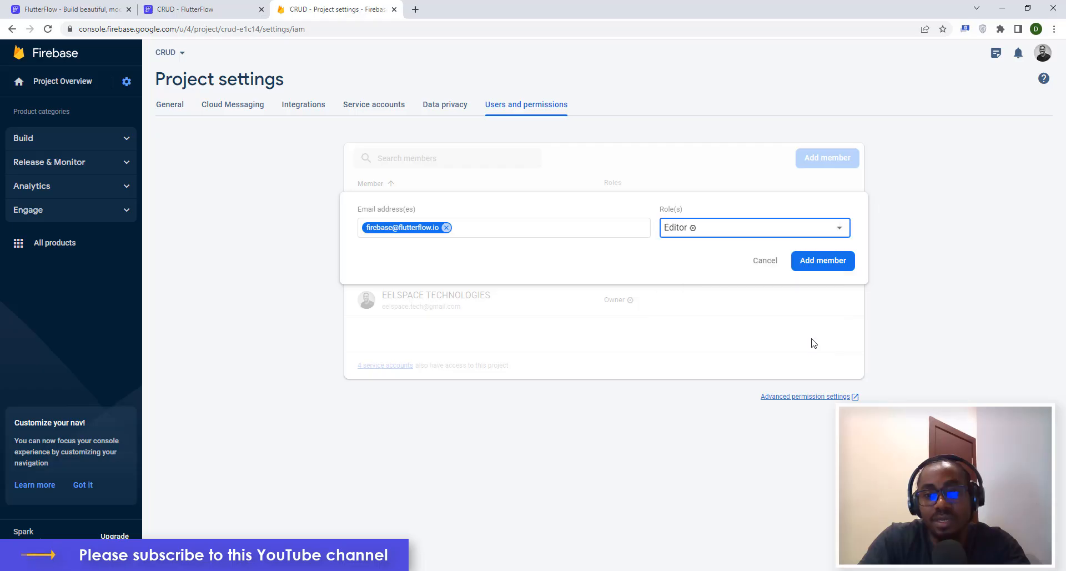
pyautogui.click(819, 269)
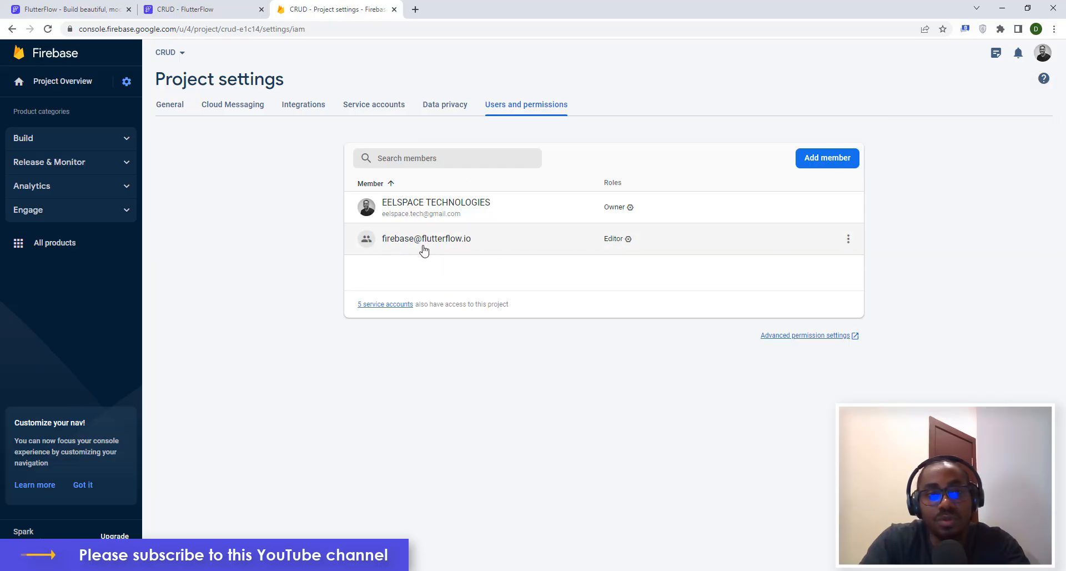
pyautogui.click(198, 6)
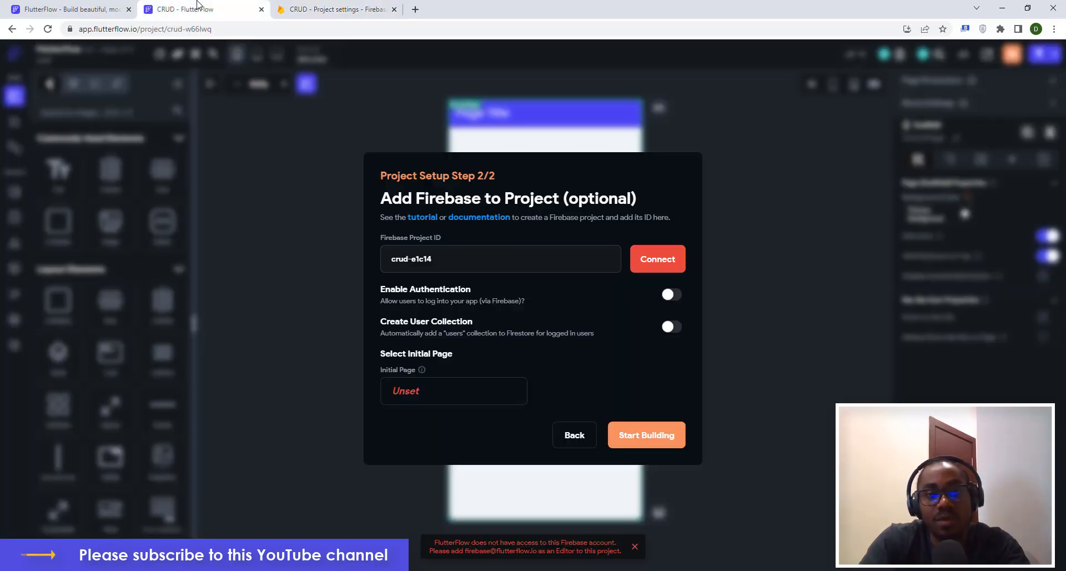
# Connect FlutterFlow to crud-e1c14 and auto-generate the Firebase config files.
pyautogui.click(656, 266)
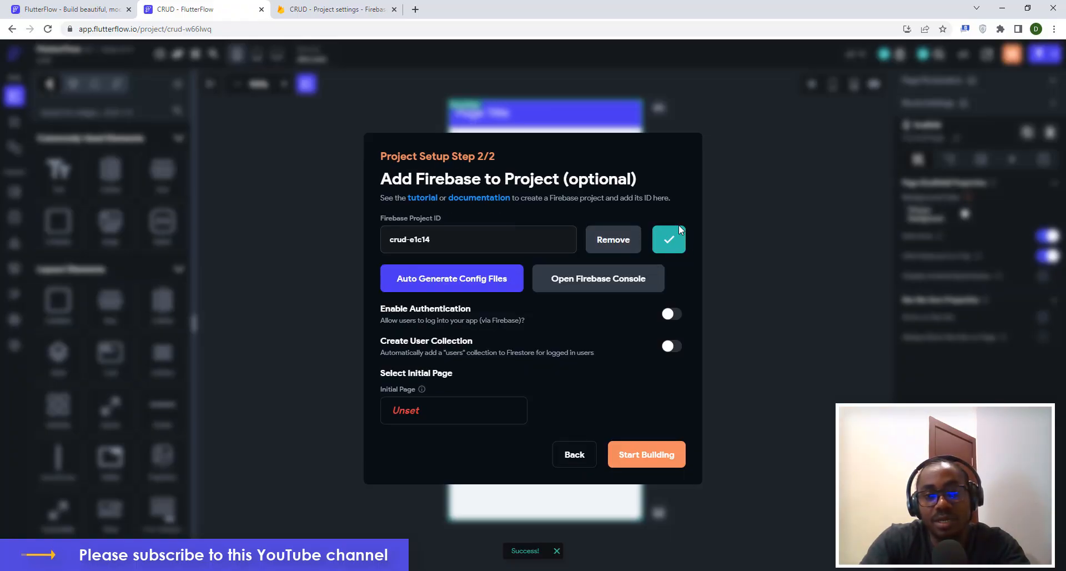
pyautogui.click(456, 278)
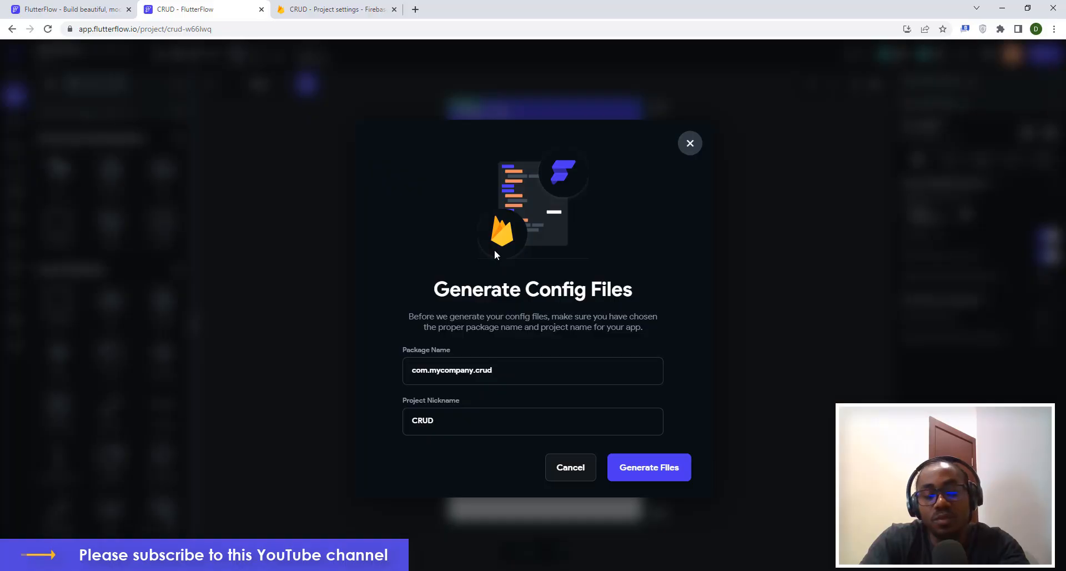
pyautogui.click(647, 473)
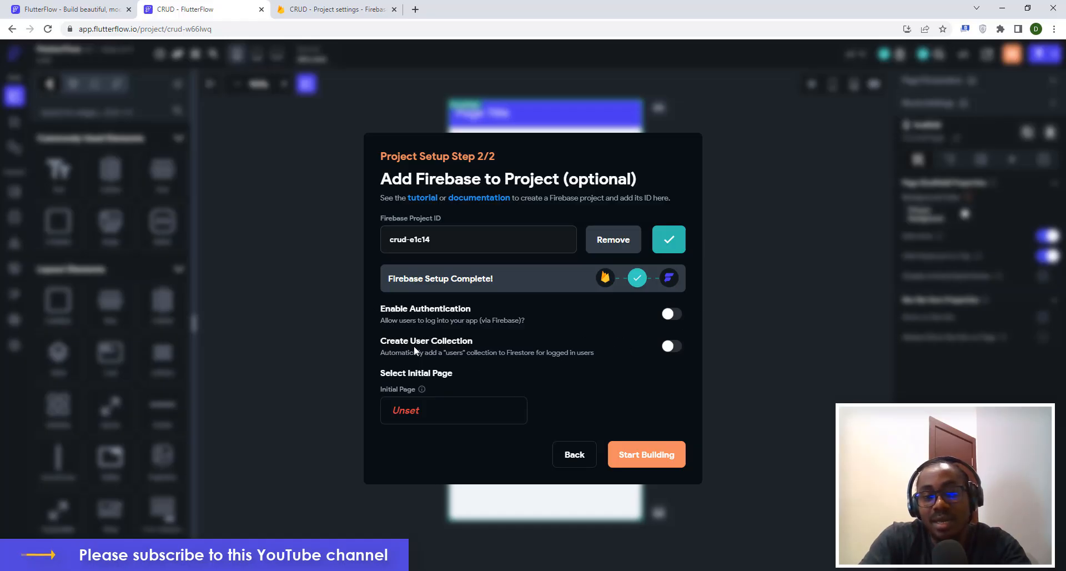
# Turn on Create User Collection and Enable Authentication, then start creating the entry page.
pyautogui.click(670, 347)
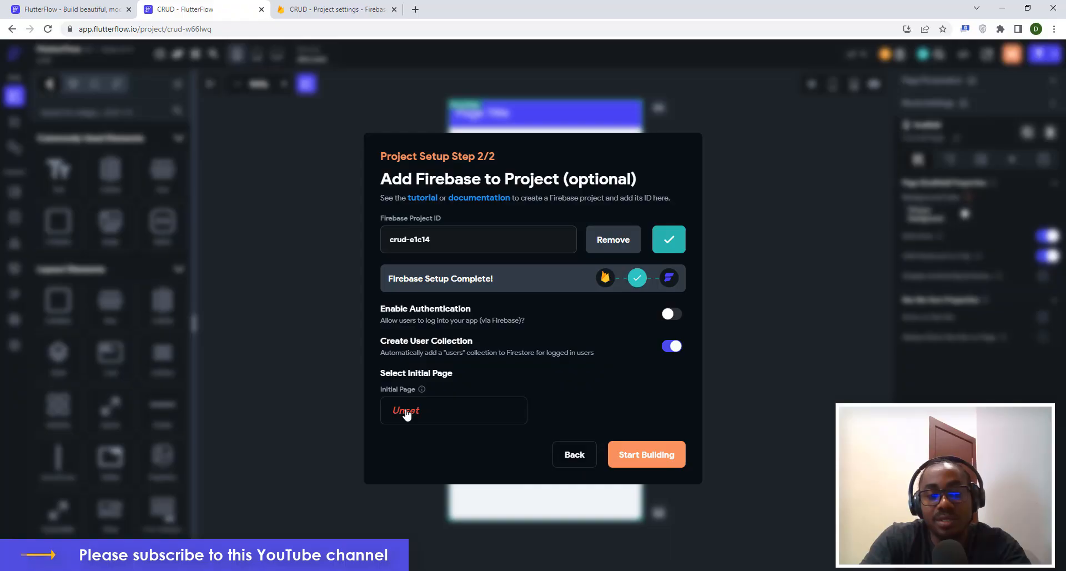
pyautogui.click(673, 314)
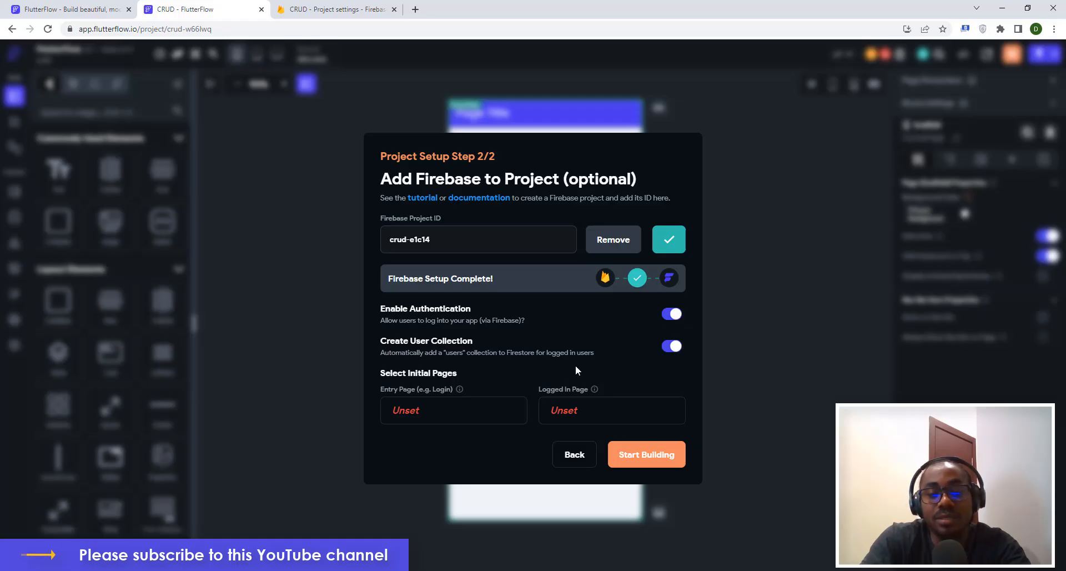
pyautogui.click(406, 411)
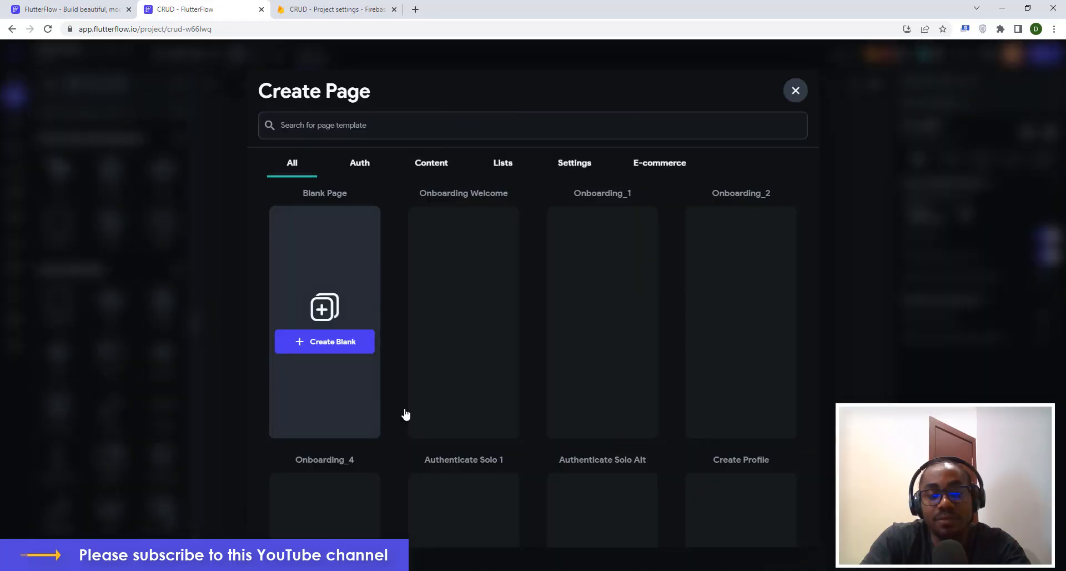
# Create a blank entry page named landing, switch authentication off, and start building.
pyautogui.click(322, 343)
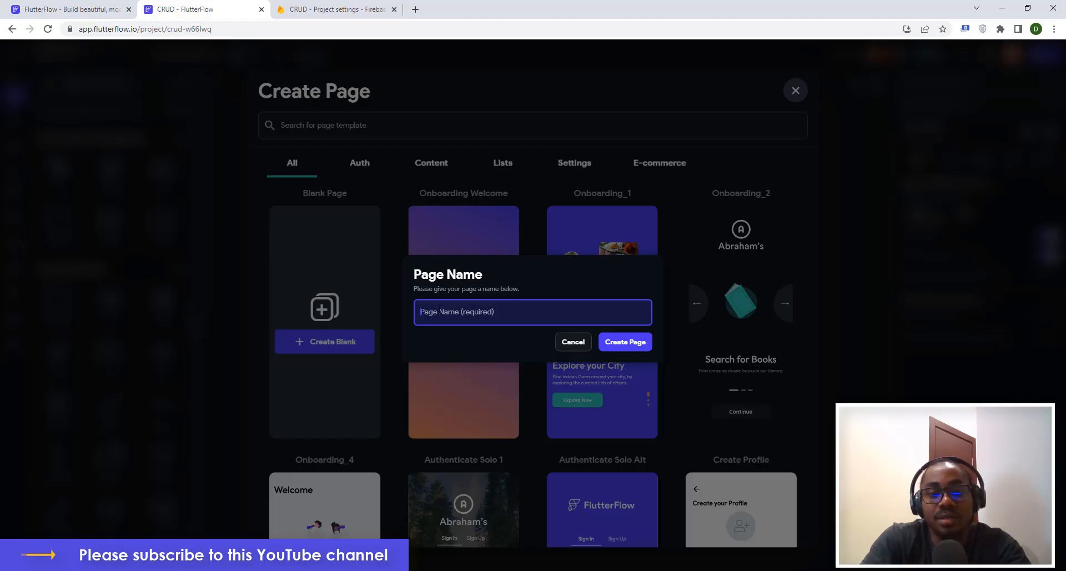
pyautogui.write('landing')
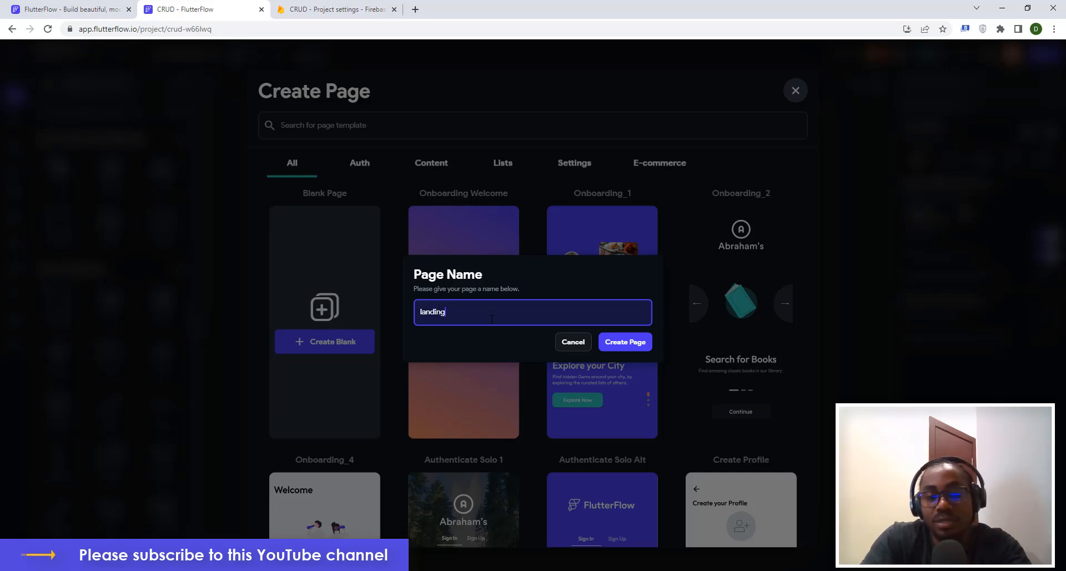
pyautogui.click(611, 342)
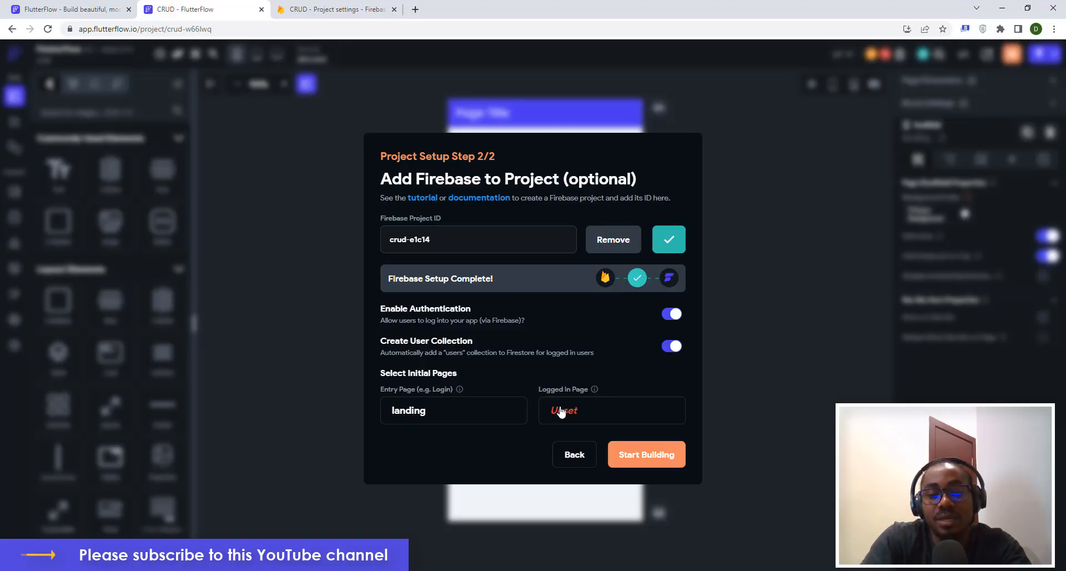
pyautogui.click(672, 314)
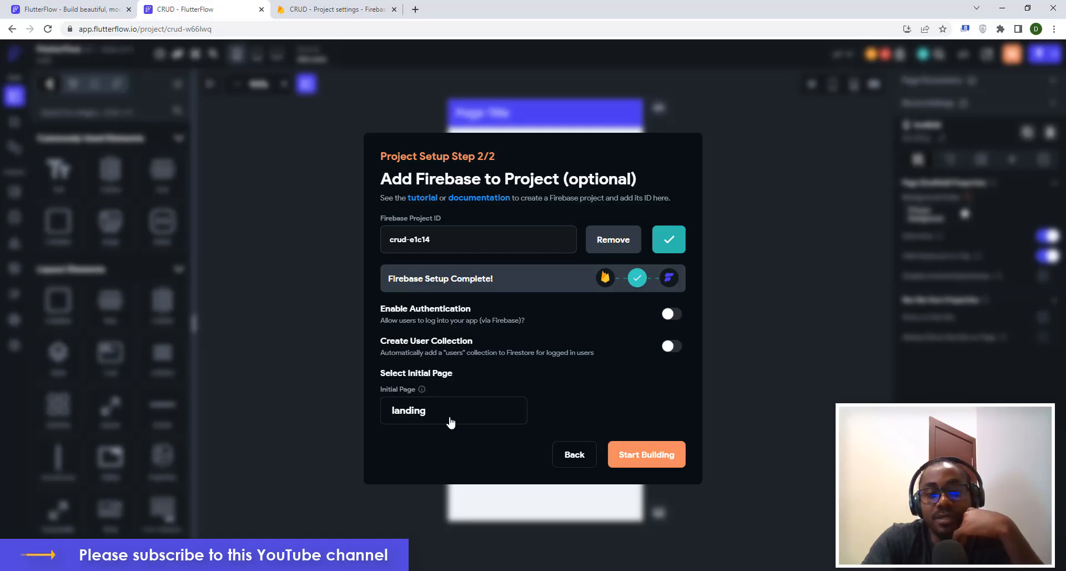
pyautogui.click(666, 454)
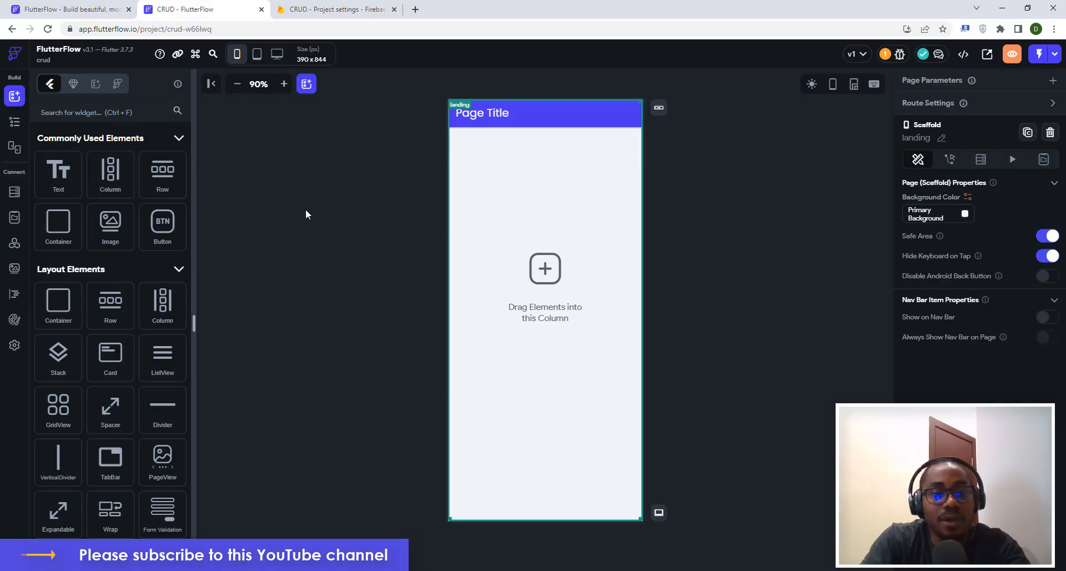
# Change the landing page's app bar title from Page Title to CRUD.
pyautogui.click(495, 115)
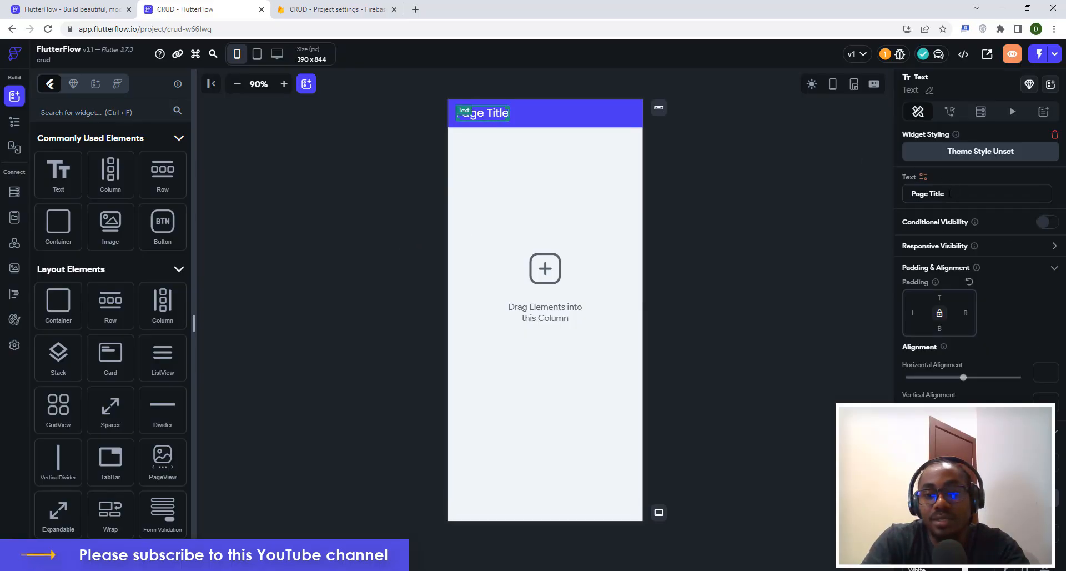
pyautogui.hotkey('ctrl', 'a')
pyautogui.write('C')
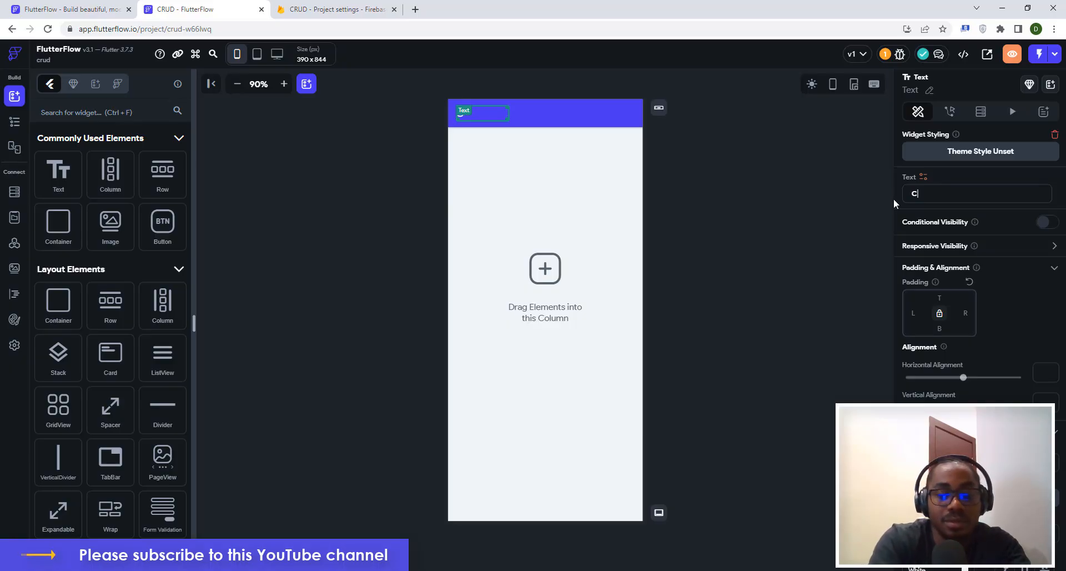
pyautogui.write('RUD')
pyautogui.click(759, 192)
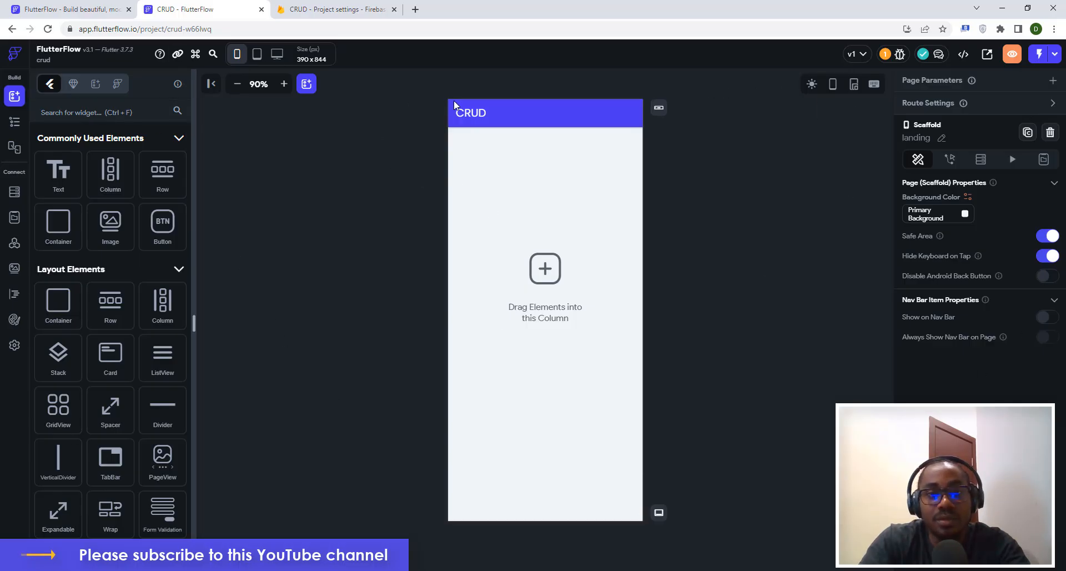
pyautogui.click(544, 105)
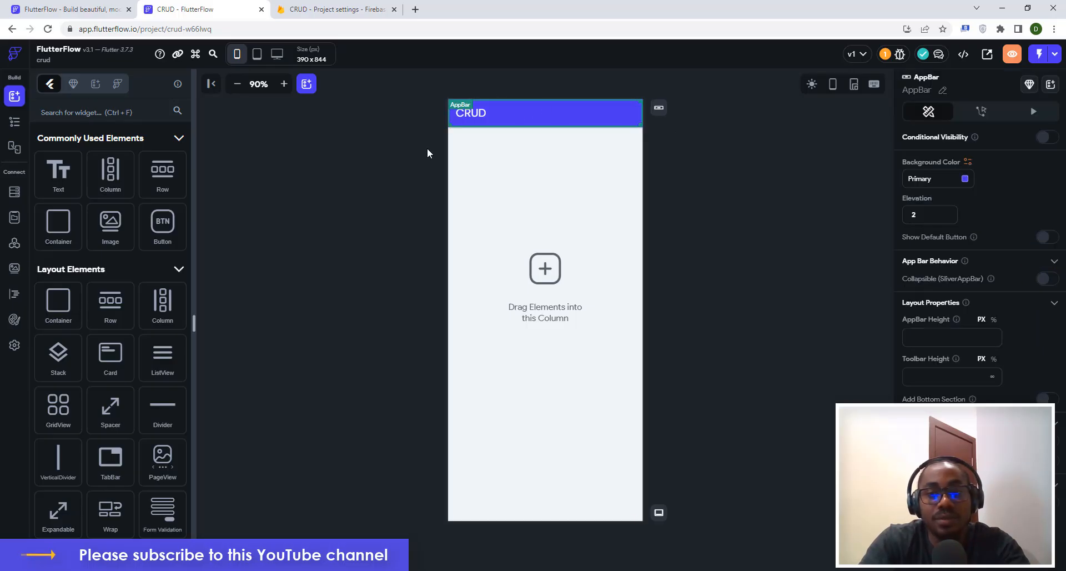
pyautogui.click(711, 191)
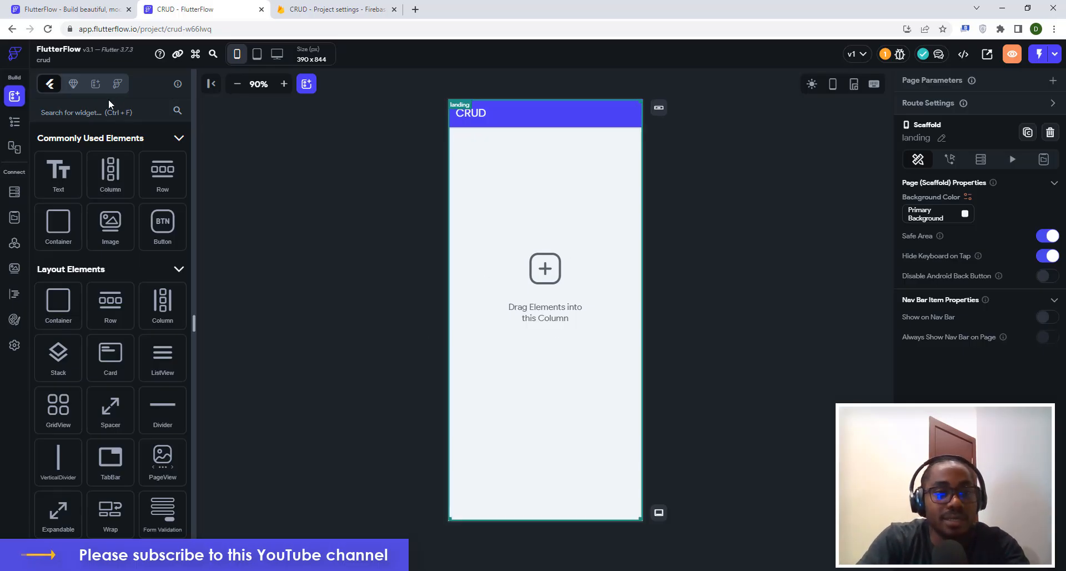
pyautogui.click(15, 122)
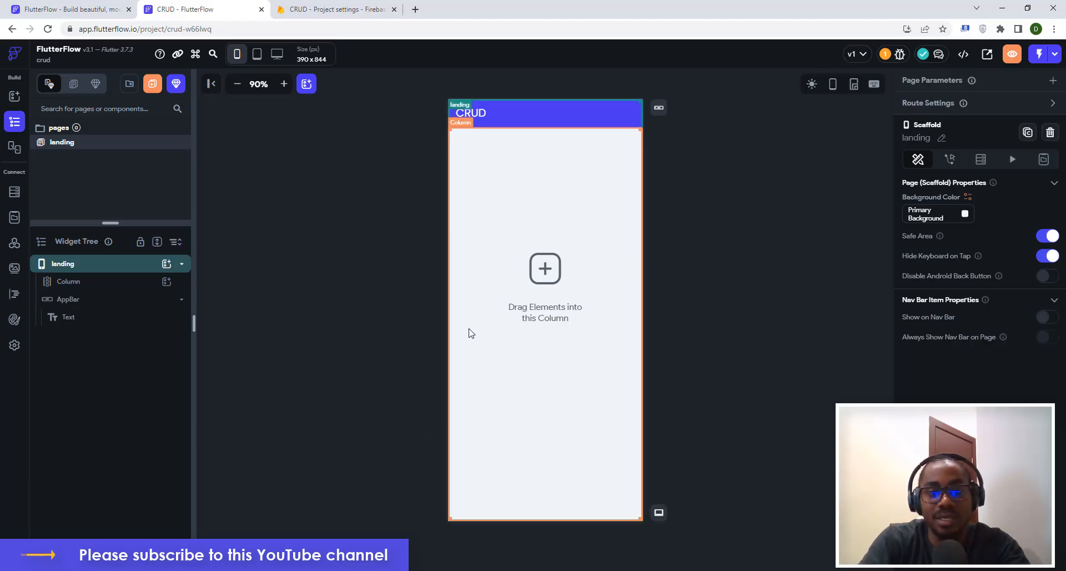
# Rename the landing page to 'create' and start adding a new page.
pyautogui.rightClick(65, 146)
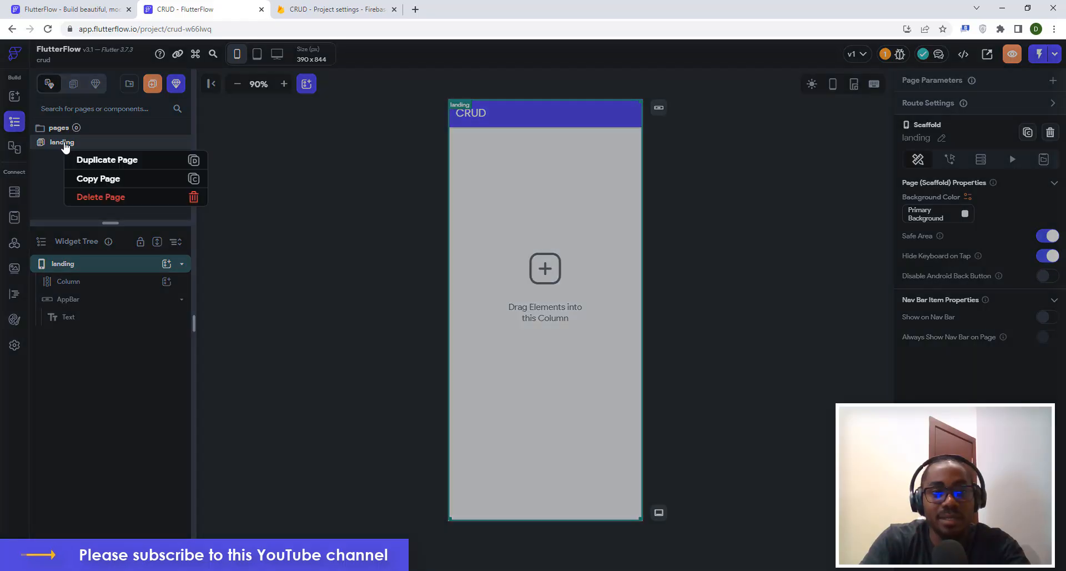
pyautogui.click(342, 193)
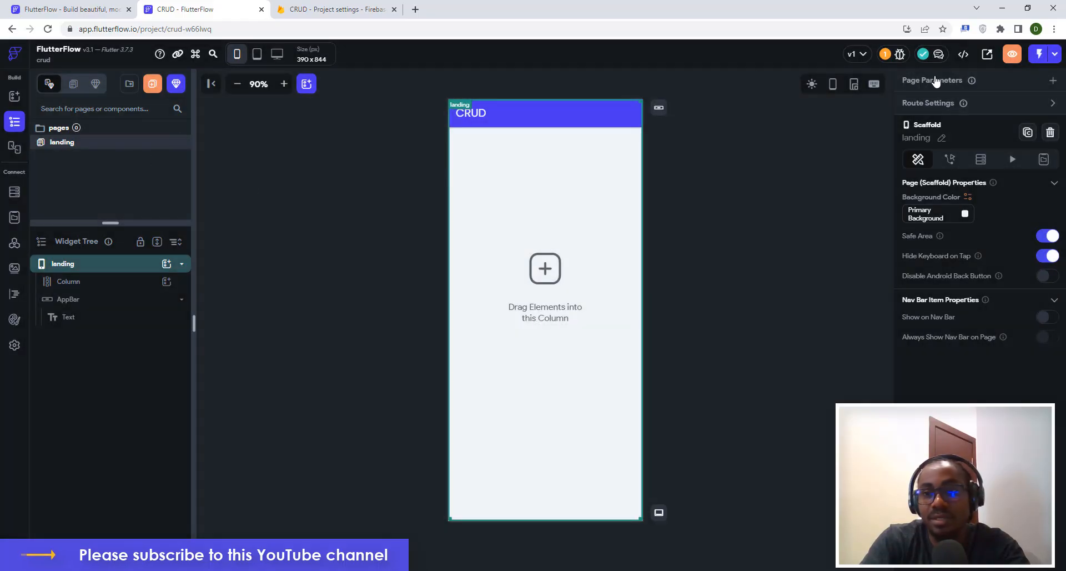
pyautogui.click(941, 139)
pyautogui.moveTo(931, 138); pyautogui.dragTo(893, 135)
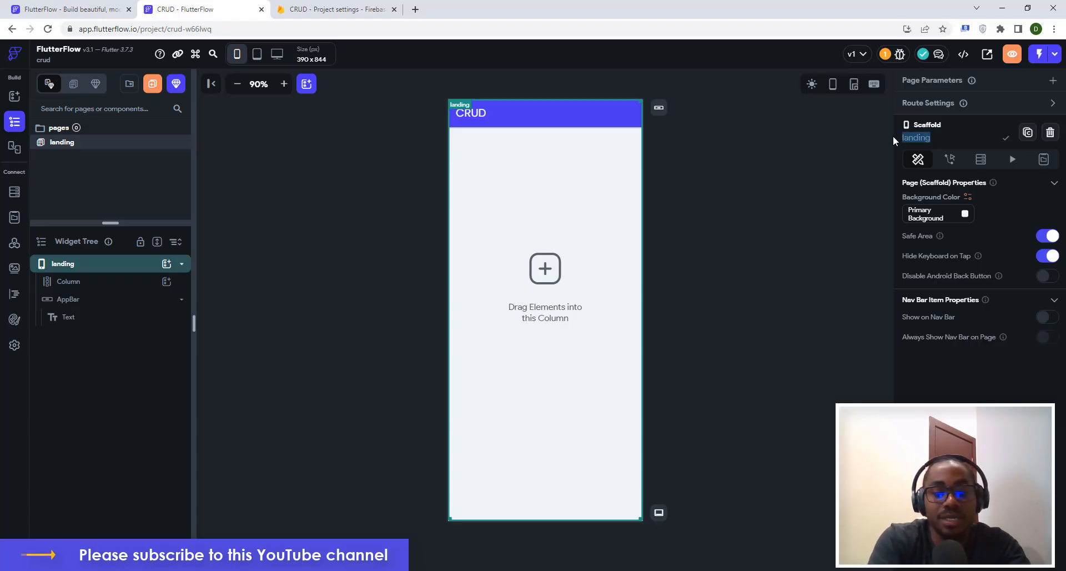
pyautogui.write('create')
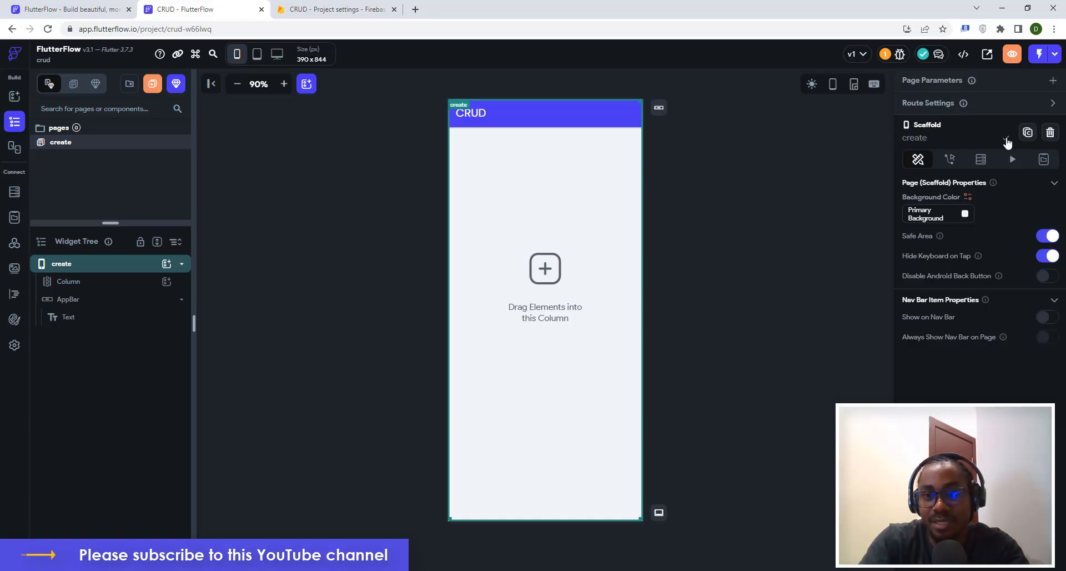
pyautogui.click(856, 152)
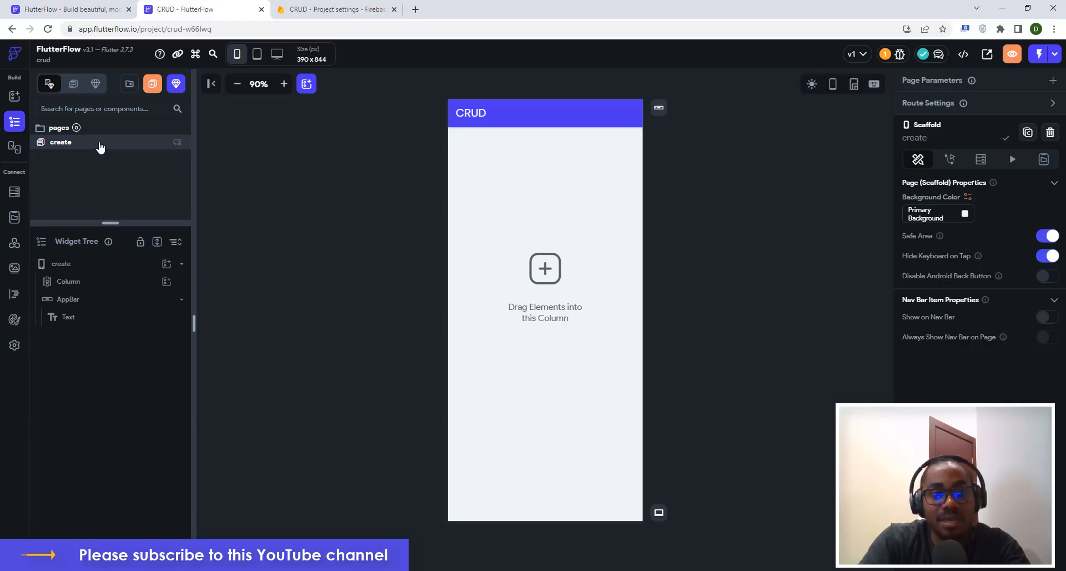
pyautogui.click(150, 85)
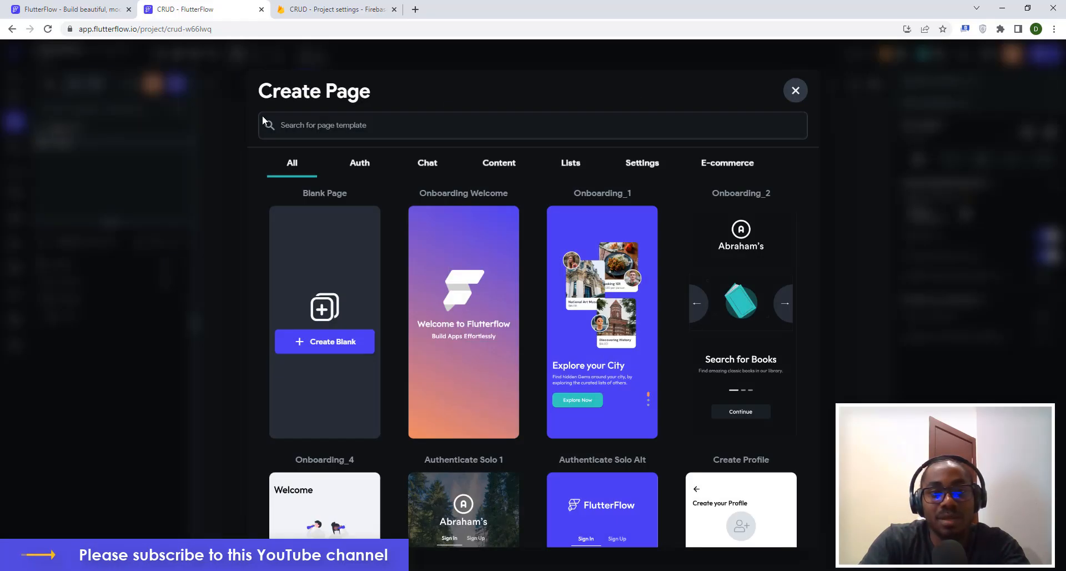
# Create a blank page named read with the app bar title 'Read'.
pyautogui.click(317, 346)
pyautogui.write('read')
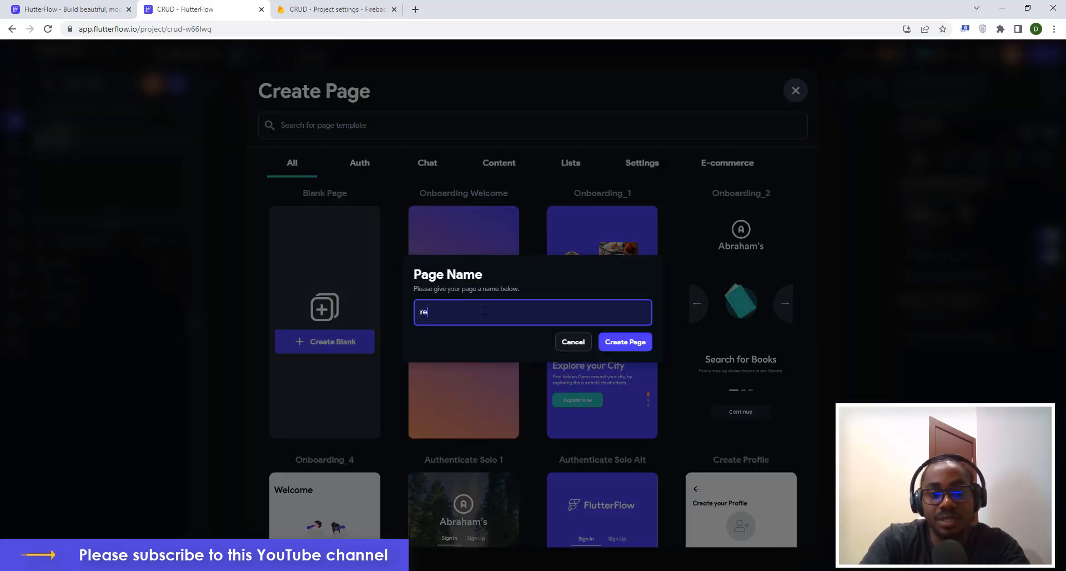
pyautogui.click(623, 342)
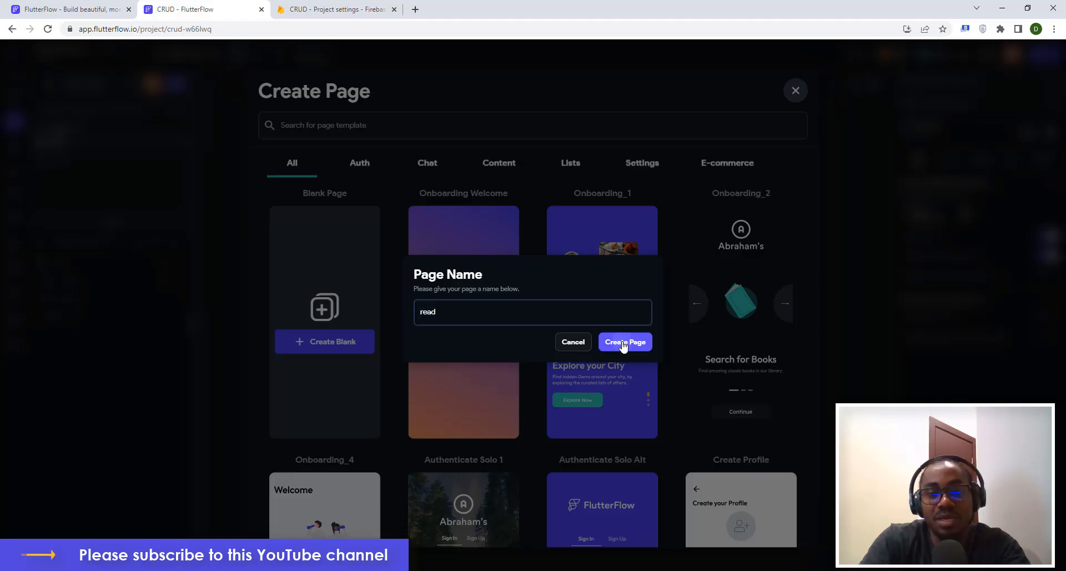
pyautogui.click(478, 118)
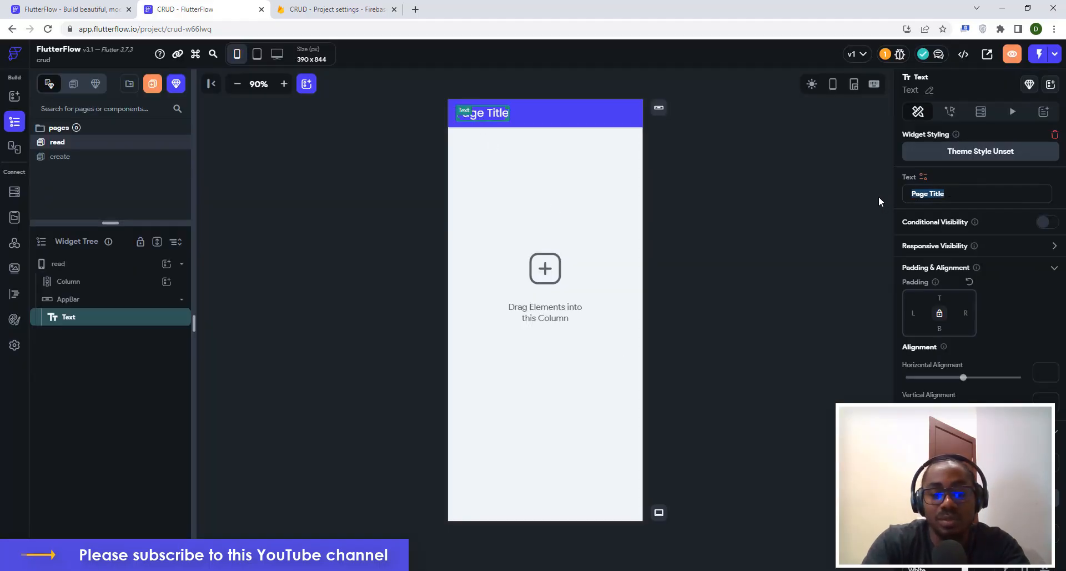
pyautogui.hotkey('ctrl', 'a')
pyautogui.write('Read')
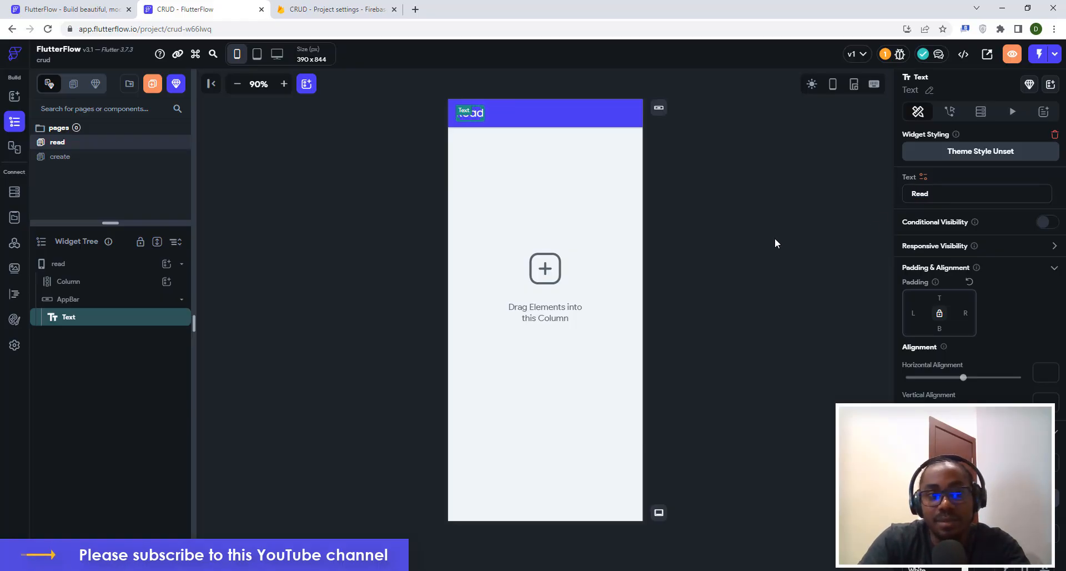
pyautogui.click(774, 238)
# Change the create page's app bar title from CRUD to Create.
pyautogui.click(111, 160)
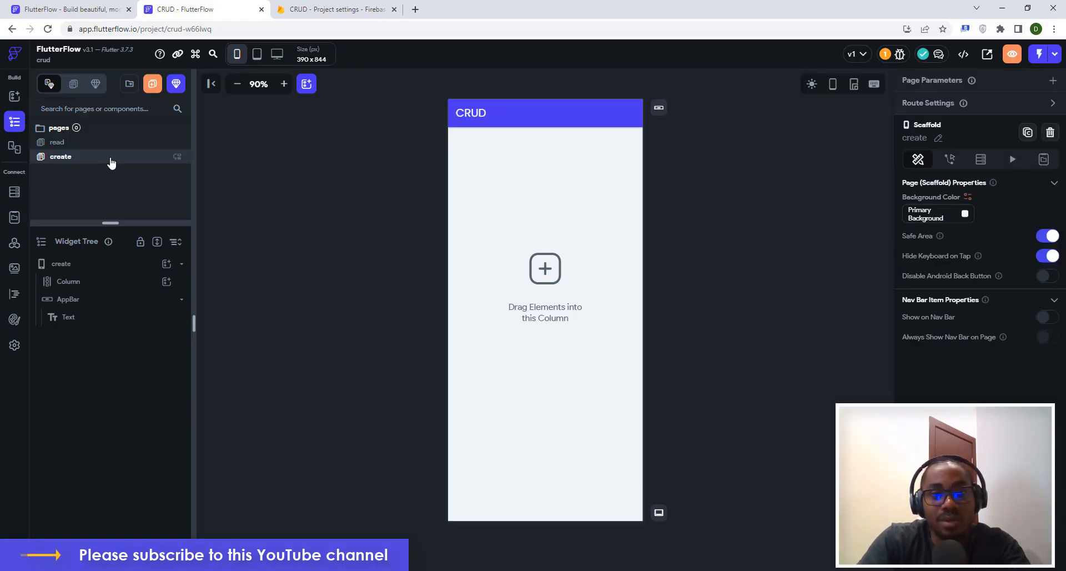
pyautogui.click(485, 111)
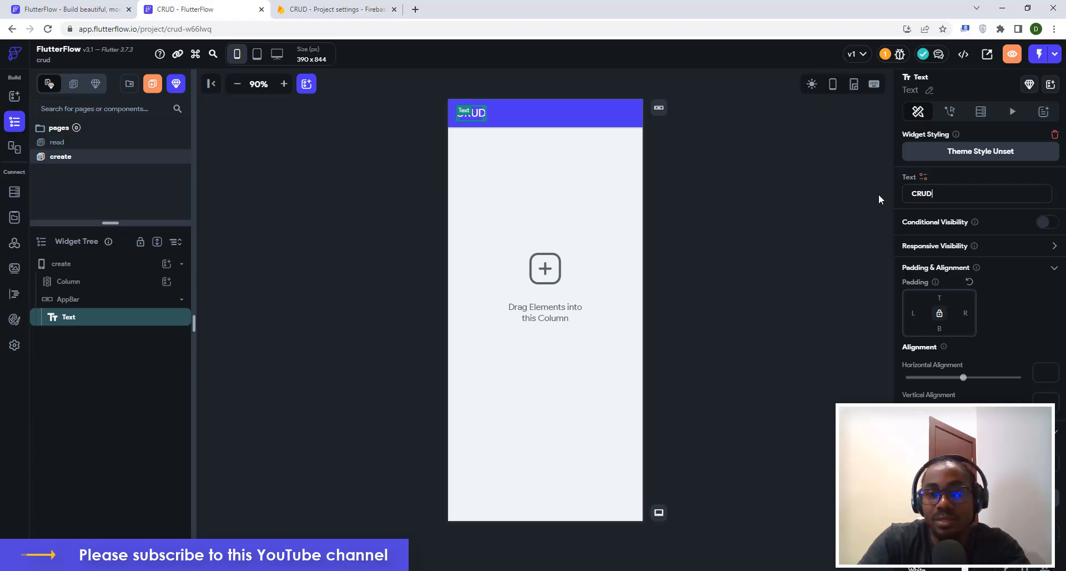
pyautogui.hotkey('ctrl', 'a')
pyautogui.write('Creat')
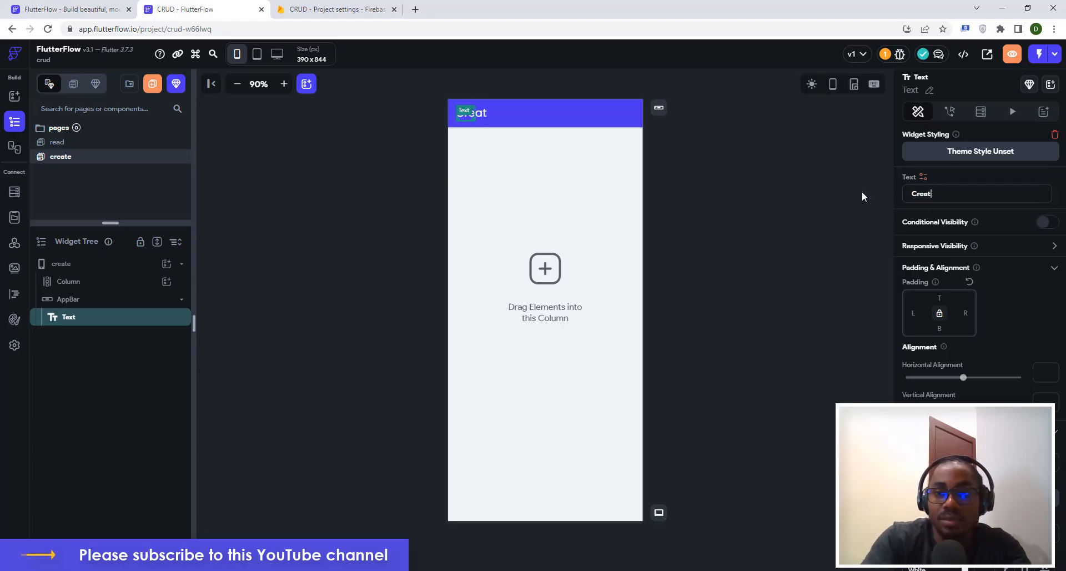
pyautogui.write('e')
pyautogui.click(712, 193)
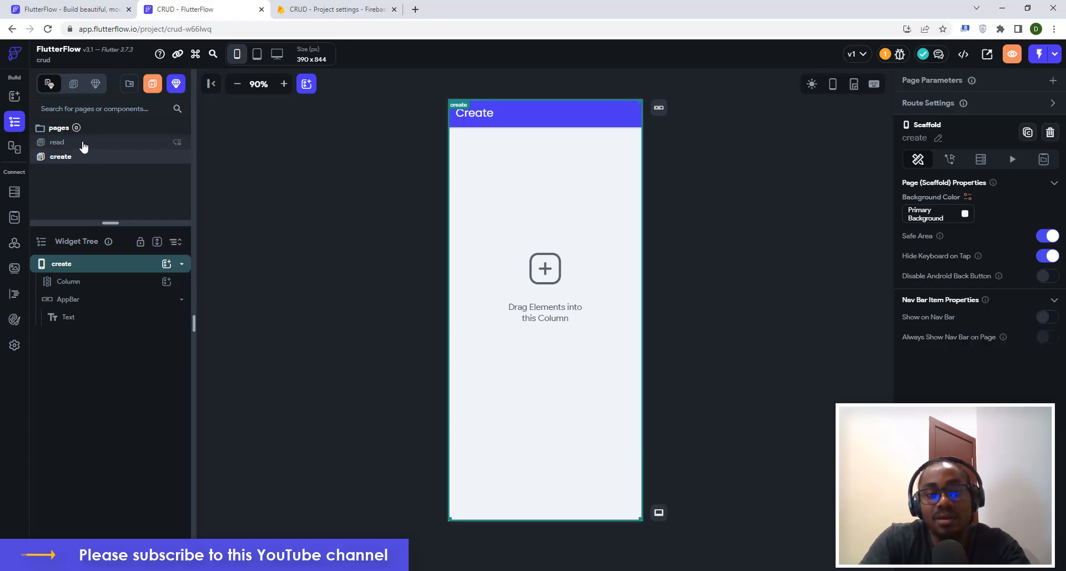
# Add a new blank page named 'update'.
pyautogui.click(151, 86)
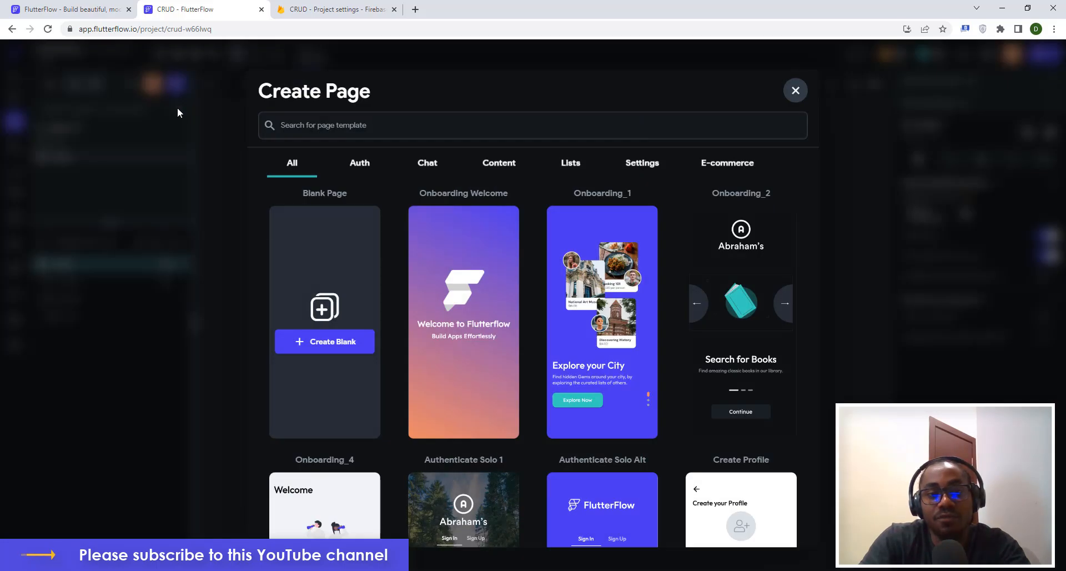
pyautogui.click(330, 344)
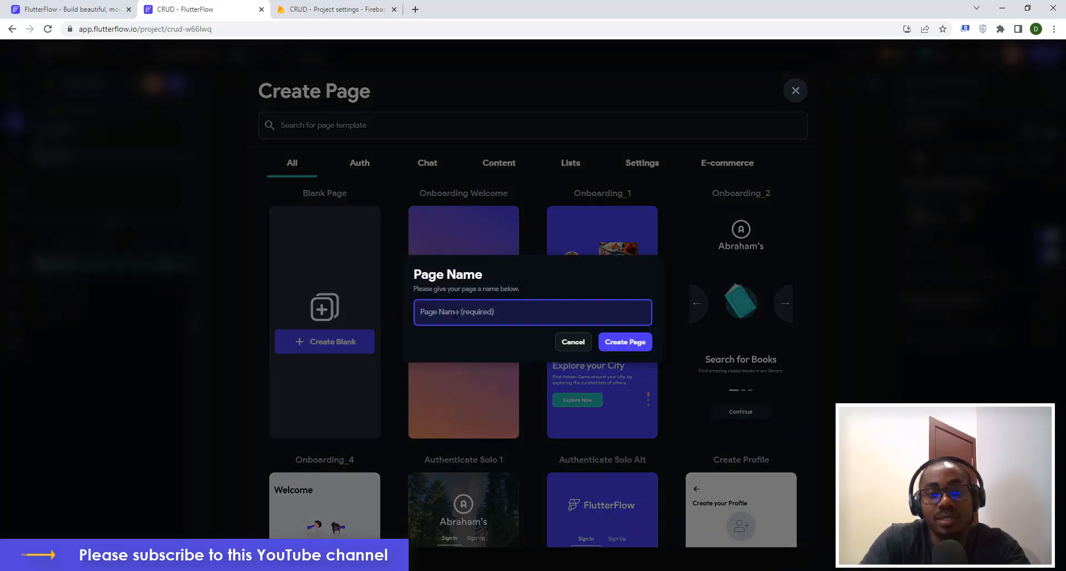
pyautogui.write('update')
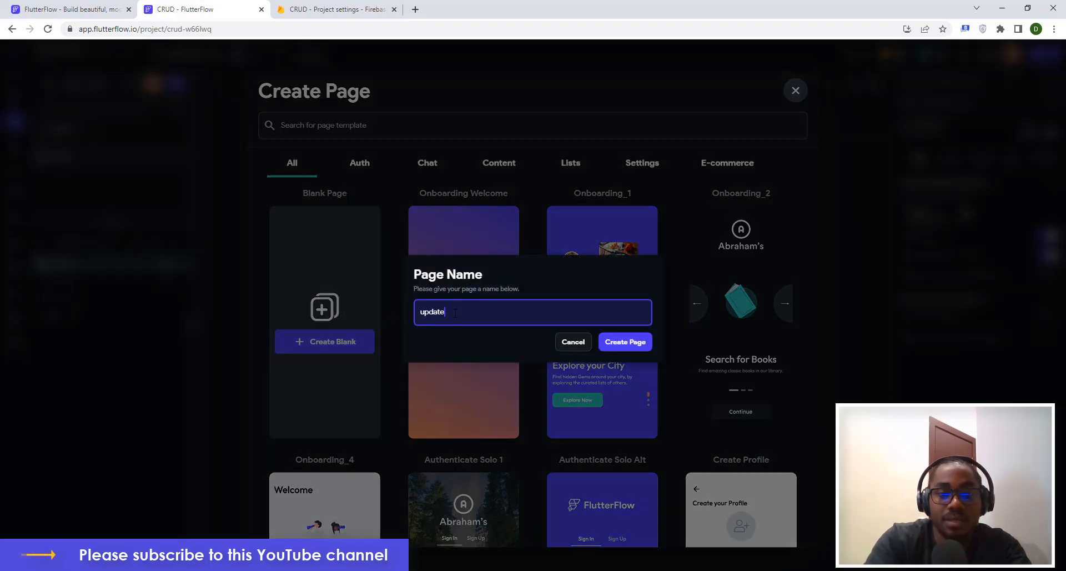
pyautogui.click(619, 342)
# Change the update page's title text to 'Update', then return to the create page.
pyautogui.click(494, 113)
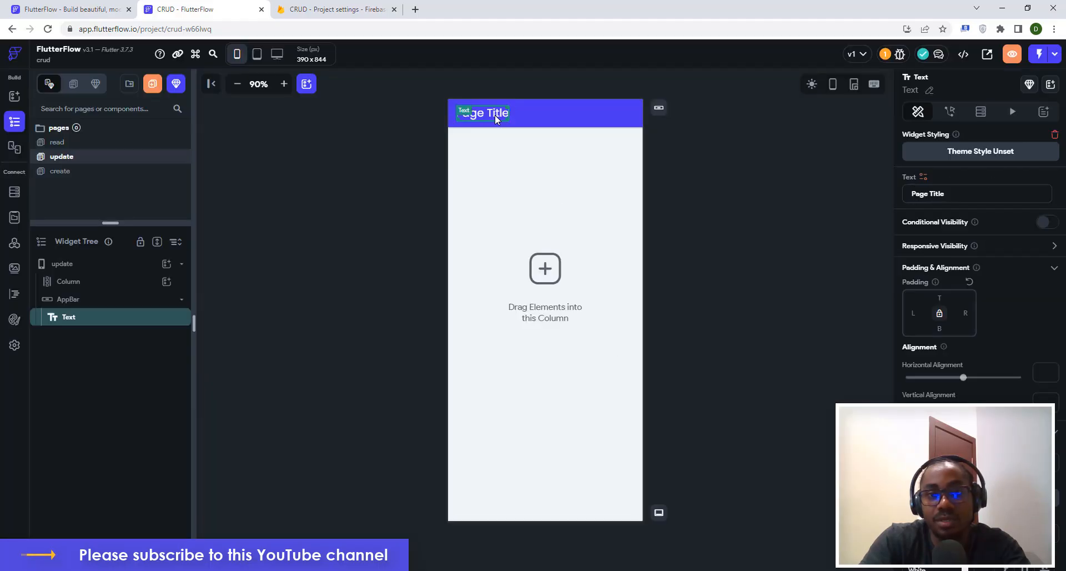
pyautogui.hotkey('ctrl', 'a')
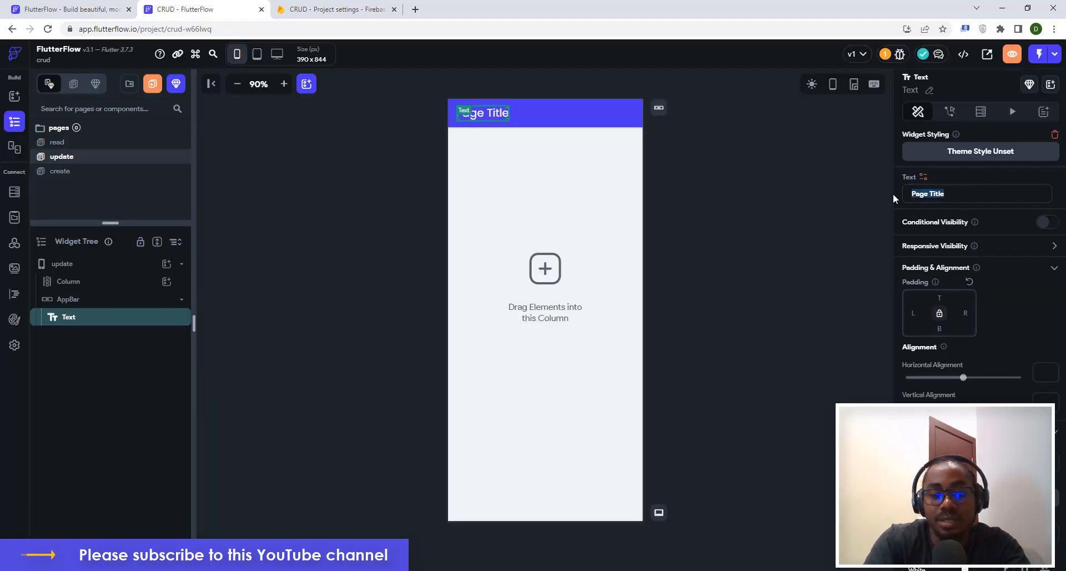
pyautogui.write('Update')
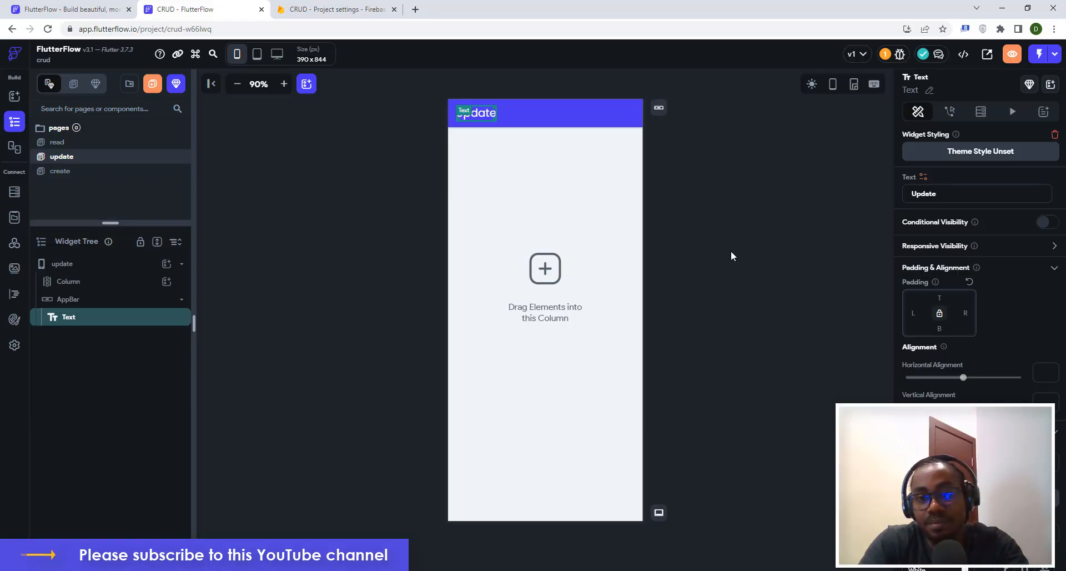
pyautogui.click(720, 246)
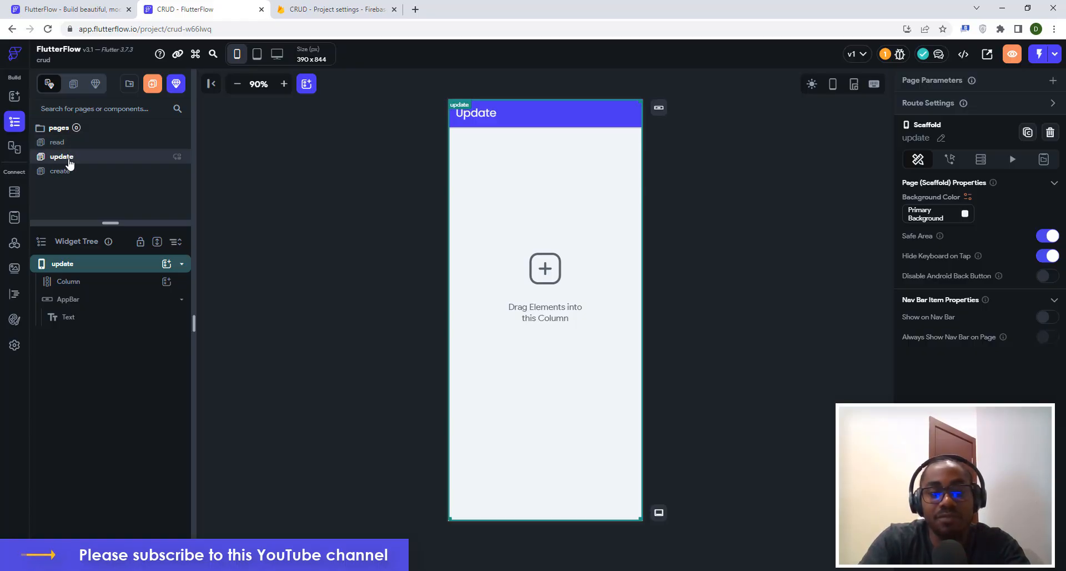
pyautogui.click(337, 182)
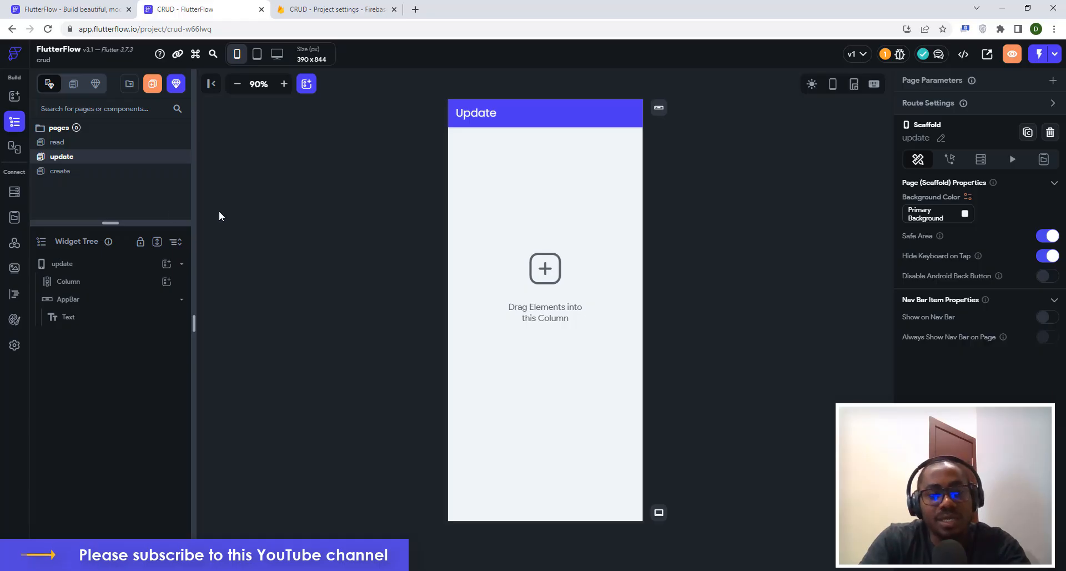
pyautogui.click(60, 172)
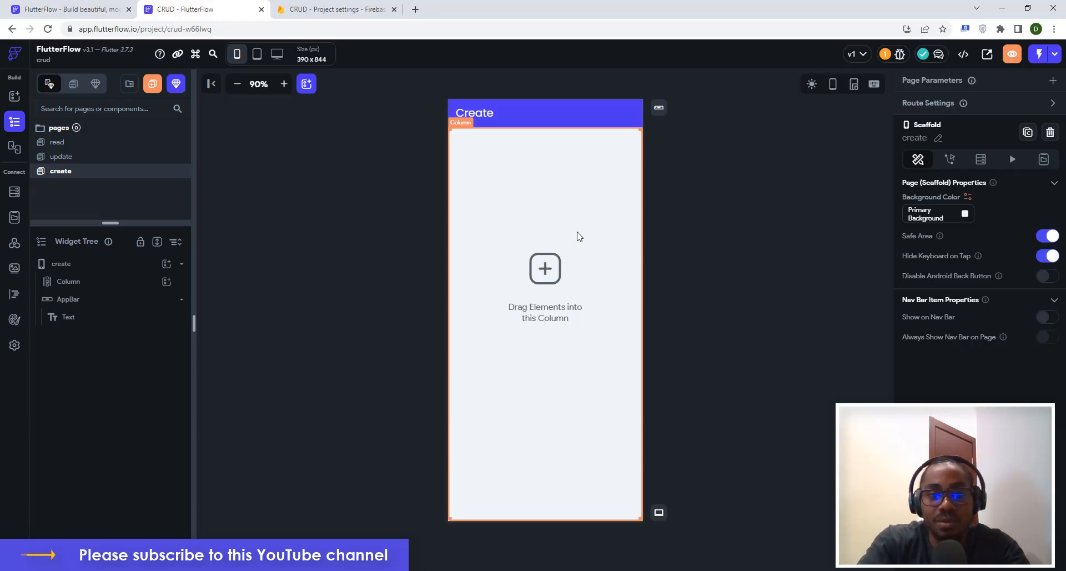
# Add a Row inside the create page's main Column.
pyautogui.click(309, 283)
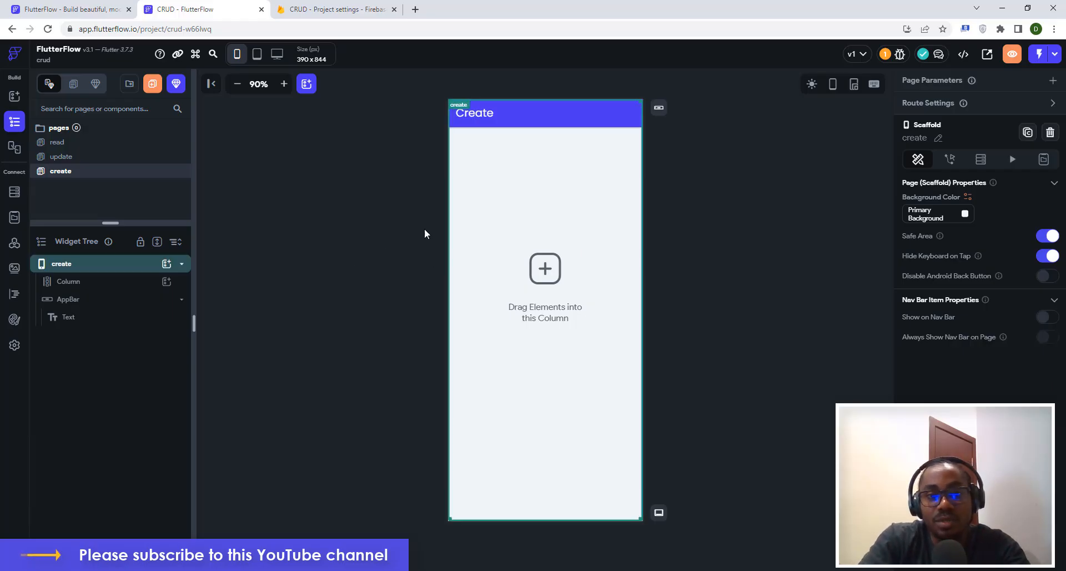
pyautogui.click(471, 213)
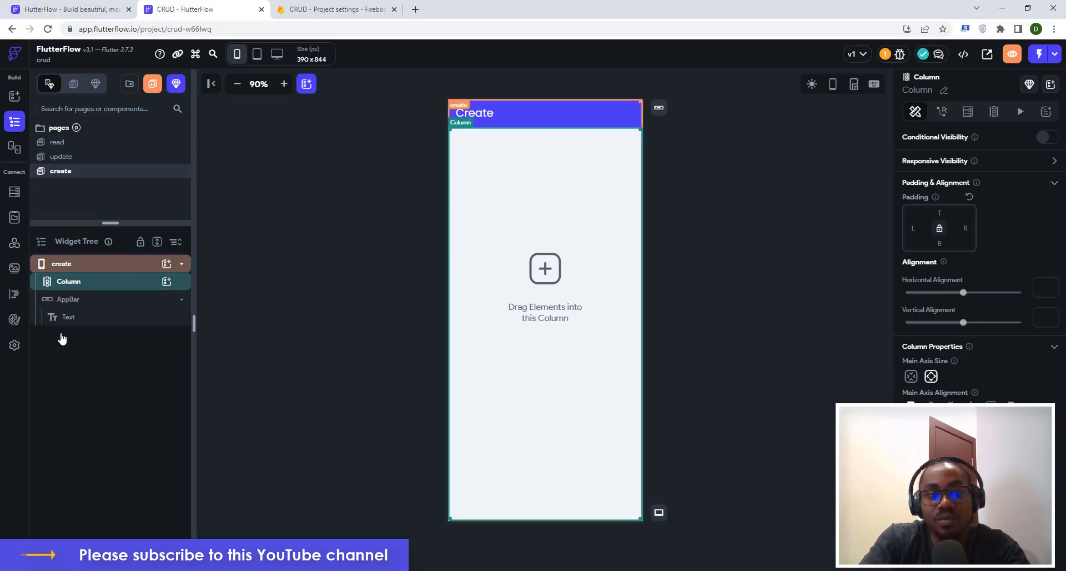
pyautogui.click(70, 268)
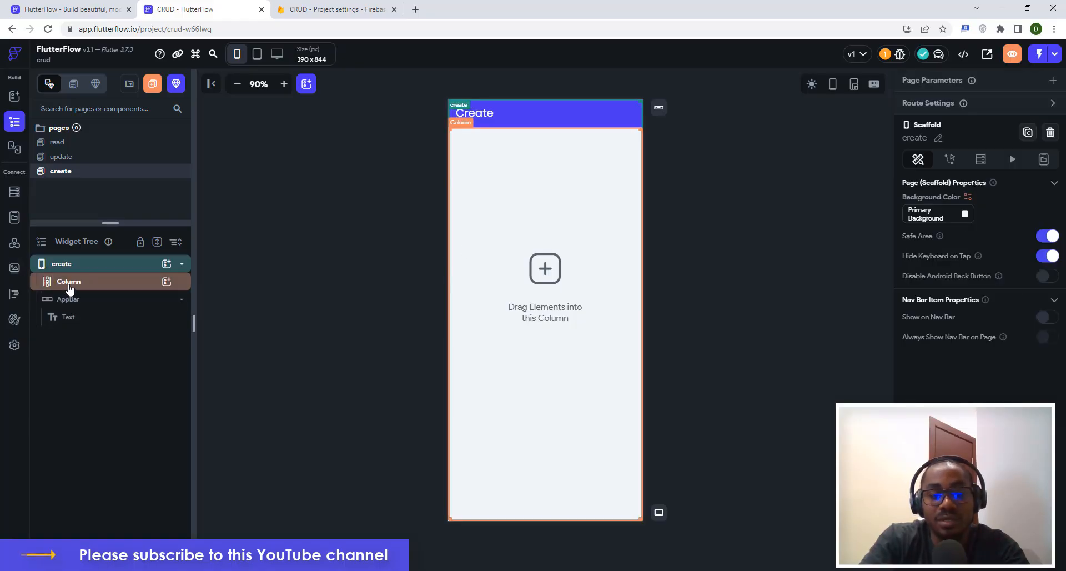
pyautogui.click(70, 286)
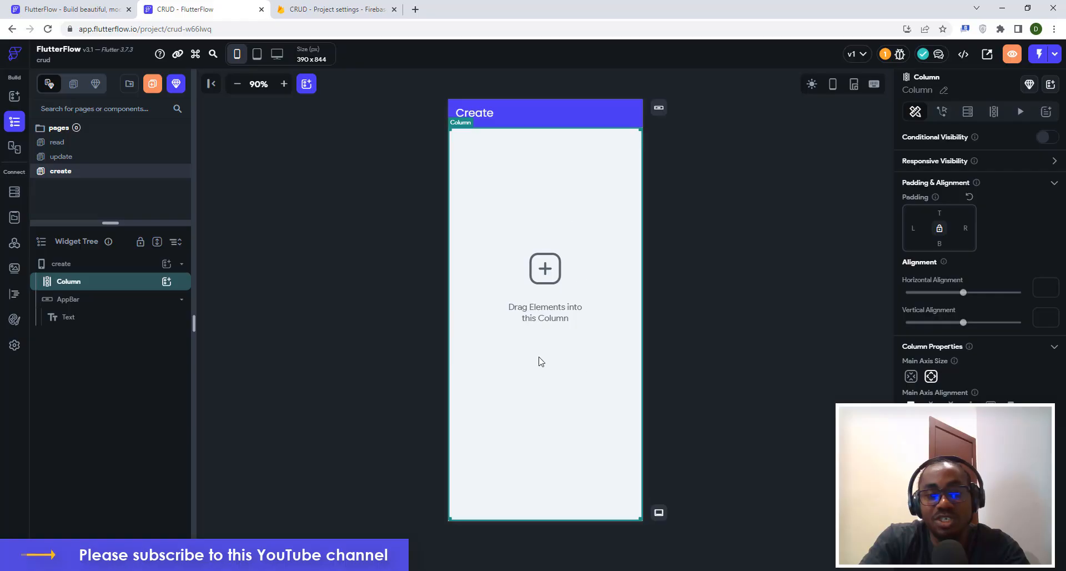
pyautogui.click(167, 282)
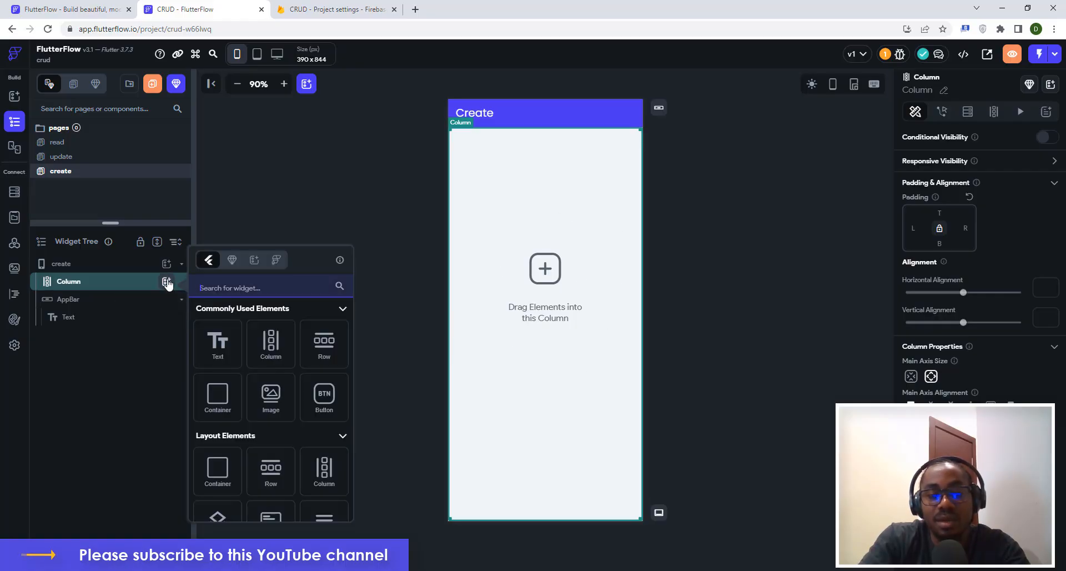
pyautogui.click(327, 350)
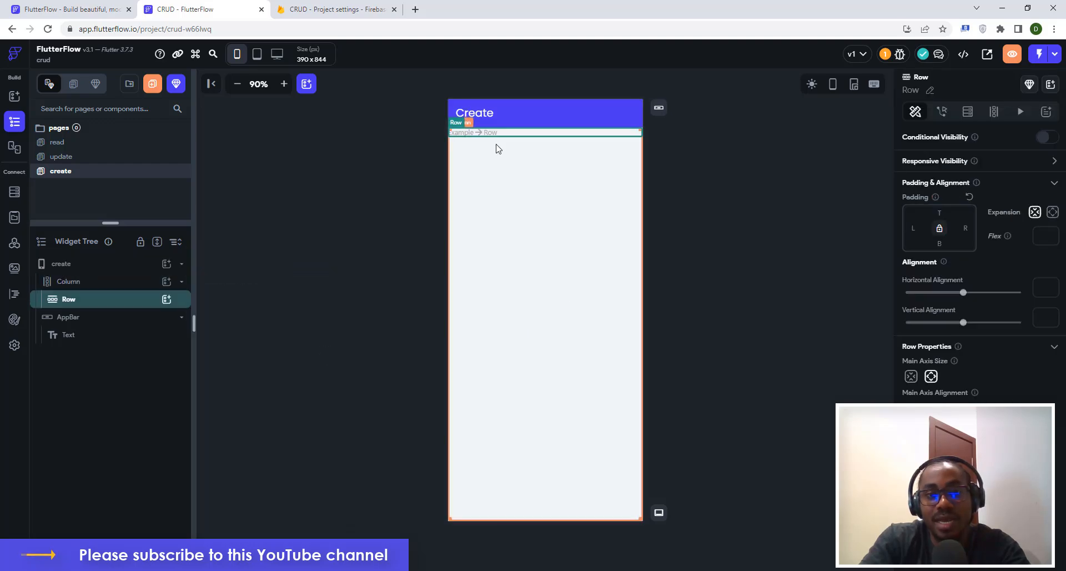
# Add a TextField inside the Row, found by searching 'text', and select it.
pyautogui.click(167, 300)
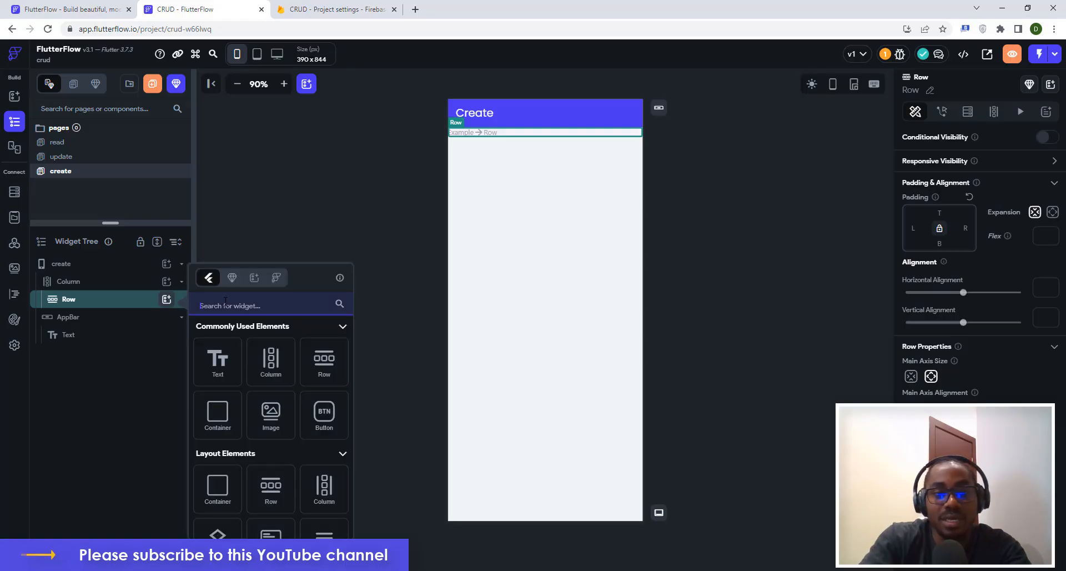
pyautogui.write('text')
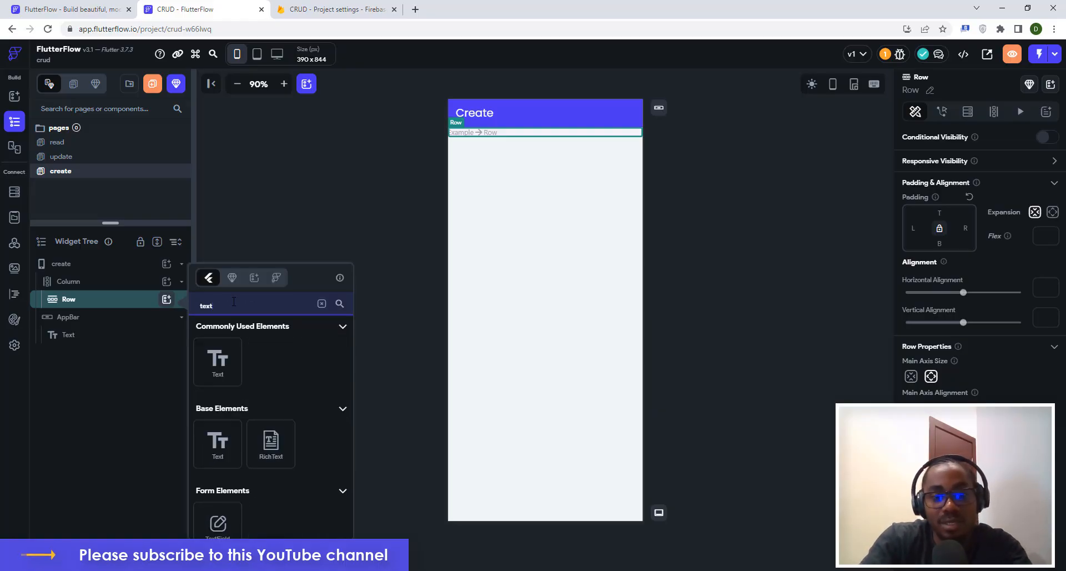
pyautogui.click(217, 519)
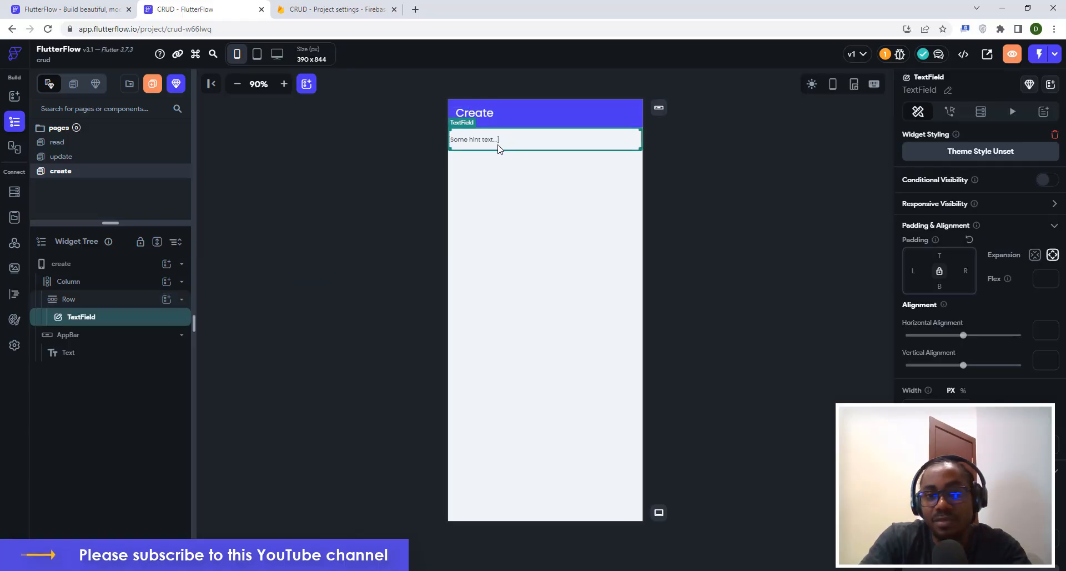
pyautogui.click(564, 237)
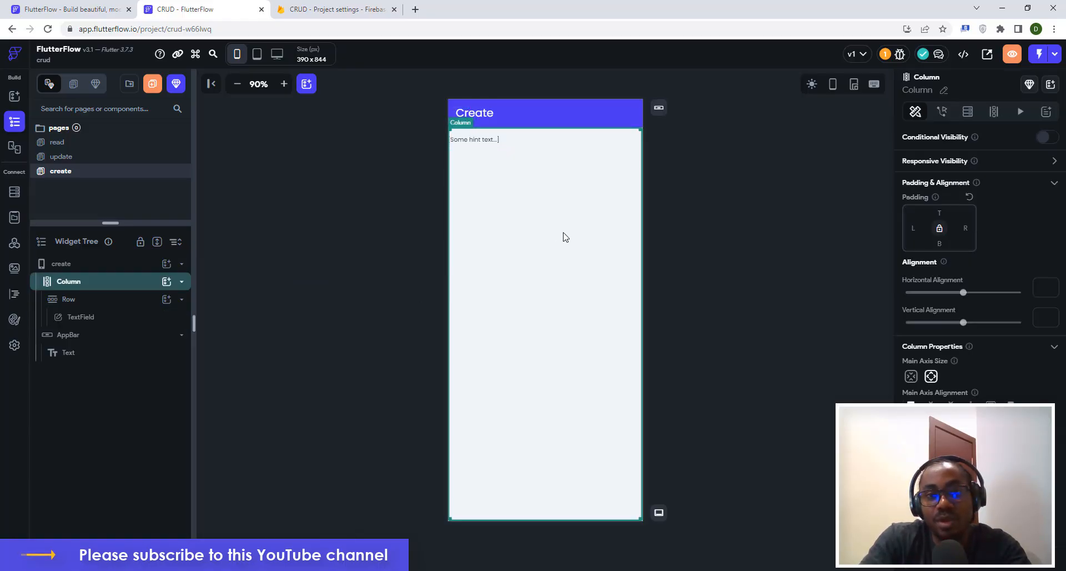
pyautogui.click(504, 144)
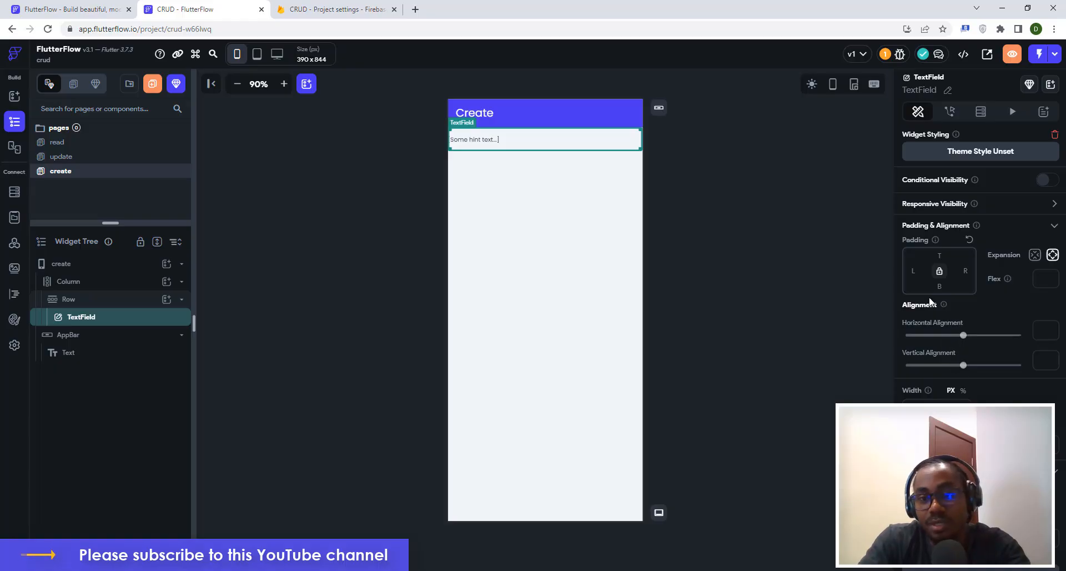
# Change the TextField's input border type from Underline to Outline.
pyautogui.scroll(-4, 981, 332)
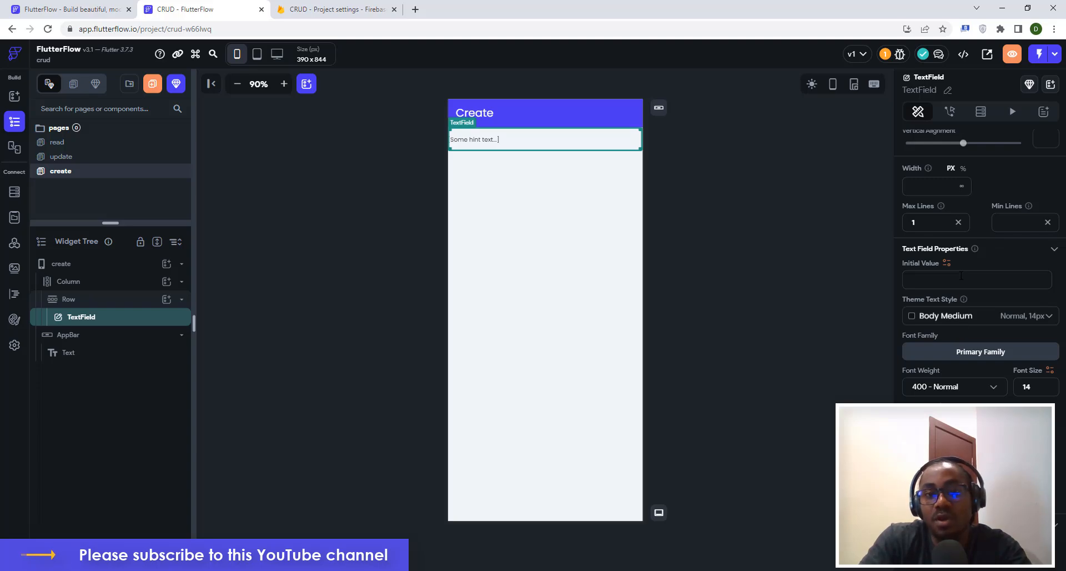
pyautogui.scroll(-5, 972, 263)
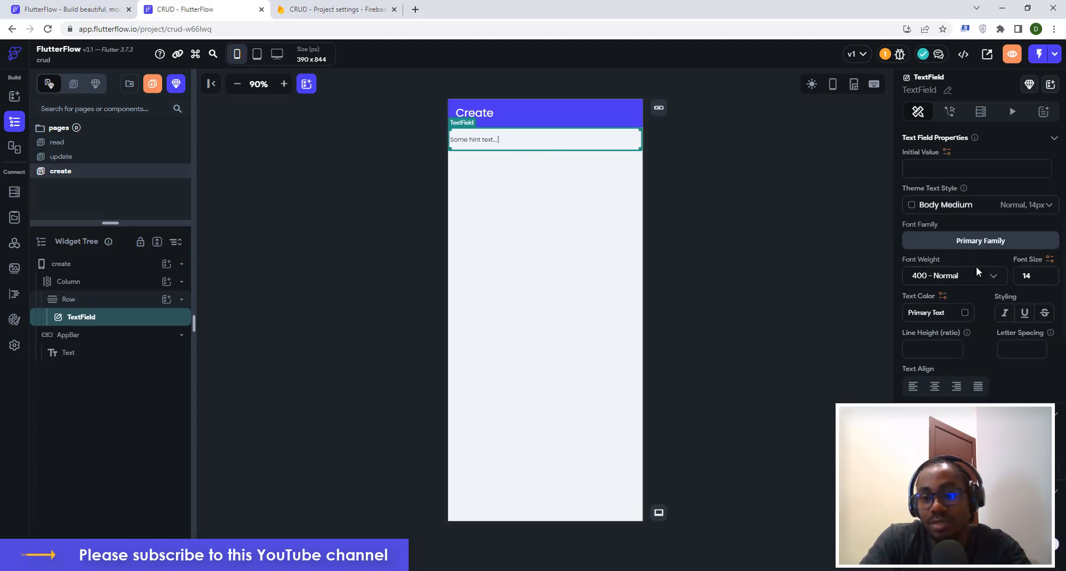
pyautogui.scroll(-4, 977, 327)
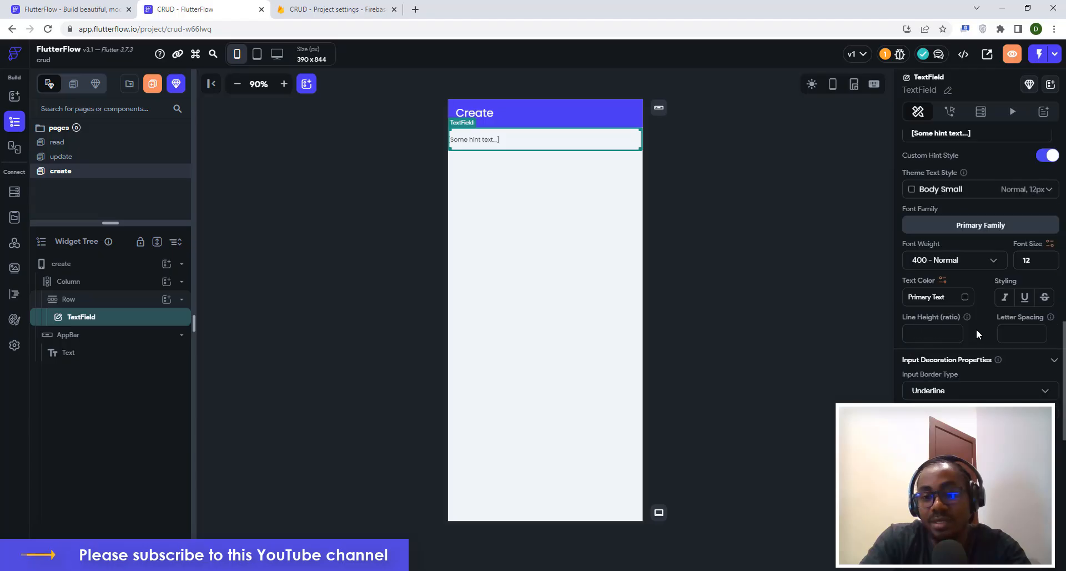
pyautogui.click(937, 391)
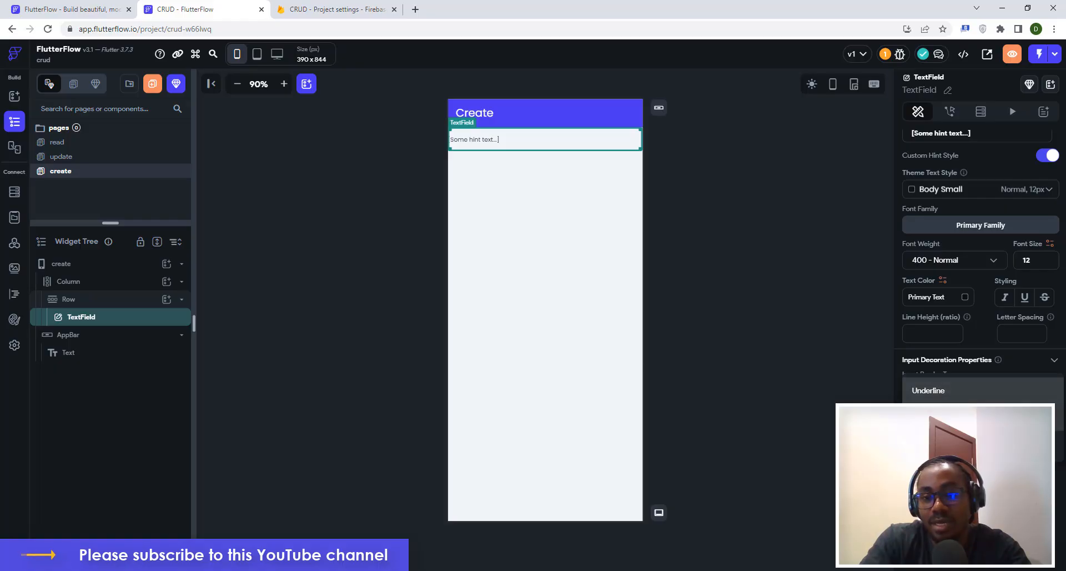
pyautogui.click(932, 412)
pyautogui.click(699, 221)
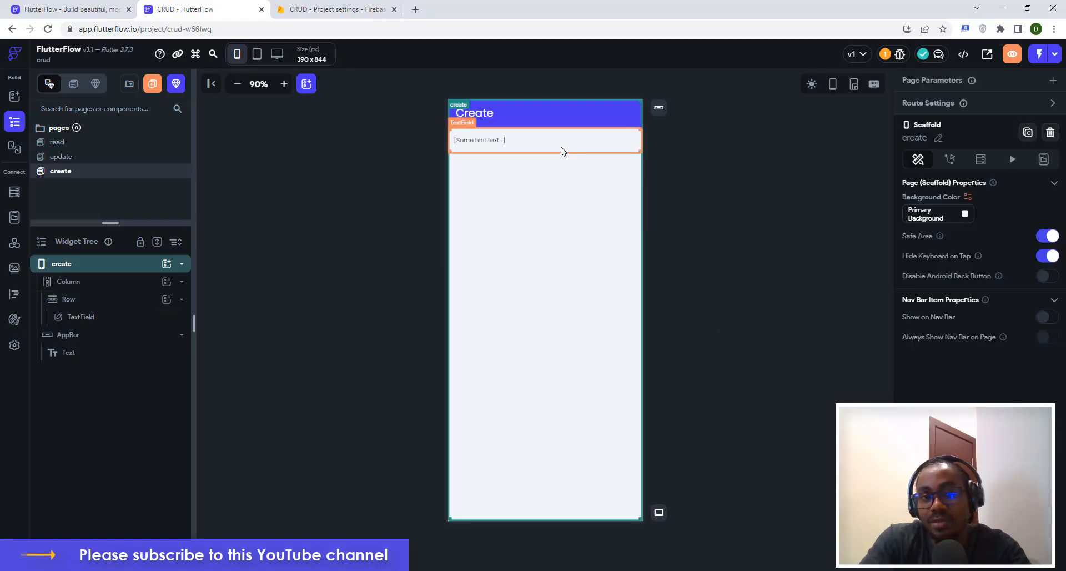
pyautogui.click(580, 147)
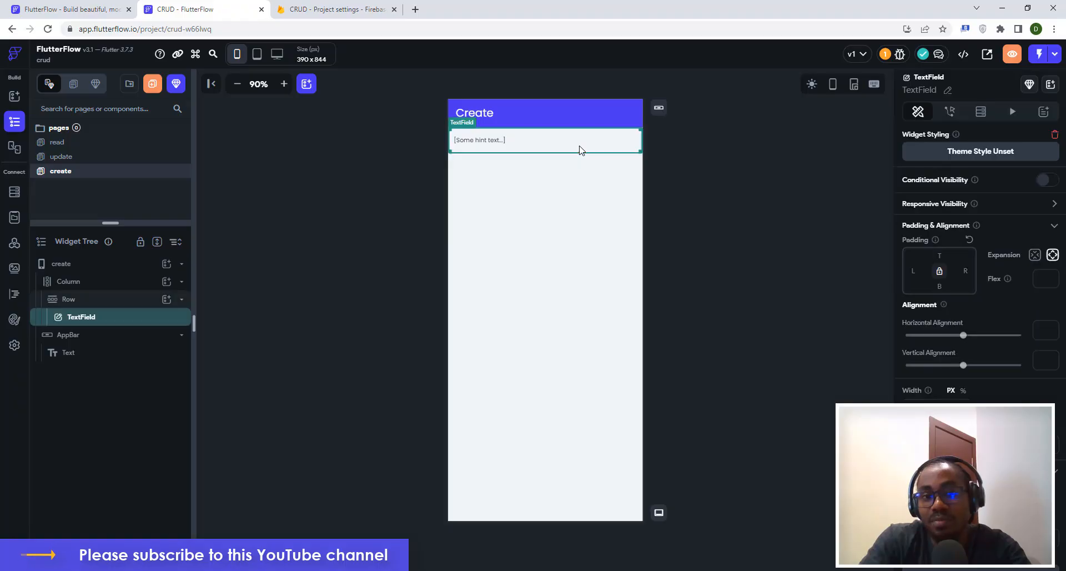
pyautogui.scroll(-10, 962, 384)
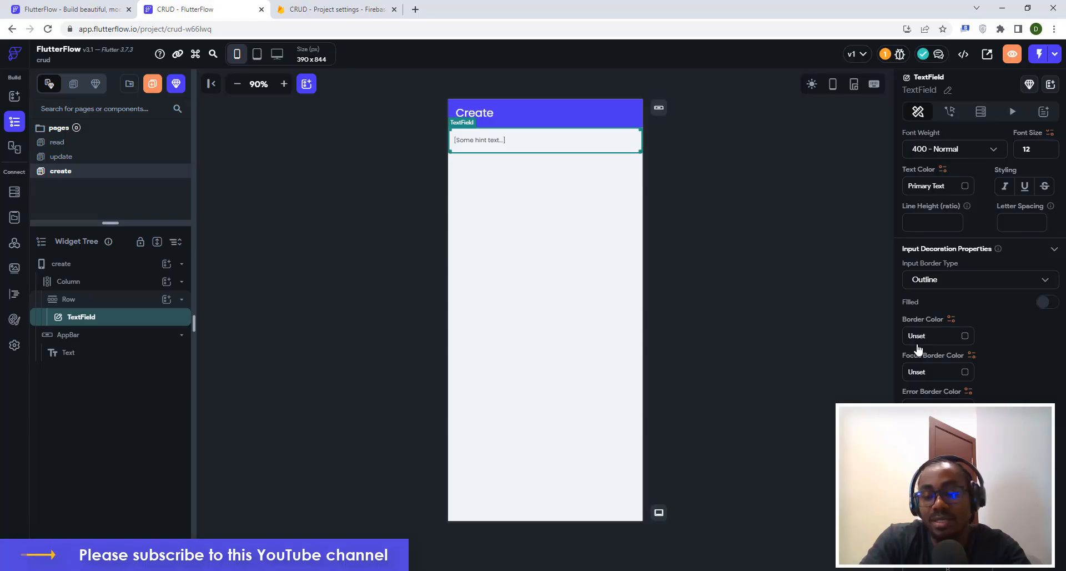
# Set the TextField's border colour to grey #7F8185.
pyautogui.click(966, 338)
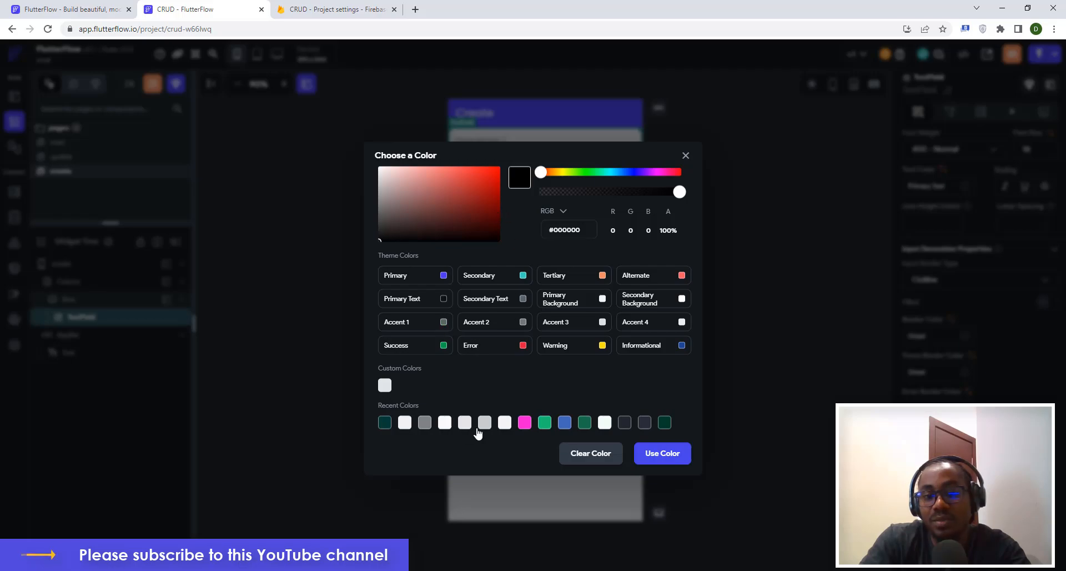
pyautogui.click(425, 422)
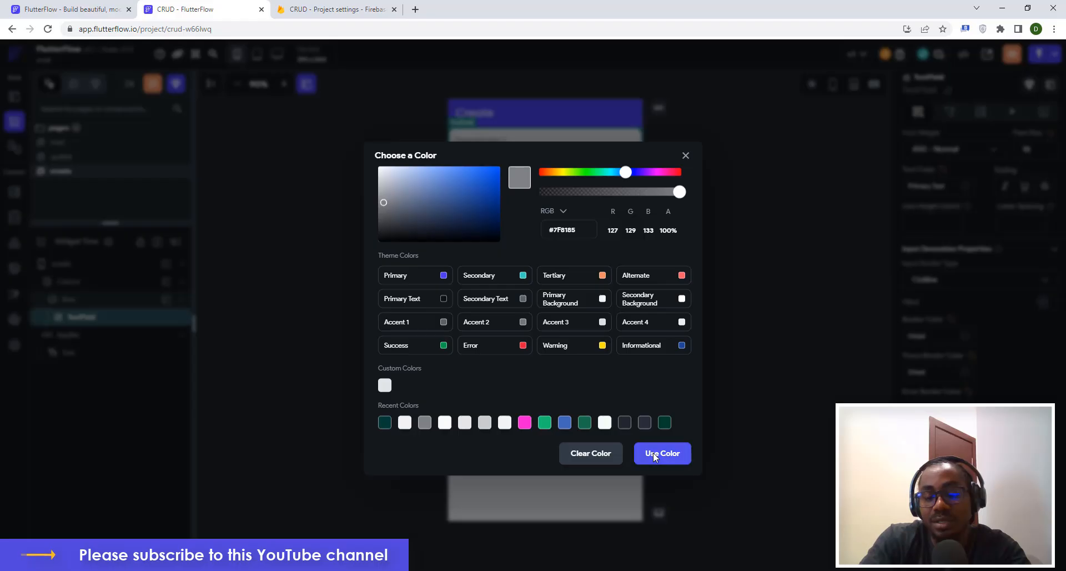
pyautogui.click(777, 341)
pyautogui.click(777, 341)
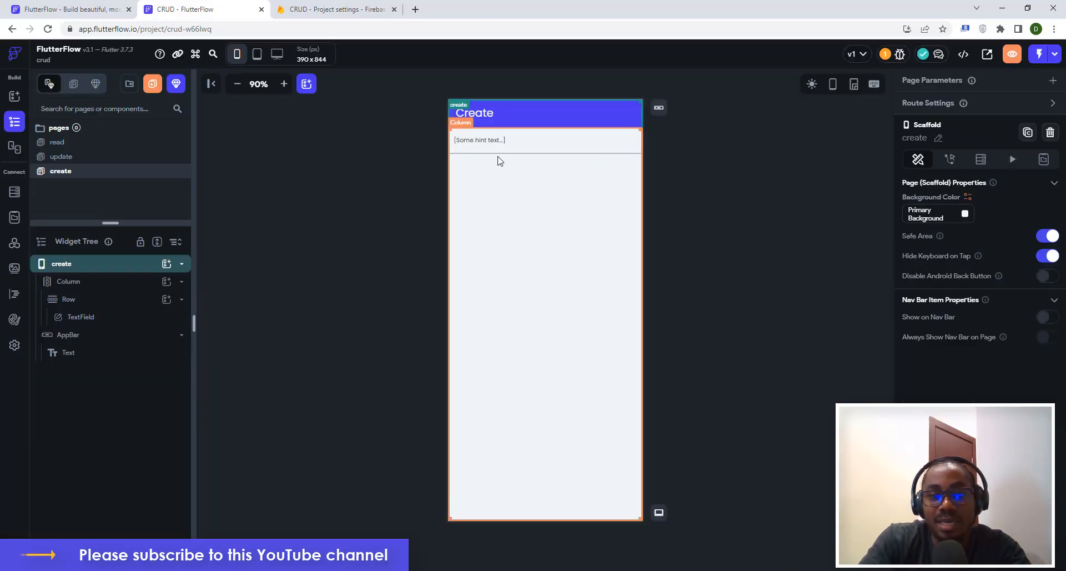
pyautogui.click(562, 147)
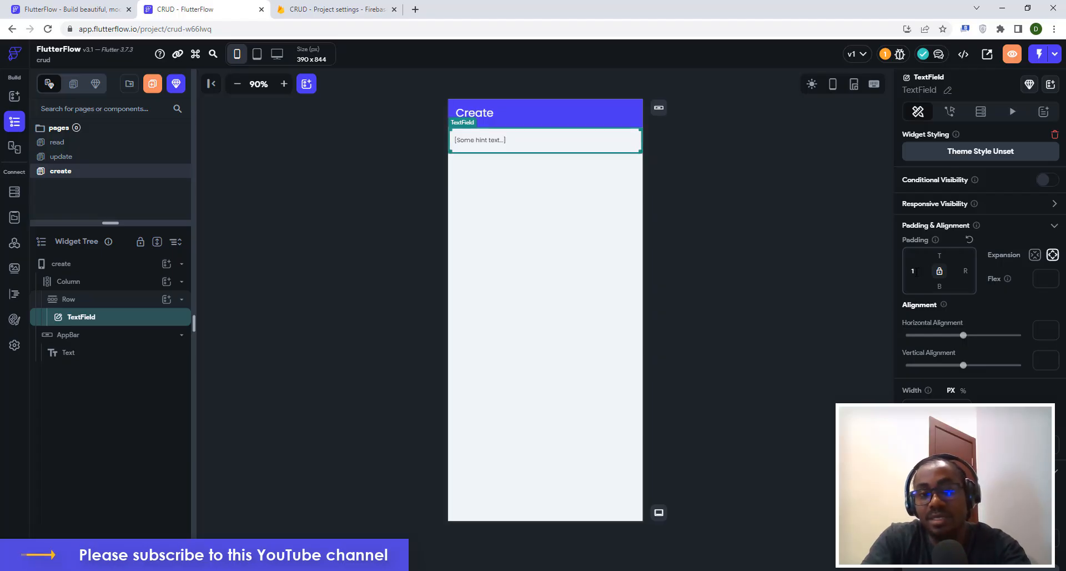
# Give the TextField padding of 16 on the left, right and top.
pyautogui.write('16')
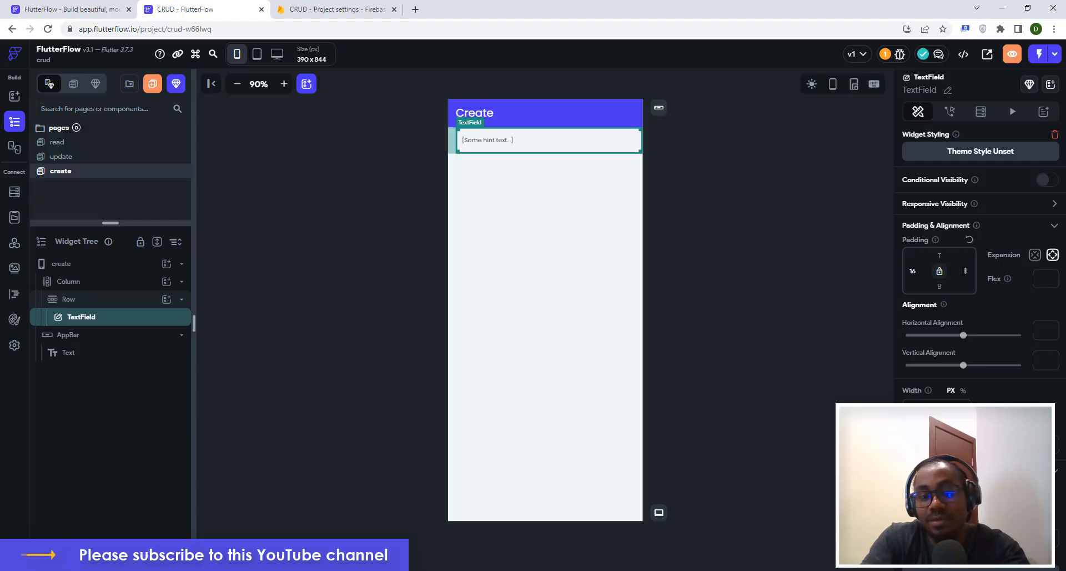
pyautogui.write('16')
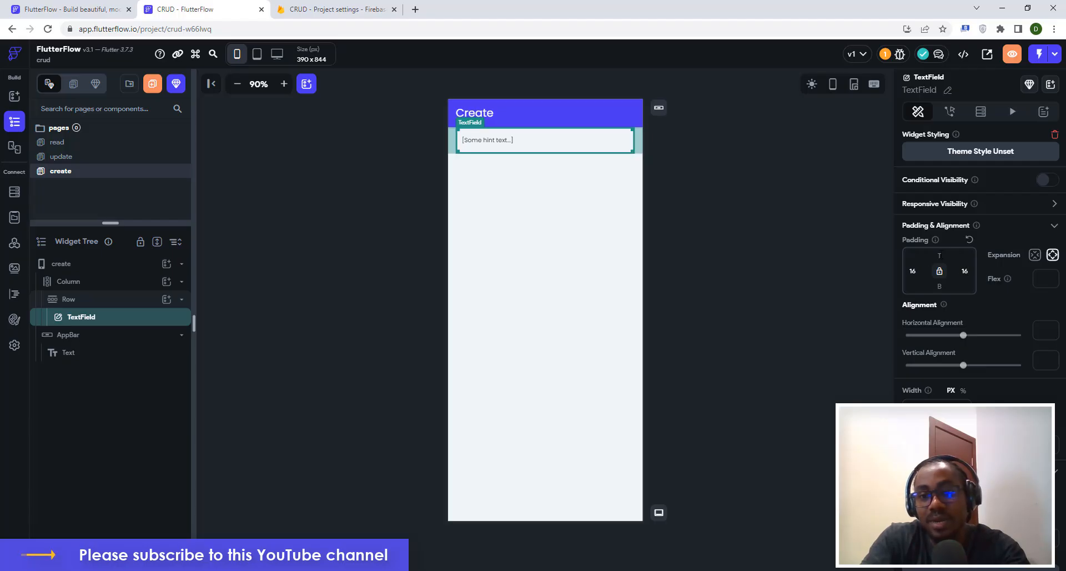
pyautogui.write('16')
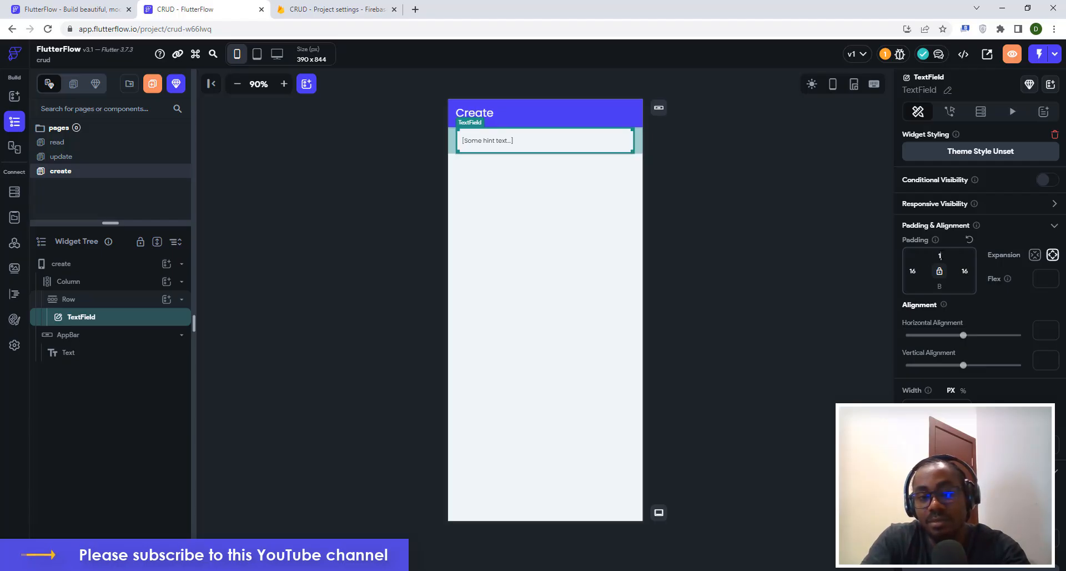
pyautogui.click(716, 269)
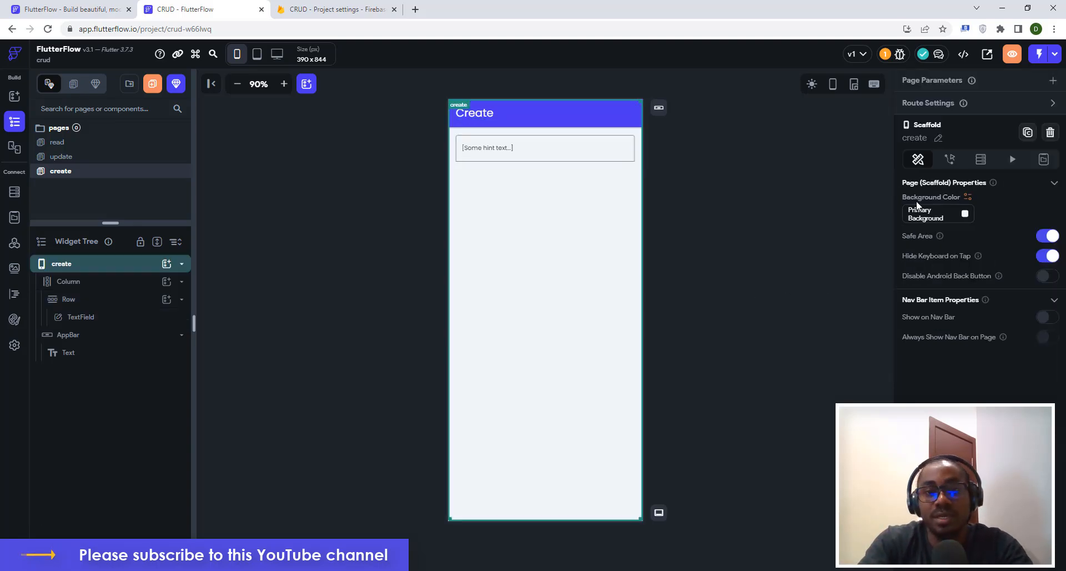
pyautogui.click(571, 160)
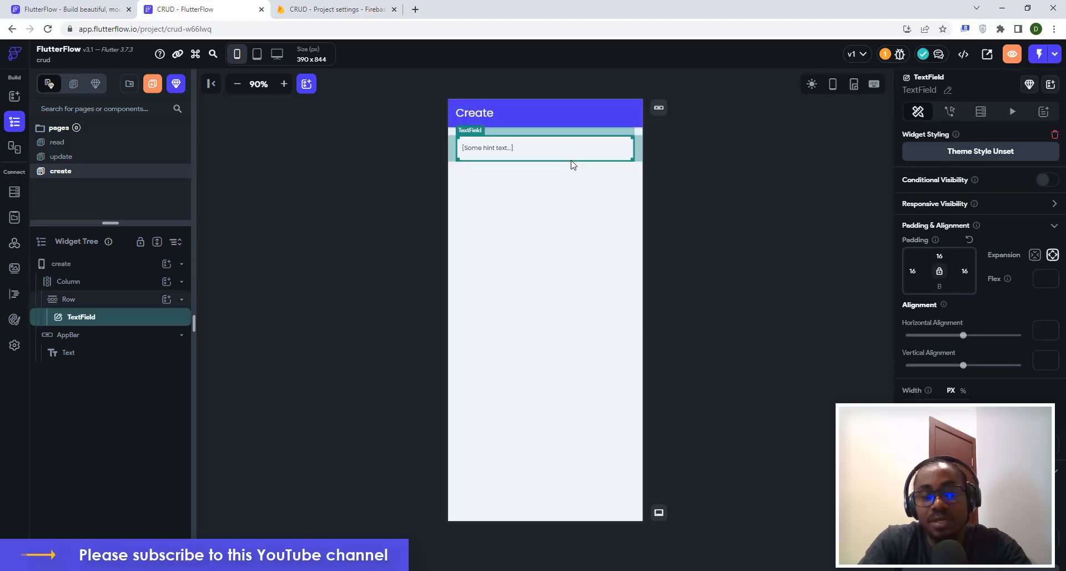
# Label the TextField 'First Name' and give it a sample first name as hint text.
pyautogui.scroll(-10, 1014, 323)
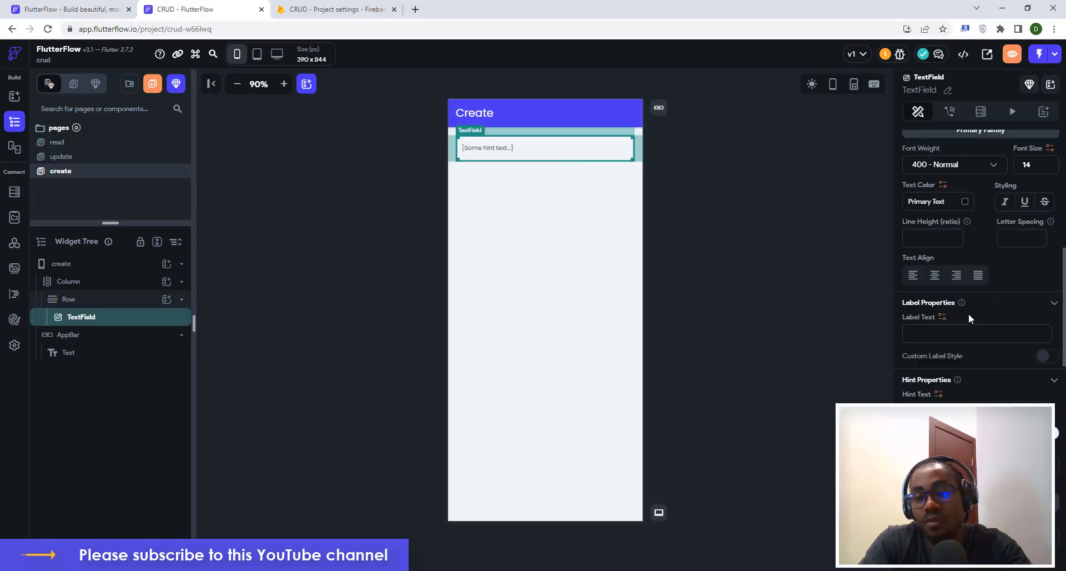
pyautogui.scroll(-1, 961, 301)
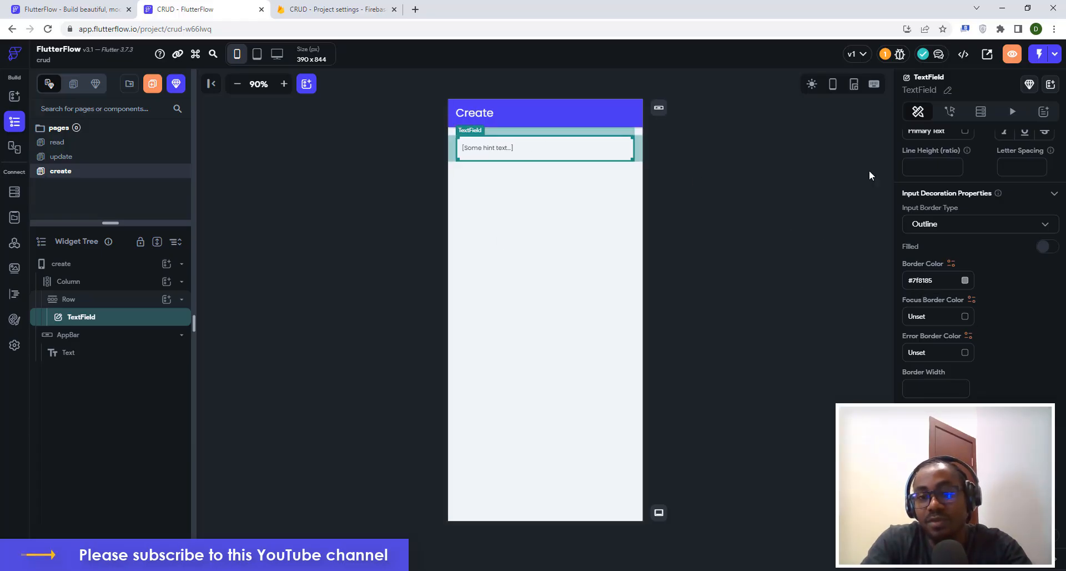
pyautogui.click(689, 245)
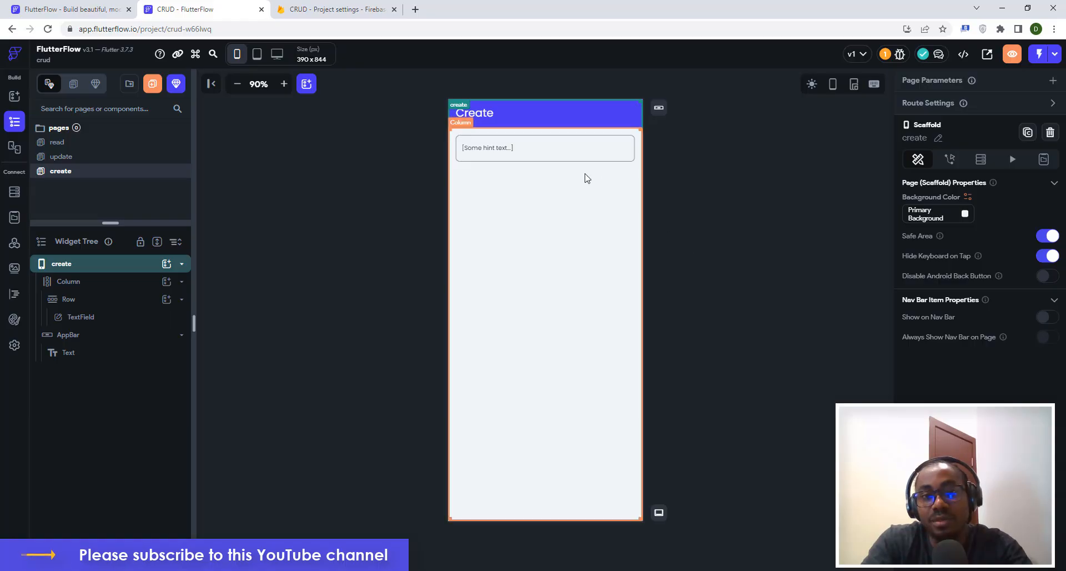
pyautogui.click(518, 154)
pyautogui.scroll(-6, 964, 303)
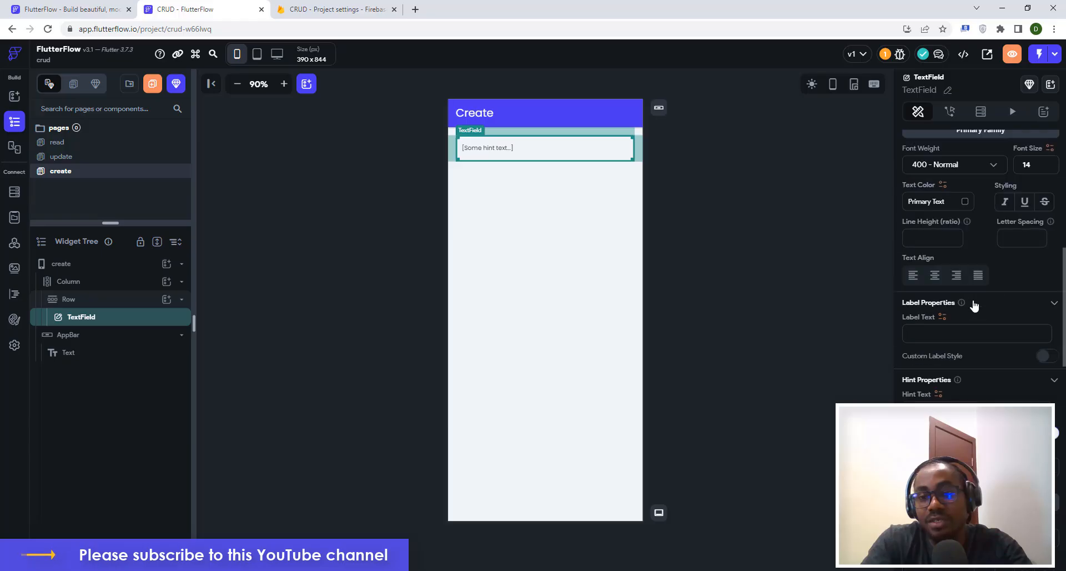
pyautogui.scroll(2, 935, 205)
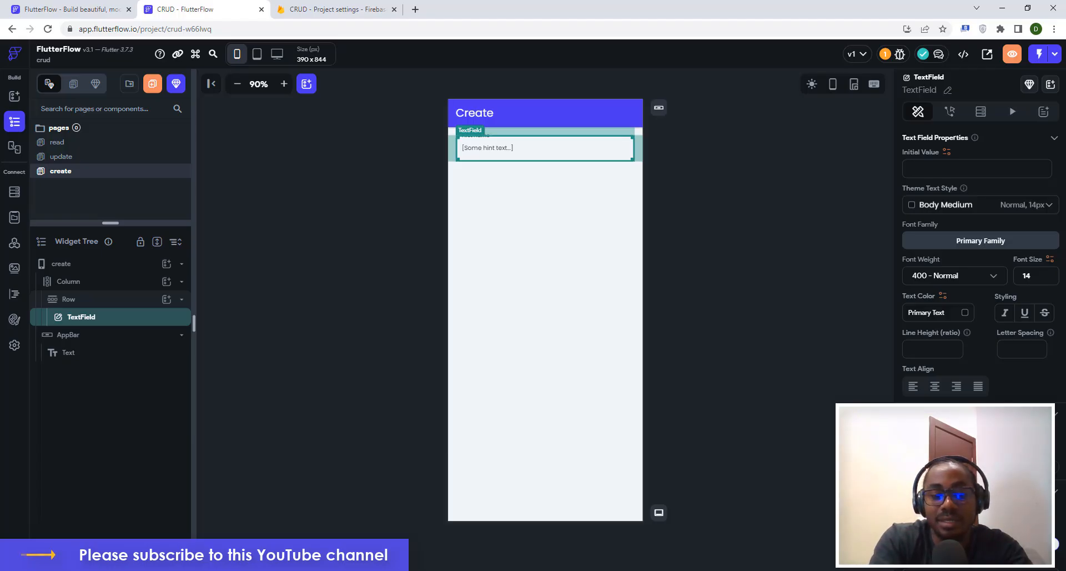
pyautogui.write('J')
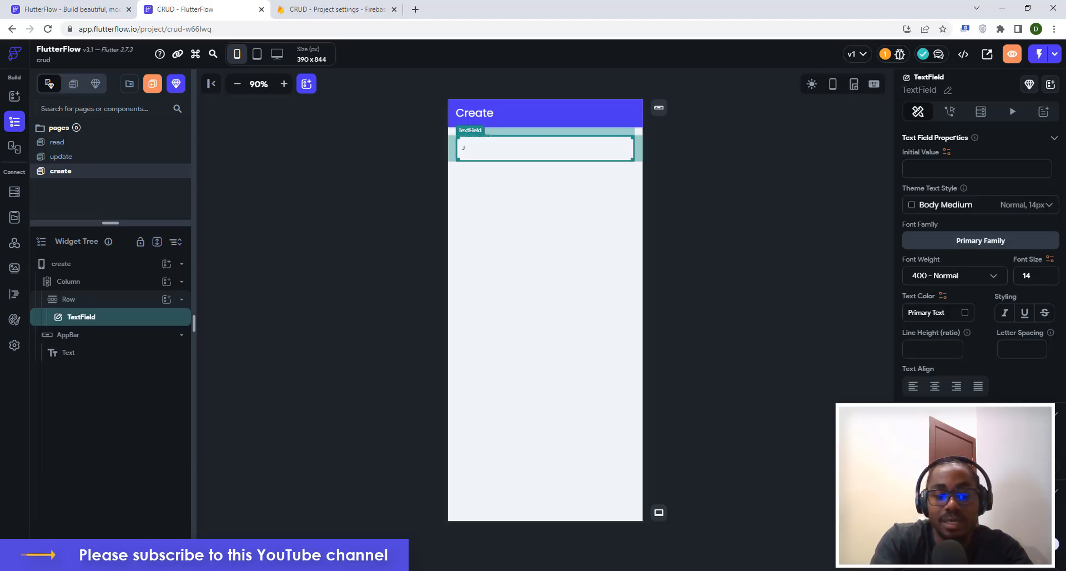
pyautogui.write('Ohnohn')
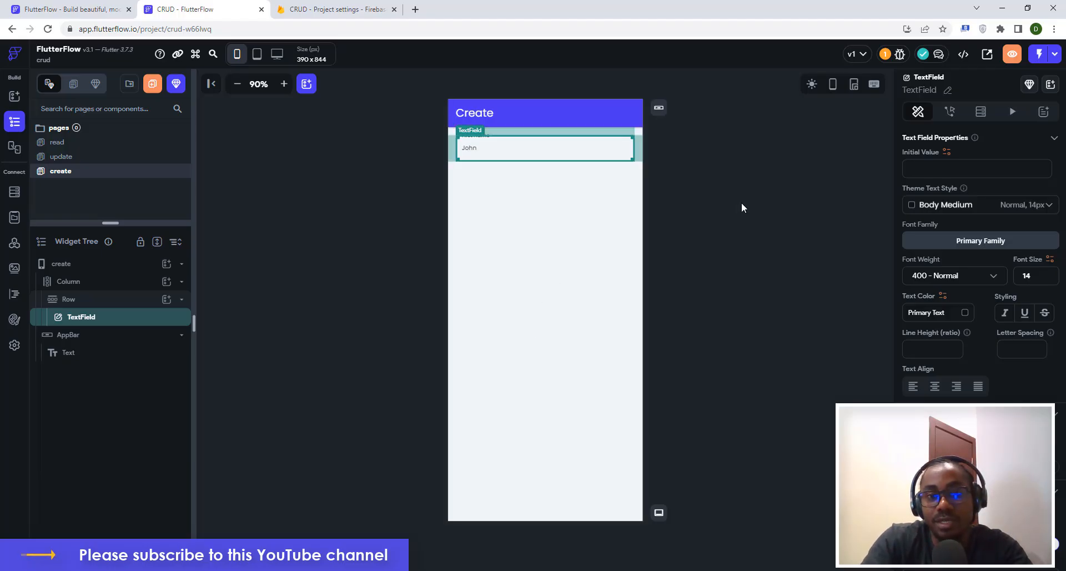
pyautogui.click(742, 204)
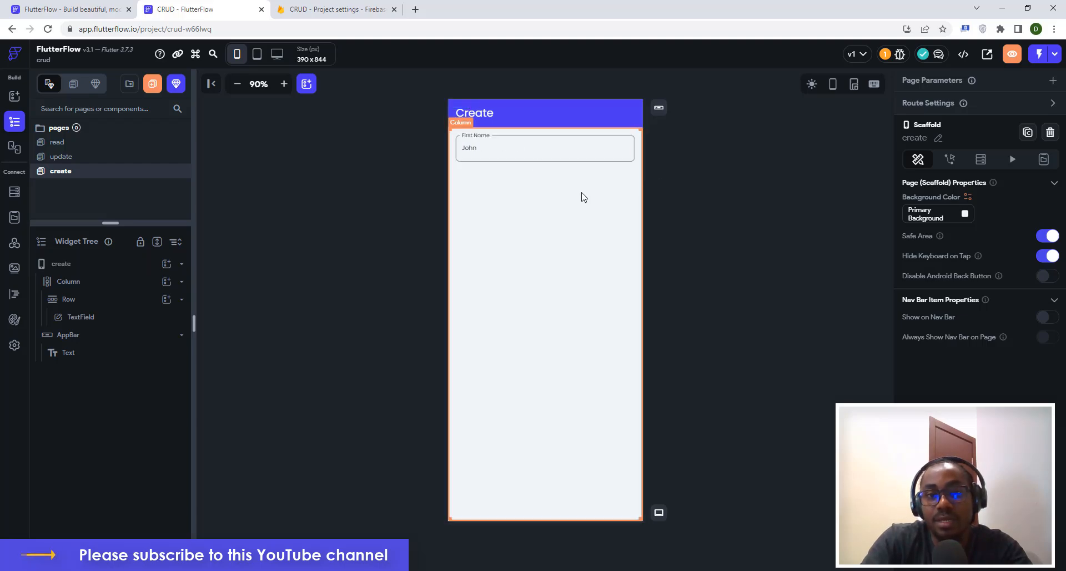
# Duplicate the Row holding the First Name field.
pyautogui.click(453, 157)
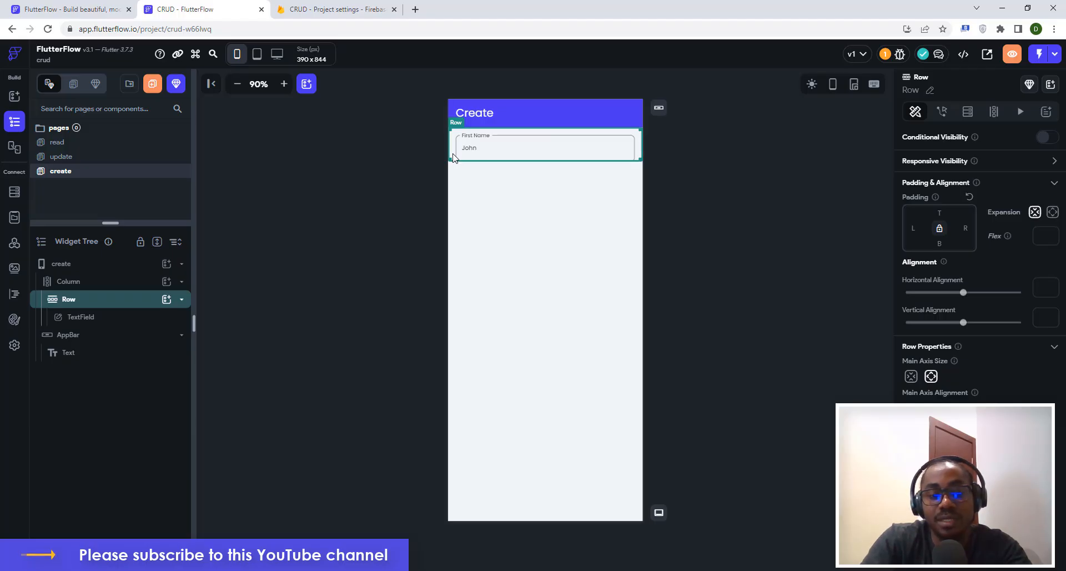
pyautogui.hotkey('ctrl', 'd')
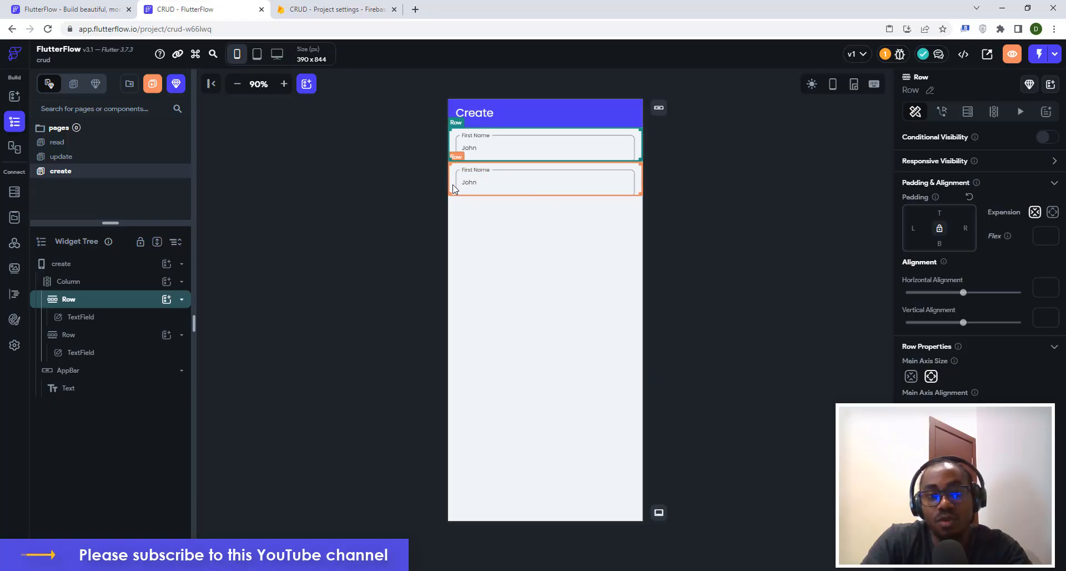
pyautogui.click(758, 158)
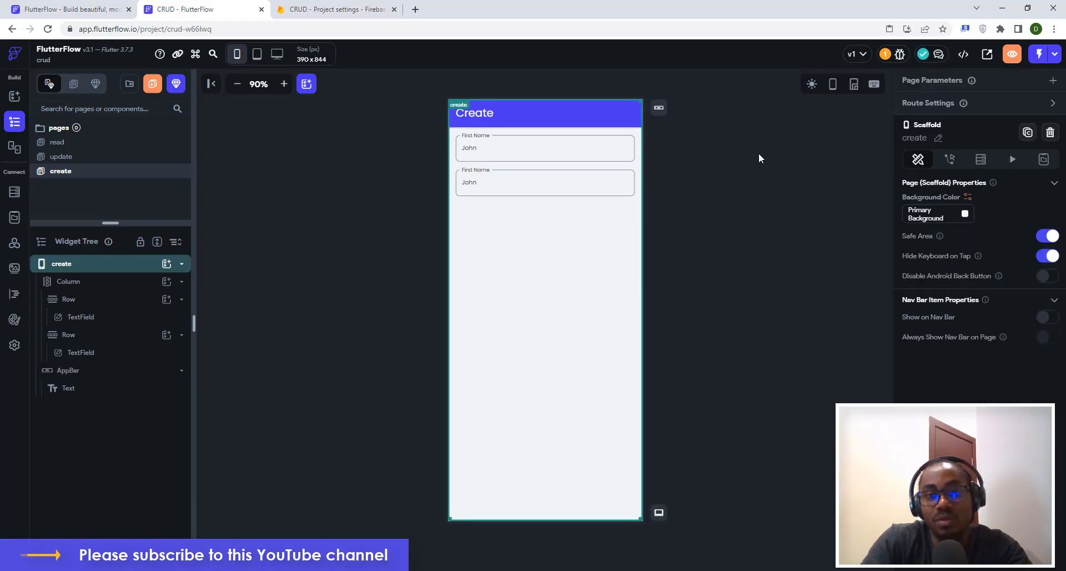
# Set the second field's label to 'Last Name' with a sample surname as hint.
pyautogui.click(450, 183)
pyautogui.click(499, 186)
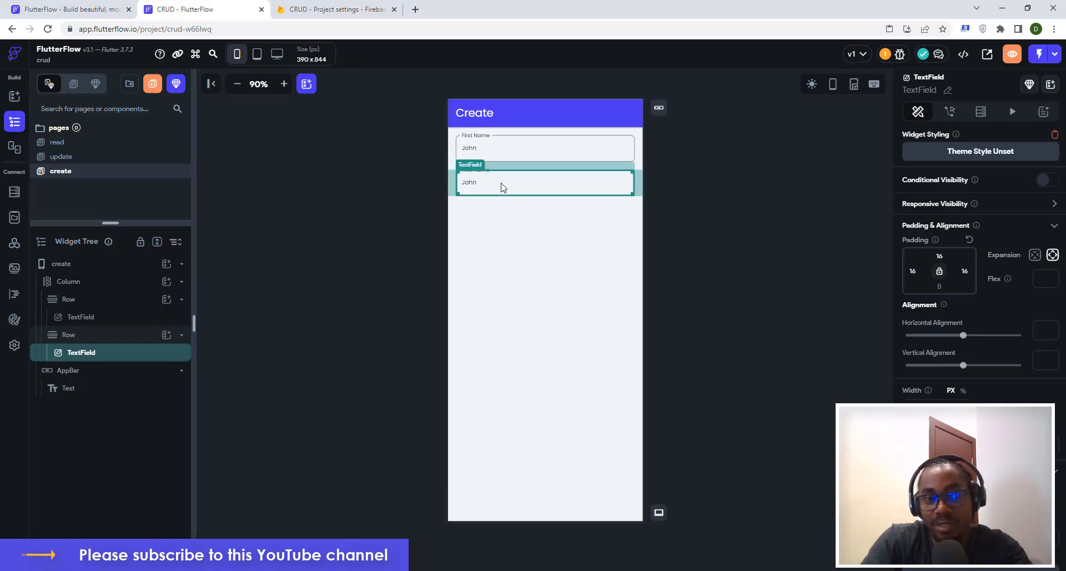
pyautogui.scroll(-6, 980, 278)
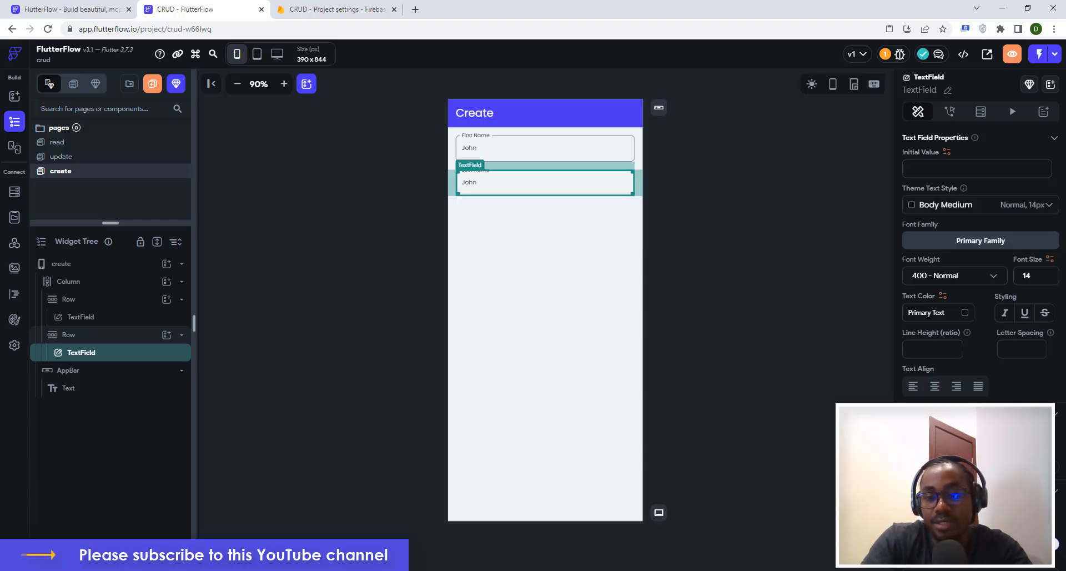
pyautogui.write('Doe')
pyautogui.click(751, 334)
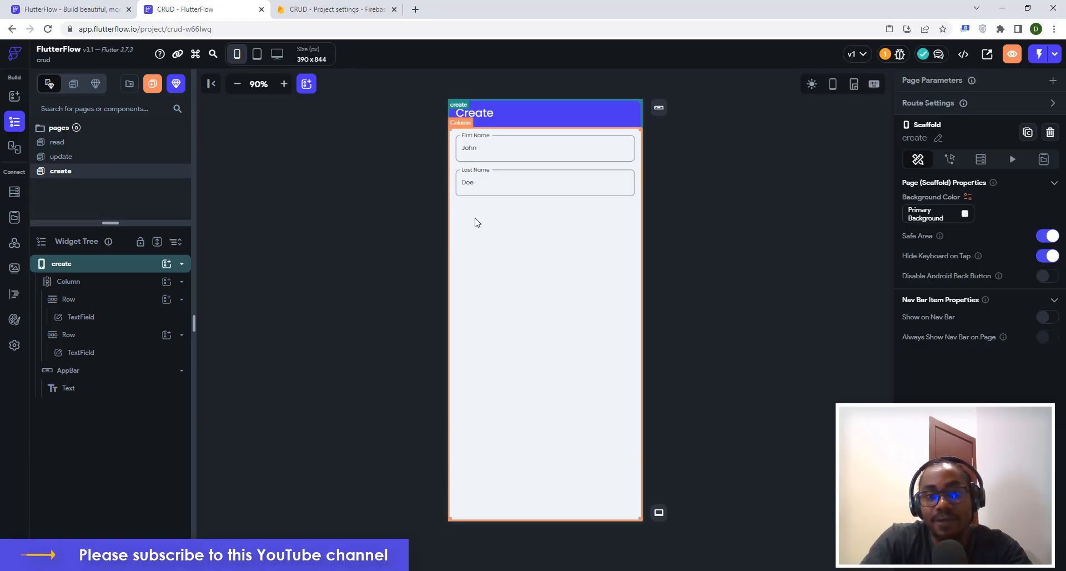
# Duplicate the Last Name row to create a third field.
pyautogui.click(501, 192)
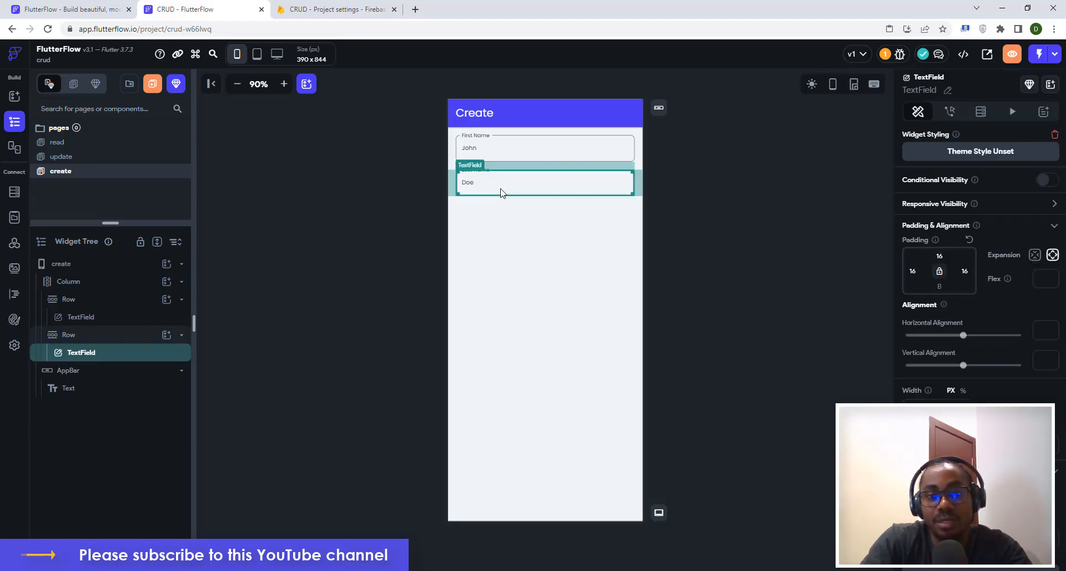
pyautogui.click(451, 192)
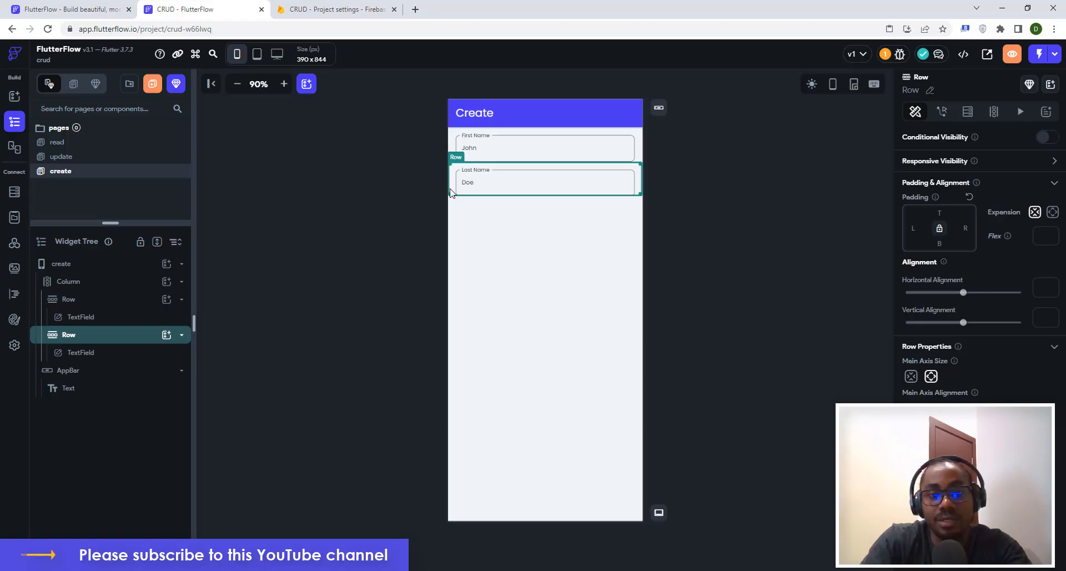
pyautogui.hotkey('ctrl', 'd')
# Relabel the copied field 'Email Address' with a sample e-mail address as its hint.
pyautogui.click(467, 222)
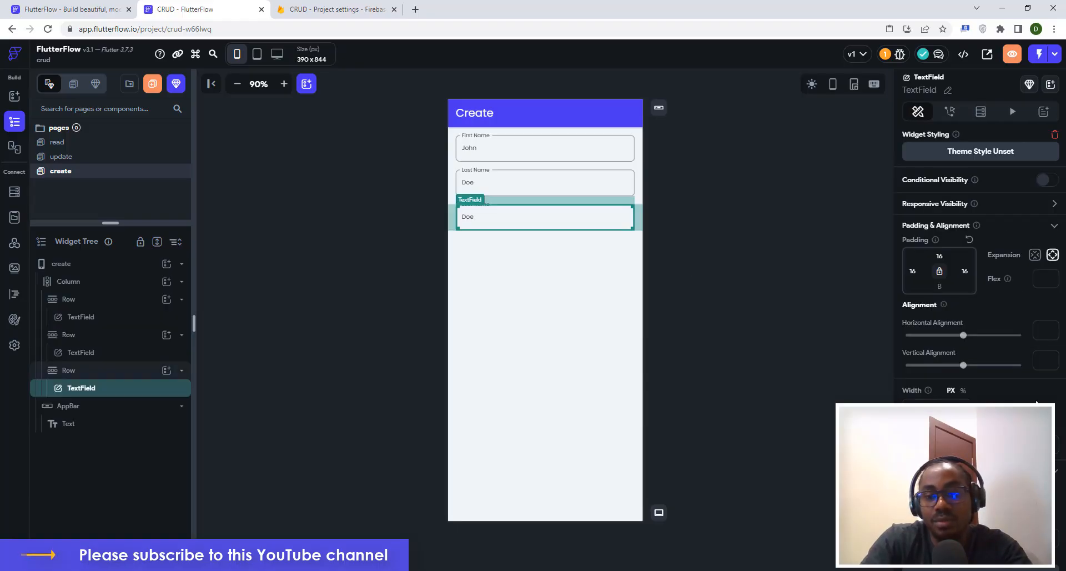
pyautogui.scroll(-10, 1036, 403)
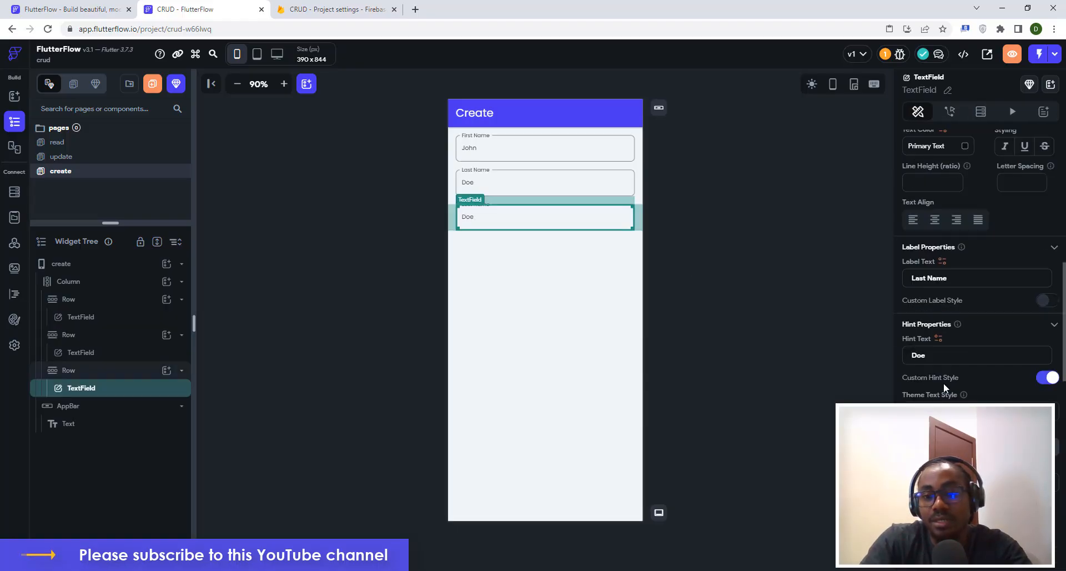
pyautogui.tripleClick(954, 276)
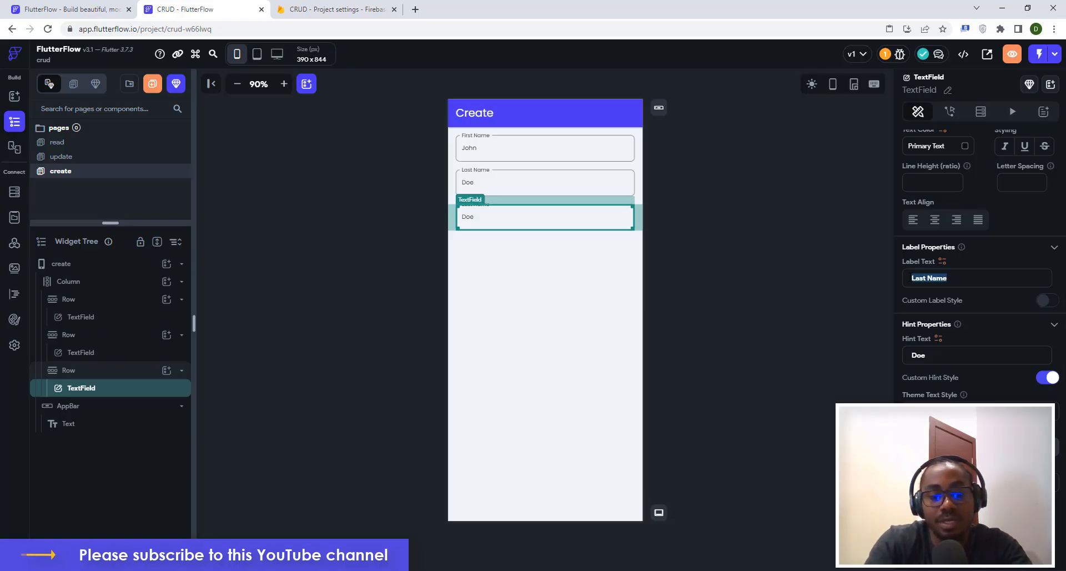
pyautogui.write('Email ')
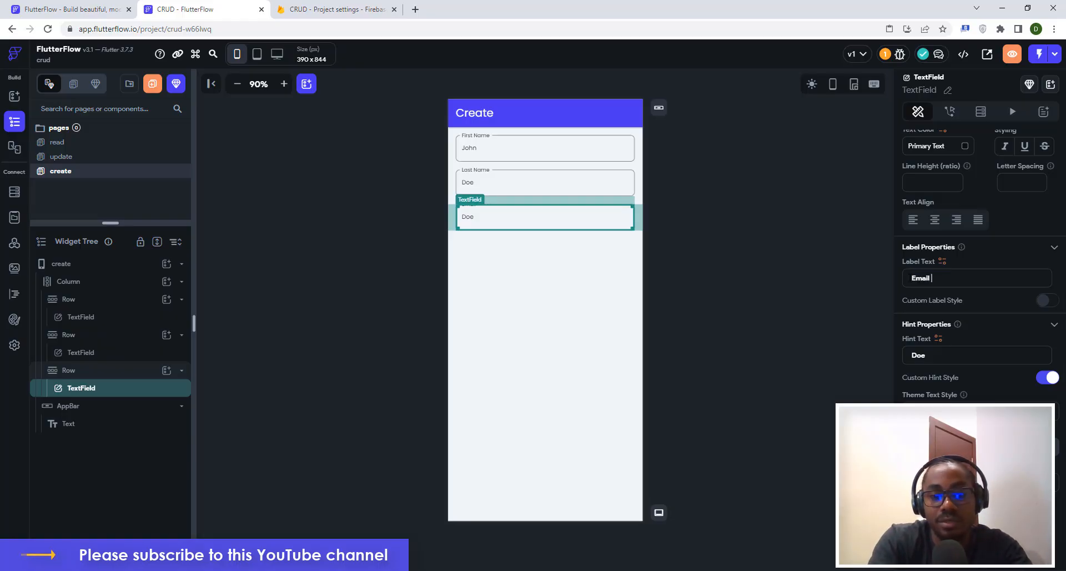
pyautogui.write('Address')
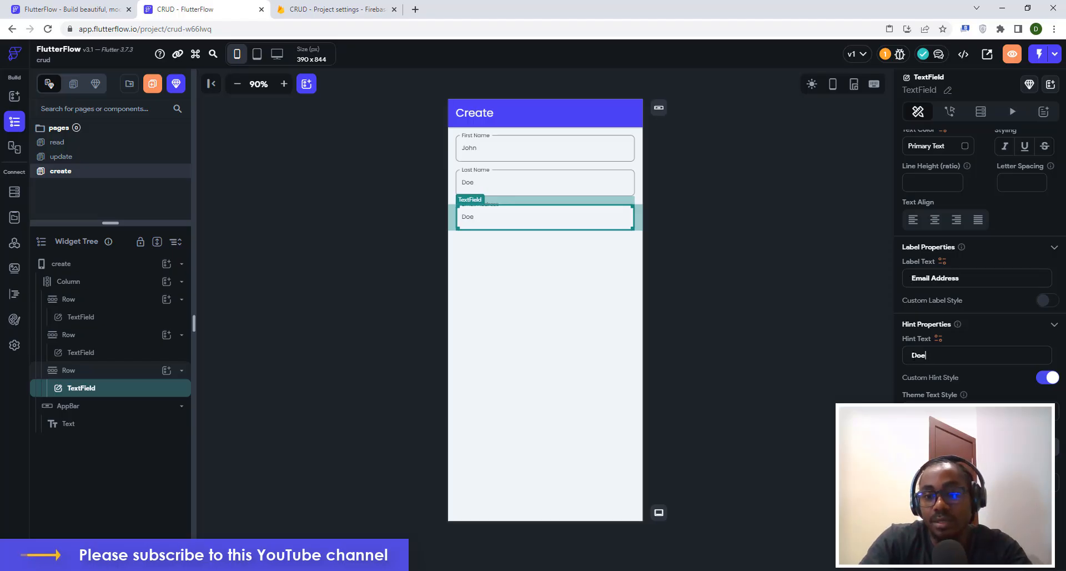
pyautogui.moveTo(926, 355); pyautogui.dragTo(913, 355)
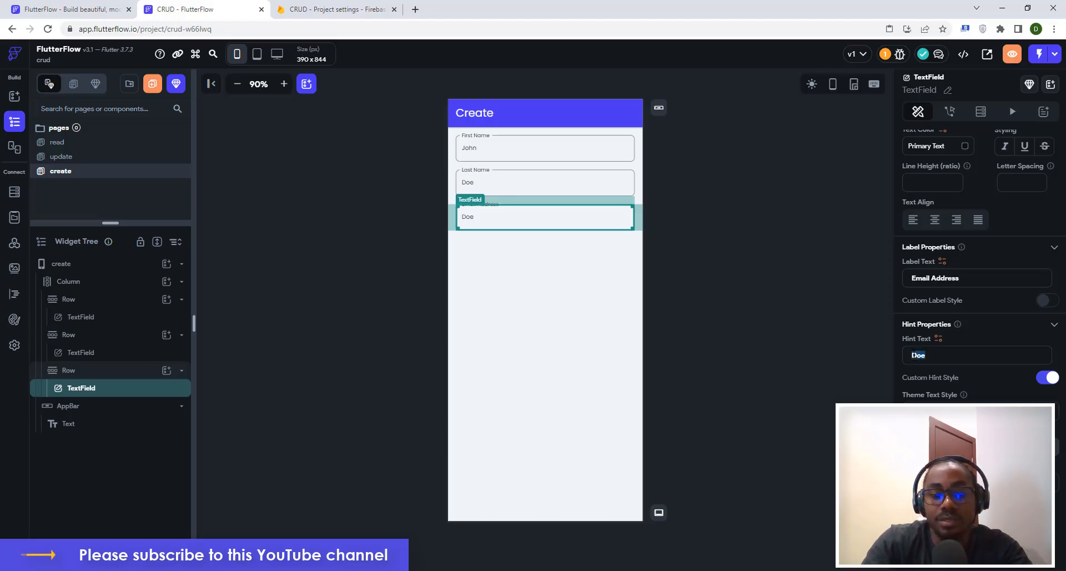
pyautogui.write('jo')
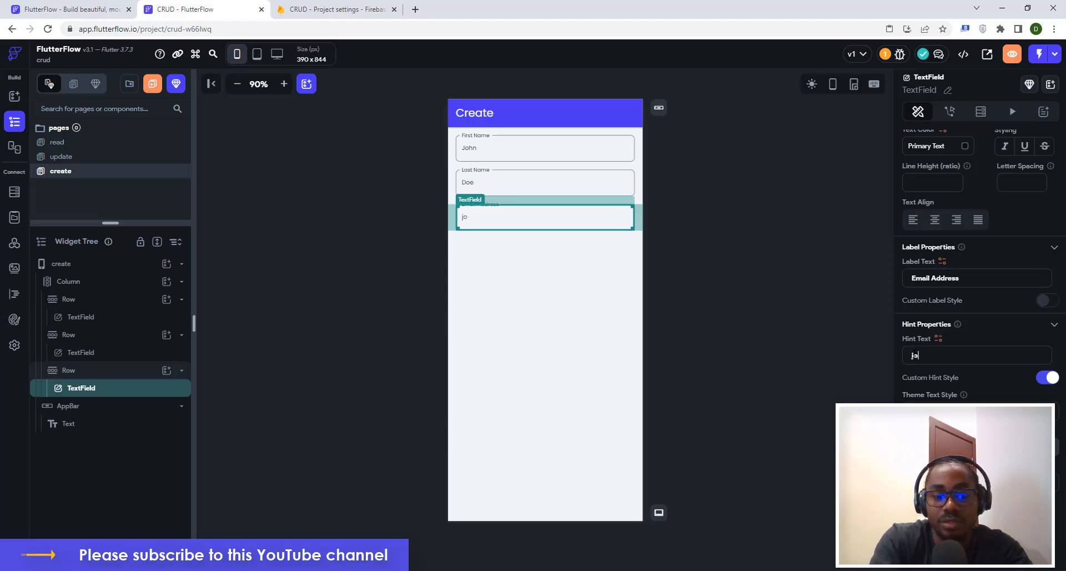
pyautogui.write('hndoe@')
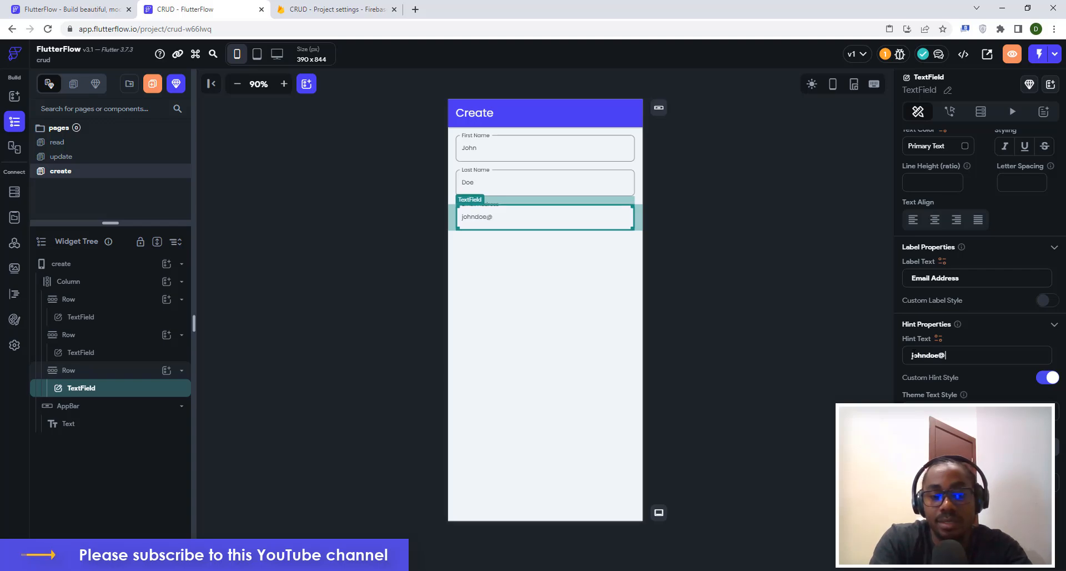
pyautogui.write('email.com')
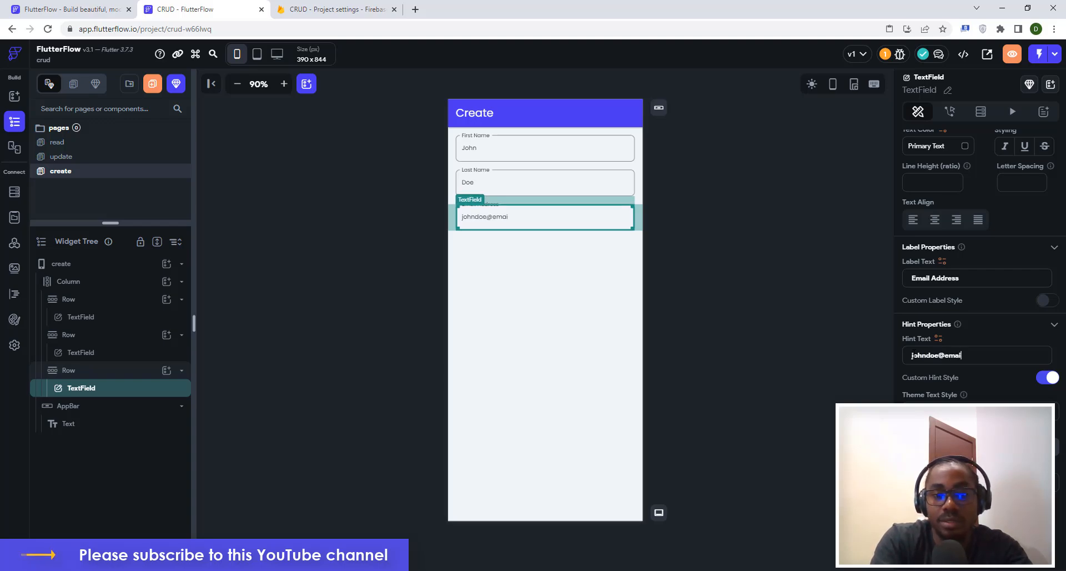
pyautogui.click(709, 308)
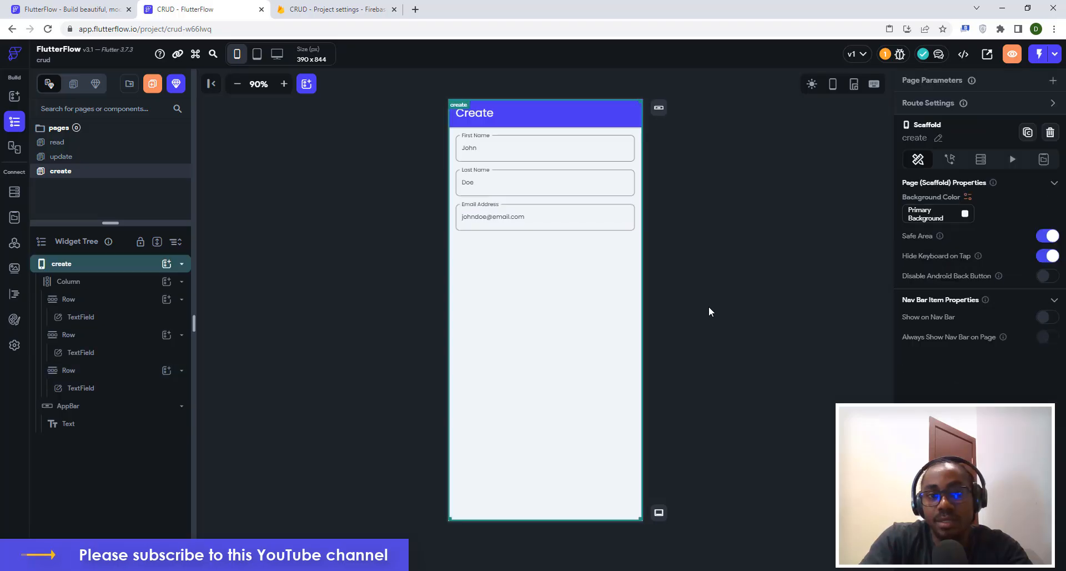
pyautogui.click(466, 253)
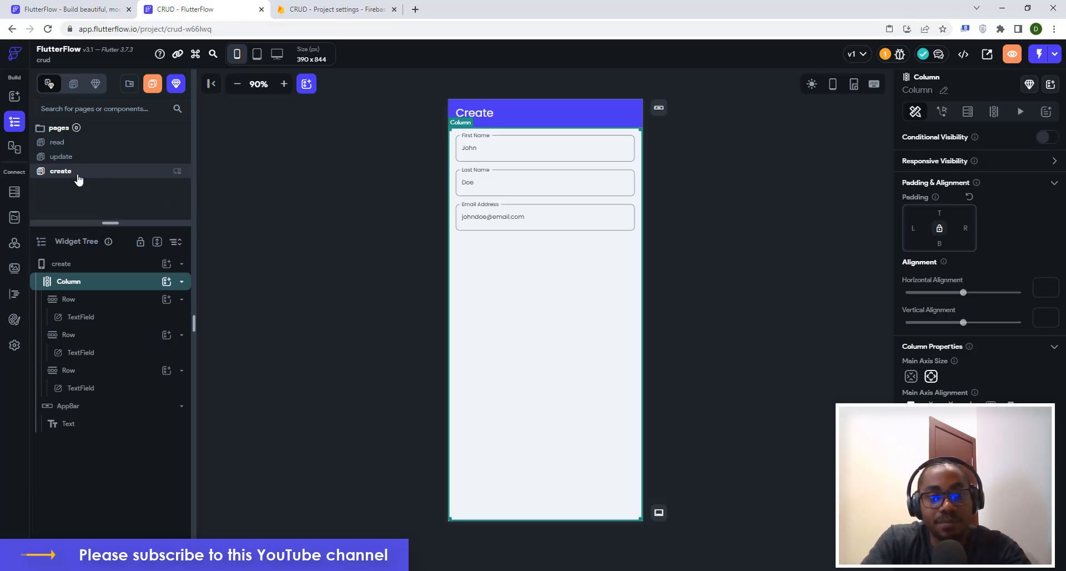
# Add a Button below the text fields with width 360 and top padding 16.
pyautogui.click(166, 282)
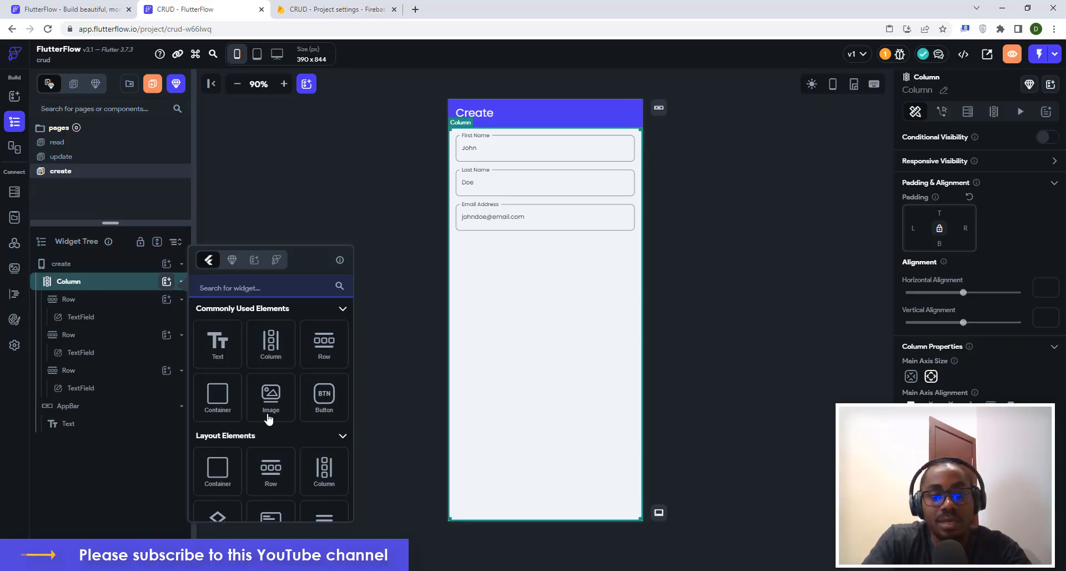
pyautogui.click(321, 397)
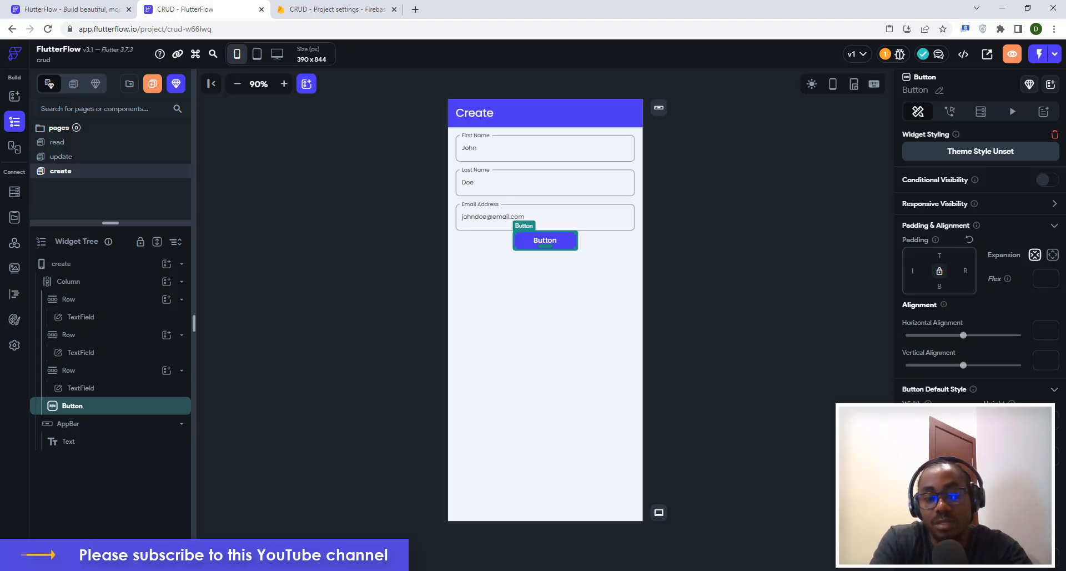
pyautogui.write('360')
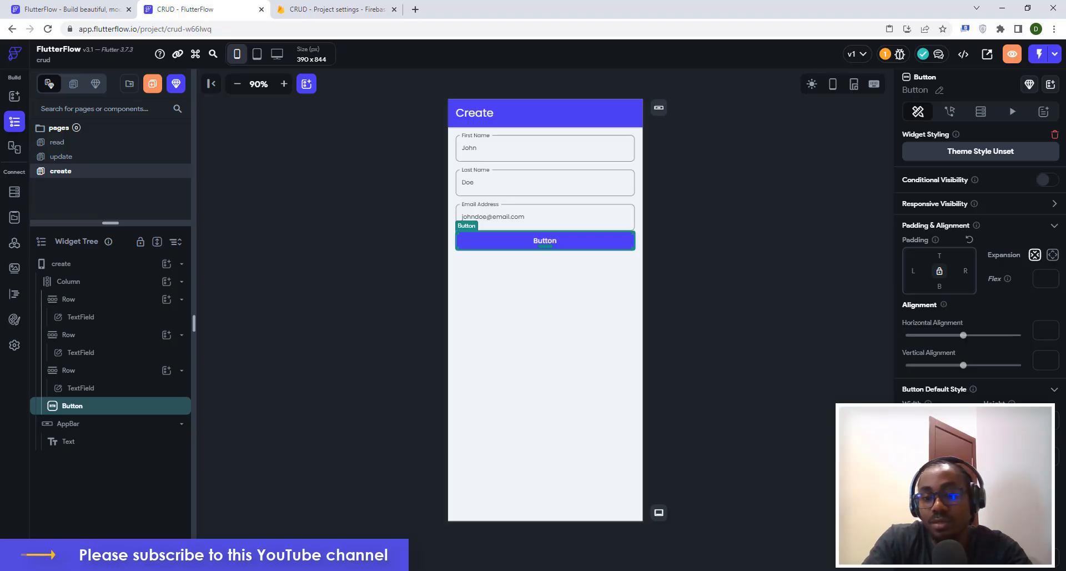
pyautogui.click(942, 256)
pyautogui.write('16')
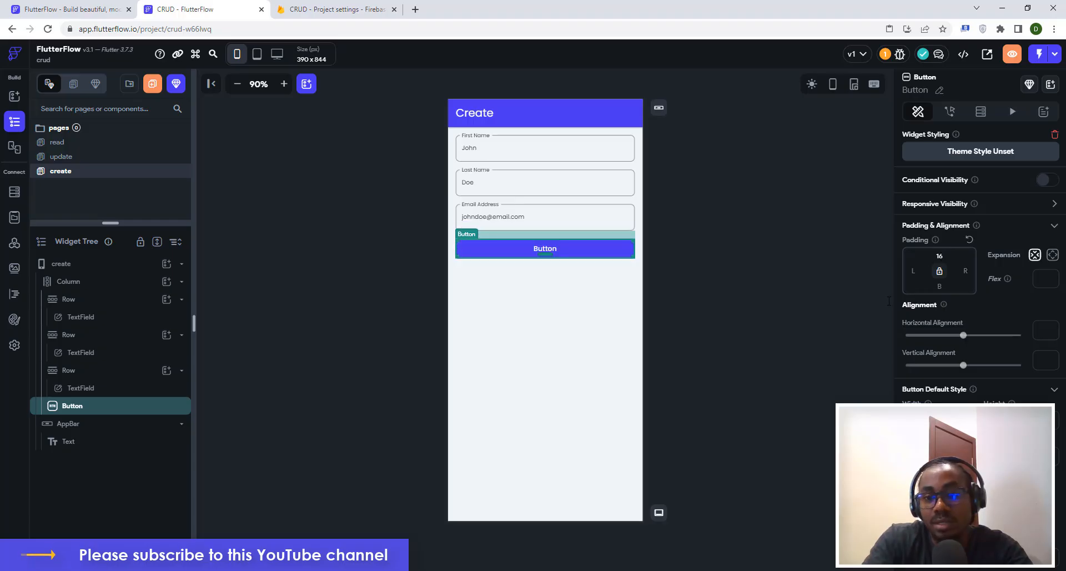
pyautogui.scroll(-4, 968, 399)
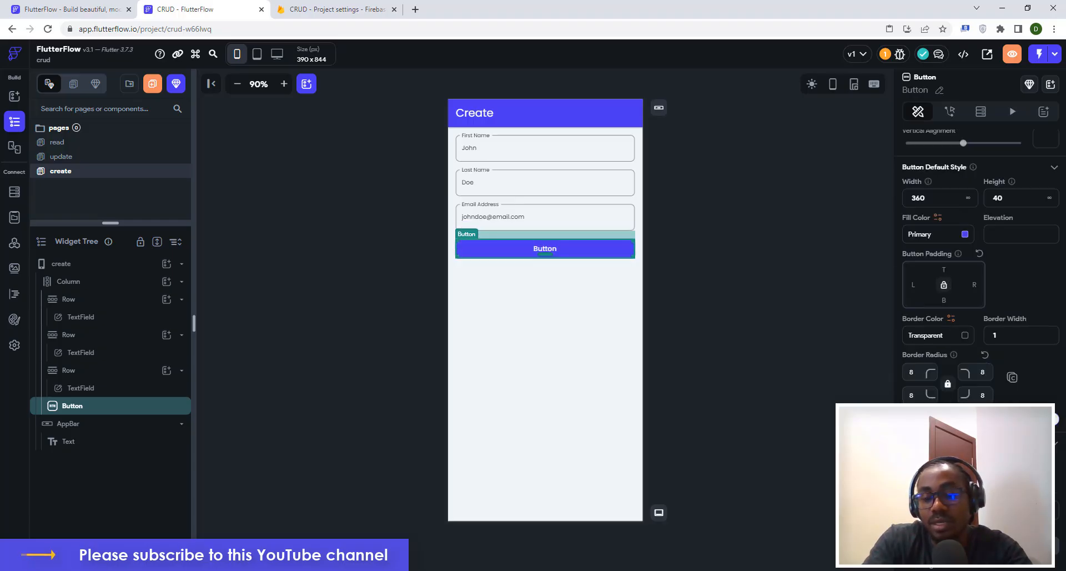
# Change the button's label text to 'Create'.
pyautogui.write('CReat')
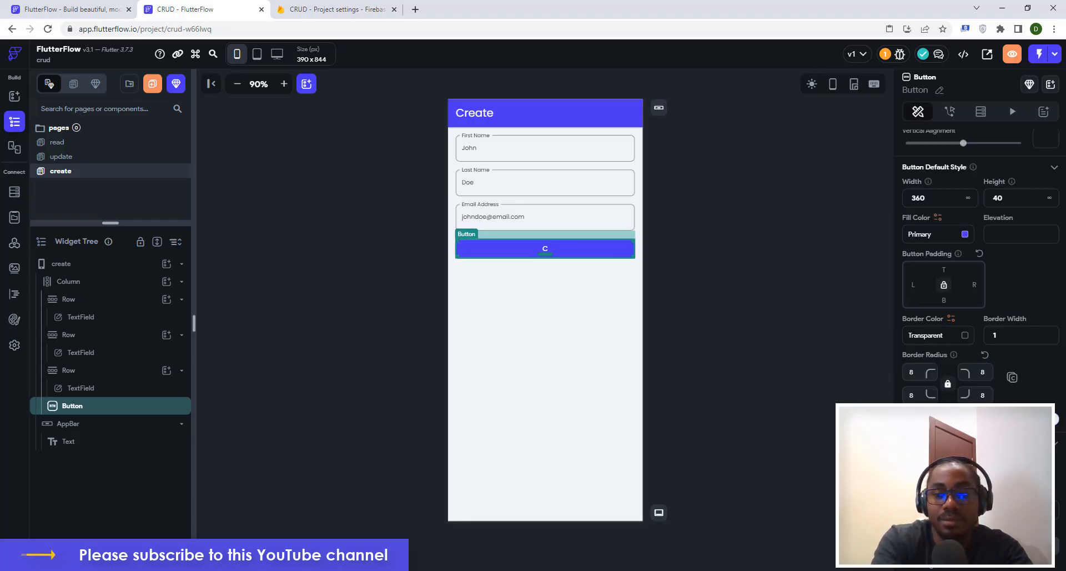
pyautogui.press('BackSpace')
pyautogui.press('BackSpace')
pyautogui.press('BackSpace')
pyautogui.press('BackSpace')
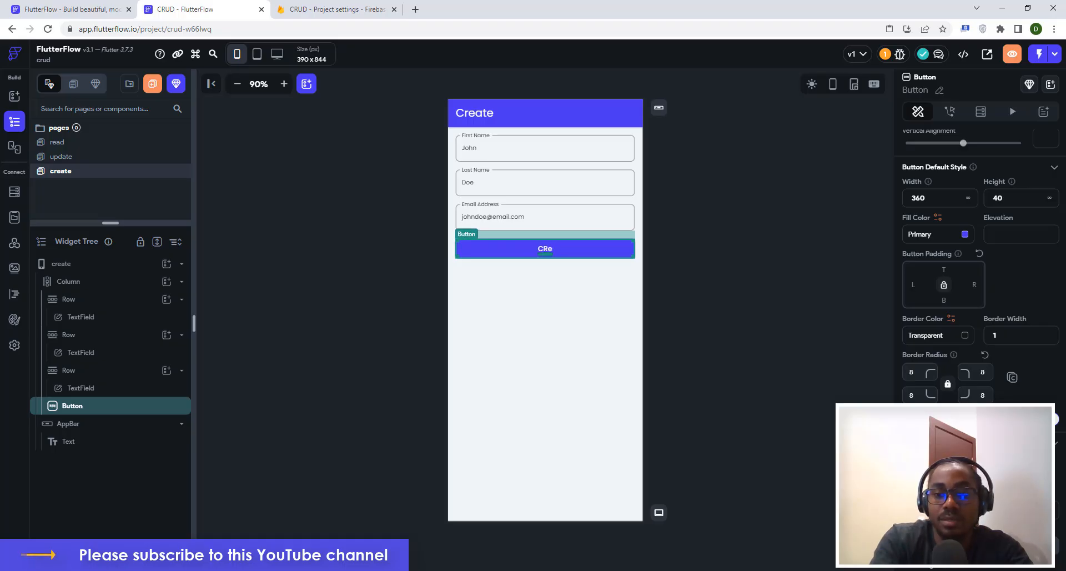
pyautogui.write('reate')
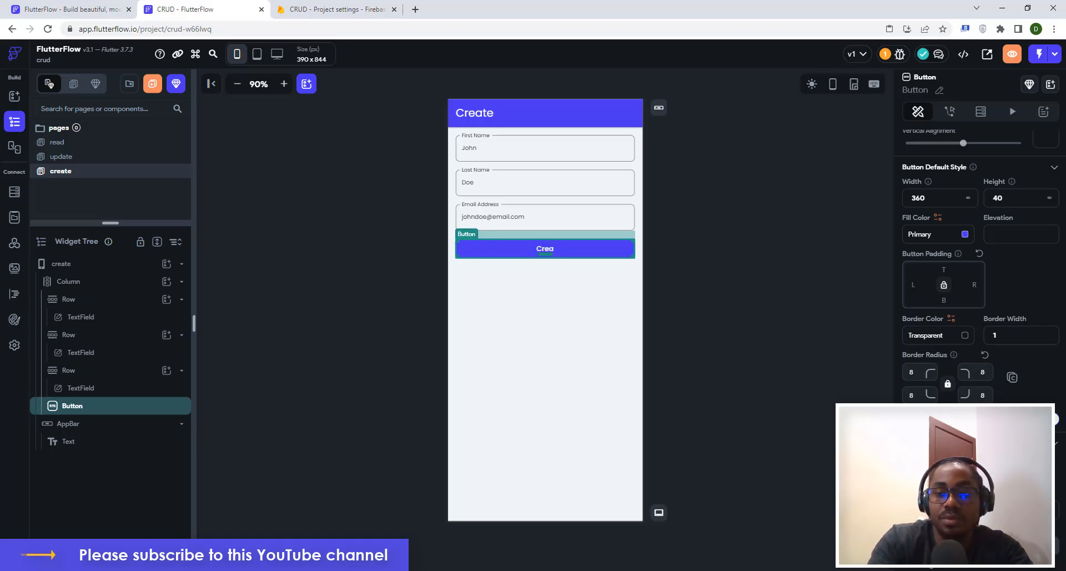
pyautogui.click(774, 324)
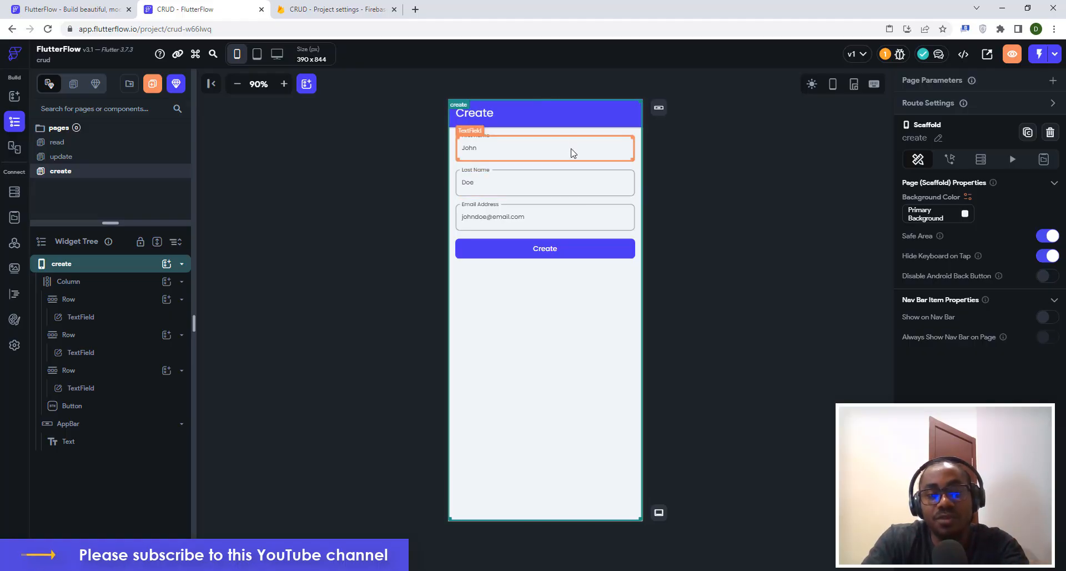
# Create a new Firestore collection named 'userdetails' in FlutterFlow.
pyautogui.click(14, 194)
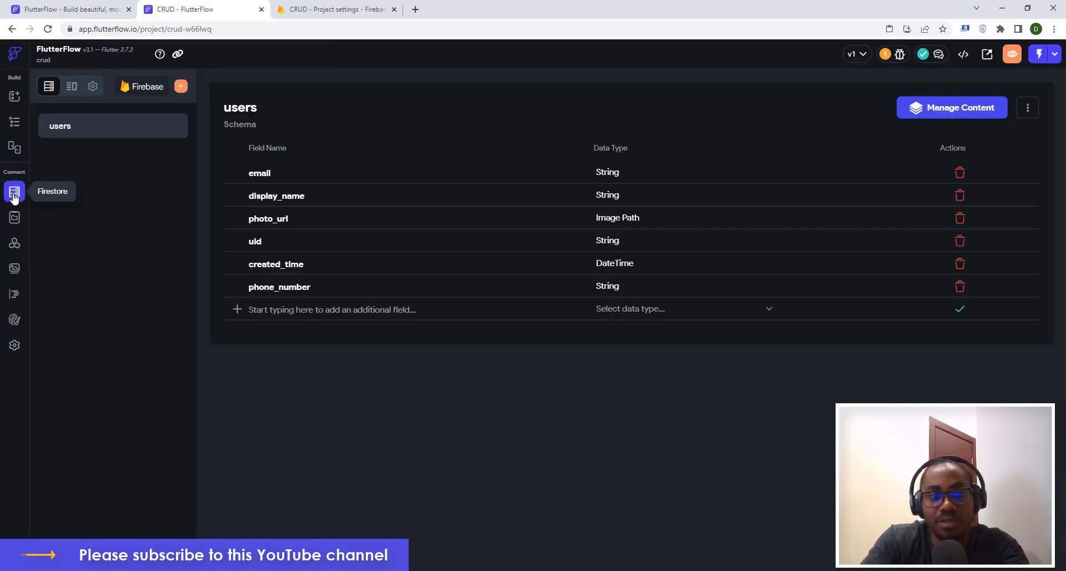
pyautogui.click(182, 87)
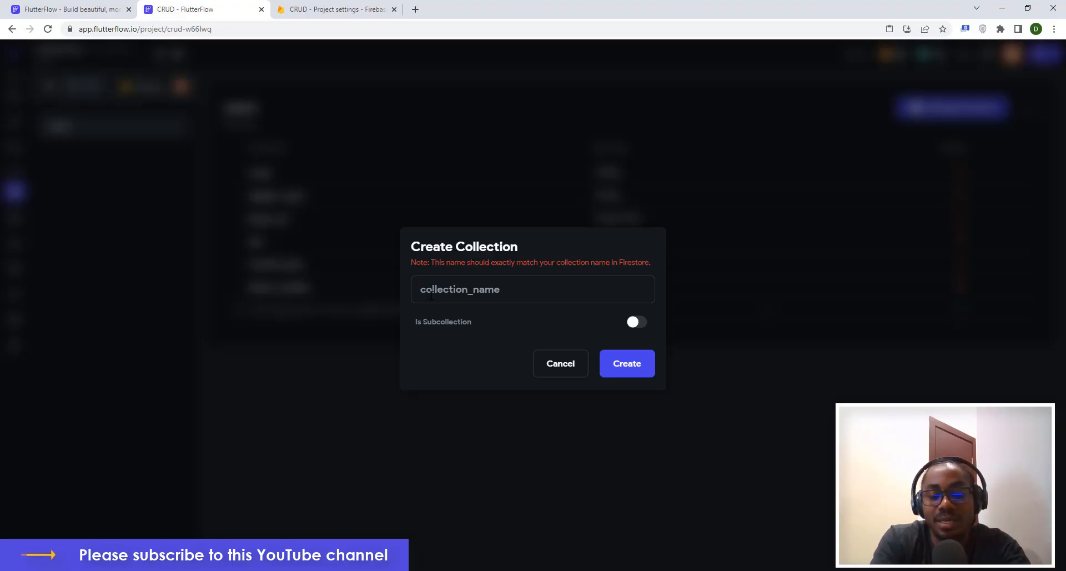
pyautogui.write('d')
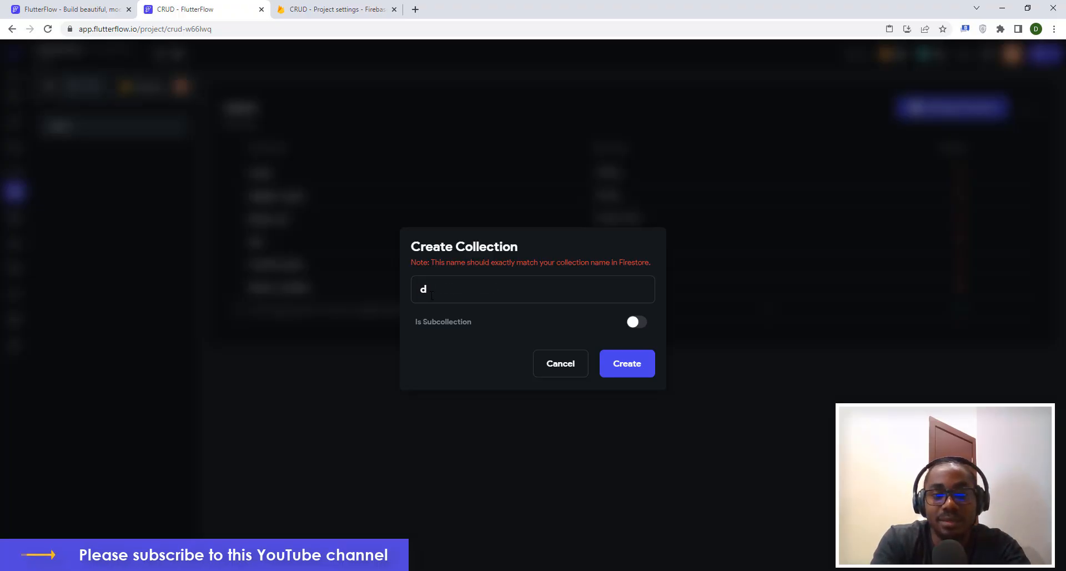
pyautogui.write('eta')
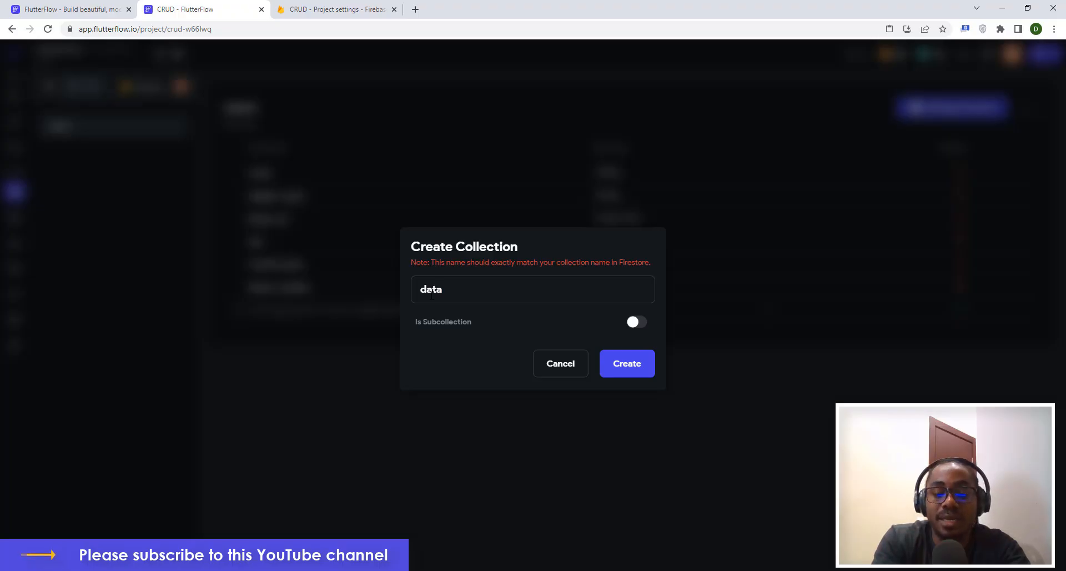
pyautogui.press('BackSpace')
pyautogui.press('BackSpace')
pyautogui.press('BackSpace')
pyautogui.write('u')
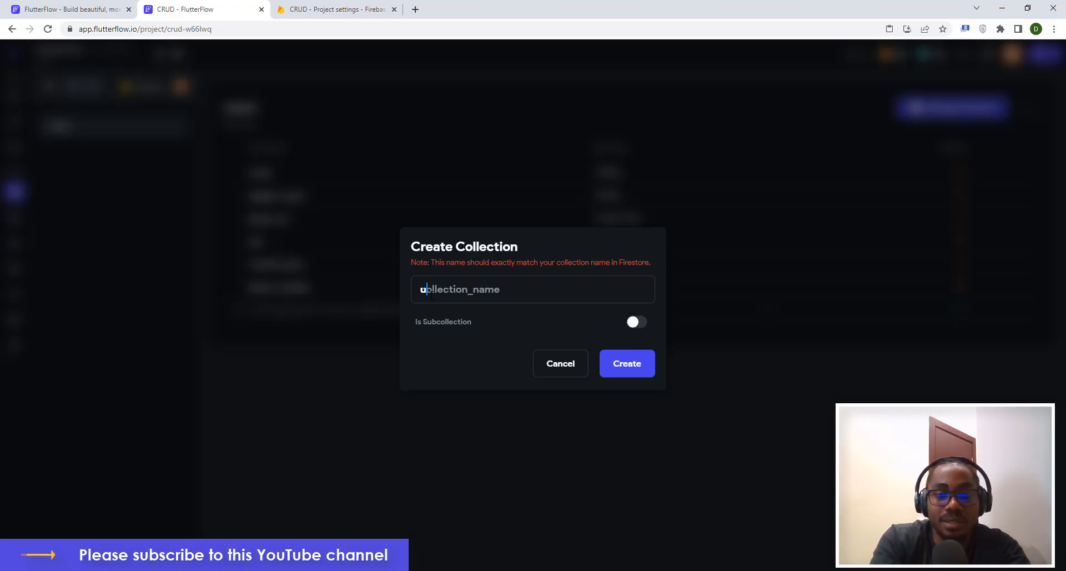
pyautogui.write('serdetails')
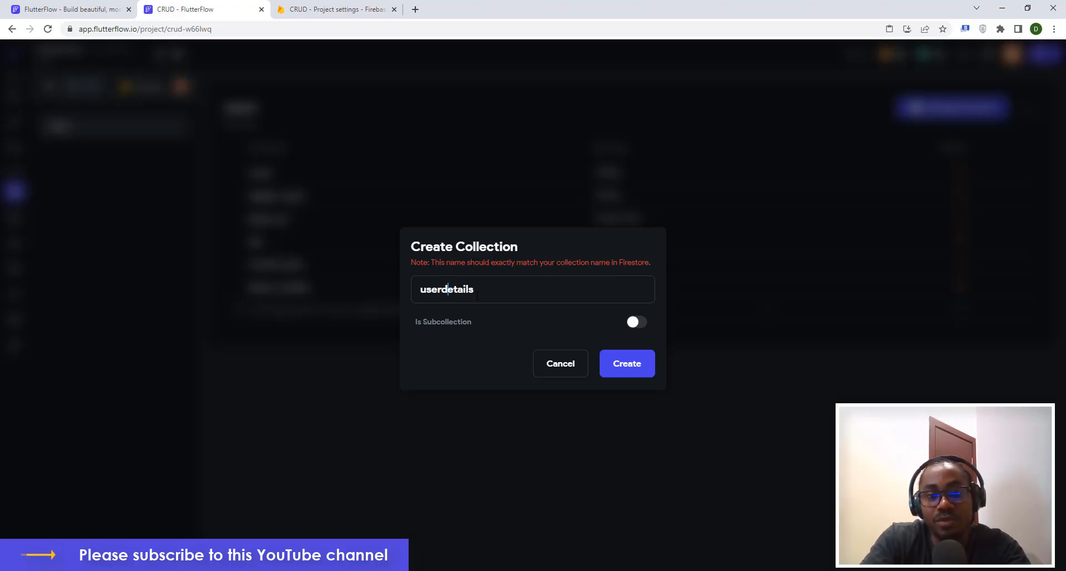
pyautogui.click(625, 366)
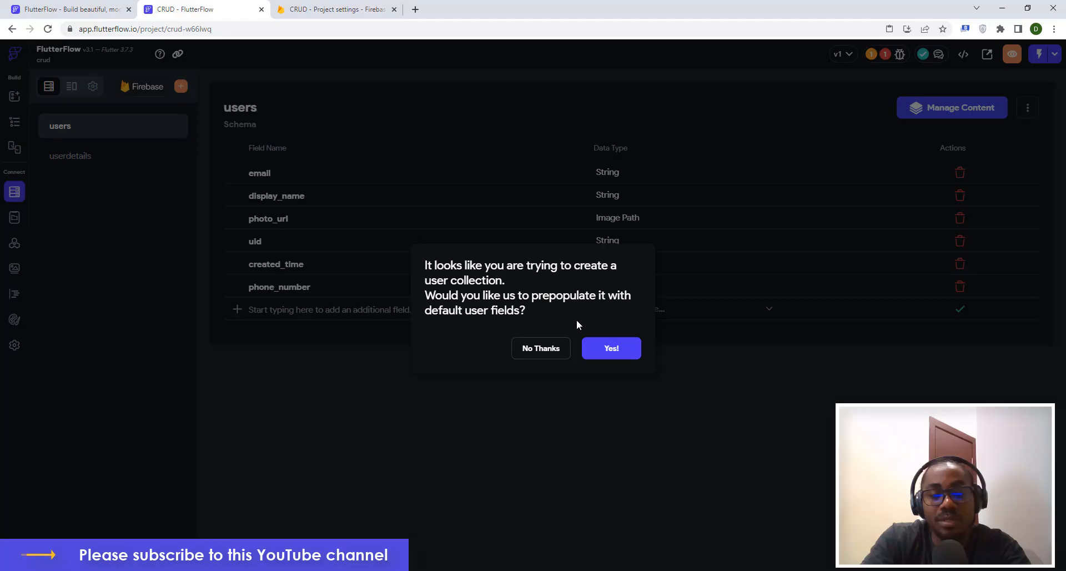
# Decline prepopulating default user fields and review the project's issues list.
pyautogui.click(541, 348)
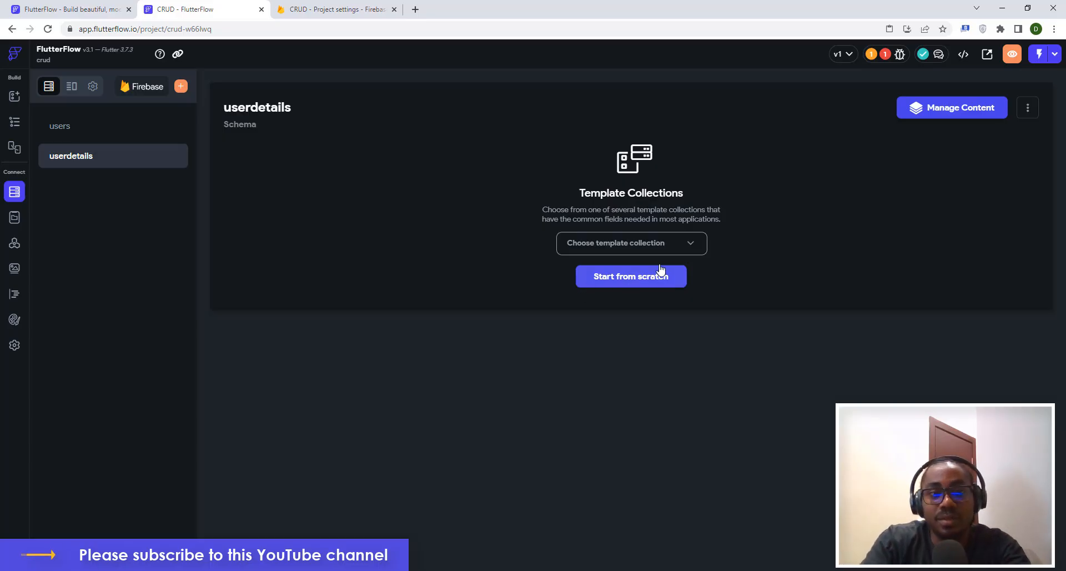
pyautogui.click(883, 55)
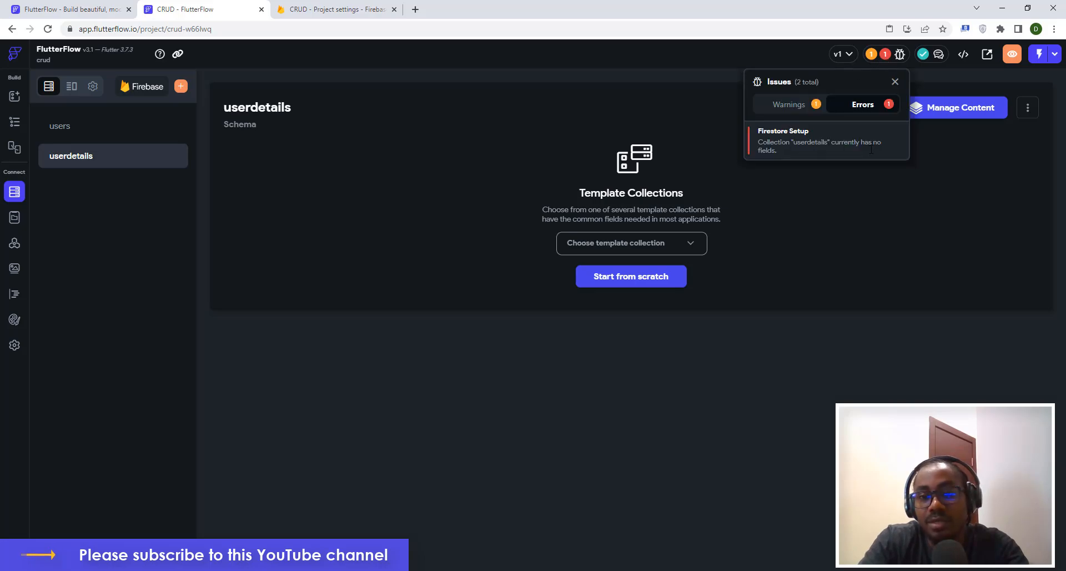
pyautogui.click(717, 307)
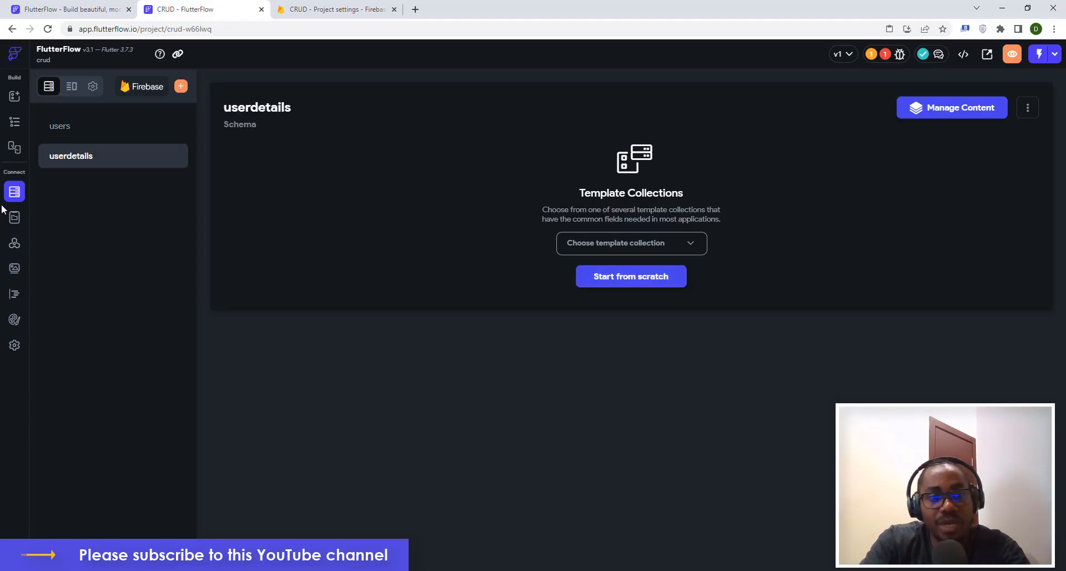
pyautogui.click(14, 123)
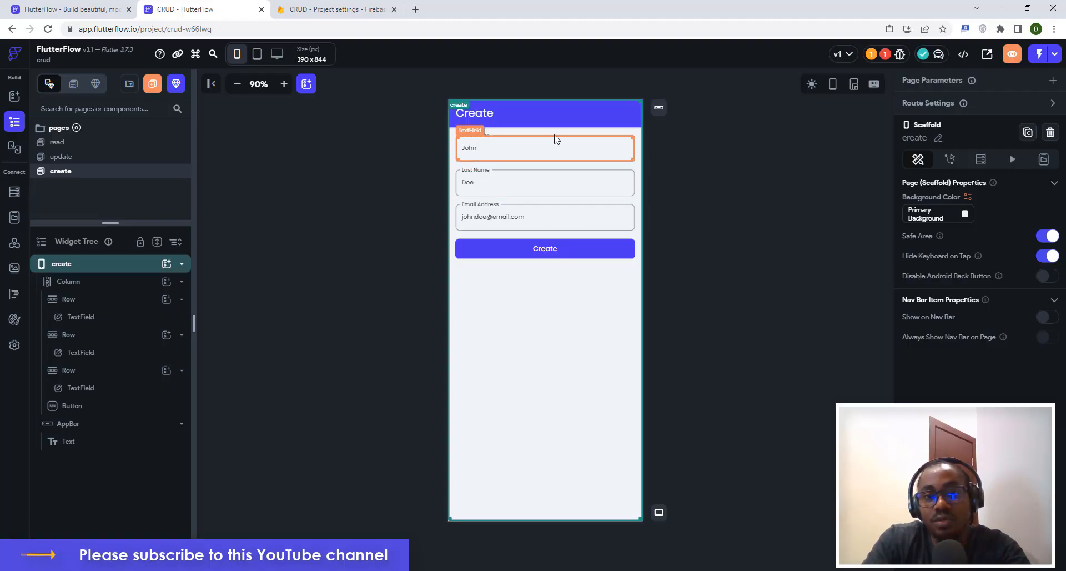
# Open the userdetails collection schema and start it from scratch.
pyautogui.click(14, 192)
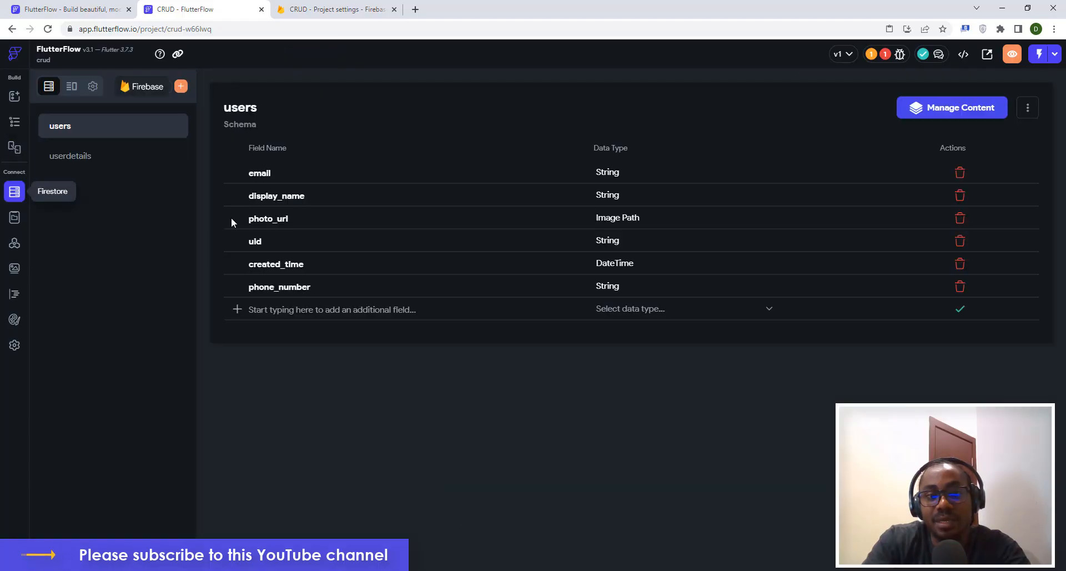
pyautogui.click(79, 156)
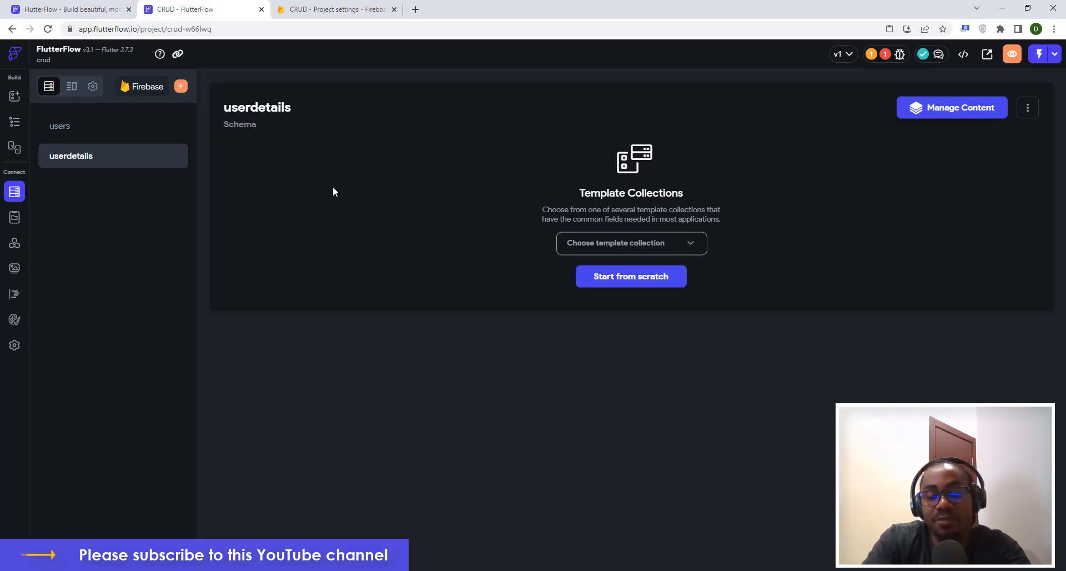
pyautogui.click(332, 8)
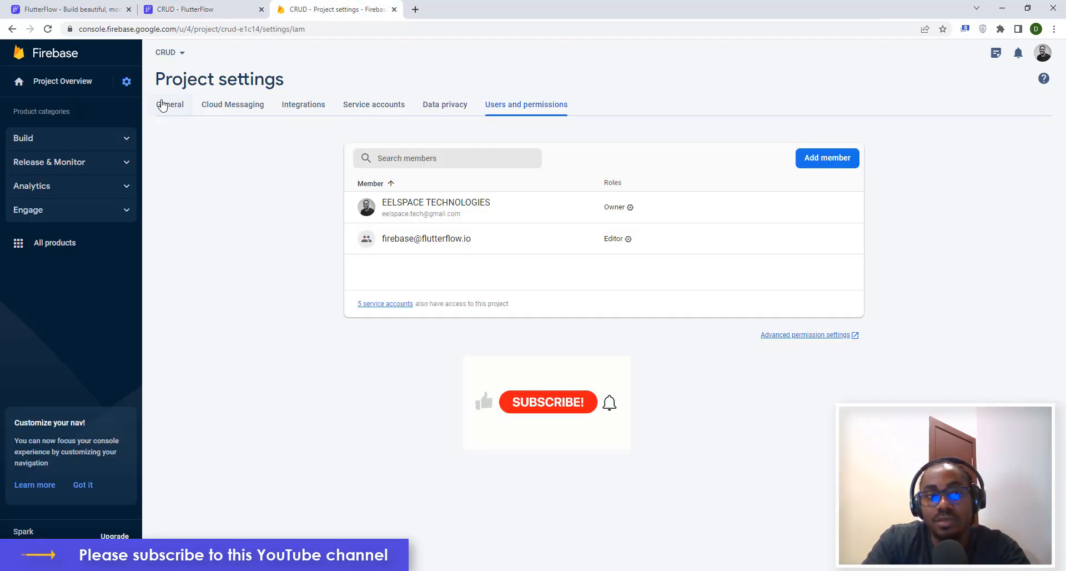
pyautogui.click(181, 6)
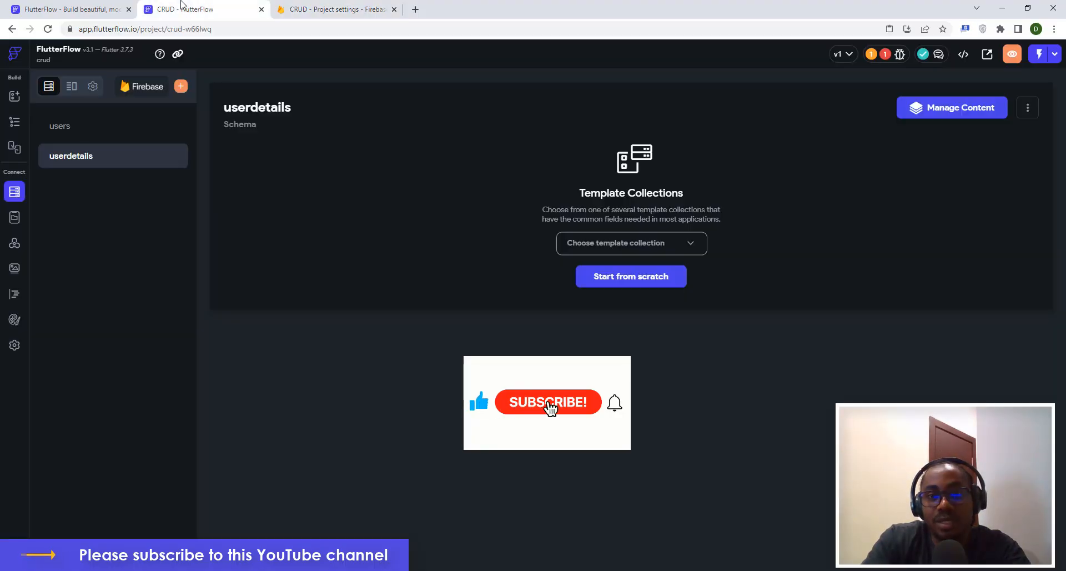
pyautogui.click(615, 280)
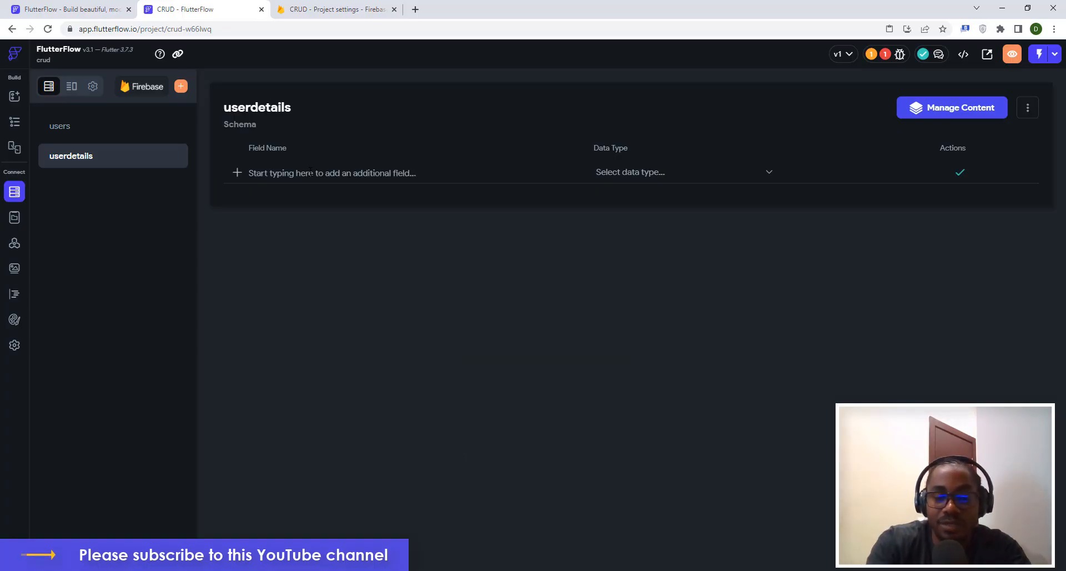
# Add a String field named firstname to the userdetails schema.
pyautogui.click(310, 172)
pyautogui.write('f')
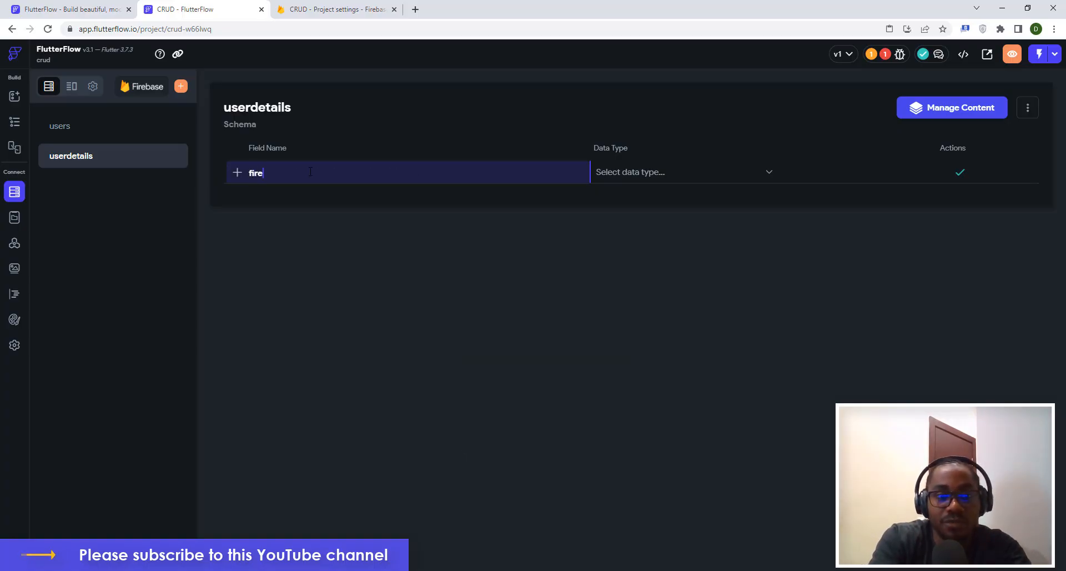
pyautogui.write('ire')
pyautogui.press('BackSpace')
pyautogui.write('st')
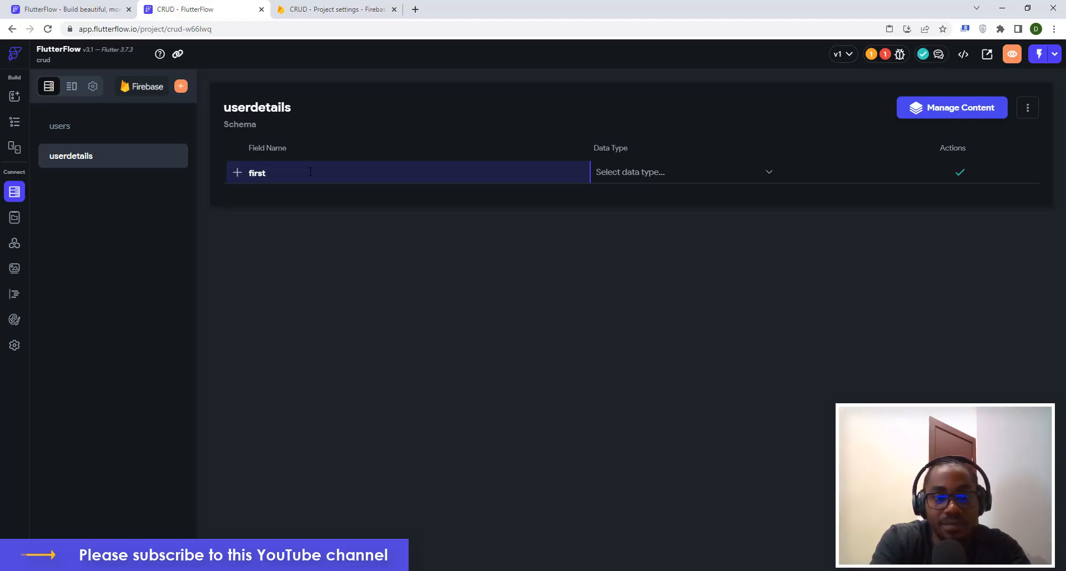
pyautogui.write('name')
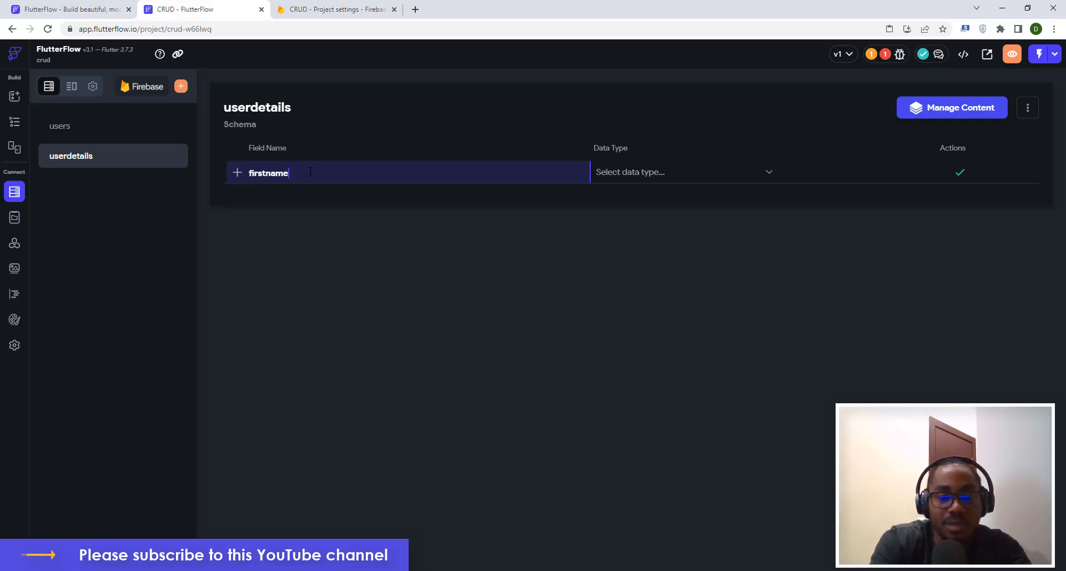
pyautogui.click(612, 177)
pyautogui.click(626, 261)
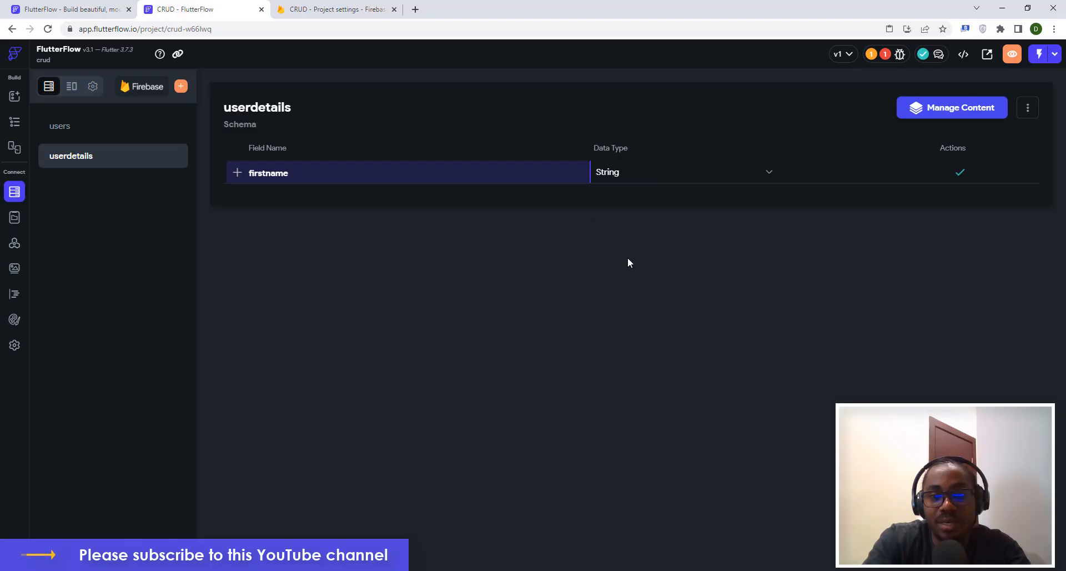
pyautogui.click(959, 174)
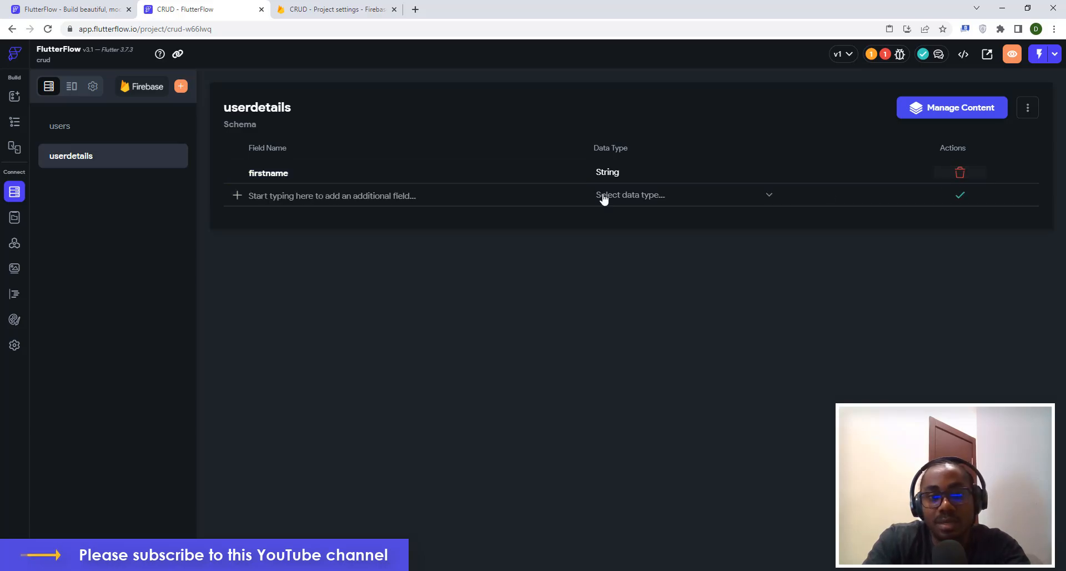
# Add two more String fields, lastname and email.
pyautogui.click(348, 194)
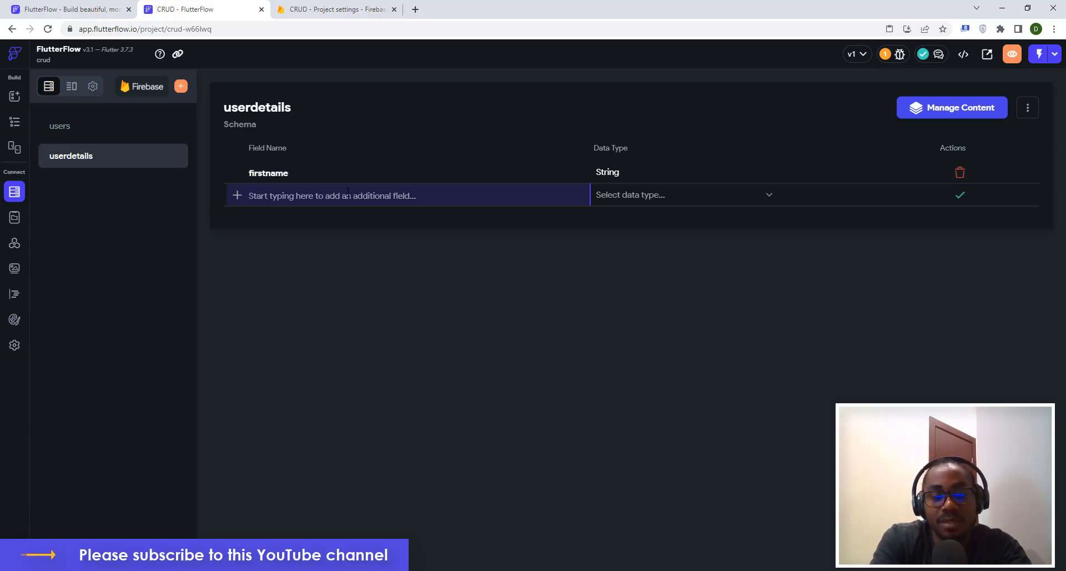
pyautogui.write('lastname')
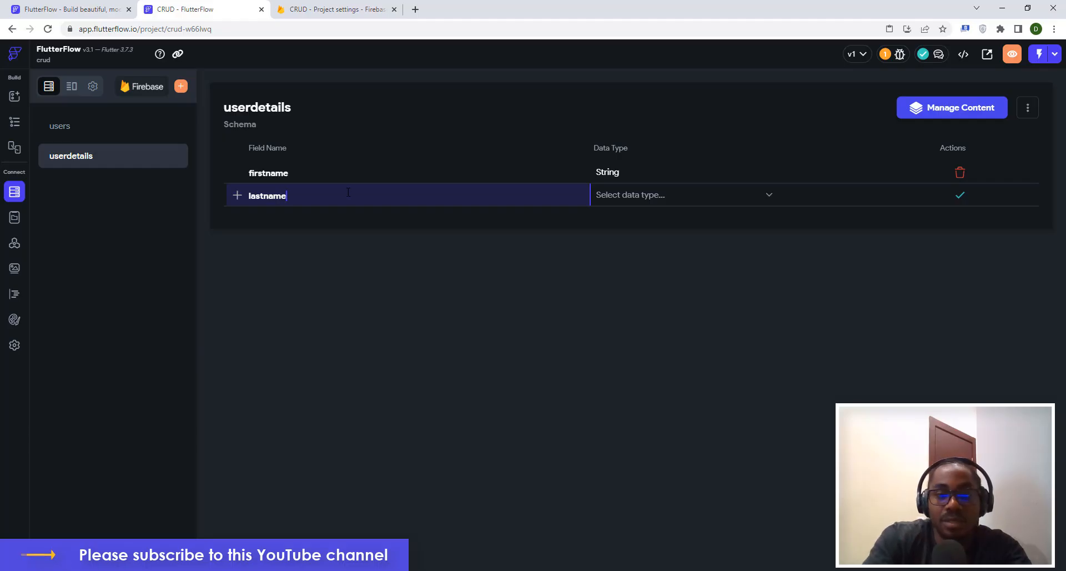
pyautogui.click(623, 200)
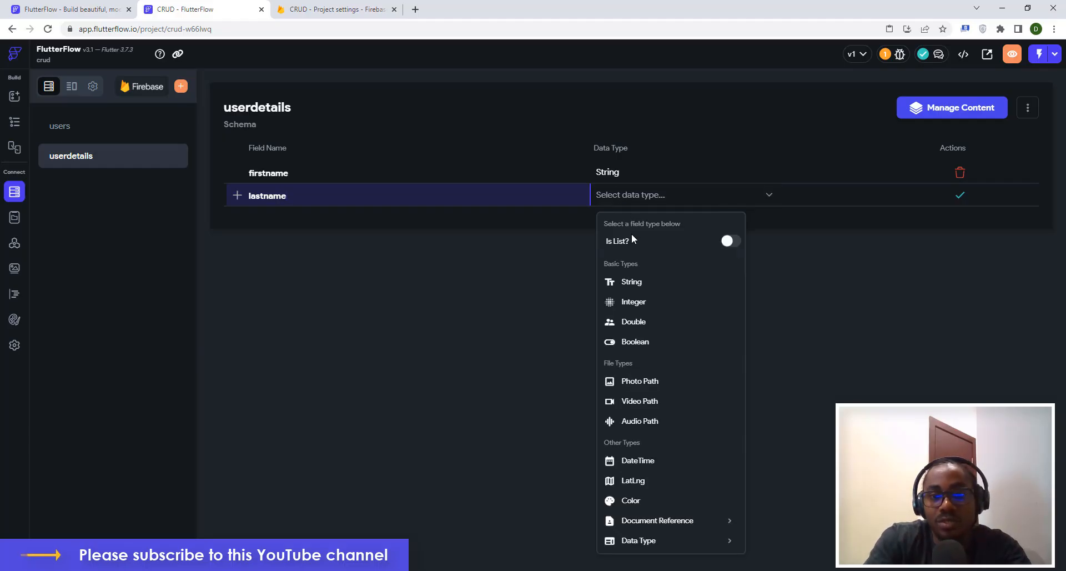
pyautogui.click(628, 283)
pyautogui.click(962, 198)
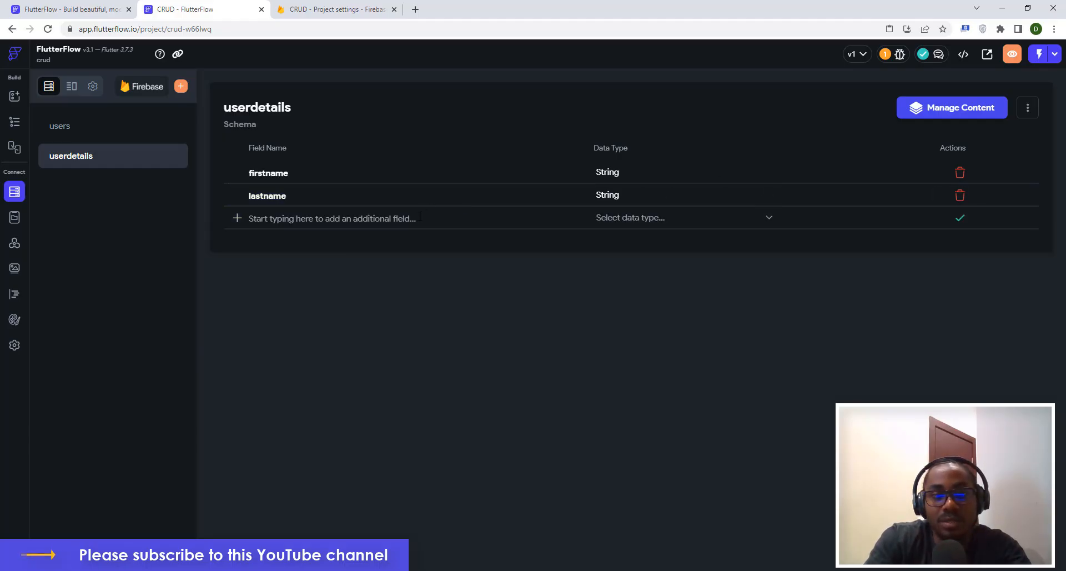
pyautogui.click(420, 216)
pyautogui.write('email')
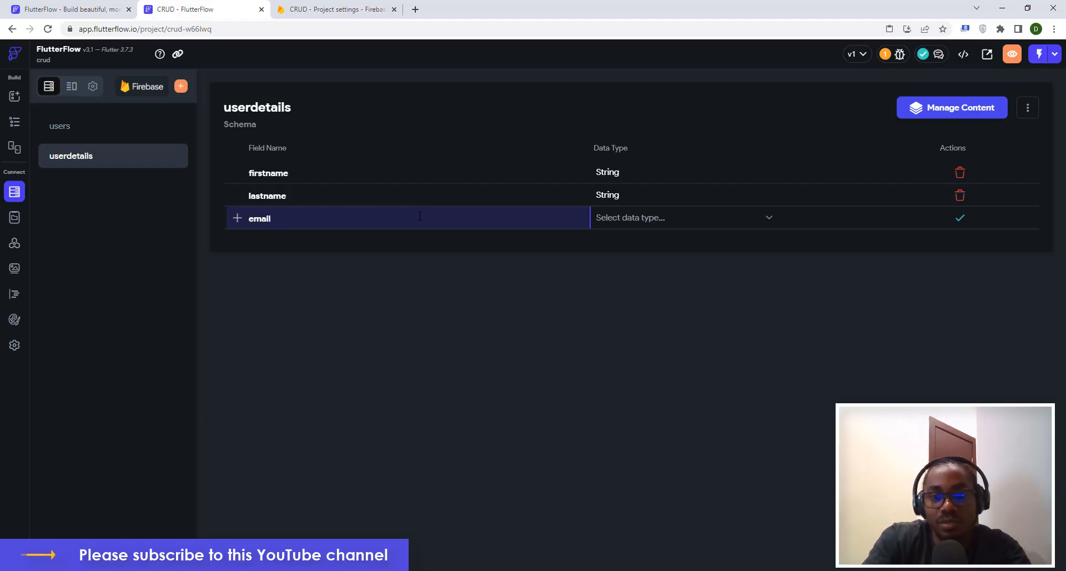
pyautogui.click(614, 220)
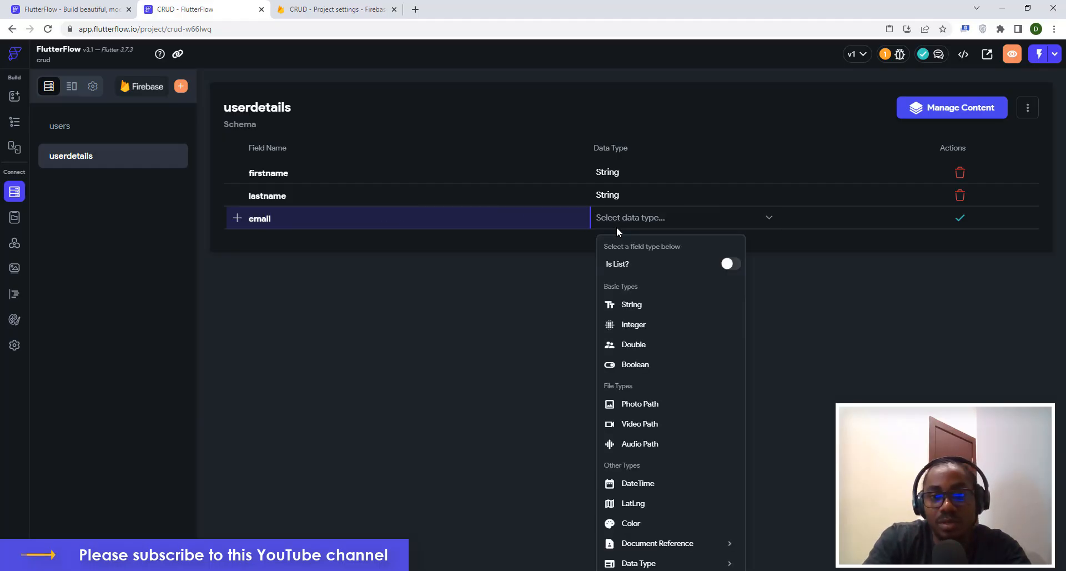
pyautogui.click(624, 305)
pyautogui.click(960, 219)
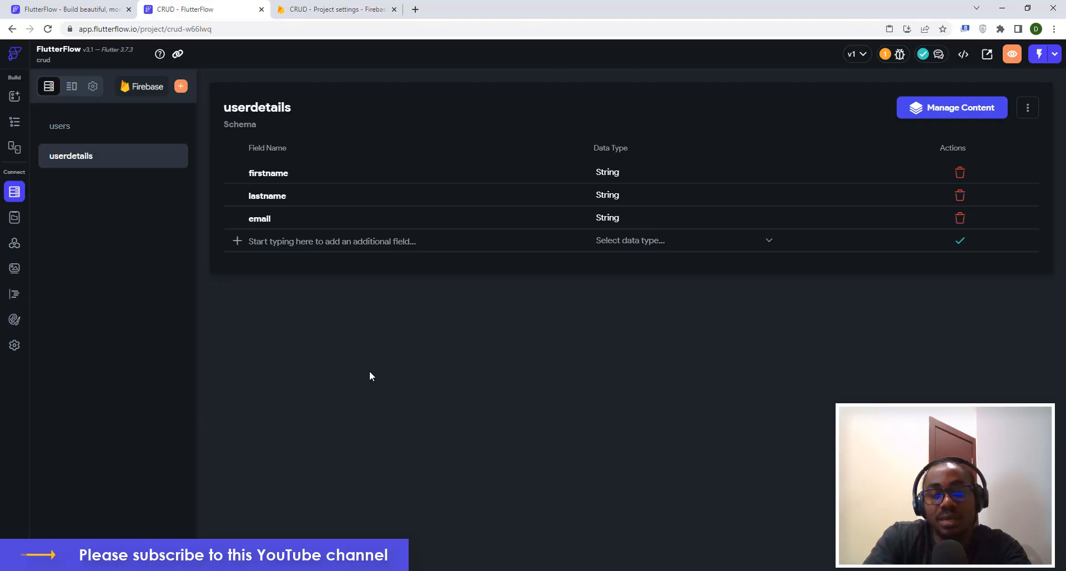
# In Firebase console, create the Cloud Firestore database in test mode at nam5 (United States).
pyautogui.click(325, 8)
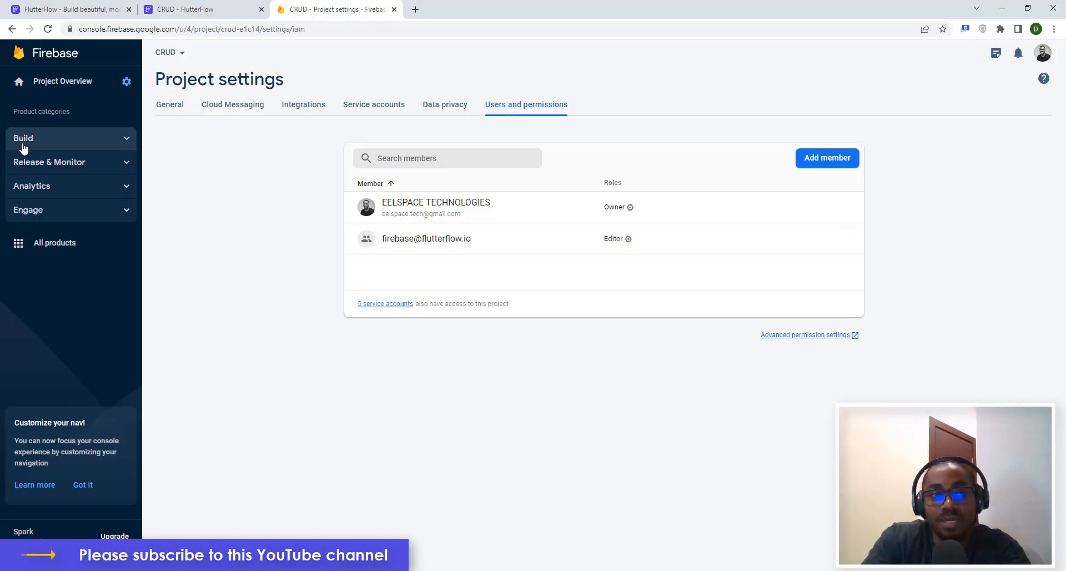
pyautogui.click(66, 142)
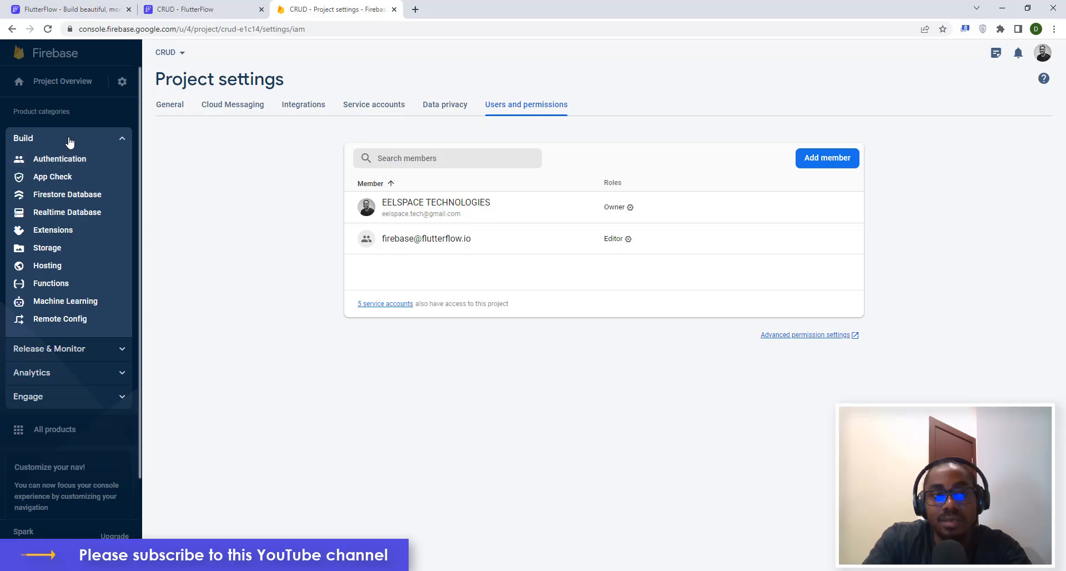
pyautogui.click(71, 143)
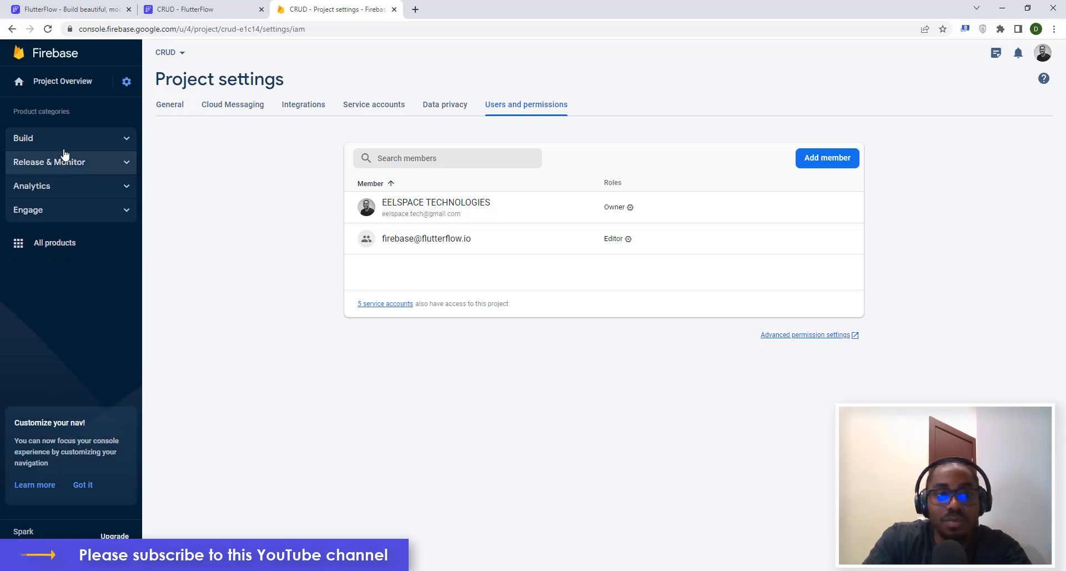
pyautogui.click(67, 143)
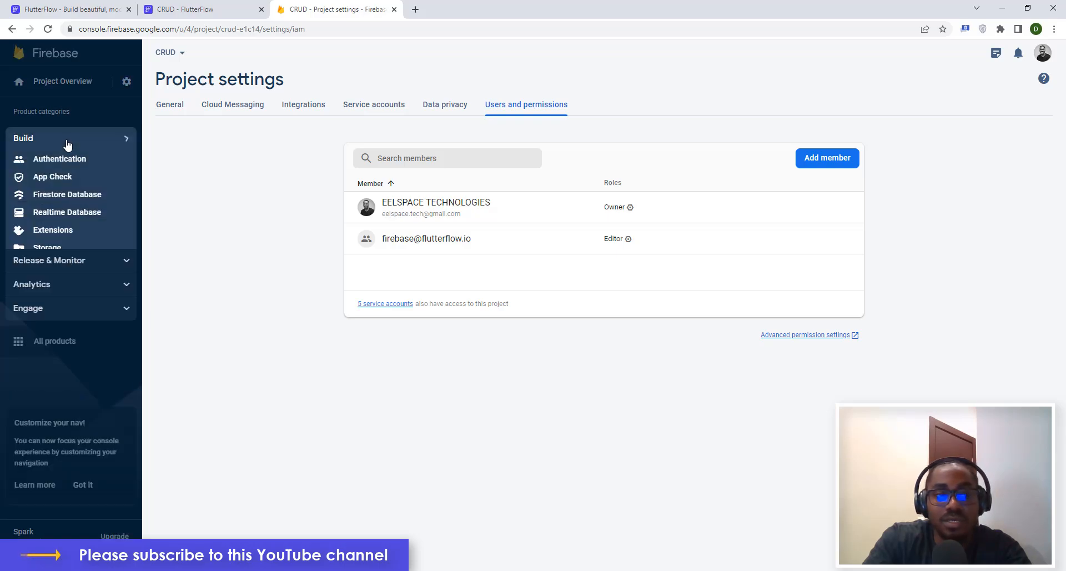
pyautogui.click(55, 196)
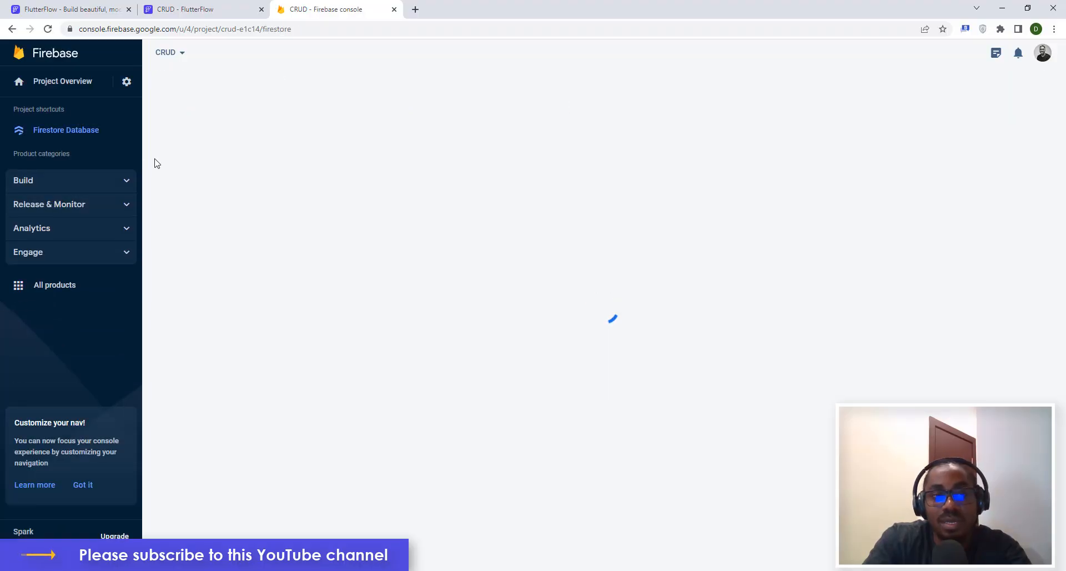
pyautogui.click(32, 183)
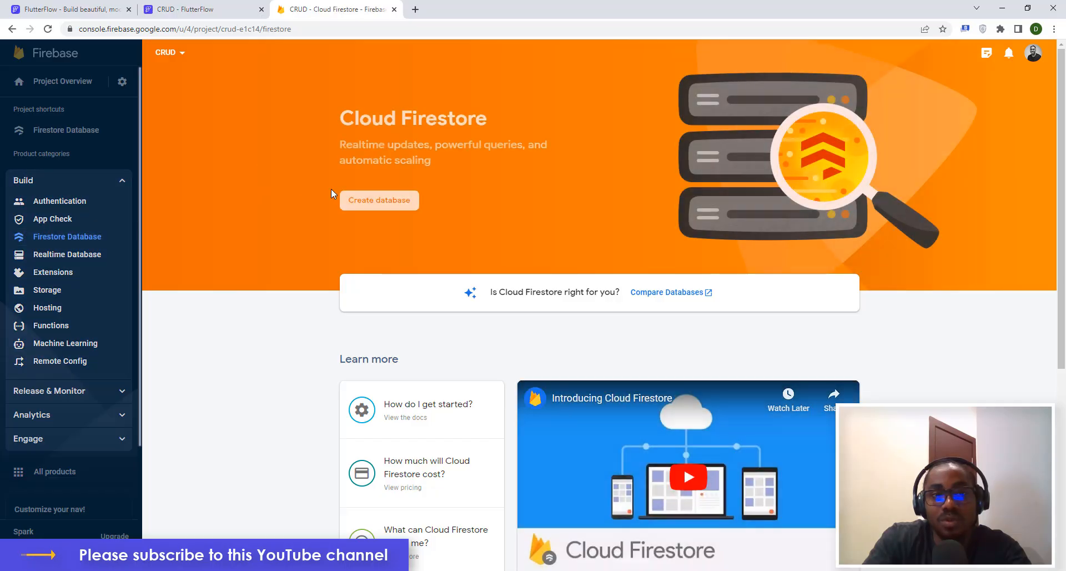
pyautogui.click(381, 203)
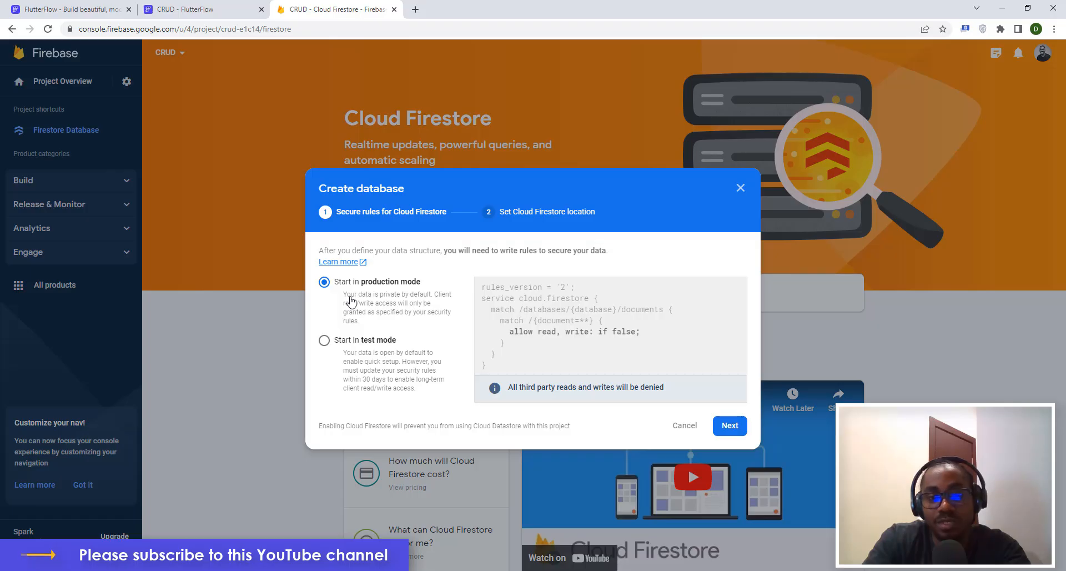
pyautogui.click(324, 341)
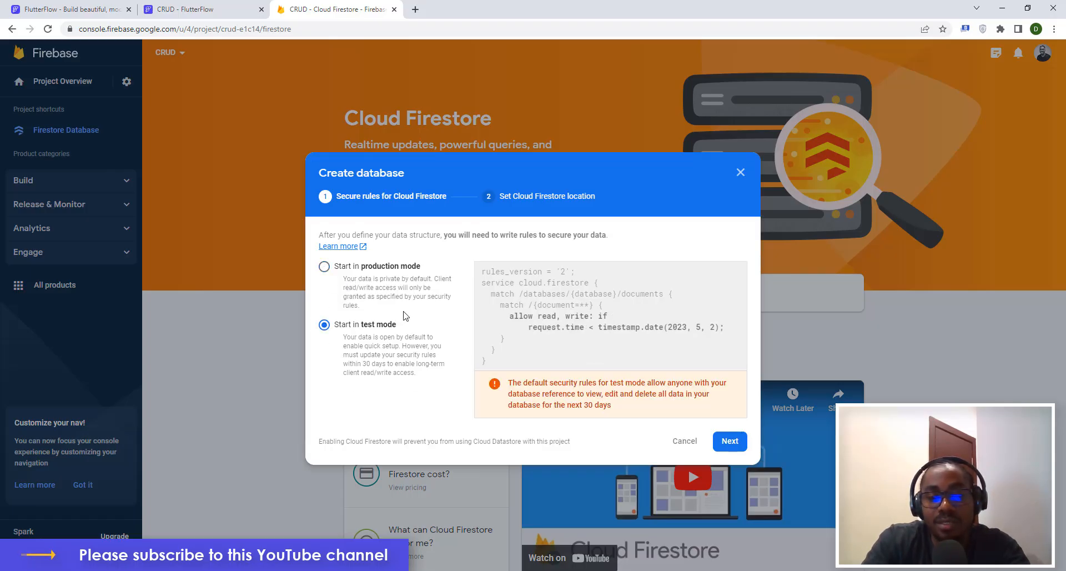
pyautogui.click(728, 443)
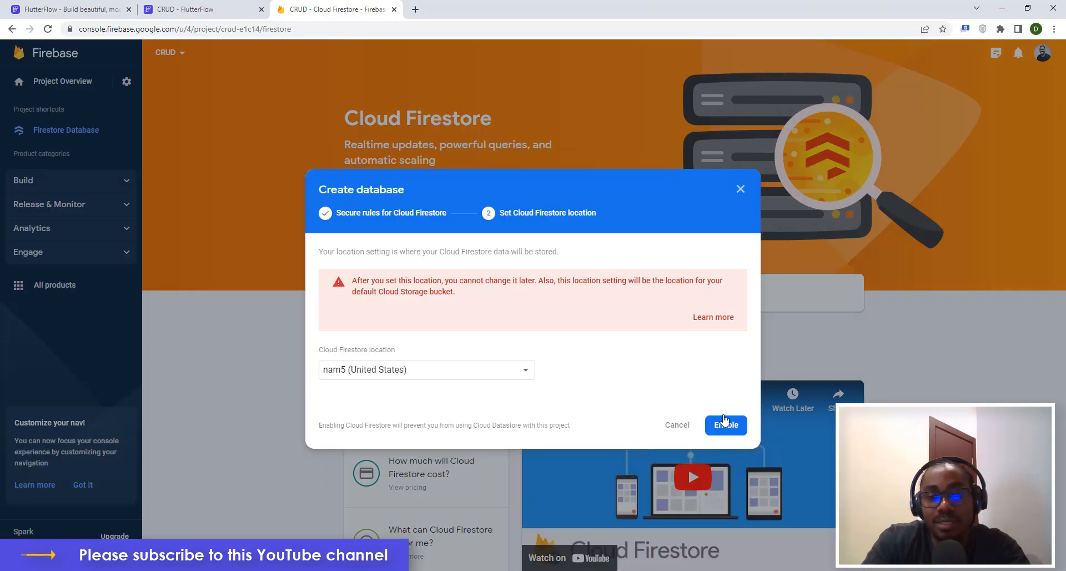
pyautogui.click(723, 426)
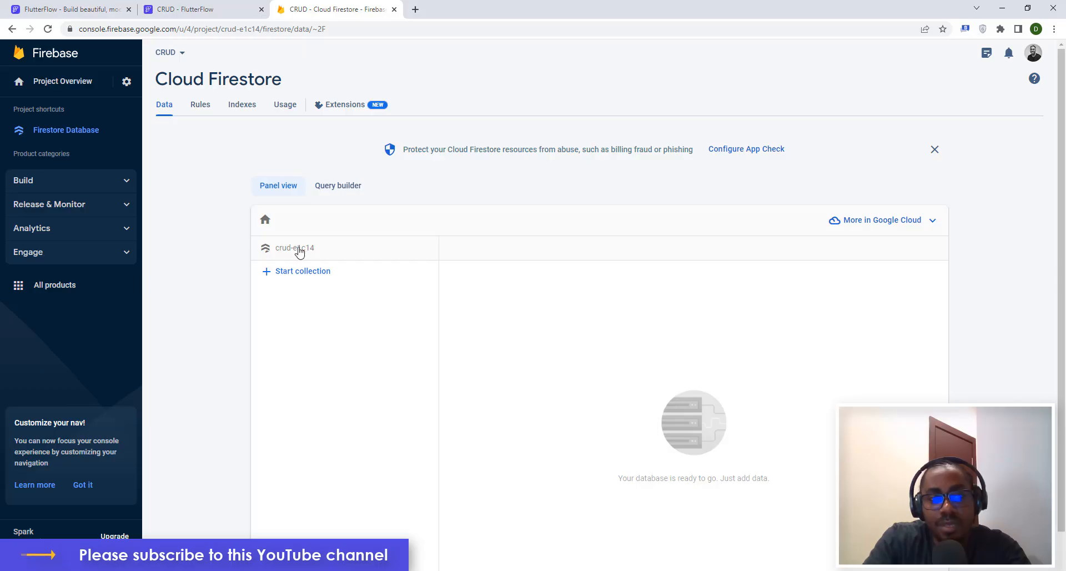
# Set up Cloud Storage with test-mode rules at the default nam5 location.
pyautogui.click(73, 186)
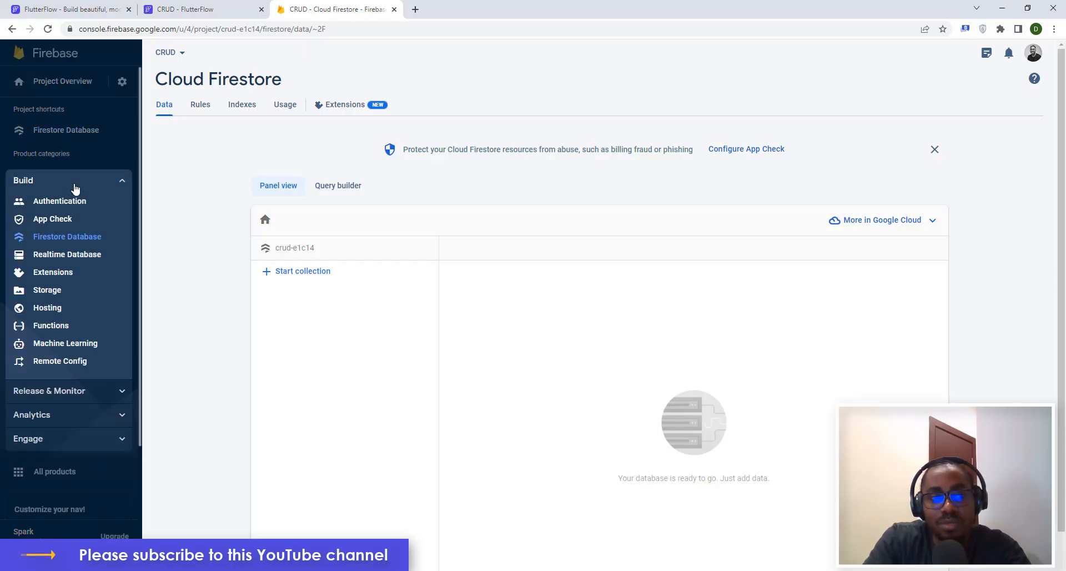
pyautogui.click(53, 290)
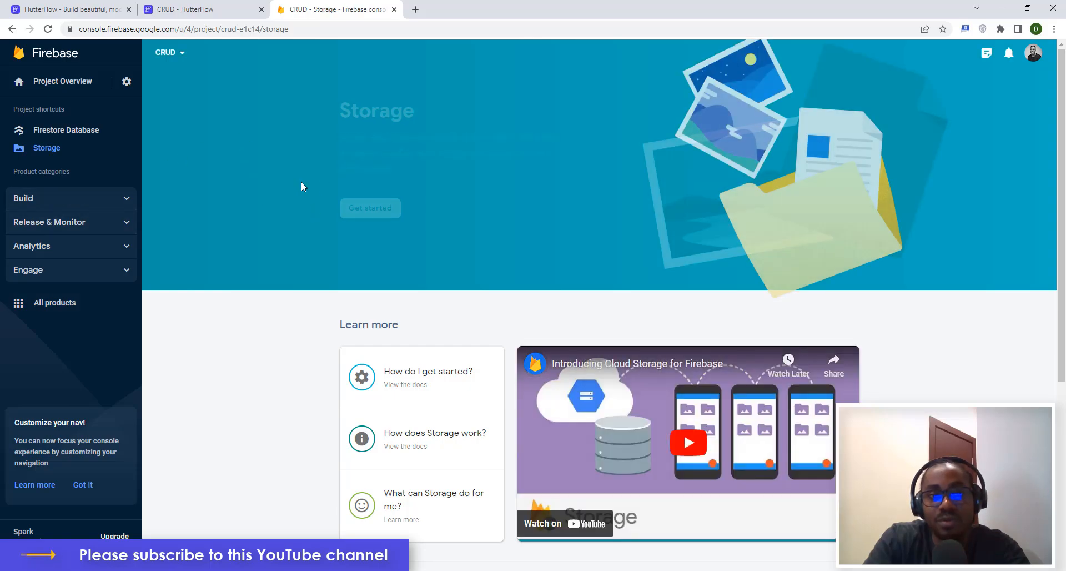
pyautogui.click(370, 209)
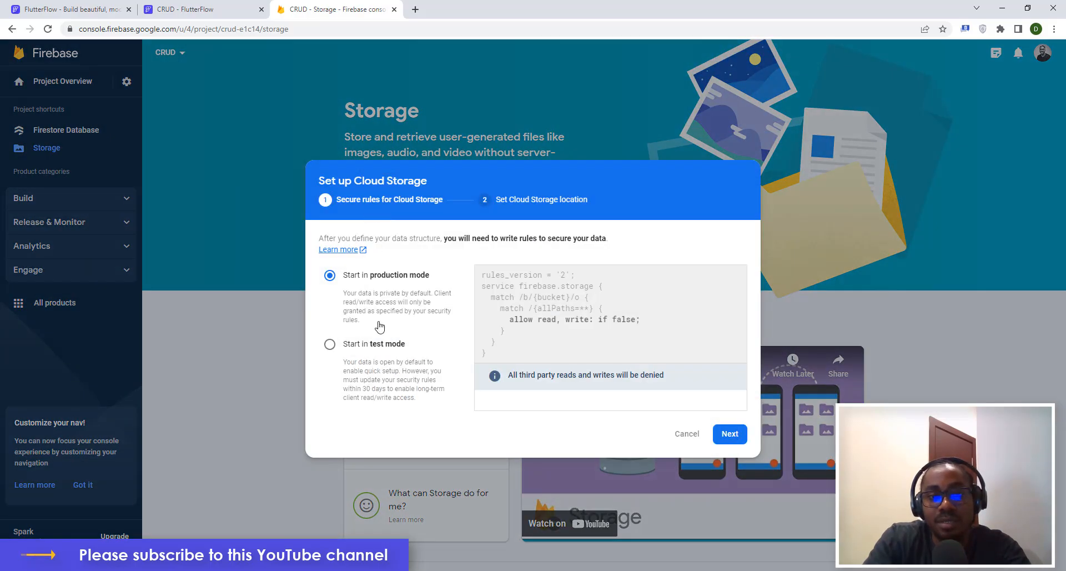
pyautogui.click(330, 345)
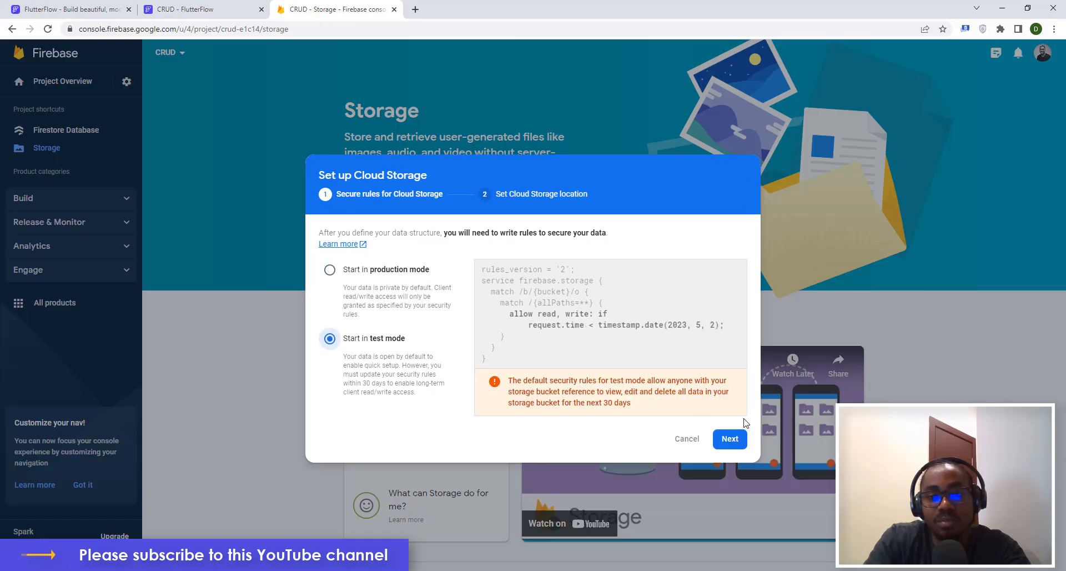
pyautogui.click(730, 434)
pyautogui.click(730, 377)
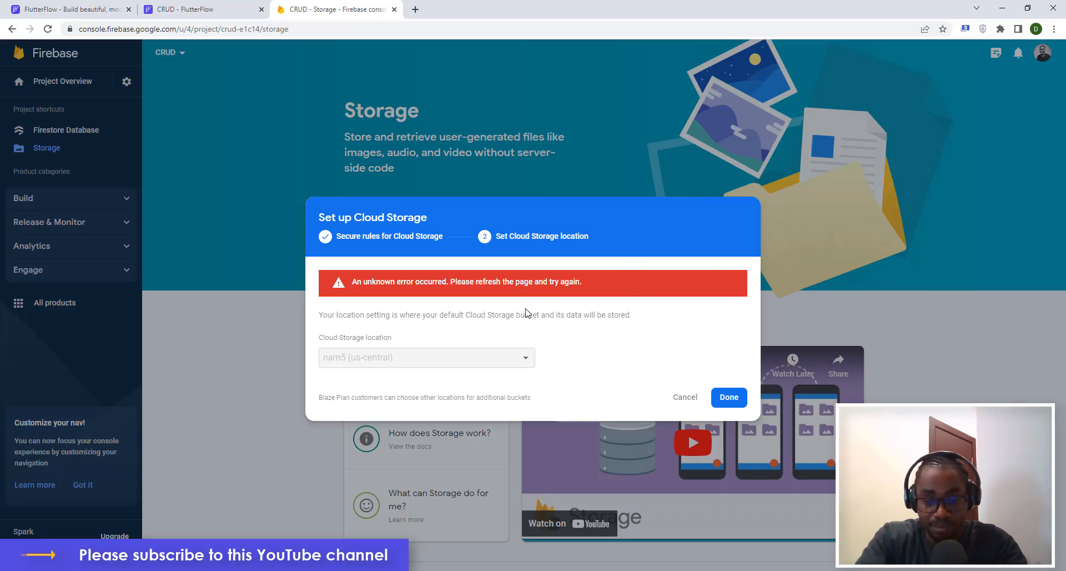
# Retry the Storage setup, then replace the stuck tab with a duplicate showing the empty bucket.
pyautogui.click(730, 398)
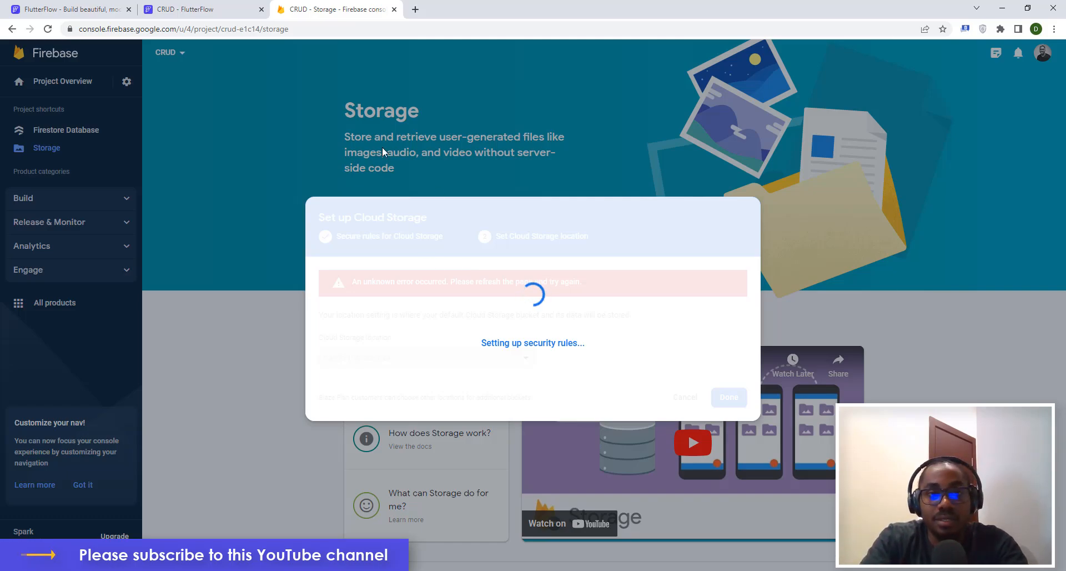
pyautogui.rightClick(323, 12)
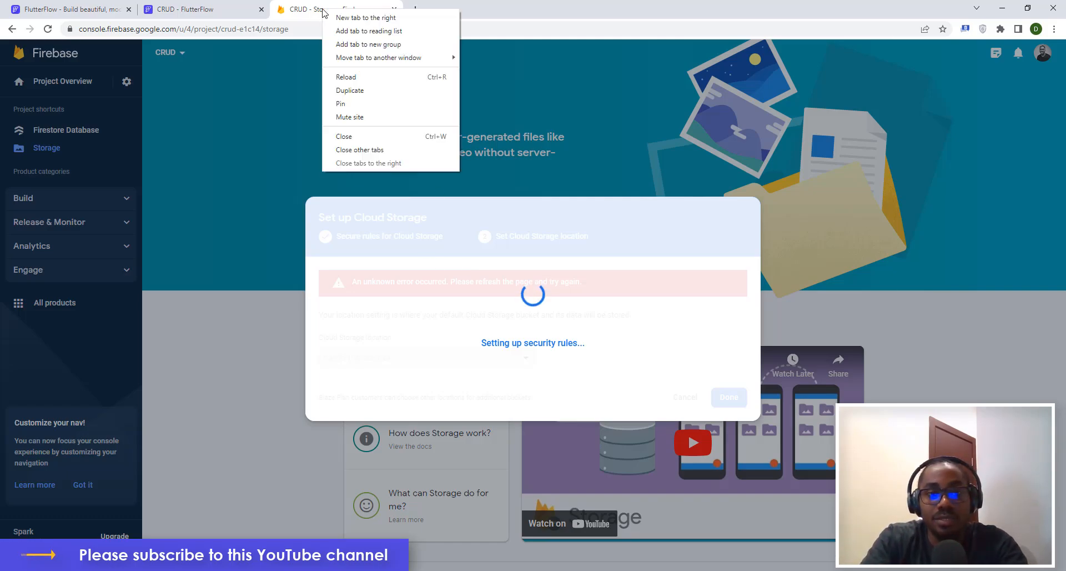
pyautogui.click(360, 89)
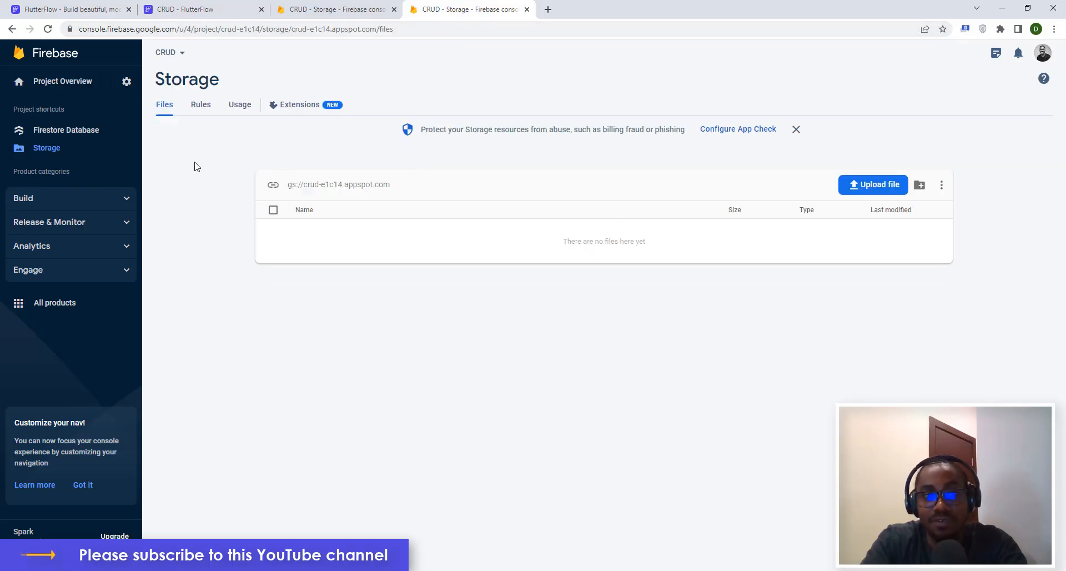
pyautogui.click(361, 9)
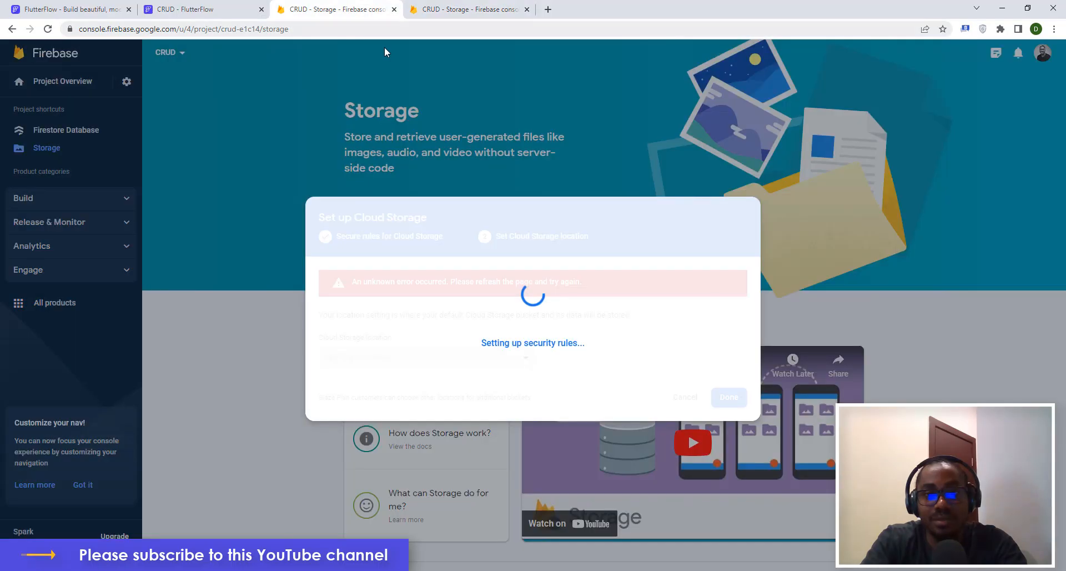
pyautogui.click(396, 9)
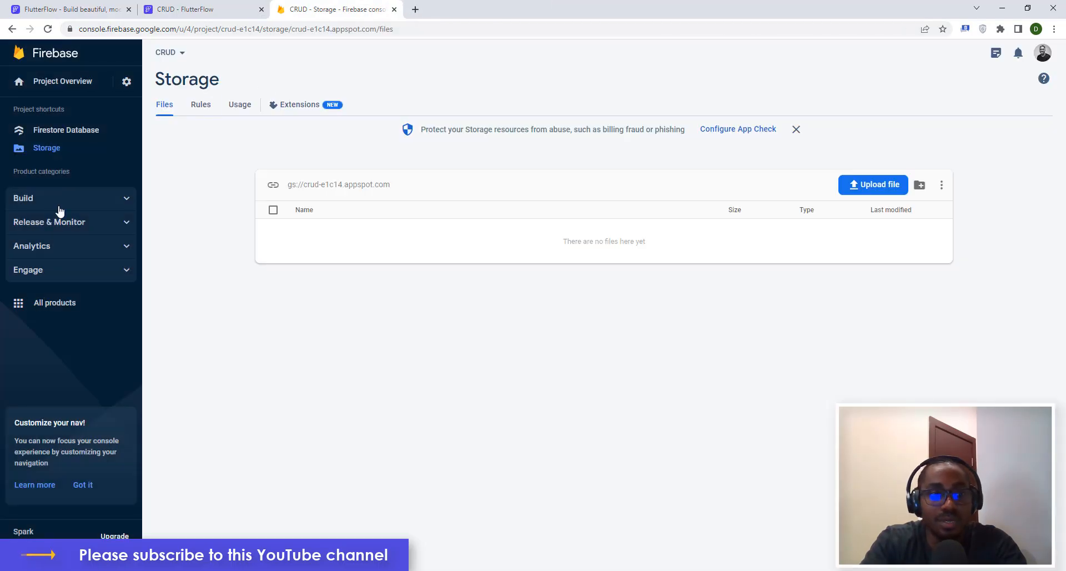
# Start a new Firestore collection with ID 'userdetails' and compare with FlutterFlow's schema.
pyautogui.click(58, 133)
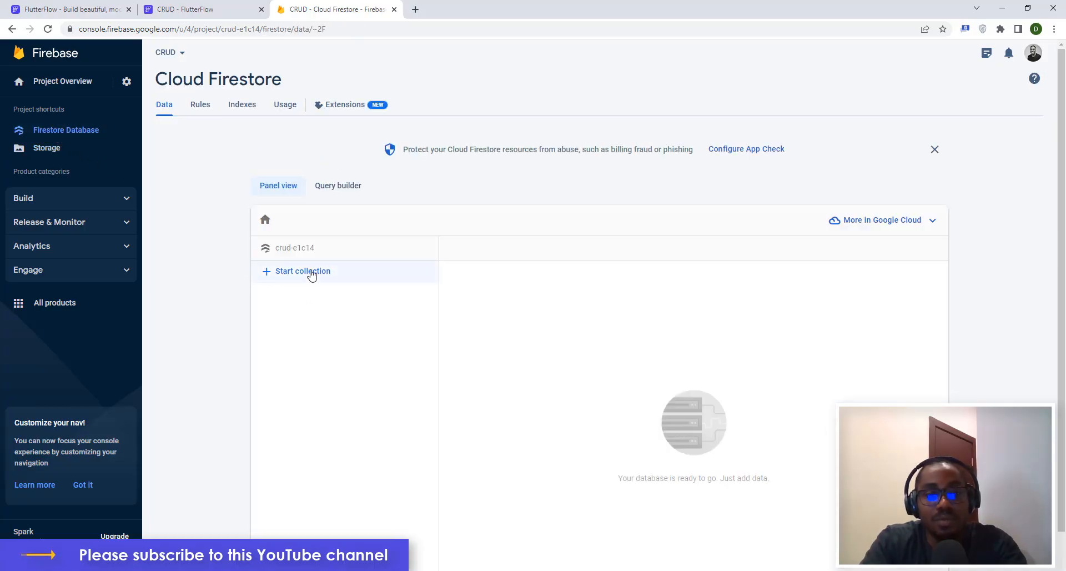
pyautogui.click(302, 272)
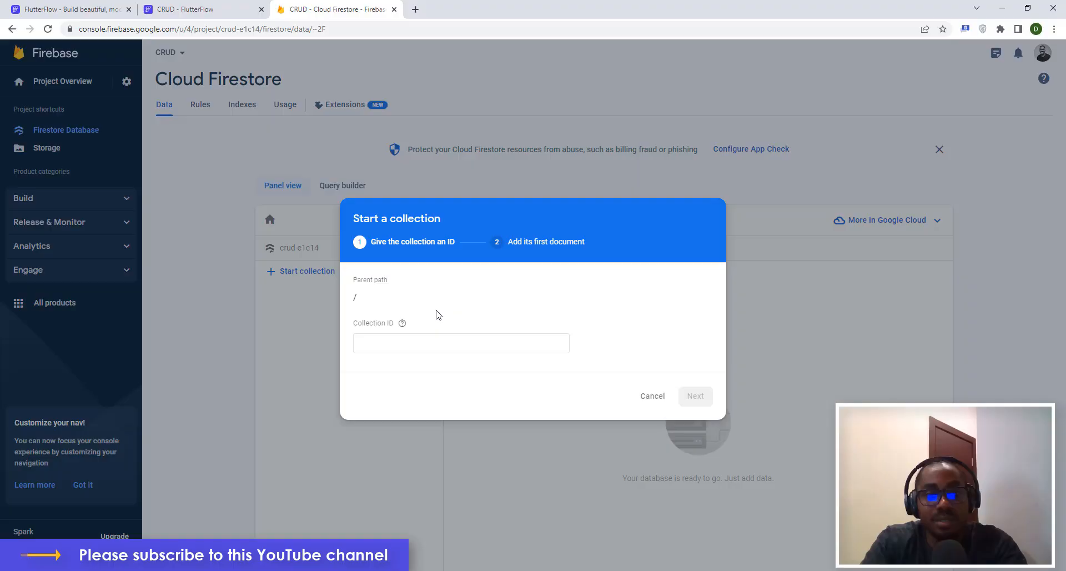
pyautogui.click(394, 341)
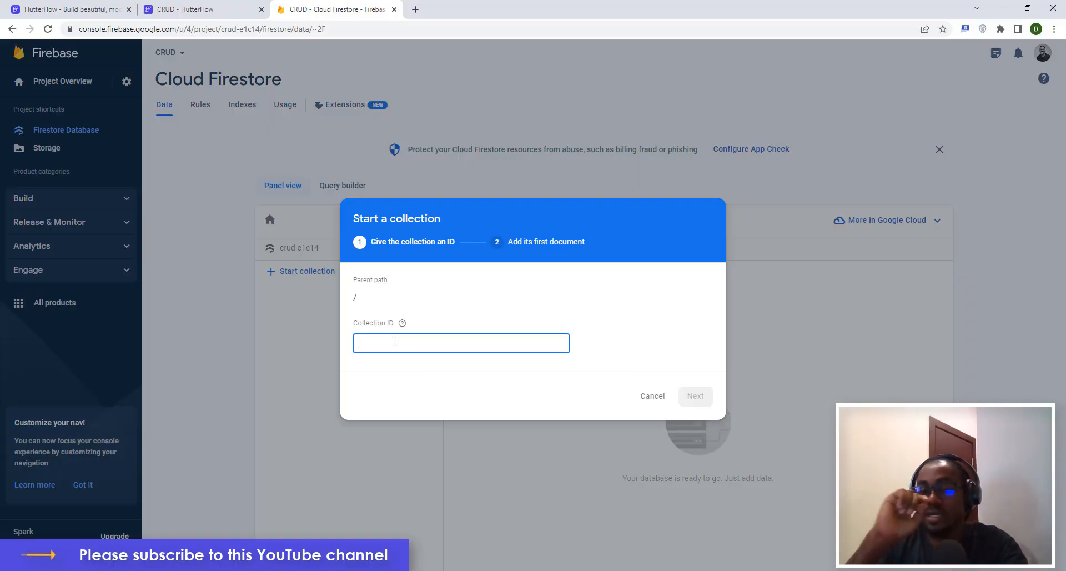
pyautogui.write('U')
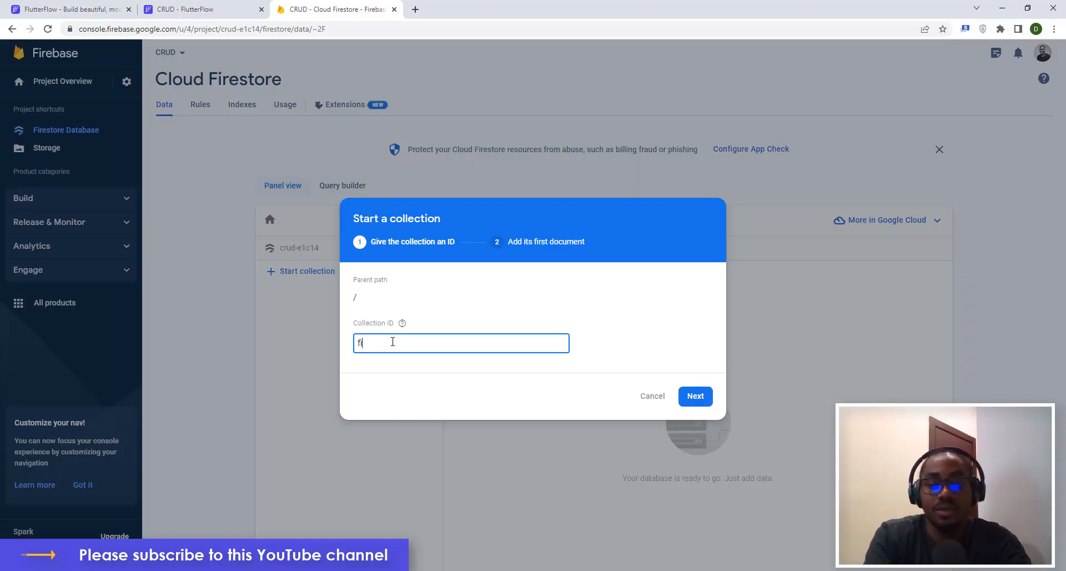
pyautogui.press('BackSpace')
pyautogui.write('userde')
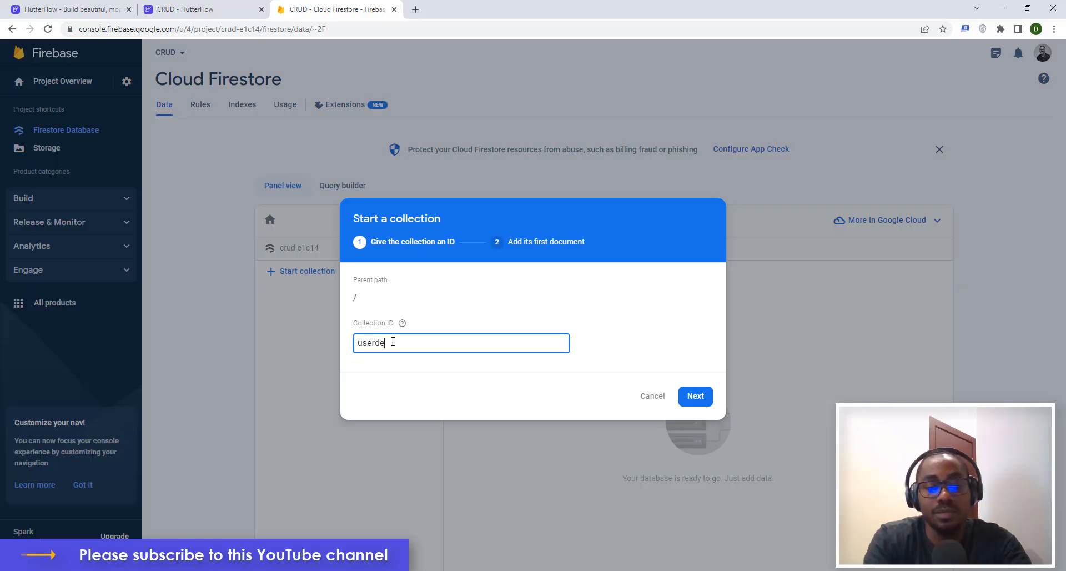
pyautogui.write('tails')
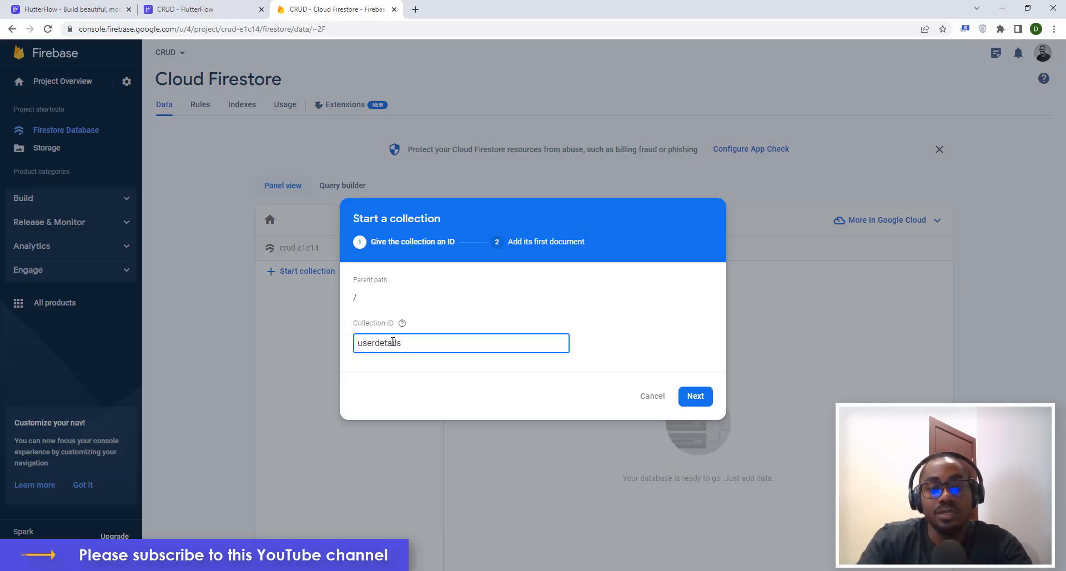
pyautogui.click(219, 7)
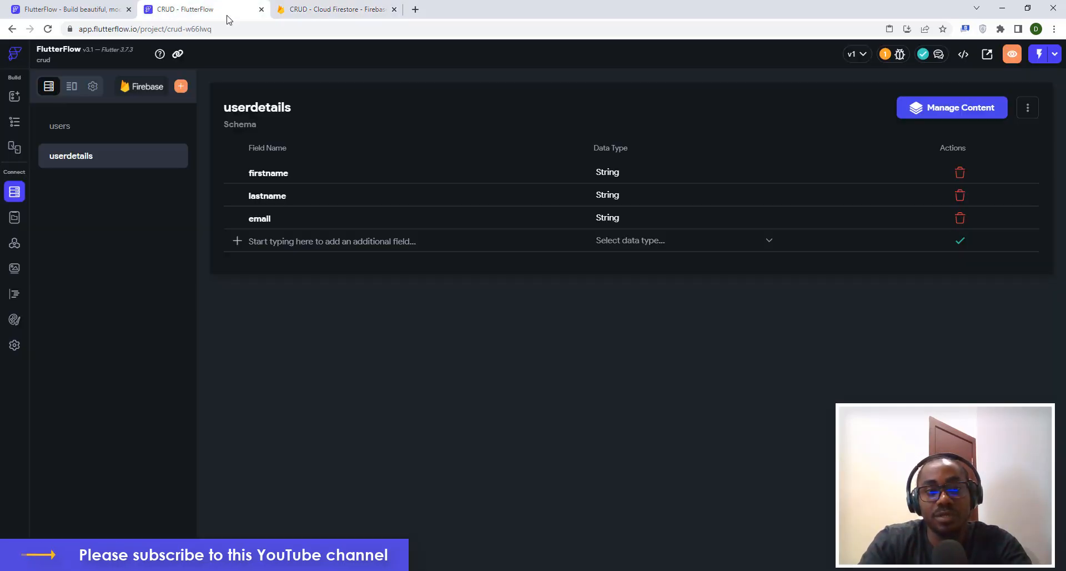
# Continue to the collection's first document and give it an auto-generated ID.
pyautogui.click(332, 9)
pyautogui.click(690, 396)
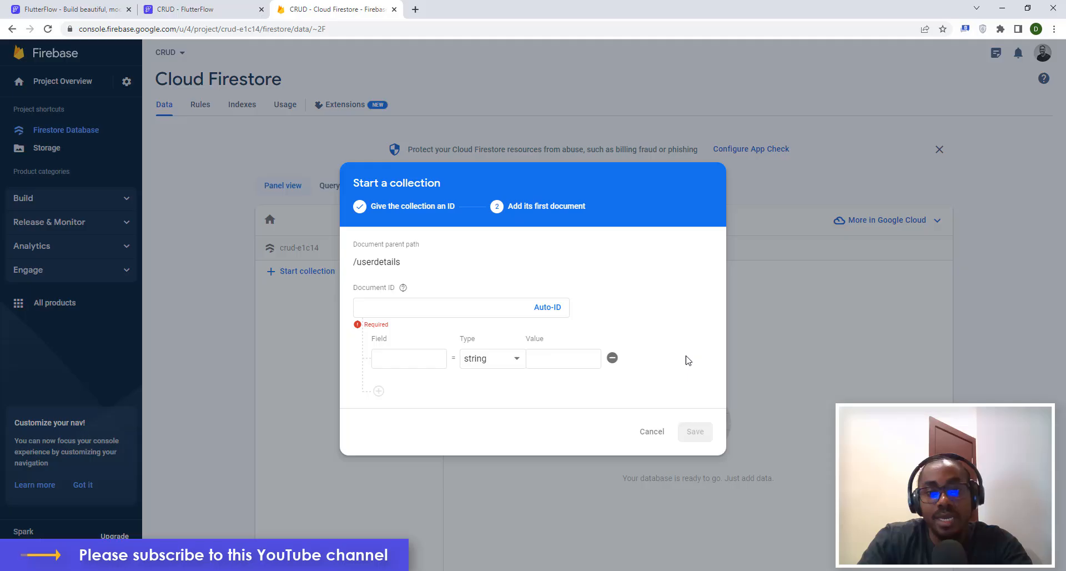
pyautogui.click(547, 307)
pyautogui.click(404, 359)
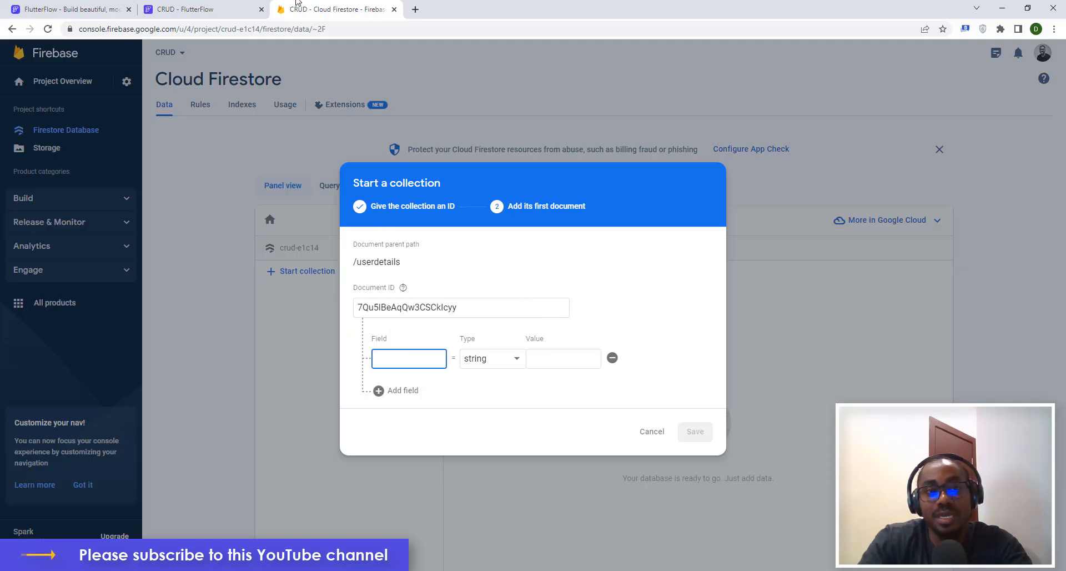
pyautogui.click(220, 11)
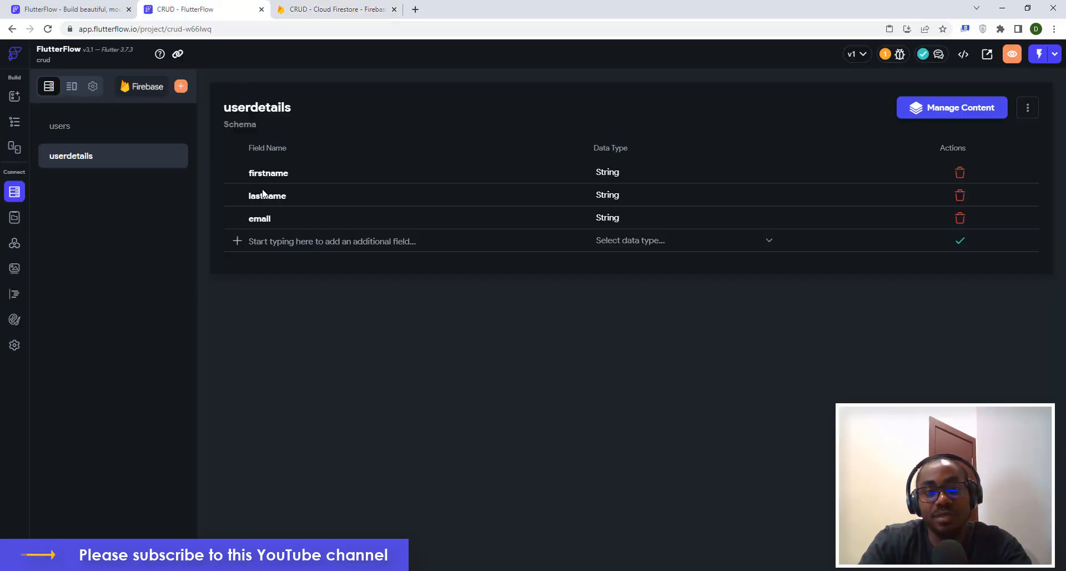
pyautogui.click(330, 12)
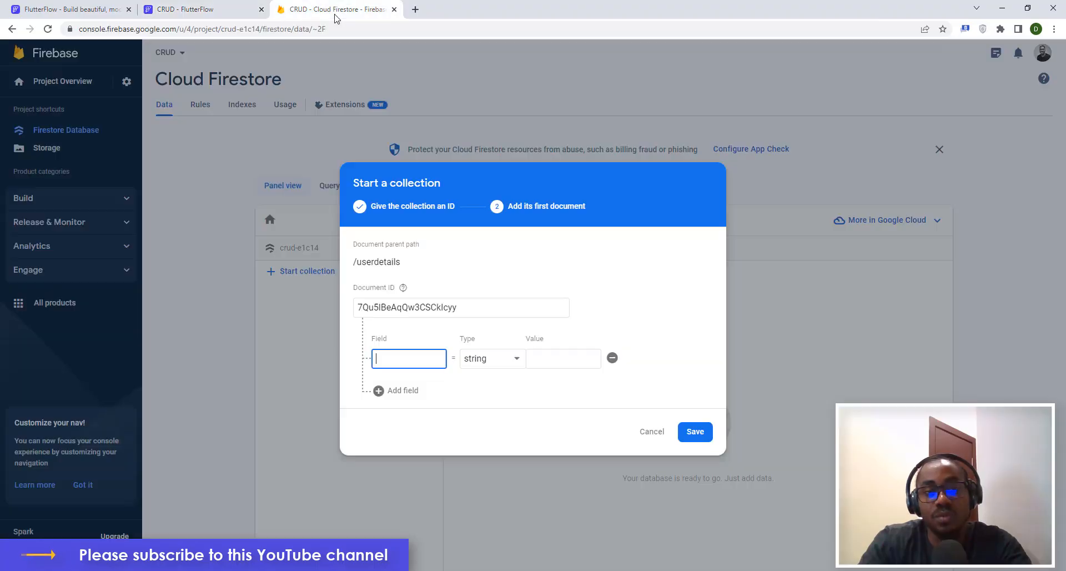
# Add string fields firstname, lastname and email to the first document.
pyautogui.click(397, 360)
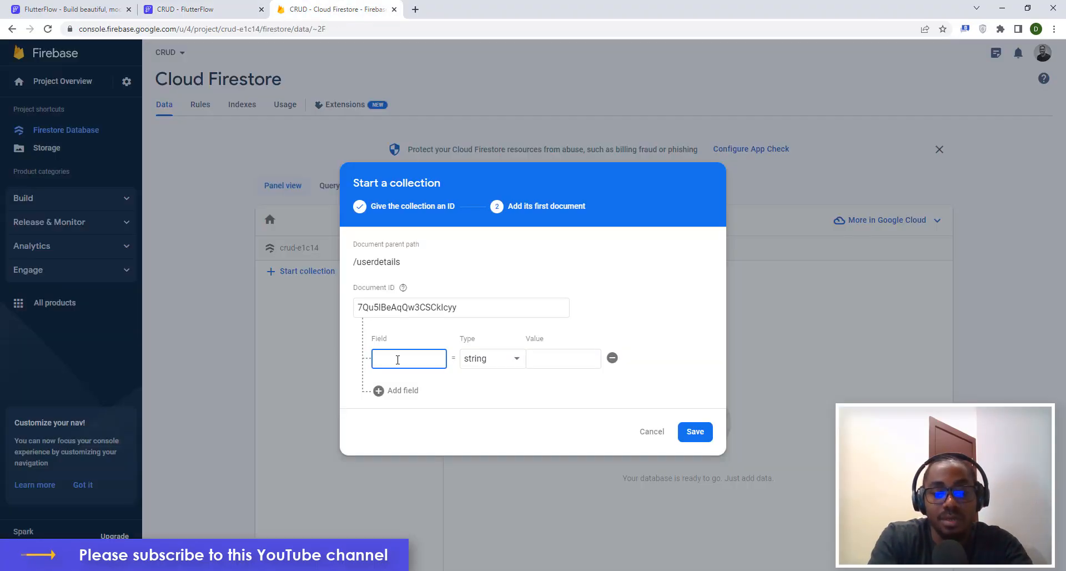
pyautogui.write('firstname')
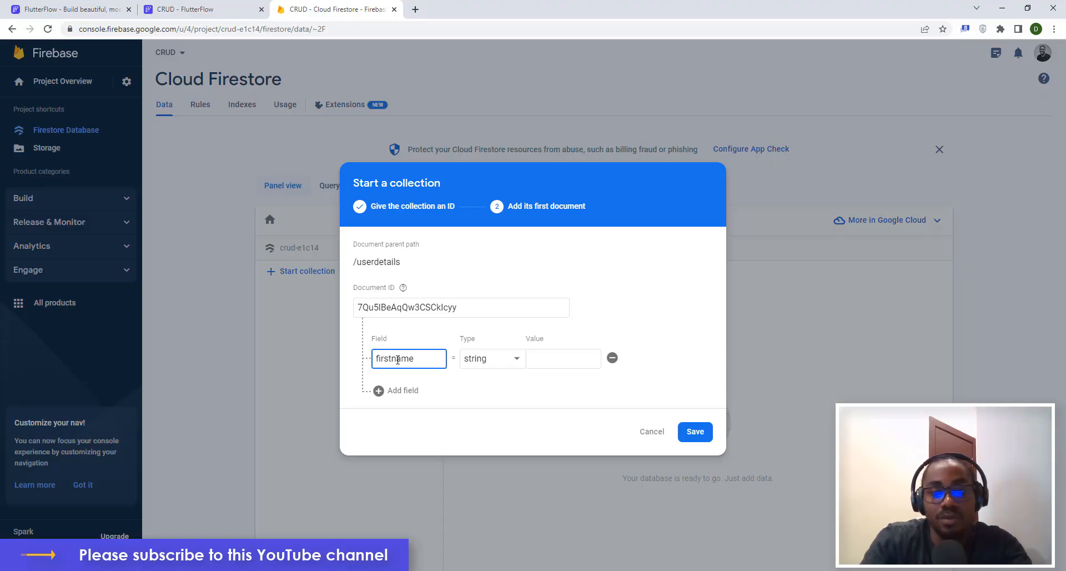
pyautogui.click(414, 392)
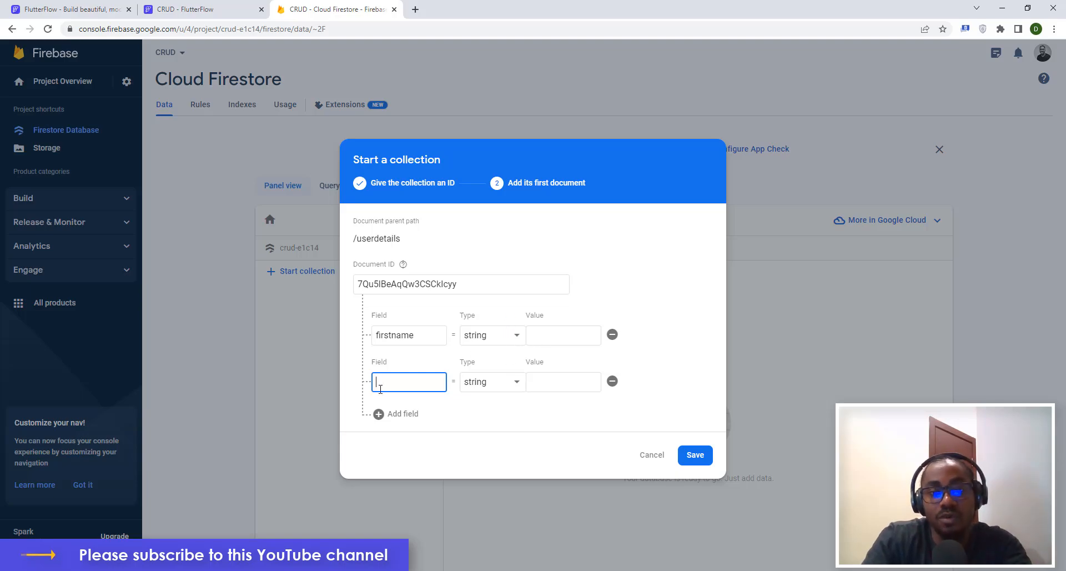
pyautogui.write('lastname')
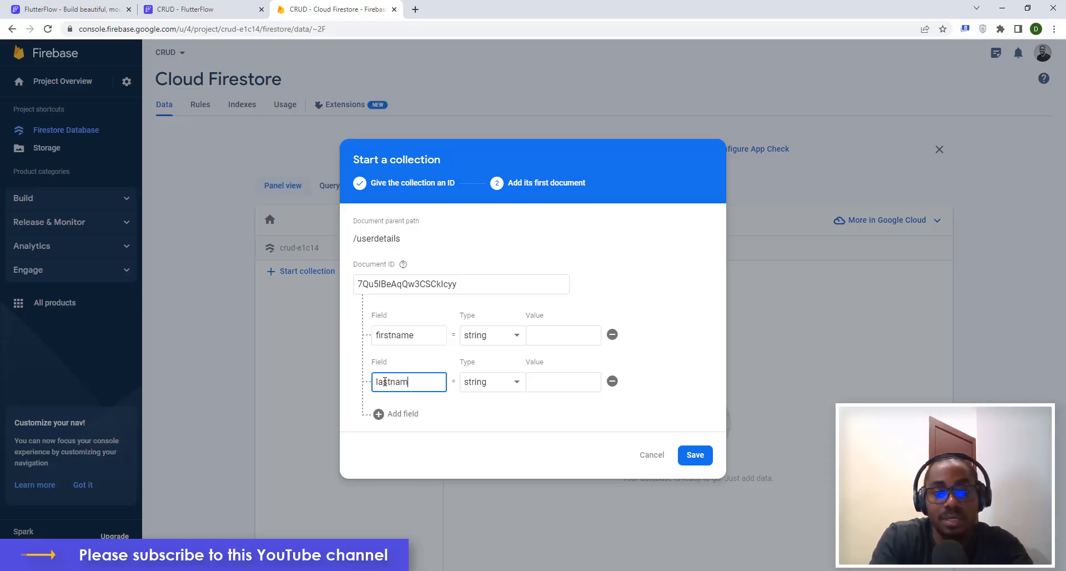
pyautogui.click(411, 415)
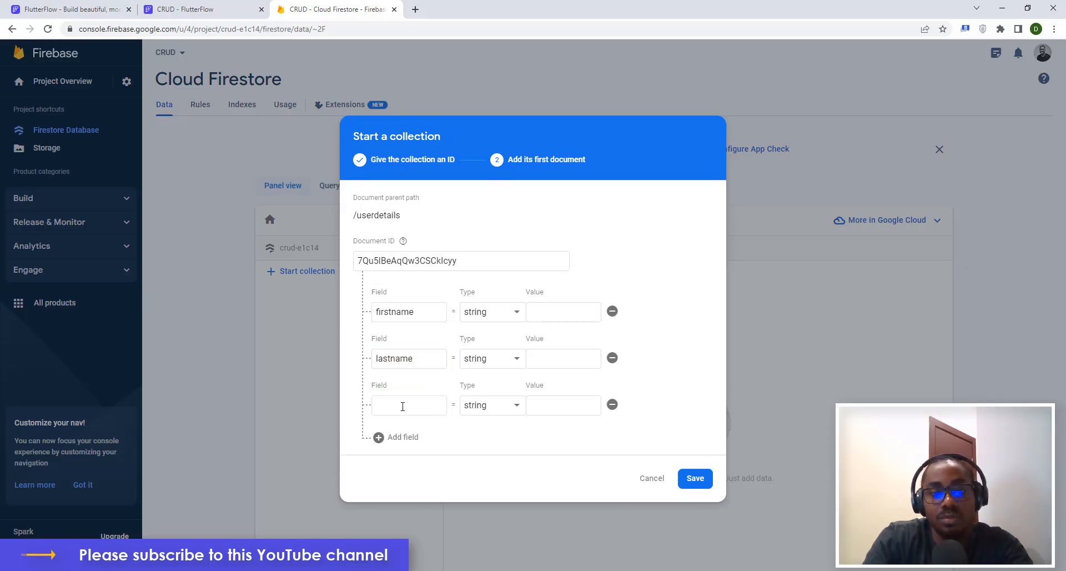
pyautogui.click(403, 404)
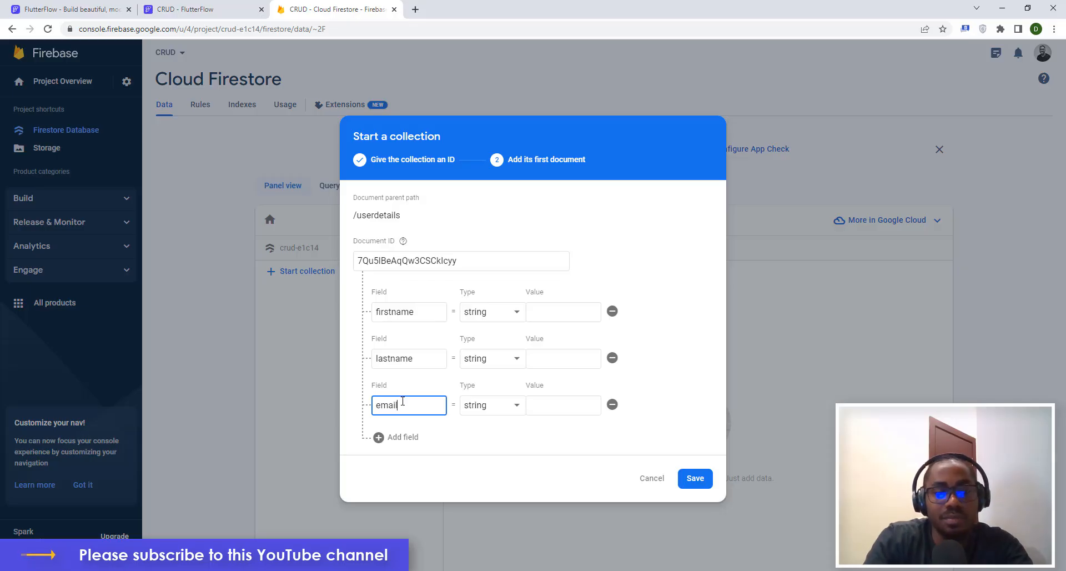
pyautogui.click(202, 9)
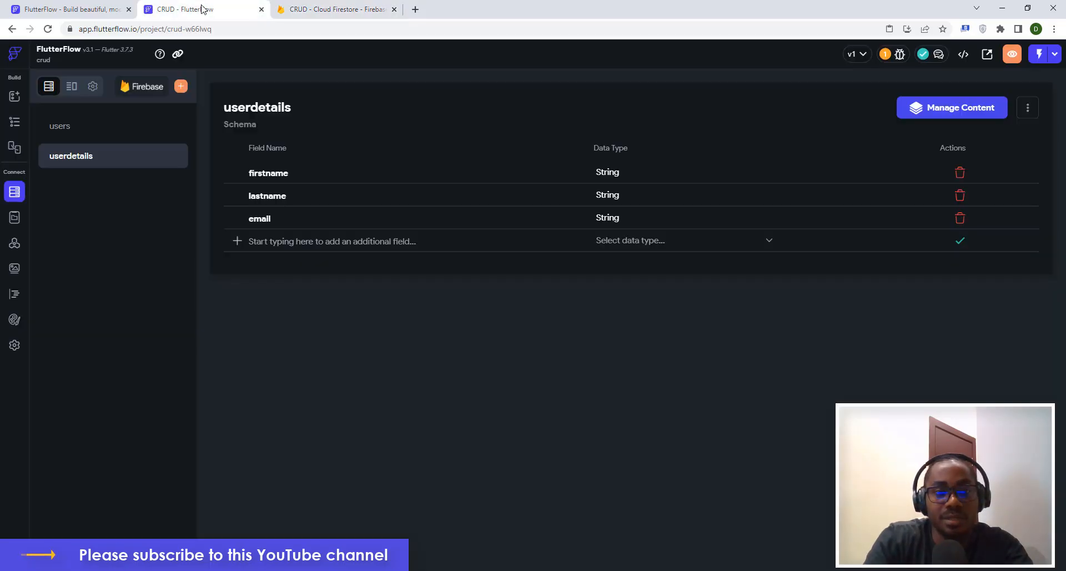
pyautogui.click(326, 8)
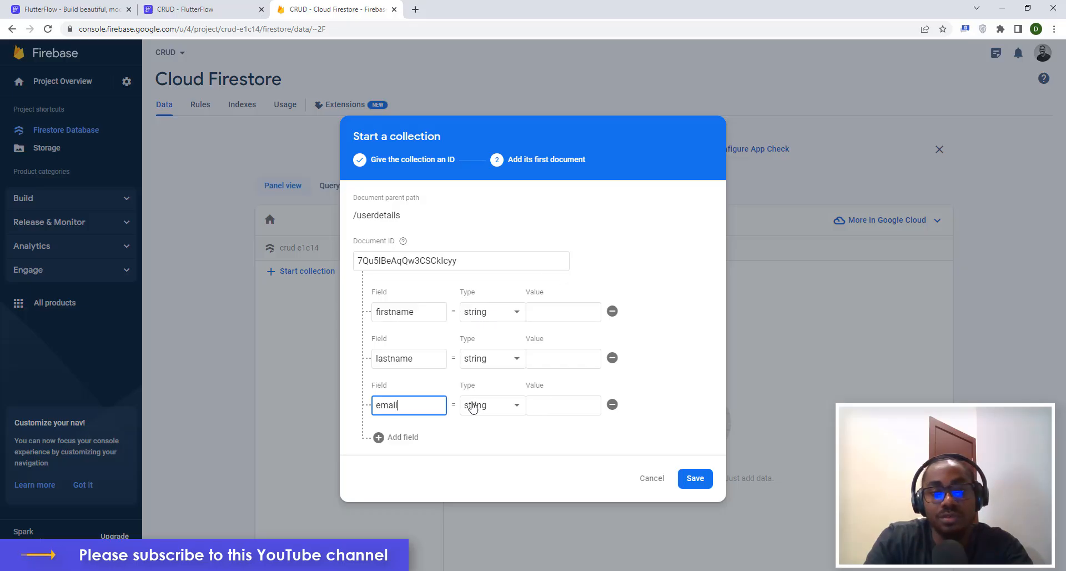
# Save the userdetails collection and compare its document fields against the FlutterFlow schema.
pyautogui.click(693, 478)
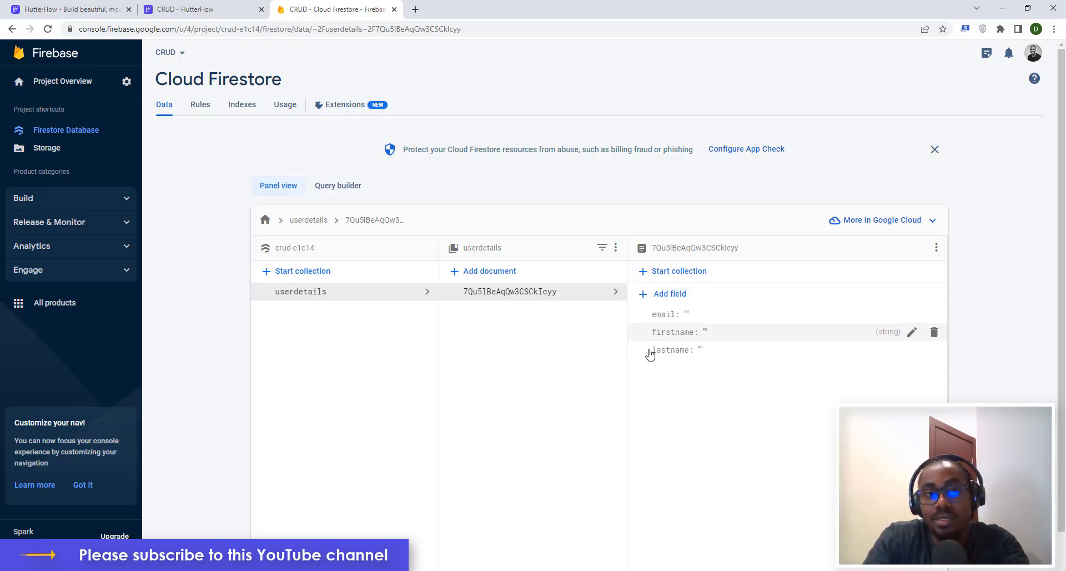
pyautogui.click(157, 6)
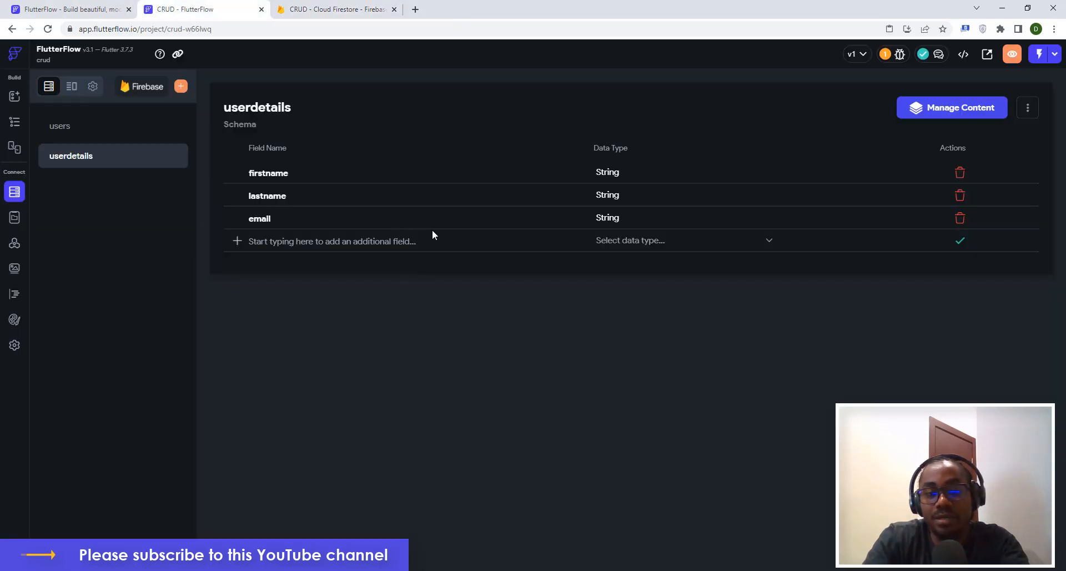
pyautogui.click(321, 8)
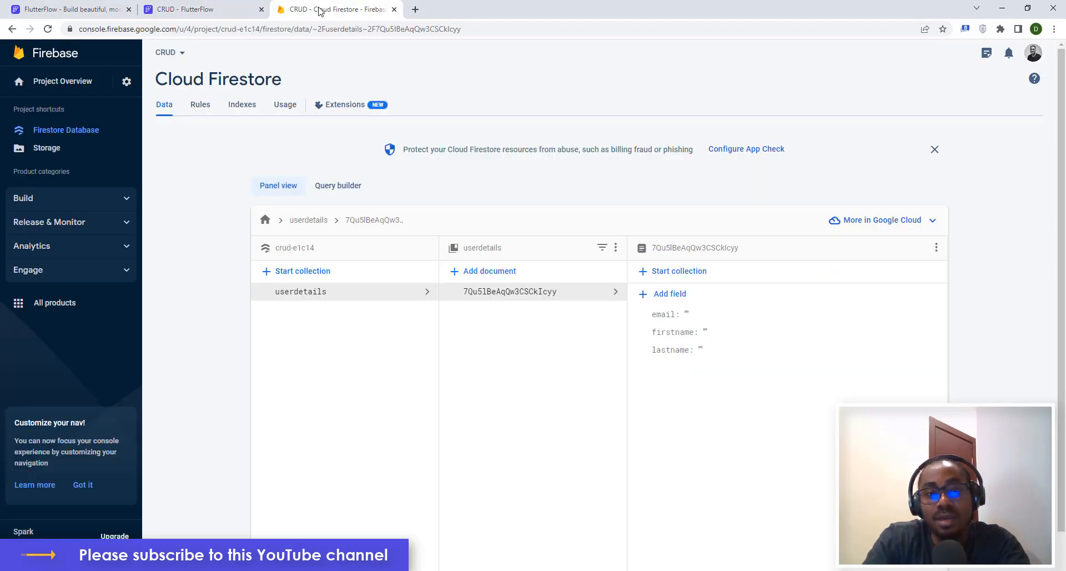
pyautogui.click(194, 9)
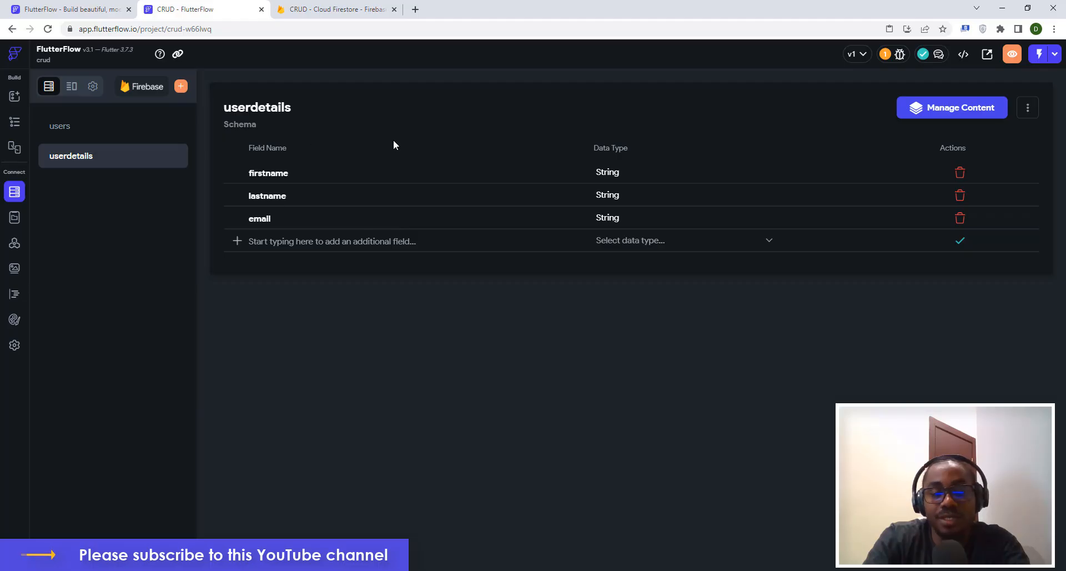
pyautogui.click(336, 9)
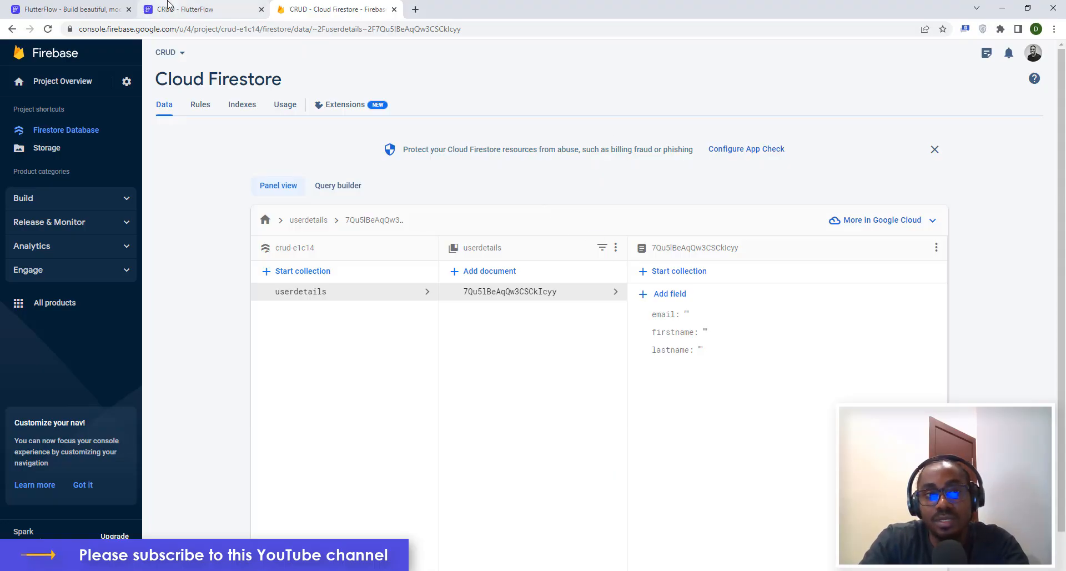
pyautogui.click(183, 9)
pyautogui.click(12, 122)
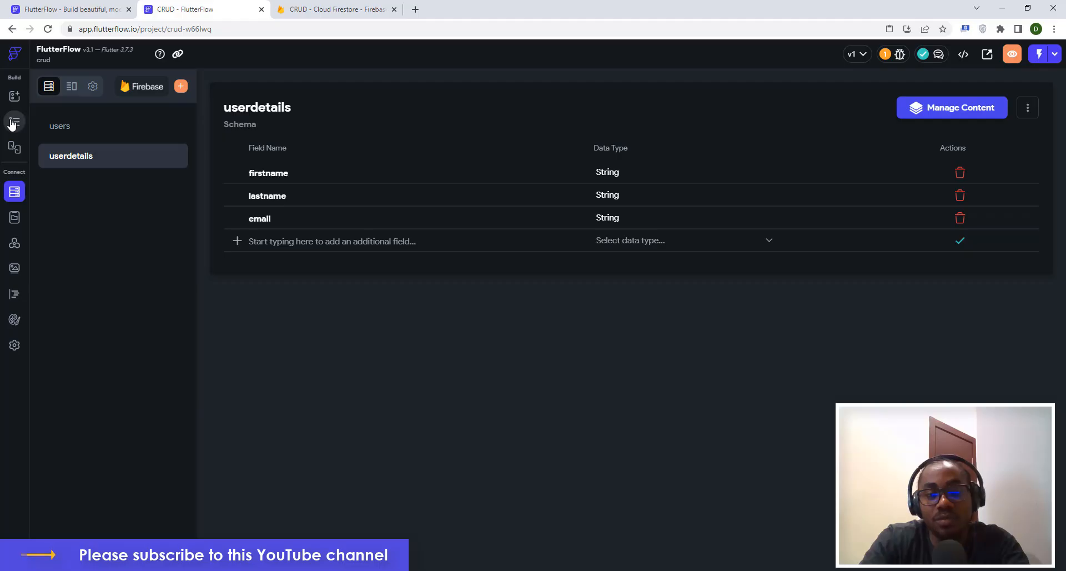
# Give the Create button an On Tap Create Document backend call action.
pyautogui.click(732, 209)
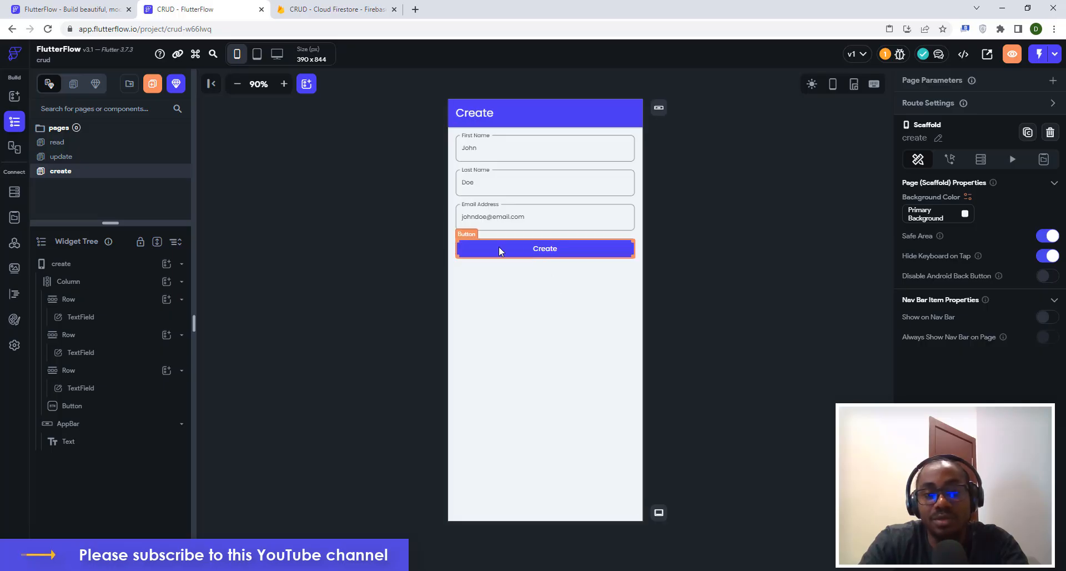
pyautogui.click(533, 253)
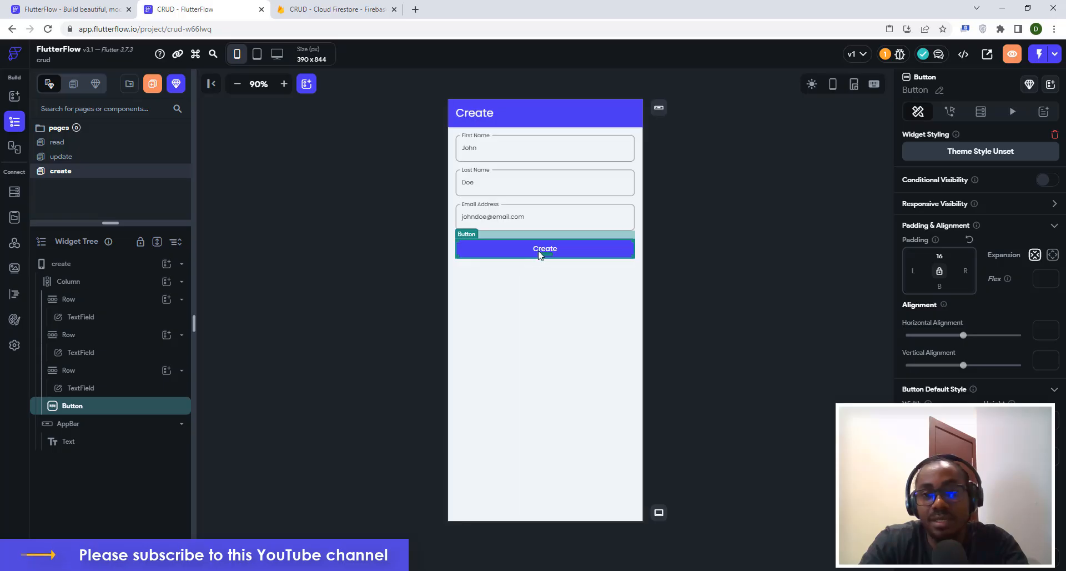
pyautogui.click(952, 113)
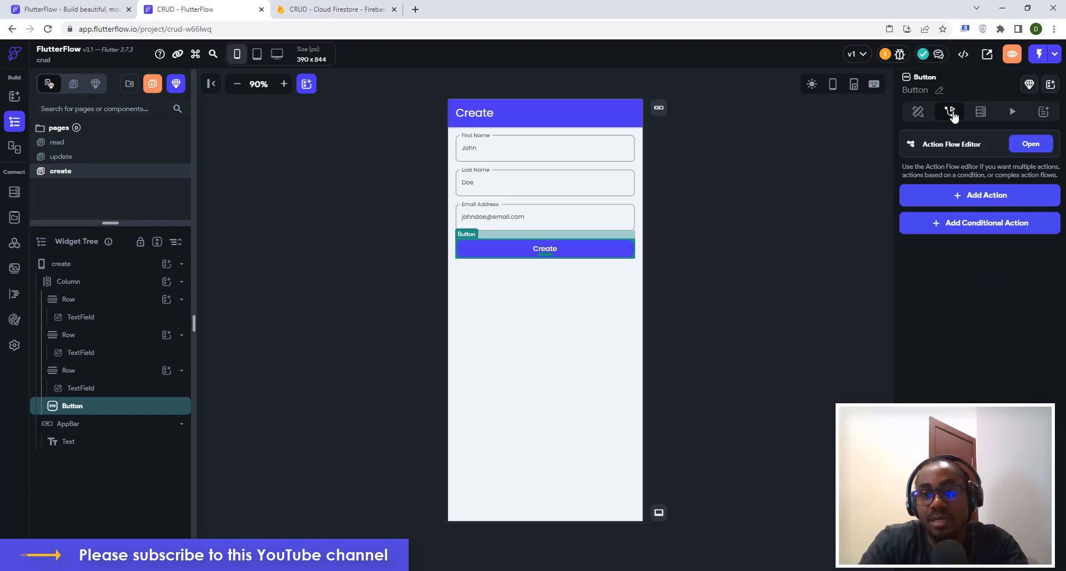
pyautogui.click(973, 199)
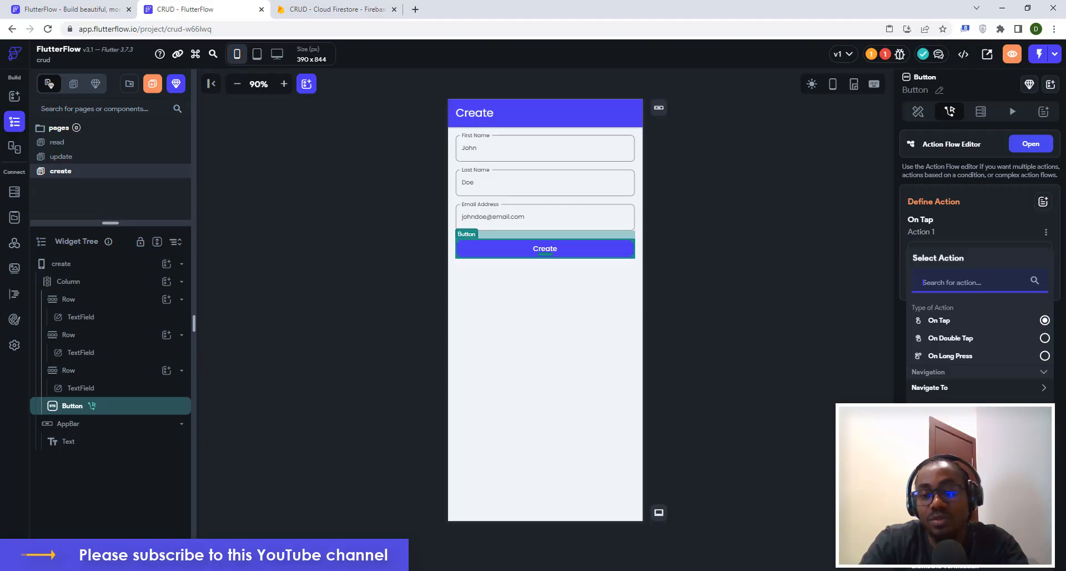
pyautogui.click(978, 449)
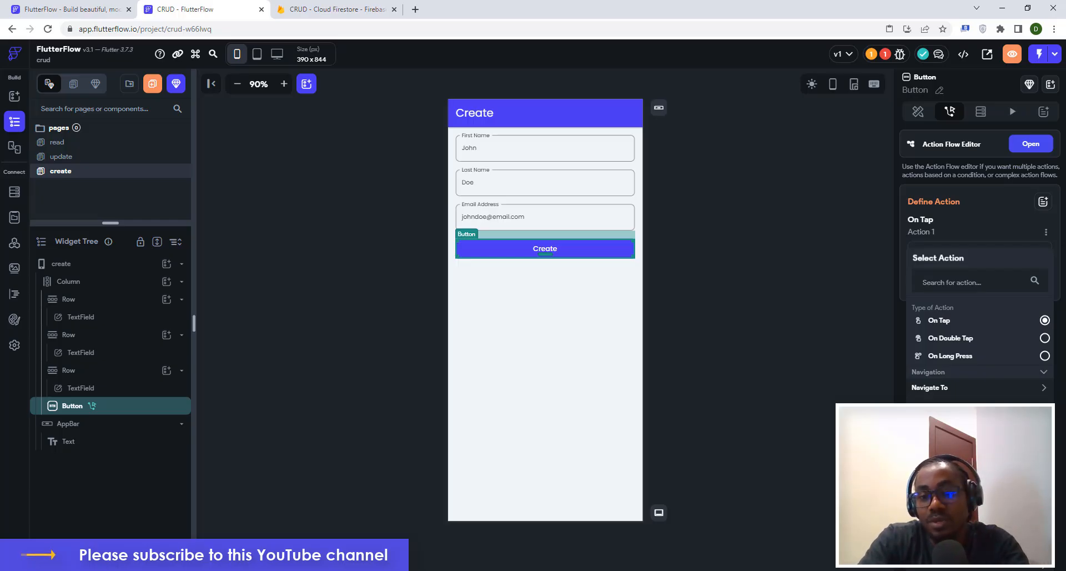
pyautogui.click(944, 472)
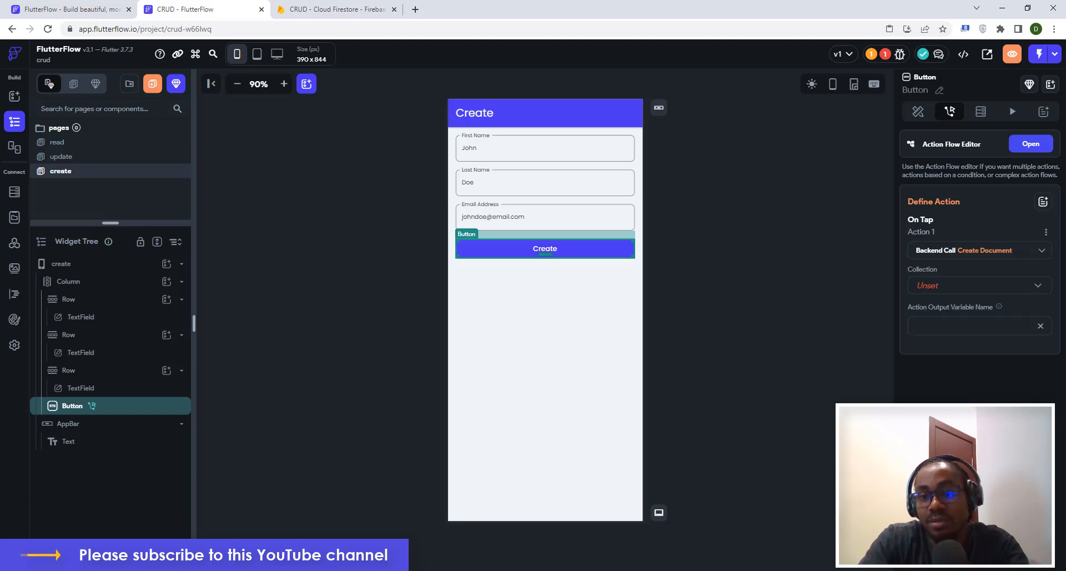
# Target the userdetails collection and add the firstname, lastname and email fields to set.
pyautogui.click(927, 289)
pyautogui.click(932, 290)
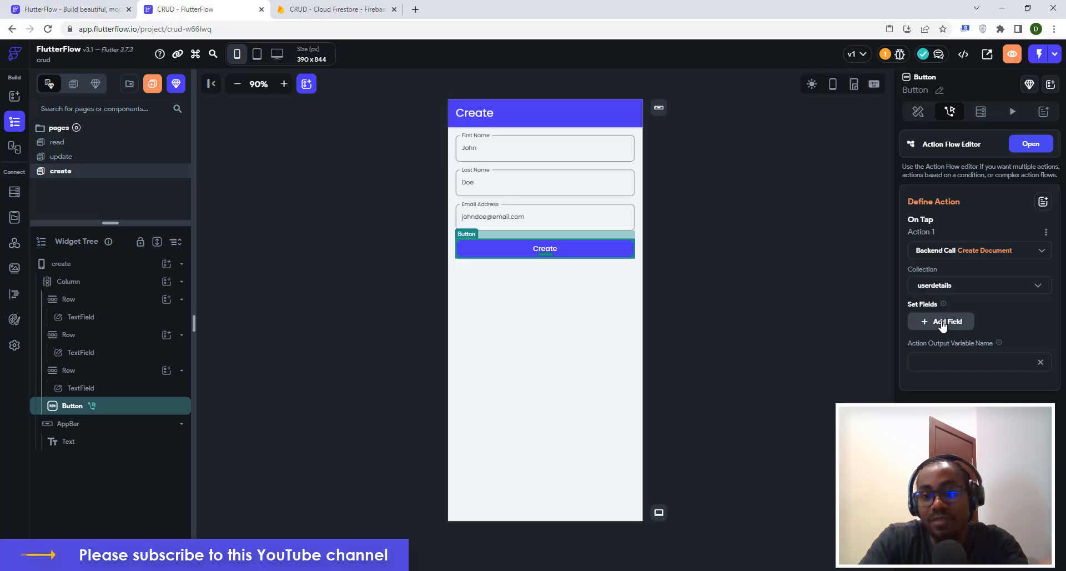
pyautogui.click(943, 322)
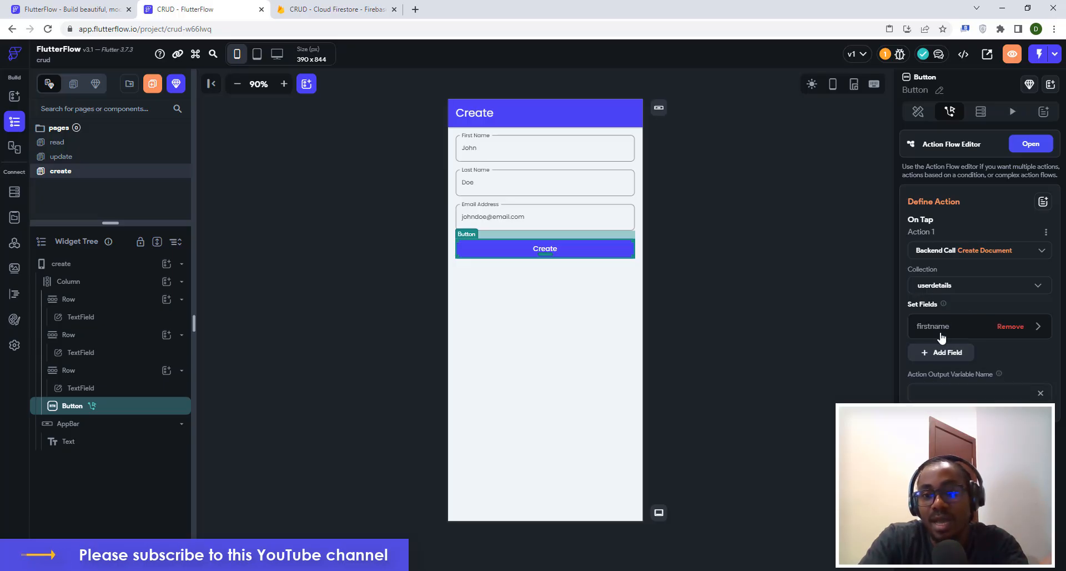
pyautogui.click(942, 351)
pyautogui.click(942, 379)
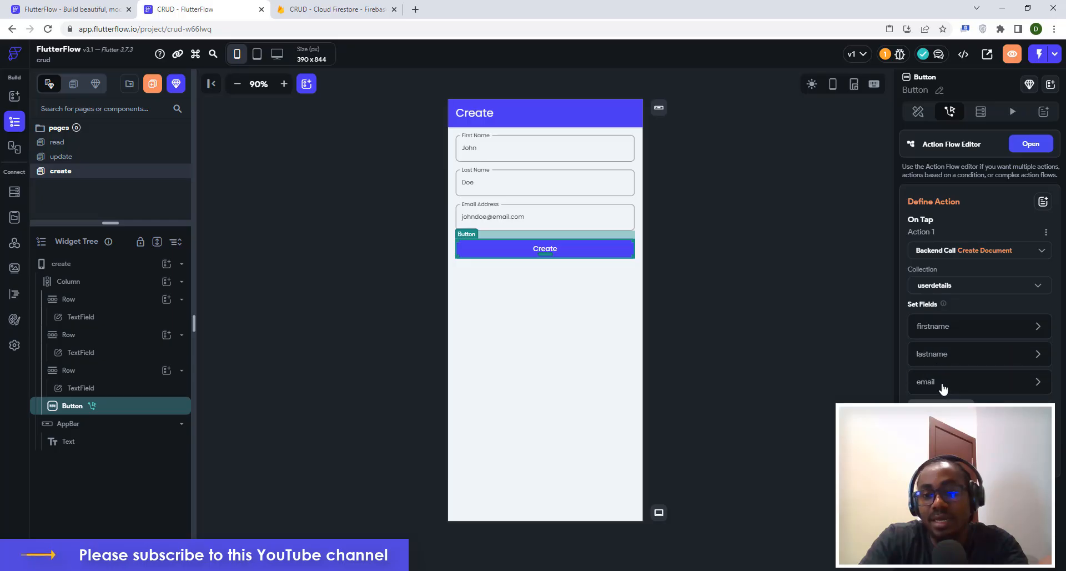
# Make firstname take its value from the Widget State variable TextField 1 (First Name).
pyautogui.click(935, 329)
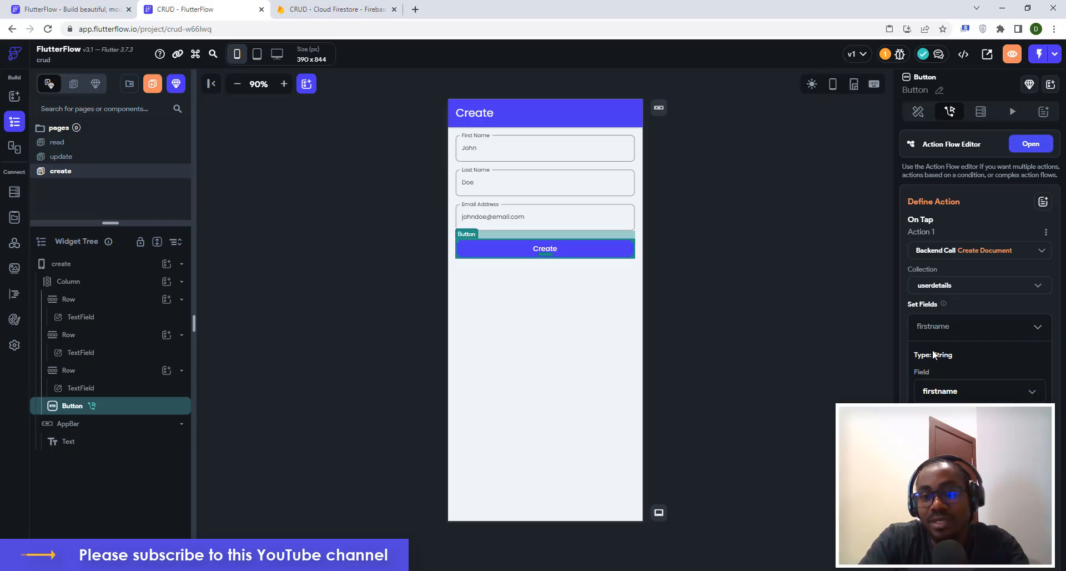
pyautogui.scroll(-1, 932, 349)
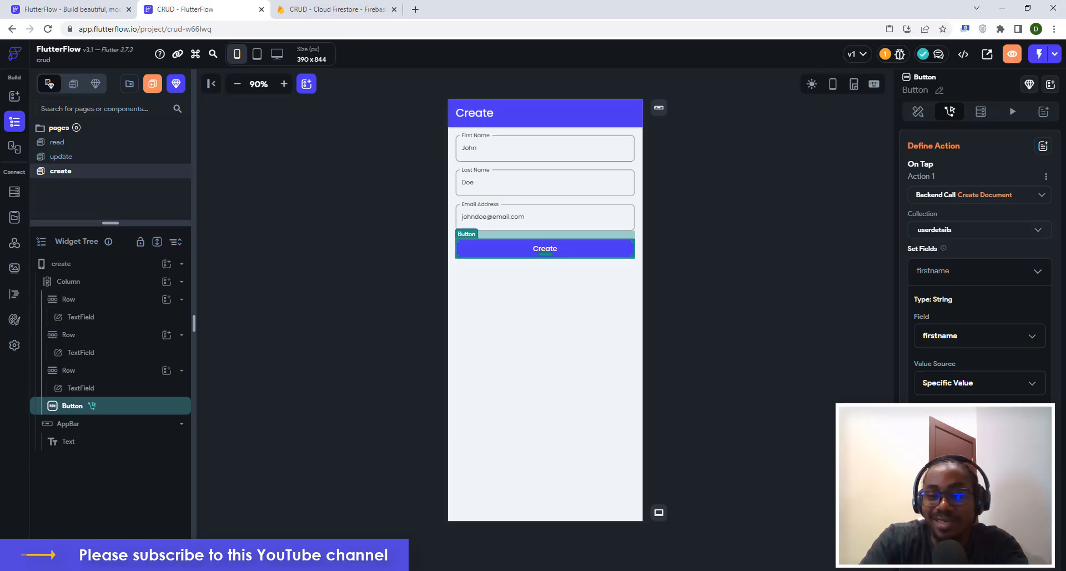
pyautogui.click(947, 385)
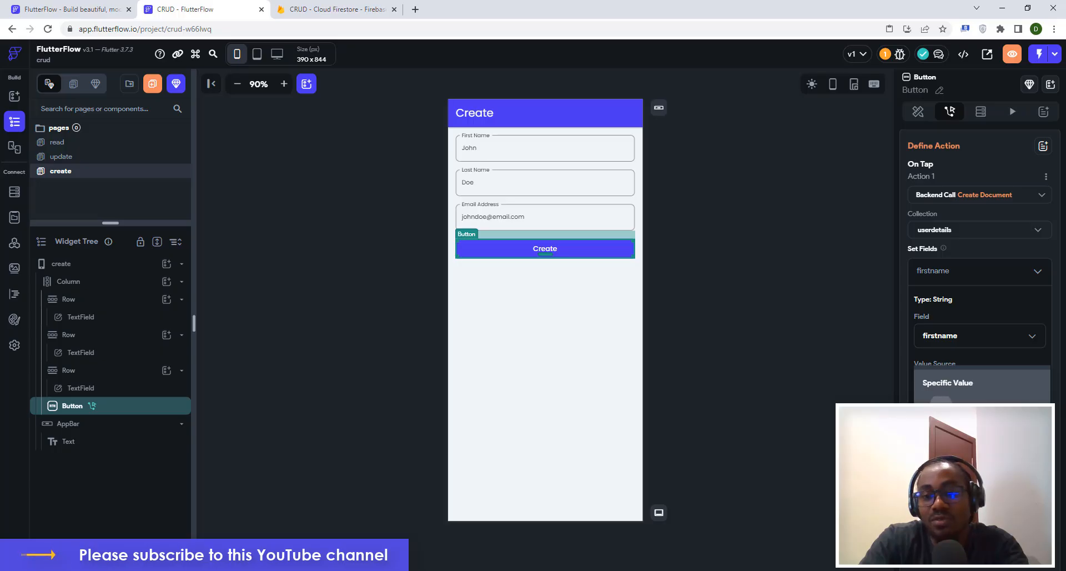
pyautogui.click(948, 410)
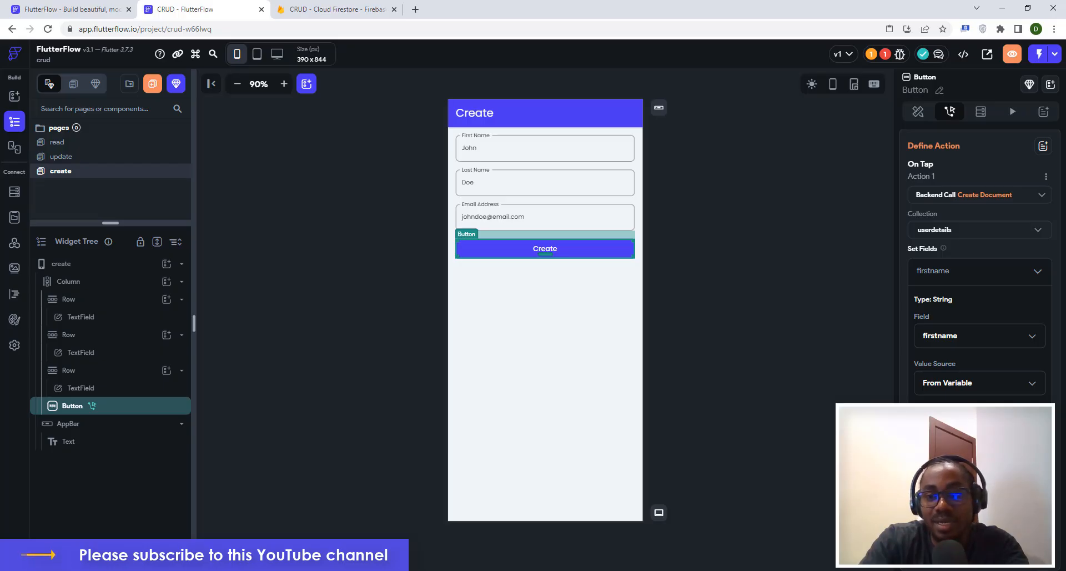
pyautogui.click(969, 430)
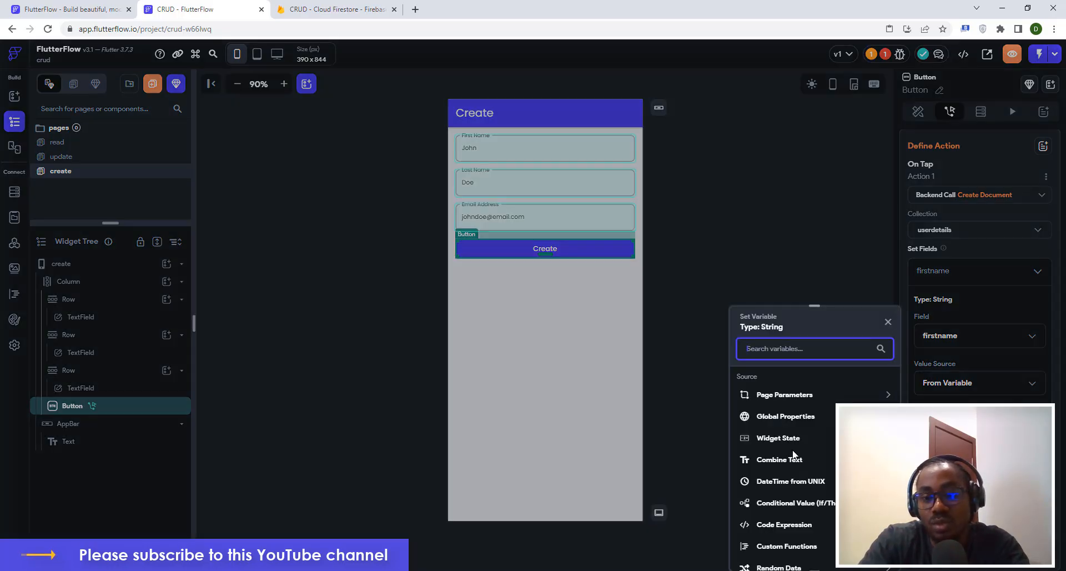
pyautogui.scroll(-1, 794, 455)
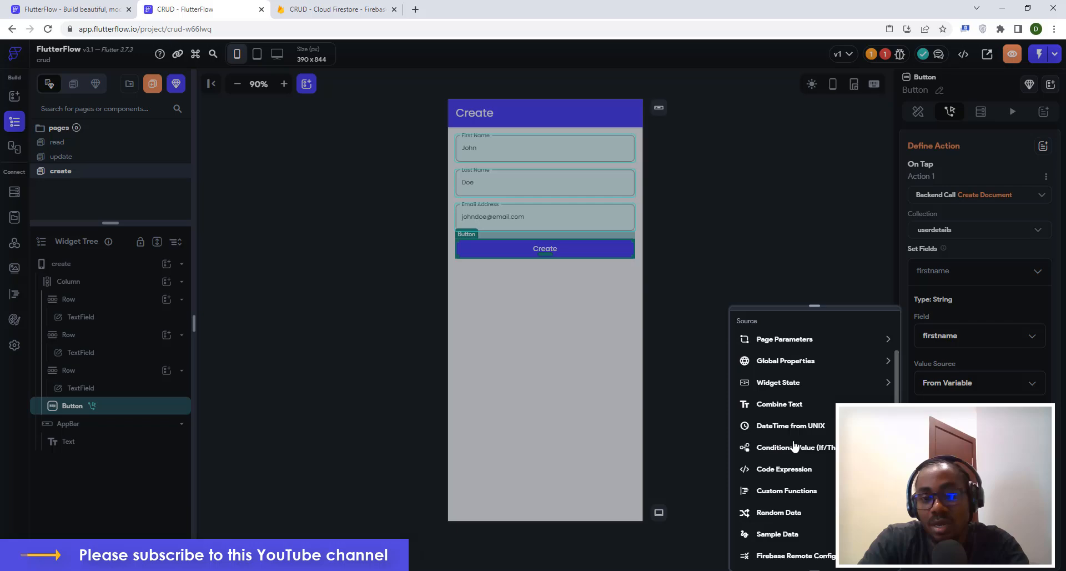
pyautogui.click(776, 383)
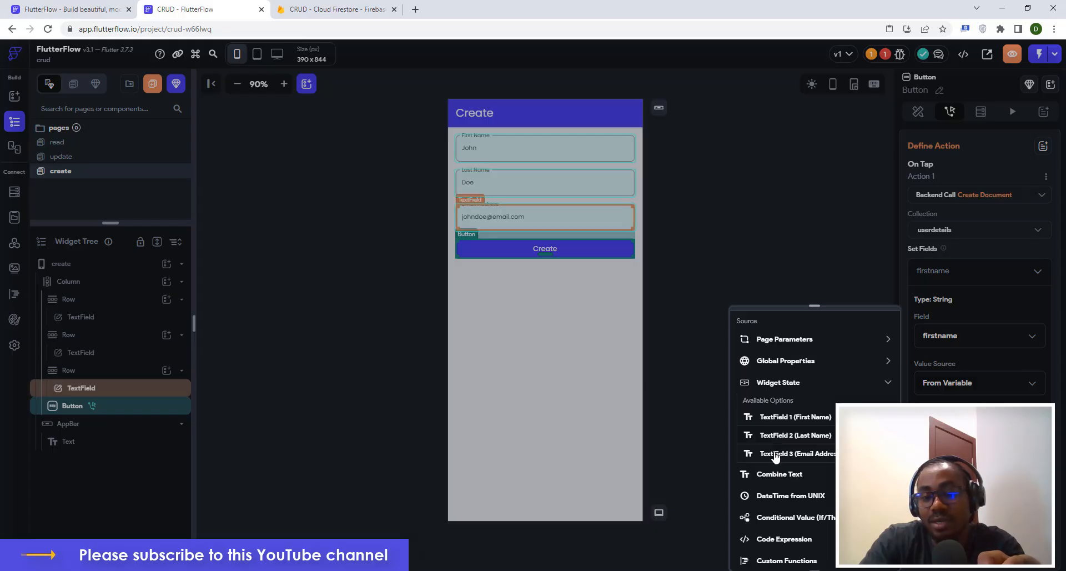
pyautogui.click(786, 418)
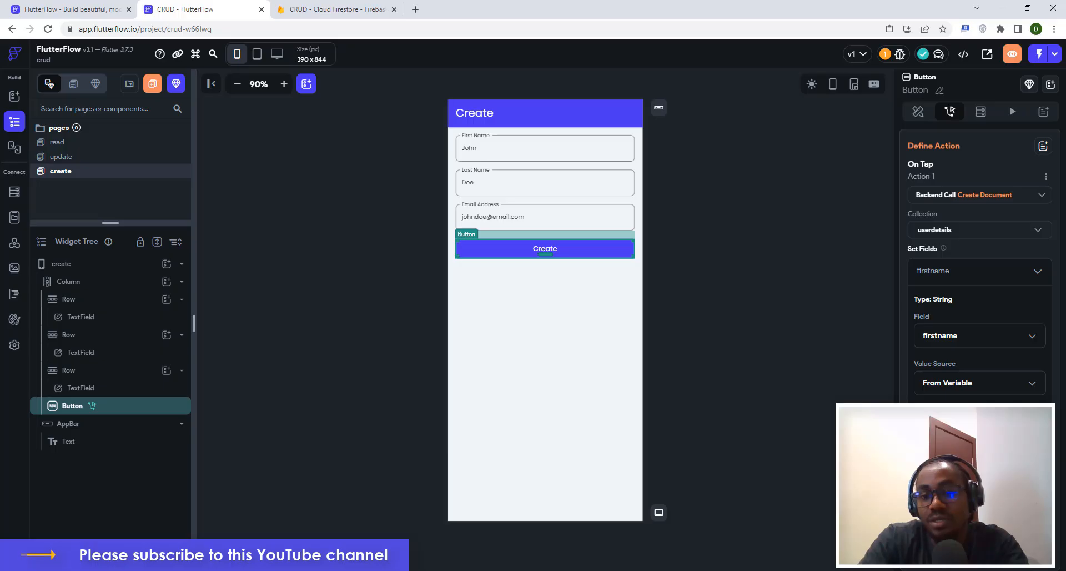
pyautogui.scroll(-2, 979, 267)
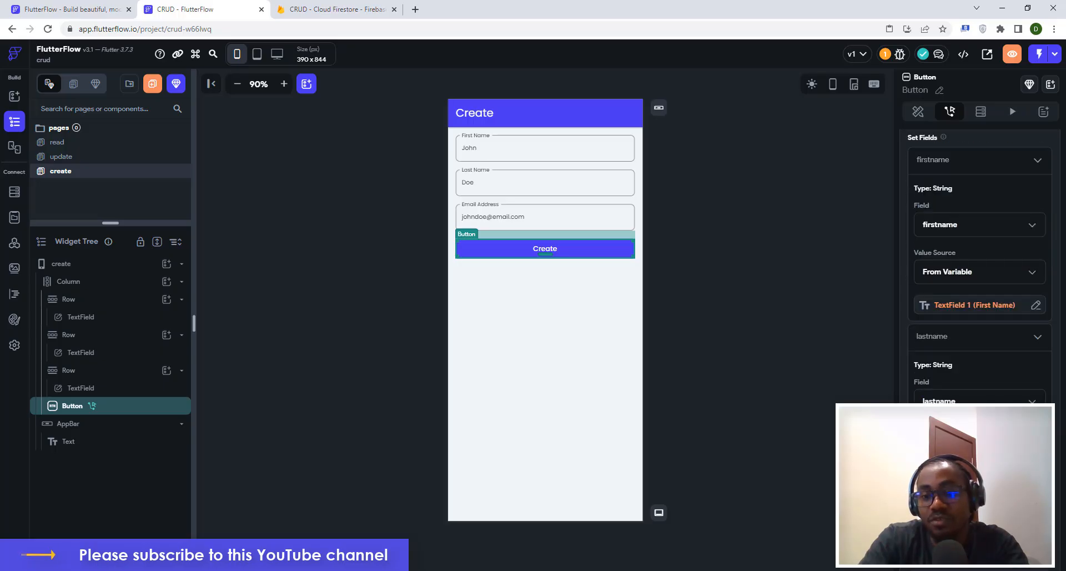
# Bind lastname to the Widget State variable TextField 2 (Last Name).
pyautogui.click(980, 482)
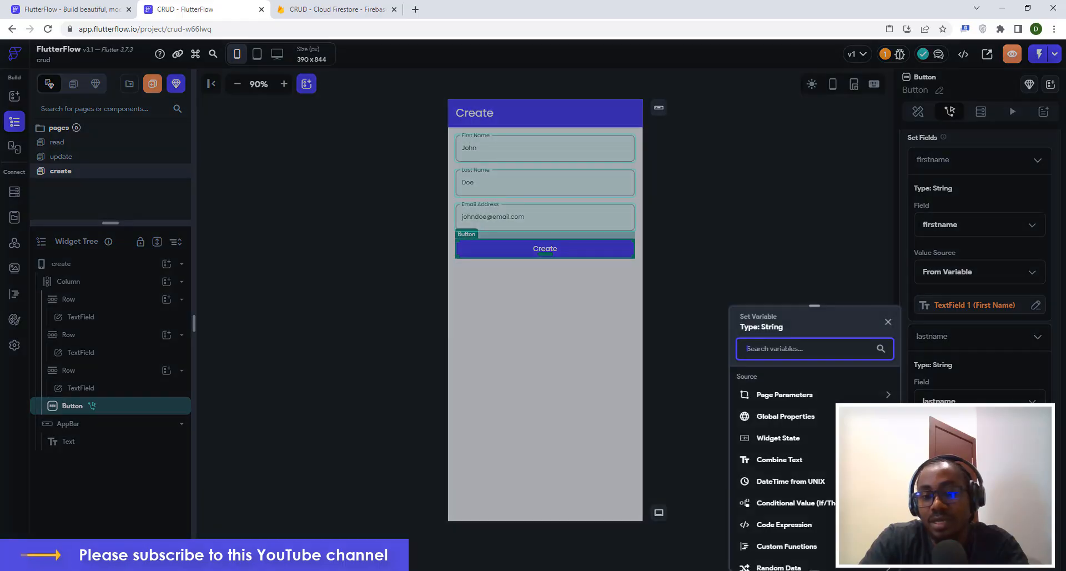
pyautogui.click(774, 440)
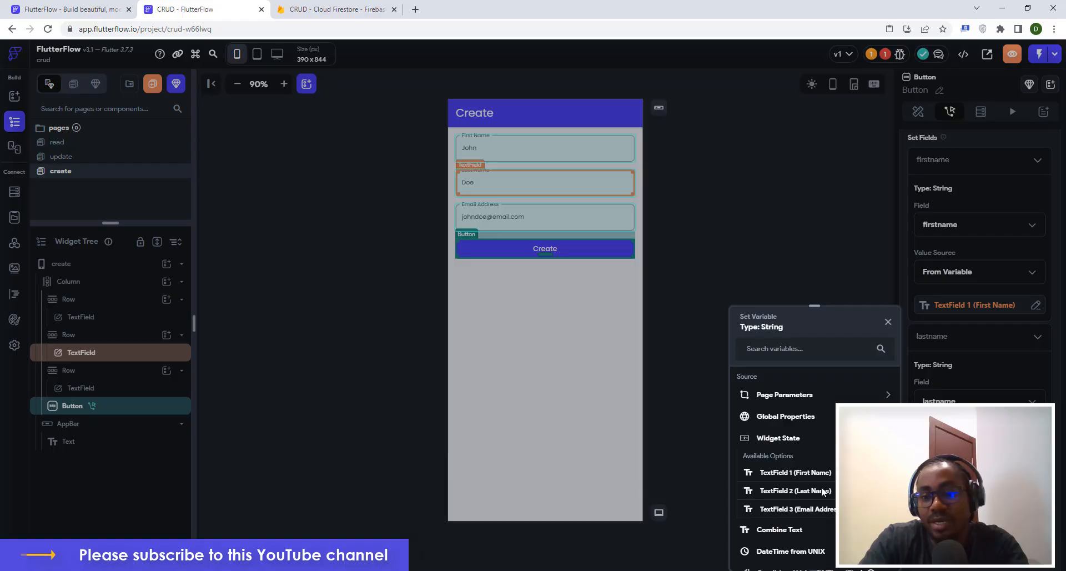
pyautogui.click(791, 492)
pyautogui.scroll(-2, 980, 278)
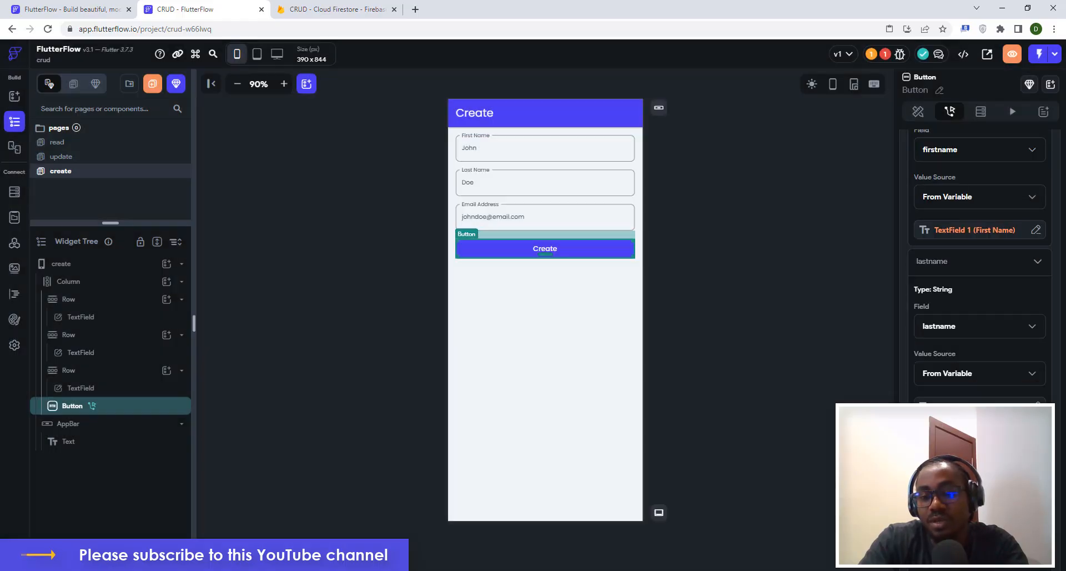
pyautogui.scroll(-3, 933, 387)
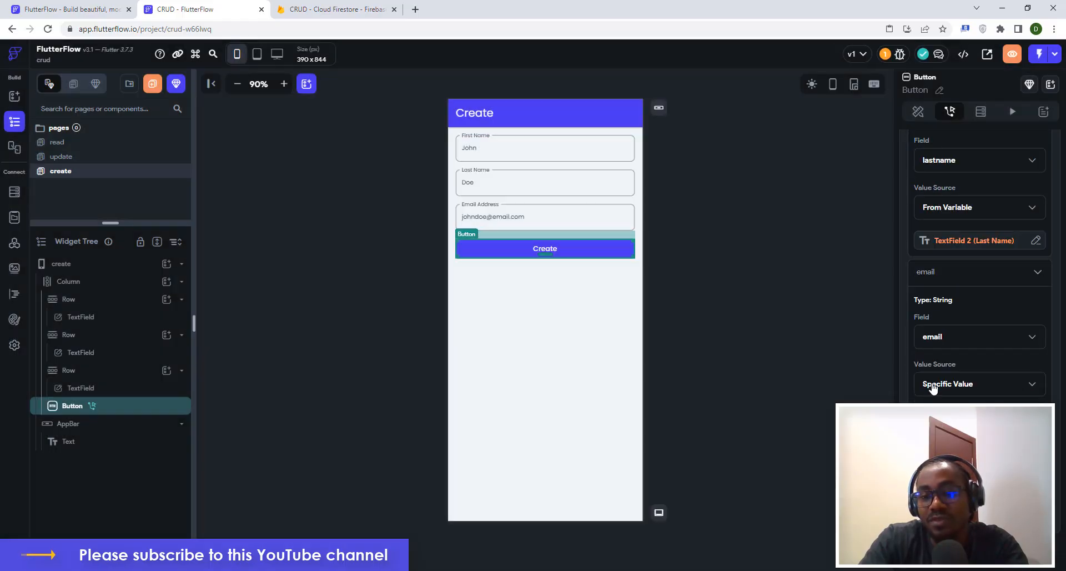
# Make email take its value from the Widget State variable TextField 3 (Email Address).
pyautogui.click(934, 388)
pyautogui.click(945, 411)
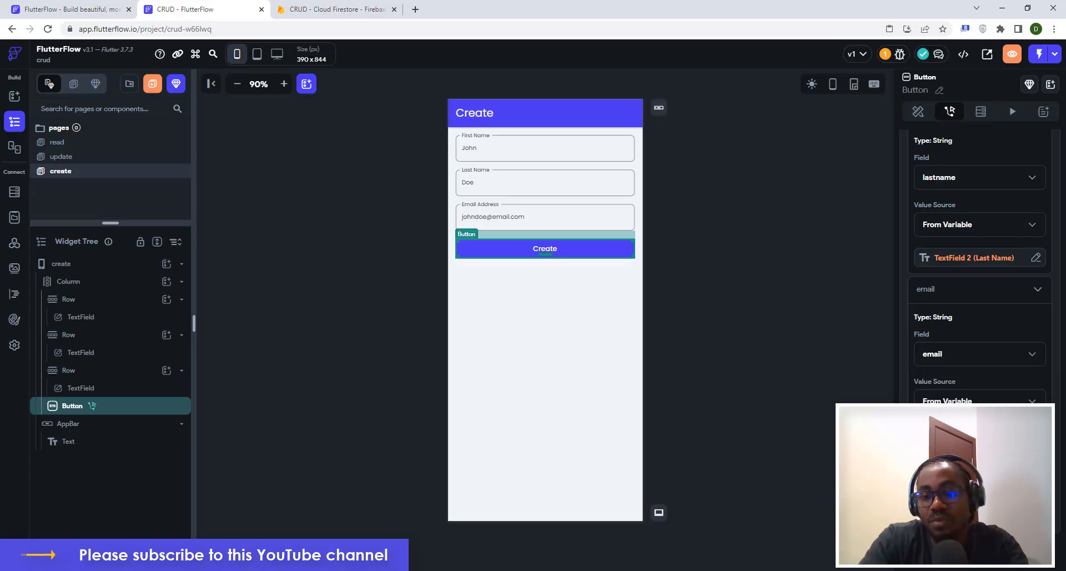
pyautogui.click(950, 434)
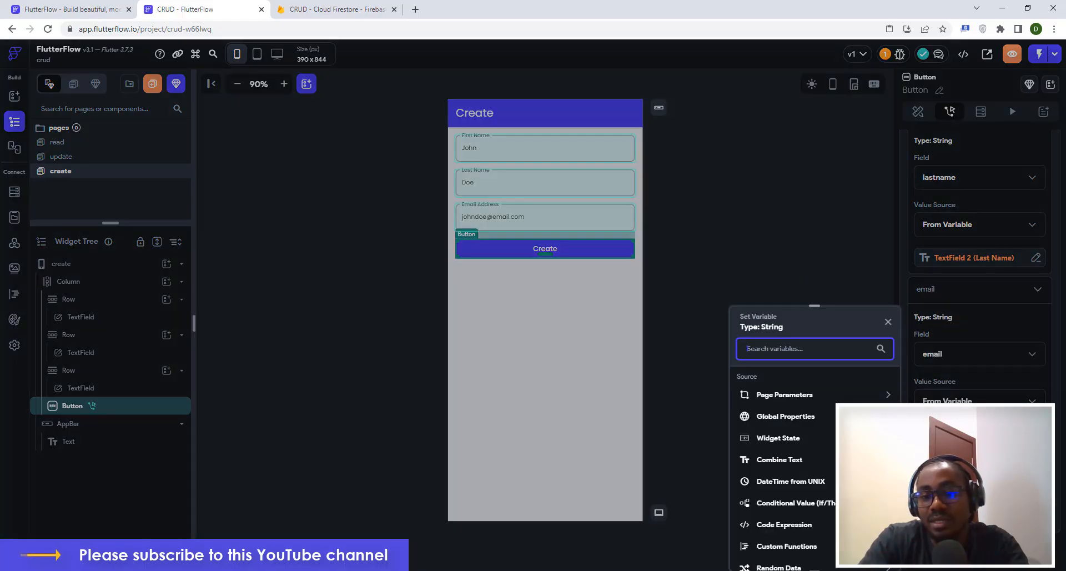
pyautogui.click(773, 439)
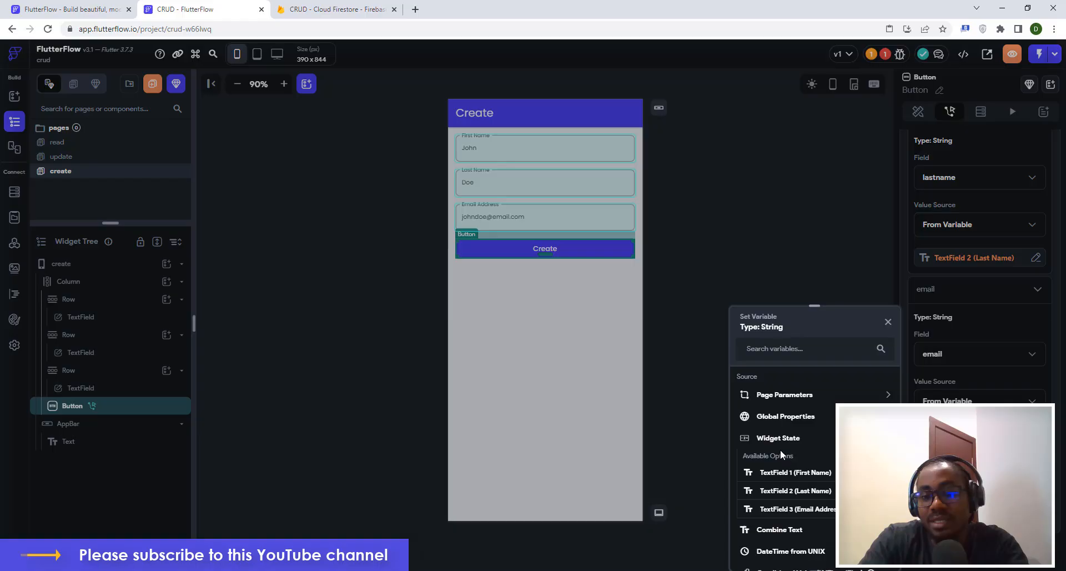
pyautogui.click(783, 510)
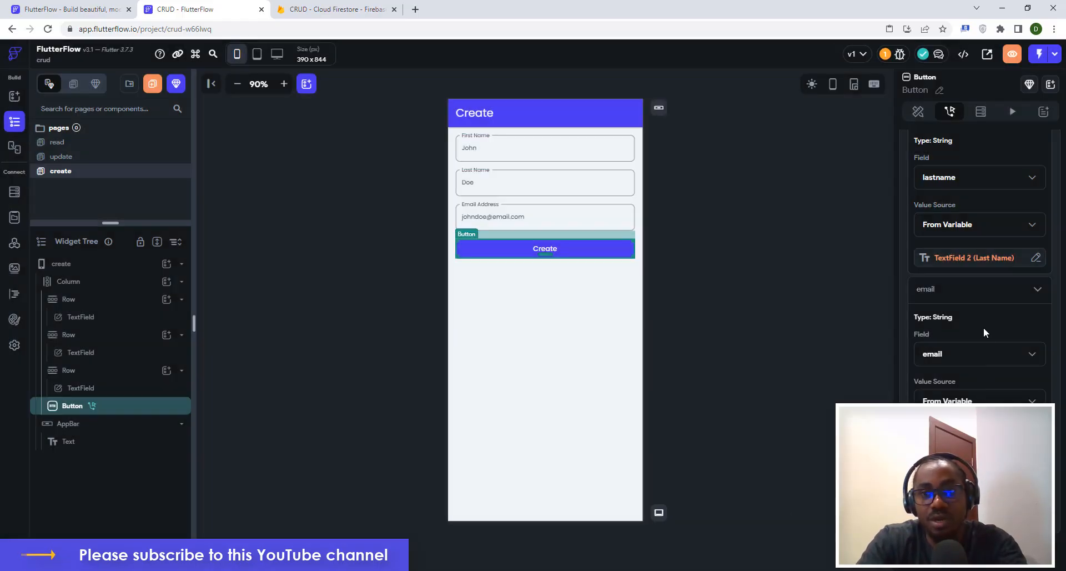
pyautogui.scroll(1, 984, 330)
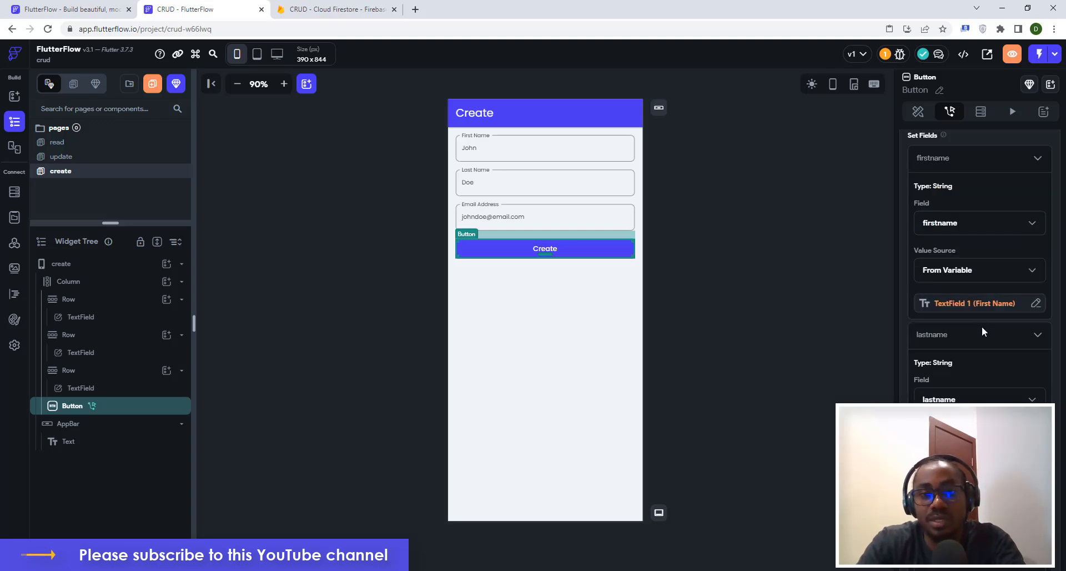
pyautogui.scroll(3, 983, 328)
pyautogui.scroll(3, 983, 333)
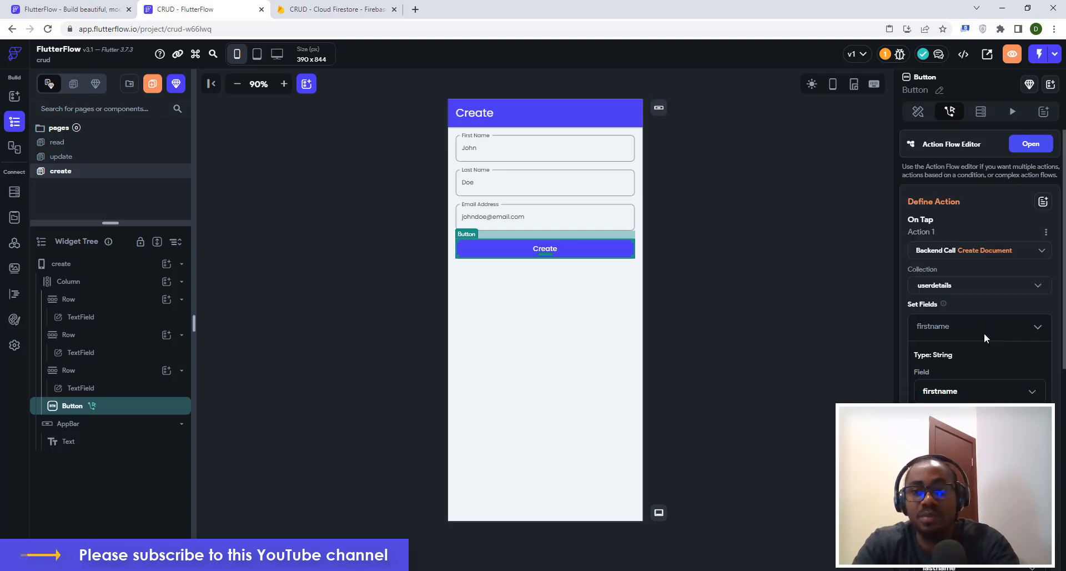
# Add a Show Snack Bar action after the Backend Call in the button's action flow.
pyautogui.click(1031, 146)
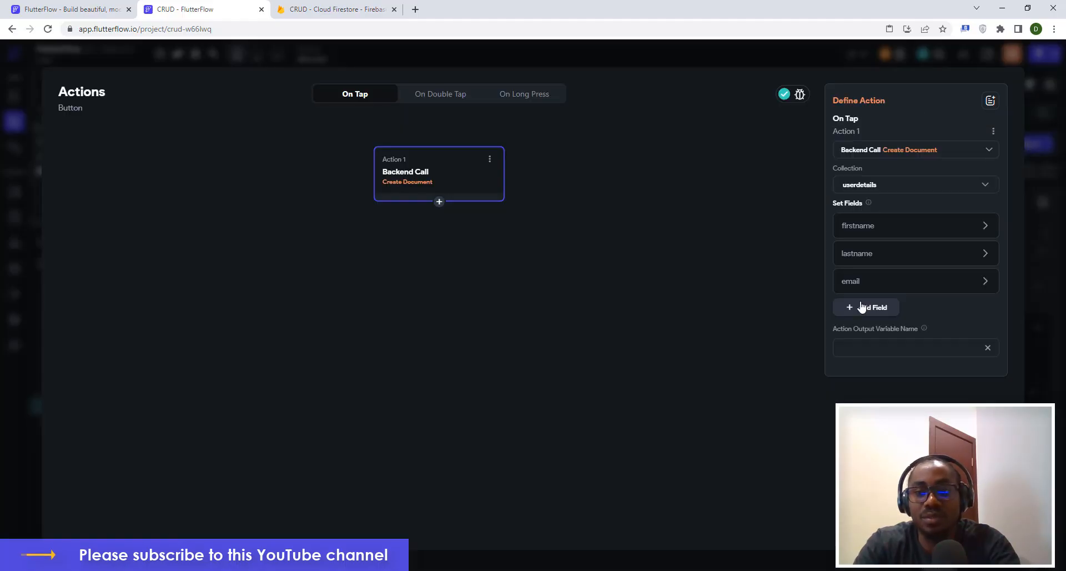
pyautogui.click(439, 202)
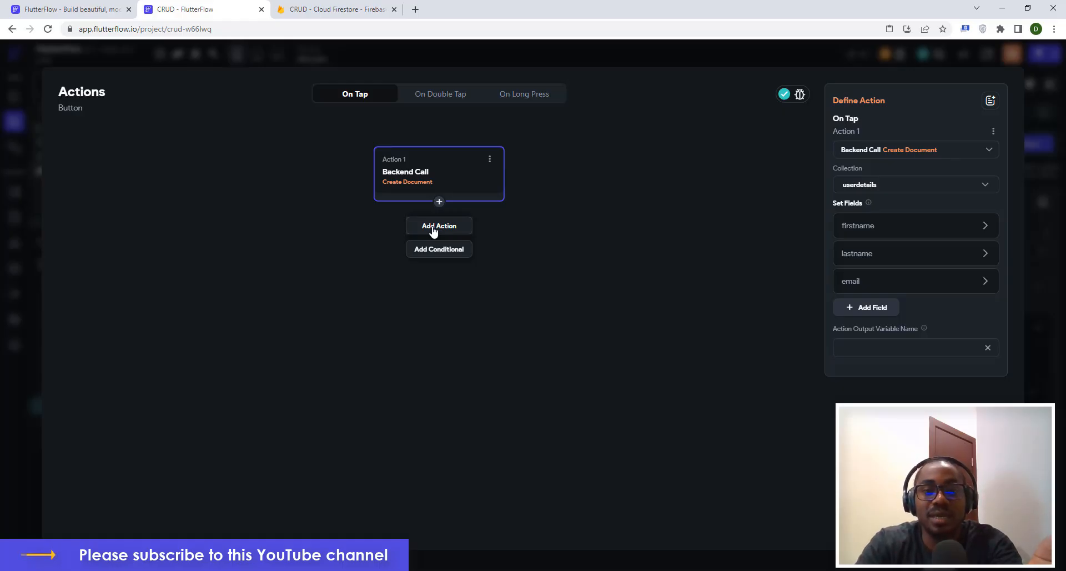
pyautogui.click(434, 232)
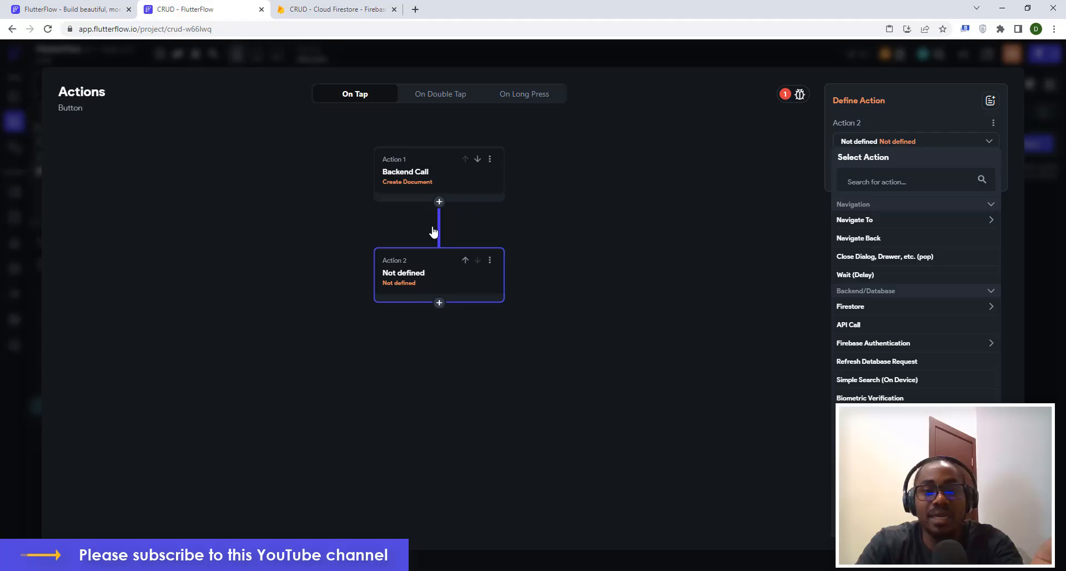
pyautogui.click(862, 181)
pyautogui.write('snack')
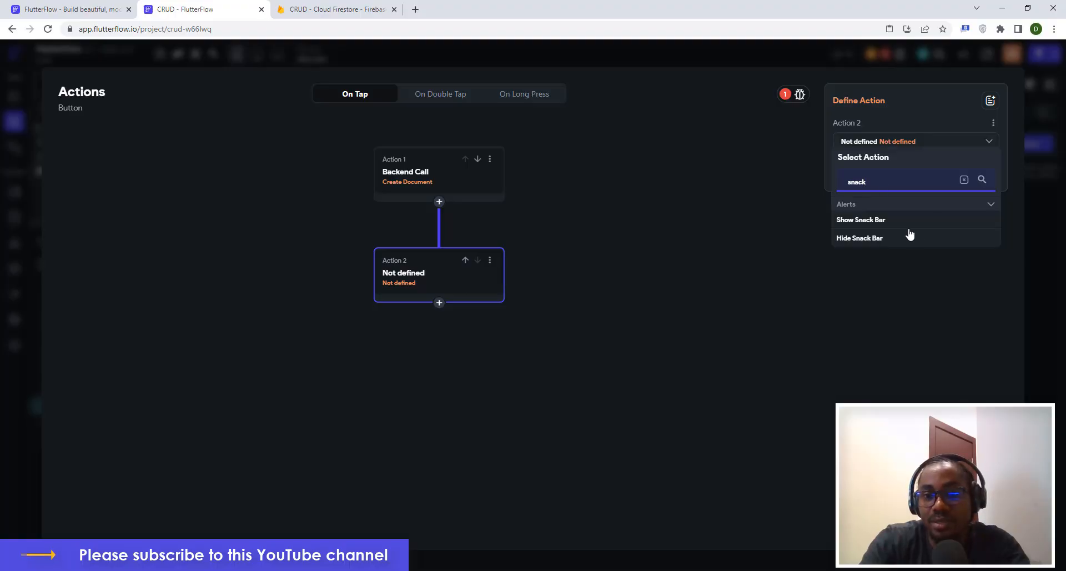
pyautogui.click(864, 221)
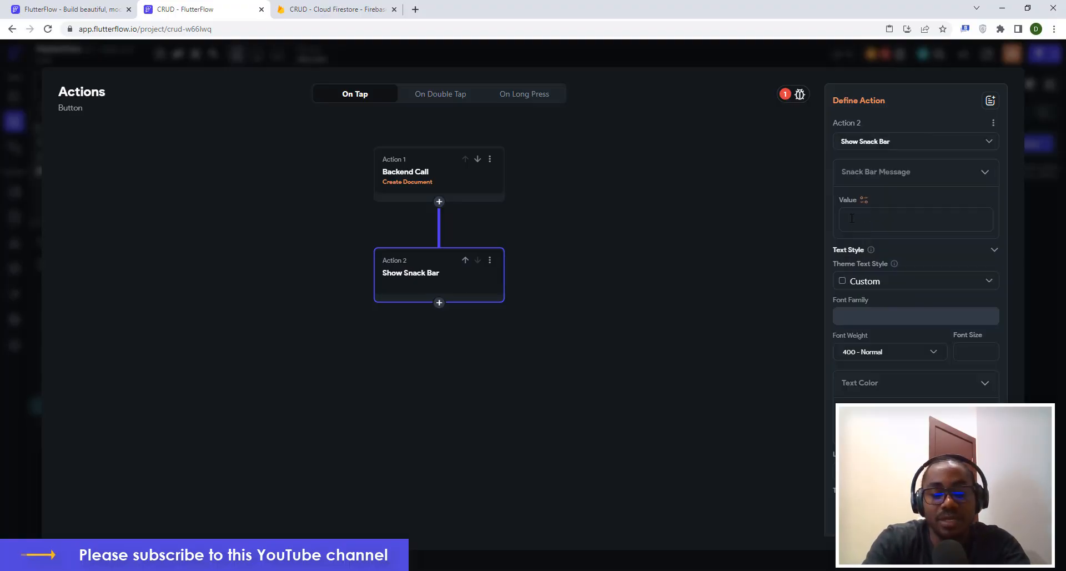
# Set the snack bar message to 'Document Successfully Created!'.
pyautogui.write('Create')
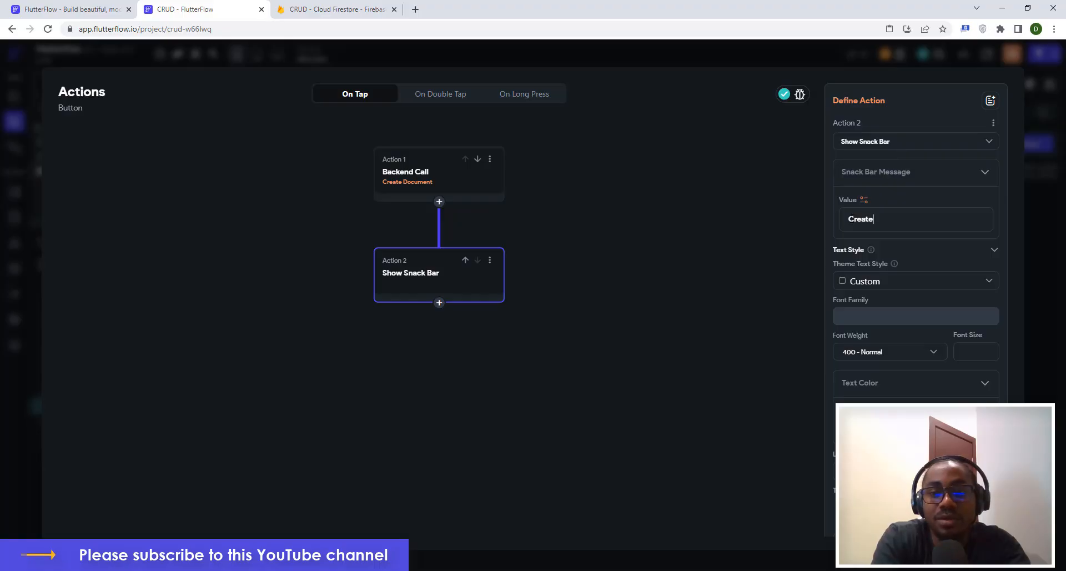
pyautogui.press('BackSpace')
pyautogui.press('BackSpace')
pyautogui.press('BackSpace')
pyautogui.press('BackSpace')
pyautogui.press('BackSpace')
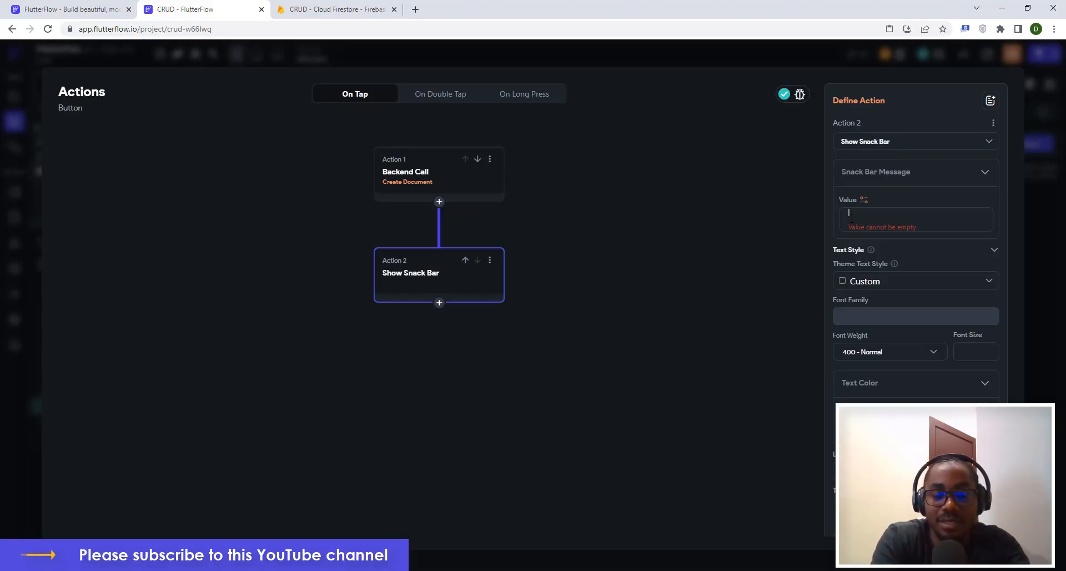
pyautogui.write('Docume')
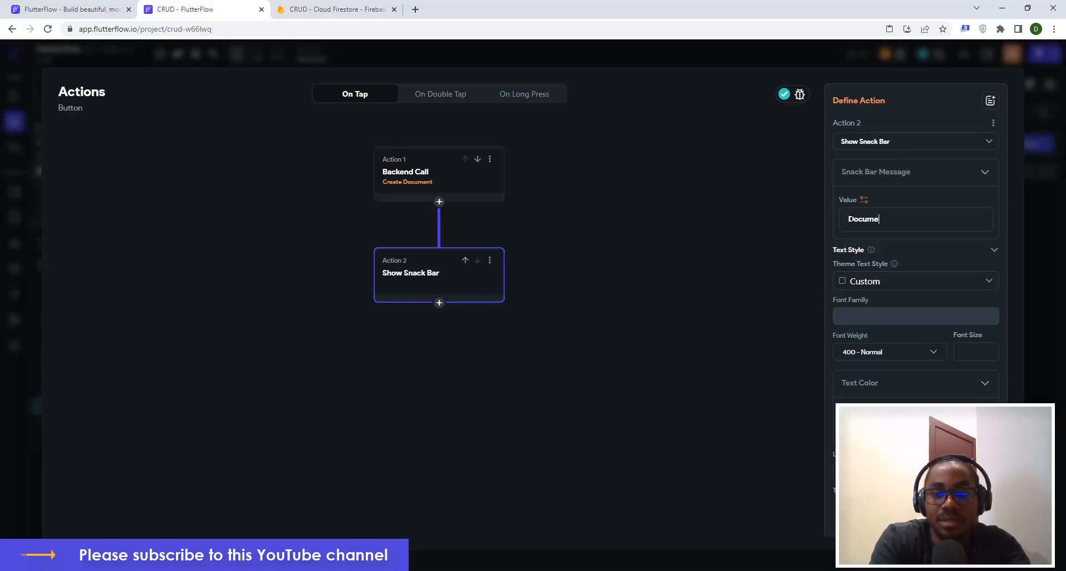
pyautogui.write('nt Su')
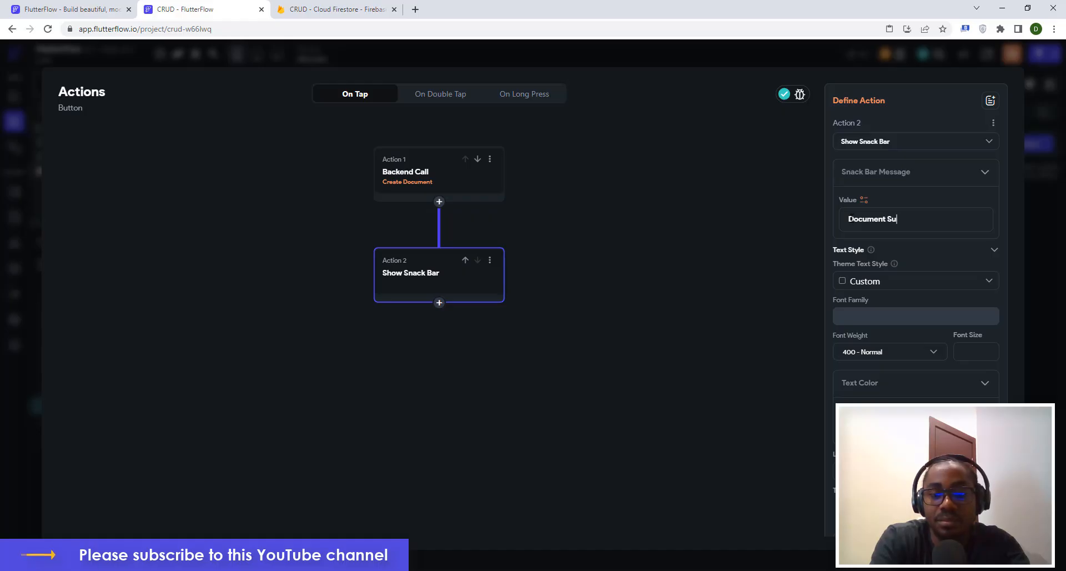
pyautogui.write('ccessfully')
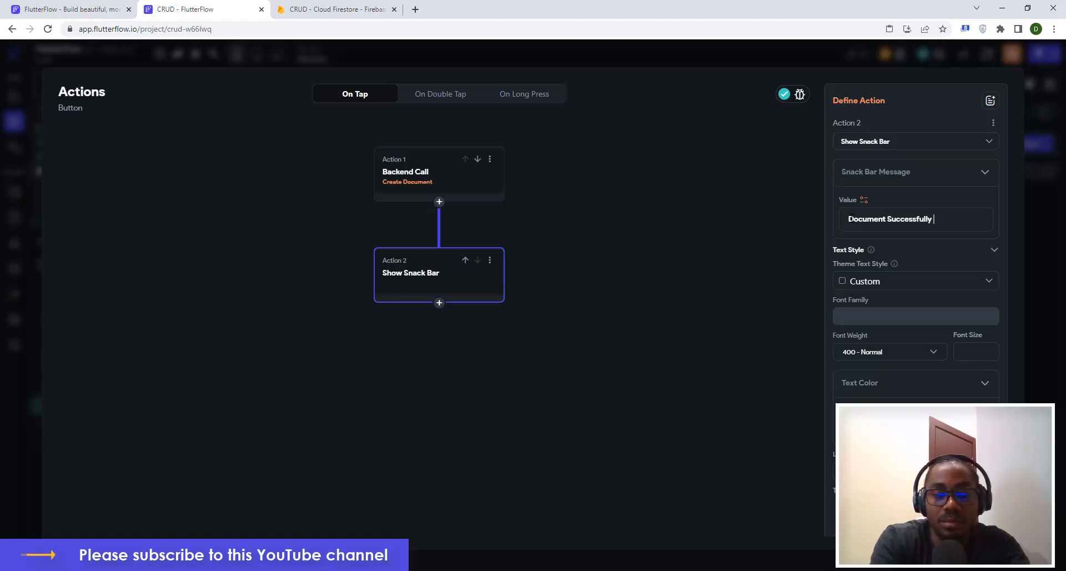
pyautogui.write(' Created!')
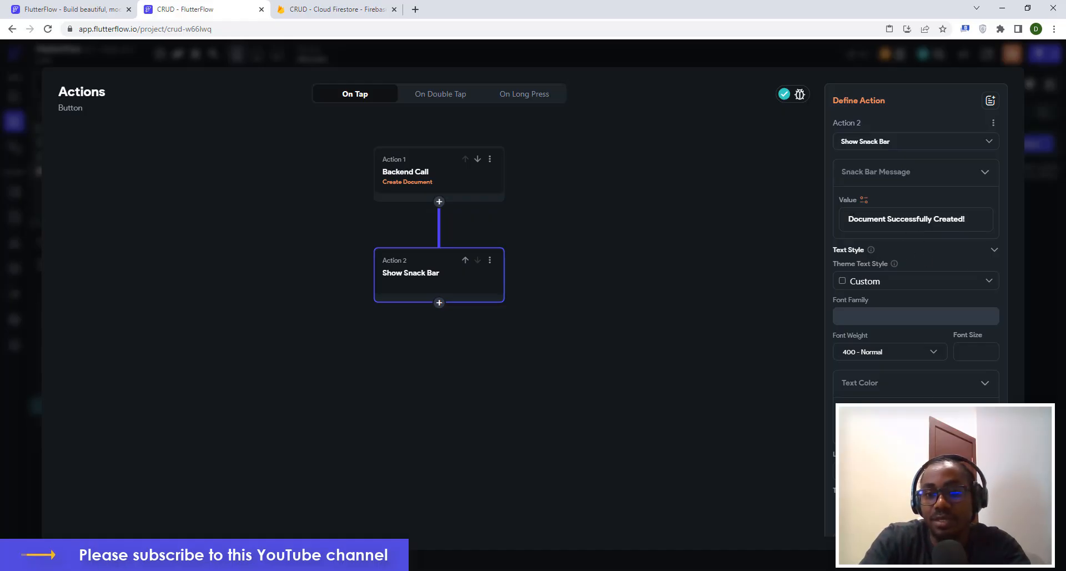
pyautogui.click(1046, 231)
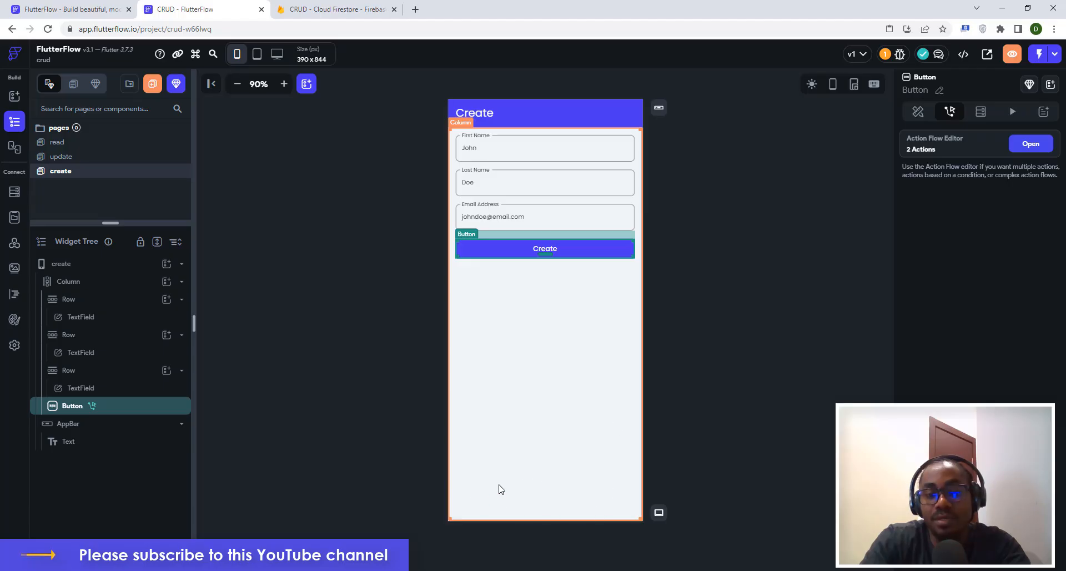
# Start a Test Mode run of the app and return to the create page editor.
pyautogui.click(757, 340)
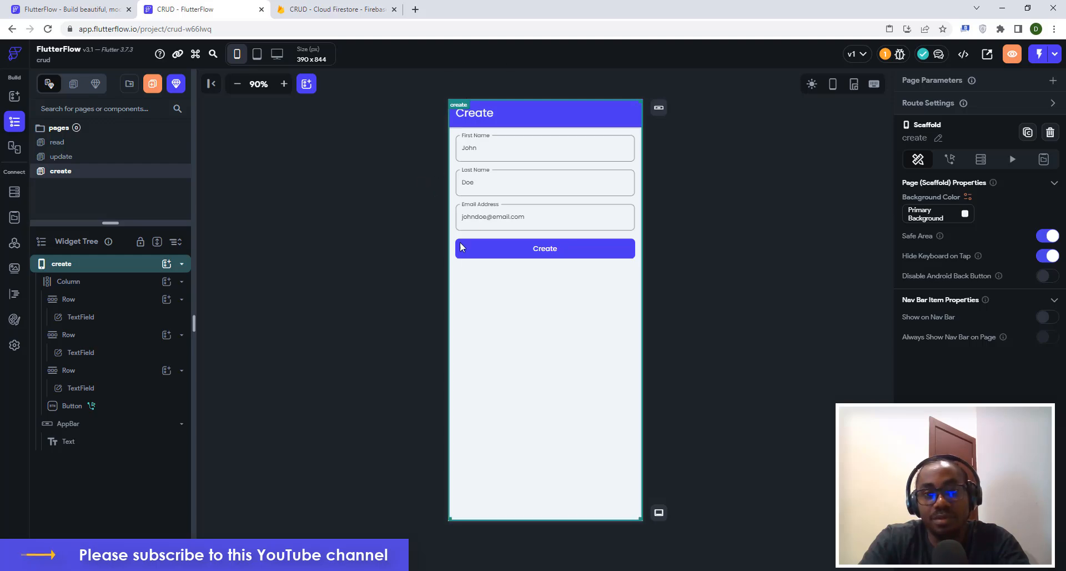
pyautogui.click(1055, 55)
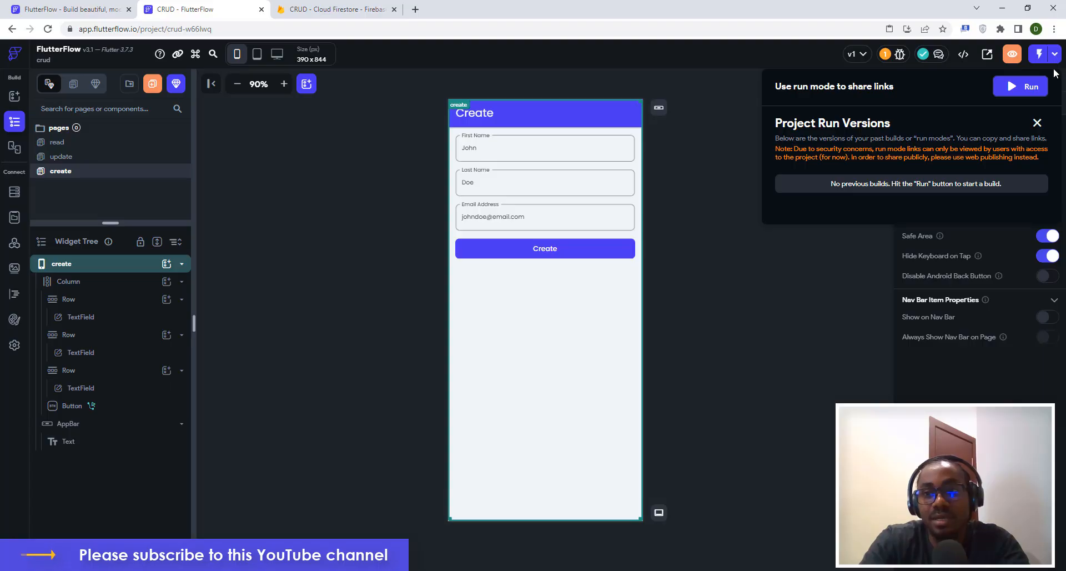
pyautogui.click(1024, 87)
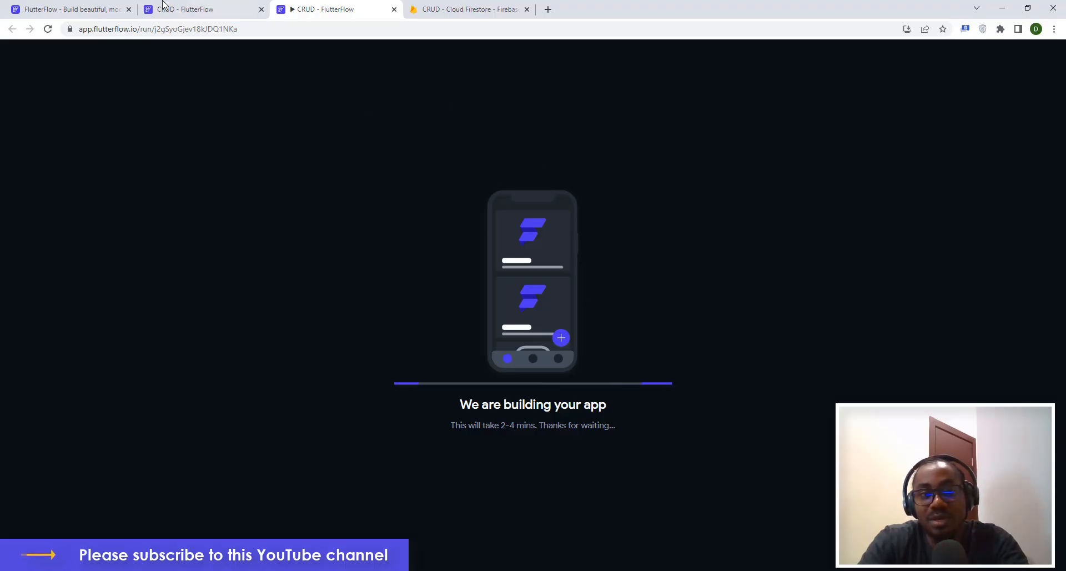
pyautogui.click(186, 9)
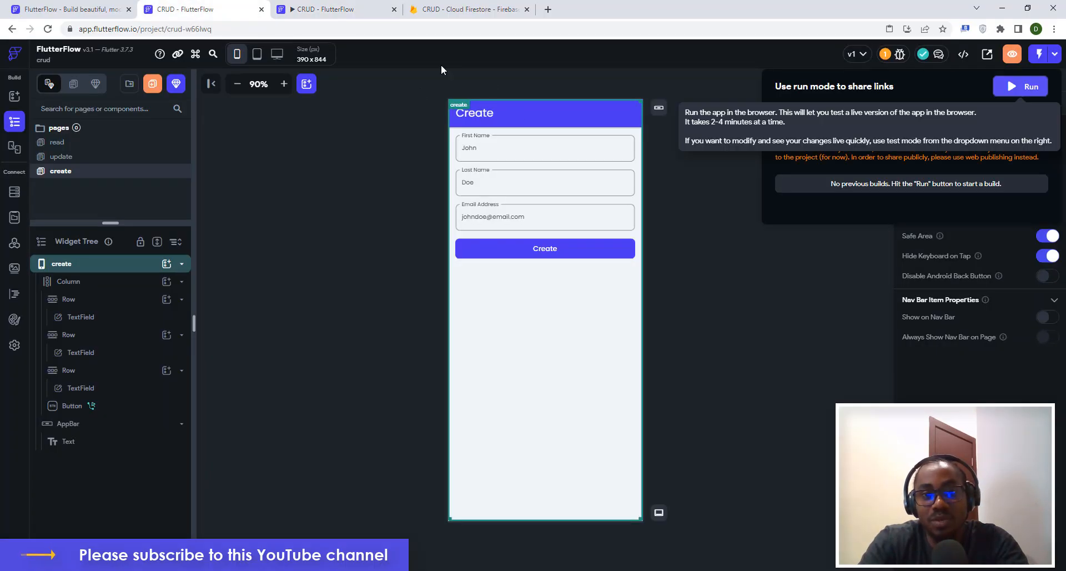
pyautogui.click(732, 225)
pyautogui.click(306, 6)
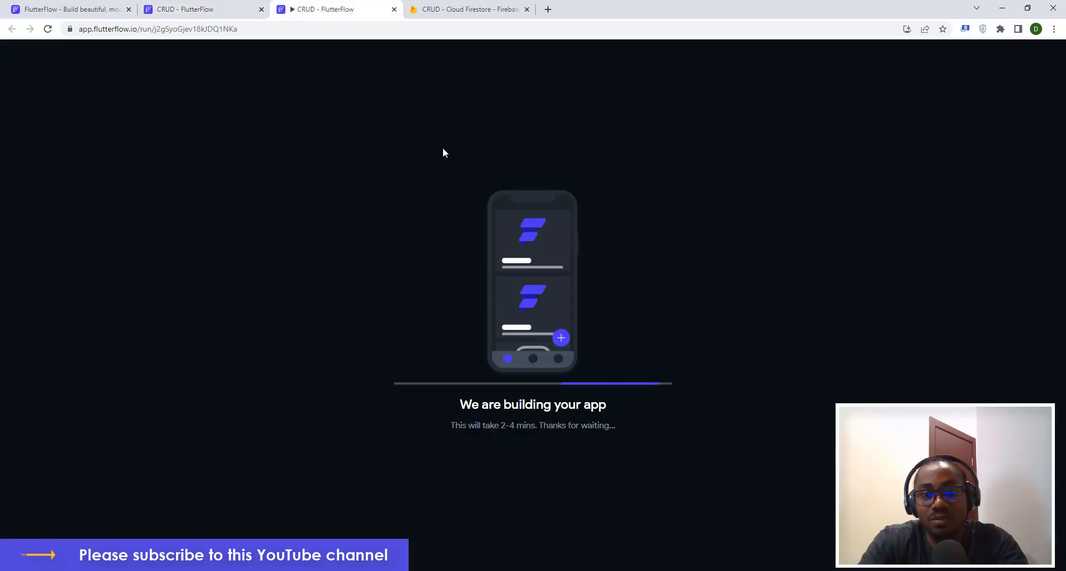
pyautogui.click(214, 12)
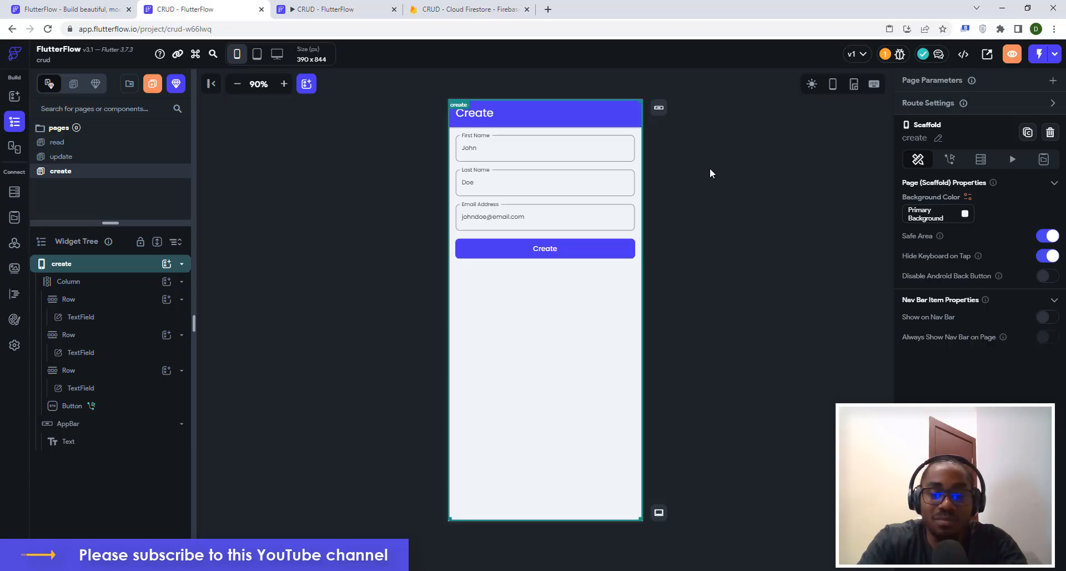
pyautogui.click(387, 236)
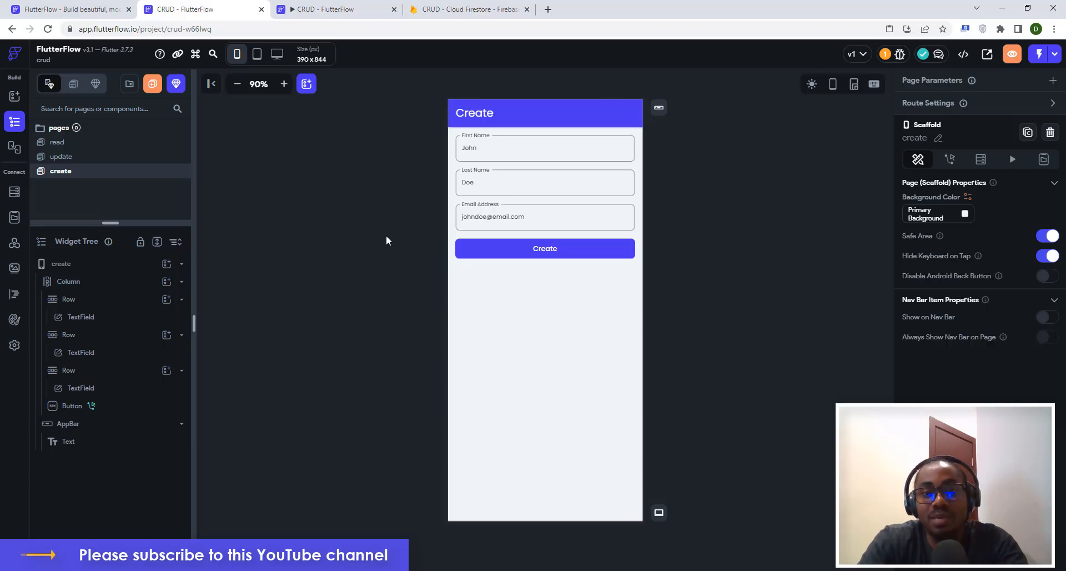
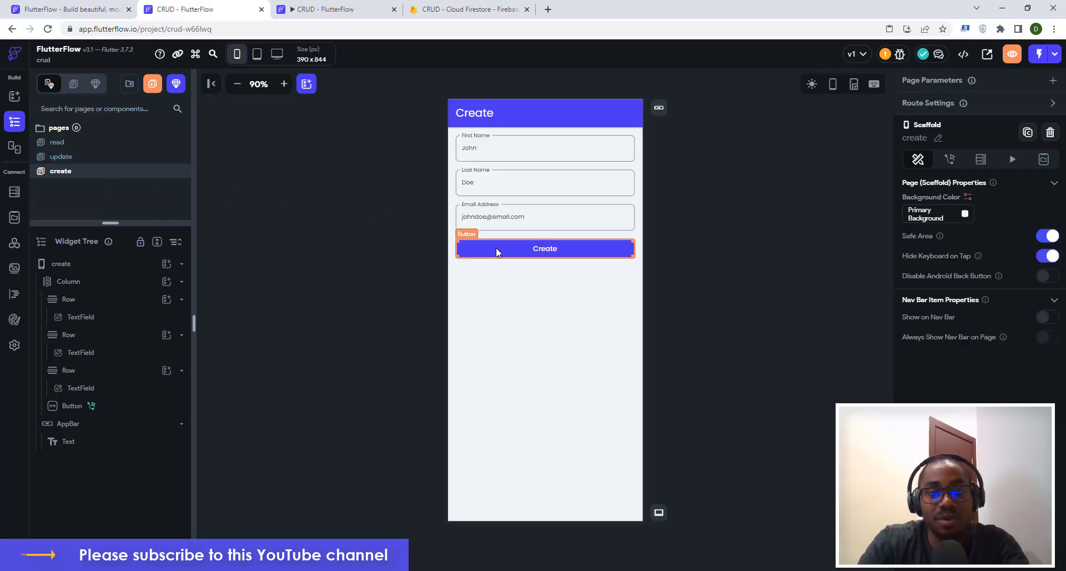
# Add a 100%-width button below Create and label it 'See Created documents'.
pyautogui.click(458, 279)
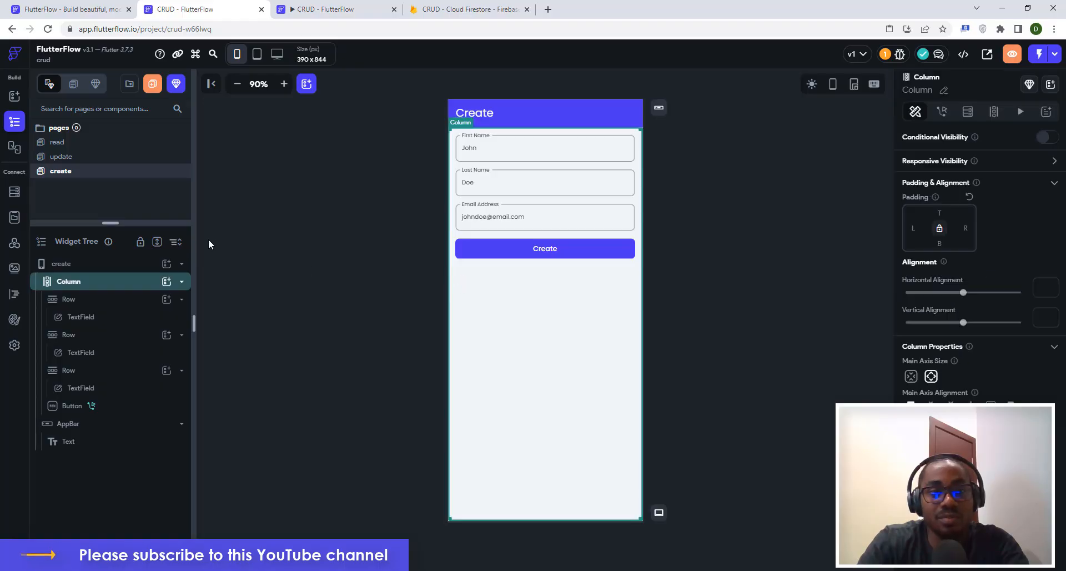
pyautogui.click(167, 281)
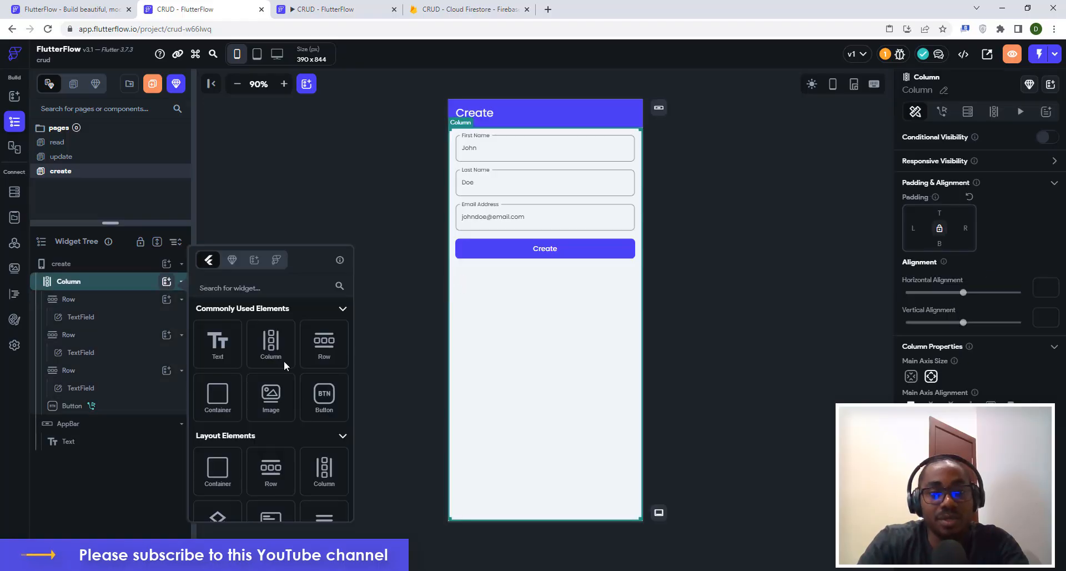
pyautogui.click(324, 396)
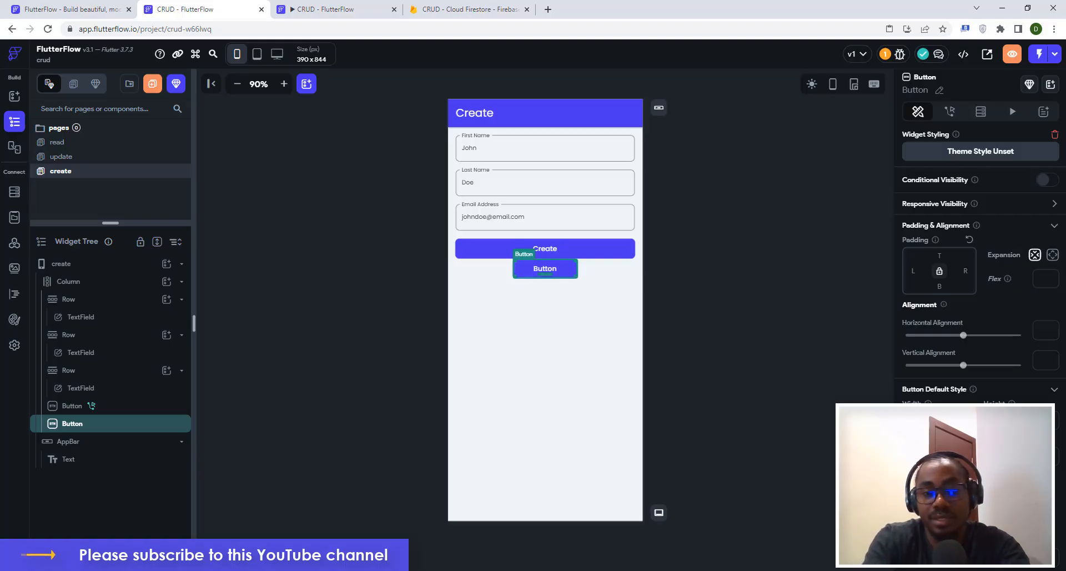
pyautogui.write('100')
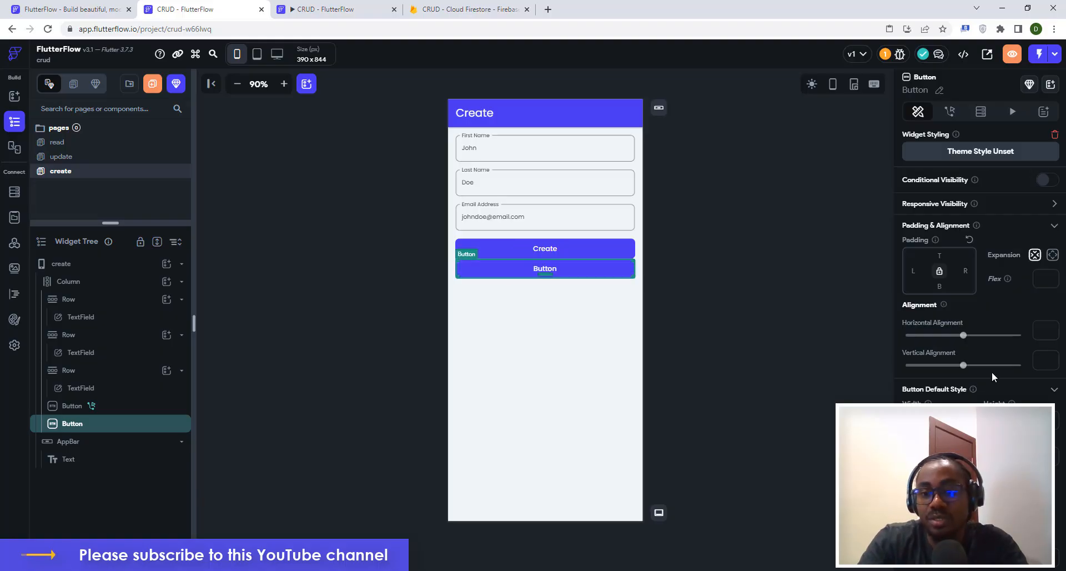
pyautogui.scroll(-1, 992, 371)
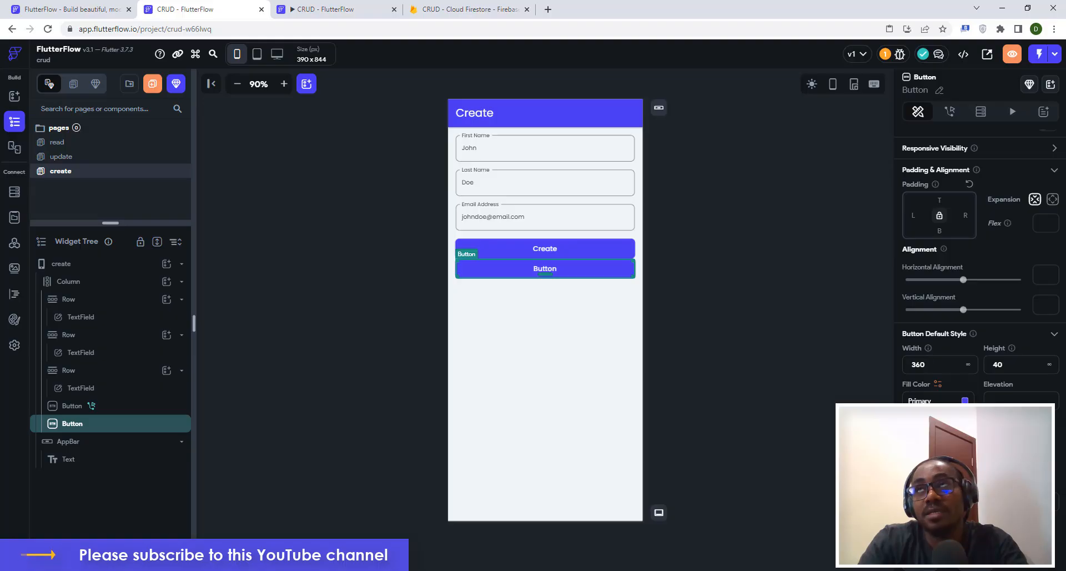
pyautogui.scroll(-1, 1005, 384)
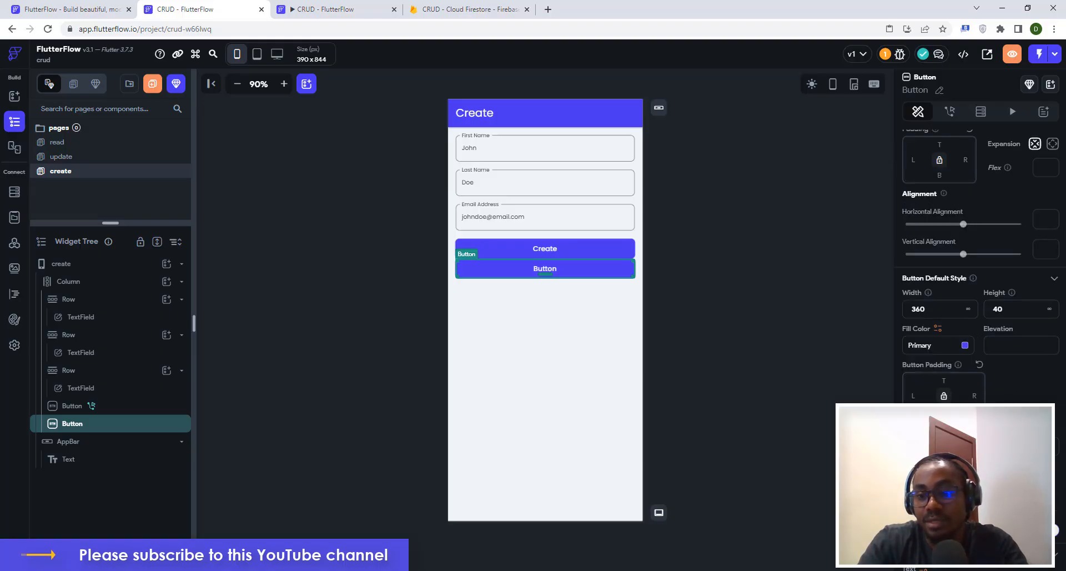
pyautogui.scroll(-1, 938, 261)
pyautogui.click(936, 253)
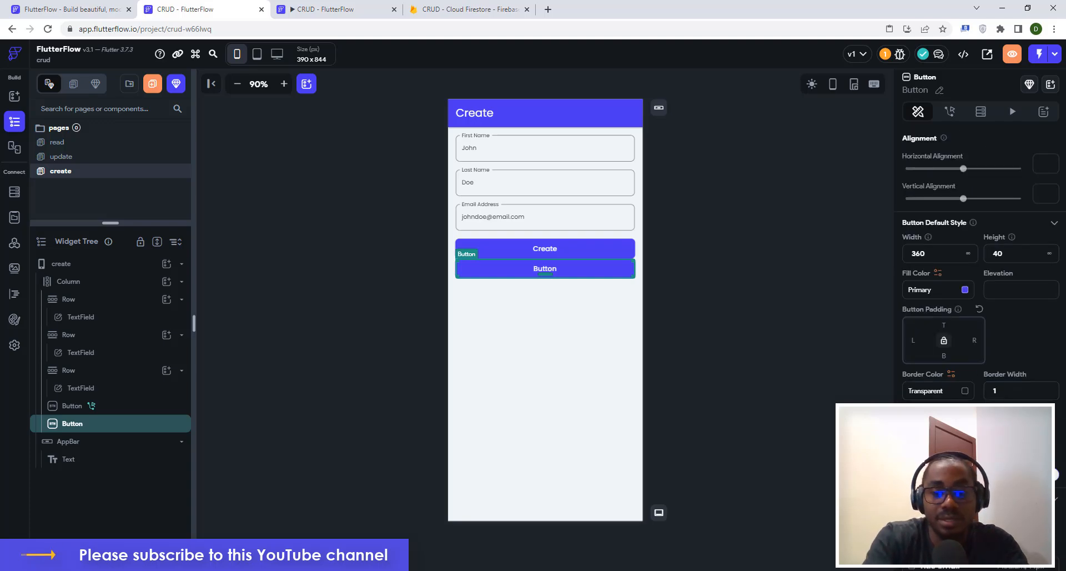
pyautogui.write('See')
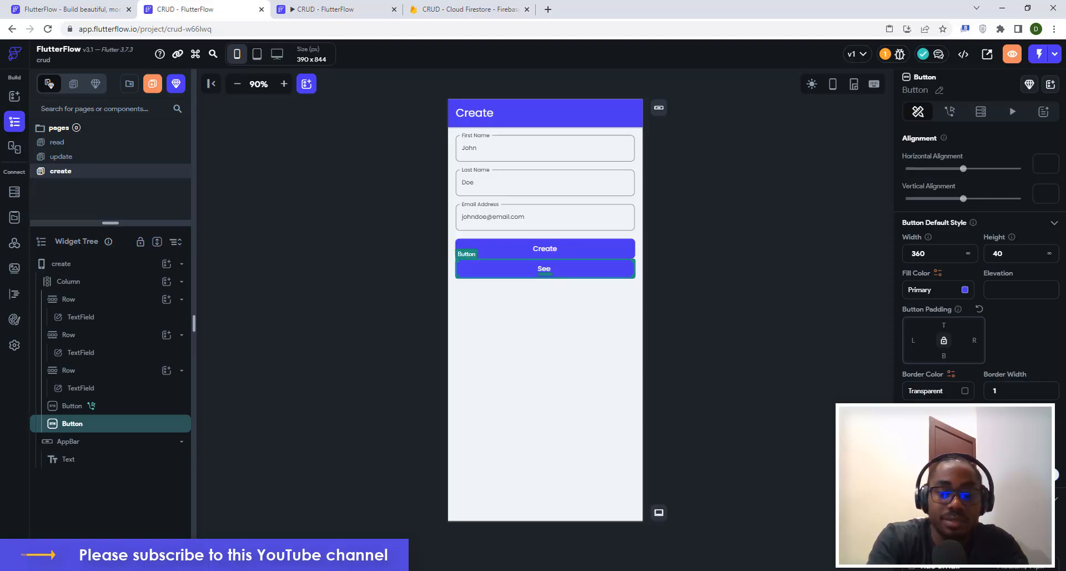
pyautogui.write(' Crea')
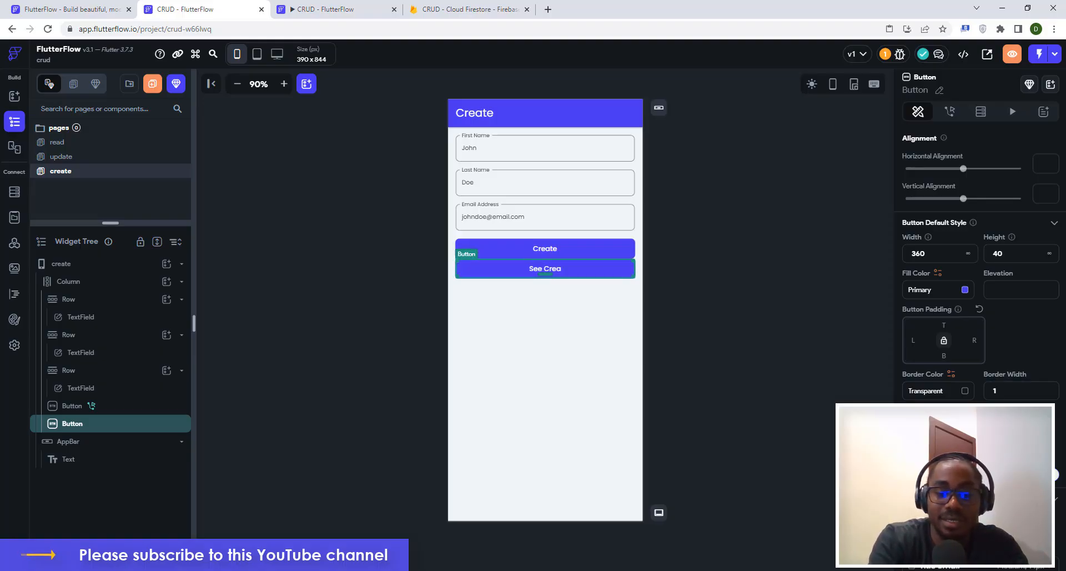
pyautogui.write('ted doc')
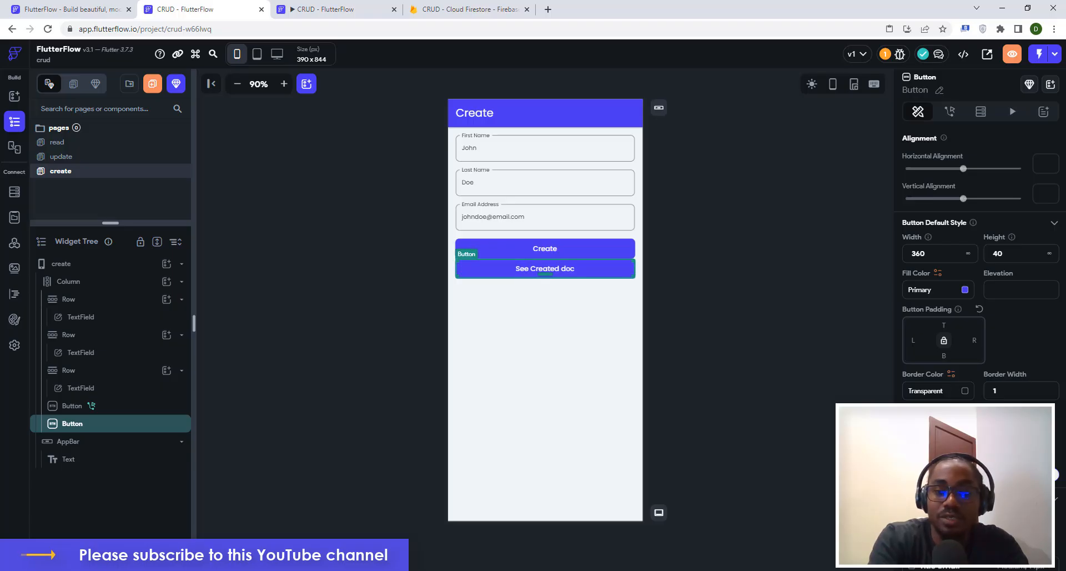
pyautogui.write('ument')
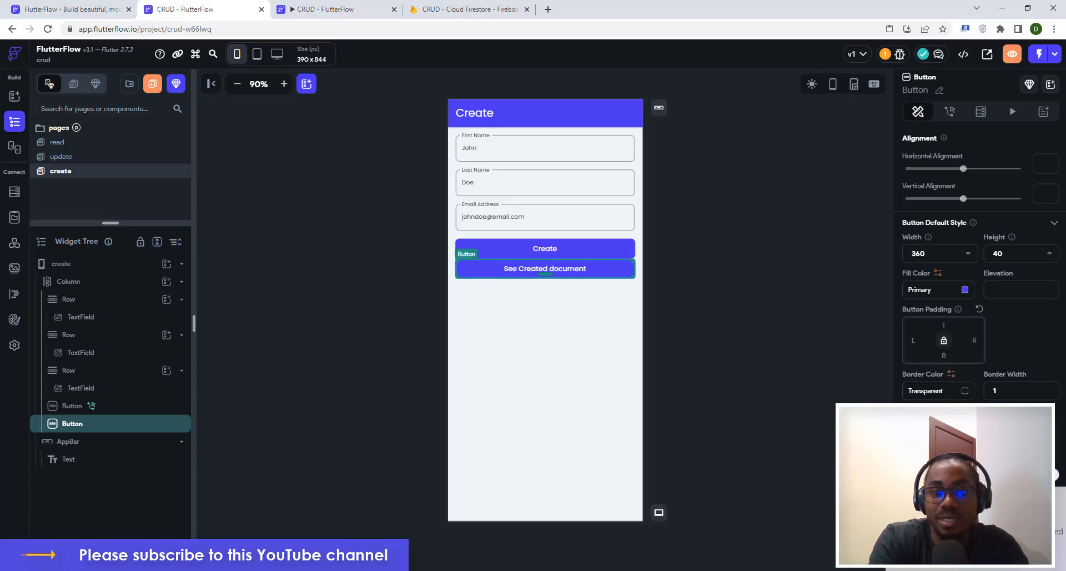
pyautogui.write('s')
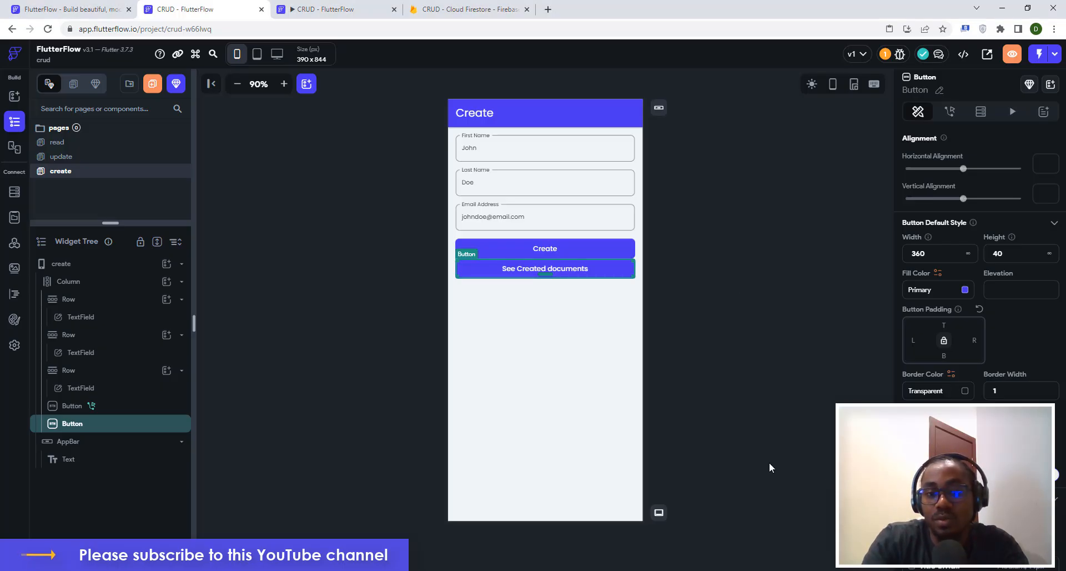
# Give the See Created documents button a near-white fill colour.
pyautogui.scroll(-3, 980, 277)
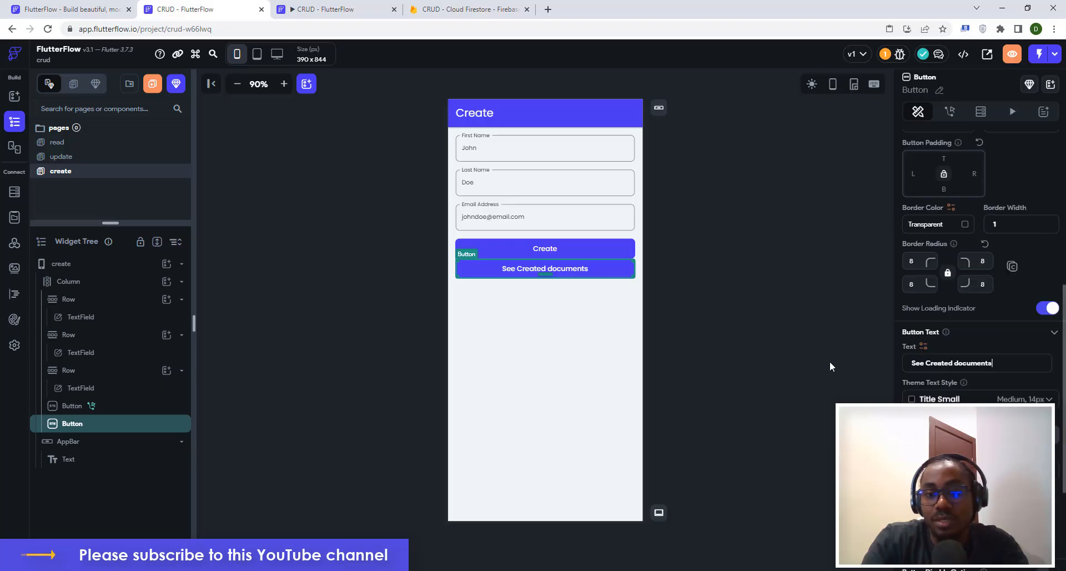
pyautogui.scroll(4, 966, 300)
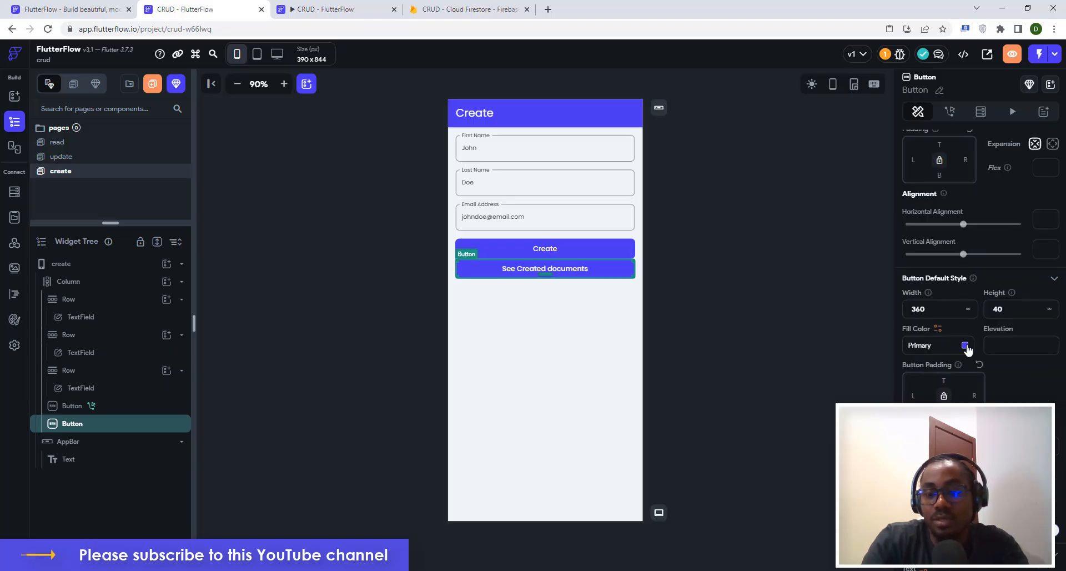
pyautogui.click(964, 346)
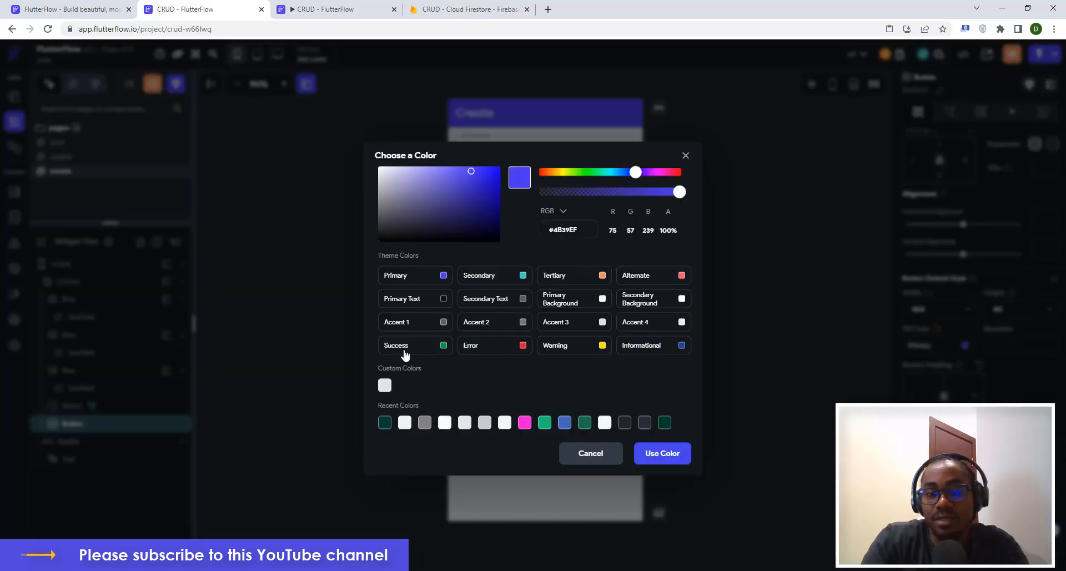
pyautogui.click(444, 424)
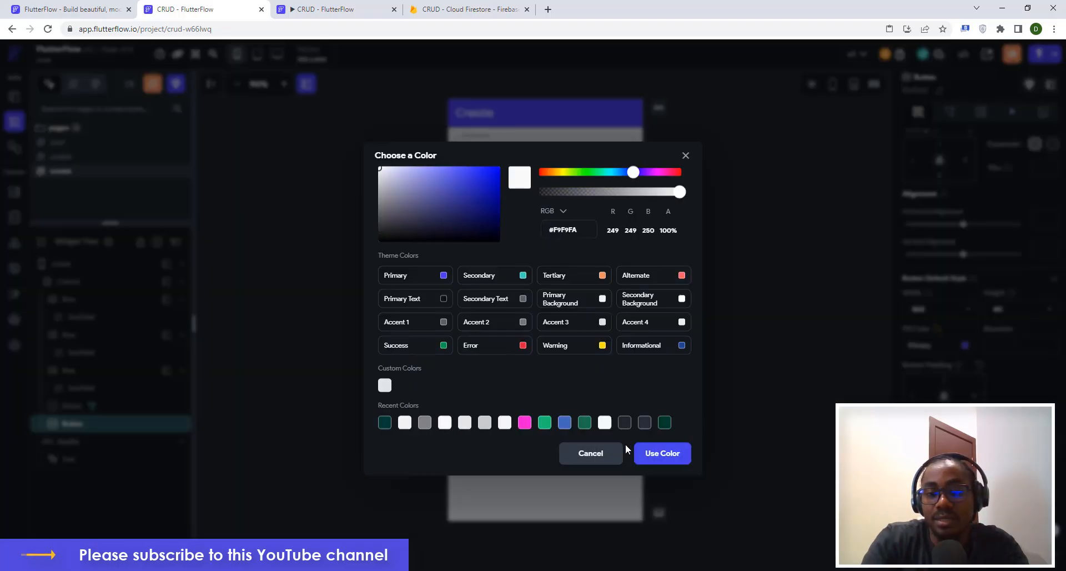
pyautogui.click(655, 453)
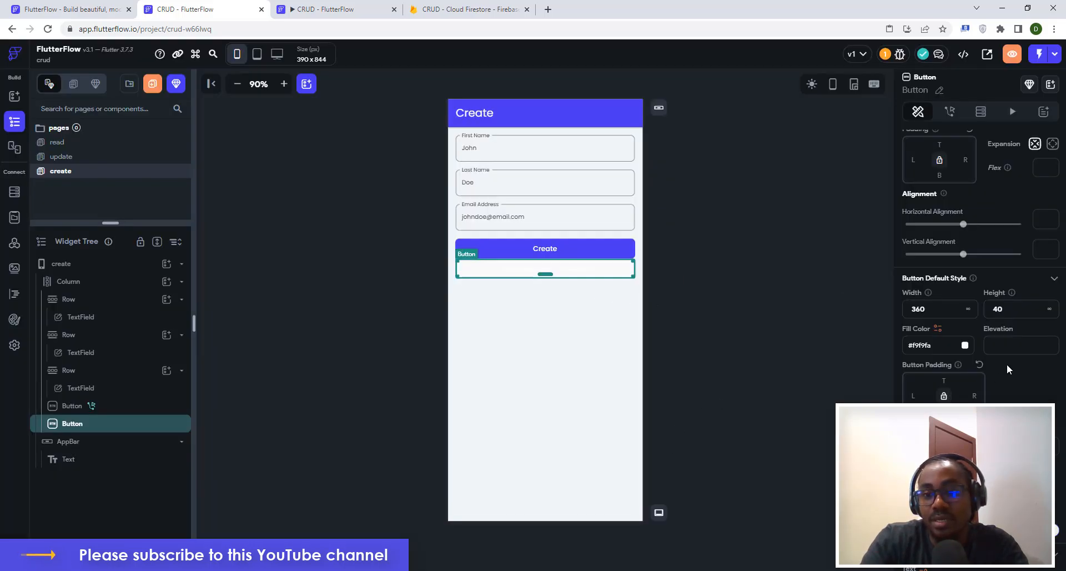
# Set the button's border colour to the Primary theme colour.
pyautogui.scroll(-6, 1007, 364)
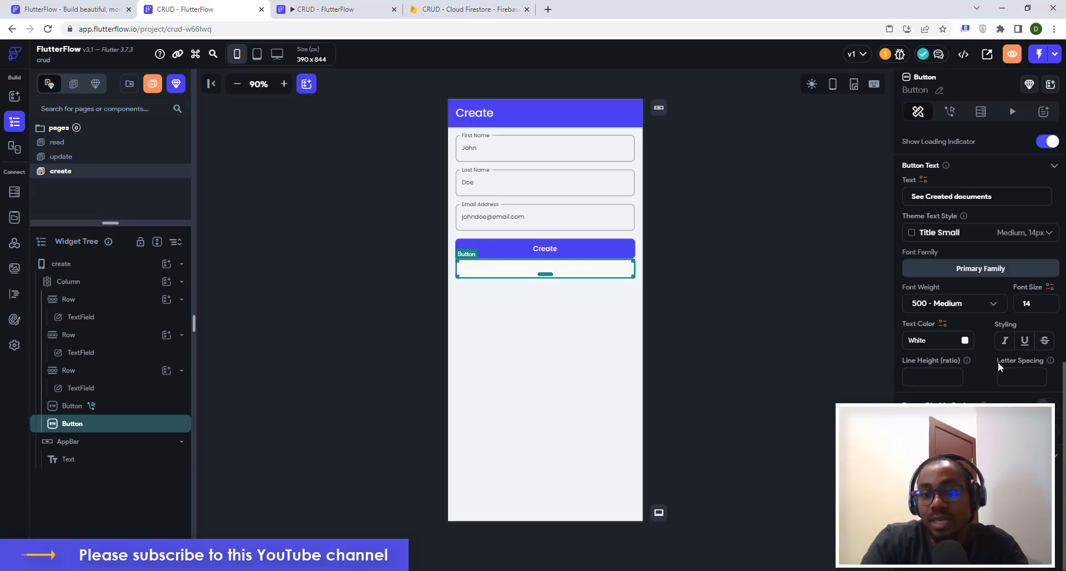
pyautogui.scroll(-1, 989, 376)
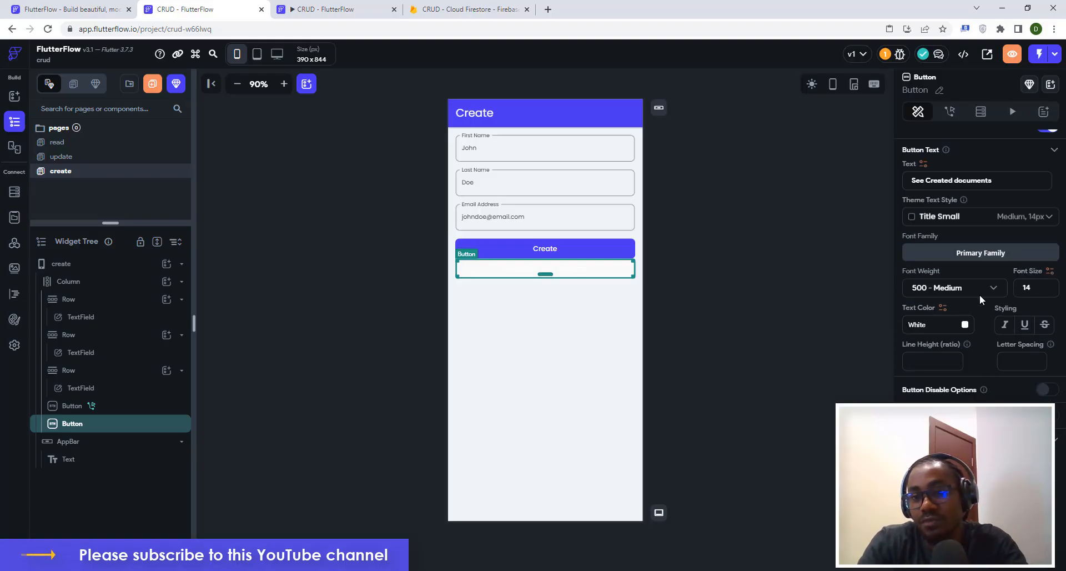
pyautogui.scroll(4, 981, 293)
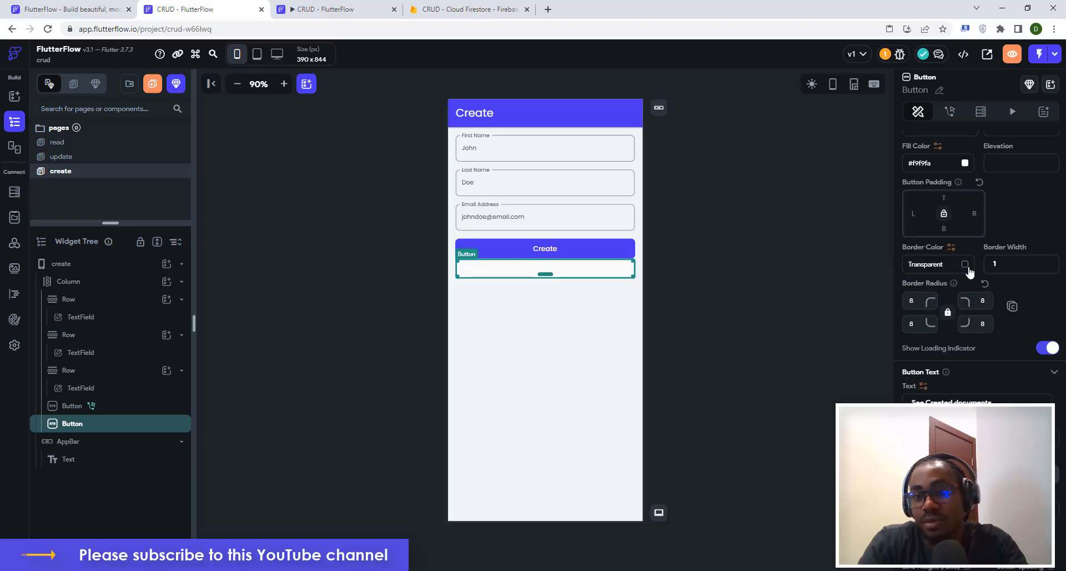
pyautogui.click(965, 265)
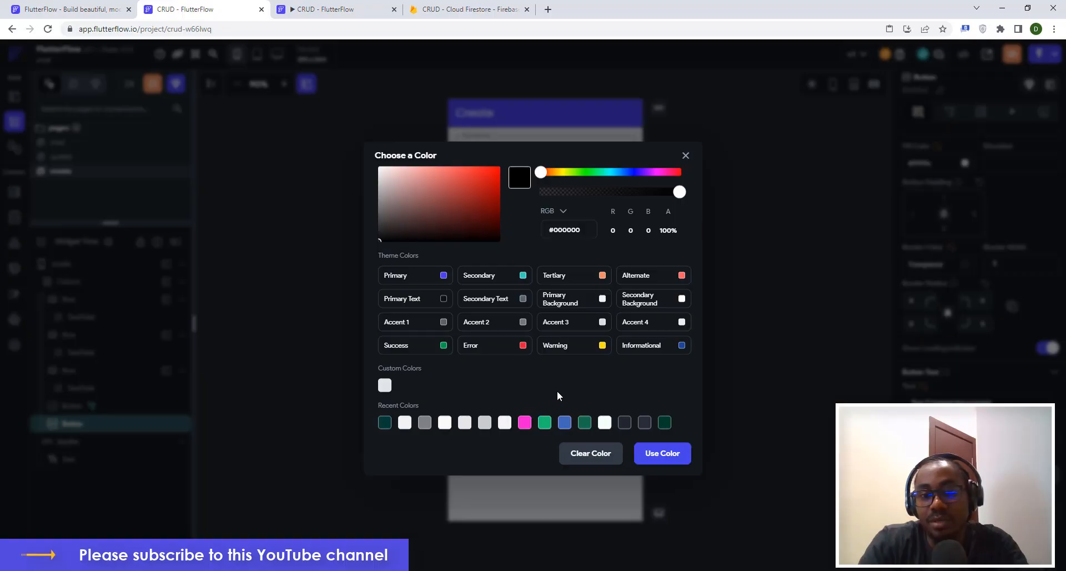
pyautogui.click(440, 281)
pyautogui.click(659, 448)
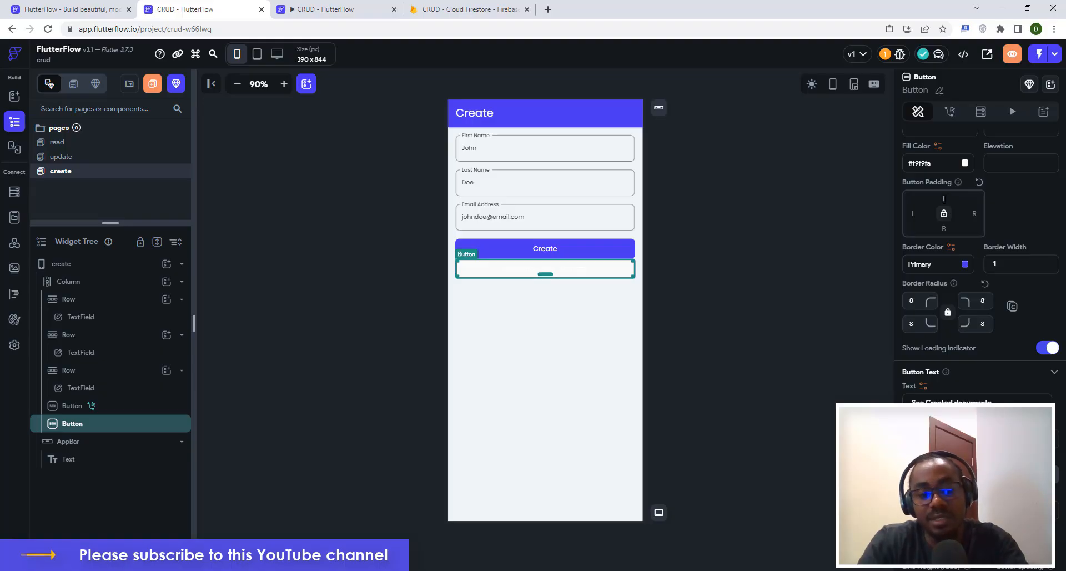
# Set the button's inner padding values to 16.
pyautogui.click(943, 198)
pyautogui.write('16')
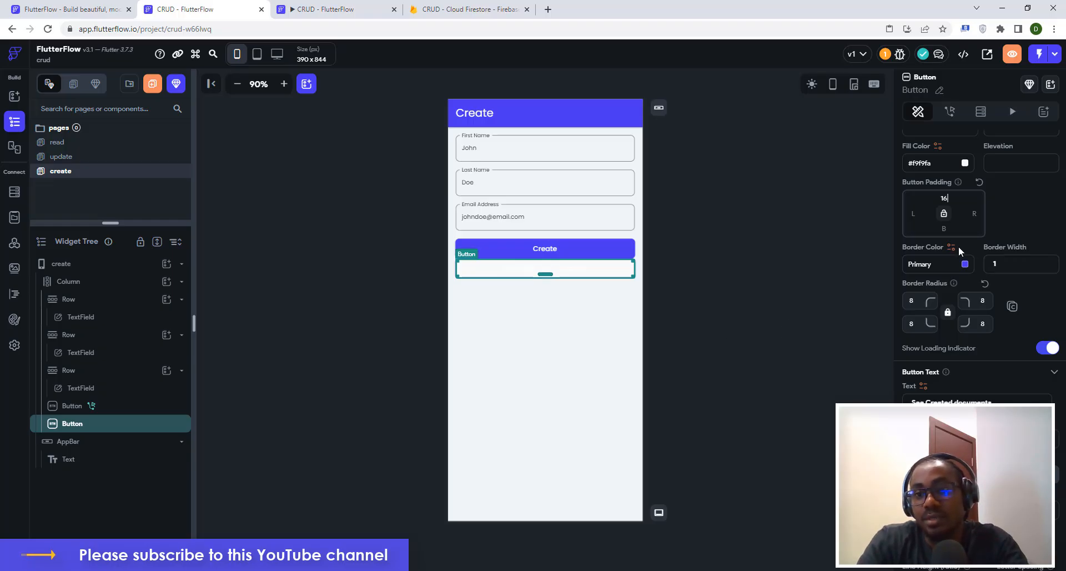
pyautogui.scroll(5, 958, 248)
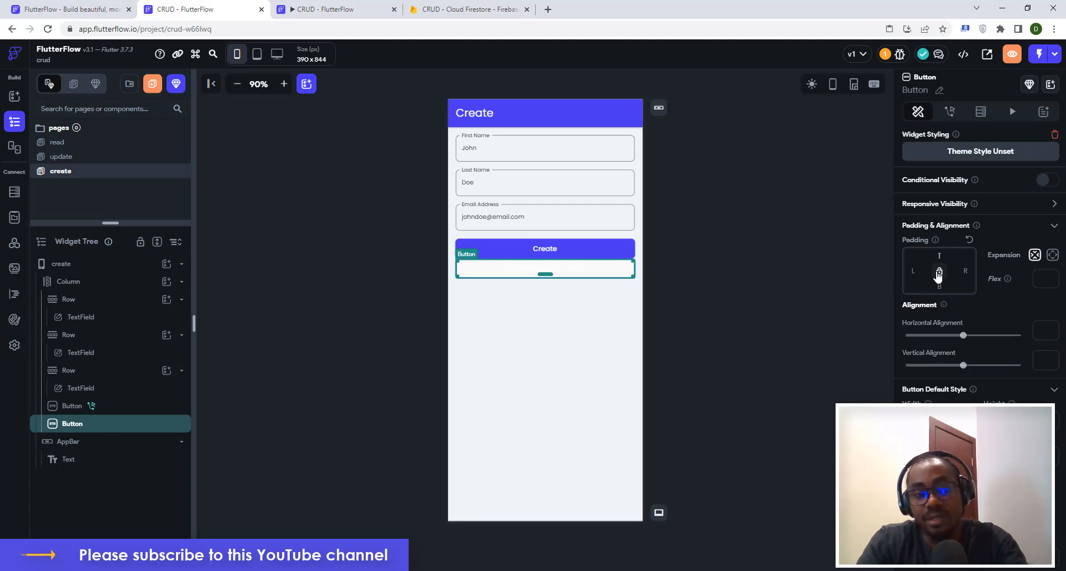
pyautogui.write('16')
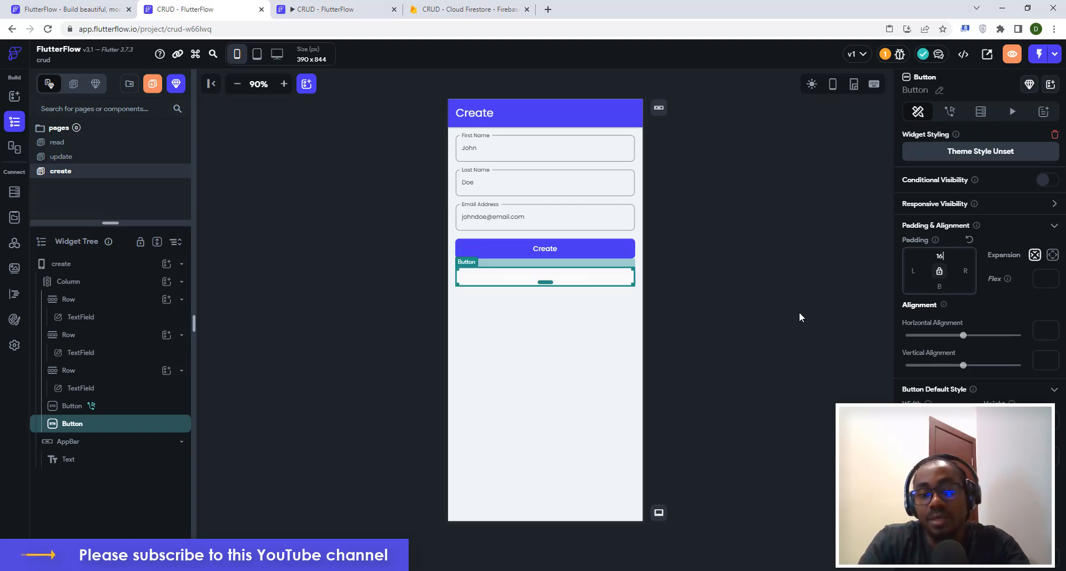
# Make the button's label text Primary-coloured.
pyautogui.click(797, 315)
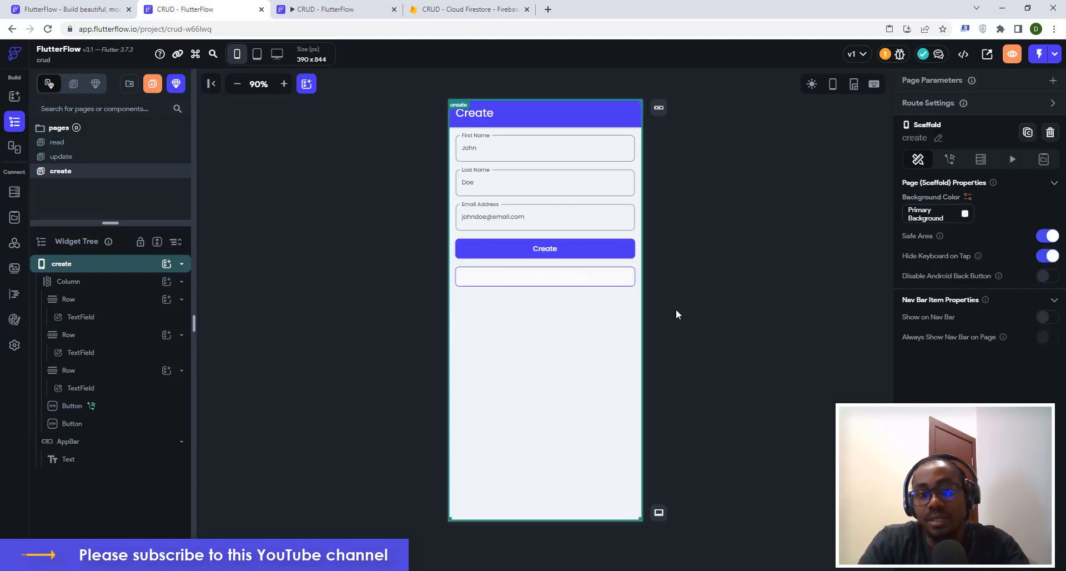
pyautogui.click(572, 281)
pyautogui.scroll(-6, 985, 355)
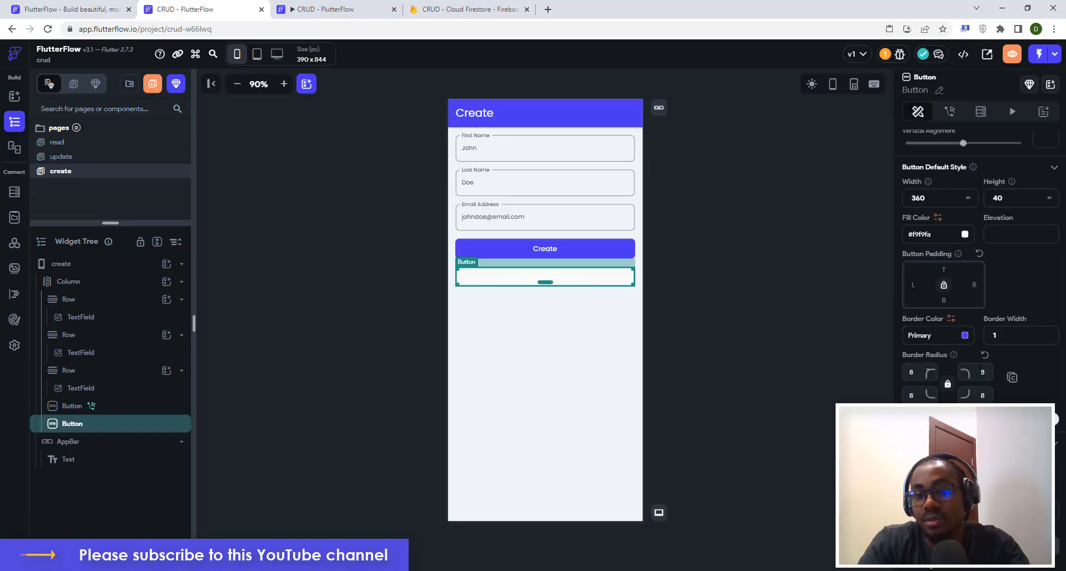
pyautogui.scroll(-2, 981, 249)
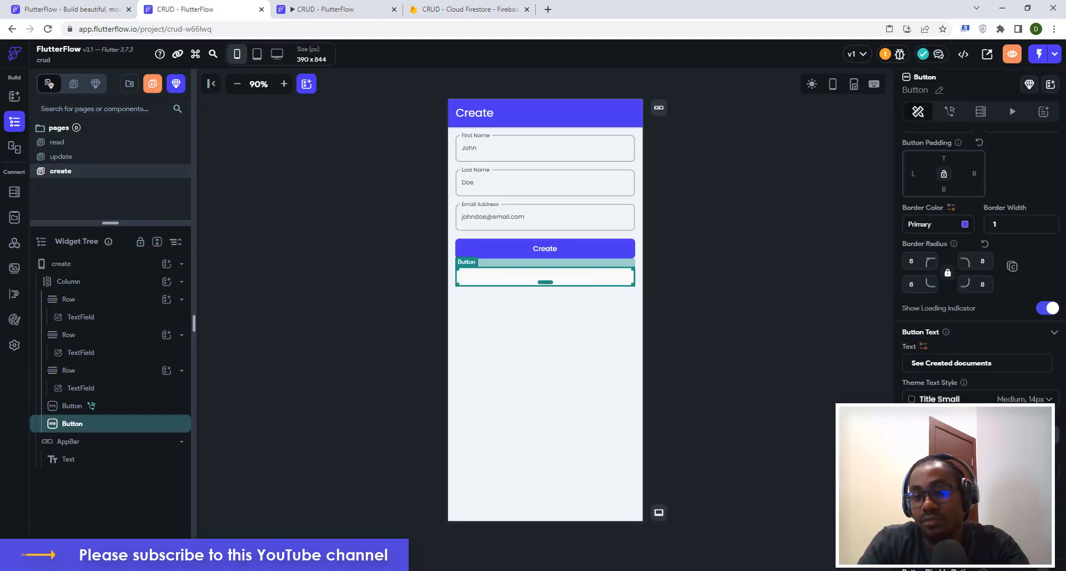
pyautogui.click(939, 470)
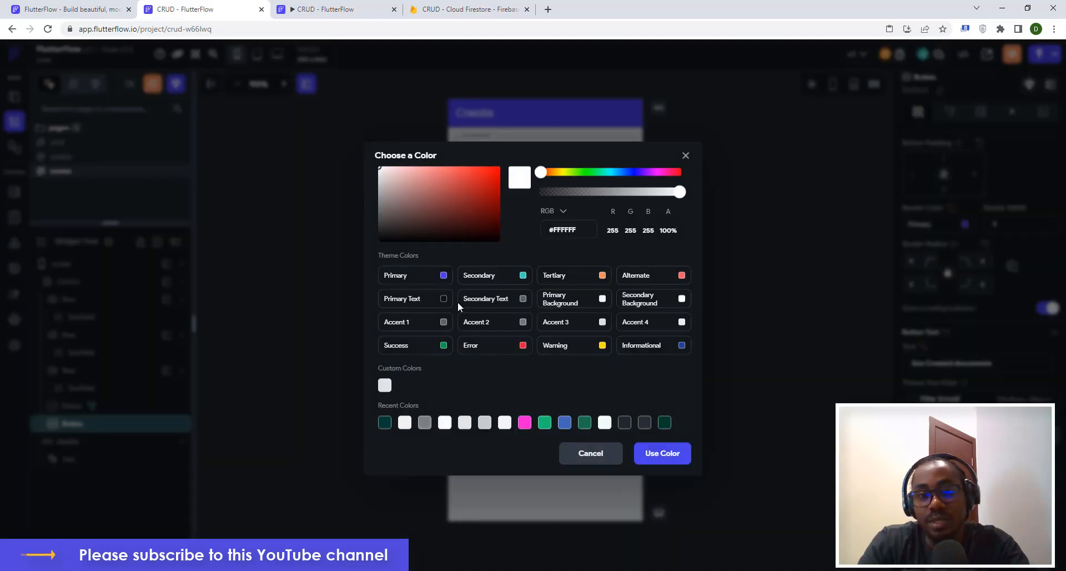
pyautogui.click(678, 461)
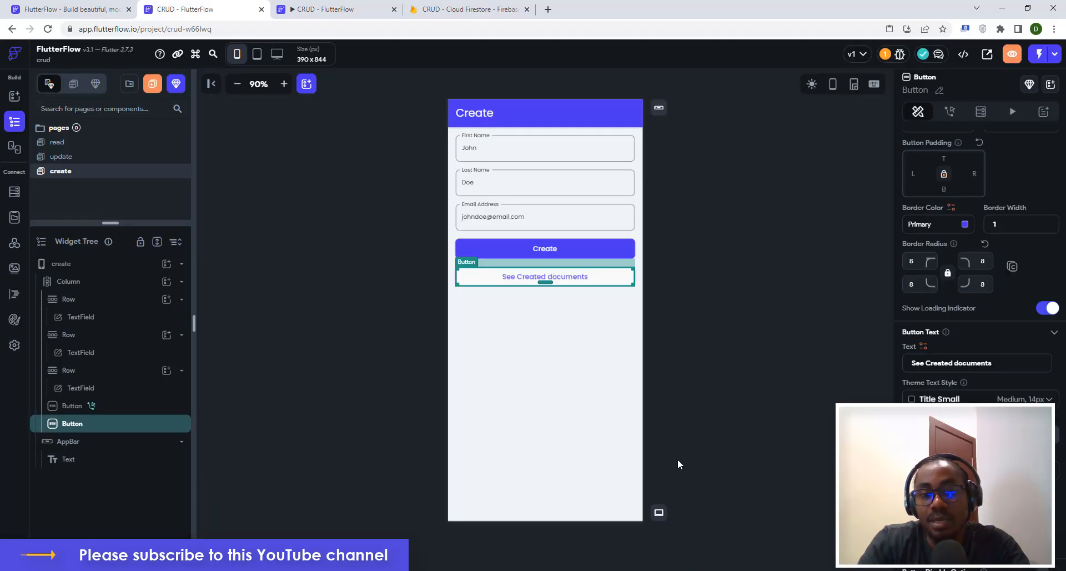
pyautogui.click(767, 345)
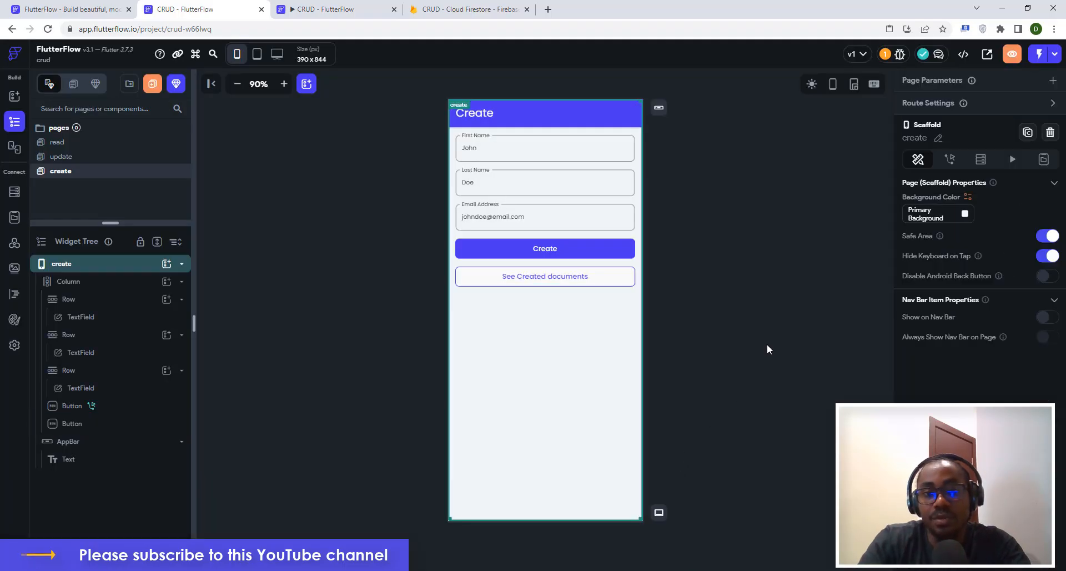
# Add an On Tap Navigate To action on the button targeting the read page.
pyautogui.click(595, 281)
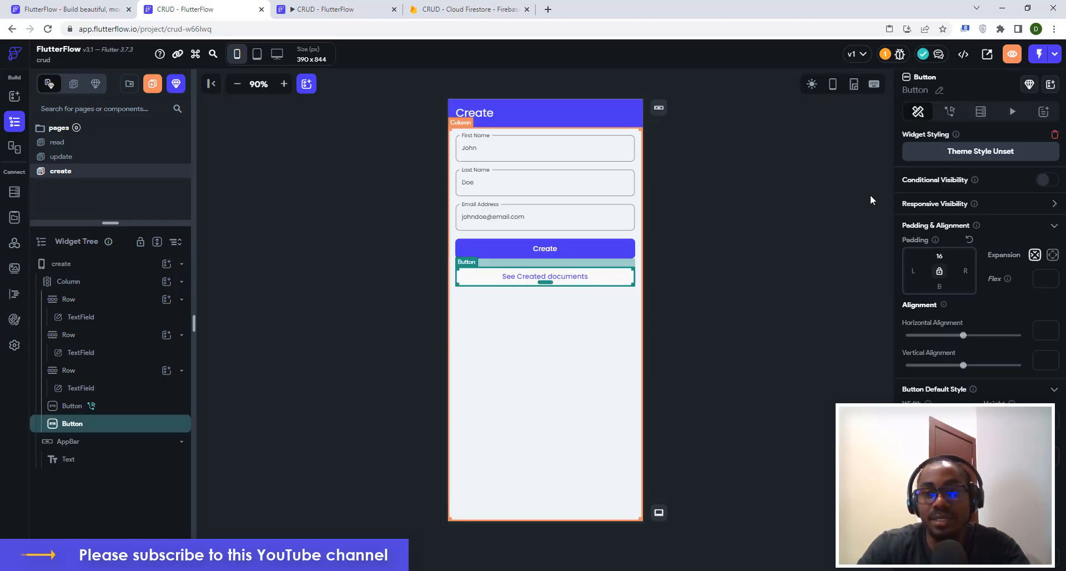
pyautogui.click(951, 113)
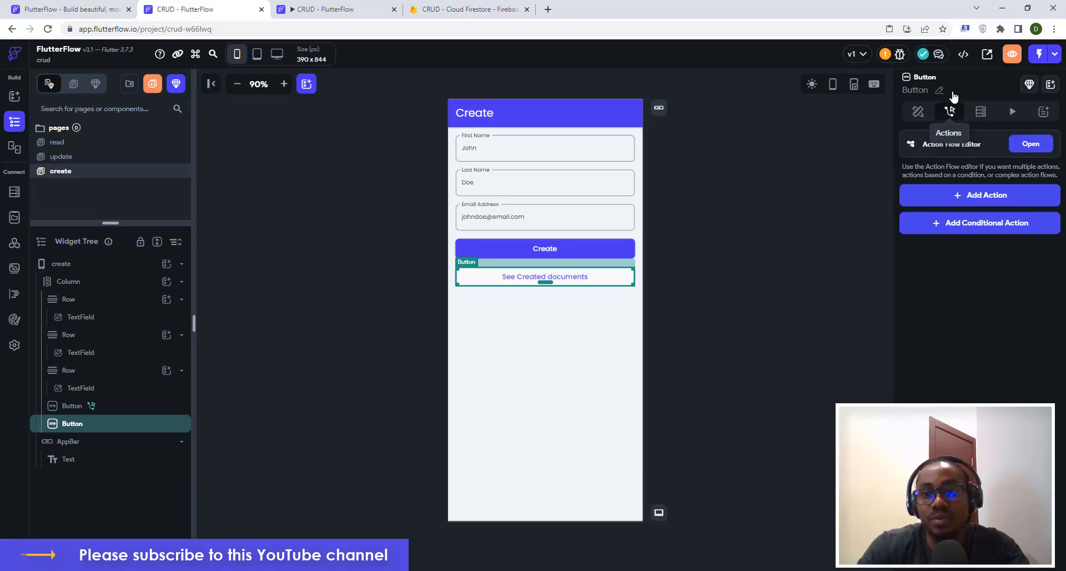
pyautogui.click(968, 200)
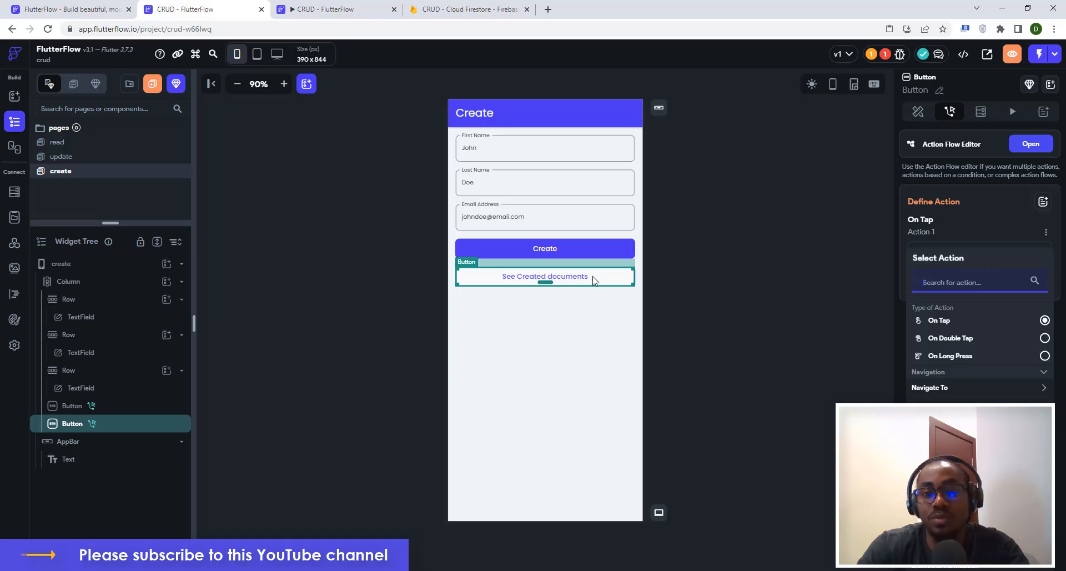
pyautogui.click(929, 387)
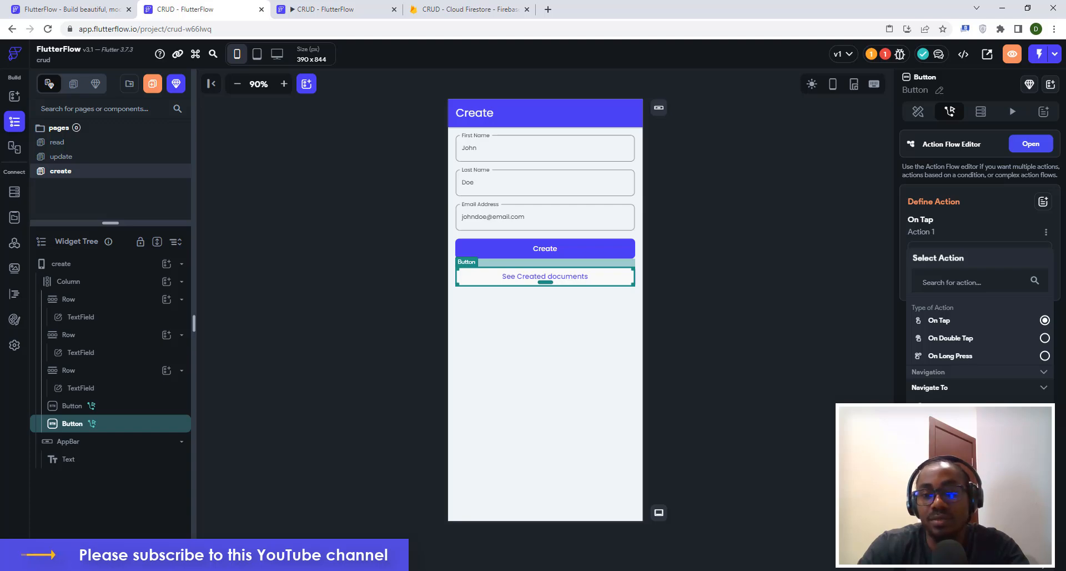
pyautogui.click(938, 409)
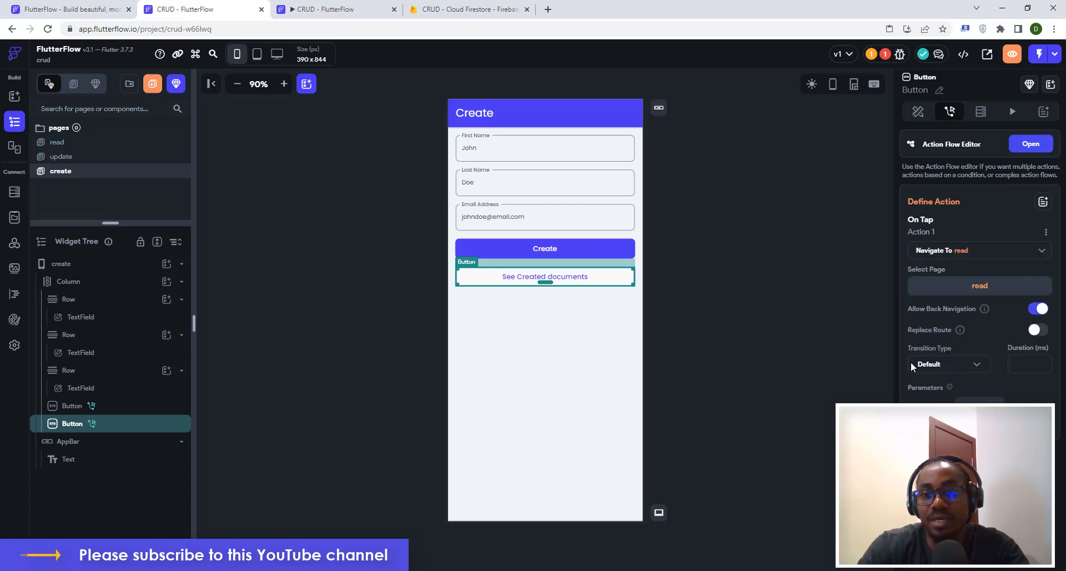
pyautogui.click(751, 293)
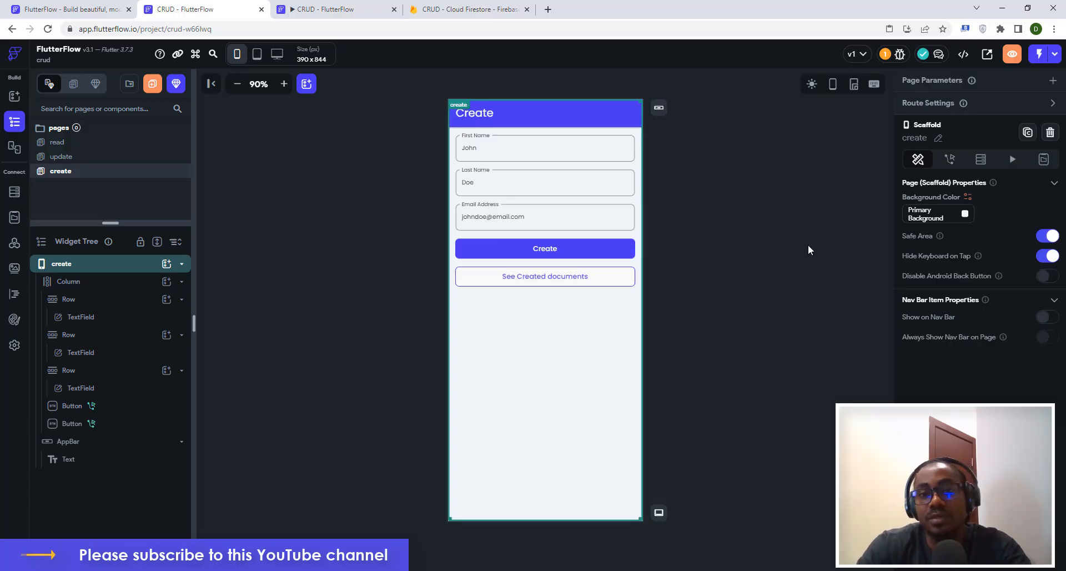
# In the running app's Create form, enter the user's first and last name.
pyautogui.click(316, 7)
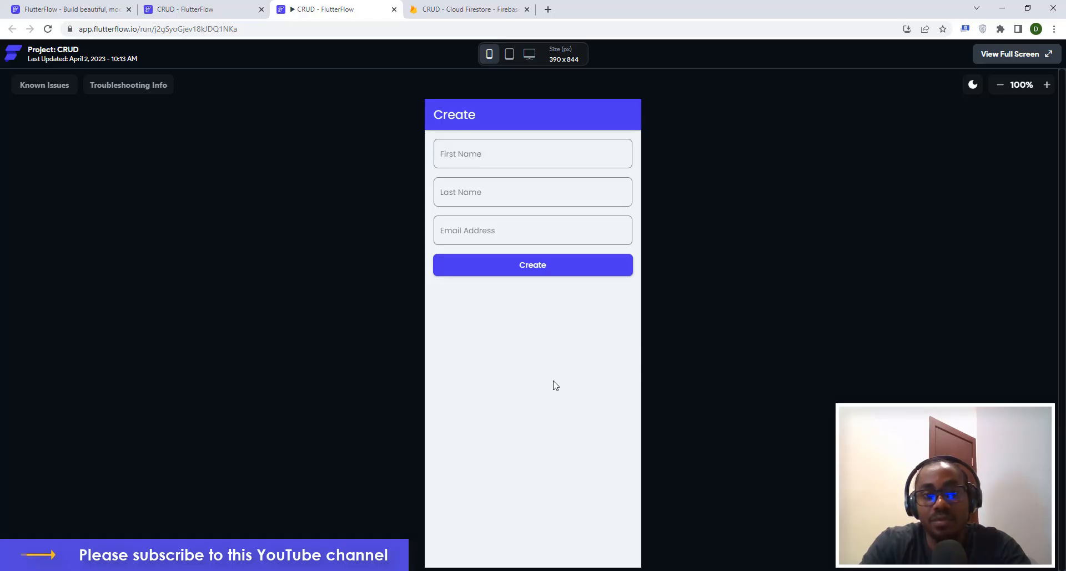
pyautogui.click(455, 154)
pyautogui.write('John')
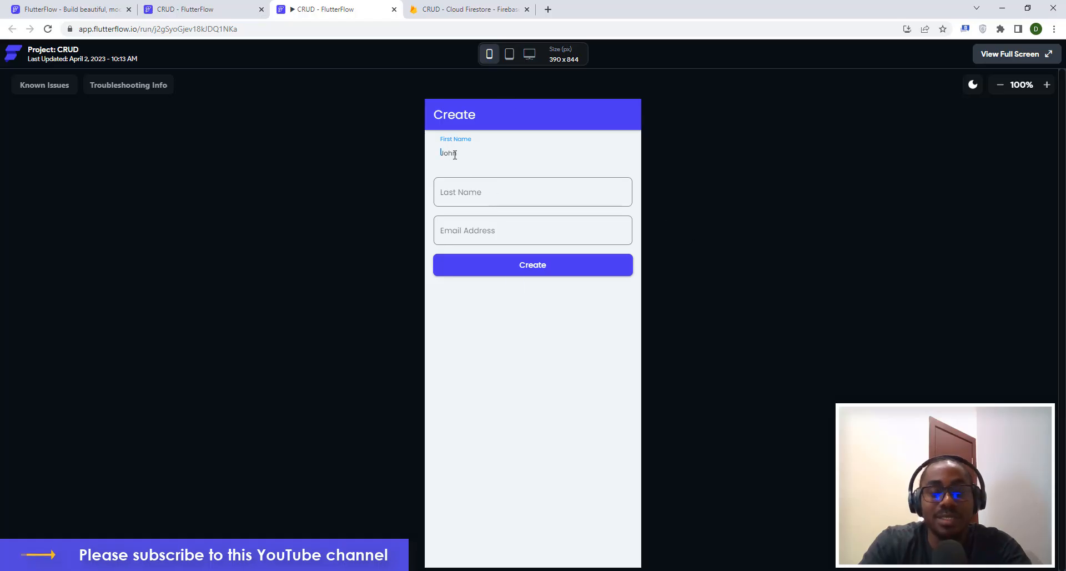
pyautogui.press('BackSpace')
pyautogui.press('BackSpace')
pyautogui.press('BackSpace')
pyautogui.press('BackSpace')
pyautogui.write('Davis')
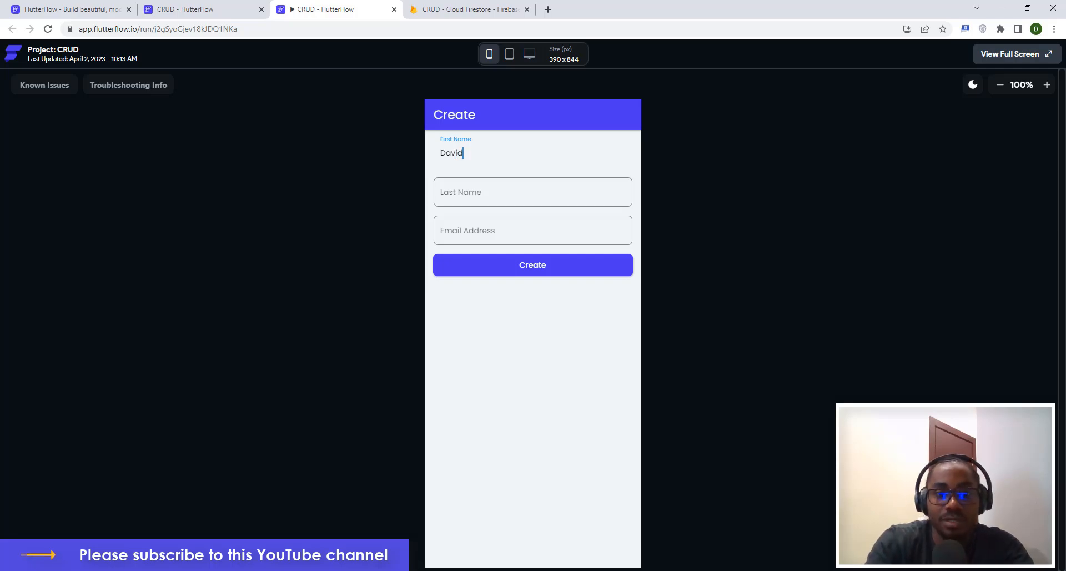
pyautogui.press('BackSpace')
pyautogui.write('d')
pyautogui.click(474, 186)
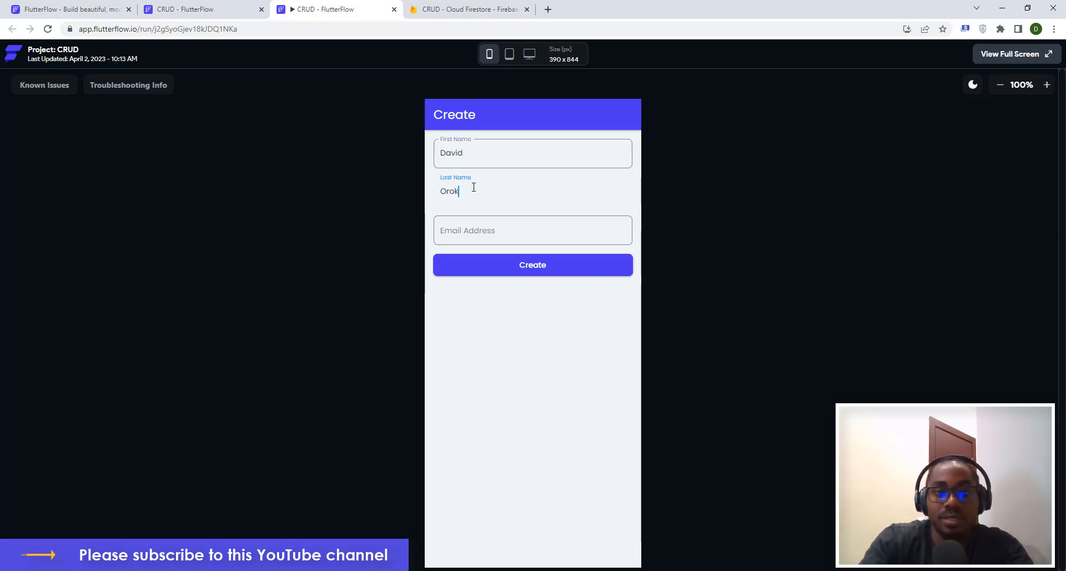
# Enter the user's e-mail address, fix its typo, and submit the form with Create.
pyautogui.click(463, 227)
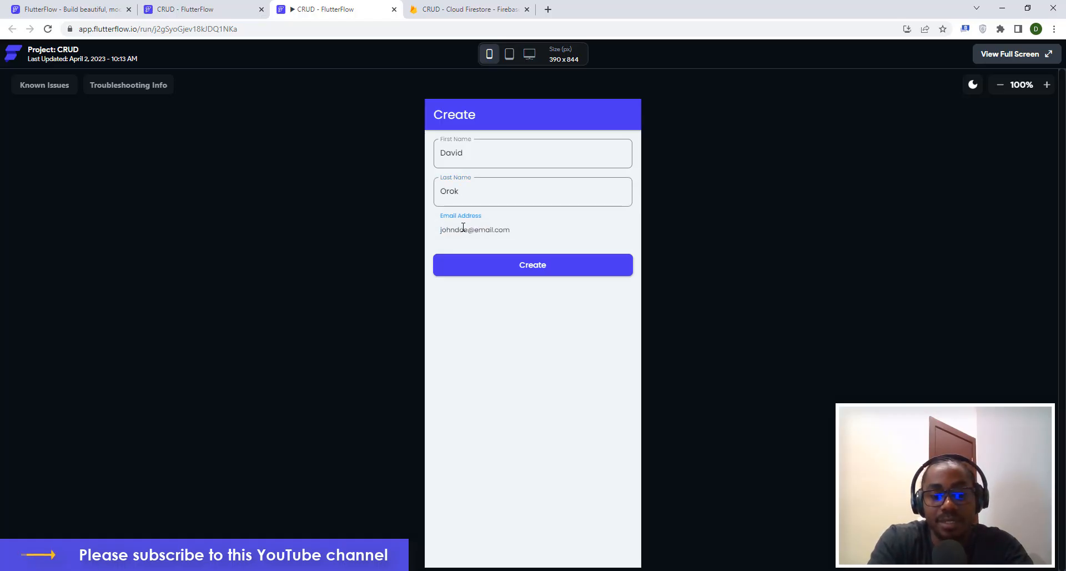
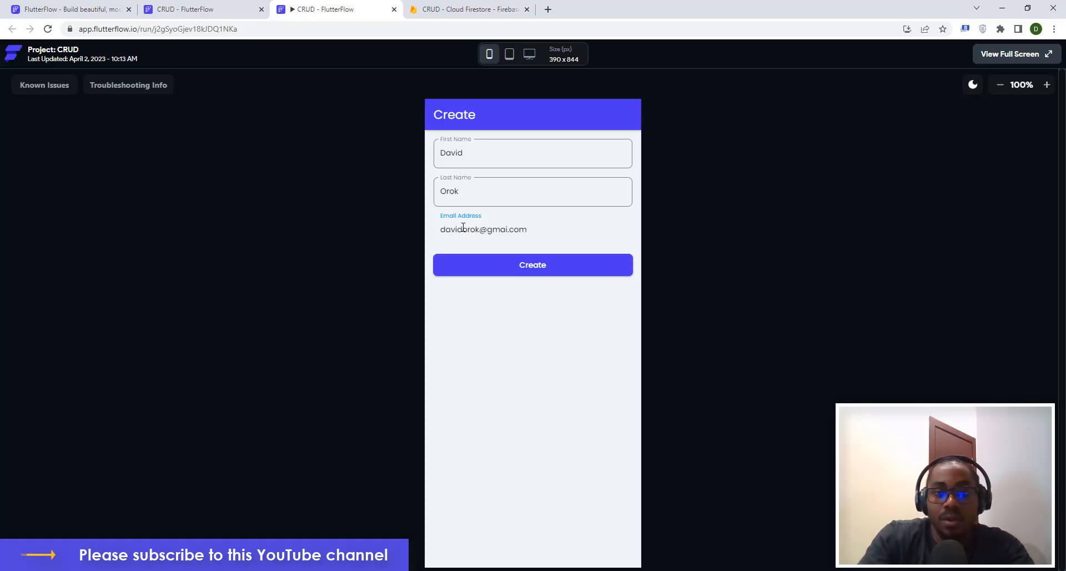
pyautogui.click(564, 363)
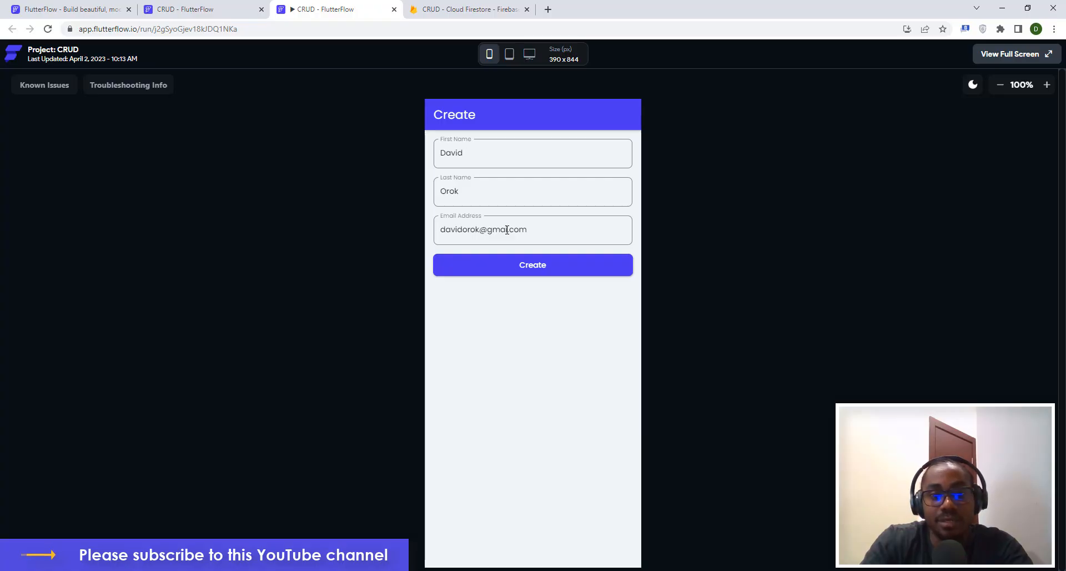
pyautogui.click(507, 229)
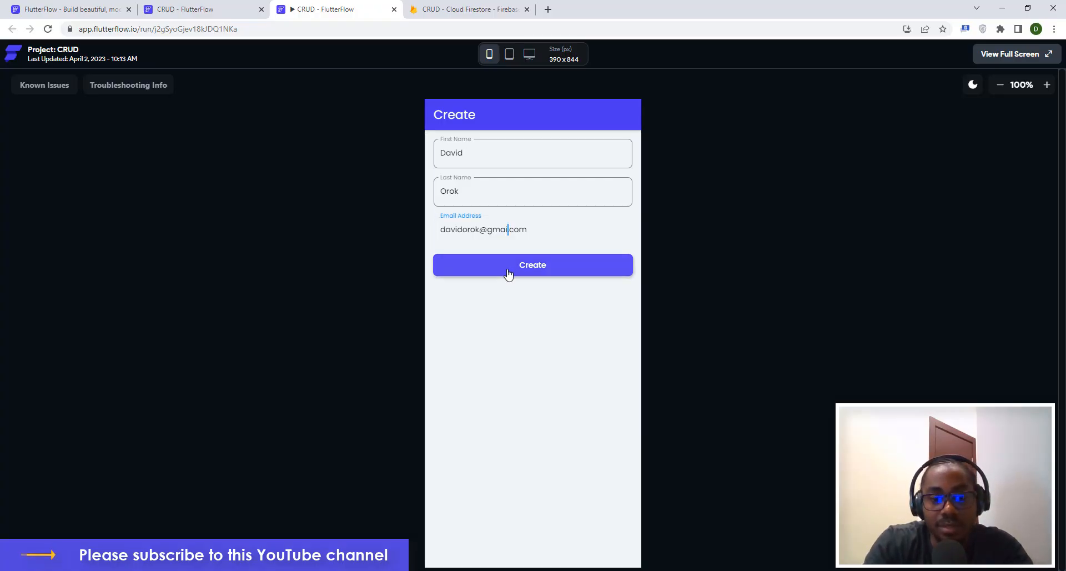
pyautogui.write('l')
pyautogui.click(525, 352)
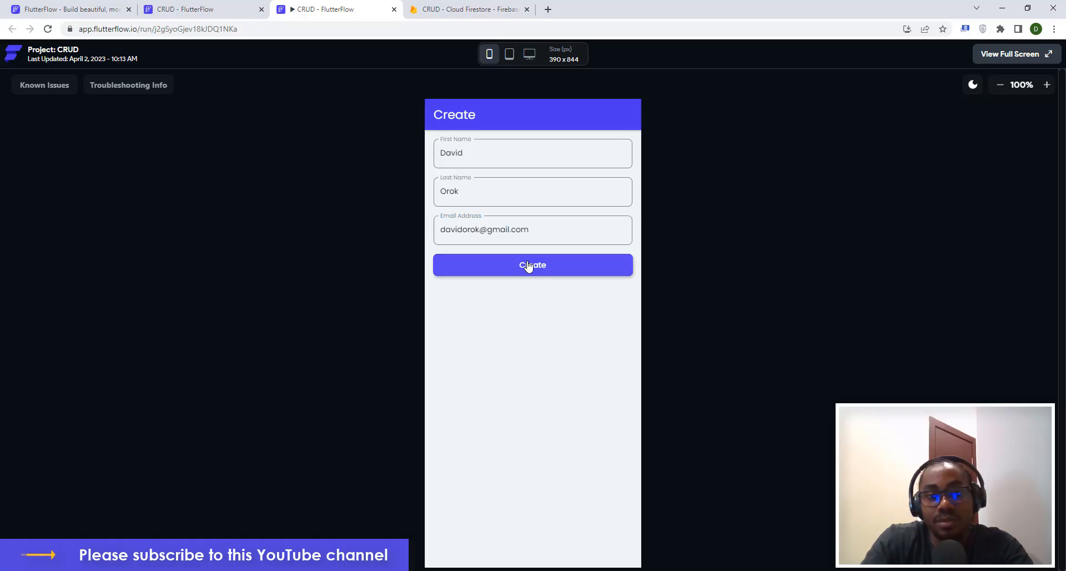
pyautogui.click(528, 267)
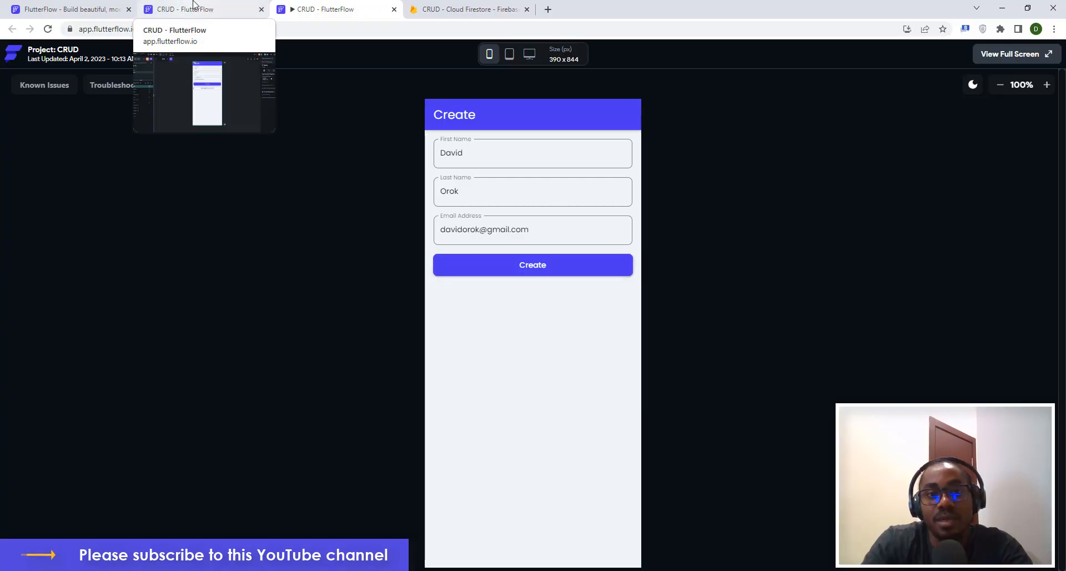
# Check the new userdetails document's email, firstname and lastname in Firestore, then return to the preview.
pyautogui.click(439, 9)
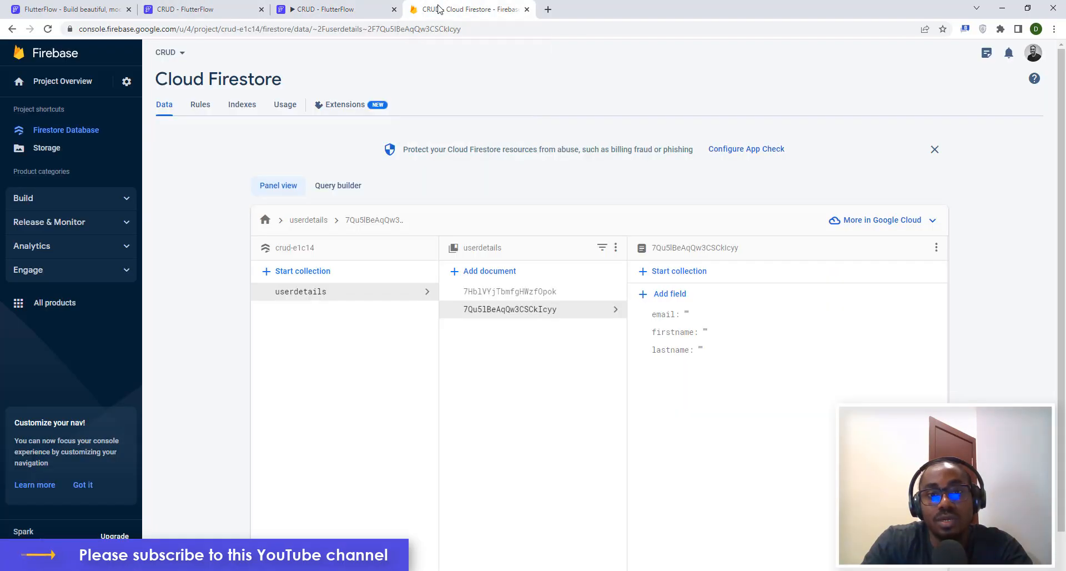
pyautogui.click(522, 293)
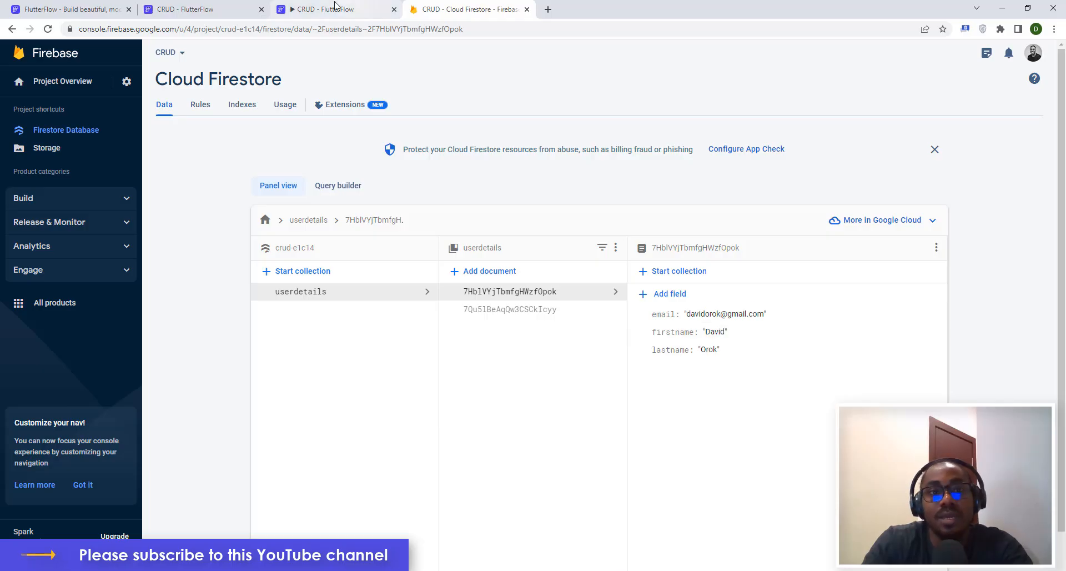
pyautogui.click(285, 8)
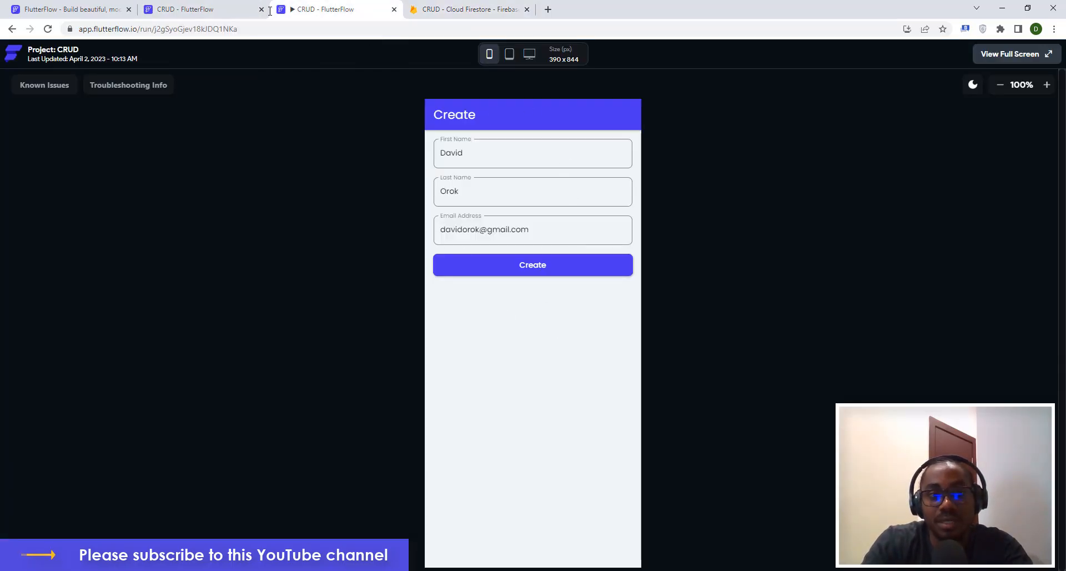
# Open the read page in the editor and look at its Column's Backend Query options.
pyautogui.click(211, 8)
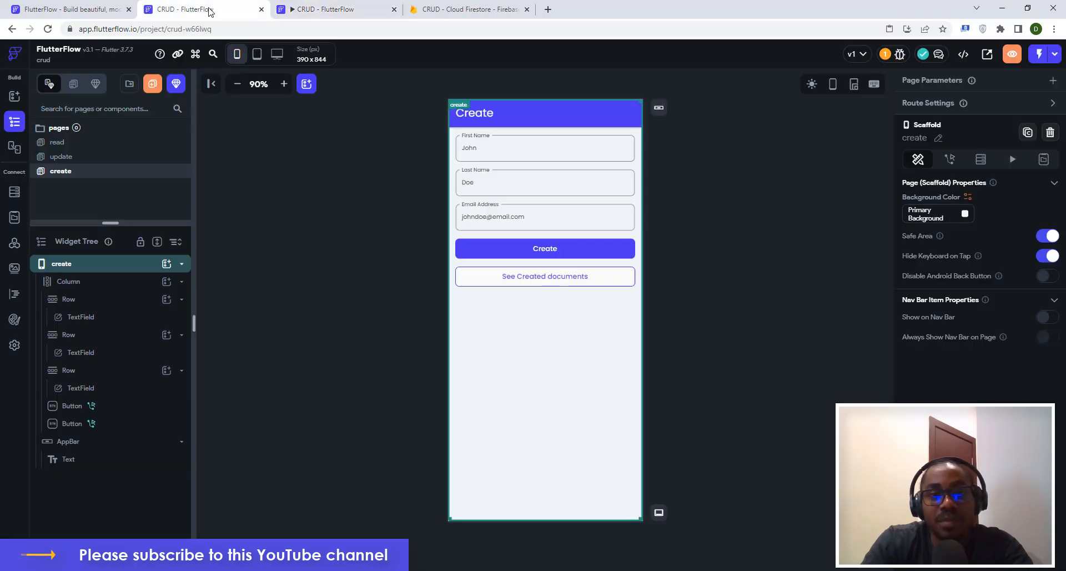
pyautogui.click(704, 203)
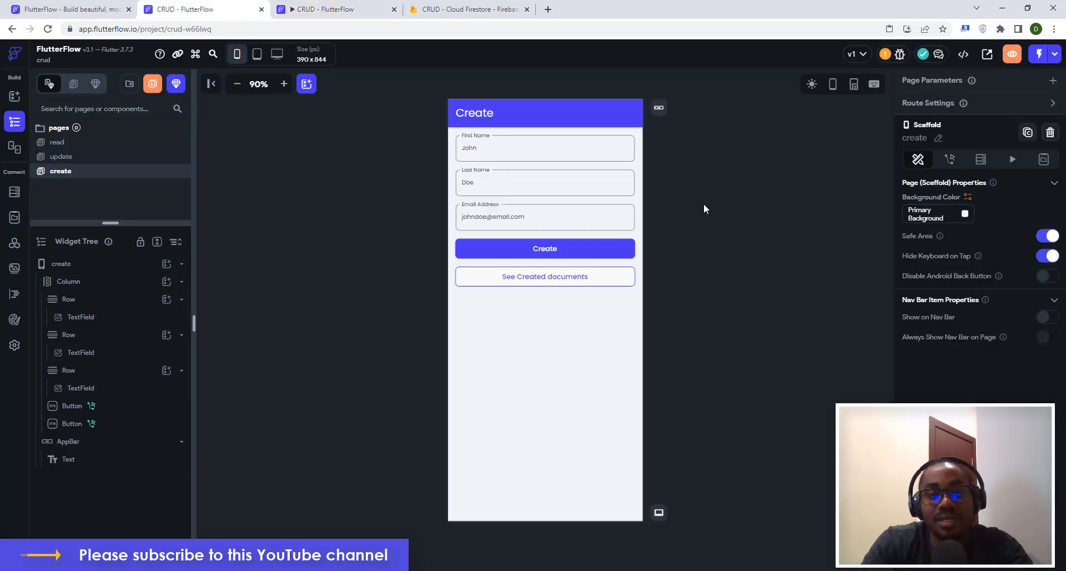
pyautogui.click(62, 147)
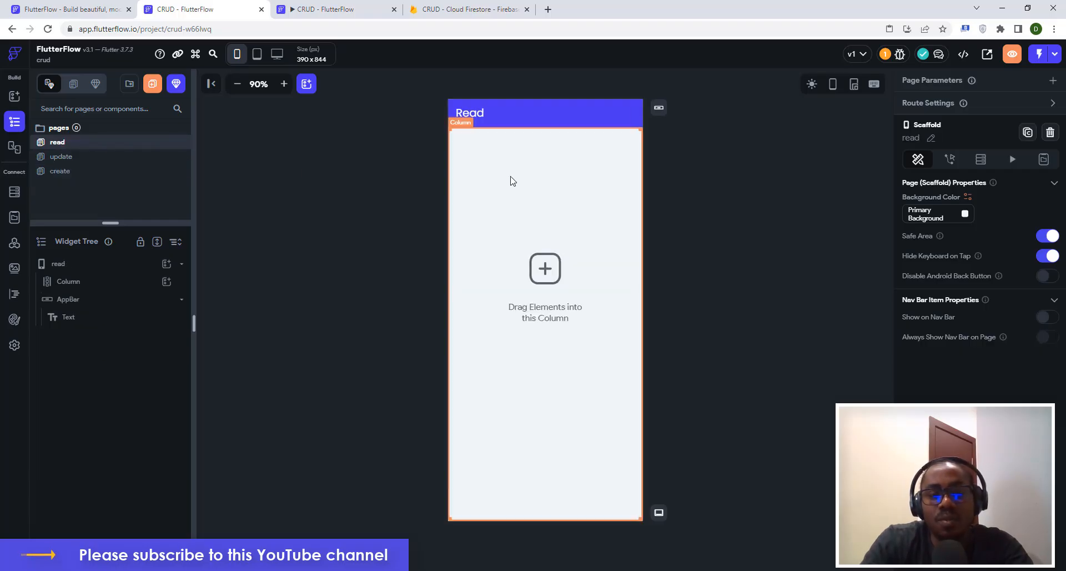
pyautogui.click(489, 256)
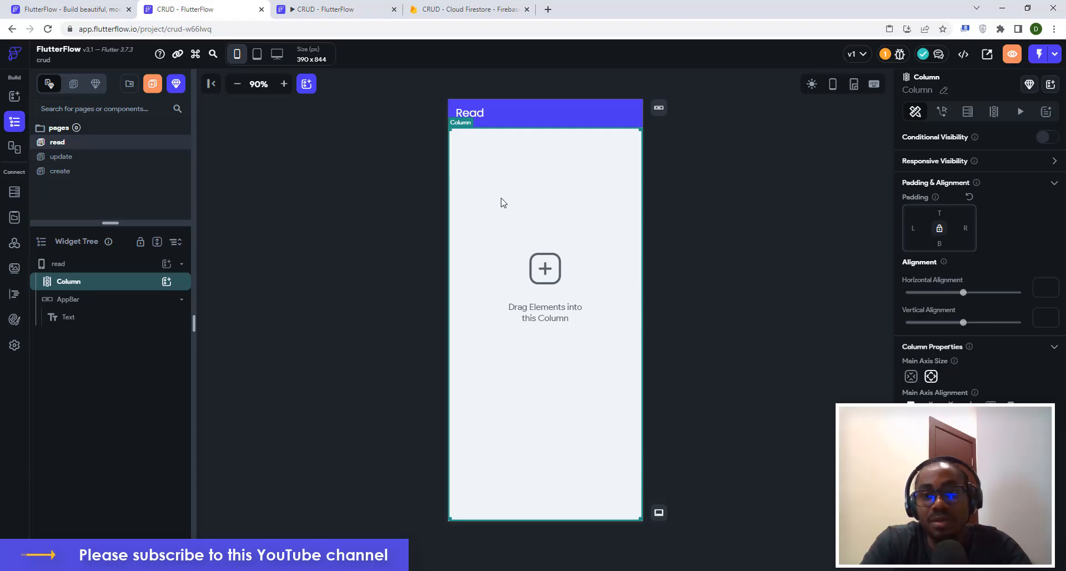
pyautogui.click(968, 113)
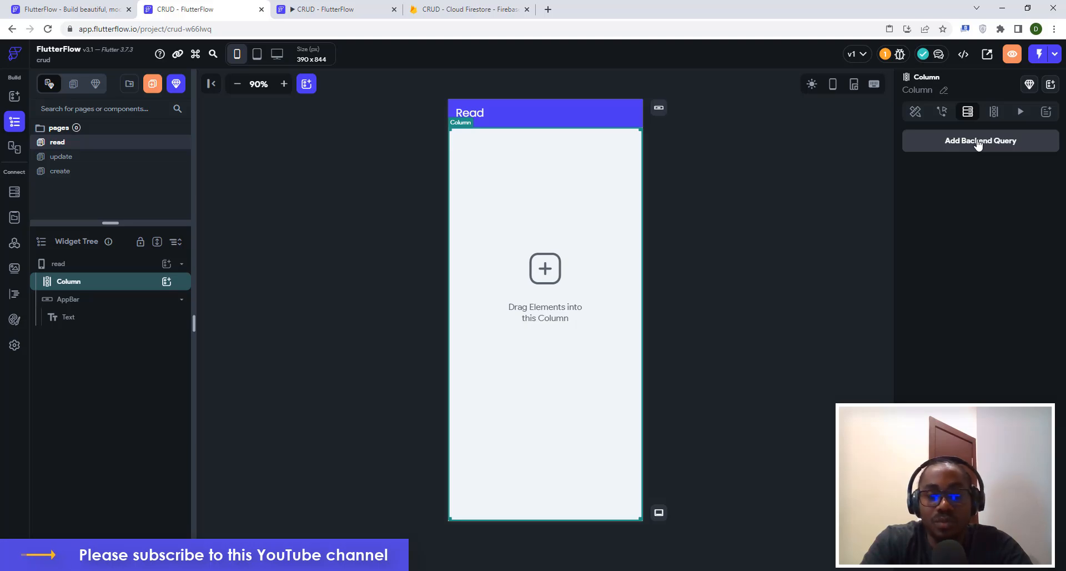
pyautogui.click(705, 197)
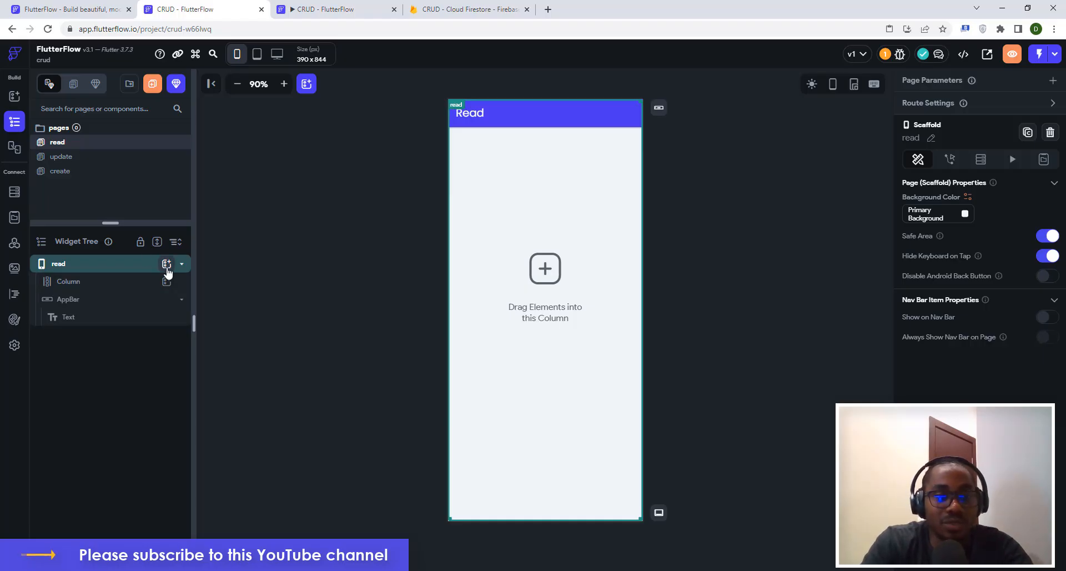
# Add a Row to the read page's Column, undo it, and reopen the Column's widget picker.
pyautogui.click(155, 284)
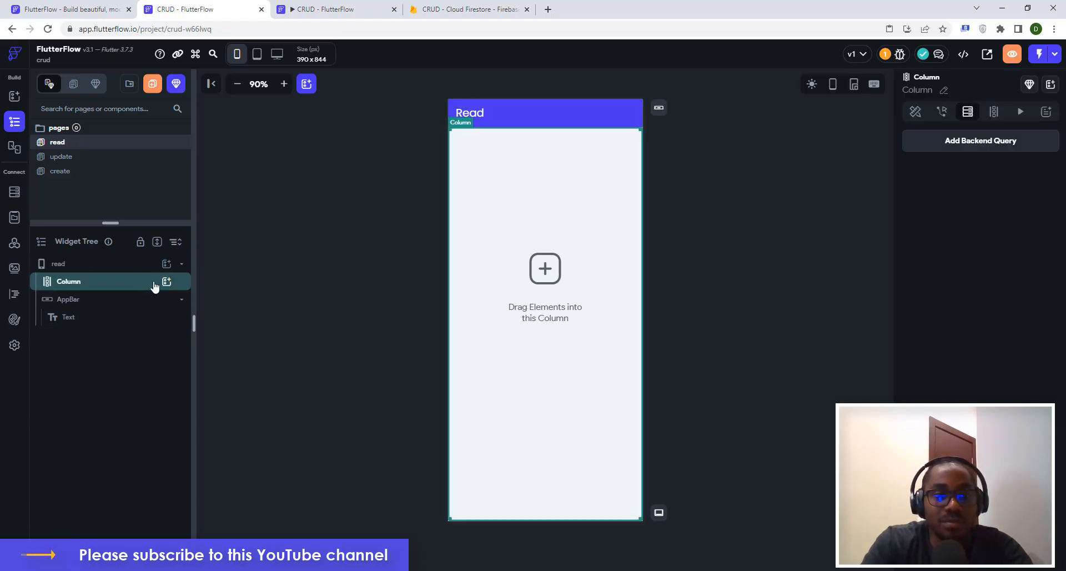
pyautogui.click(166, 281)
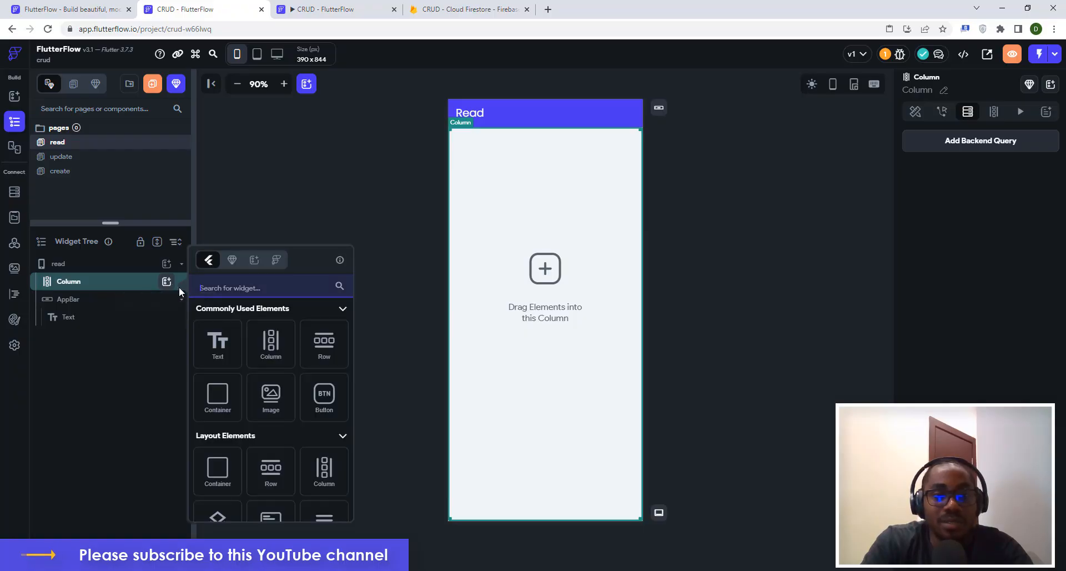
pyautogui.click(320, 349)
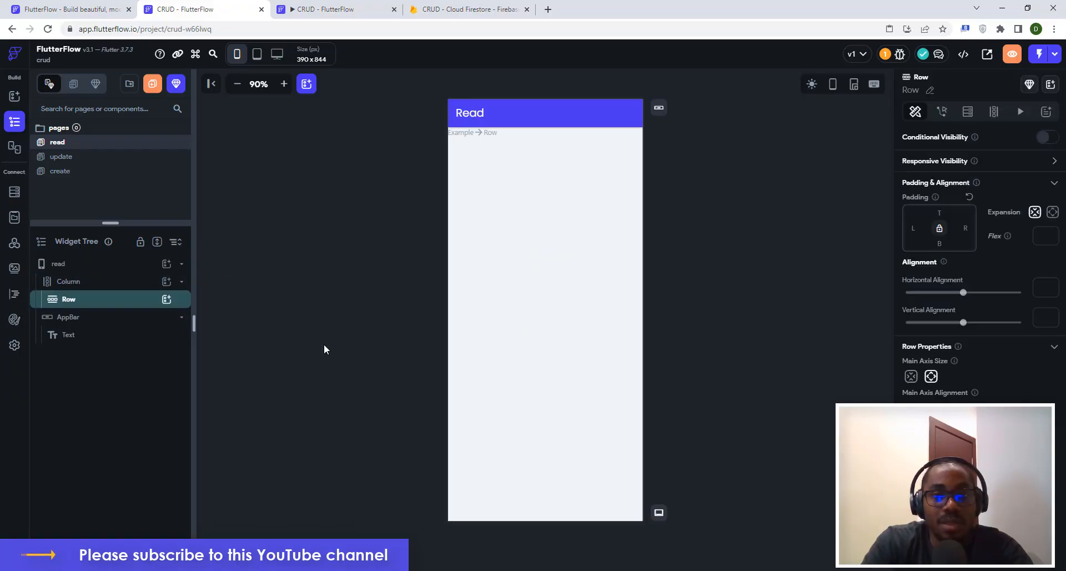
pyautogui.click(166, 300)
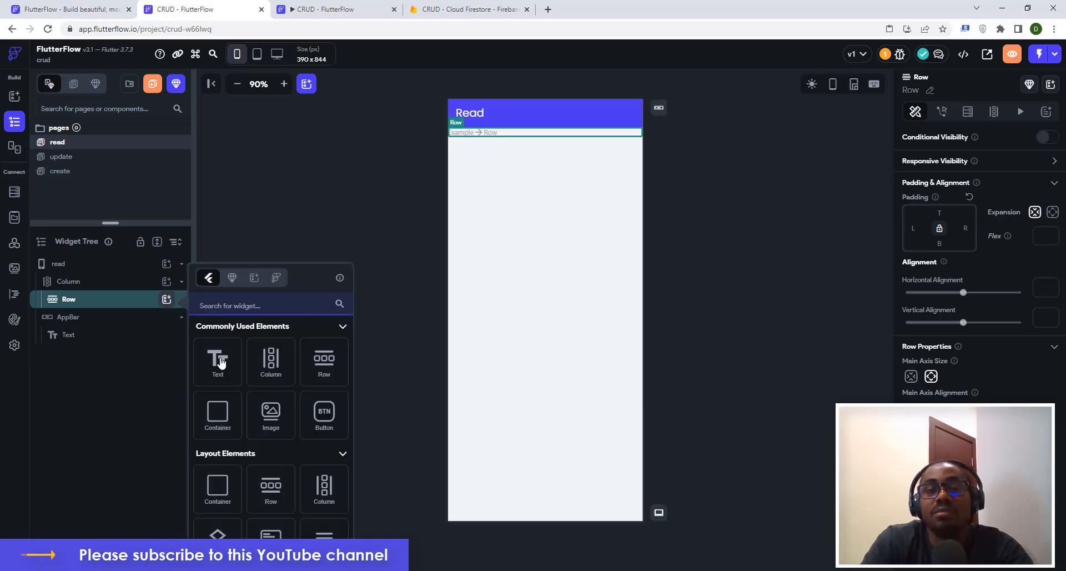
pyautogui.click(350, 196)
pyautogui.hotkey('ctrl', 'z')
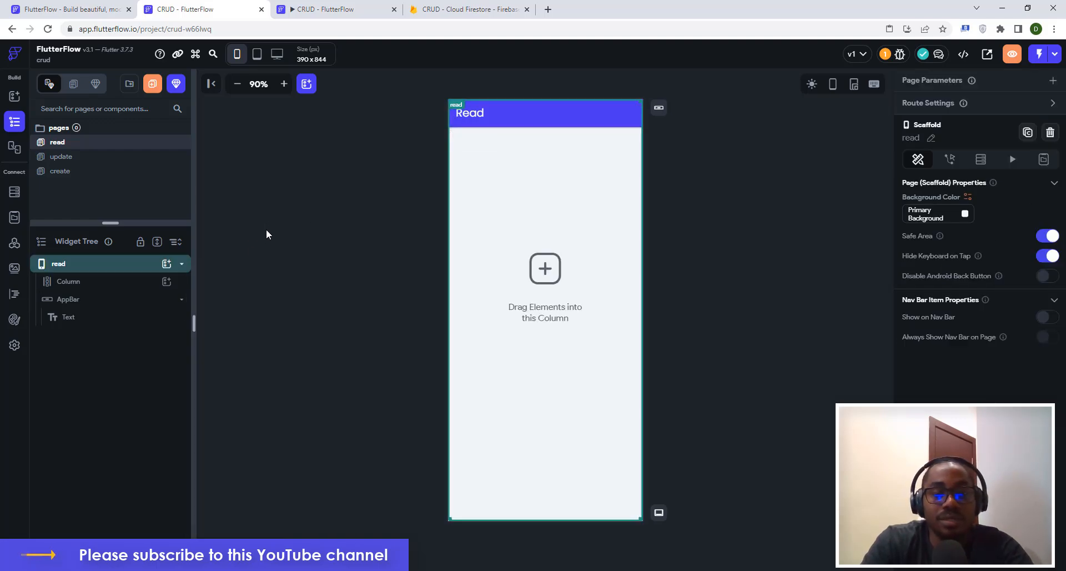
pyautogui.click(111, 285)
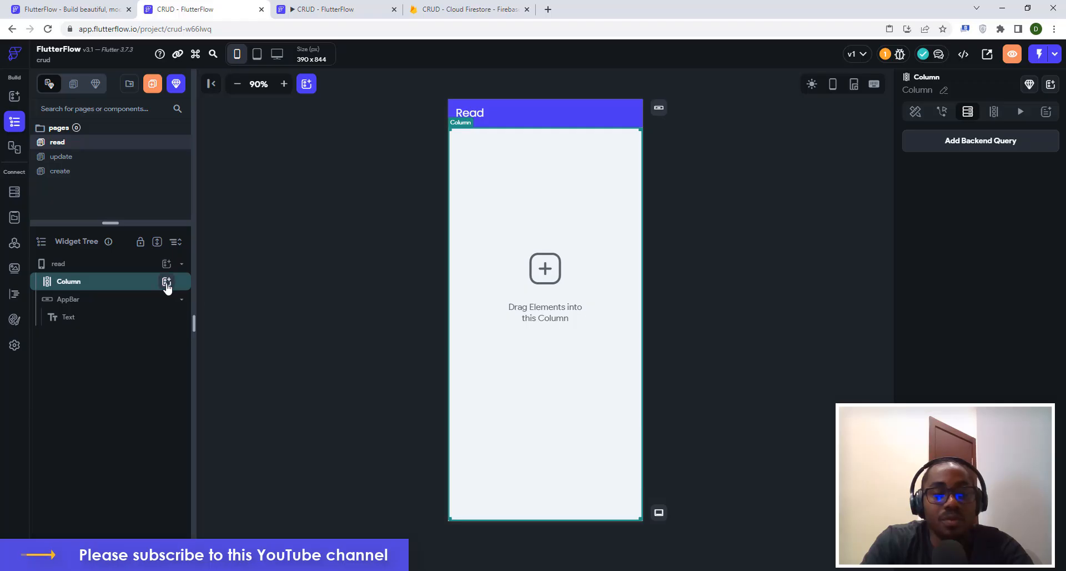
pyautogui.click(166, 283)
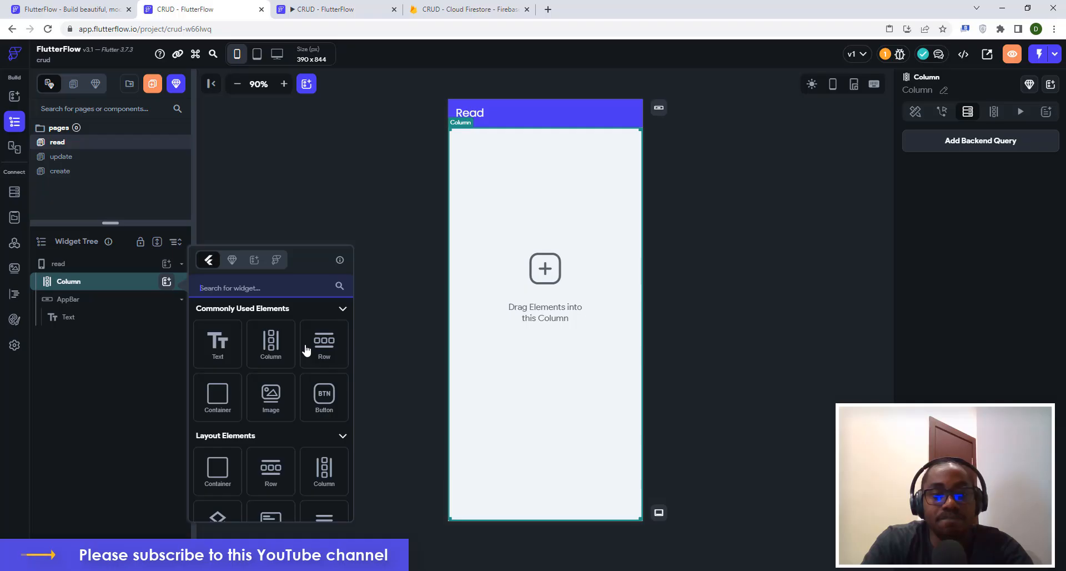
# Add a 100%-width Container to the Column and colour it light grey.
pyautogui.click(222, 398)
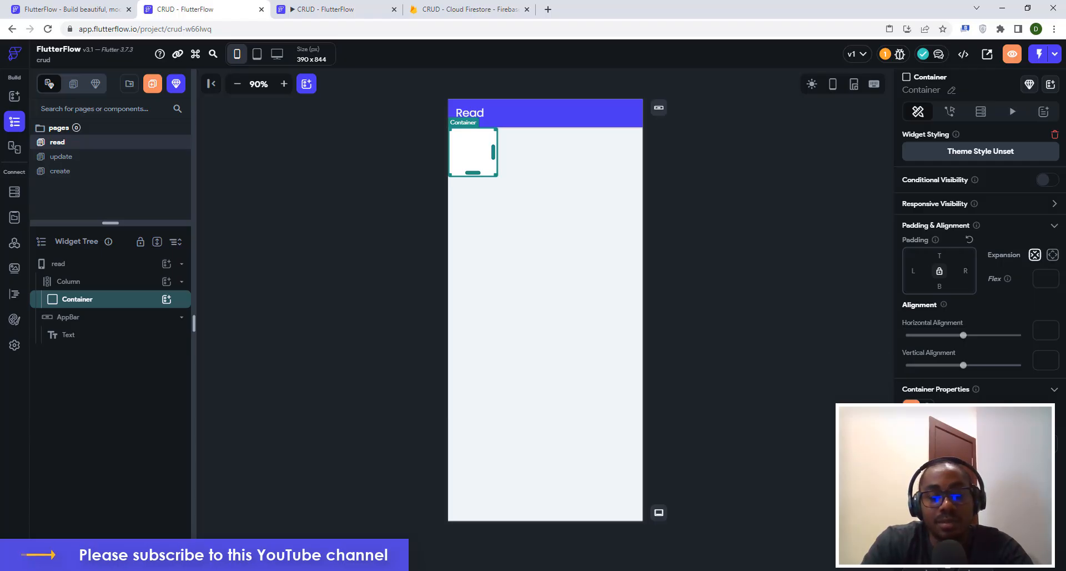
pyautogui.write('100')
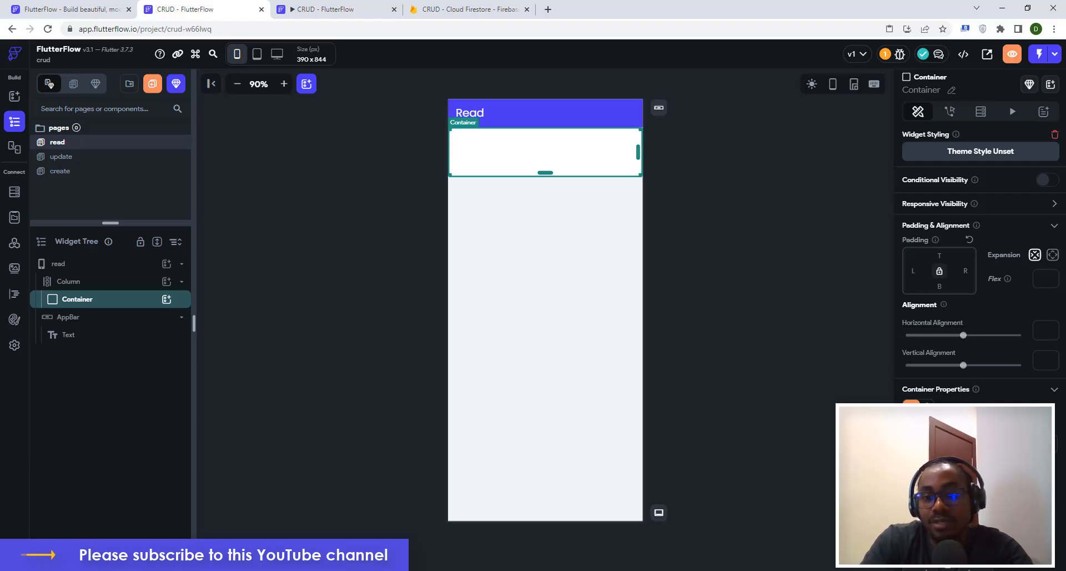
pyautogui.click(915, 470)
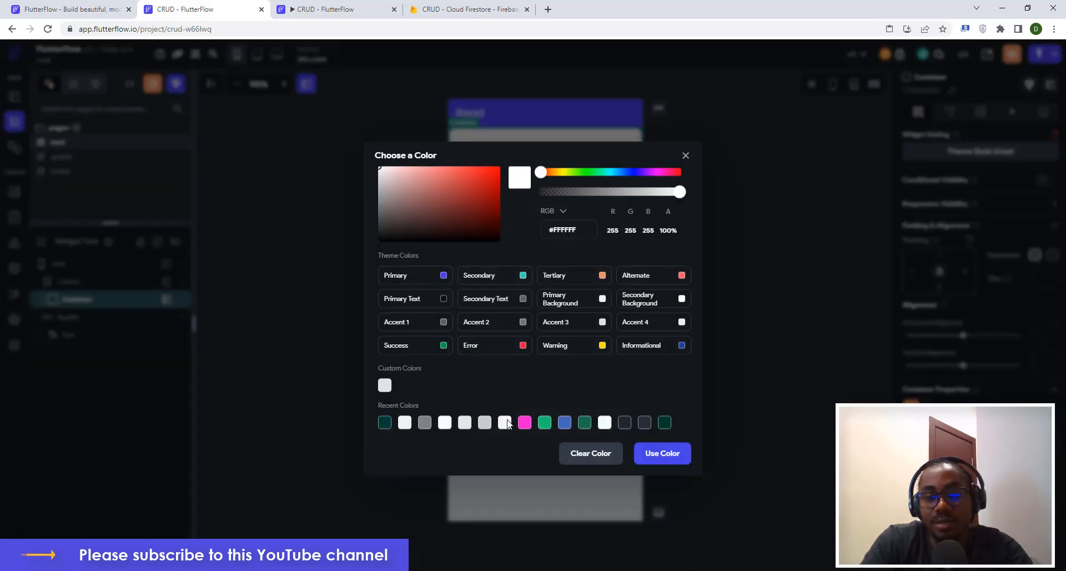
pyautogui.click(504, 422)
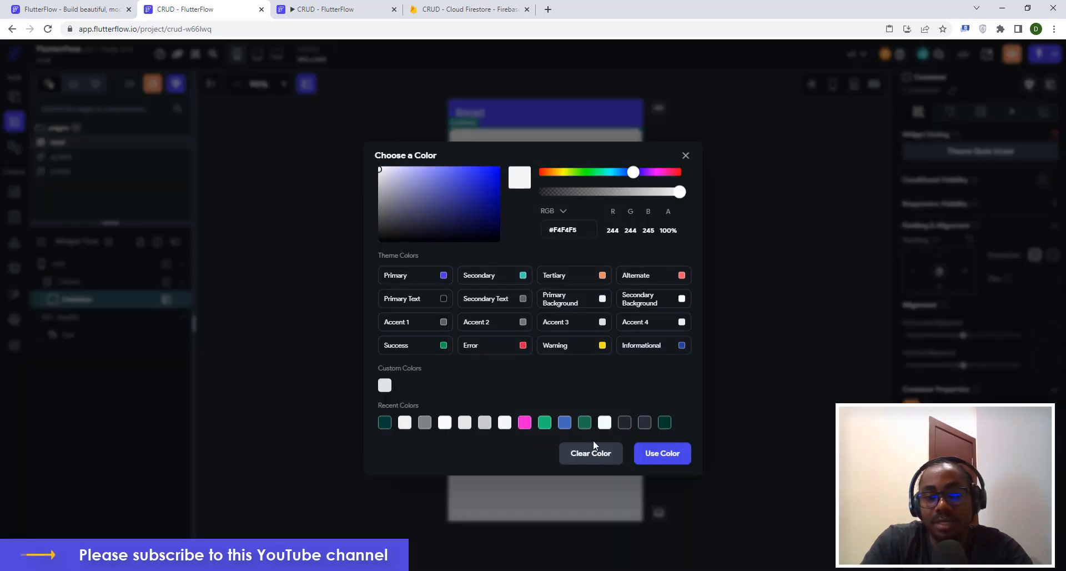
pyautogui.click(660, 454)
pyautogui.click(801, 350)
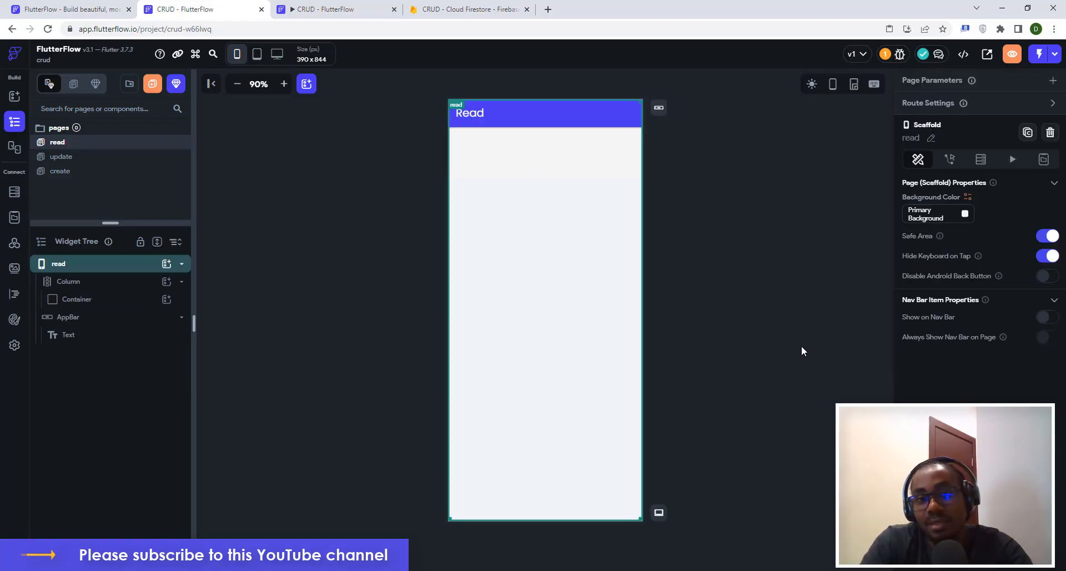
pyautogui.click(571, 148)
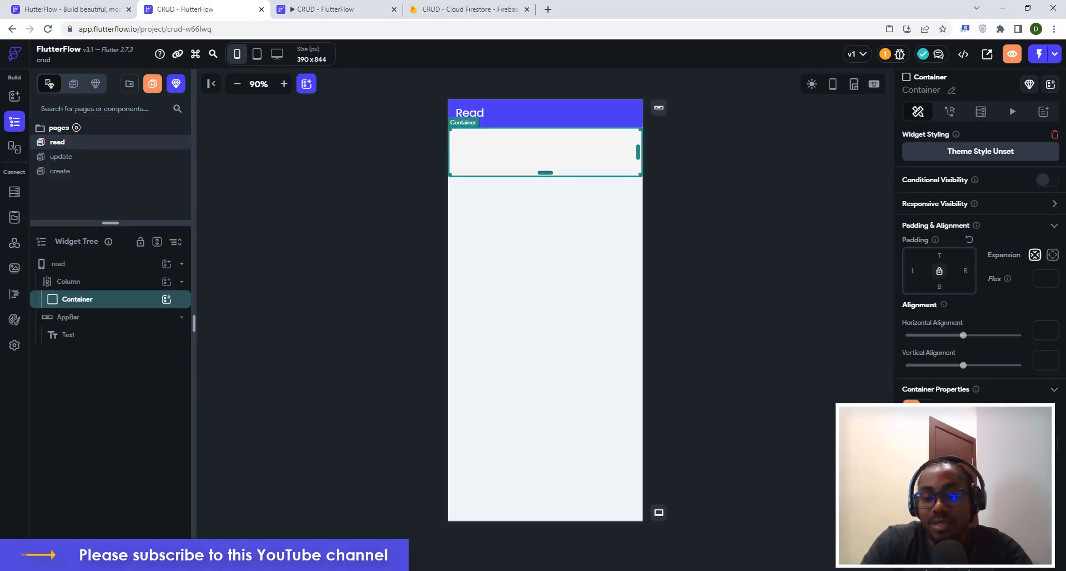
pyautogui.click(917, 465)
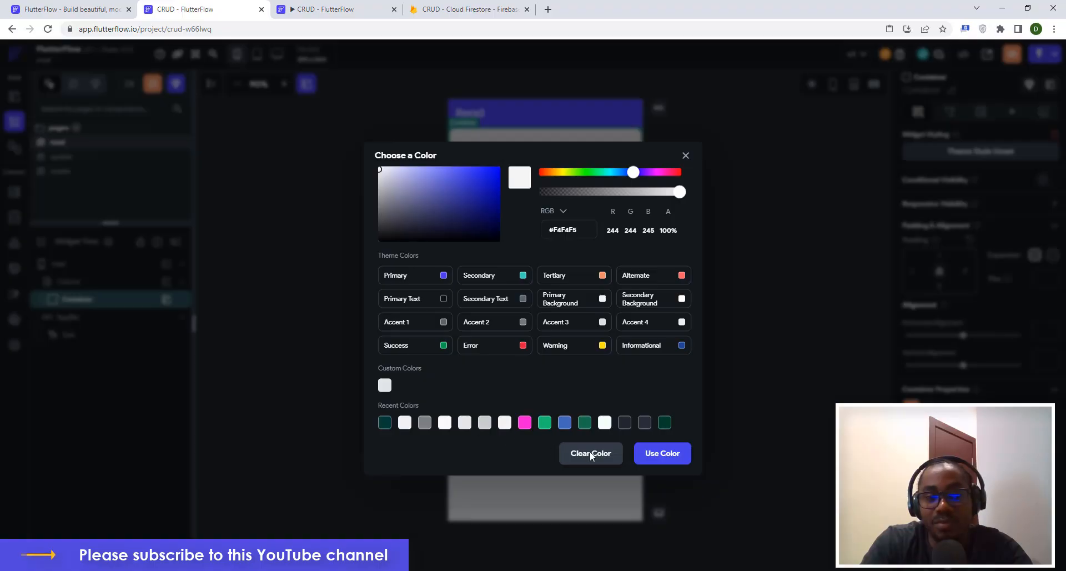
pyautogui.click(485, 422)
pyautogui.click(677, 456)
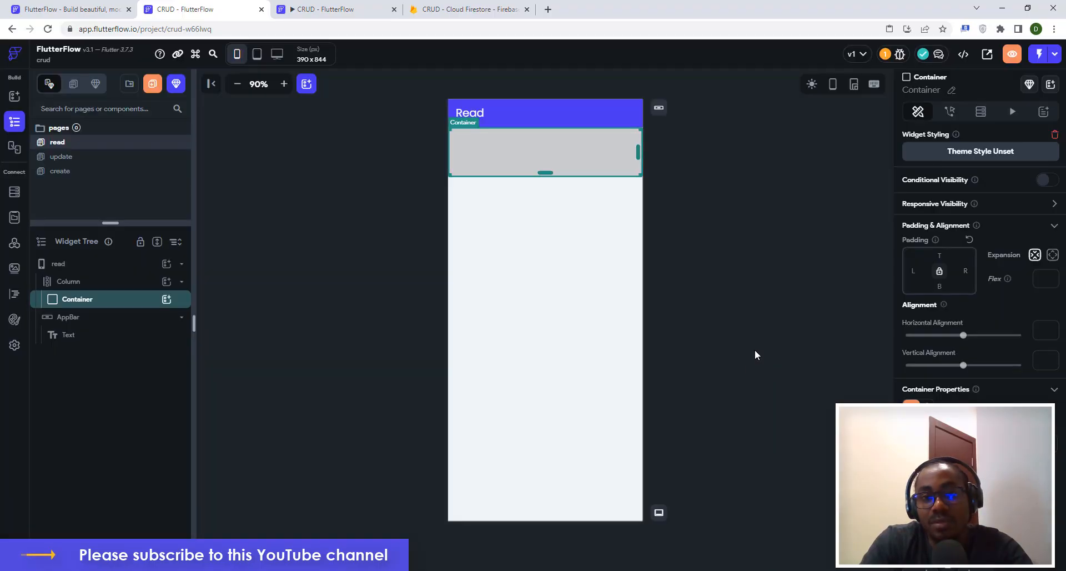
pyautogui.click(754, 348)
# Set the Container's top padding to 16.
pyautogui.click(604, 161)
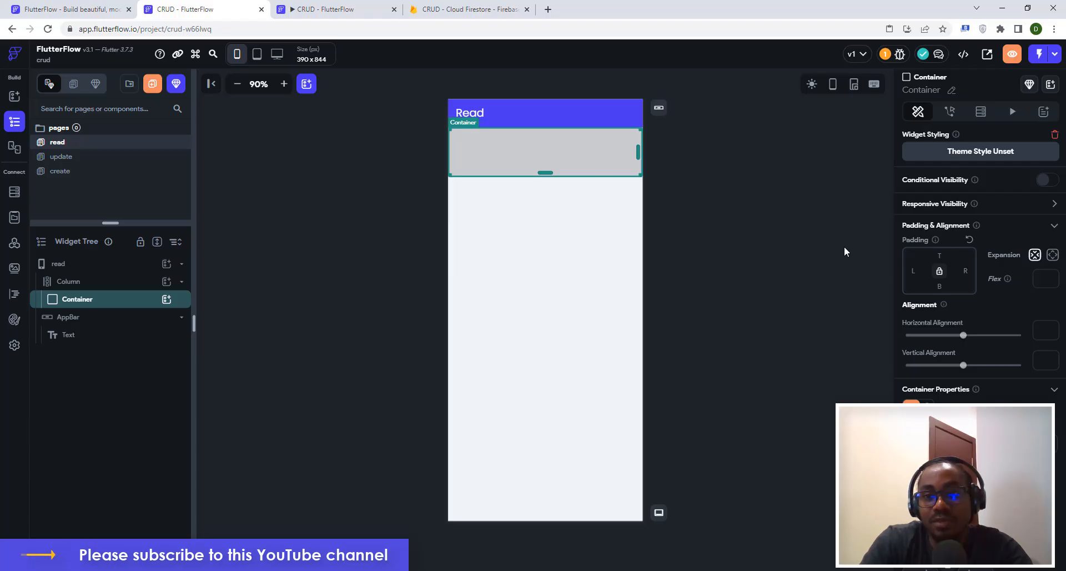
pyautogui.click(945, 256)
pyautogui.write('16')
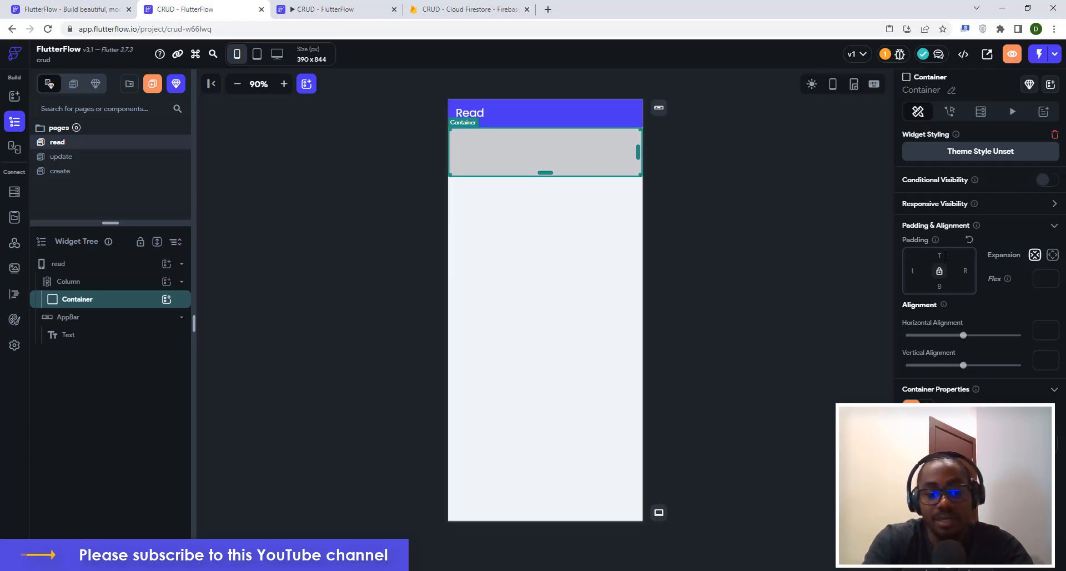
pyautogui.click(833, 232)
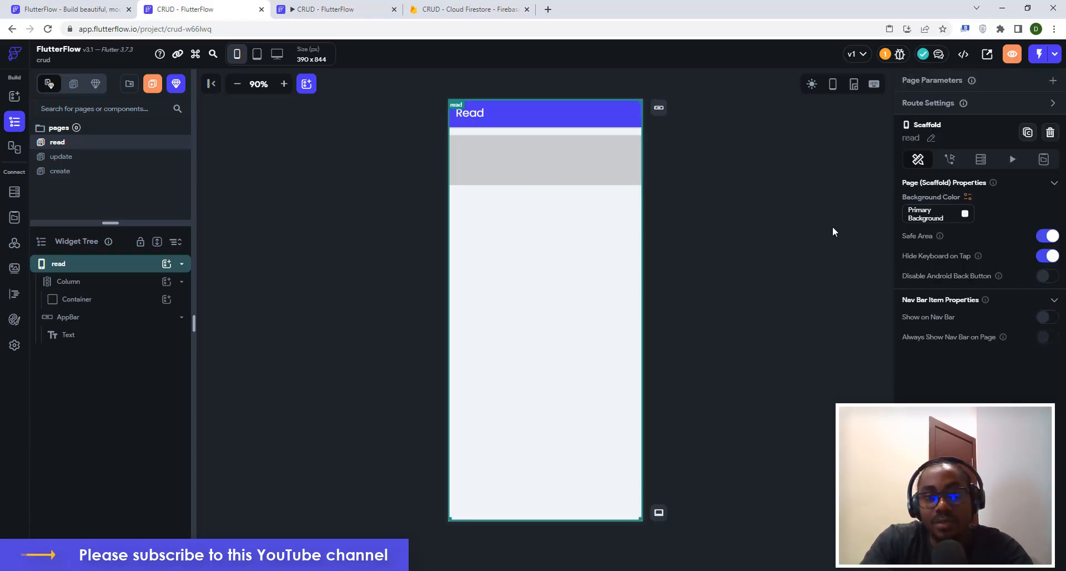
pyautogui.click(551, 156)
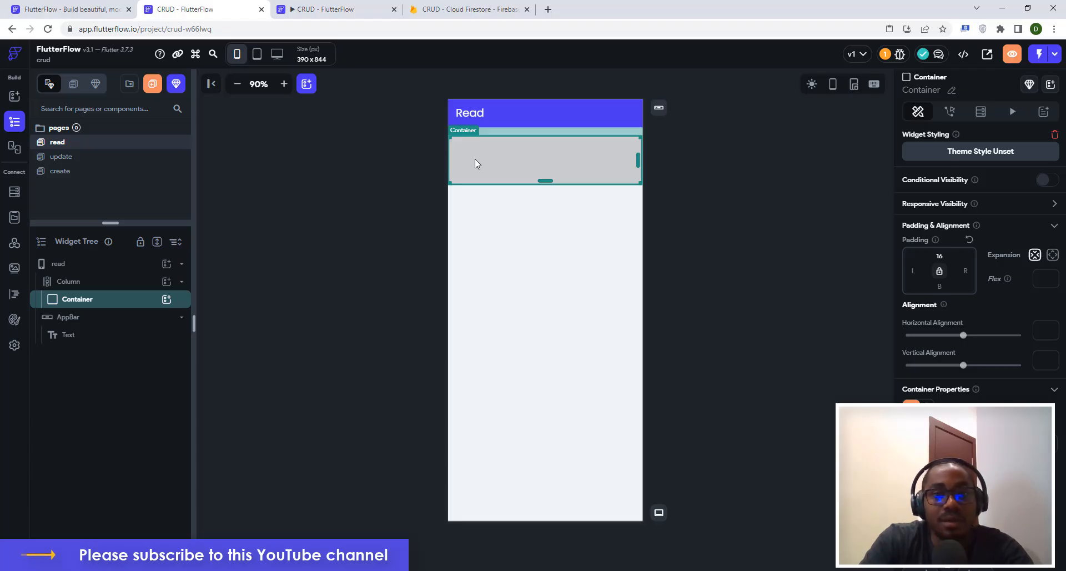
# Add a ListView inside the Container by searching 'list', then add and delete a test Row.
pyautogui.click(165, 300)
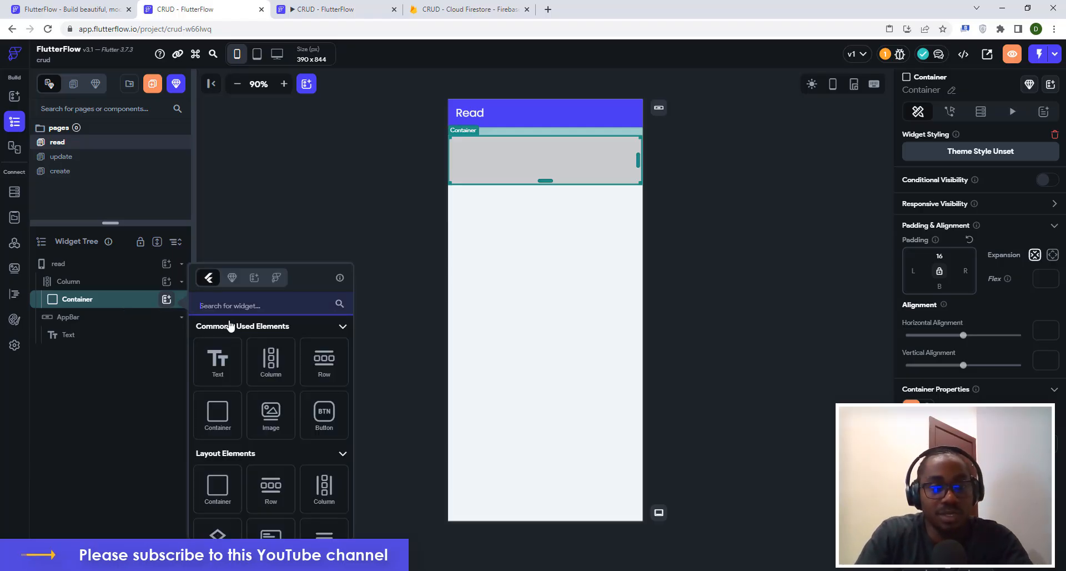
pyautogui.write('list')
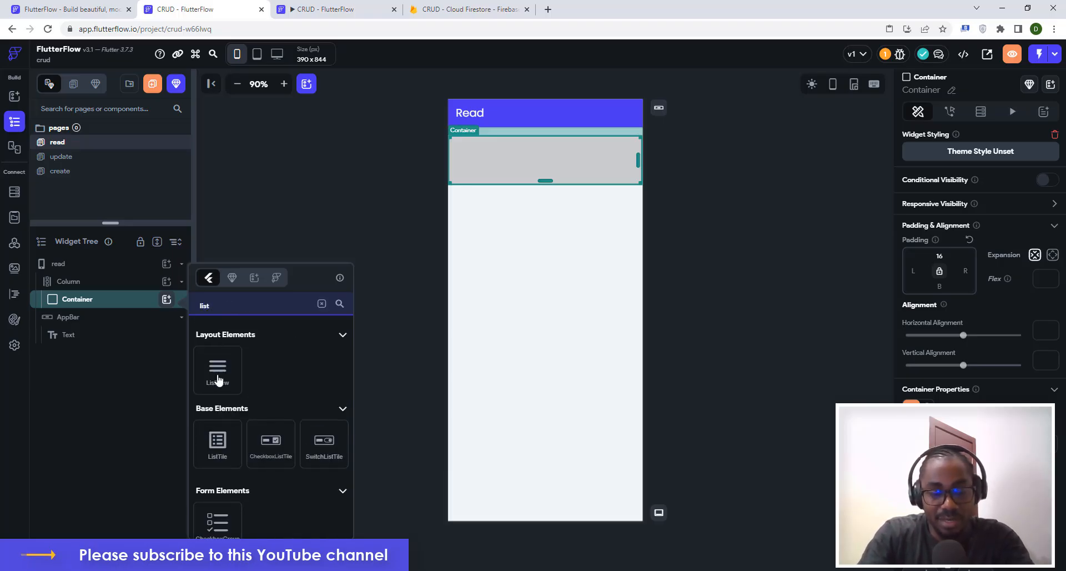
pyautogui.click(217, 378)
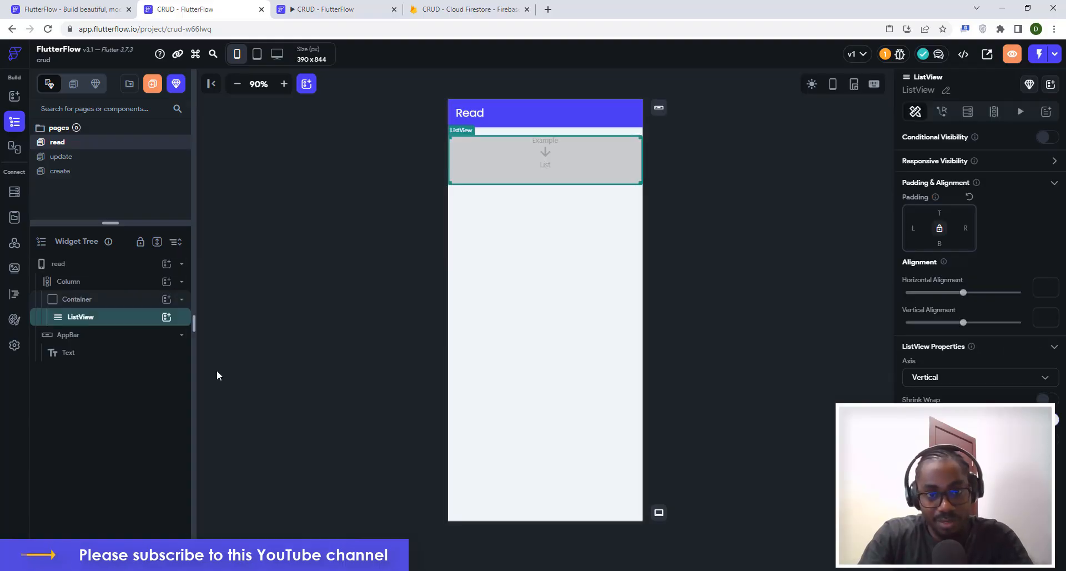
pyautogui.click(165, 317)
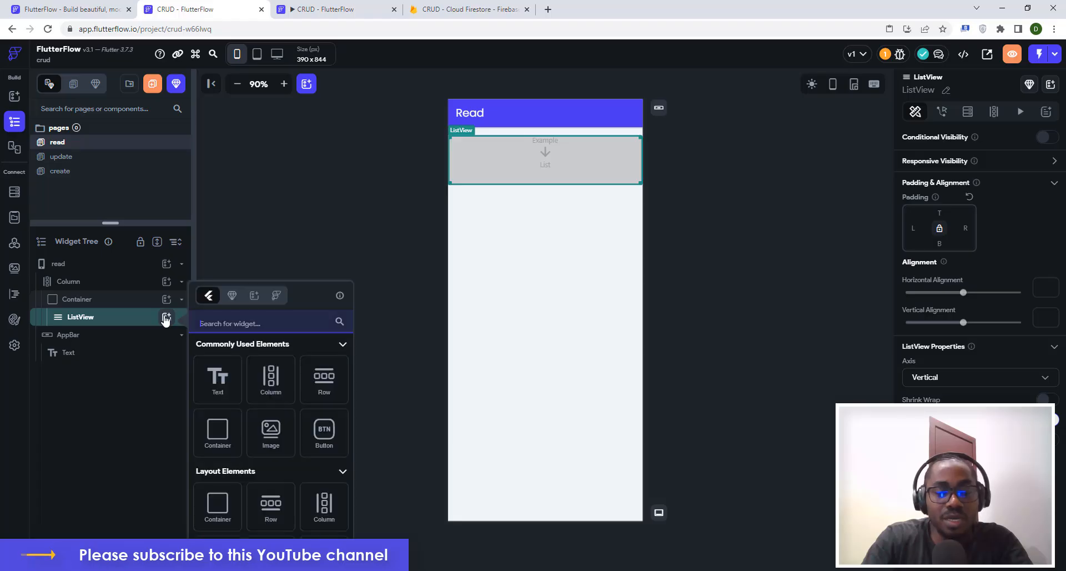
pyautogui.click(327, 381)
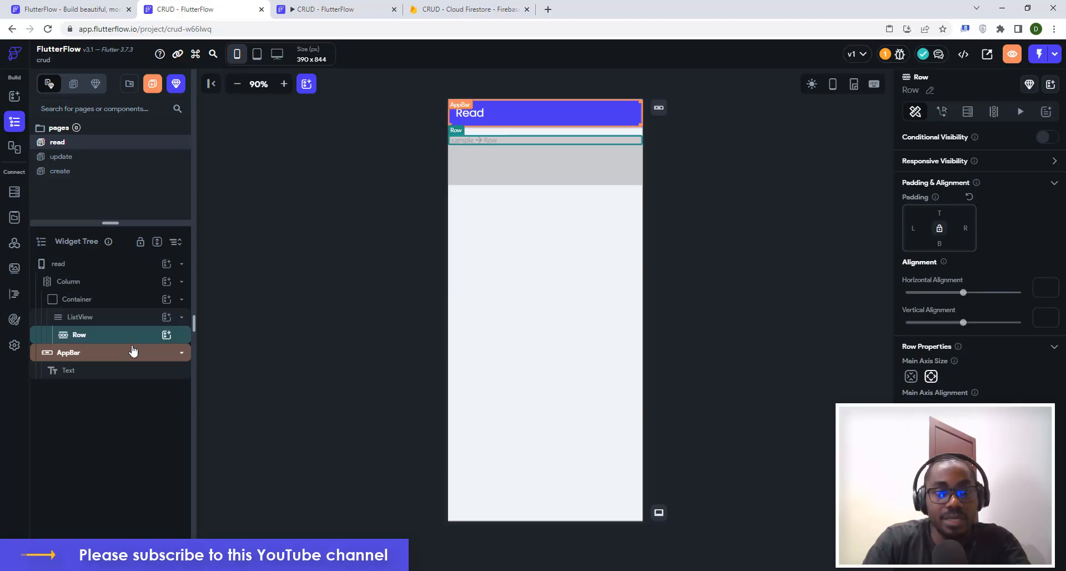
pyautogui.press('Delete')
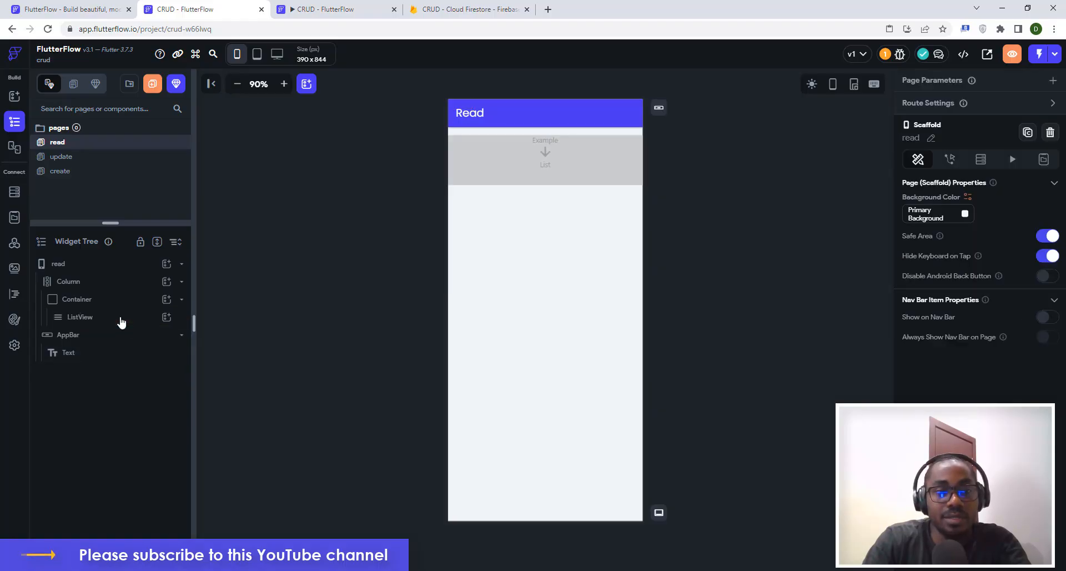
# Build a Column > Row > Text in the ListView with the label 'First Name:'.
pyautogui.click(122, 323)
pyautogui.click(166, 317)
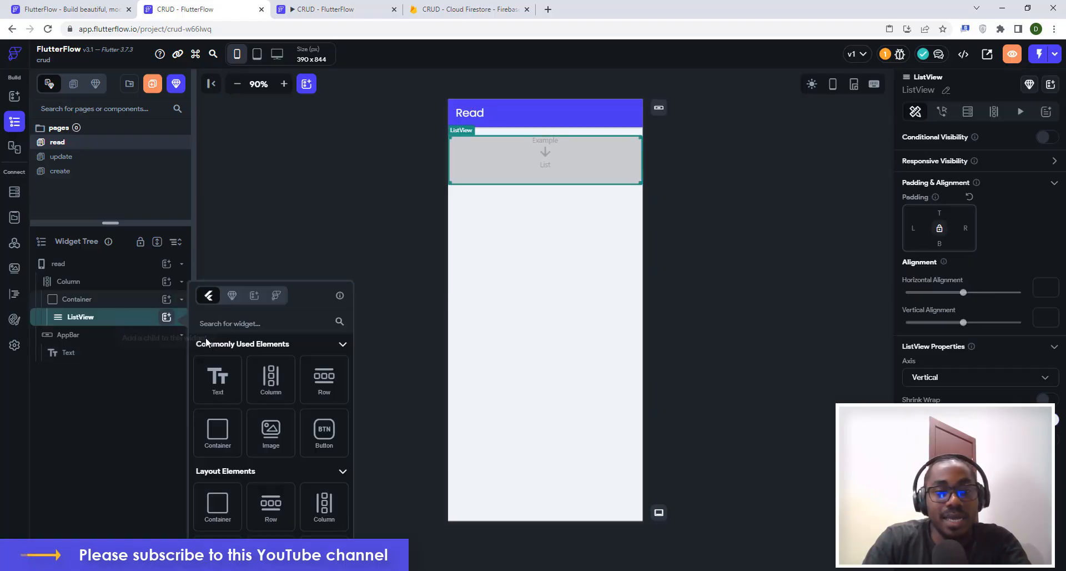
pyautogui.click(265, 380)
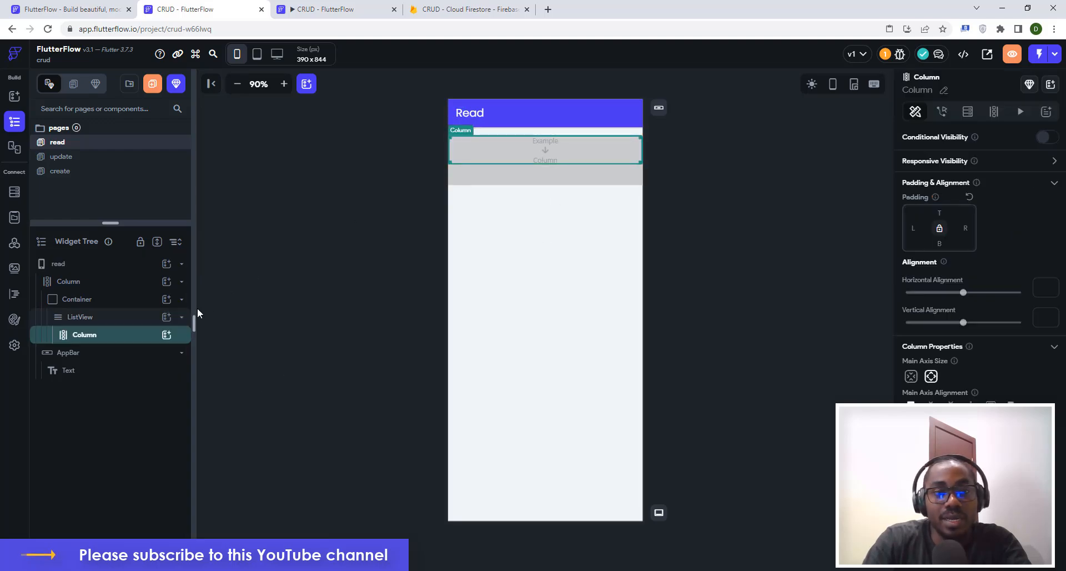
pyautogui.click(166, 334)
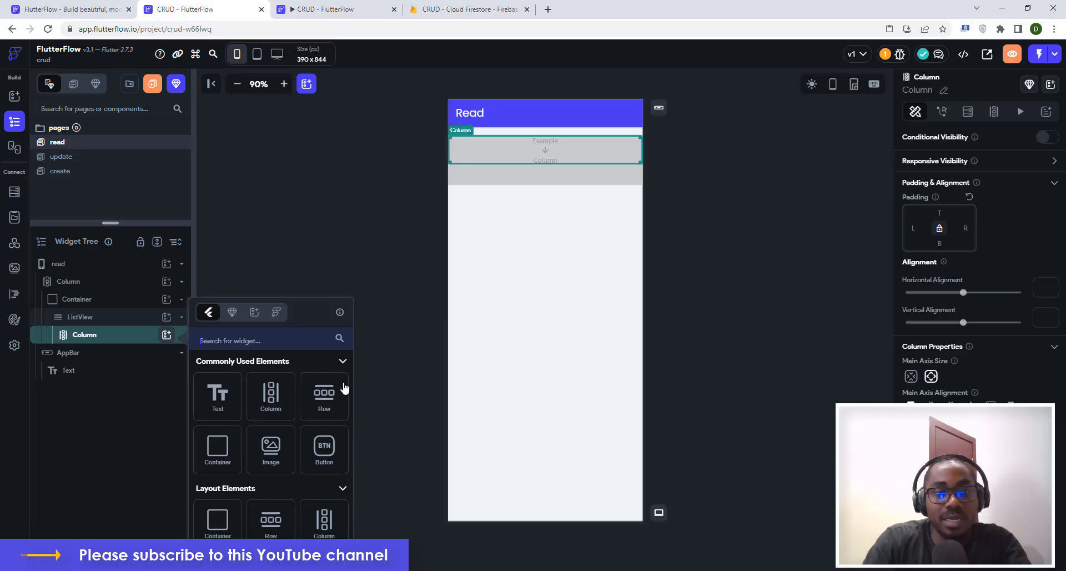
pyautogui.click(321, 399)
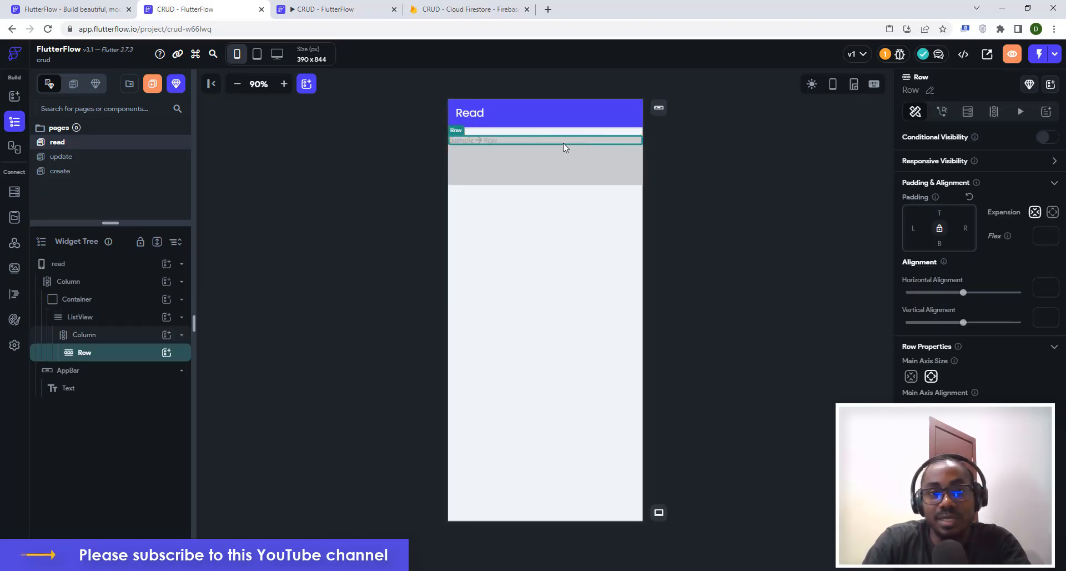
pyautogui.click(164, 352)
pyautogui.click(225, 398)
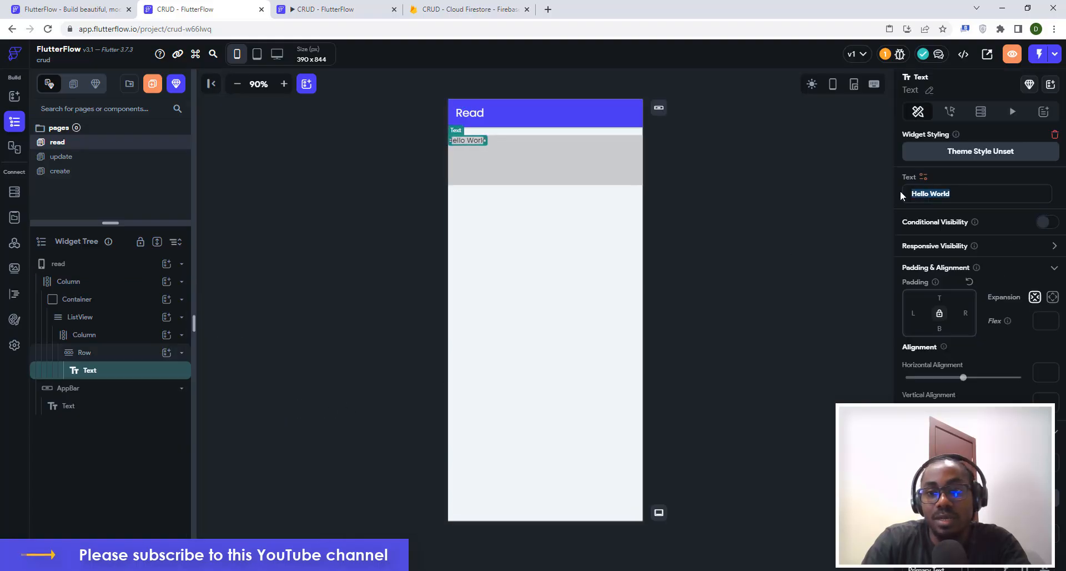
pyautogui.hotkey('ctrl', 'a')
pyautogui.write('First')
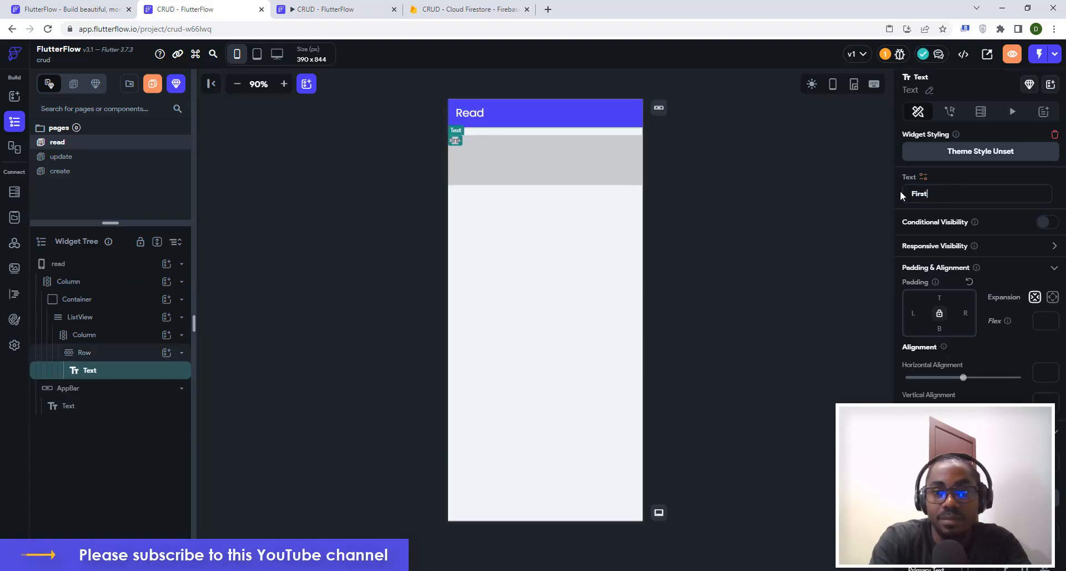
pyautogui.write(' Name')
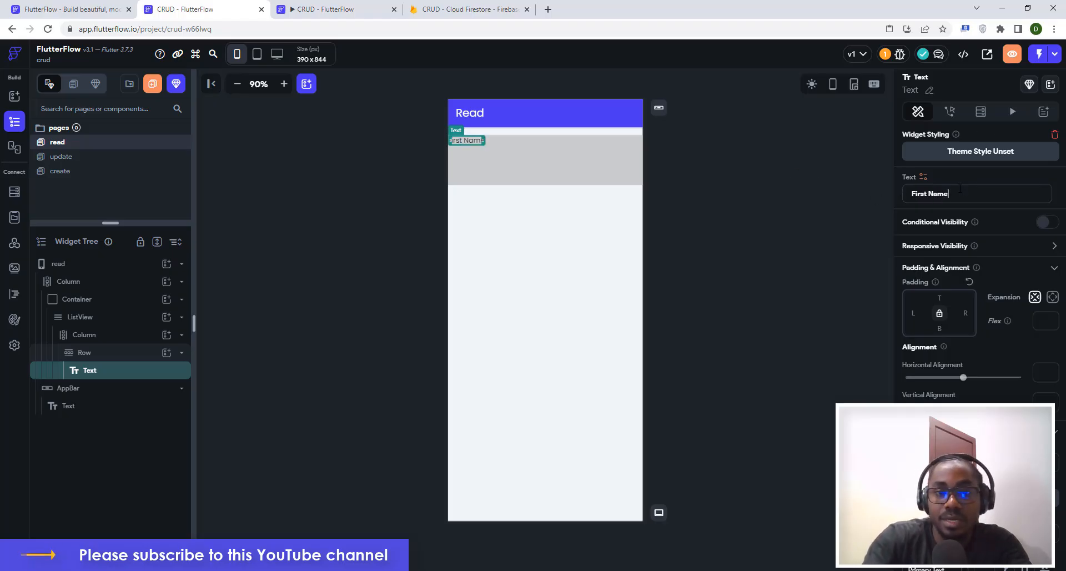
pyautogui.write(':')
# Give the label Column 16 left and 16 top padding.
pyautogui.click(508, 142)
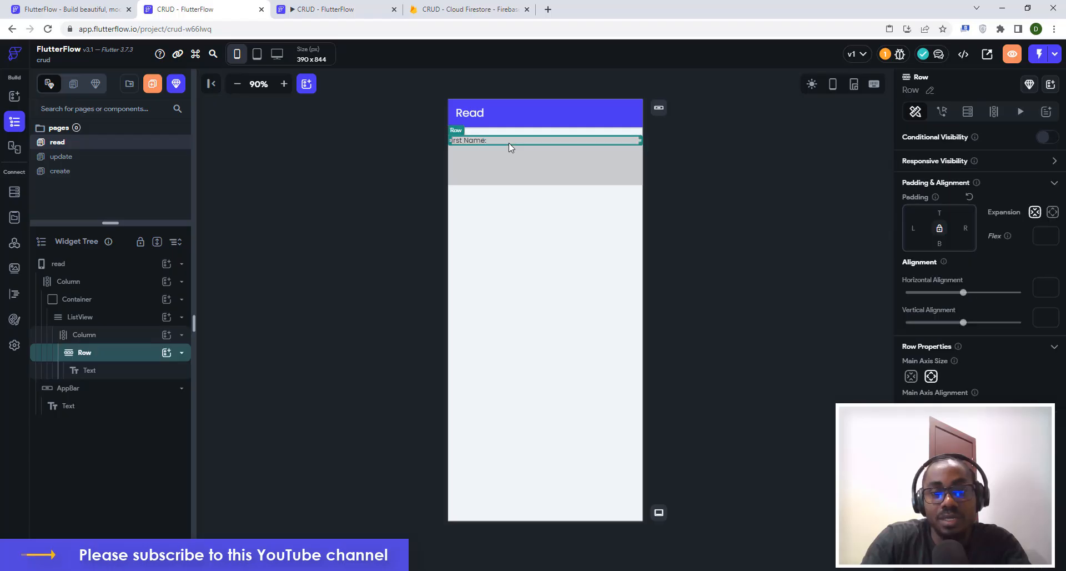
pyautogui.click(114, 340)
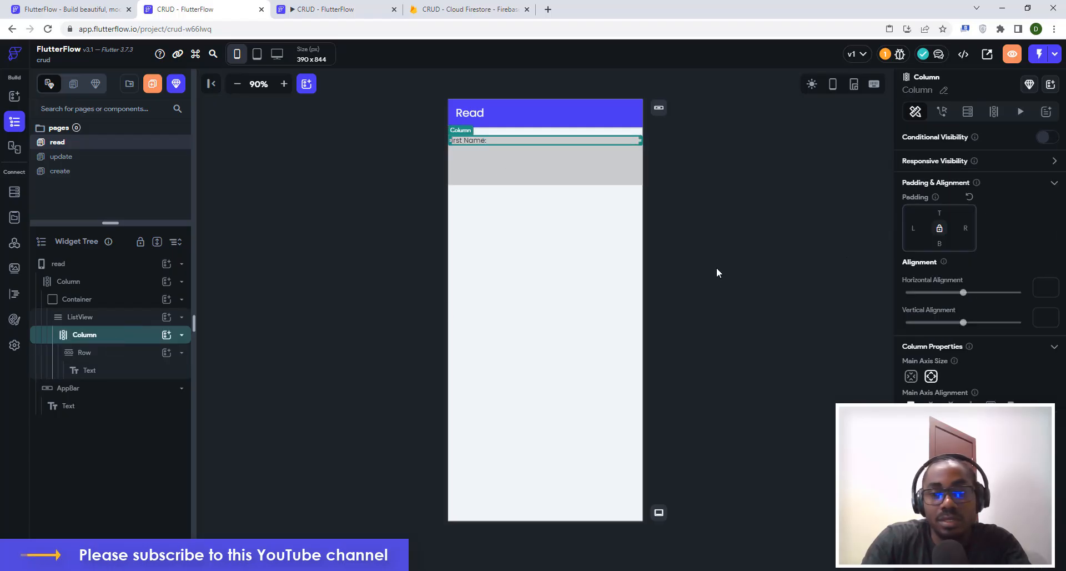
pyautogui.click(913, 227)
pyautogui.write('16')
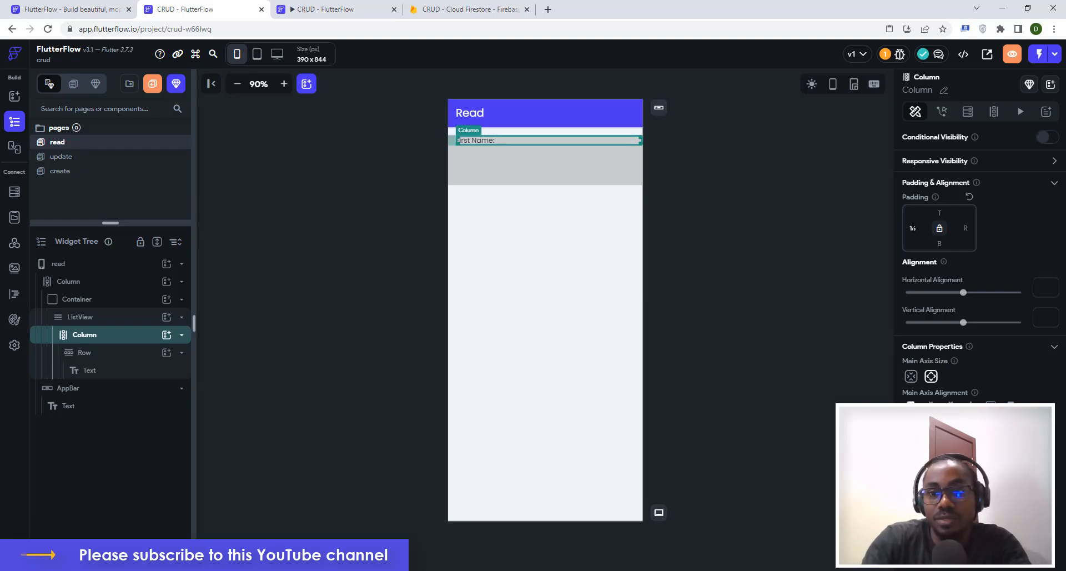
pyautogui.click(940, 213)
pyautogui.write('16')
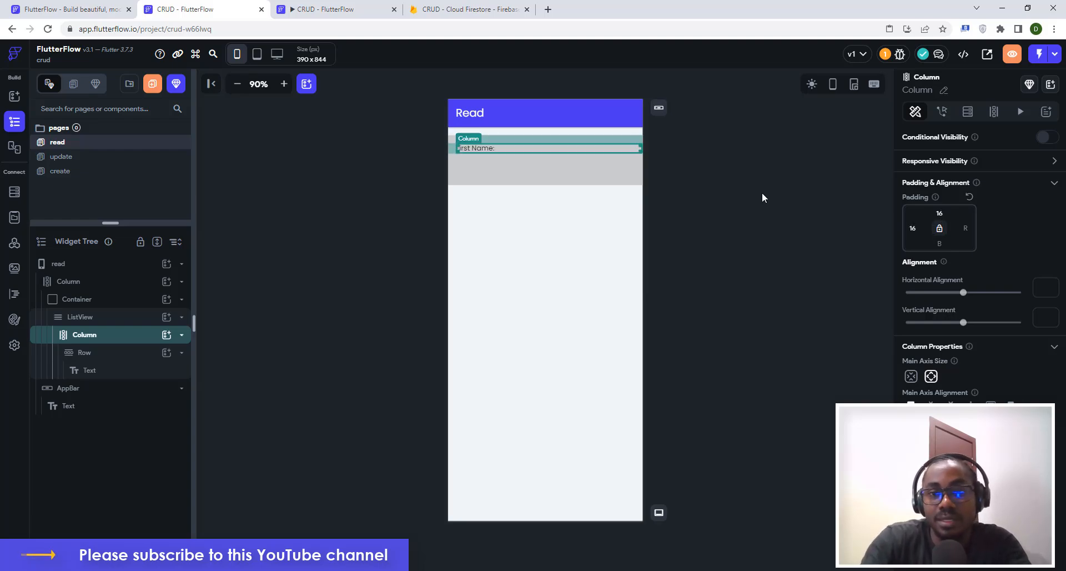
pyautogui.click(725, 187)
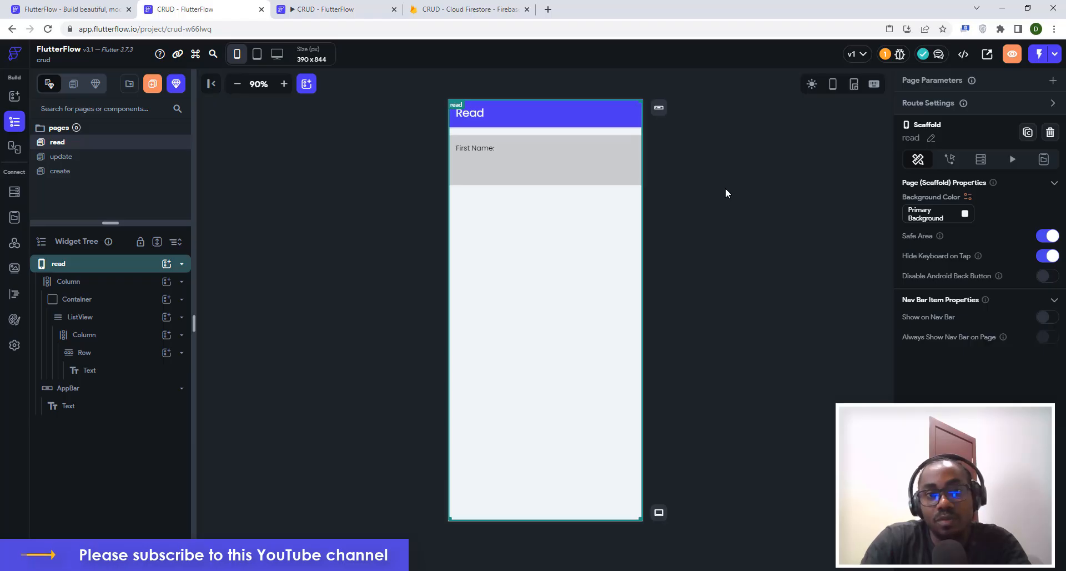
# Duplicate the First Name: row twice, relabelling the copies 'Last Name:' and 'Email:'.
pyautogui.click(500, 148)
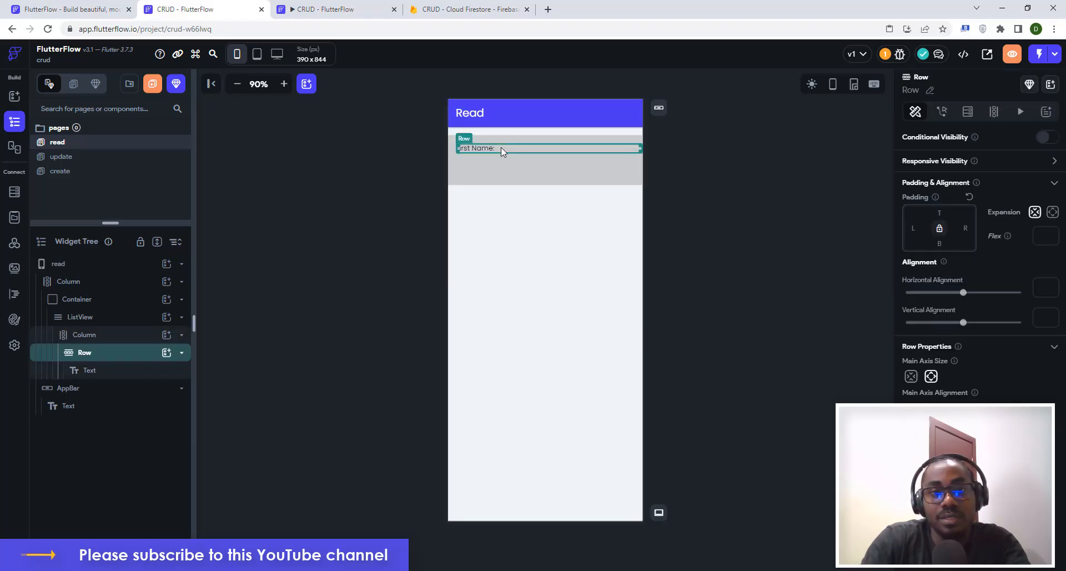
pyautogui.hotkey('ctrl', 'd')
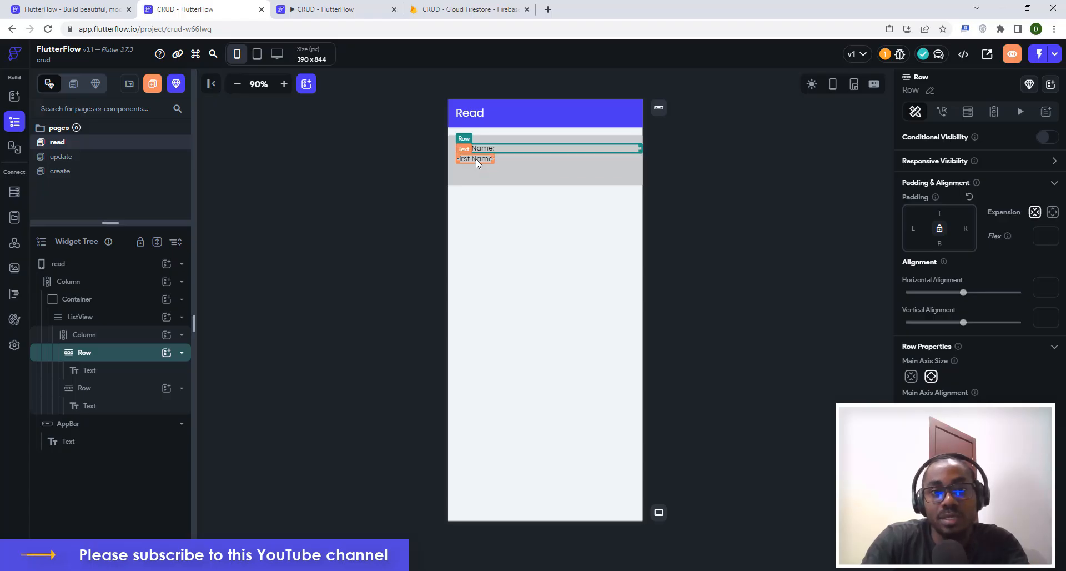
pyautogui.click(475, 159)
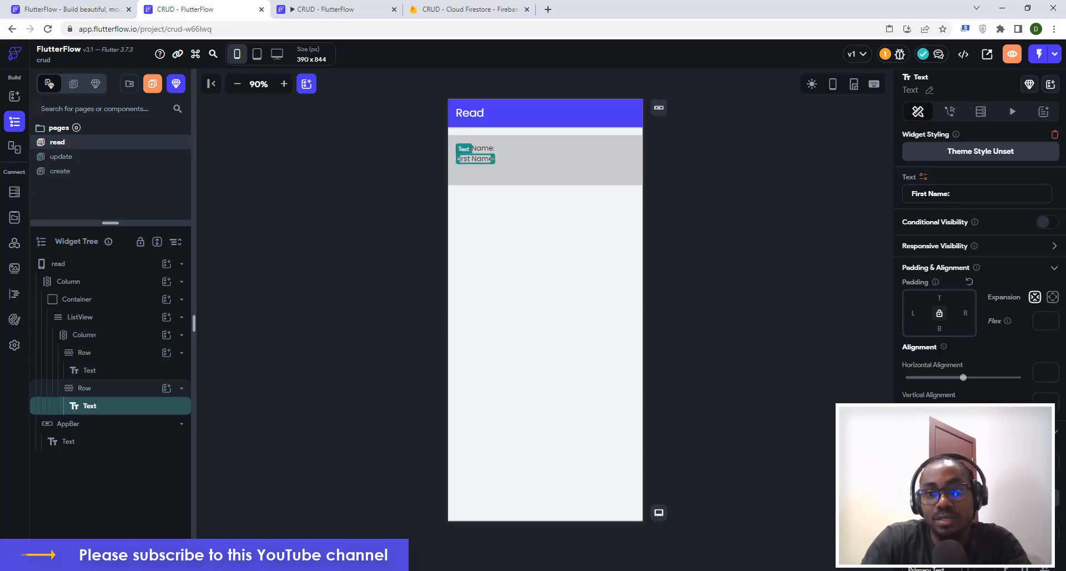
pyautogui.hotkey('ctrl', 'shift', 'Left')
pyautogui.write('Las')
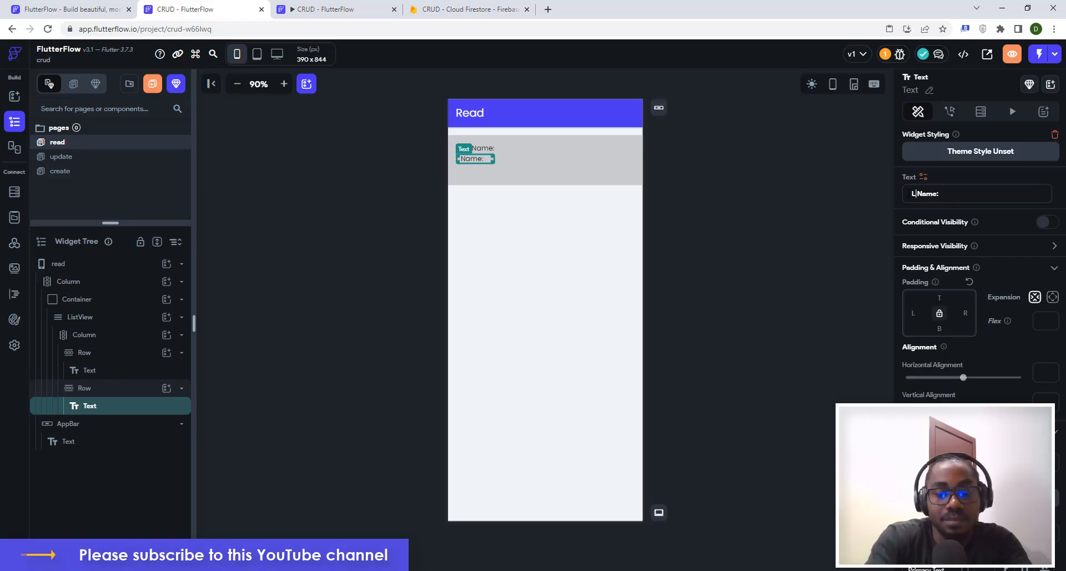
pyautogui.write('t')
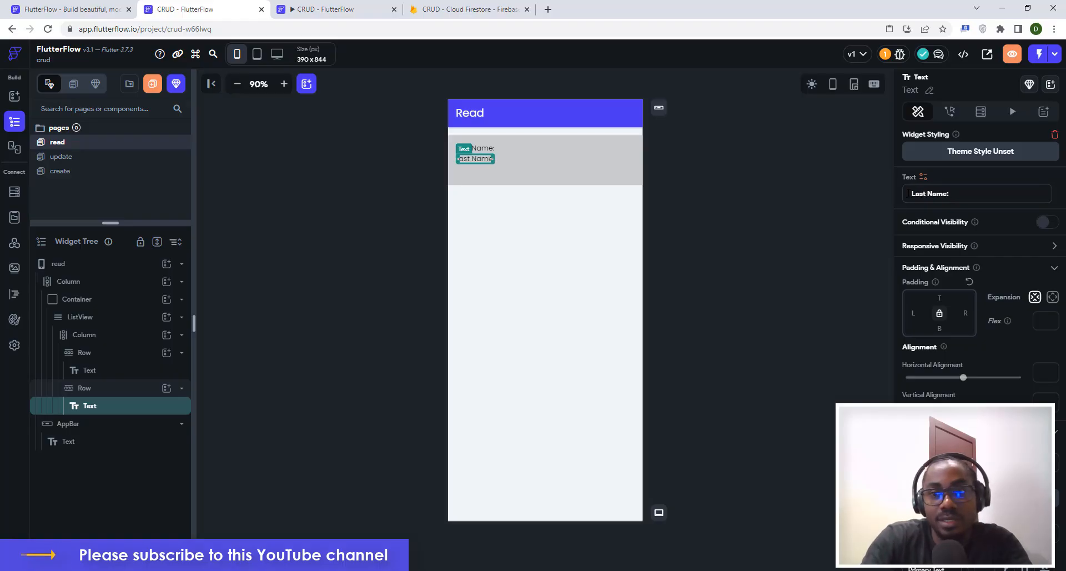
pyautogui.click(543, 161)
pyautogui.hotkey('ctrl', 'd')
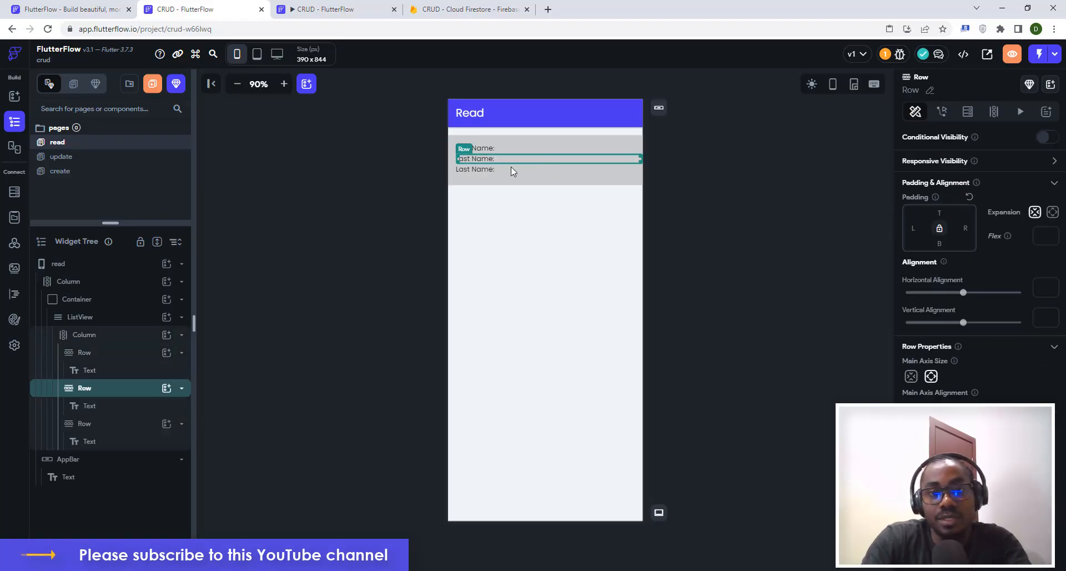
pyautogui.click(487, 169)
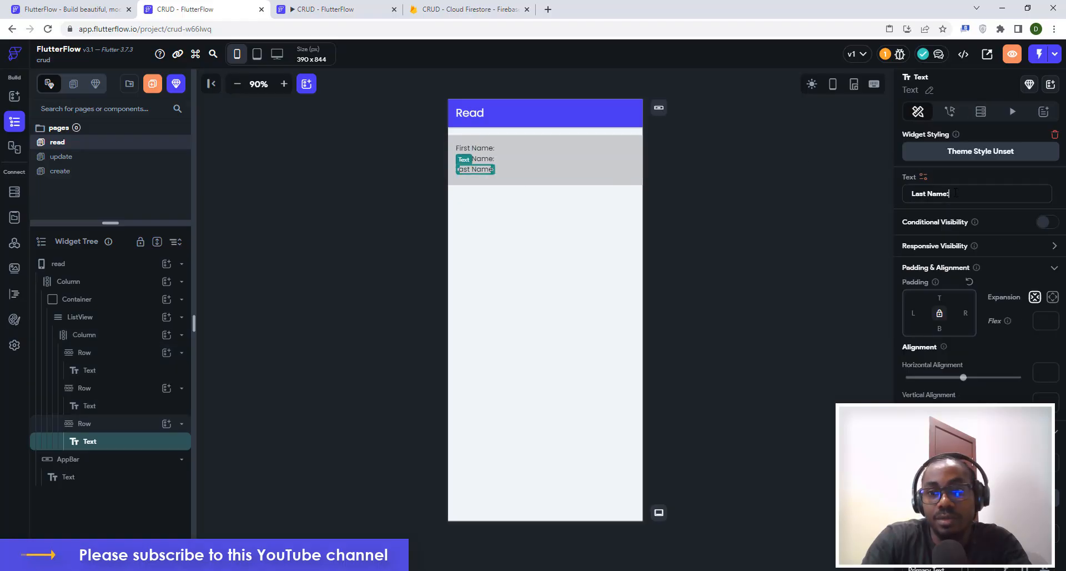
pyautogui.hotkey('ctrl', 'a')
pyautogui.write('Em')
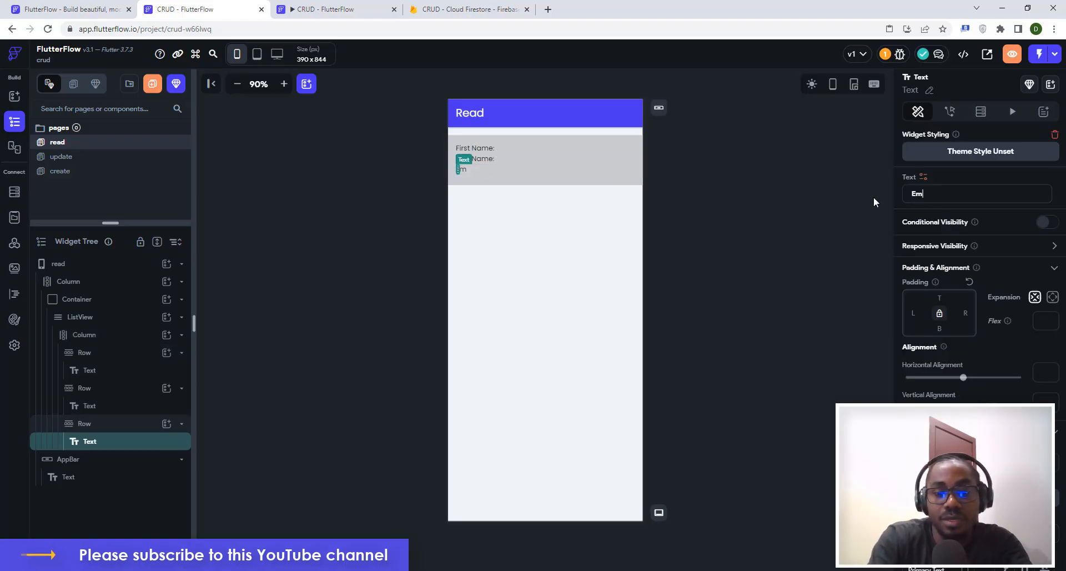
pyautogui.write('ail:')
pyautogui.click(718, 221)
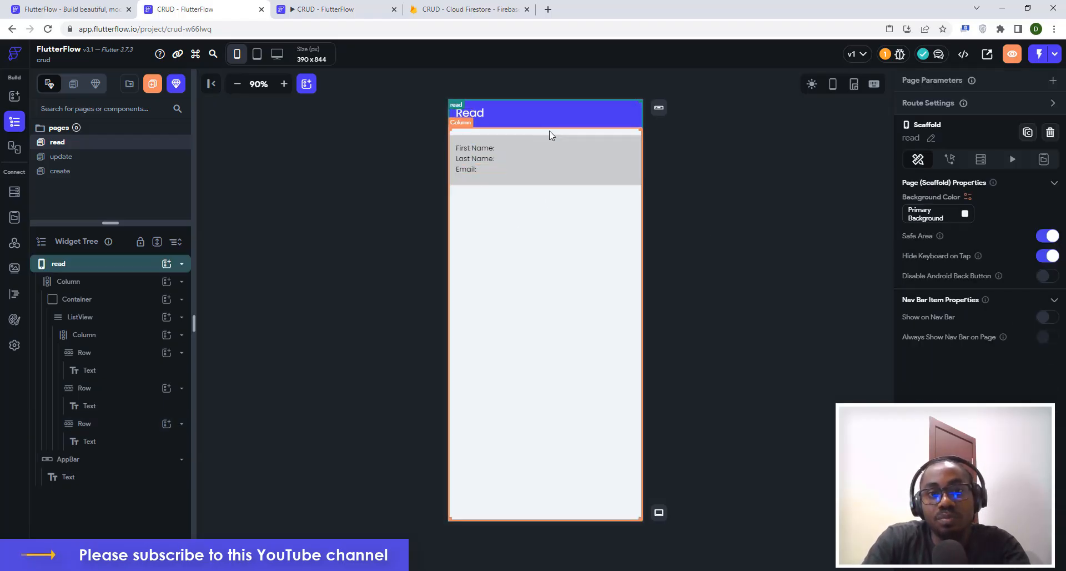
# Select the read page's ListView and start adding a backend query to it.
pyautogui.click(793, 243)
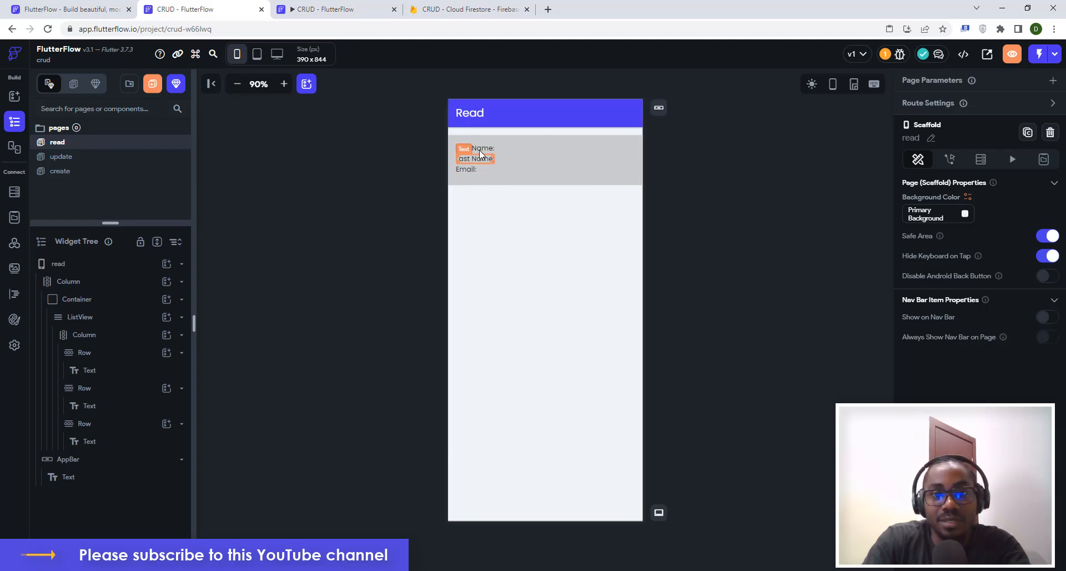
pyautogui.click(468, 235)
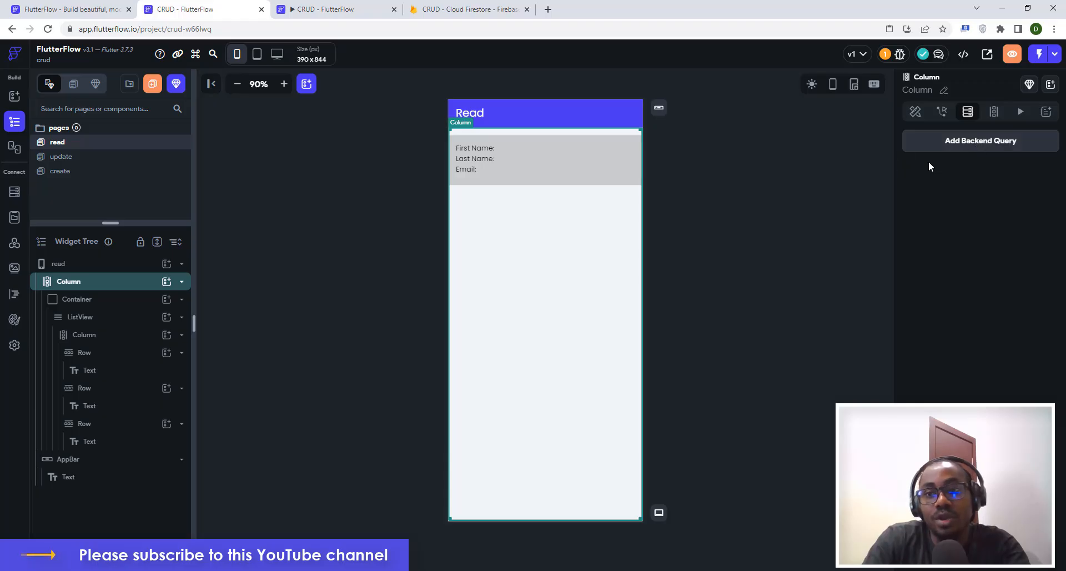
pyautogui.click(453, 138)
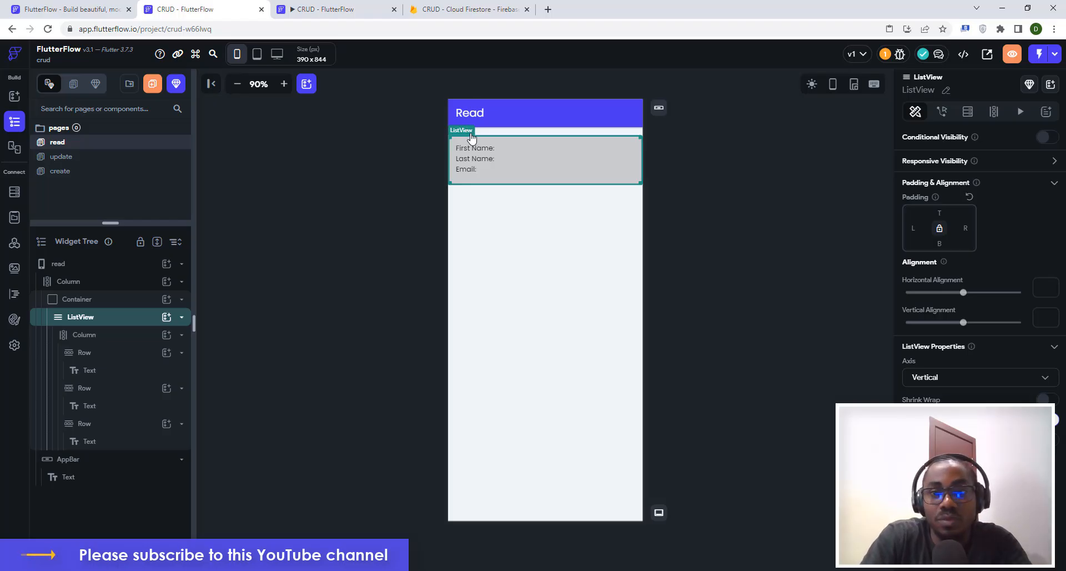
pyautogui.click(969, 112)
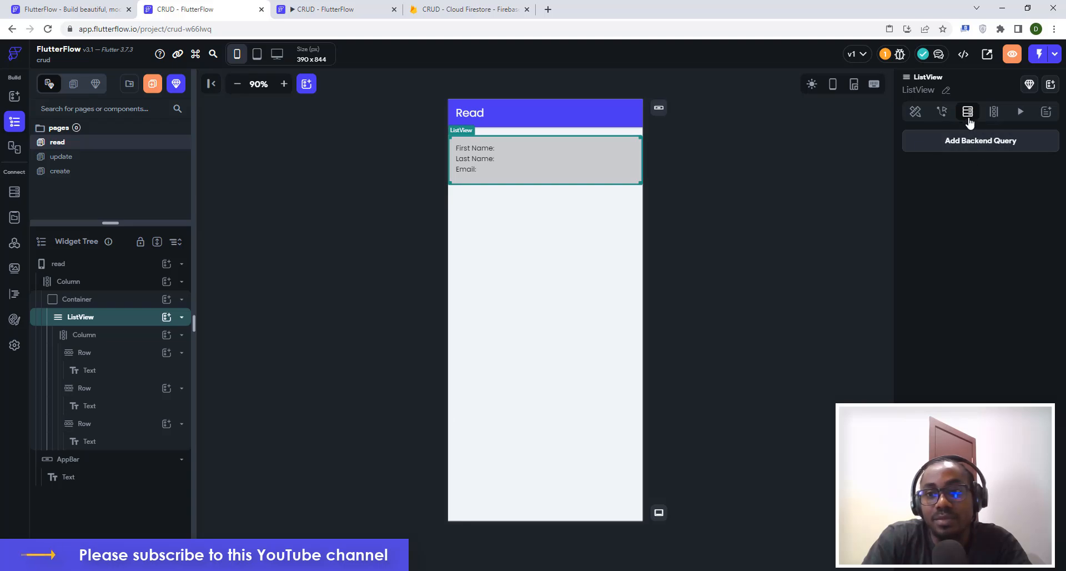
pyautogui.click(969, 141)
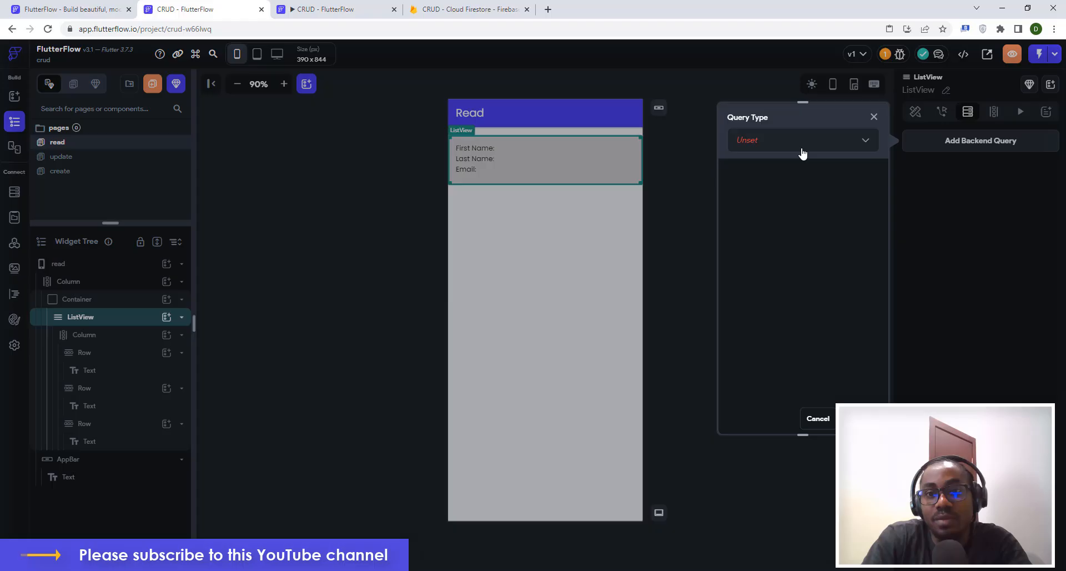
# Give the ListView a Query Collection on userdetails returning a List of Documents, and confirm.
pyautogui.click(749, 143)
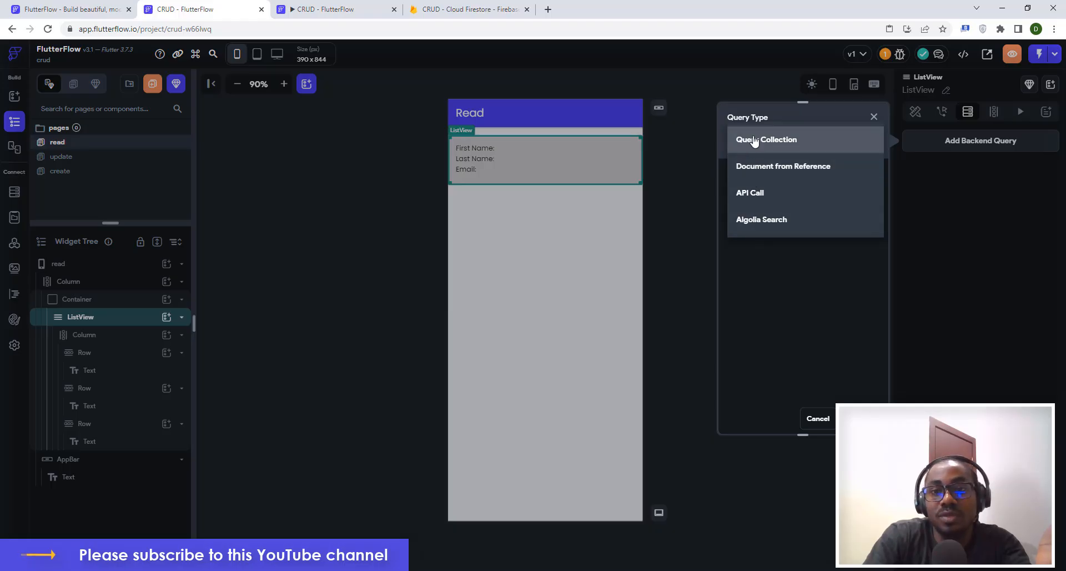
pyautogui.click(751, 143)
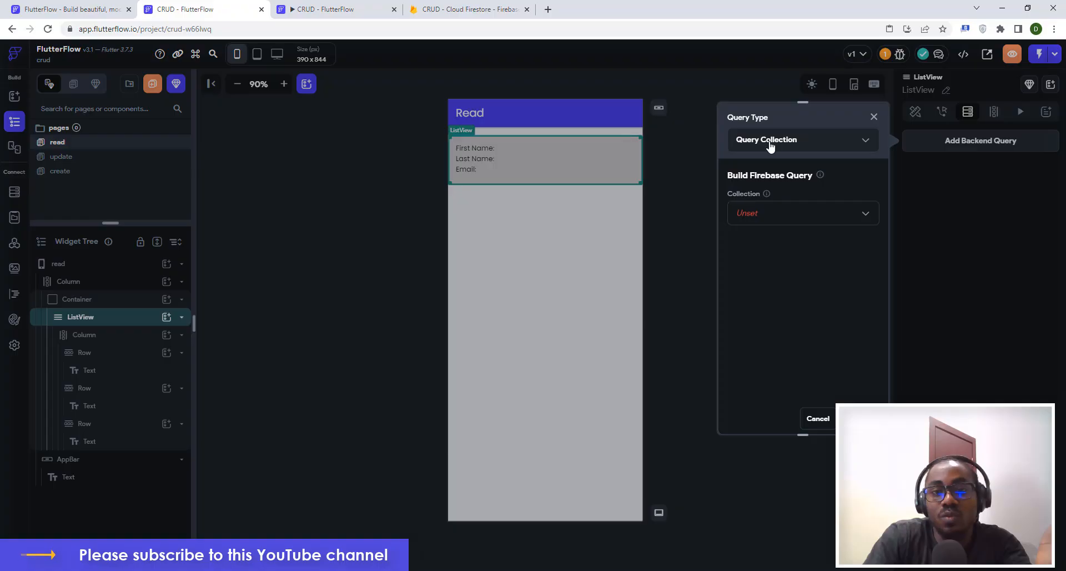
pyautogui.click(750, 215)
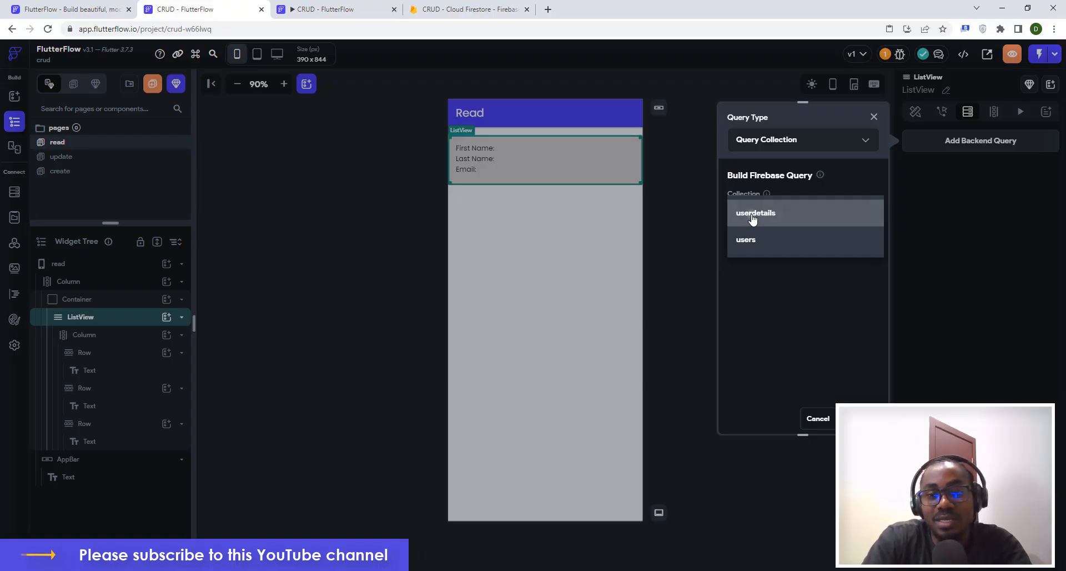
pyautogui.click(753, 219)
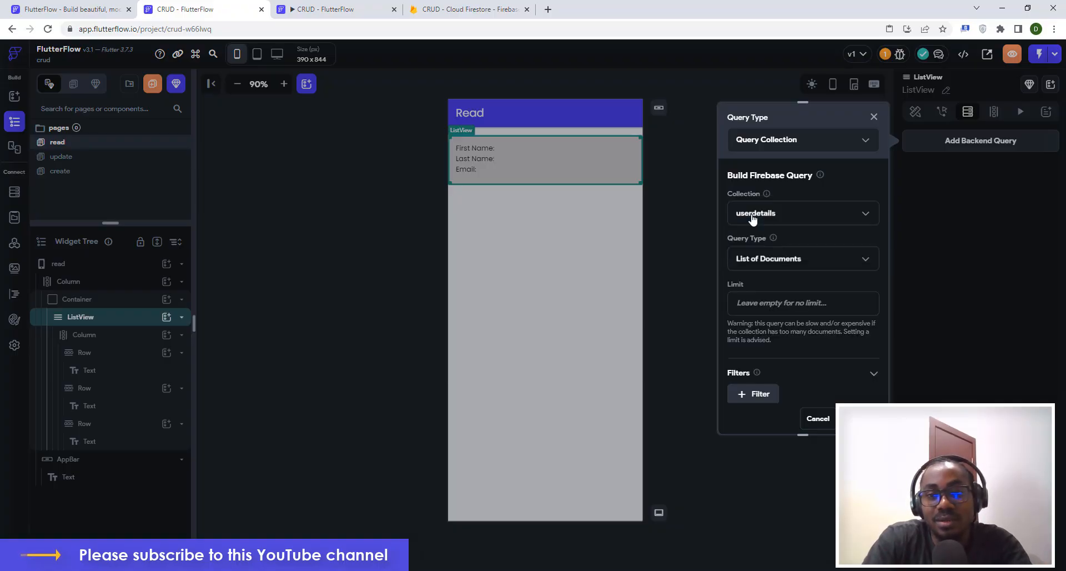
pyautogui.click(764, 259)
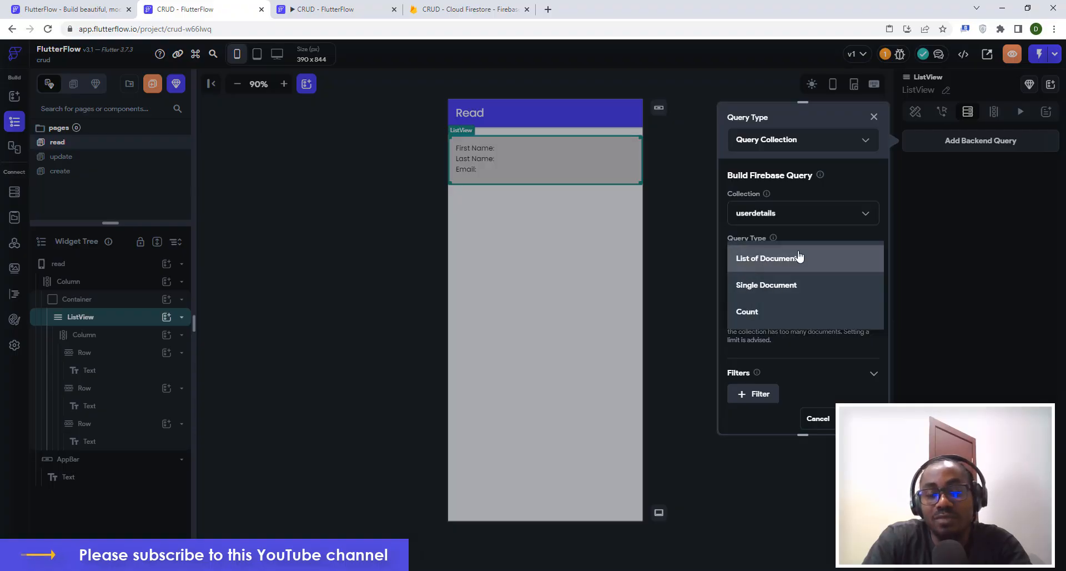
pyautogui.click(758, 258)
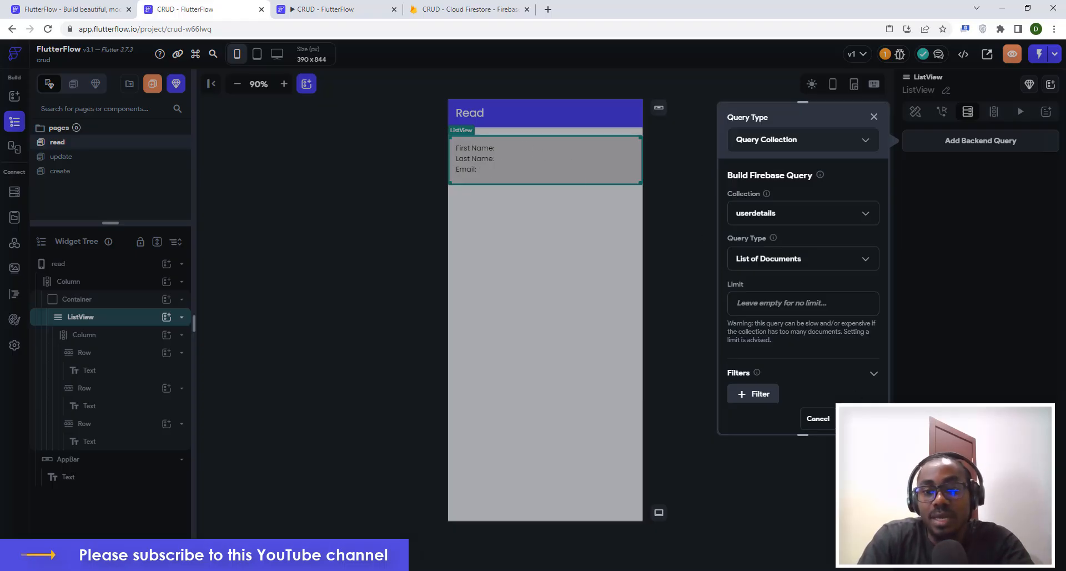
pyautogui.click(861, 418)
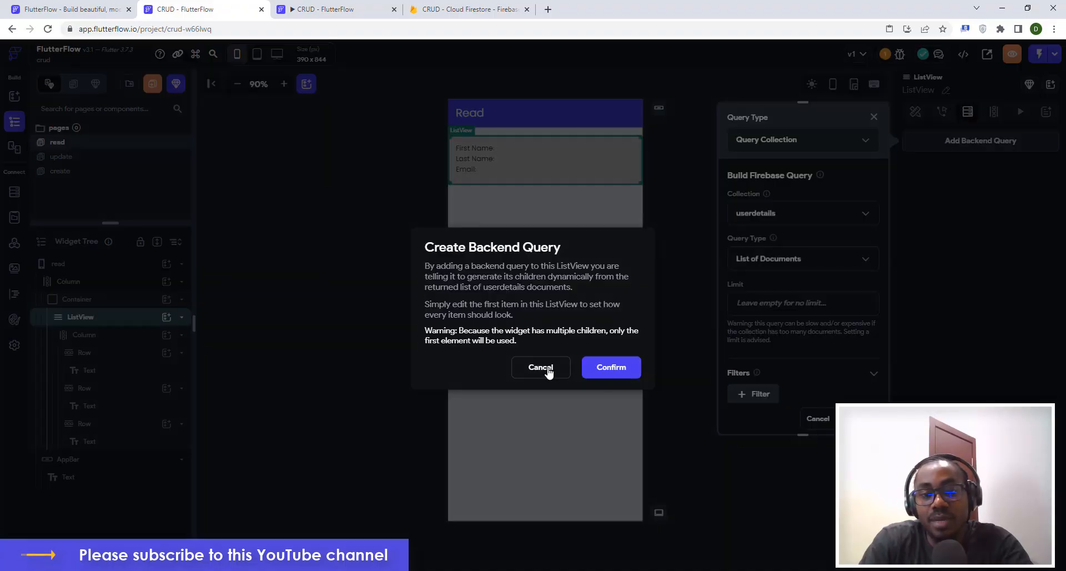
pyautogui.click(609, 370)
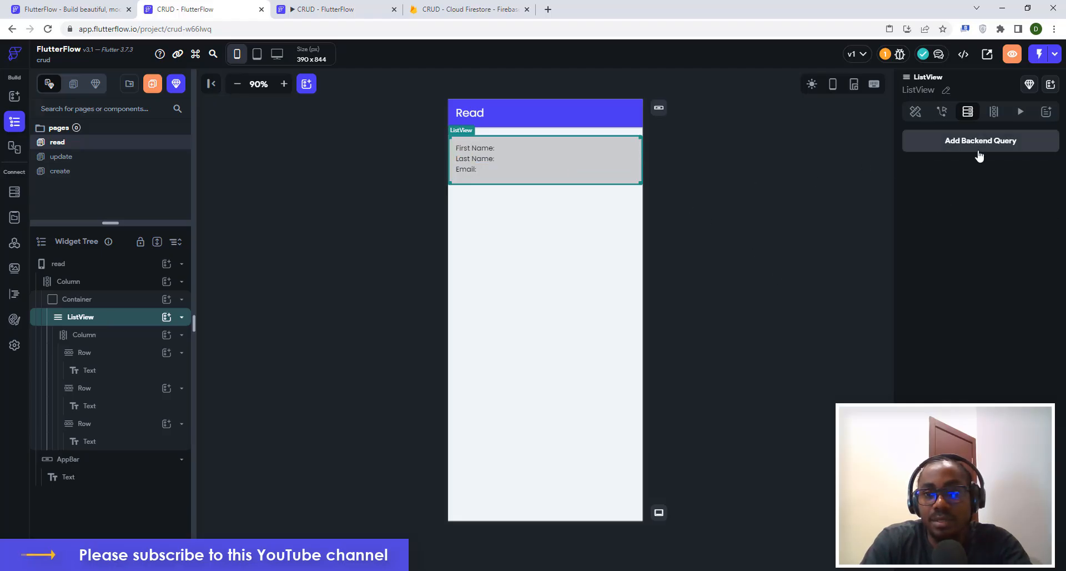
# Re-add the userdetails Query Collection backend query and confirm it again.
pyautogui.click(966, 144)
pyautogui.click(744, 141)
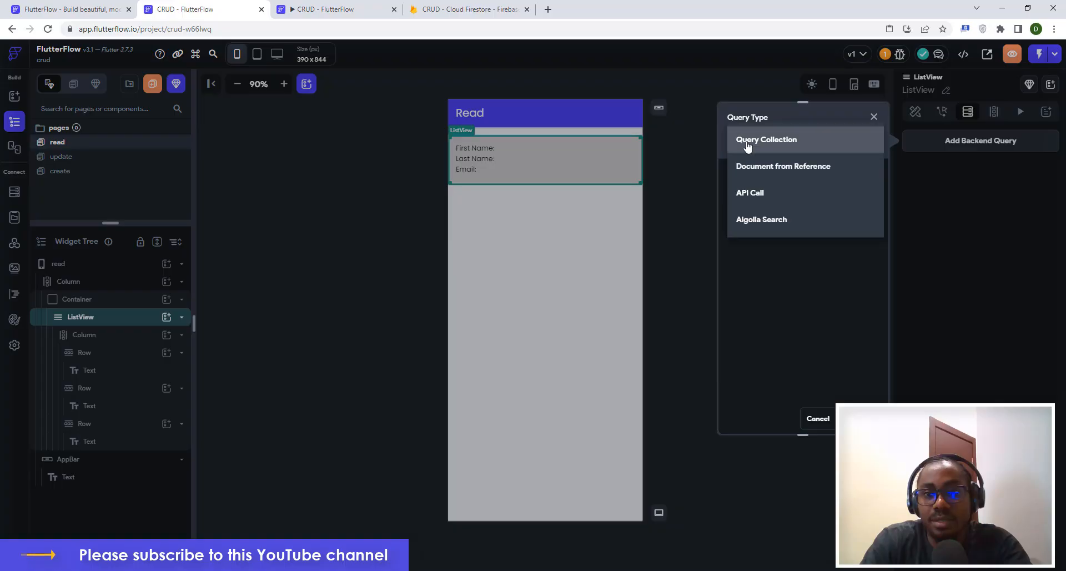
pyautogui.click(761, 146)
pyautogui.click(754, 213)
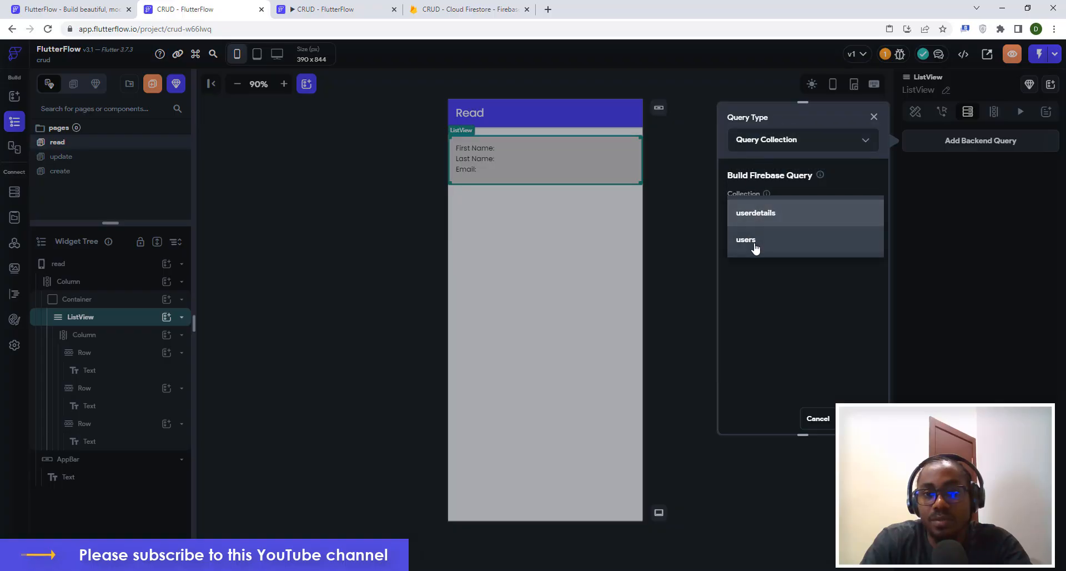
pyautogui.click(756, 220)
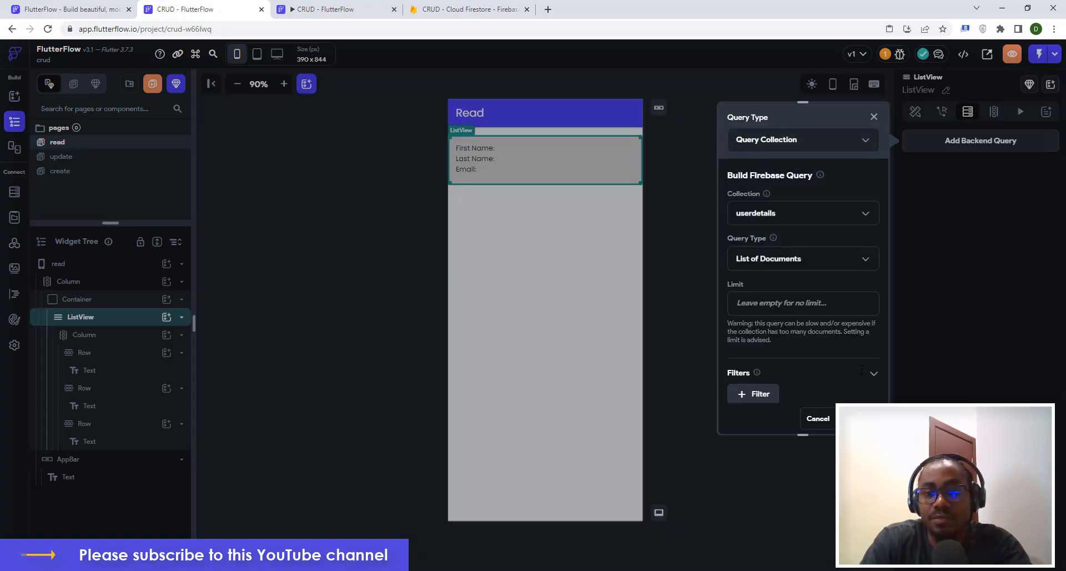
pyautogui.click(855, 418)
pyautogui.click(613, 366)
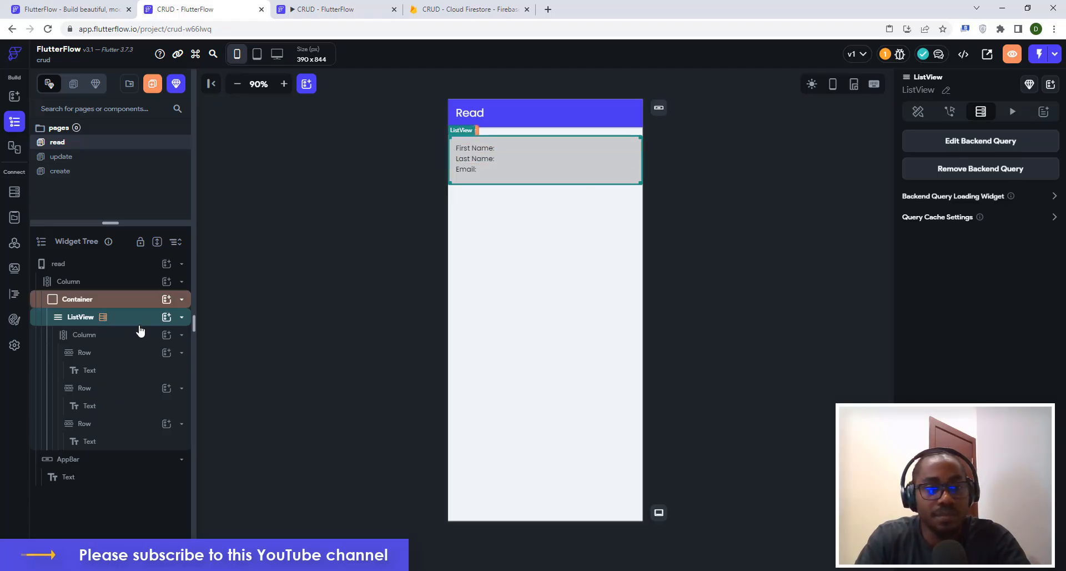
# Select the container around the list and clear its height value.
pyautogui.click(76, 300)
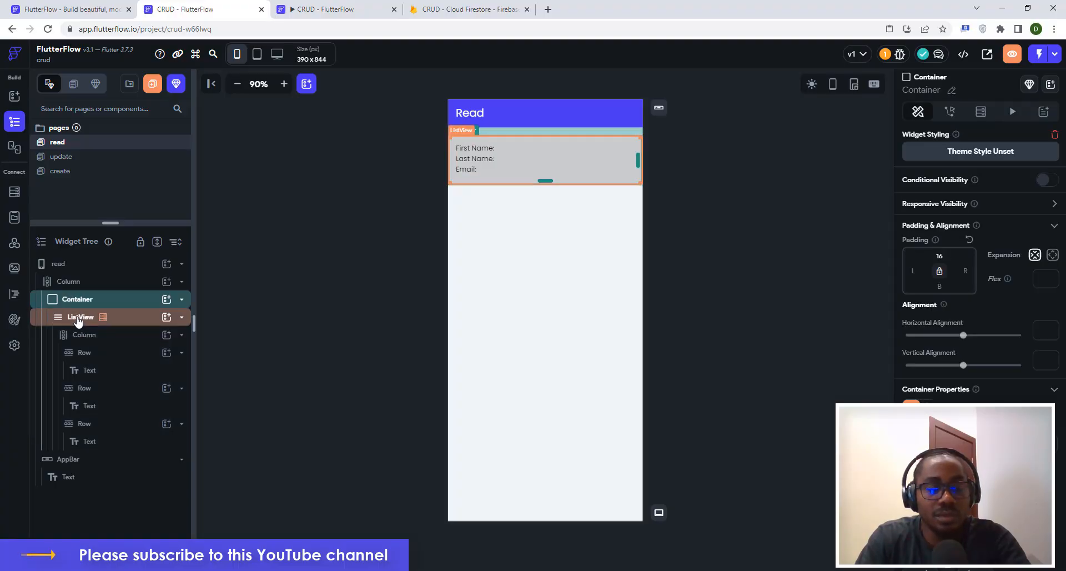
pyautogui.click(78, 318)
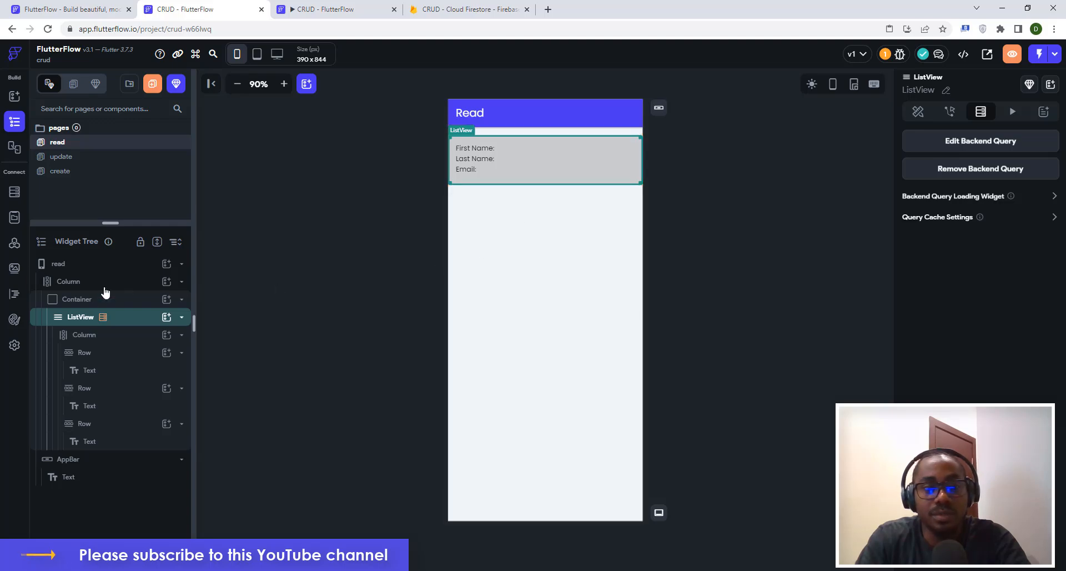
pyautogui.click(82, 301)
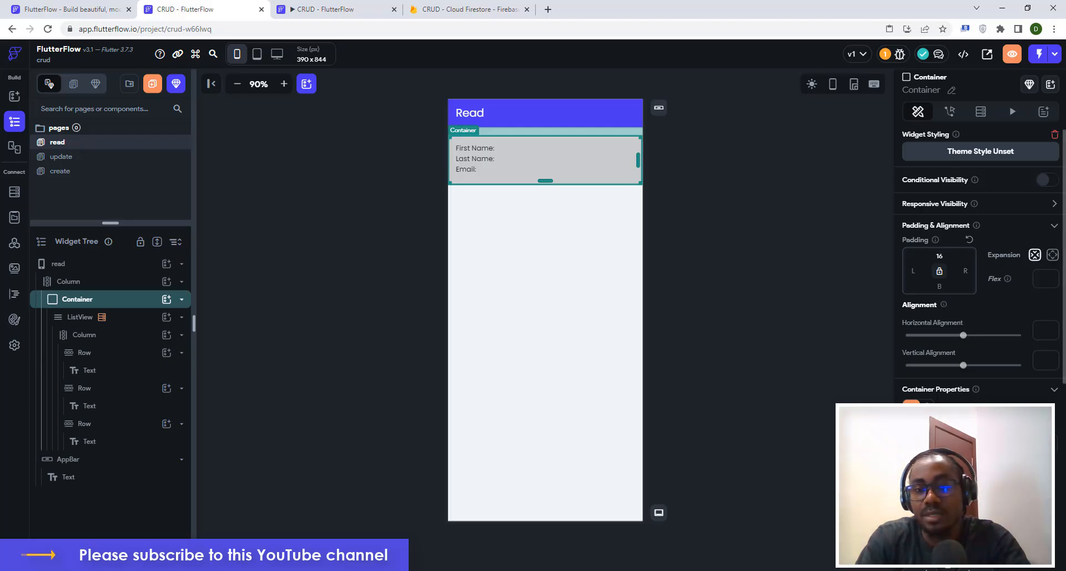
pyautogui.press('BackSpace')
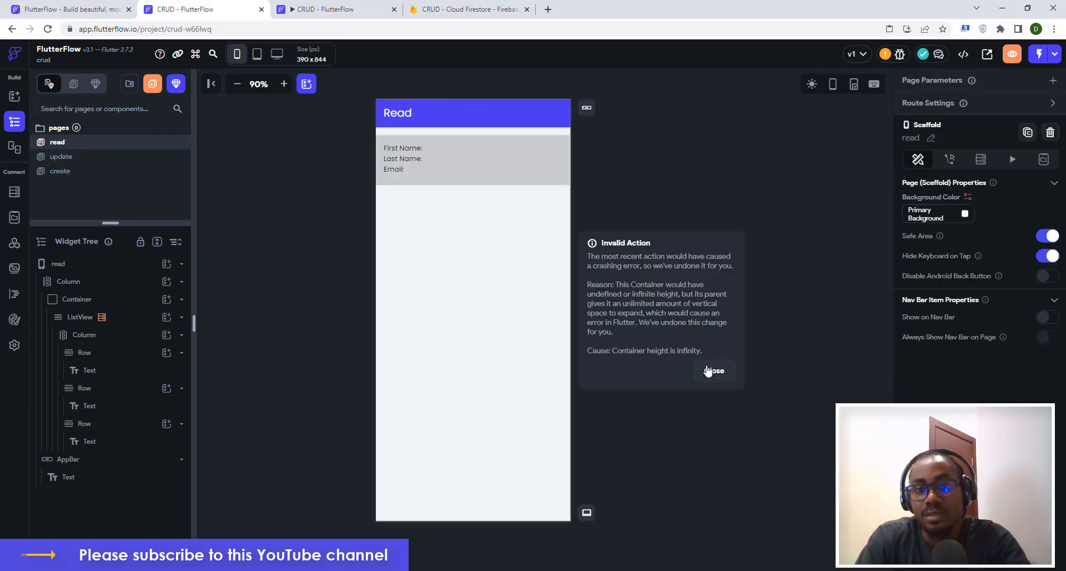
pyautogui.click(708, 370)
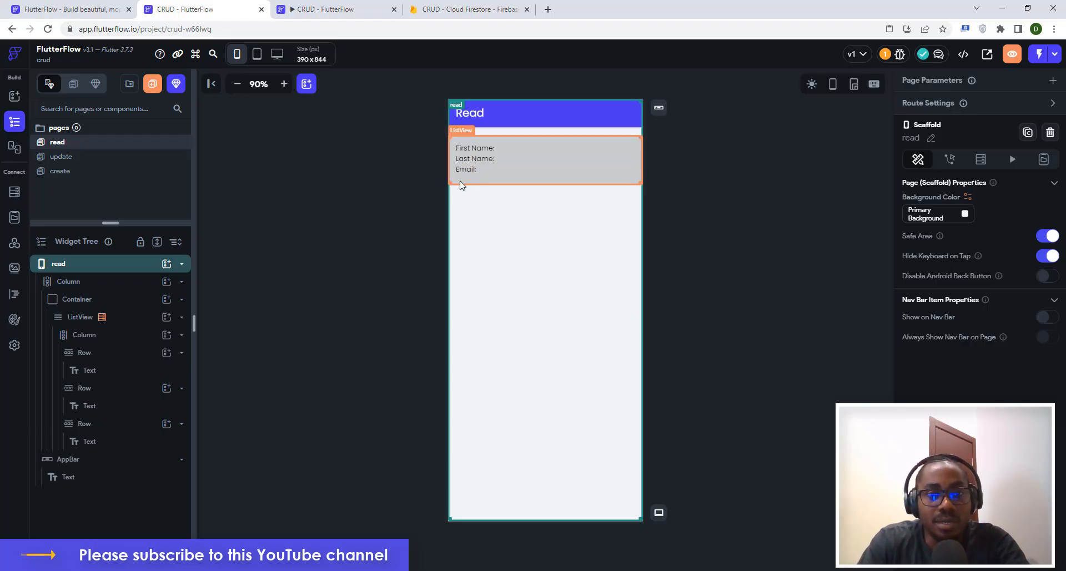
# Drag the container taller and set its Expansion to expanded to fill the page.
pyautogui.click(102, 300)
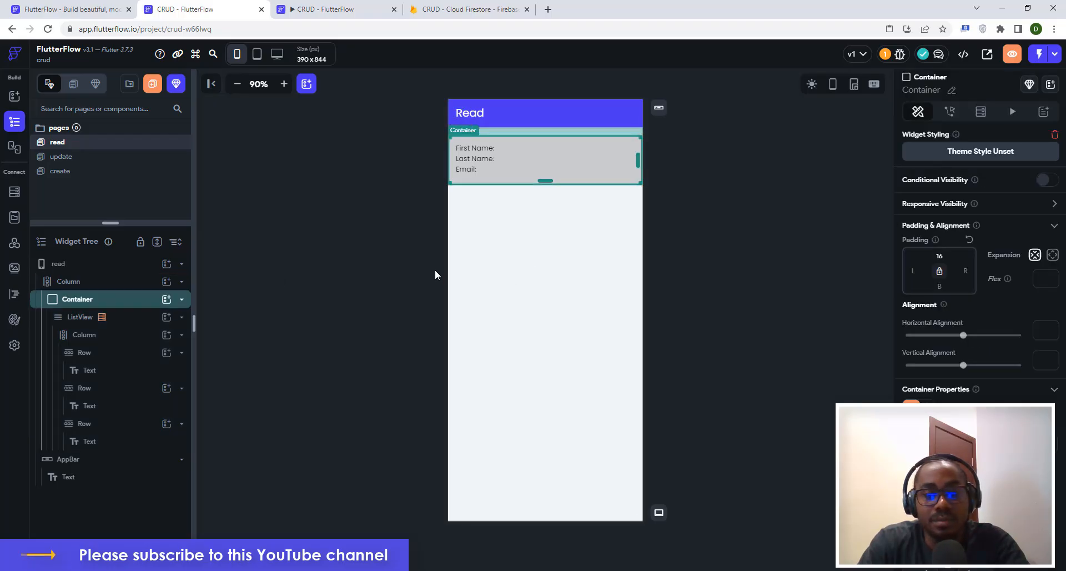
pyautogui.moveTo(545, 180); pyautogui.dragTo(559, 366)
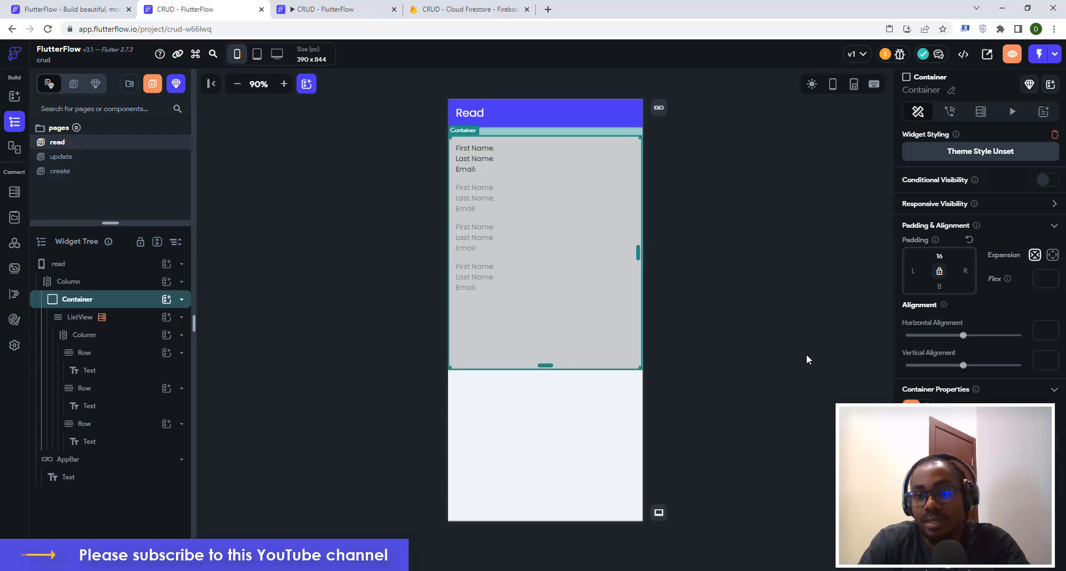
pyautogui.click(1053, 256)
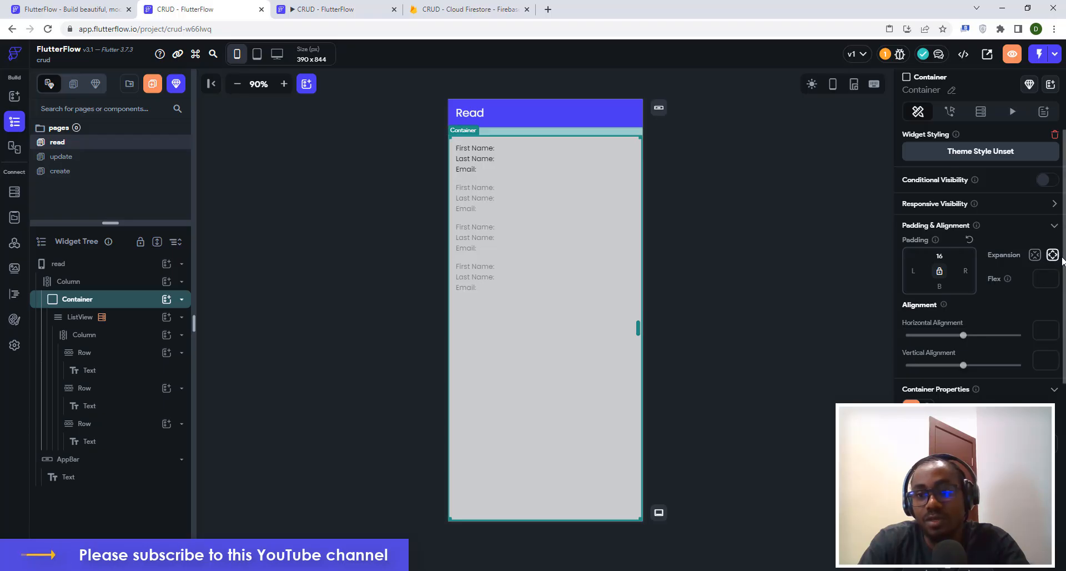
pyautogui.click(727, 249)
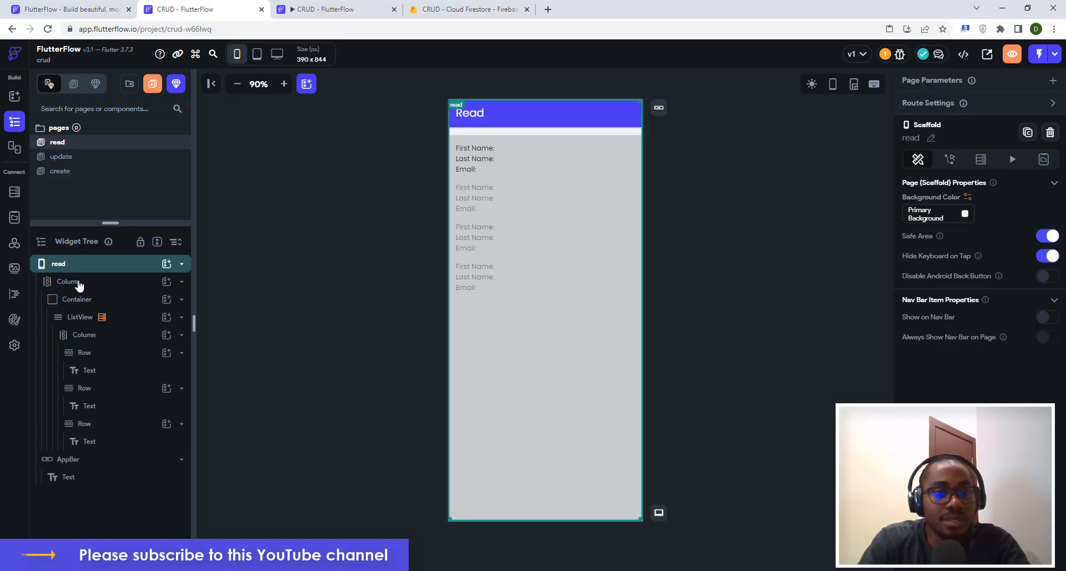
pyautogui.click(85, 299)
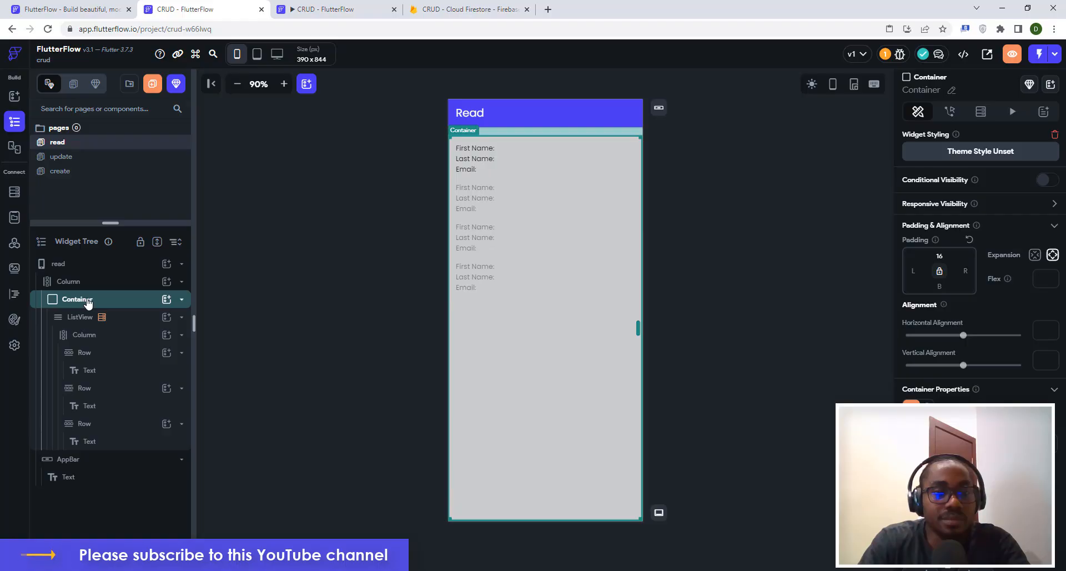
pyautogui.click(726, 255)
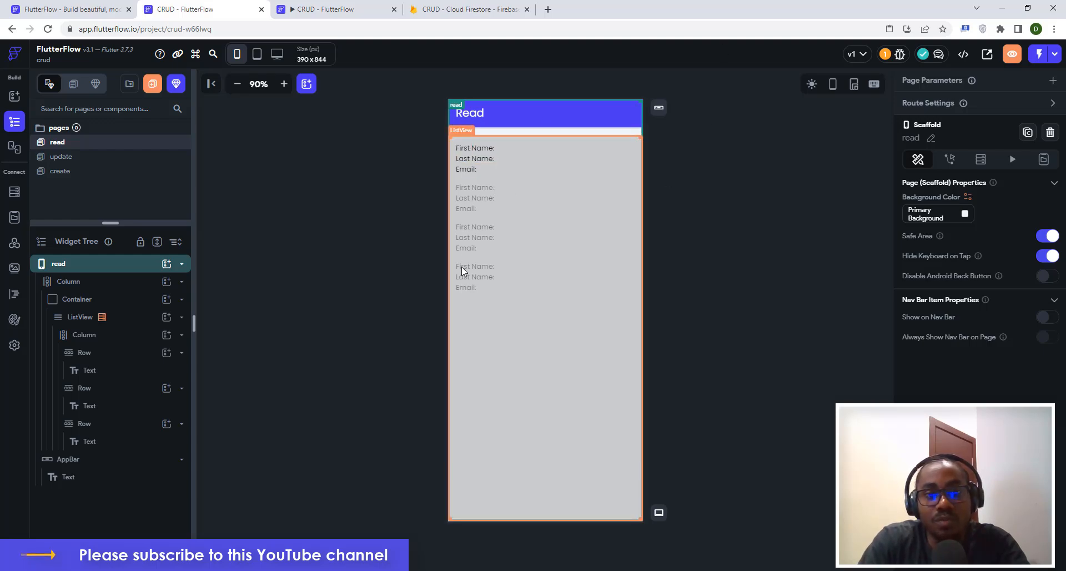
pyautogui.click(728, 169)
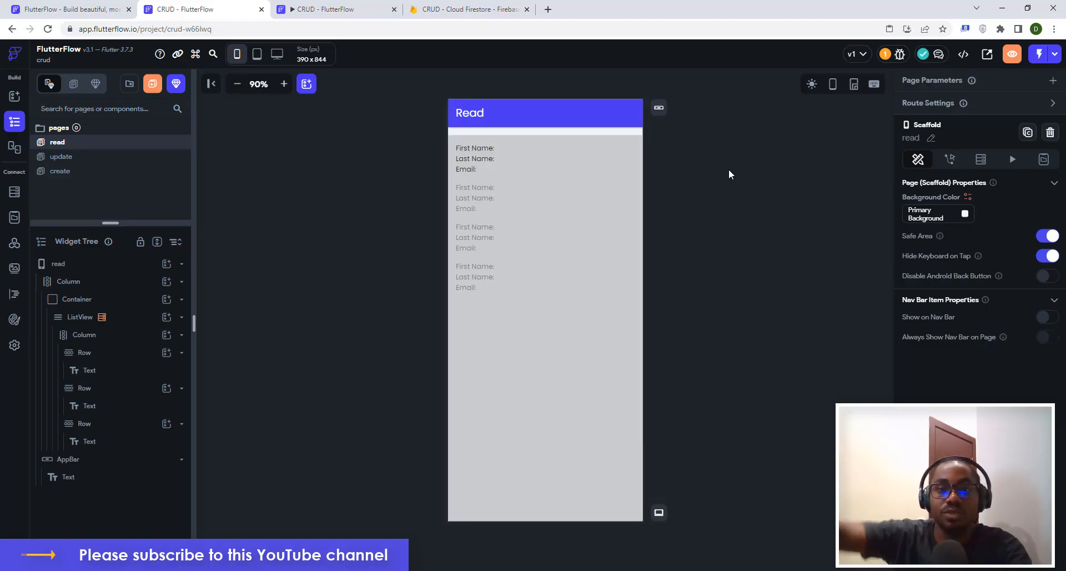
# Bind the First Name and Last Name texts to userdetails firstname and lastname.
pyautogui.click(479, 152)
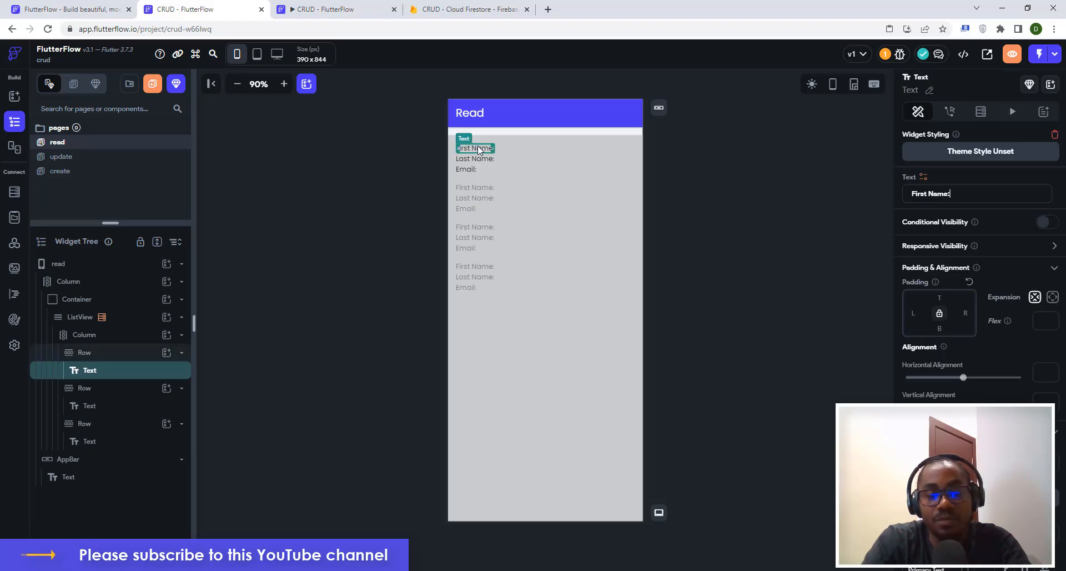
pyautogui.click(924, 179)
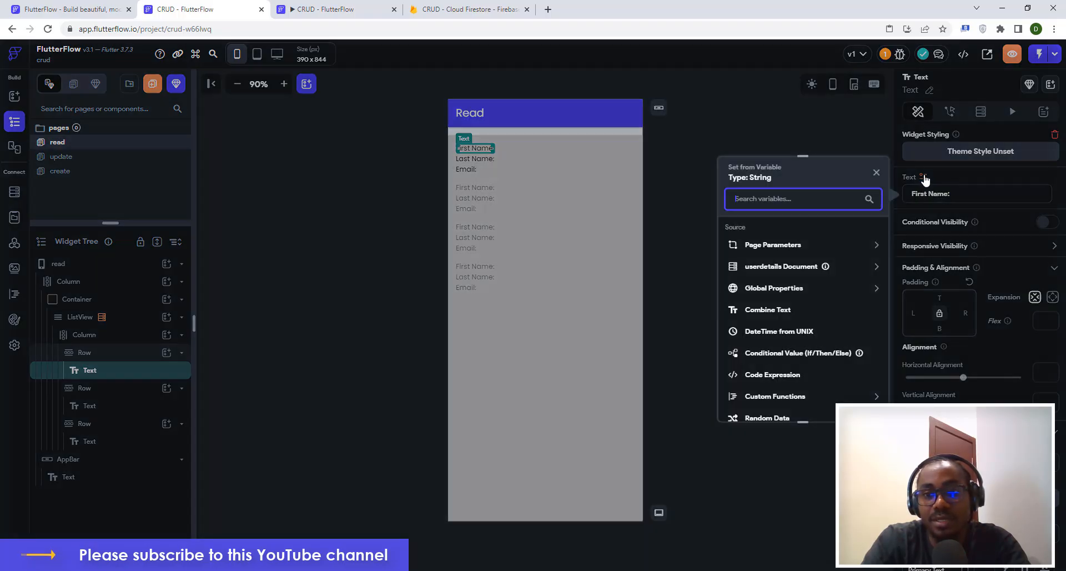
pyautogui.click(761, 268)
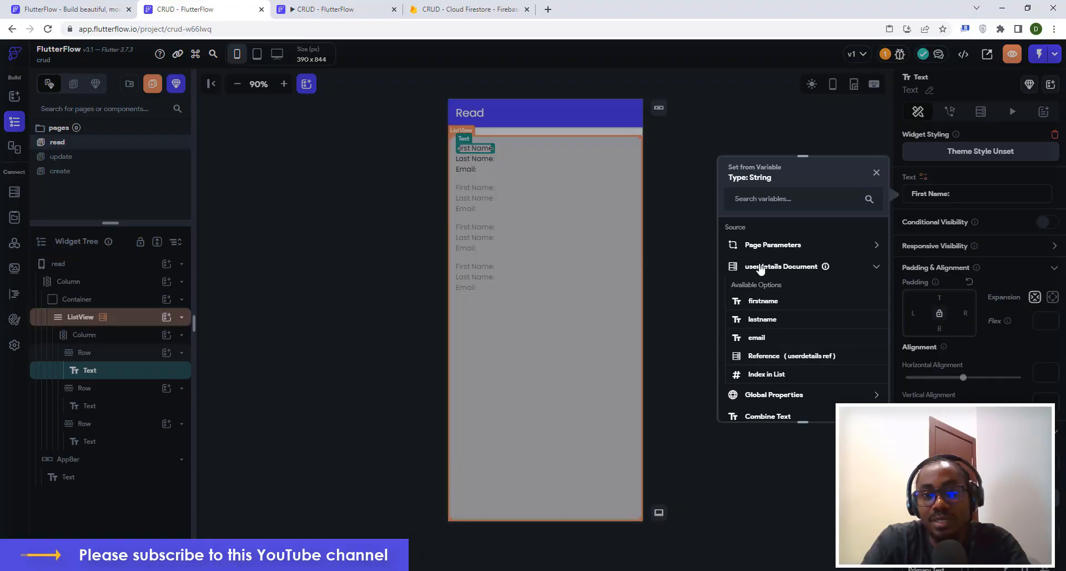
pyautogui.click(762, 301)
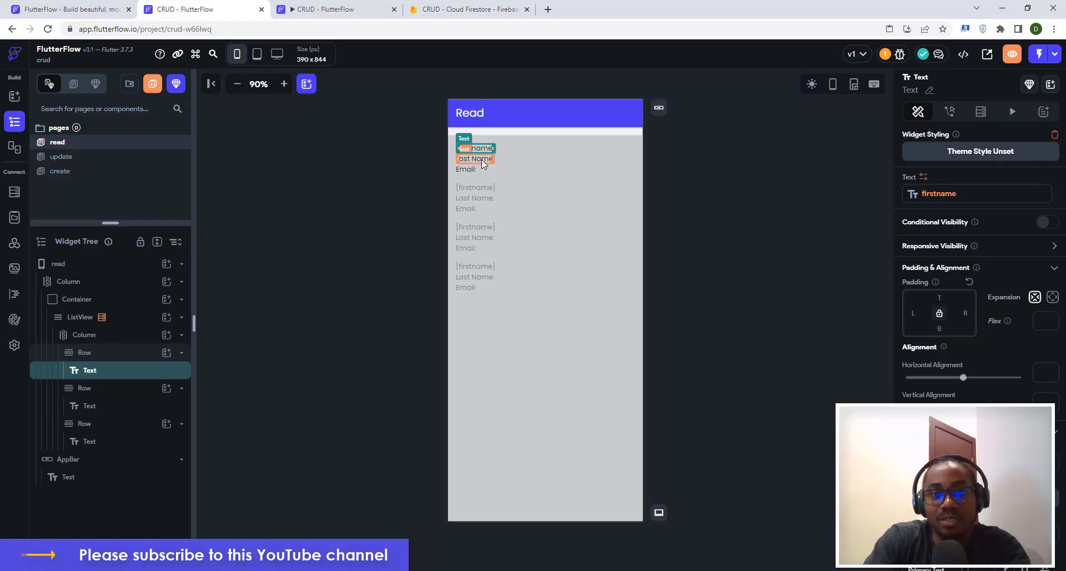
pyautogui.click(481, 159)
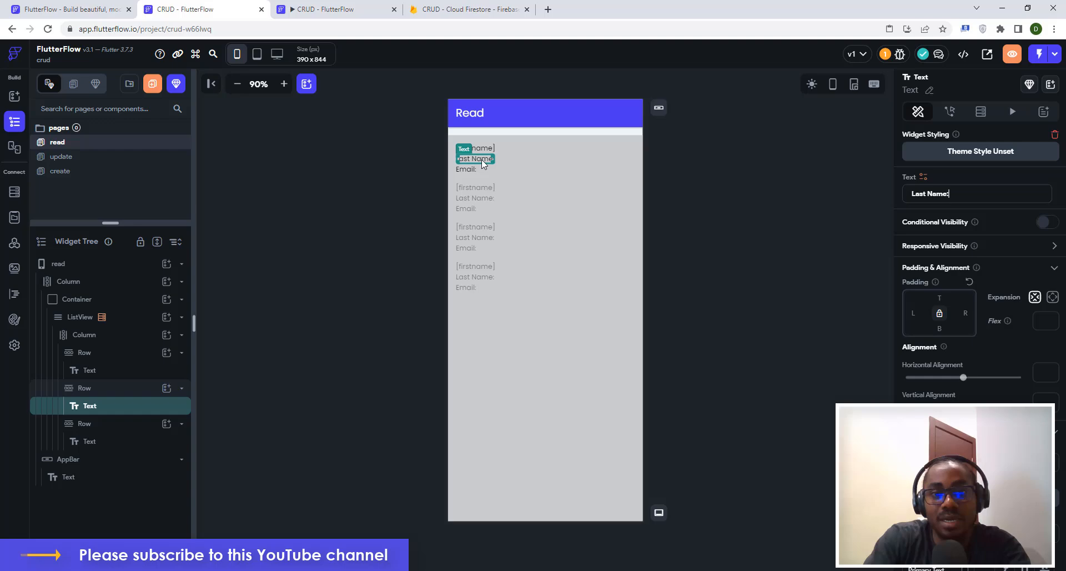
pyautogui.click(924, 176)
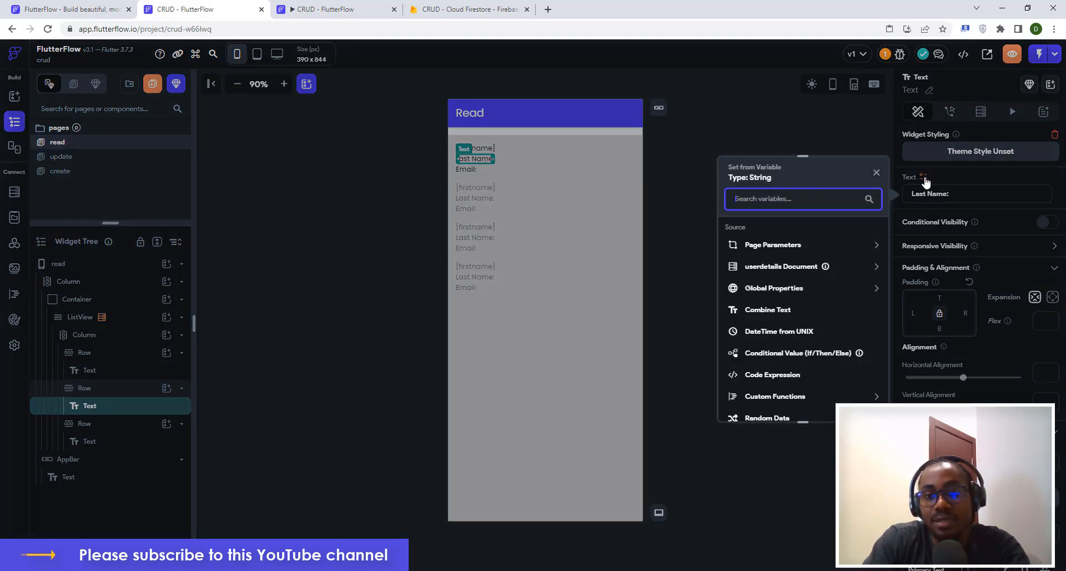
pyautogui.click(756, 269)
pyautogui.click(761, 320)
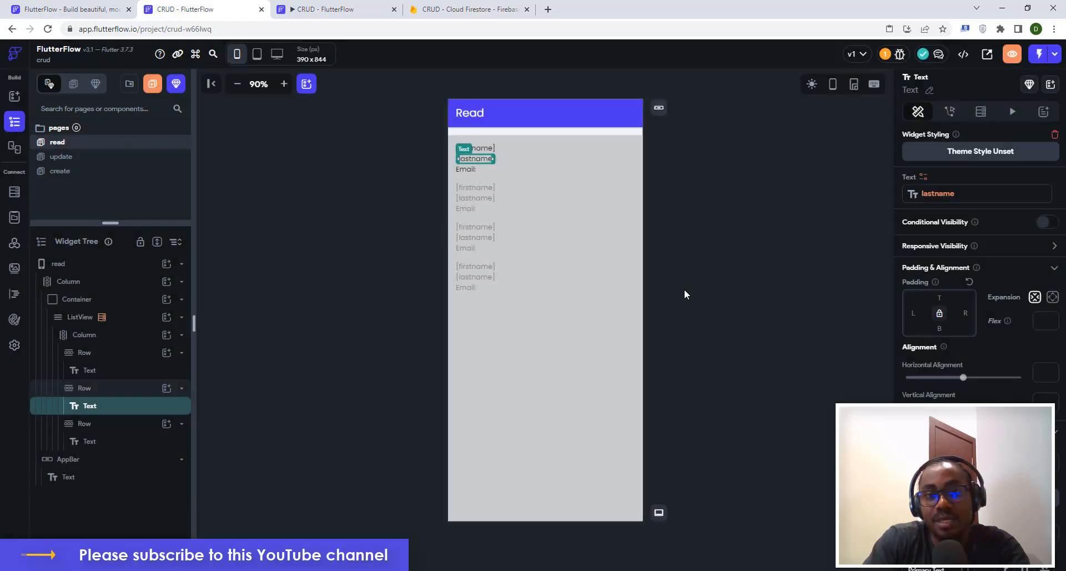
# Bind the Email text to the userdetails email field.
pyautogui.click(468, 169)
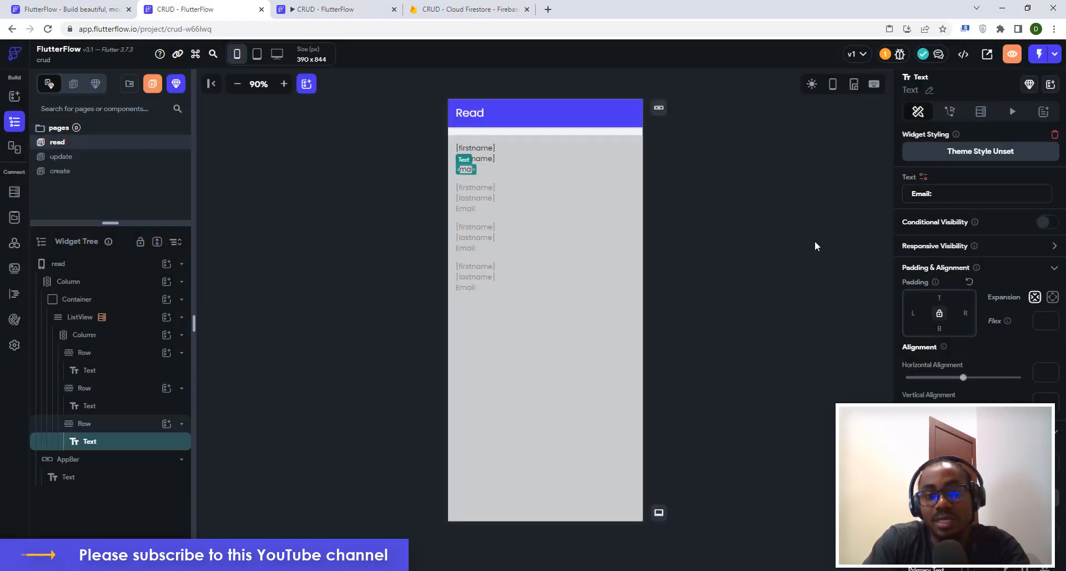
pyautogui.click(923, 178)
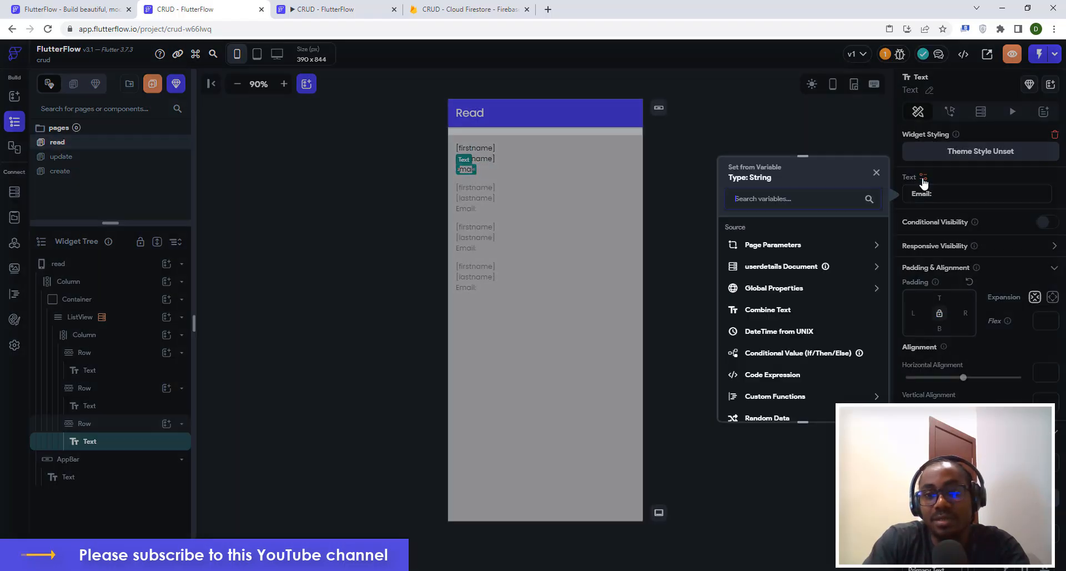
pyautogui.click(754, 269)
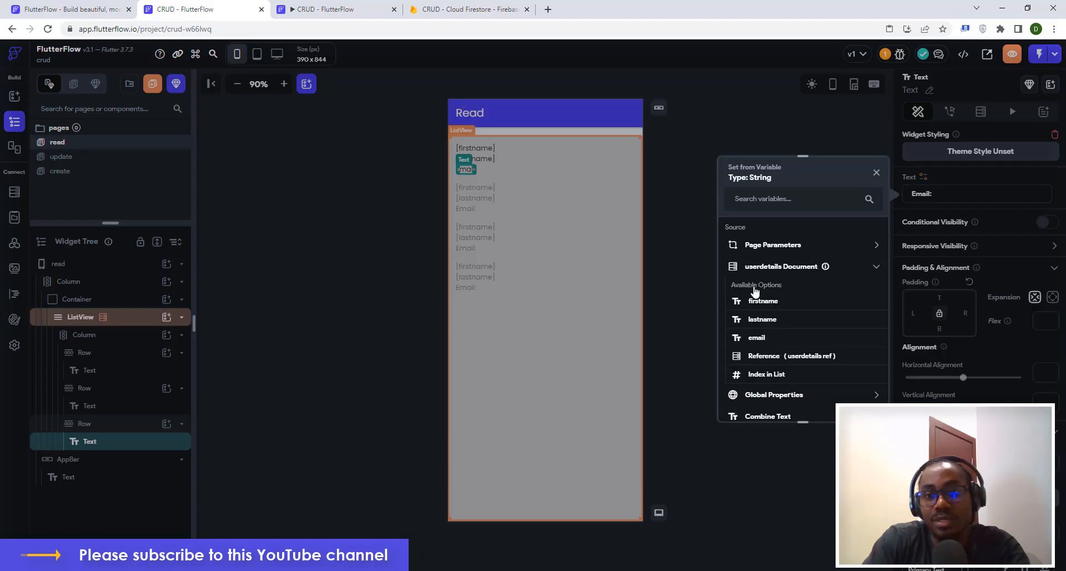
pyautogui.click(750, 336)
pyautogui.click(686, 179)
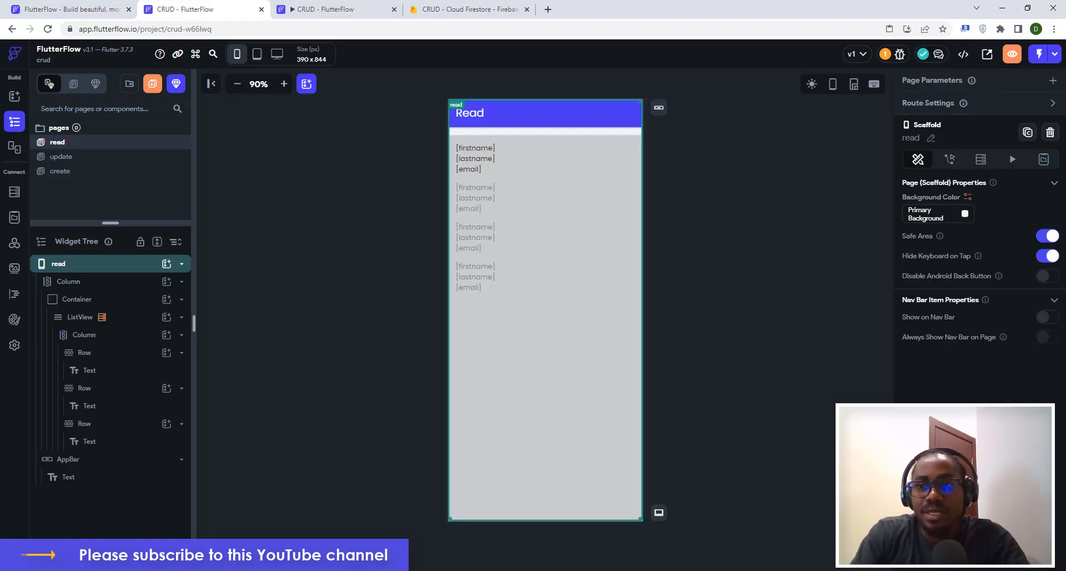
# Launch a run build of the app, return to the editor, and select the first-name row.
pyautogui.click(1053, 56)
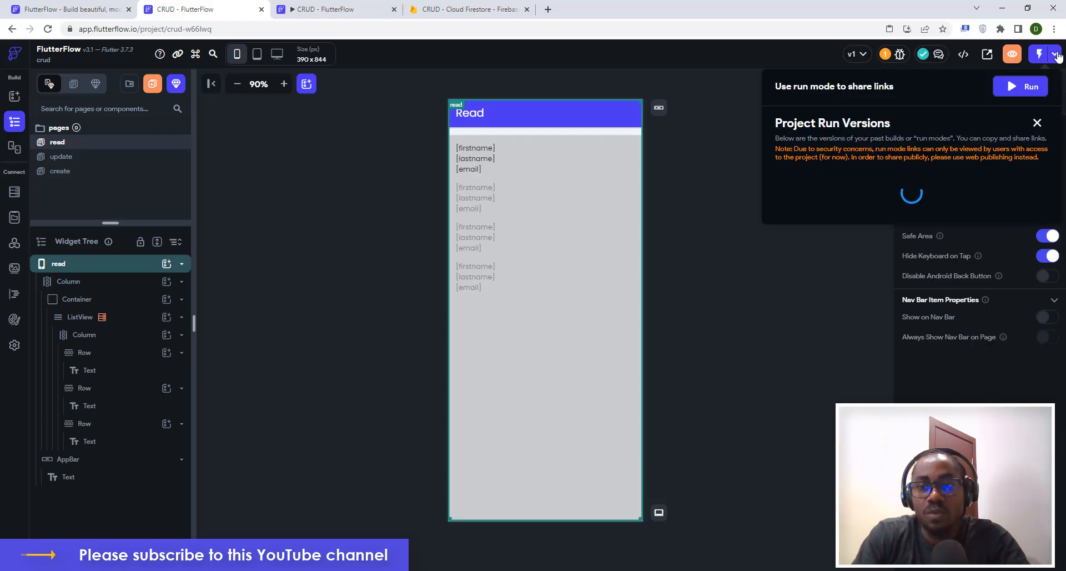
pyautogui.click(1031, 89)
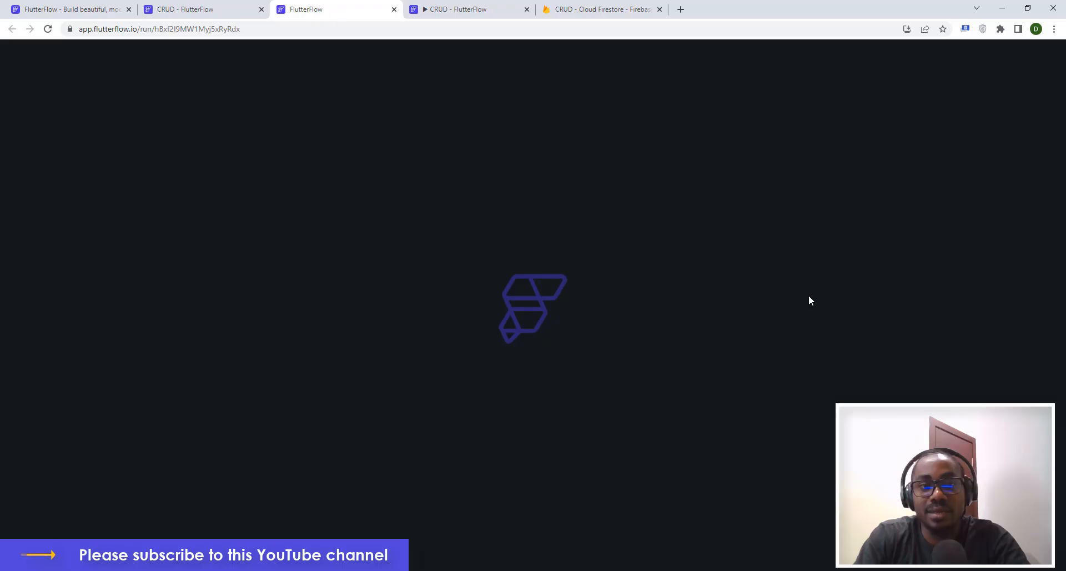
pyautogui.click(206, 10)
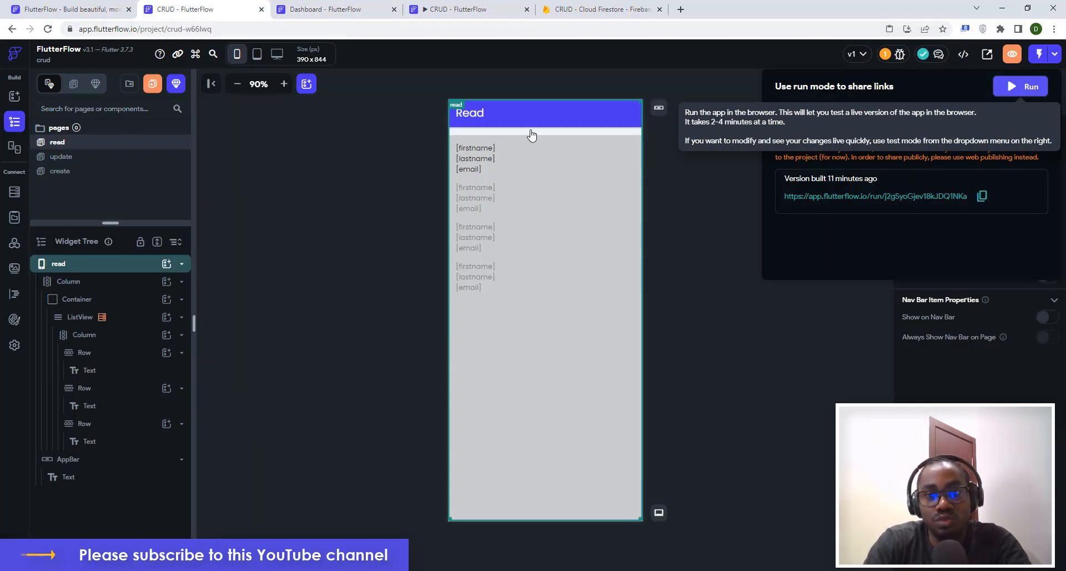
pyautogui.click(732, 224)
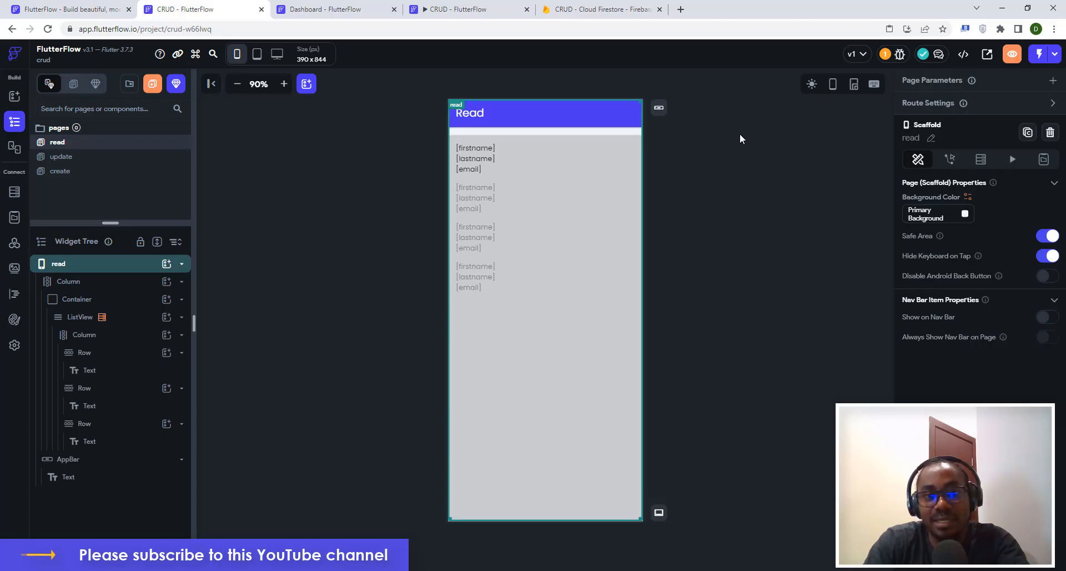
pyautogui.click(598, 149)
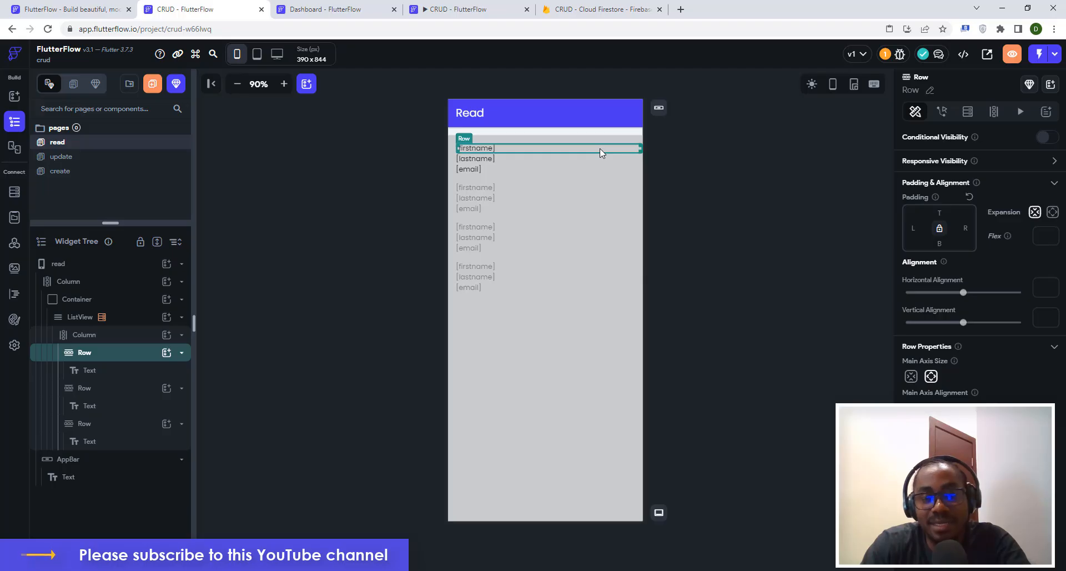
# Add an Icon widget to the first-name row and set it to the edit pencil icon.
pyautogui.click(166, 354)
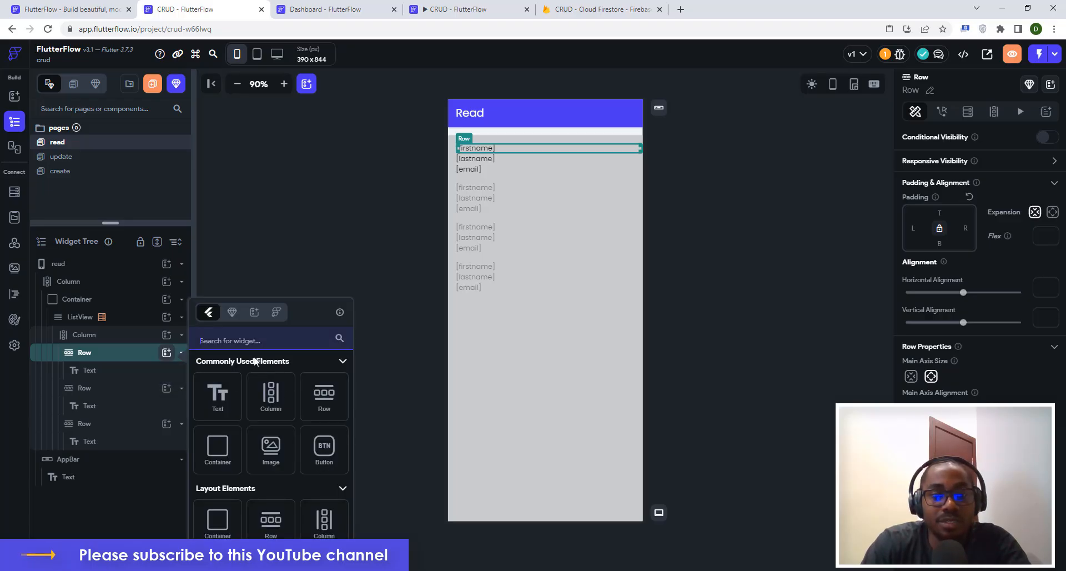
pyautogui.write('icon')
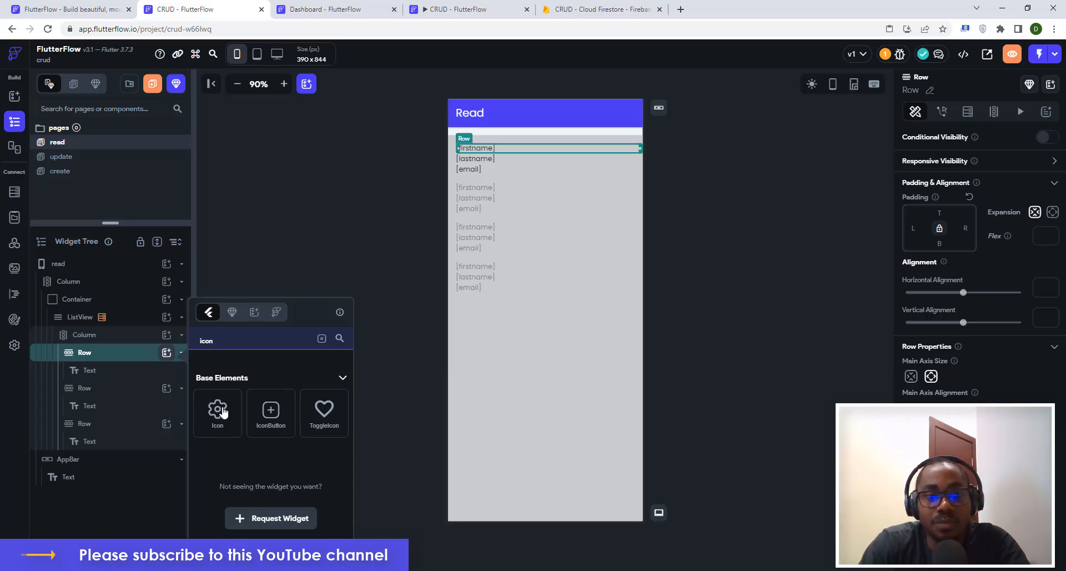
pyautogui.click(218, 411)
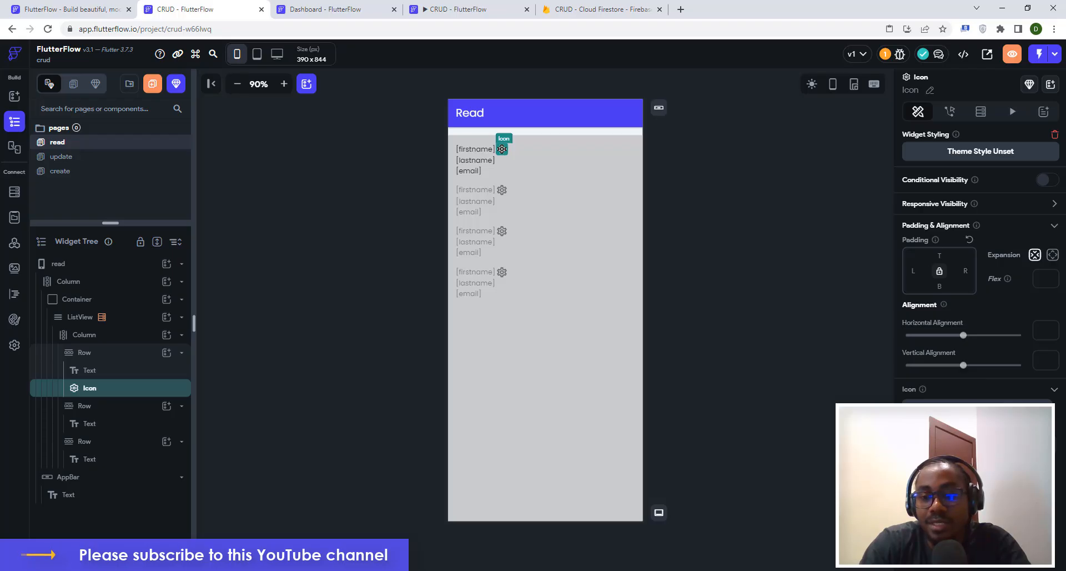
pyautogui.click(978, 409)
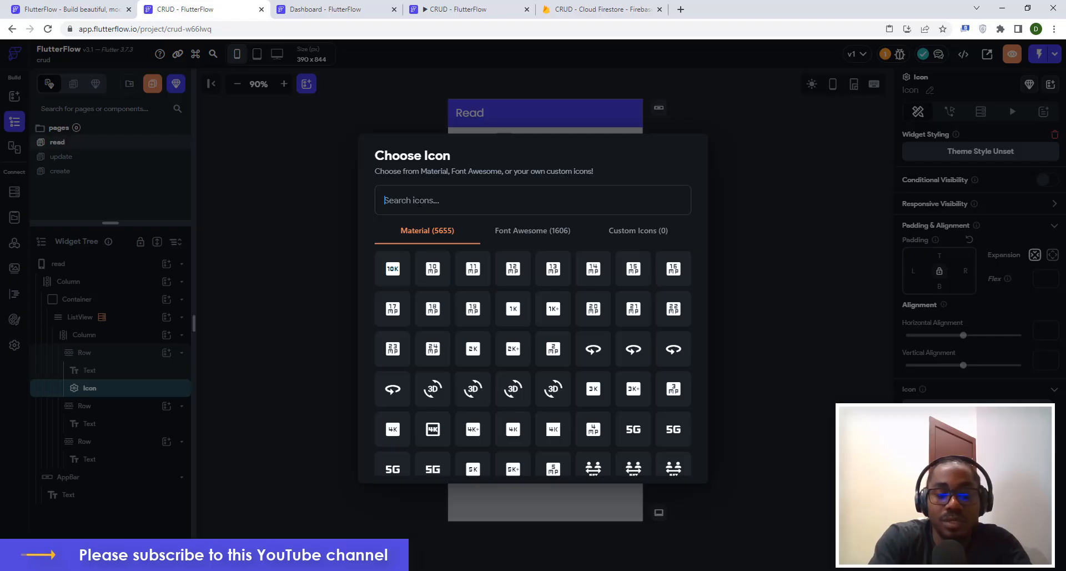
pyautogui.write('e')
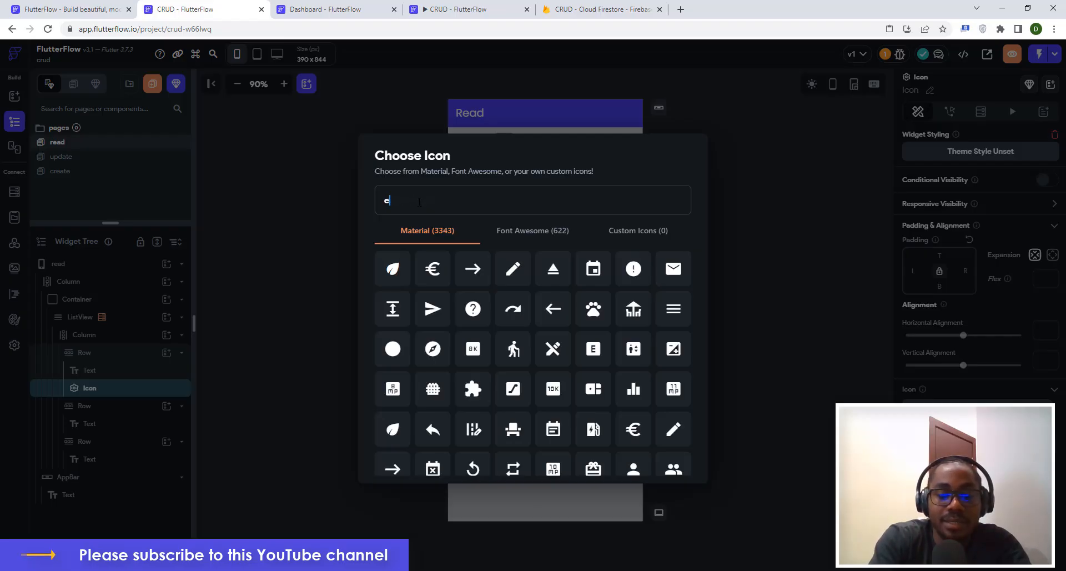
pyautogui.write('dit')
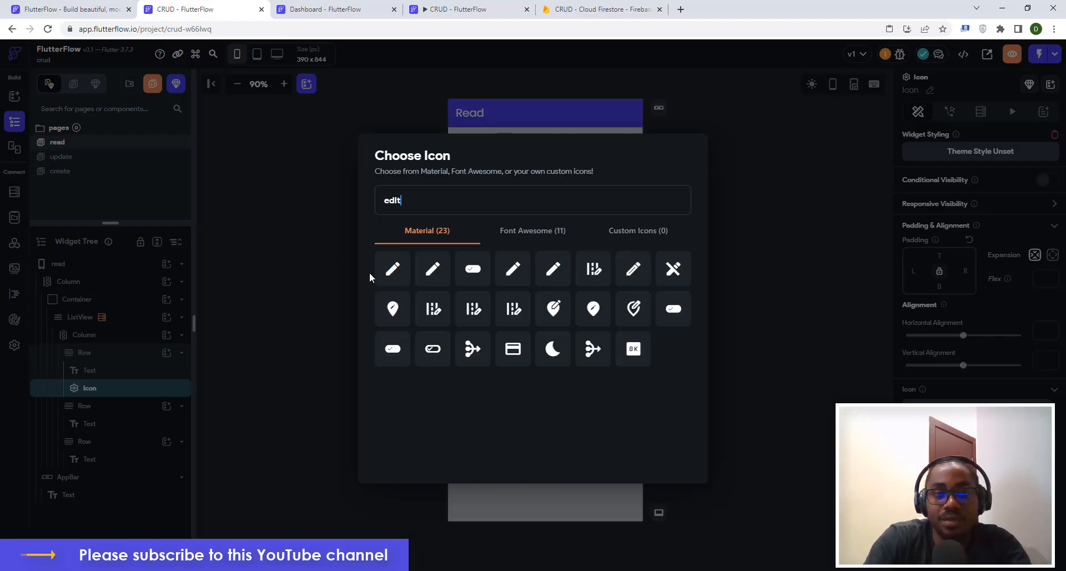
pyautogui.click(394, 269)
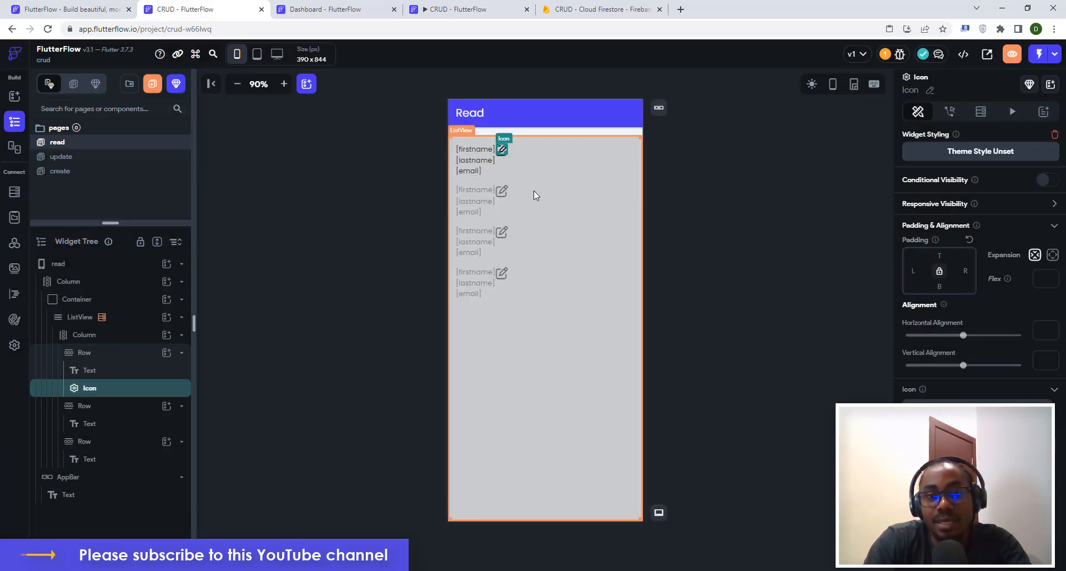
# Add a second Icon to the first-name row and set it to the trash delete icon.
pyautogui.click(525, 153)
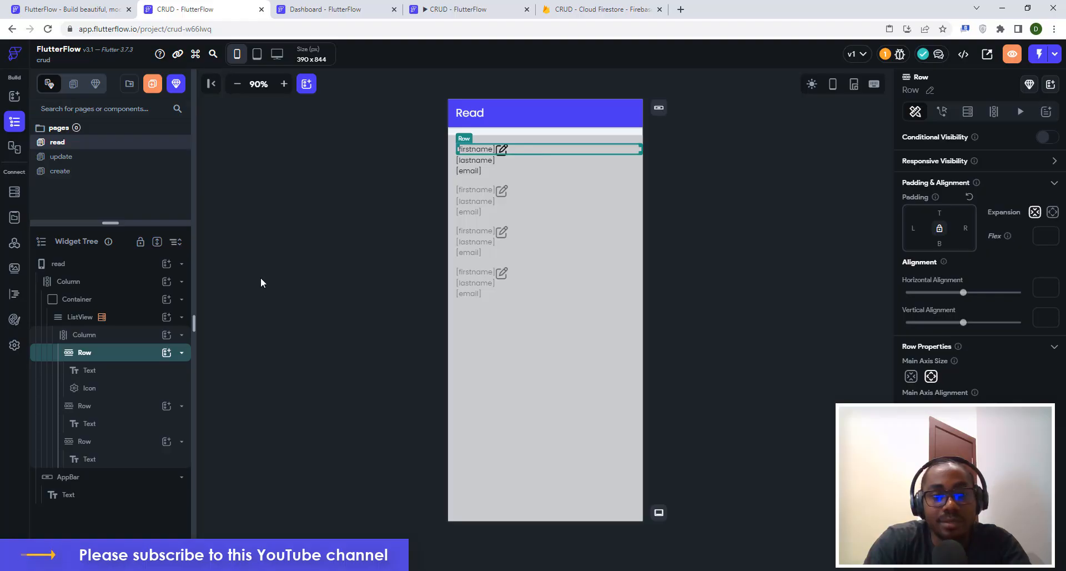
pyautogui.click(166, 353)
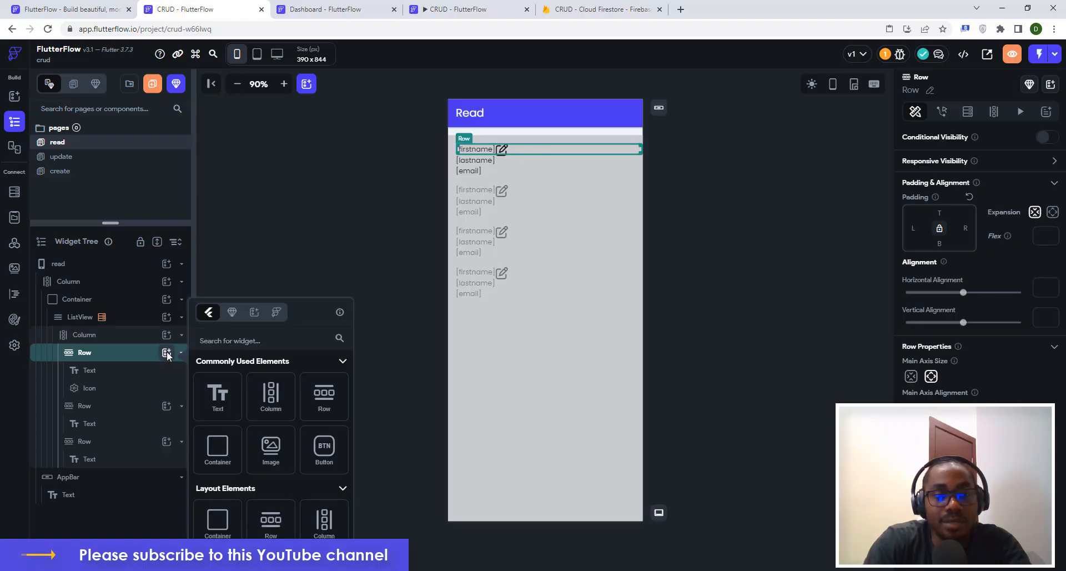
pyautogui.write('icon')
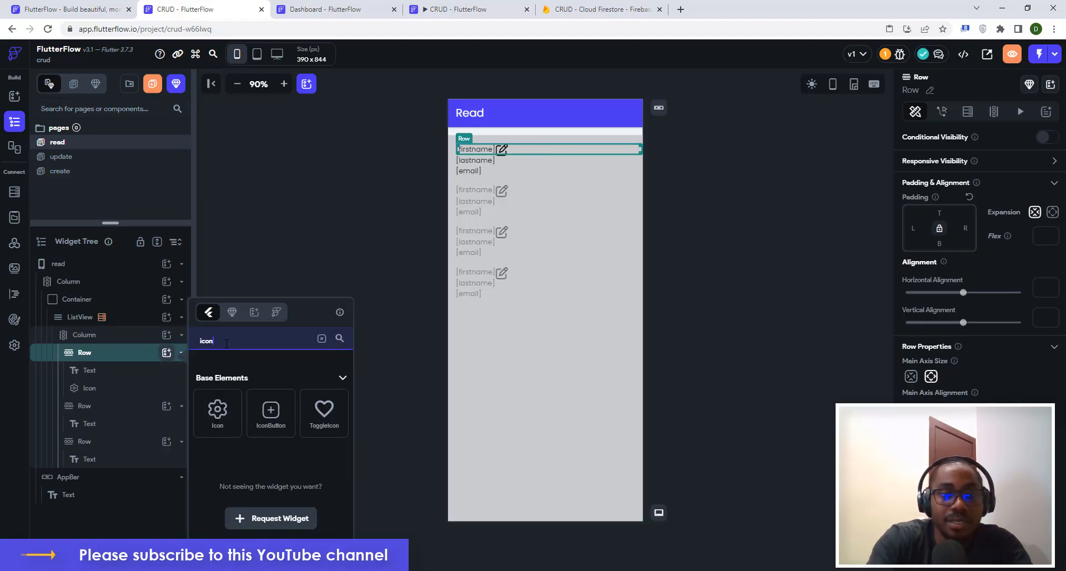
pyautogui.click(217, 423)
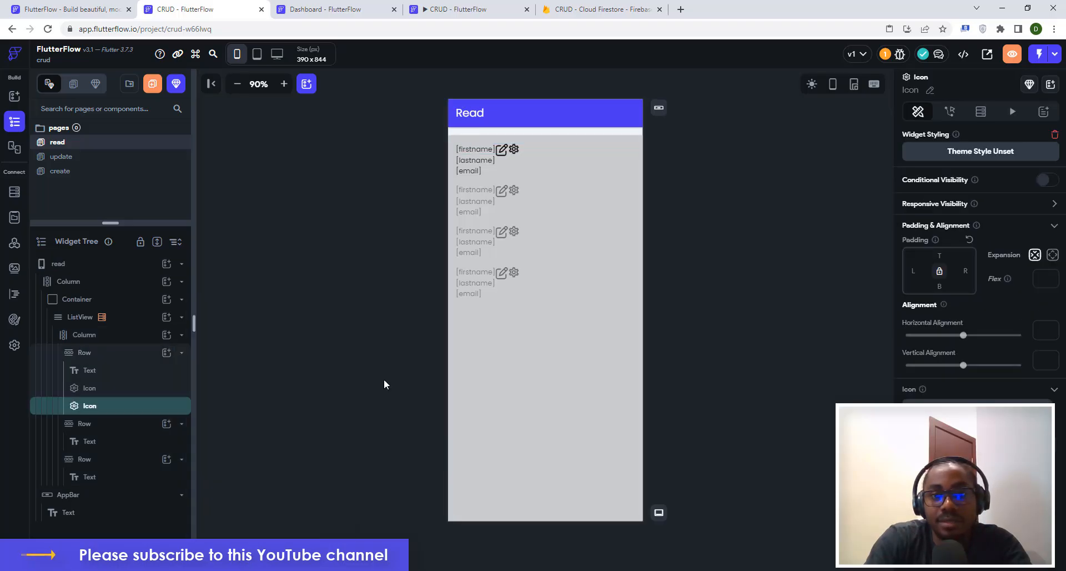
pyautogui.doubleClick(514, 149)
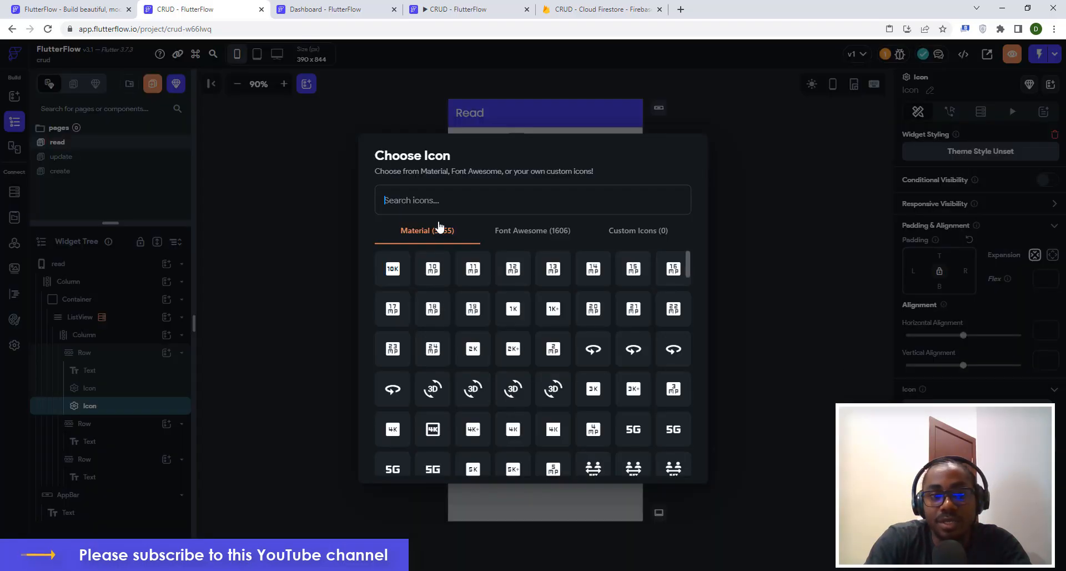
pyautogui.write('elet')
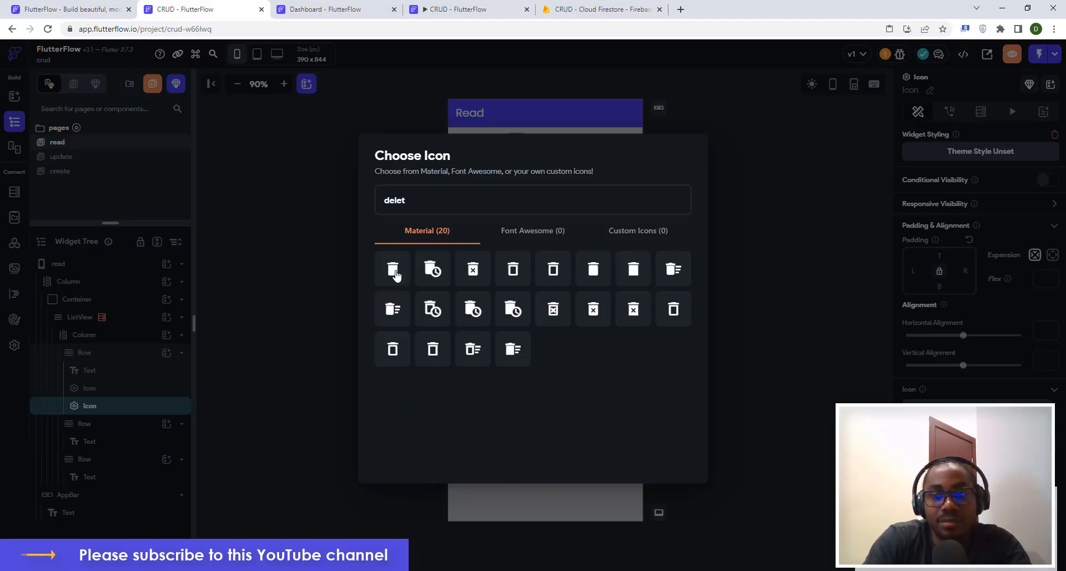
pyautogui.click(394, 269)
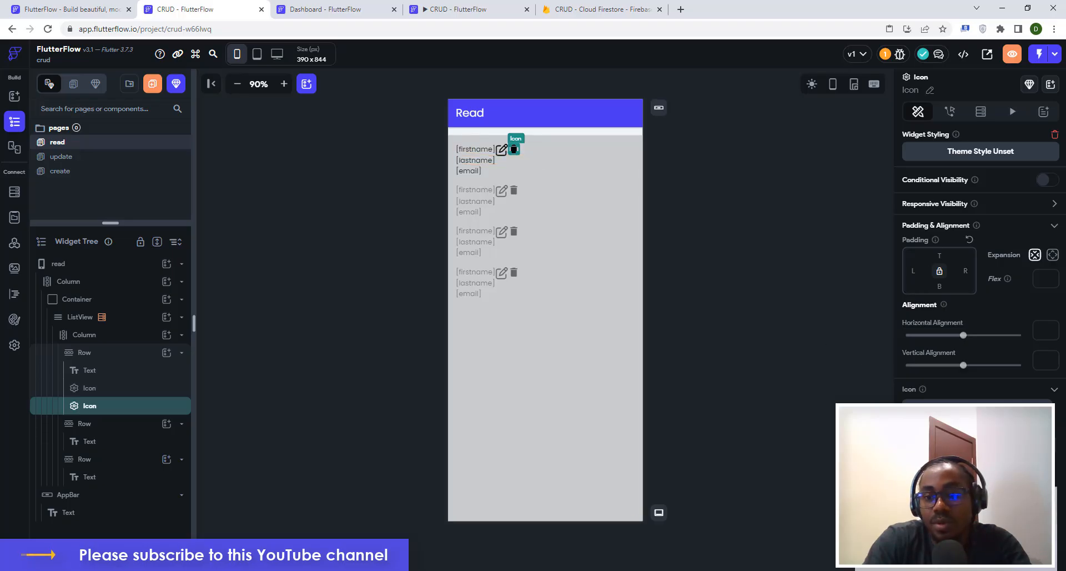
pyautogui.click(825, 447)
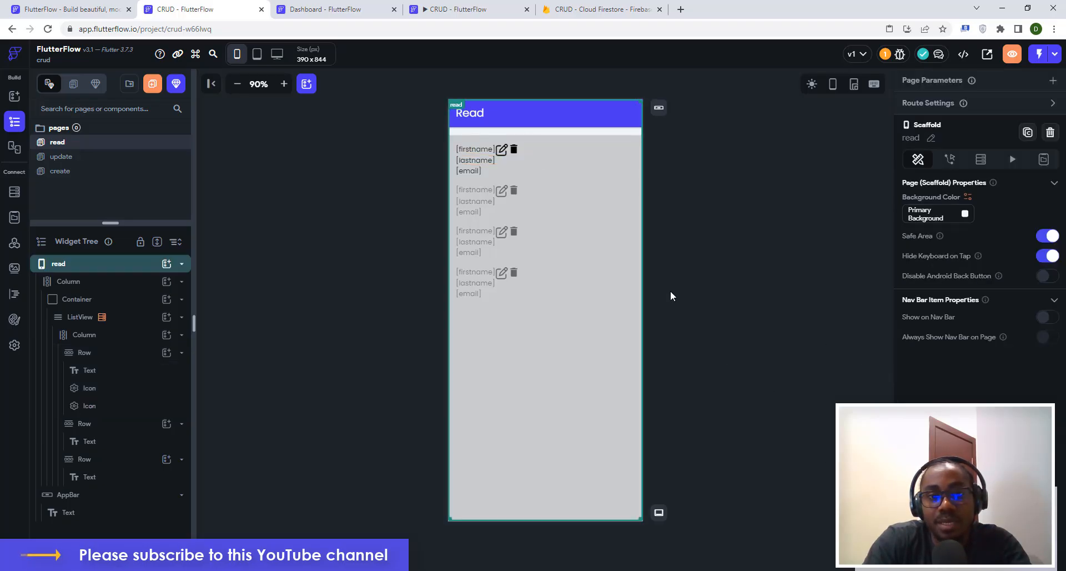
# Set the row to space-between alignment and give the trash icon 16 right padding.
pyautogui.click(541, 152)
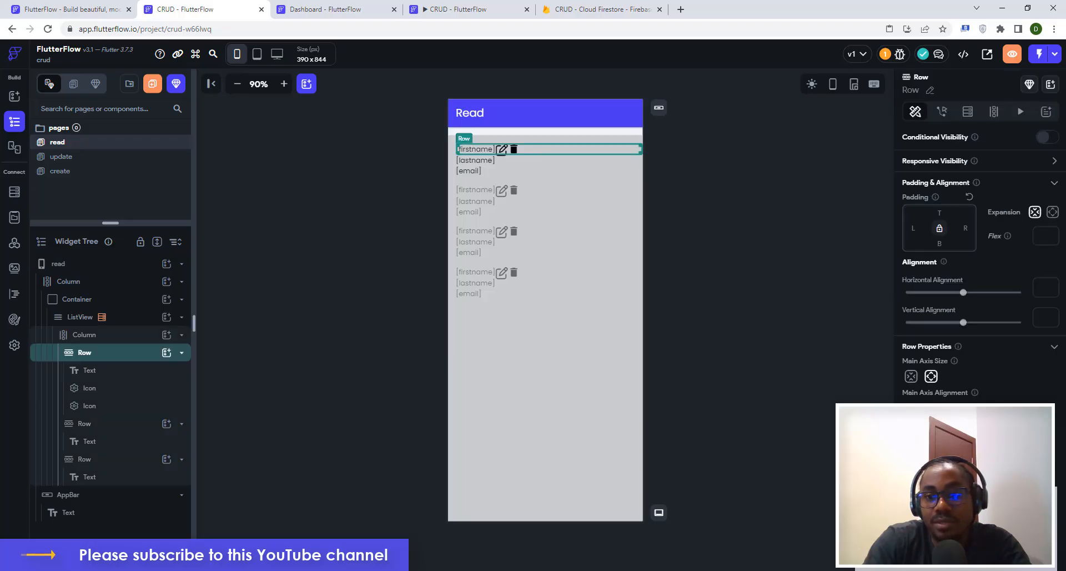
pyautogui.click(971, 408)
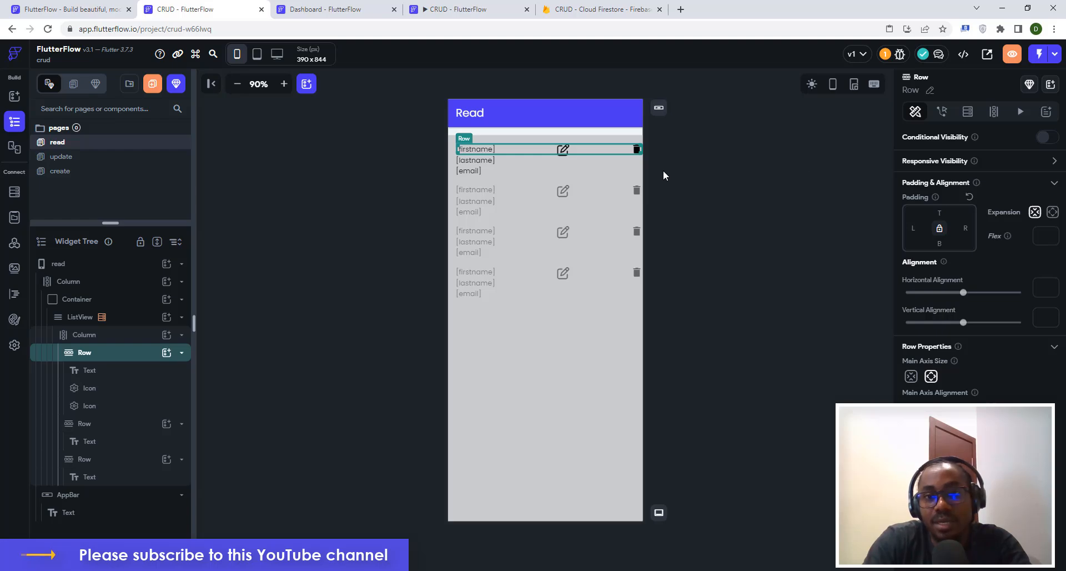
pyautogui.click(637, 151)
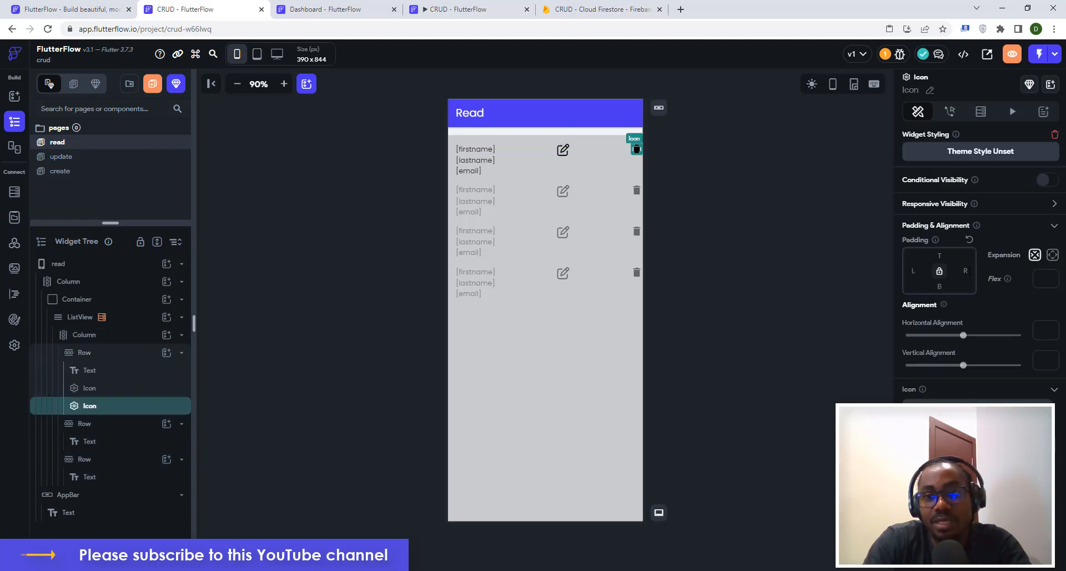
pyautogui.click(965, 271)
pyautogui.write('16')
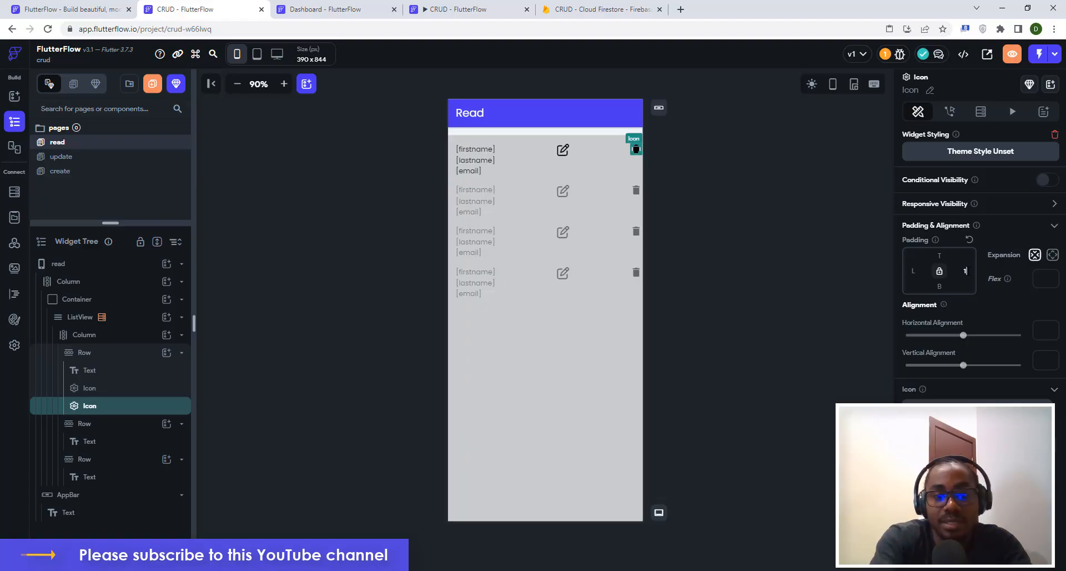
pyautogui.click(749, 176)
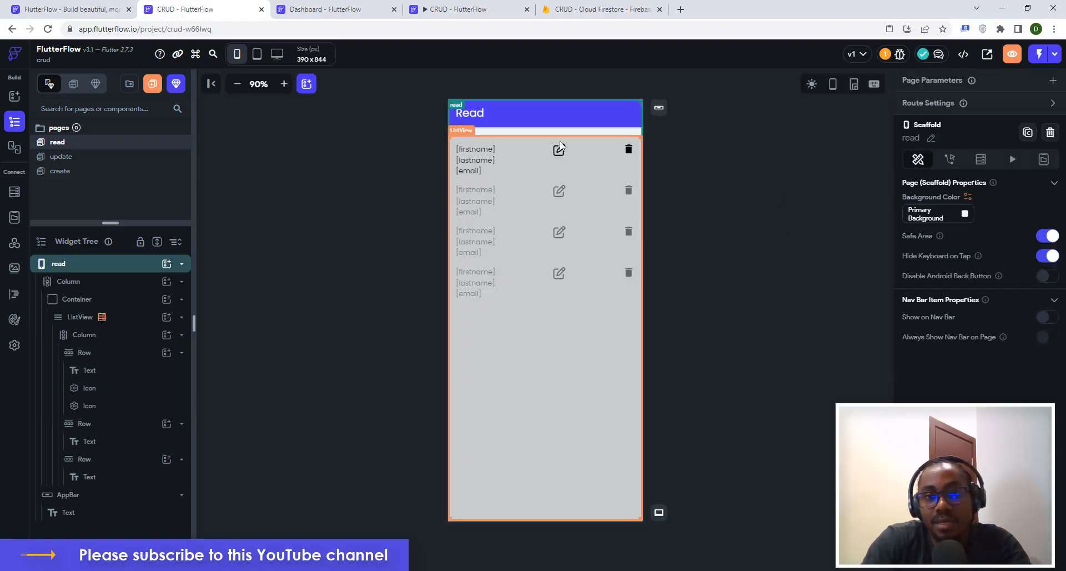
# Give the edit pencil icon a large left padding (210) so it sits beside the trash icon.
pyautogui.click(560, 151)
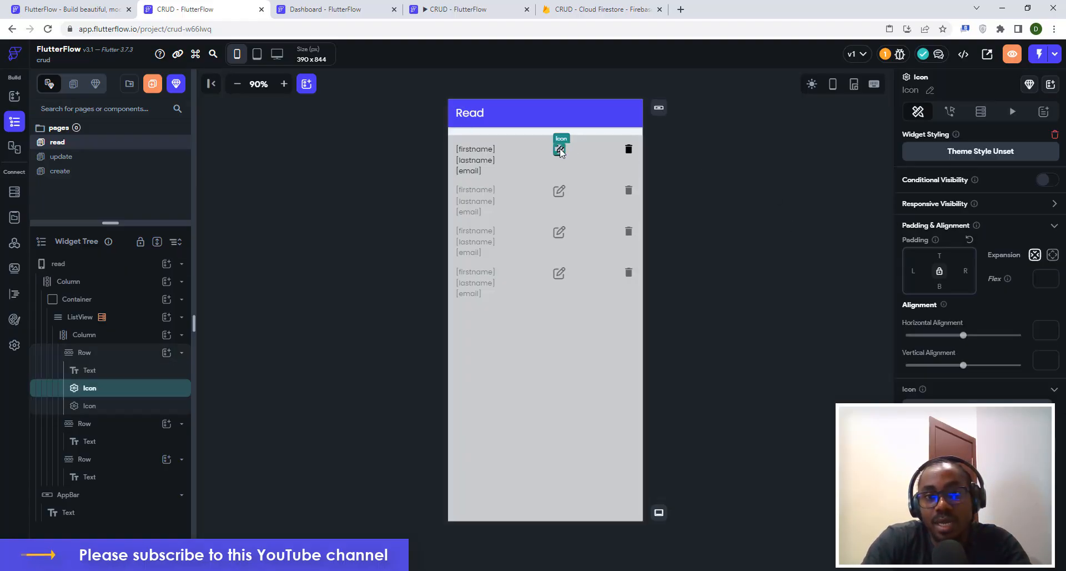
pyautogui.click(914, 283)
pyautogui.write('50')
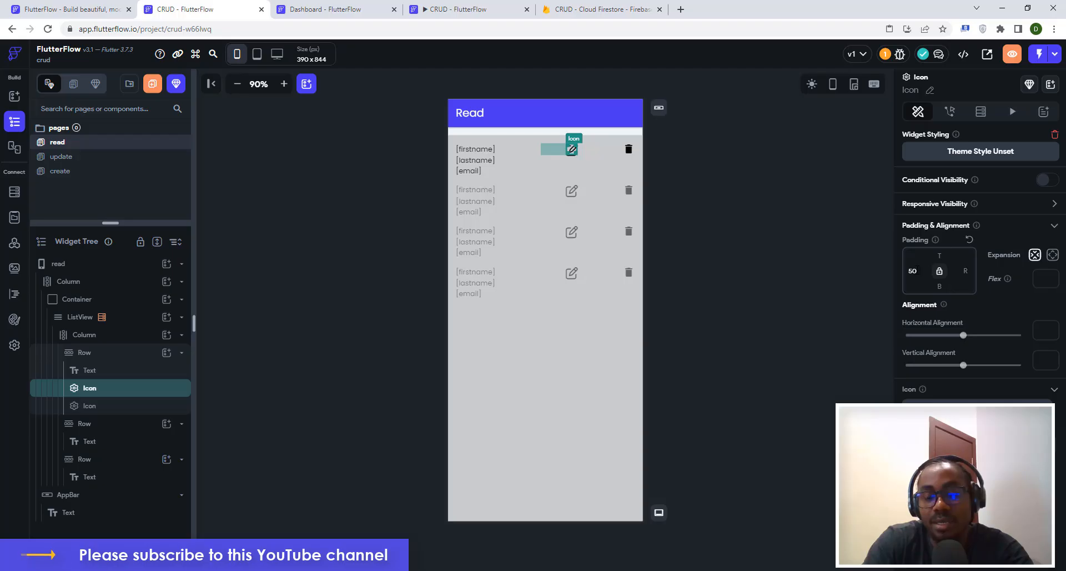
pyautogui.doubleClick(913, 271)
pyautogui.write('140')
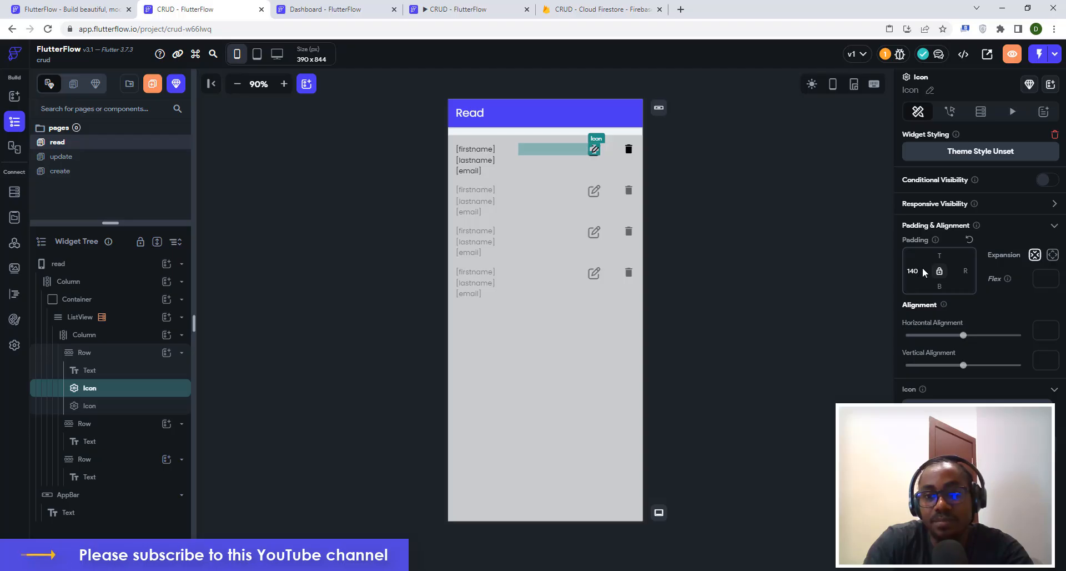
pyautogui.write('250')
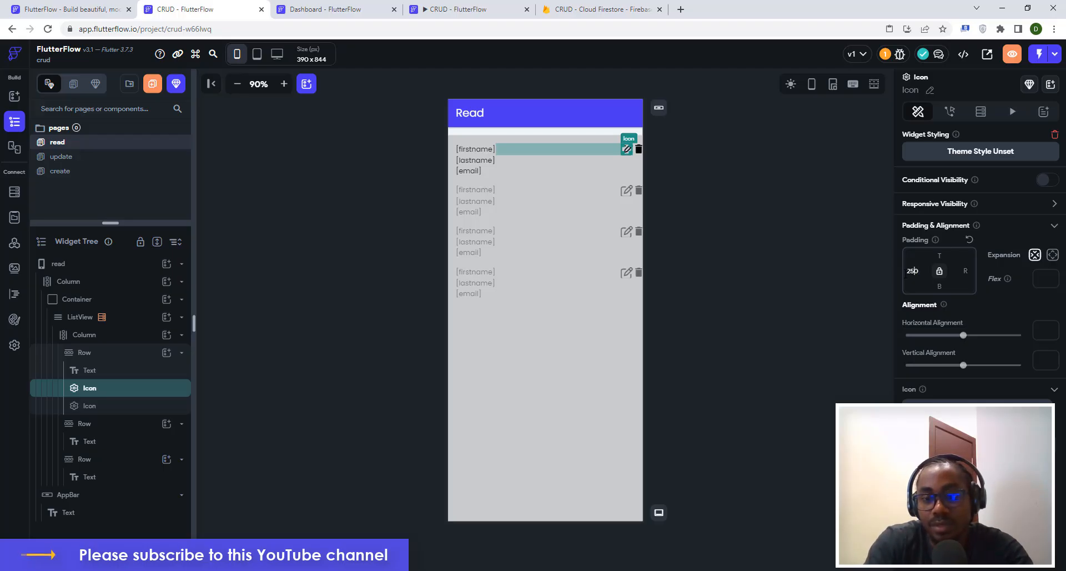
pyautogui.press('BackSpace')
pyautogui.press('BackSpace')
pyautogui.write('10')
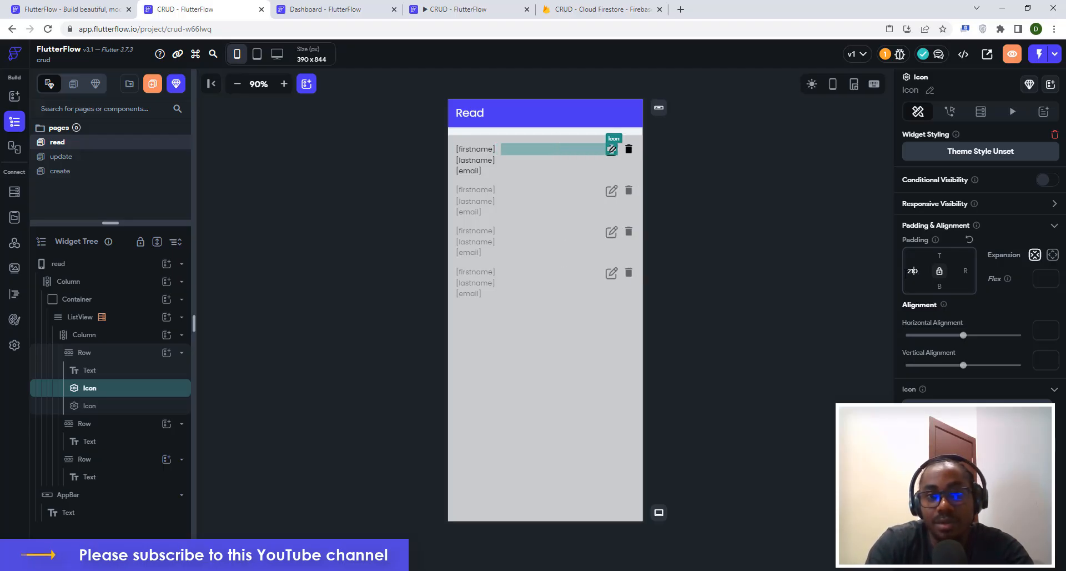
pyautogui.click(711, 252)
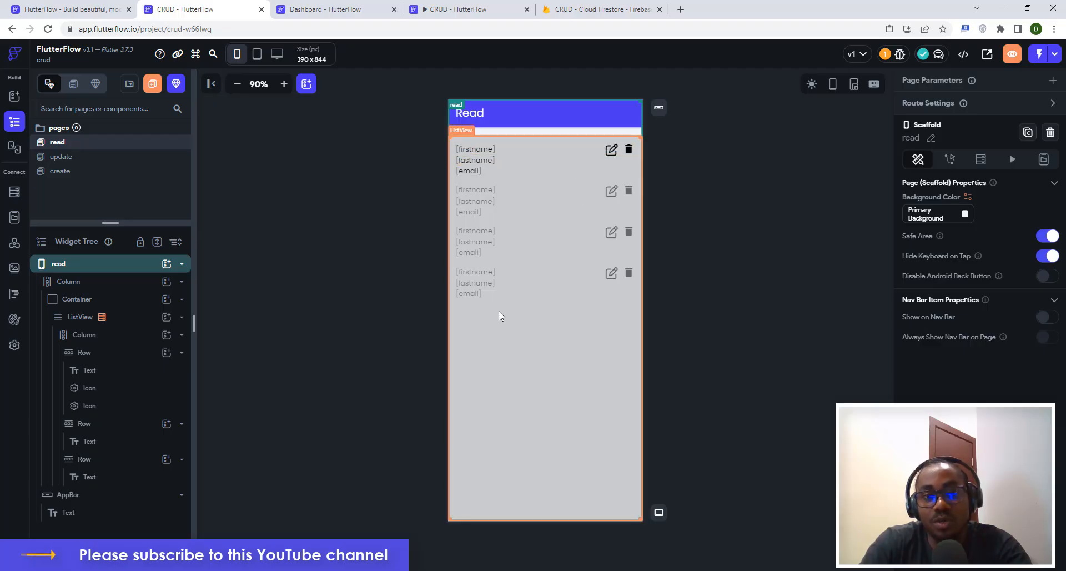
# In the running app, open the Read page showing the saved record, then return to the editor.
pyautogui.click(798, 164)
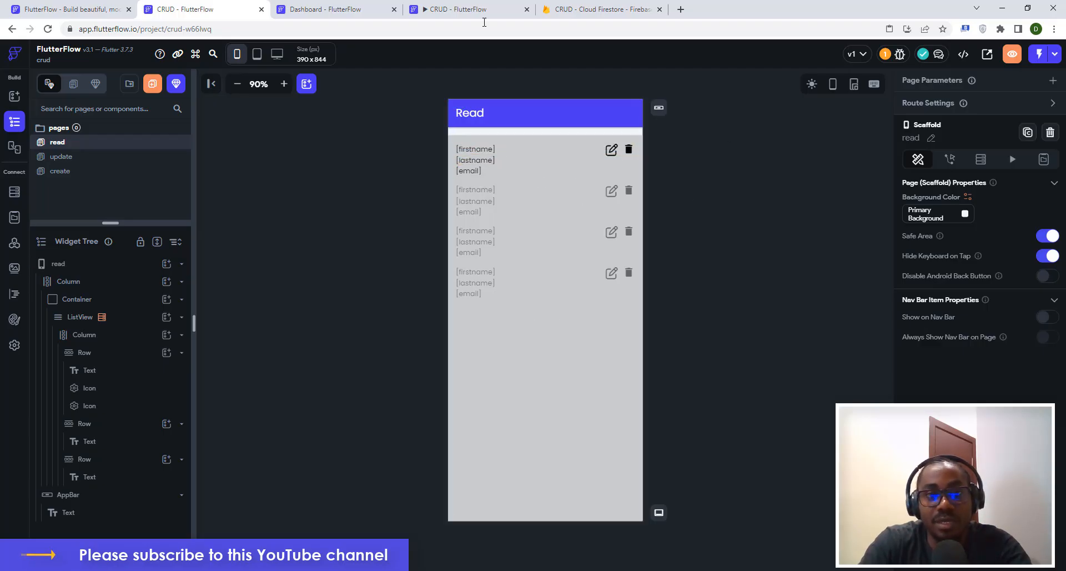
pyautogui.click(477, 9)
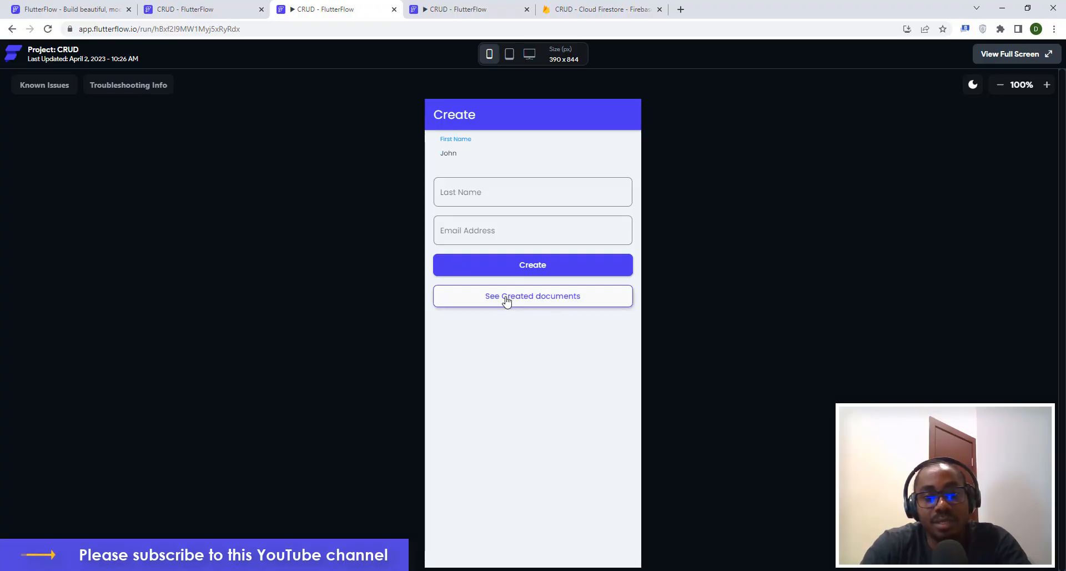
pyautogui.click(554, 300)
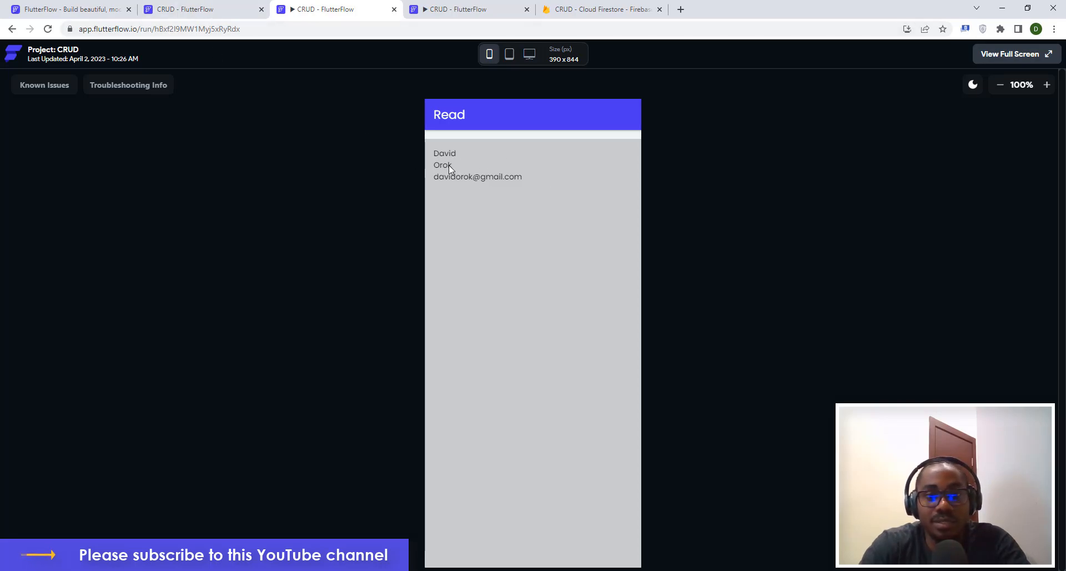
pyautogui.click(215, 10)
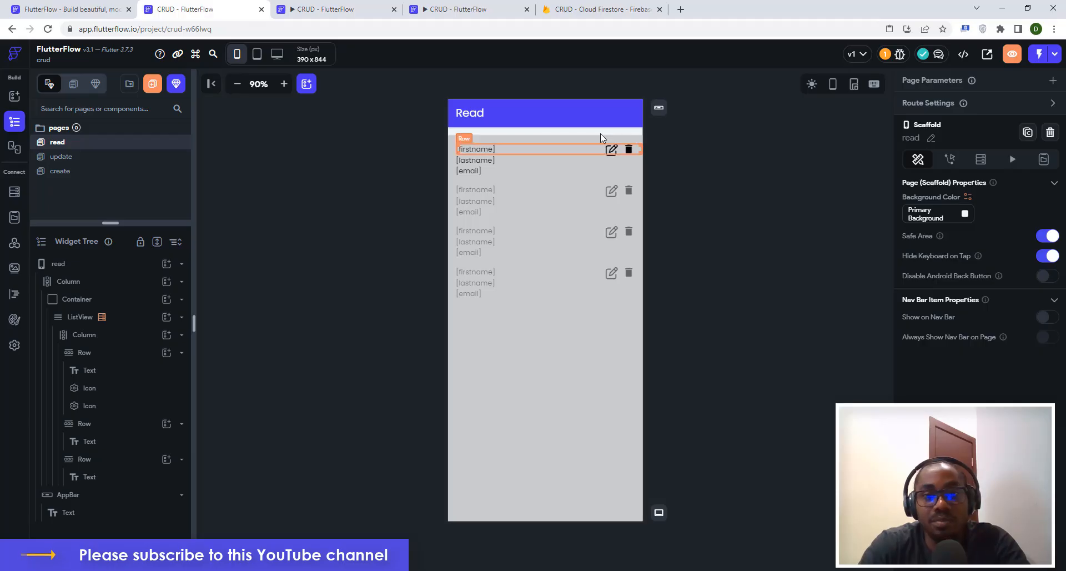
# Turn the firstname text into a Combine Text of 'First Name:' plus userdetails firstname.
pyautogui.click(475, 148)
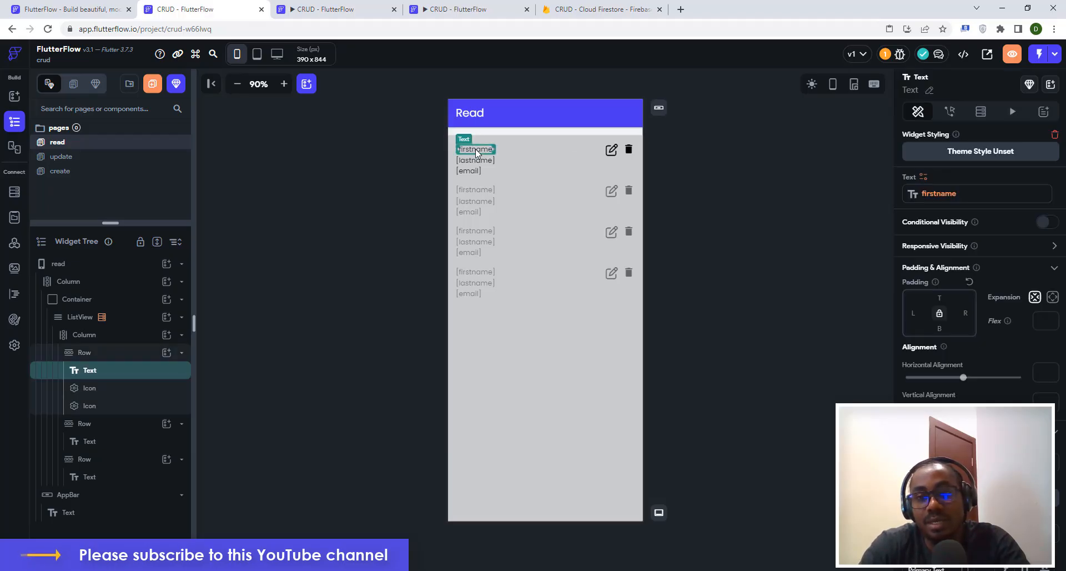
pyautogui.click(924, 178)
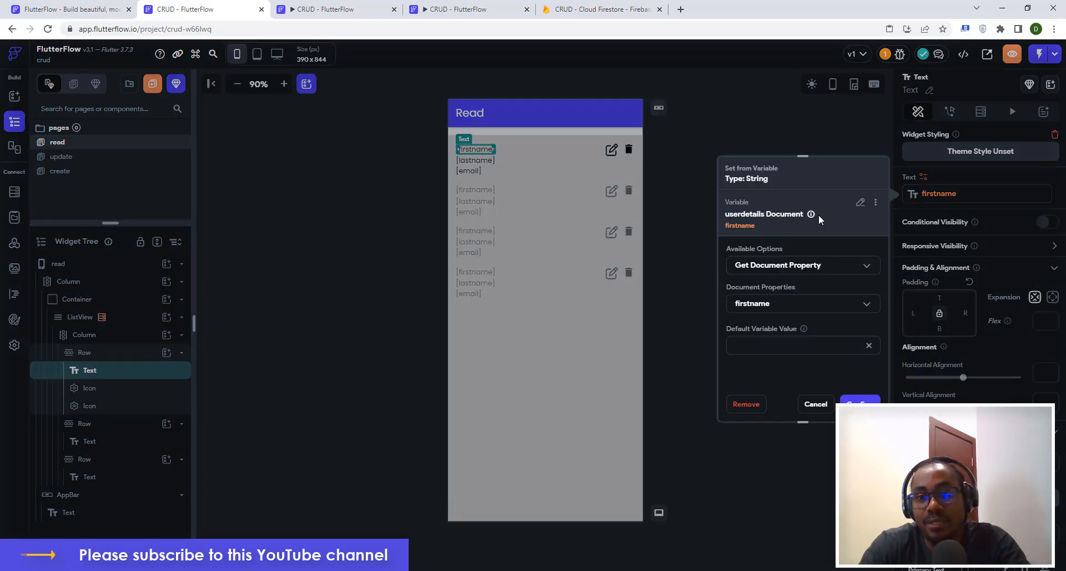
pyautogui.click(861, 207)
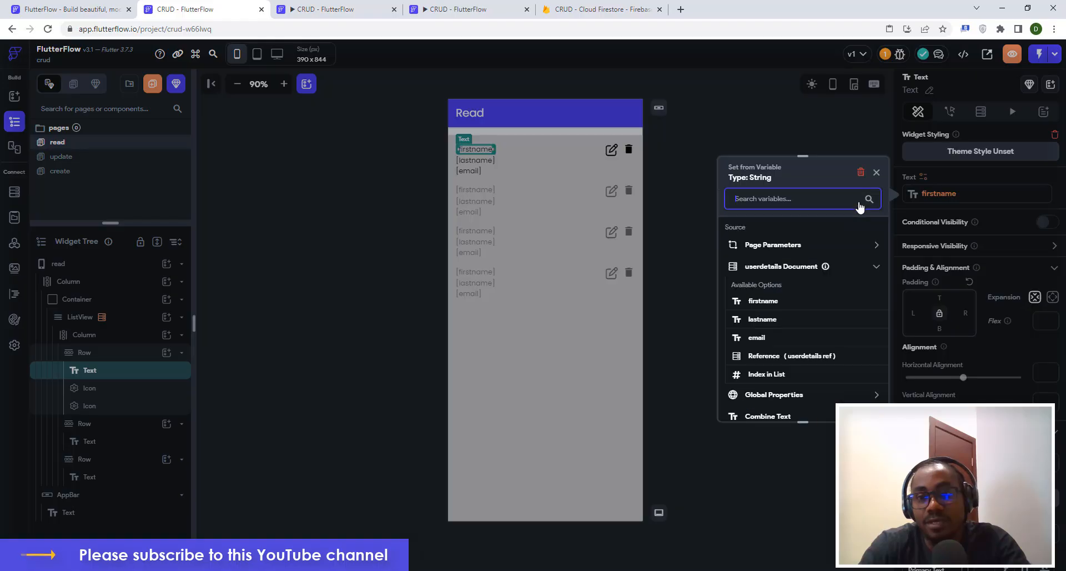
pyautogui.scroll(-1, 778, 386)
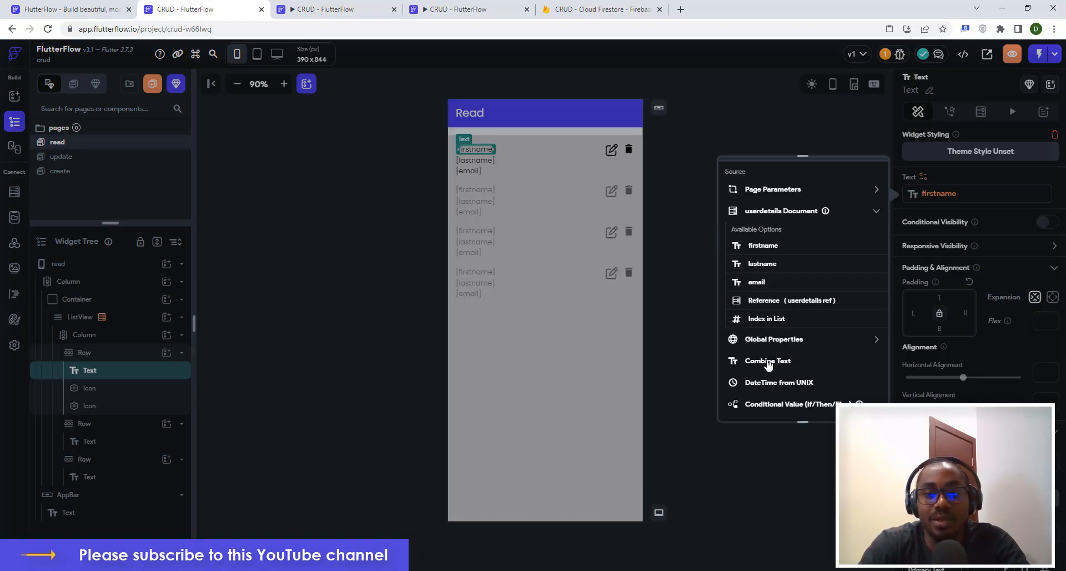
pyautogui.click(768, 361)
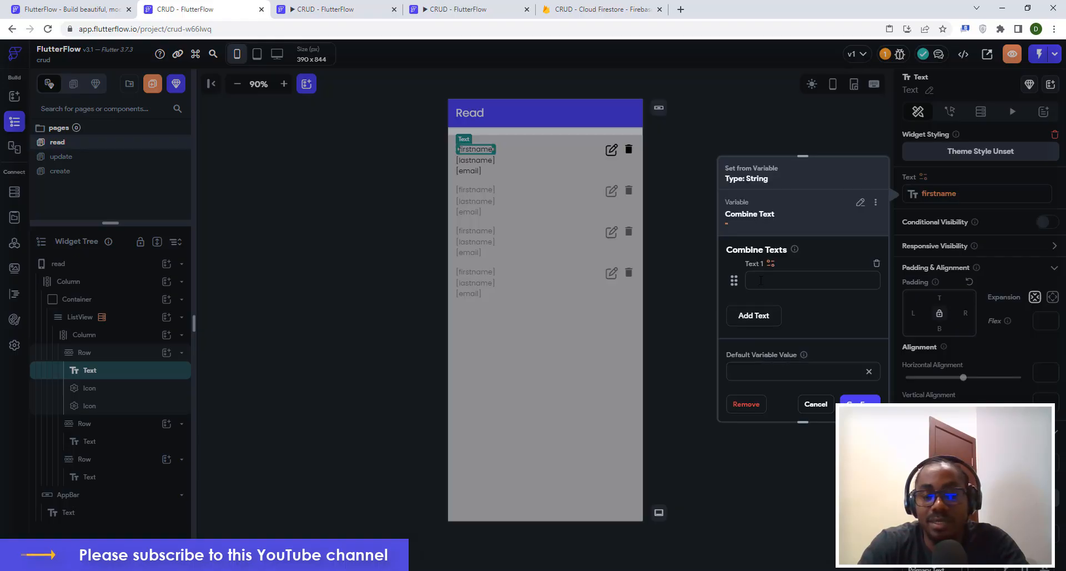
pyautogui.write('F')
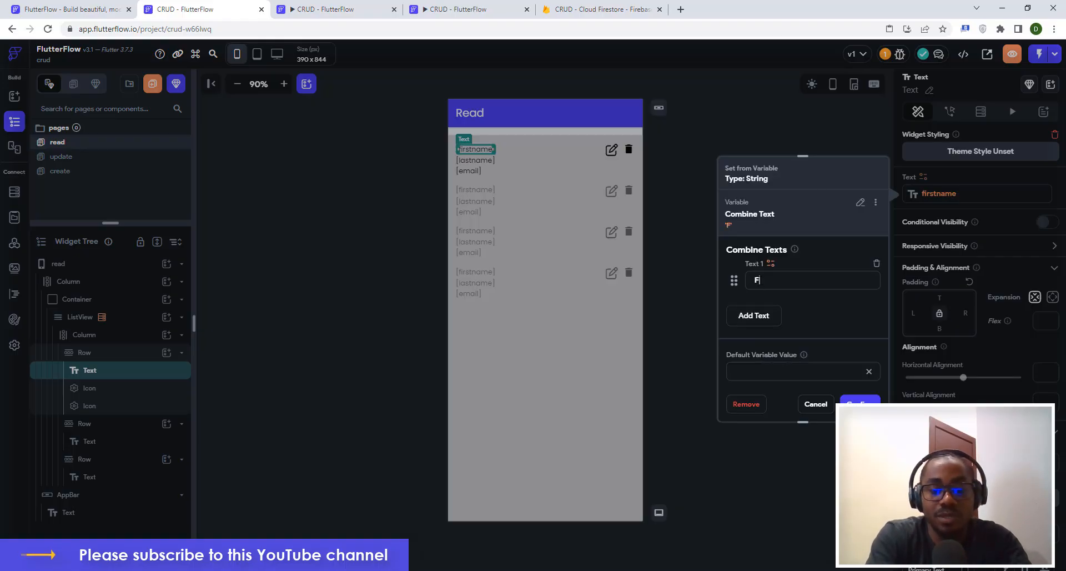
pyautogui.write('irst Name:')
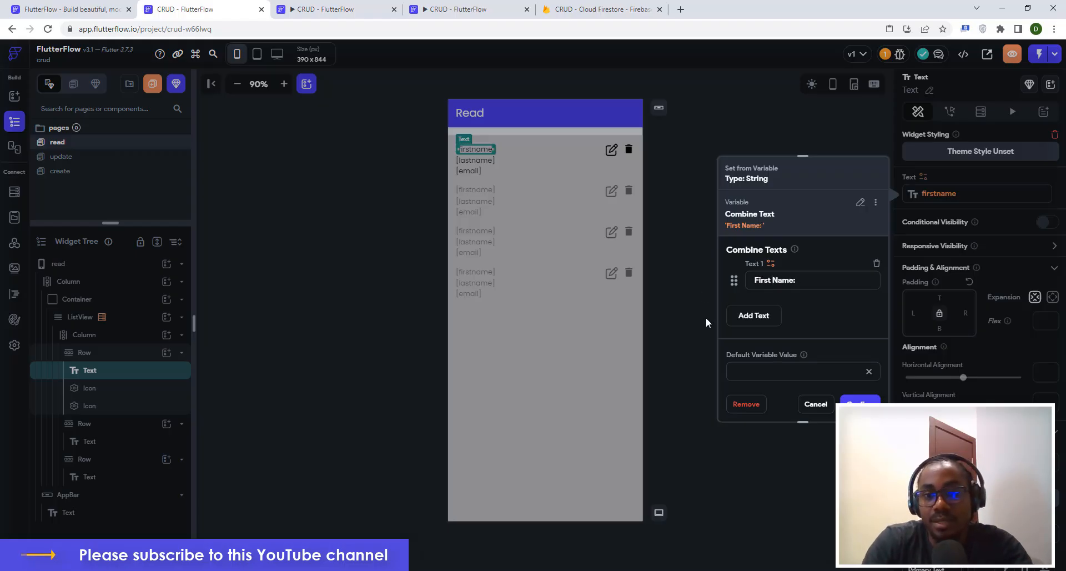
pyautogui.click(754, 316)
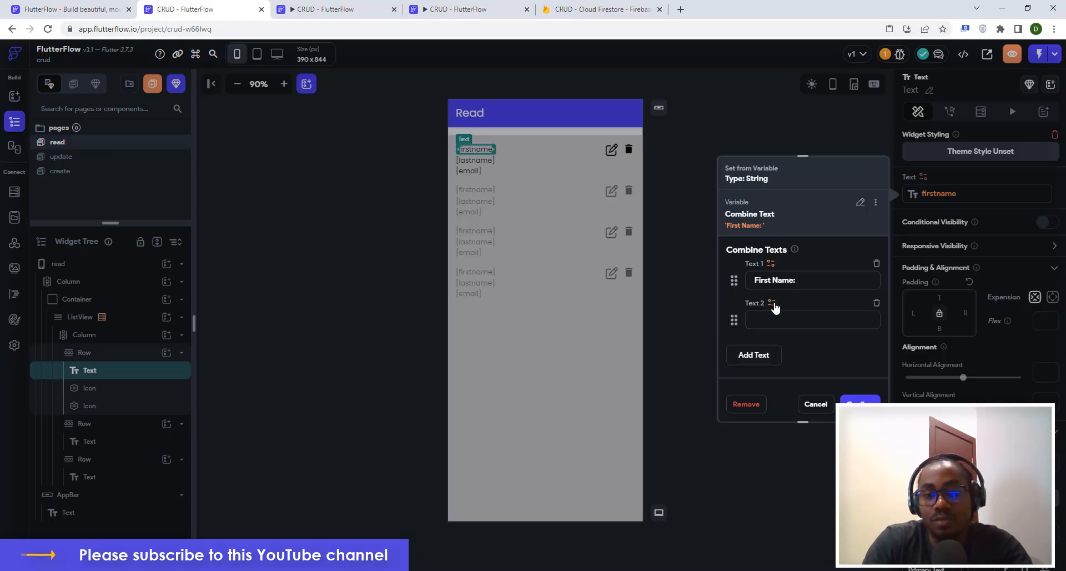
pyautogui.click(772, 303)
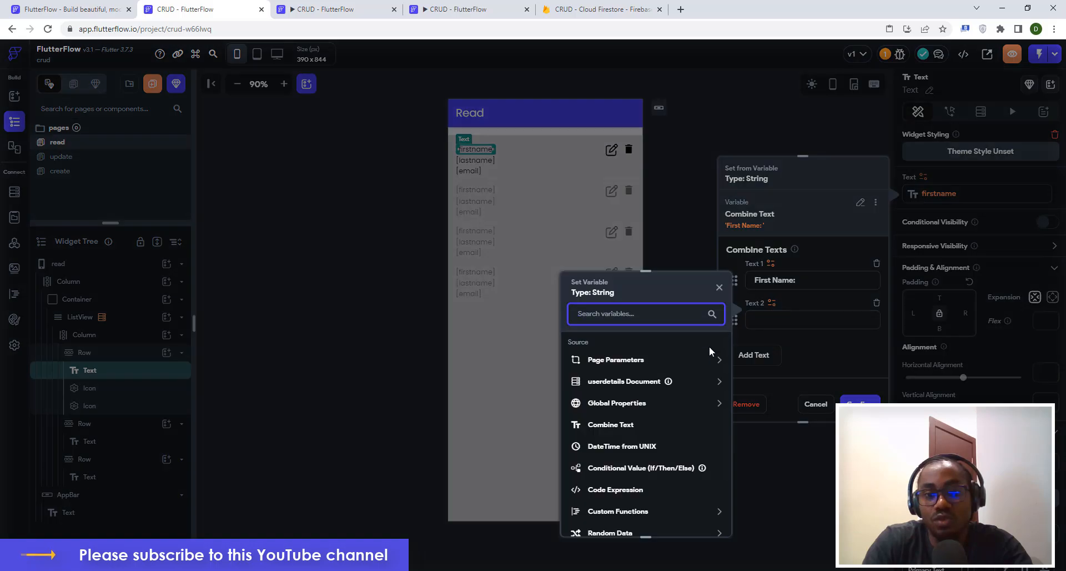
pyautogui.click(610, 387)
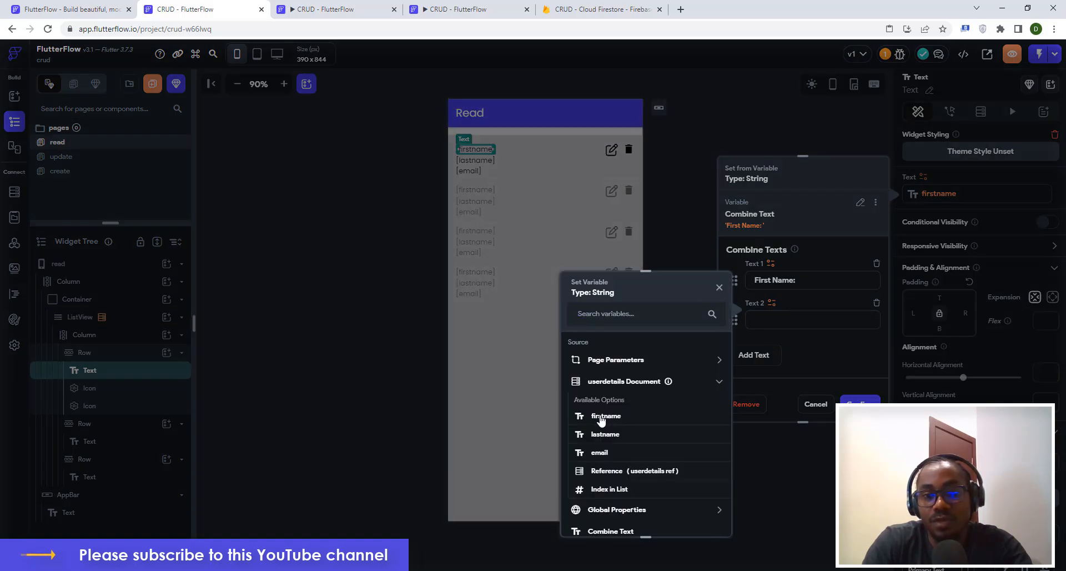
pyautogui.click(601, 417)
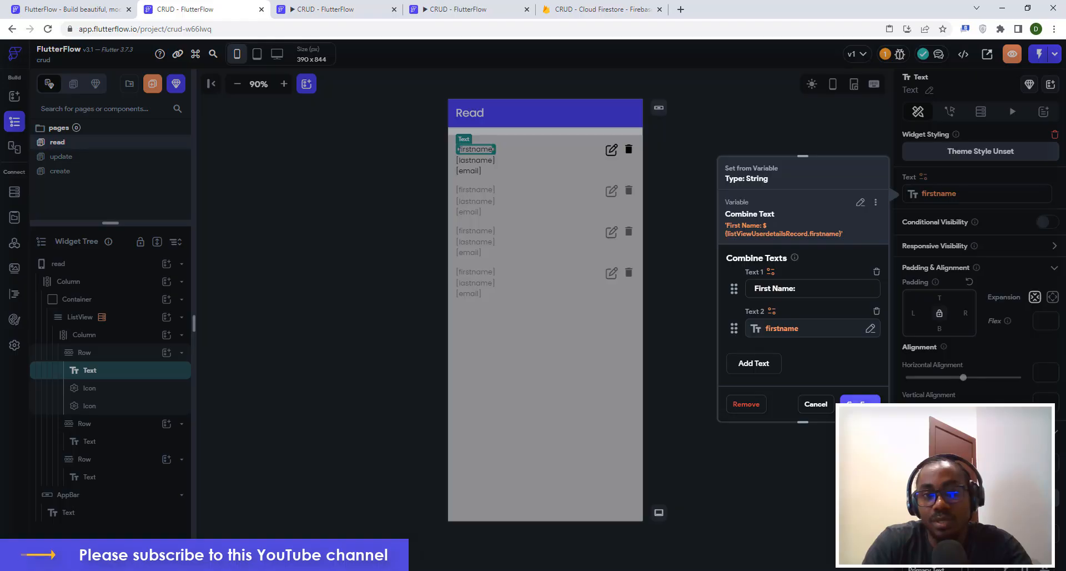
pyautogui.click(860, 401)
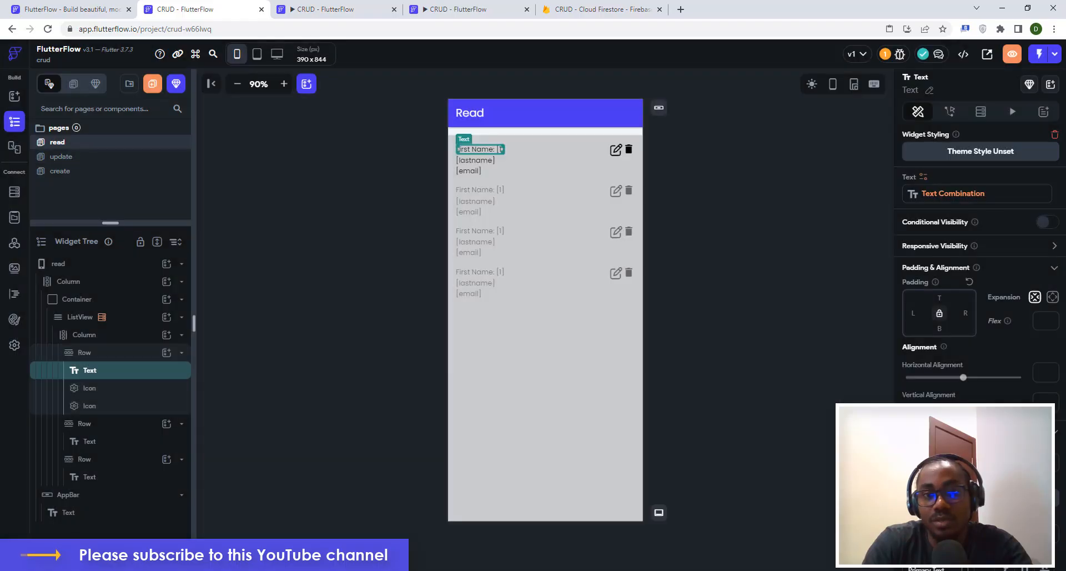
# Make the row's second text combine 'Last Name:' with the userdetails lastname field.
pyautogui.click(476, 162)
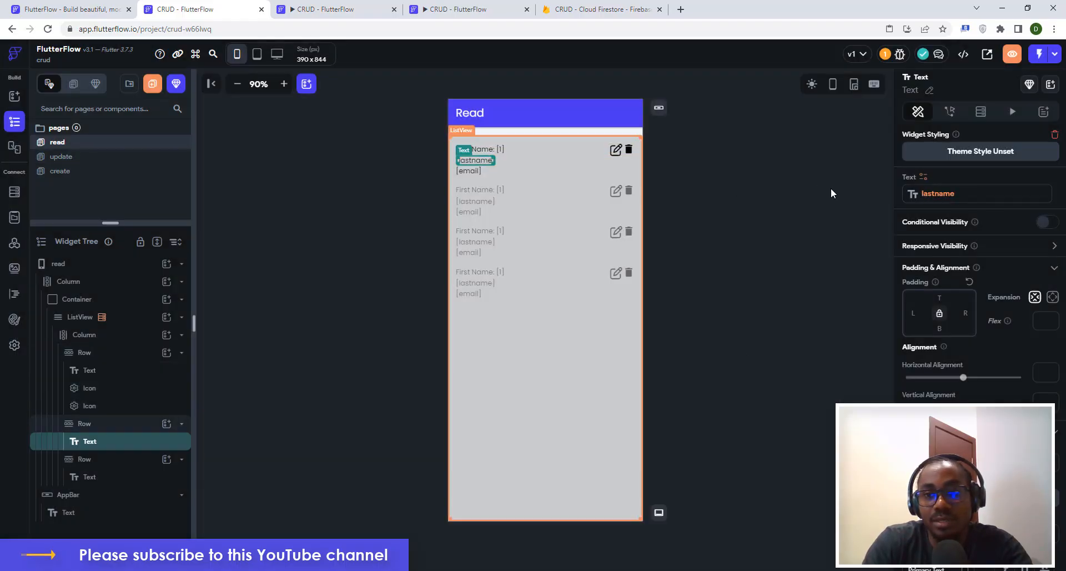
pyautogui.click(923, 178)
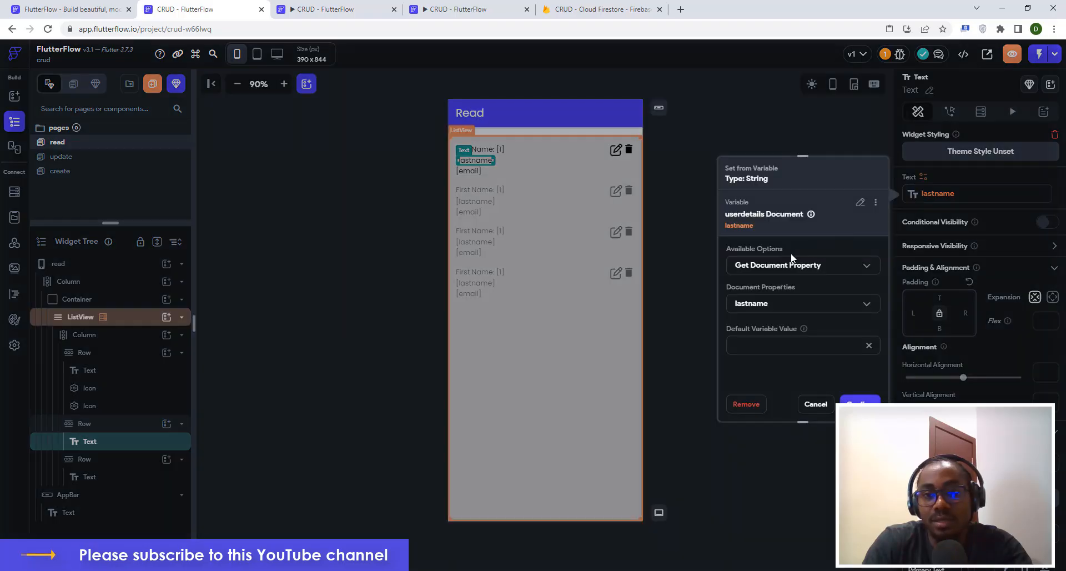
pyautogui.click(860, 202)
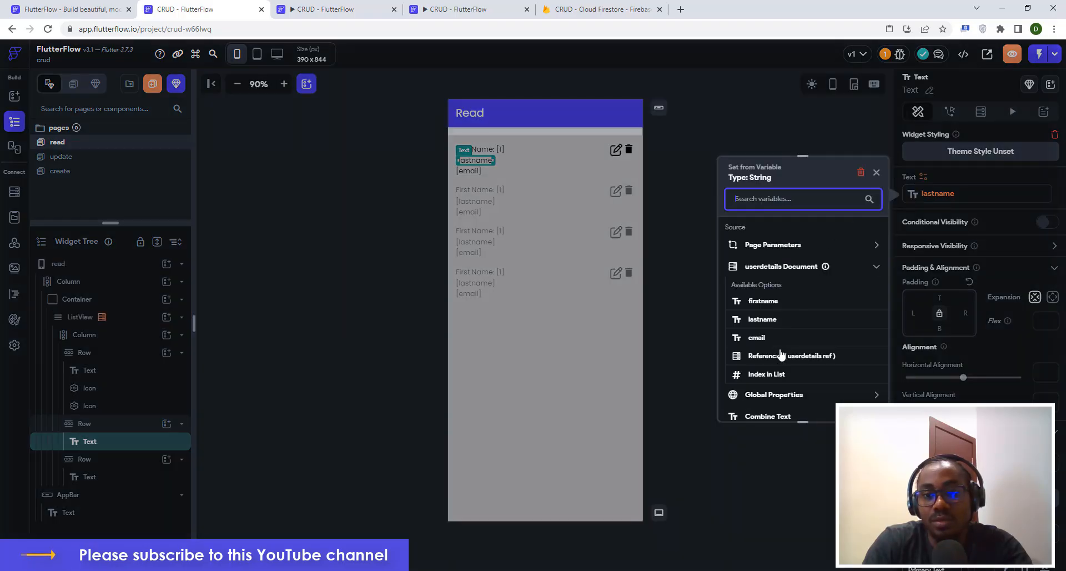
pyautogui.click(775, 417)
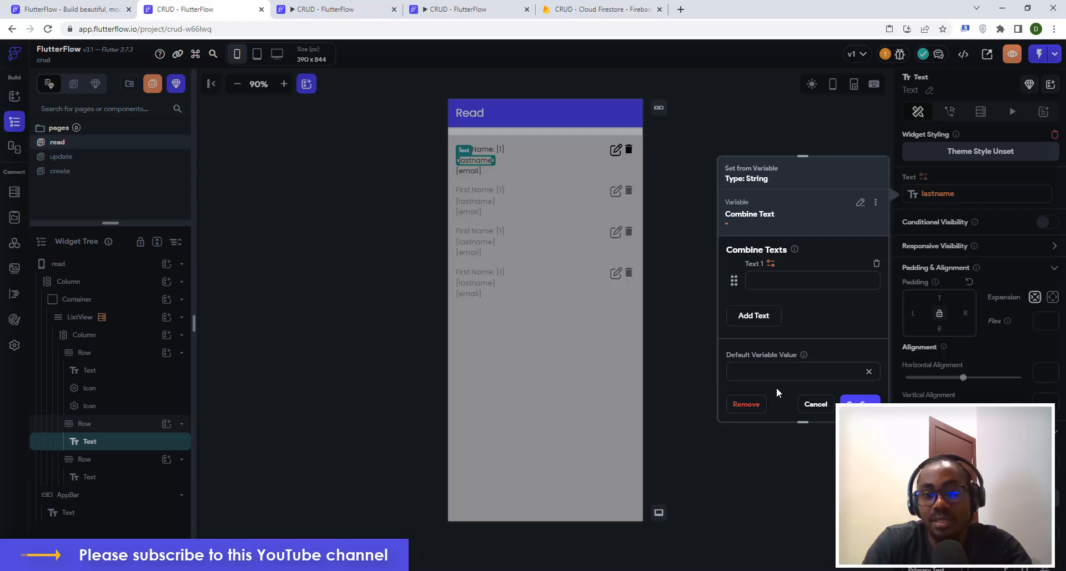
pyautogui.click(777, 281)
pyautogui.write('Last')
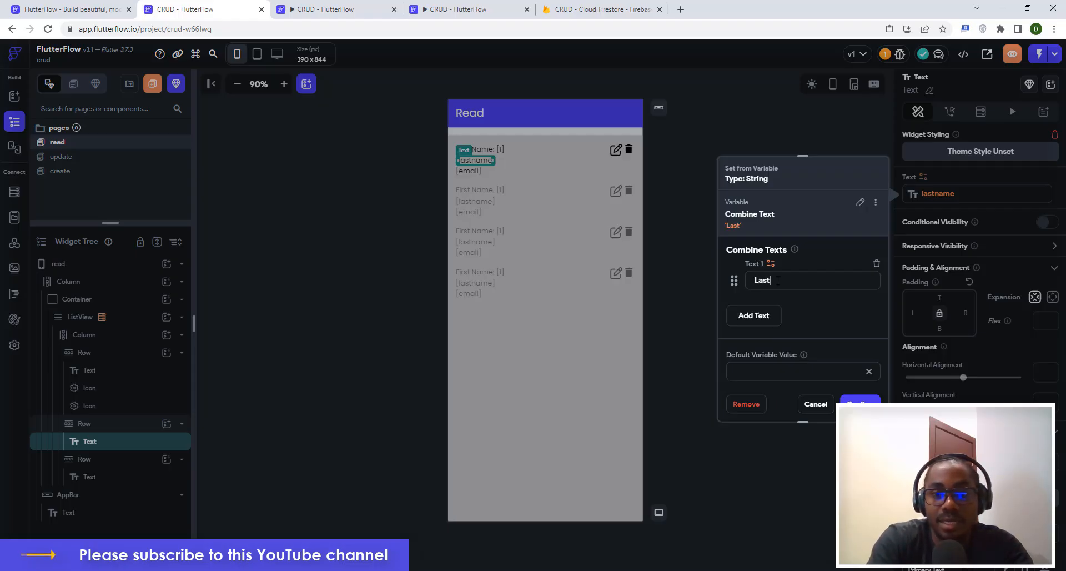
pyautogui.write(' Name')
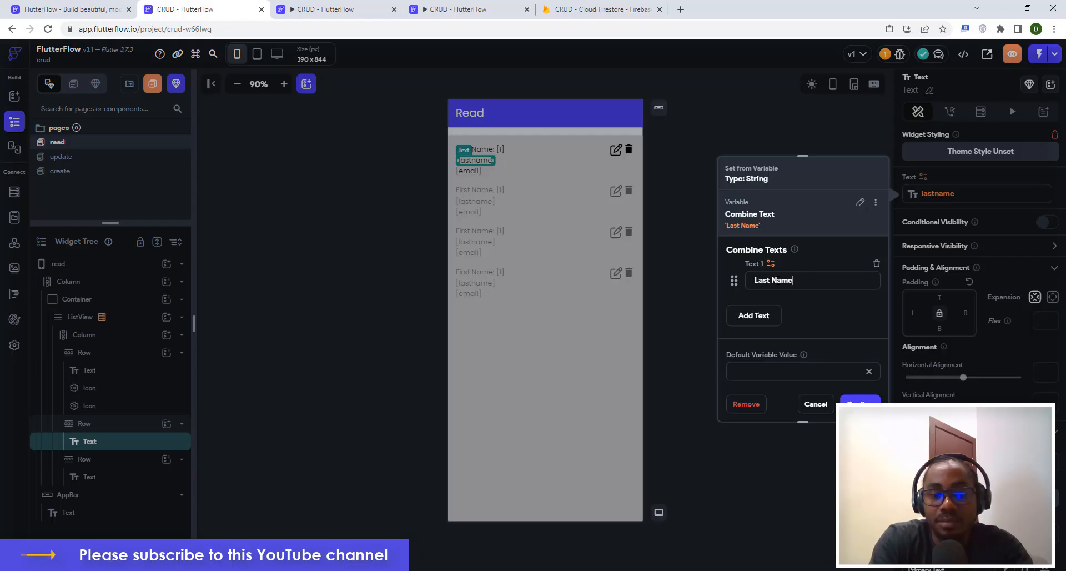
pyautogui.write(':')
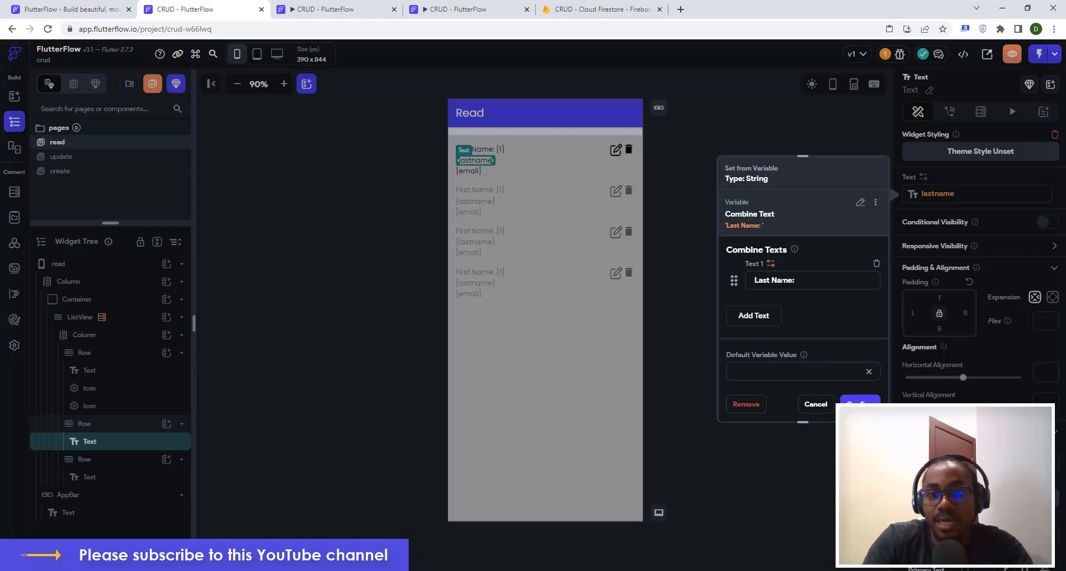
pyautogui.click(747, 316)
pyautogui.click(772, 303)
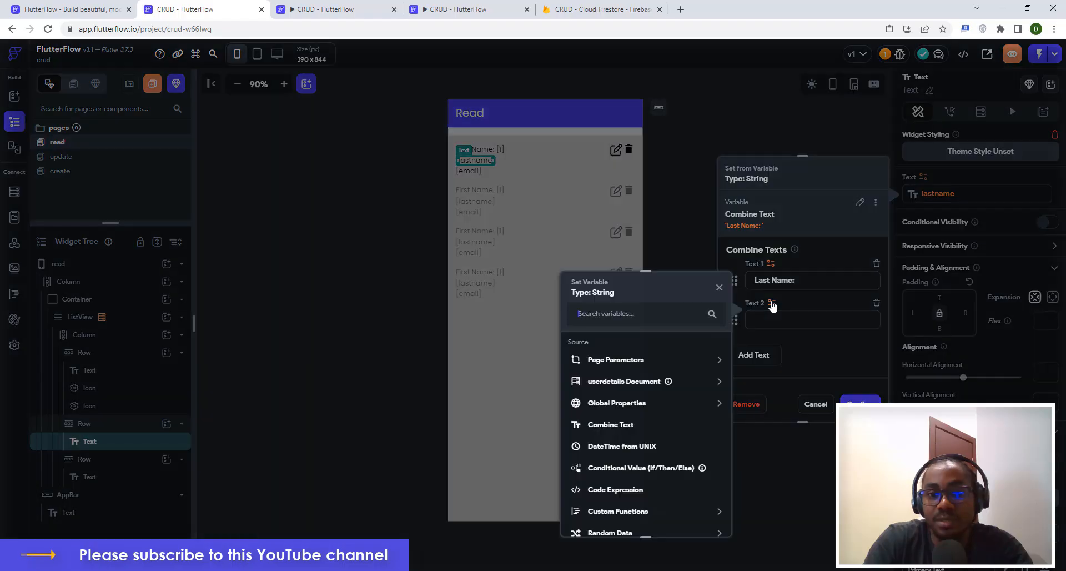
pyautogui.click(617, 382)
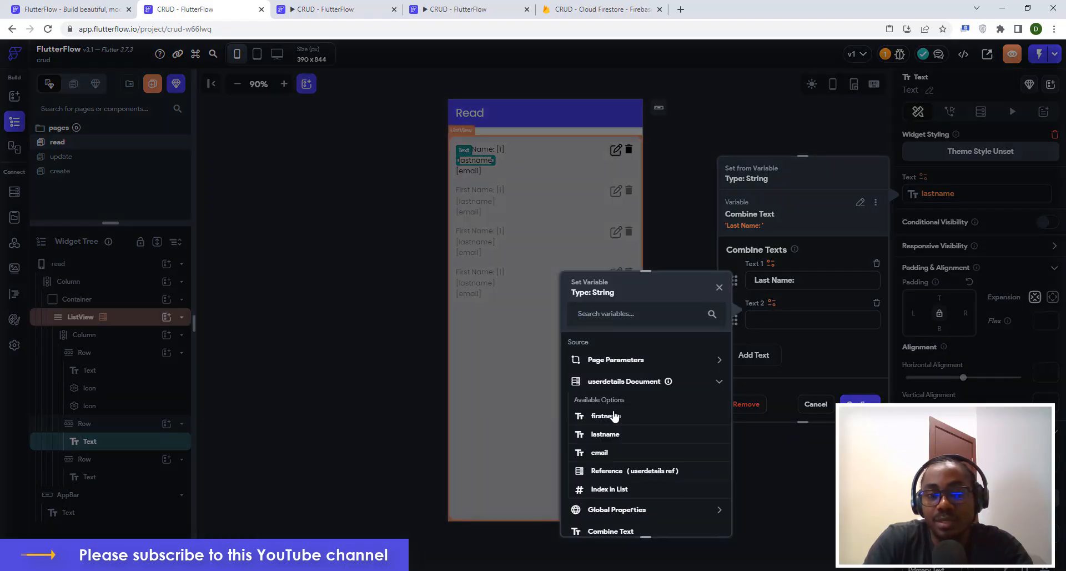
pyautogui.click(607, 434)
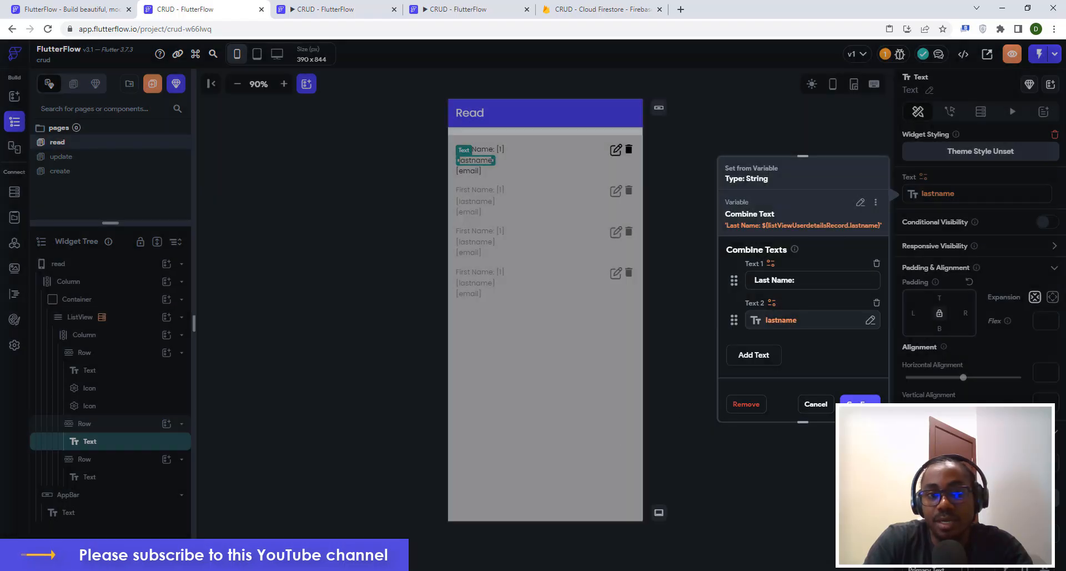
pyautogui.click(858, 401)
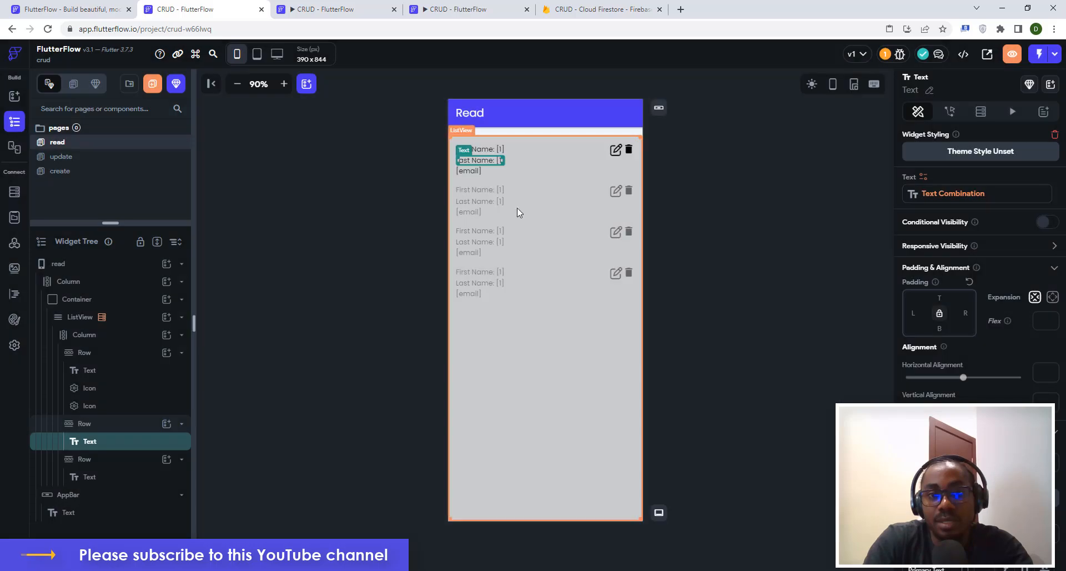
pyautogui.click(466, 172)
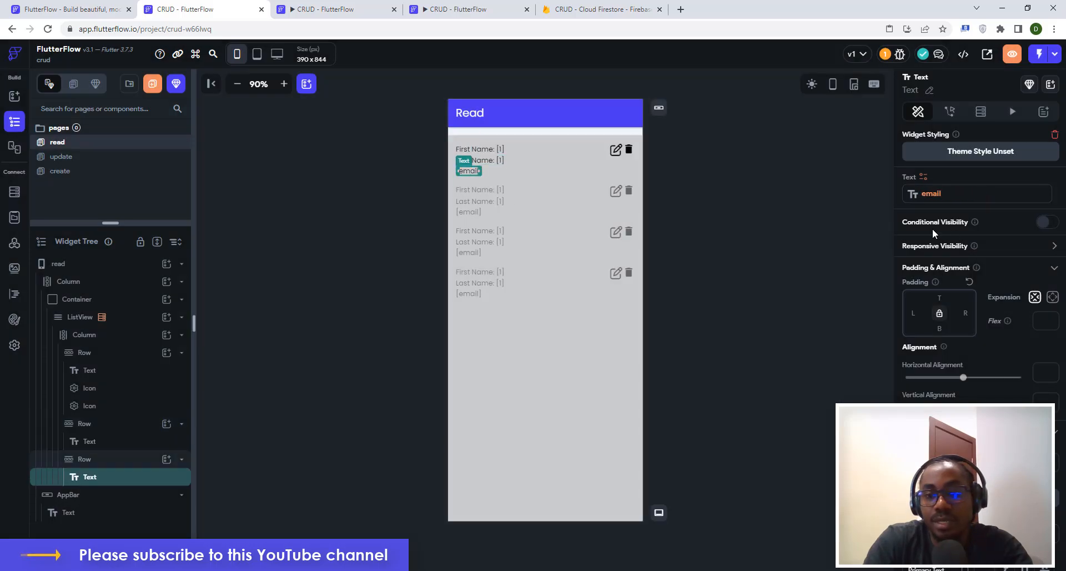
# Make the row's third text combine 'Email:' with the userdetails email field.
pyautogui.click(919, 178)
pyautogui.click(861, 205)
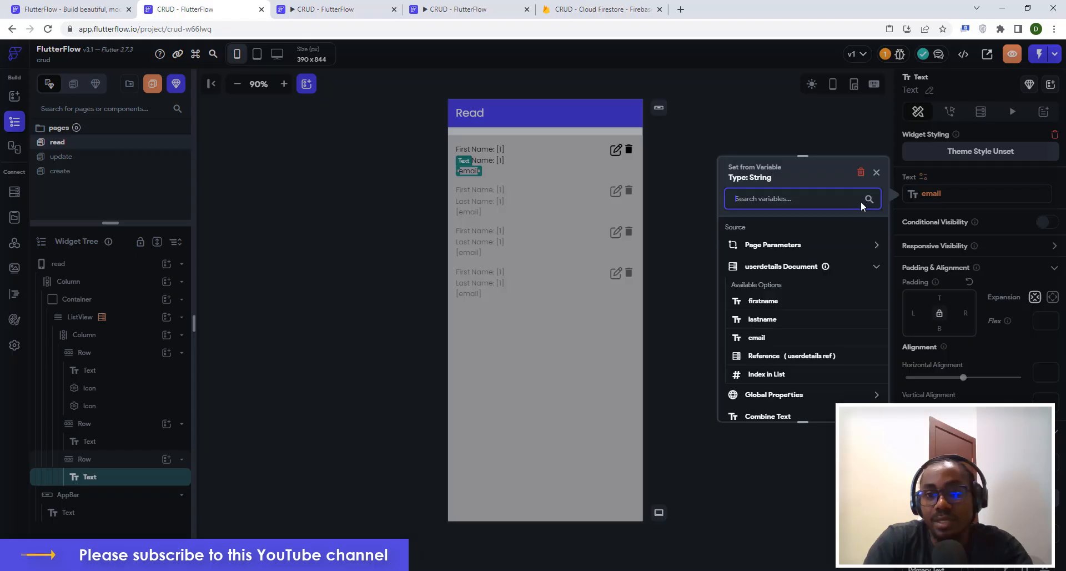
pyautogui.click(770, 416)
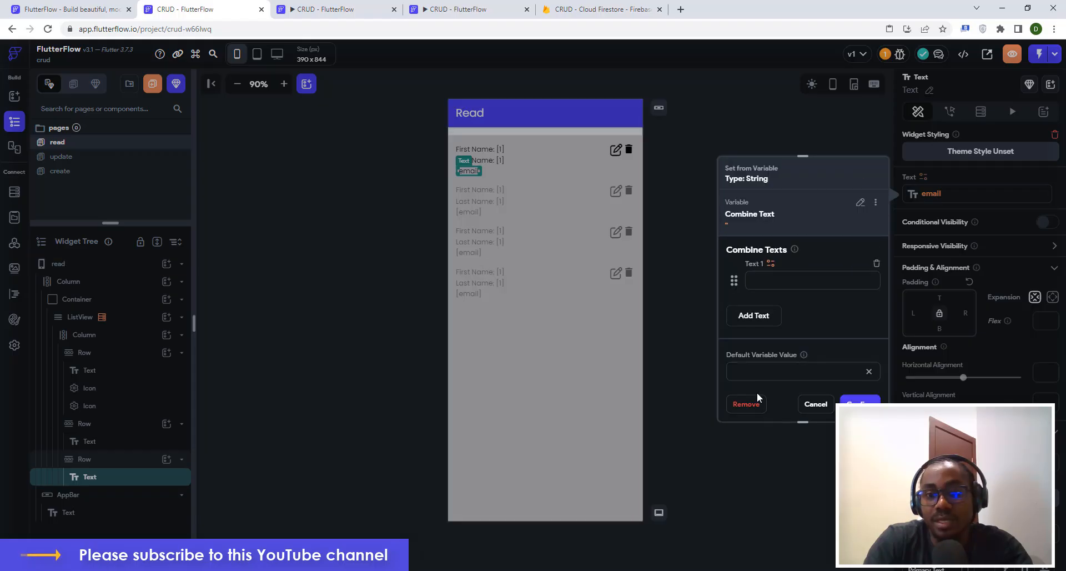
pyautogui.click(762, 279)
pyautogui.write('Email:')
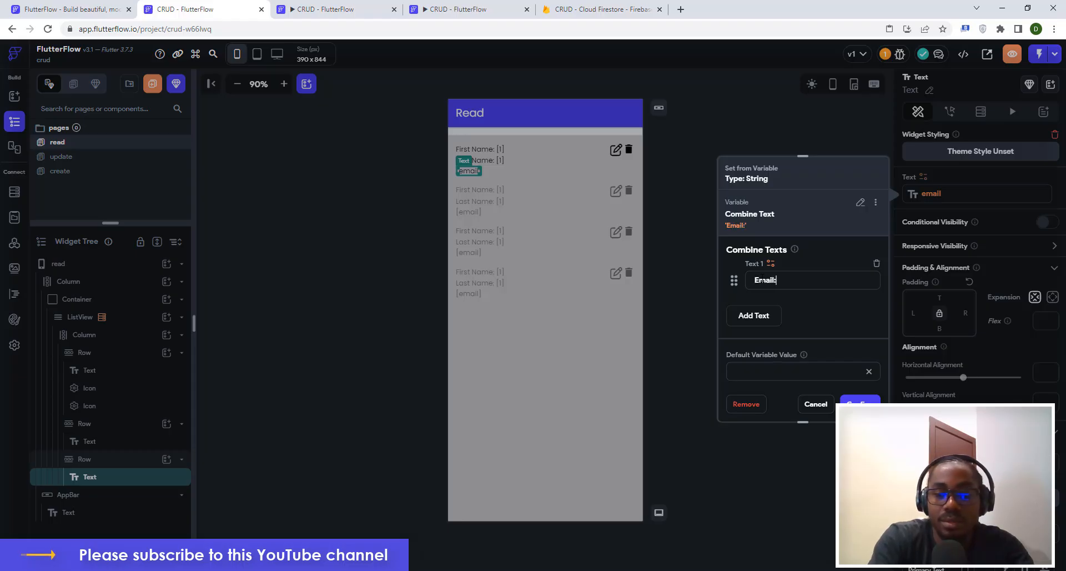
pyautogui.click(761, 316)
pyautogui.click(771, 303)
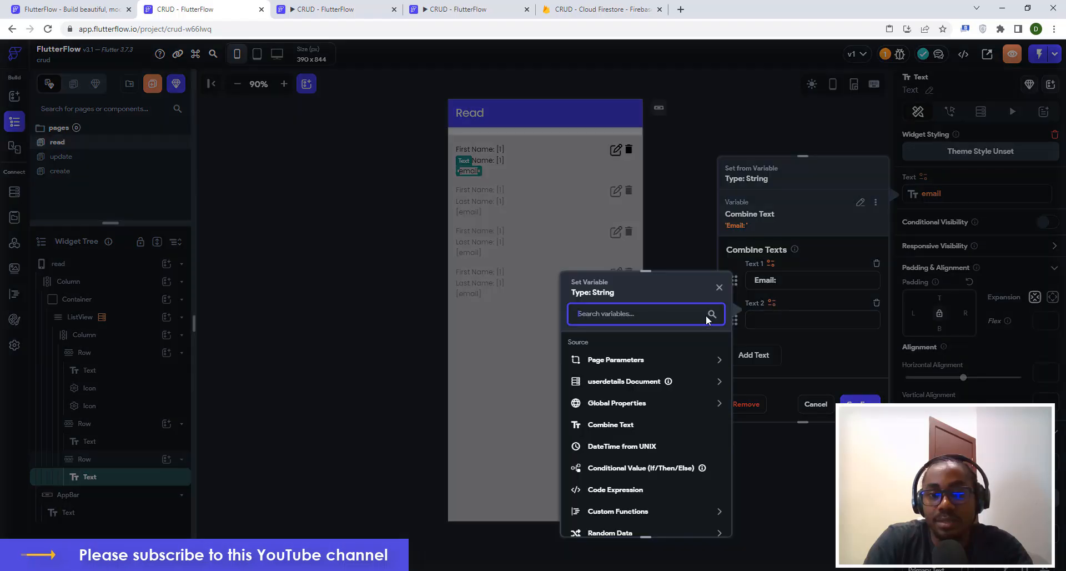
pyautogui.click(600, 382)
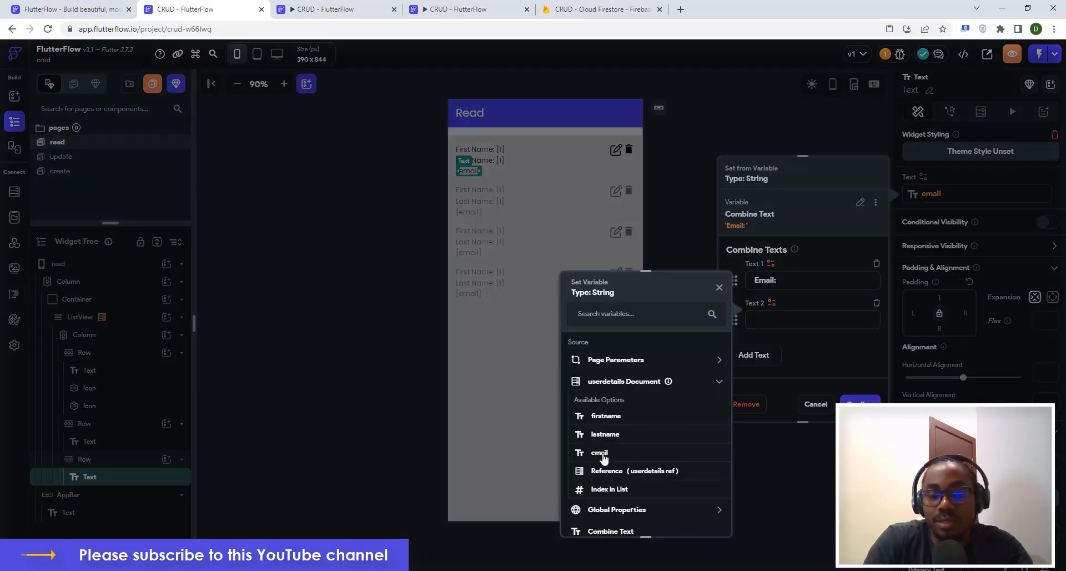
pyautogui.click(601, 453)
pyautogui.click(859, 401)
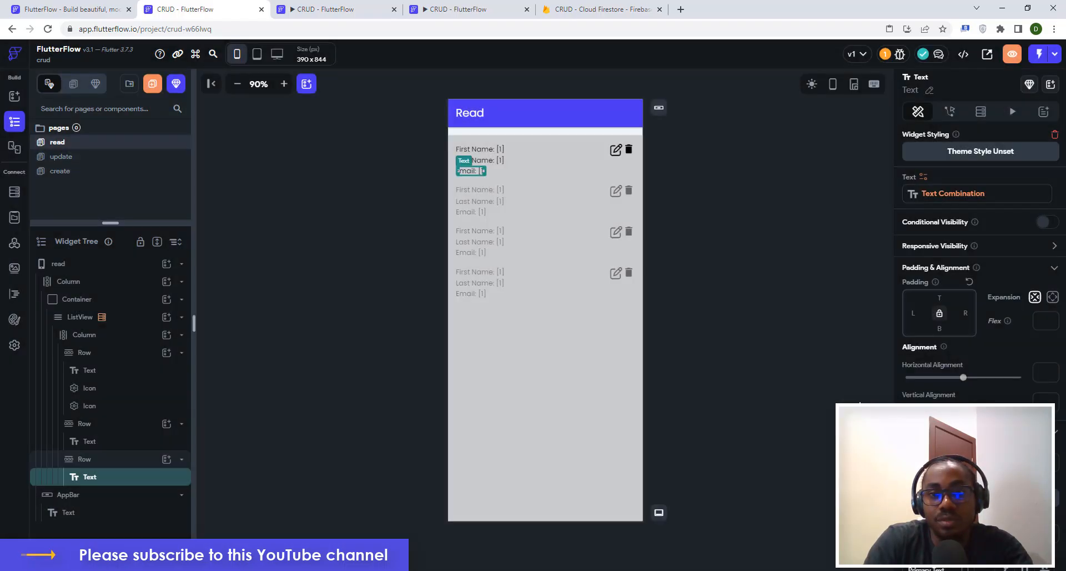
pyautogui.click(756, 278)
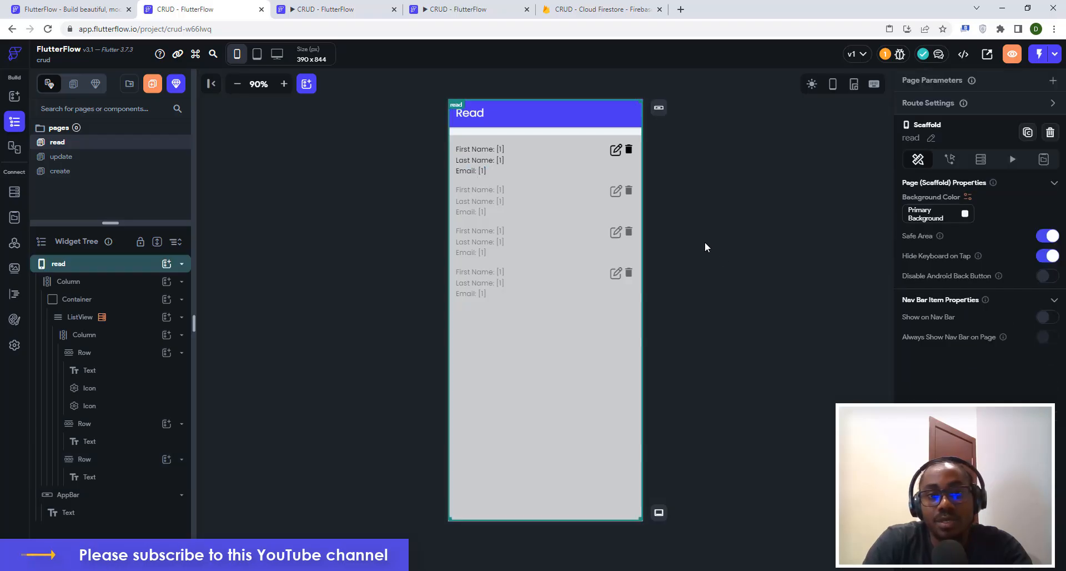
pyautogui.click(333, 10)
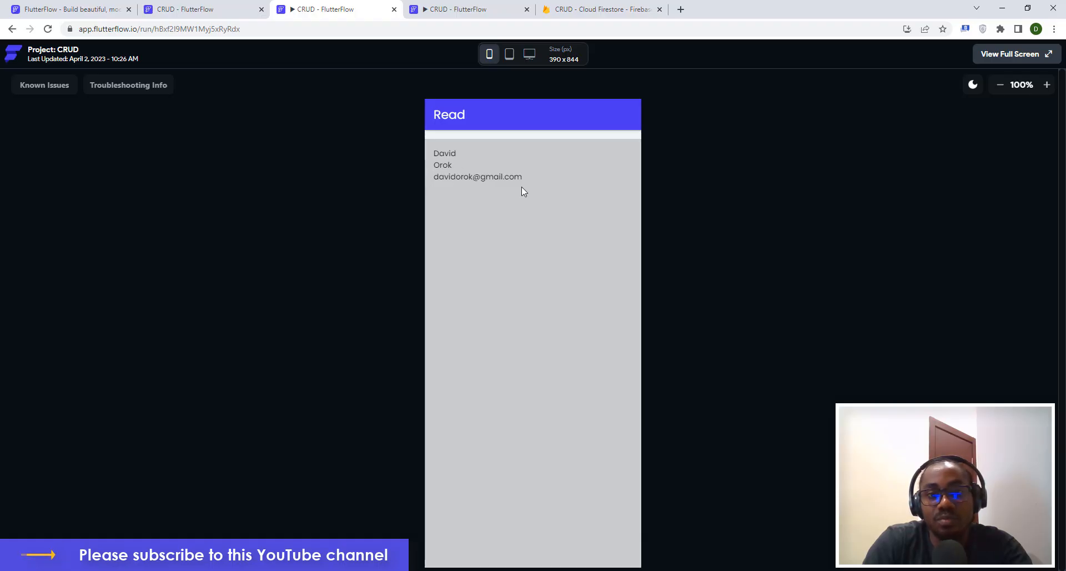
pyautogui.click(186, 8)
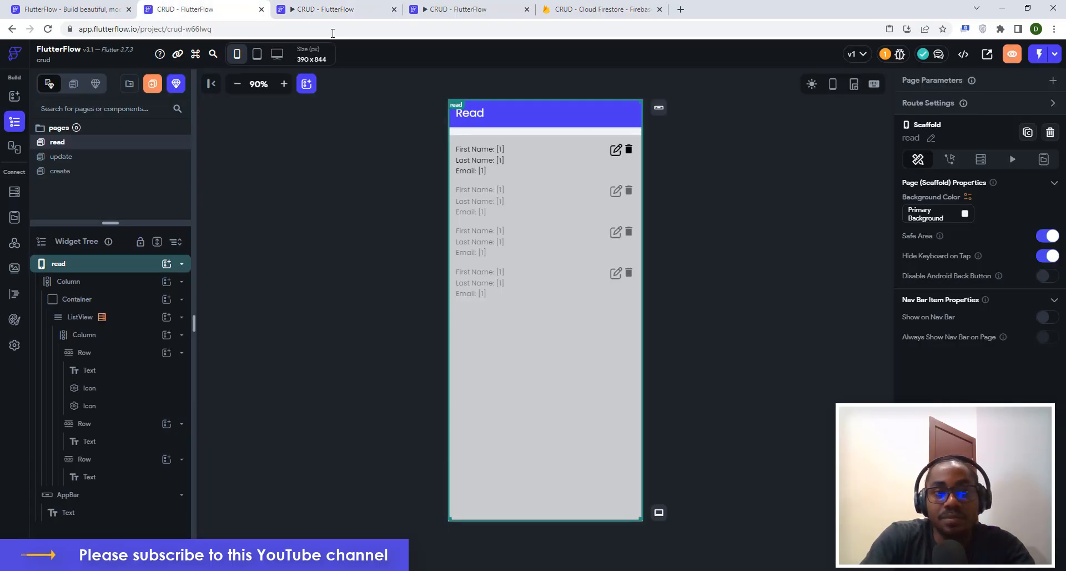
pyautogui.click(366, 8)
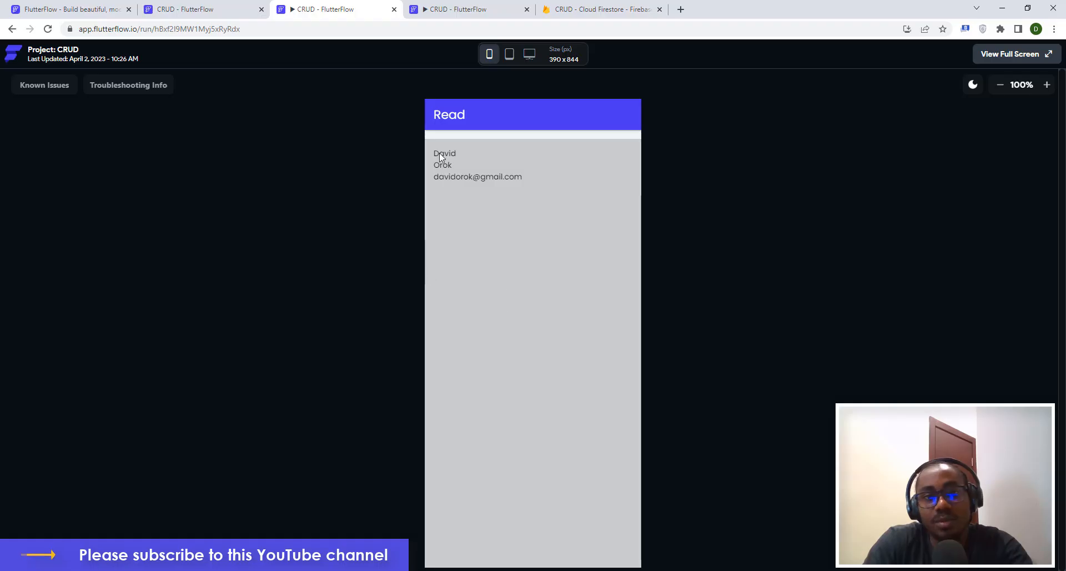
pyautogui.click(175, 6)
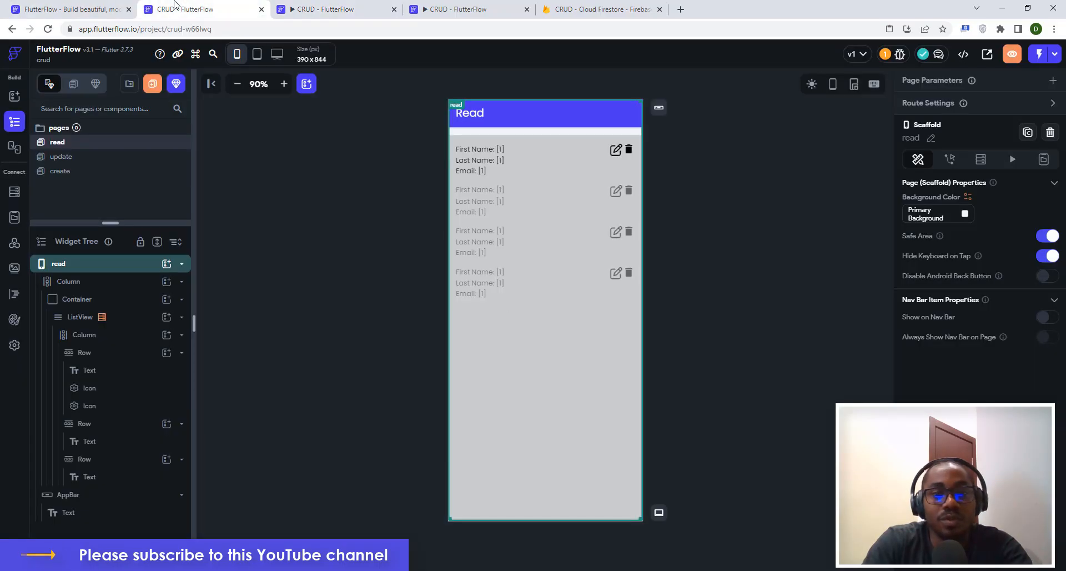
pyautogui.click(718, 160)
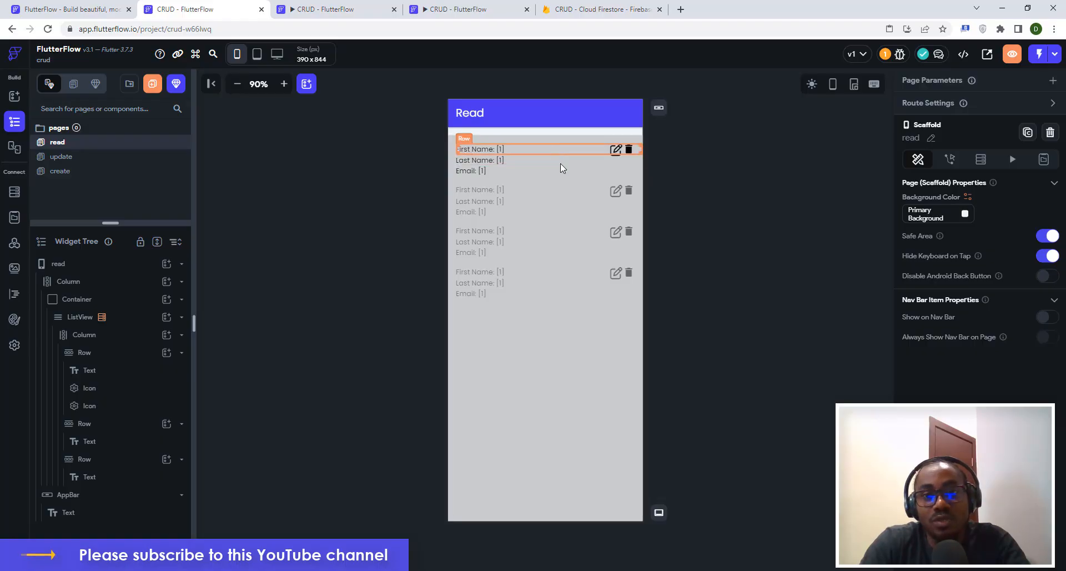
pyautogui.click(617, 154)
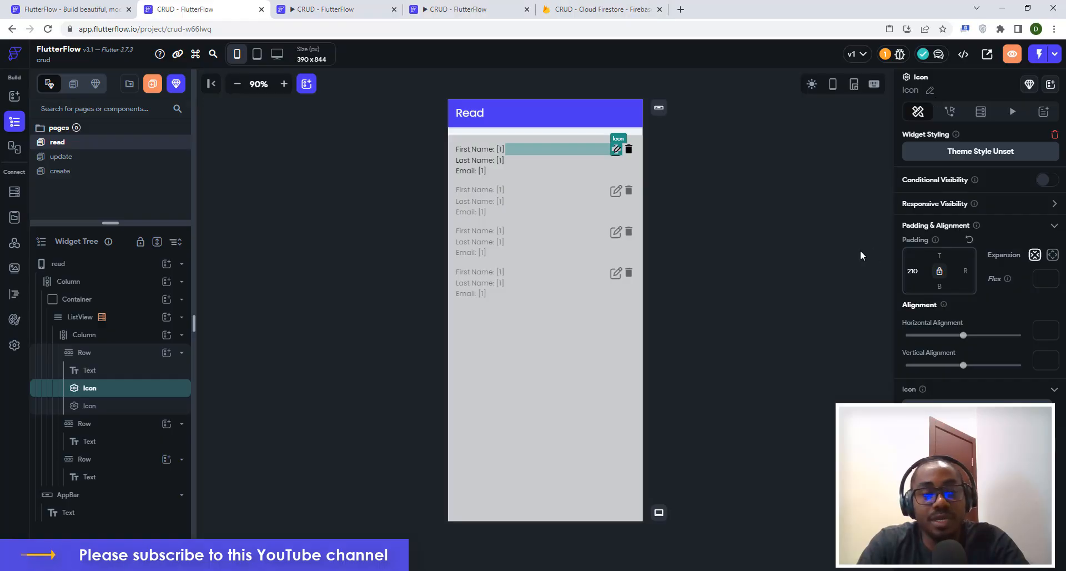
# Add an On Tap Navigate To action to the edit icon in the Read page's first row.
pyautogui.click(61, 158)
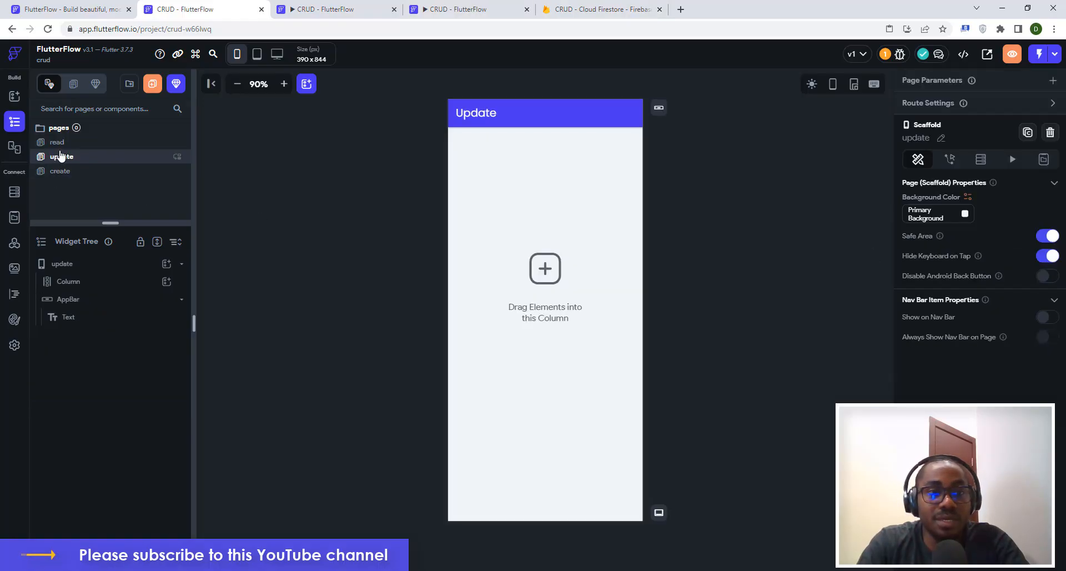
pyautogui.click(62, 145)
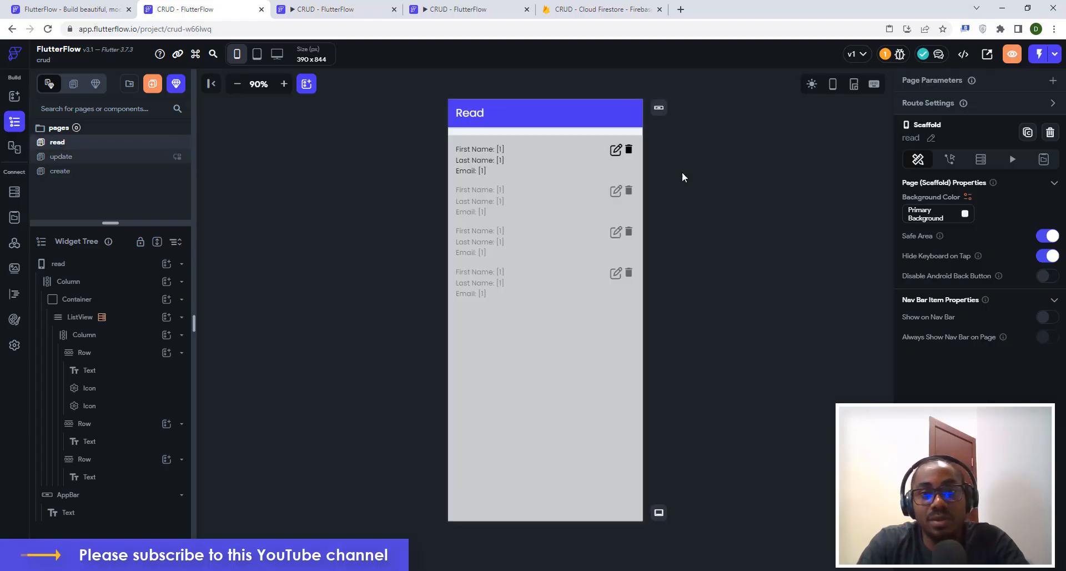
pyautogui.click(617, 150)
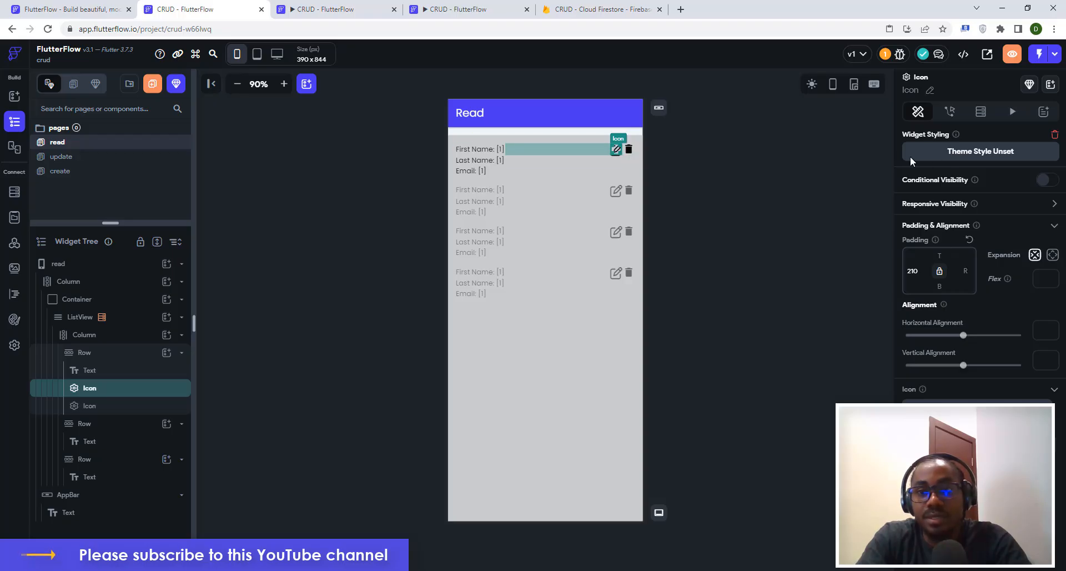
pyautogui.click(950, 112)
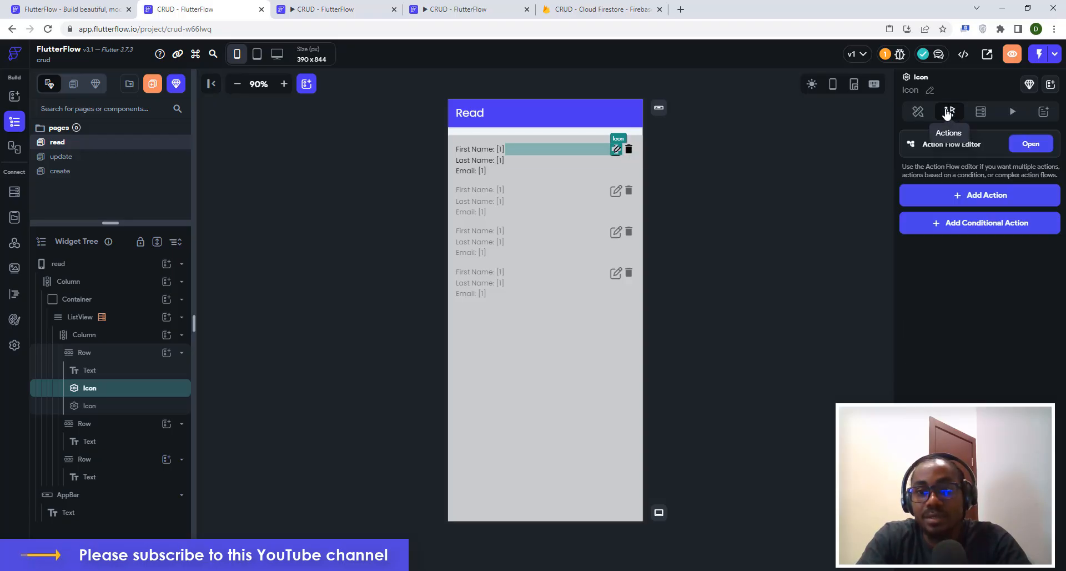
pyautogui.click(971, 196)
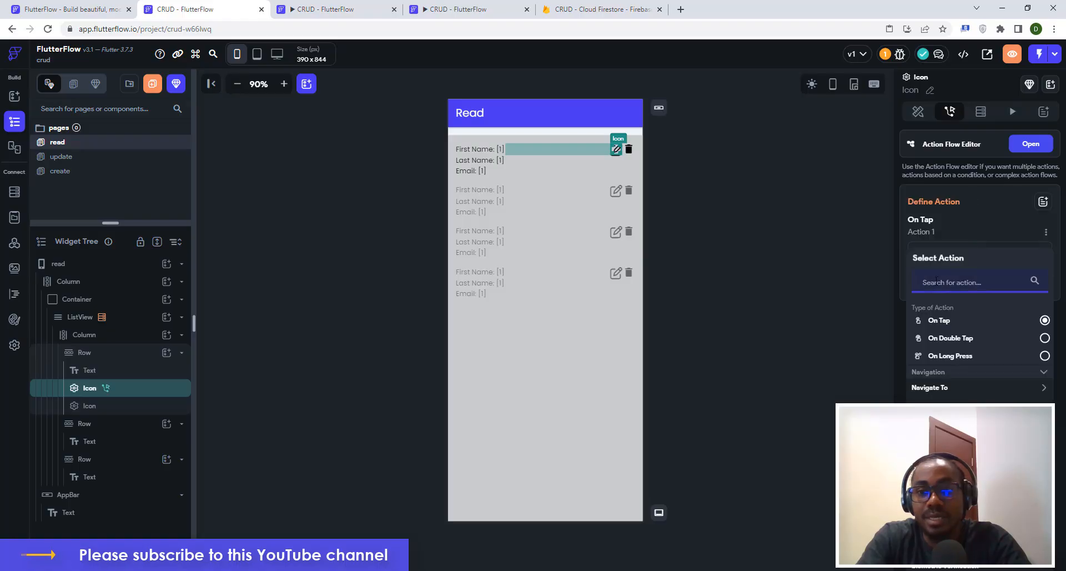
pyautogui.click(935, 388)
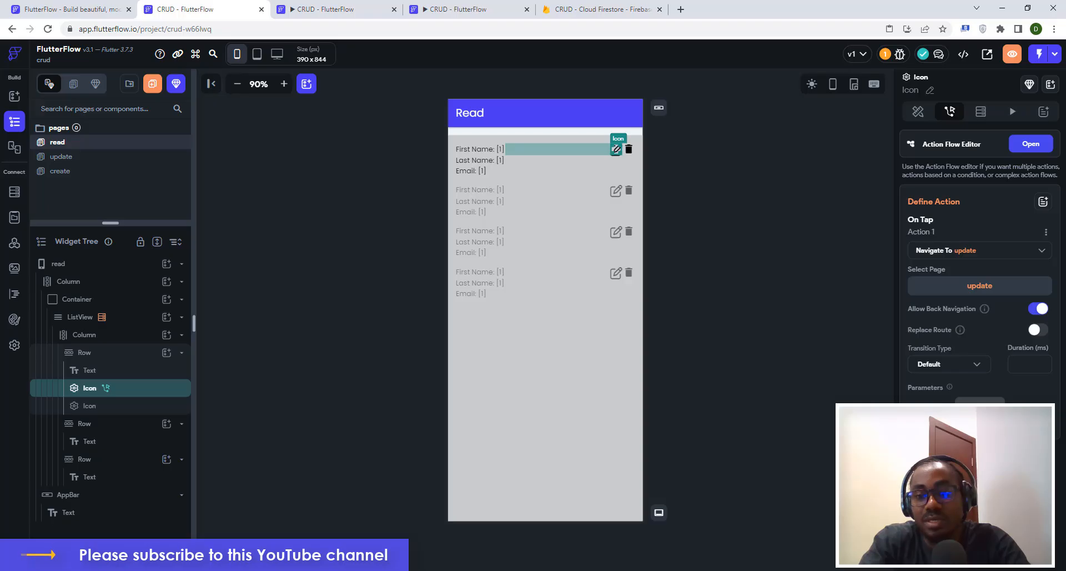
# Add a userRef parameter to the update page, a DocumentReference to the userdetails collection.
pyautogui.click(980, 406)
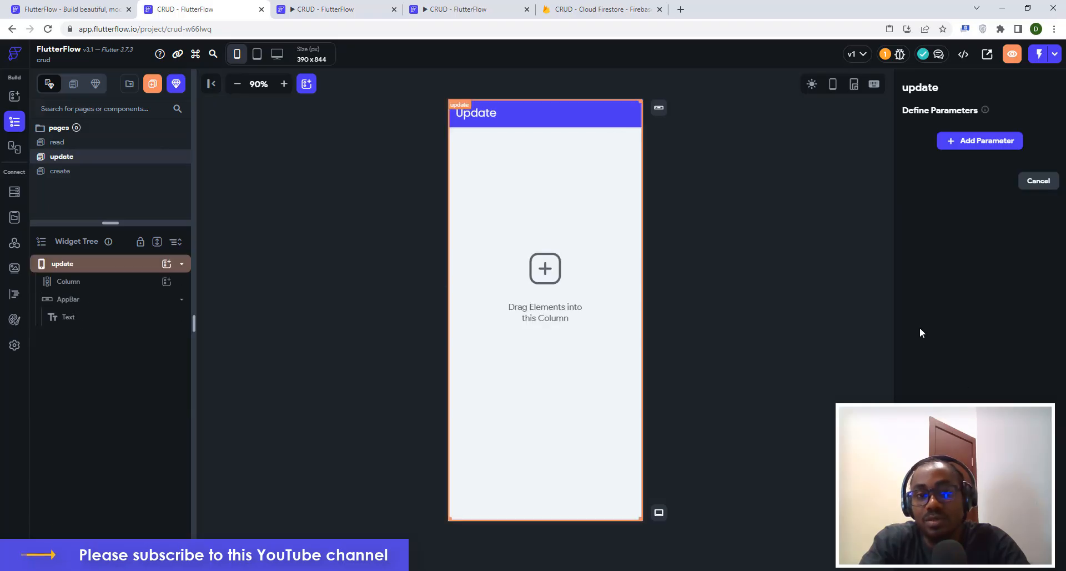
pyautogui.click(975, 140)
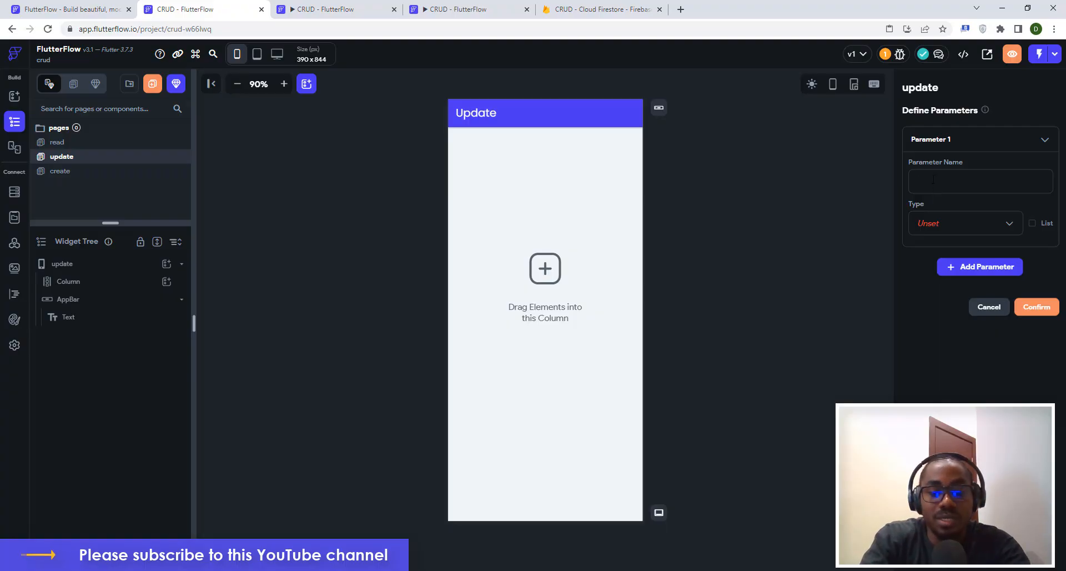
pyautogui.write('userRef')
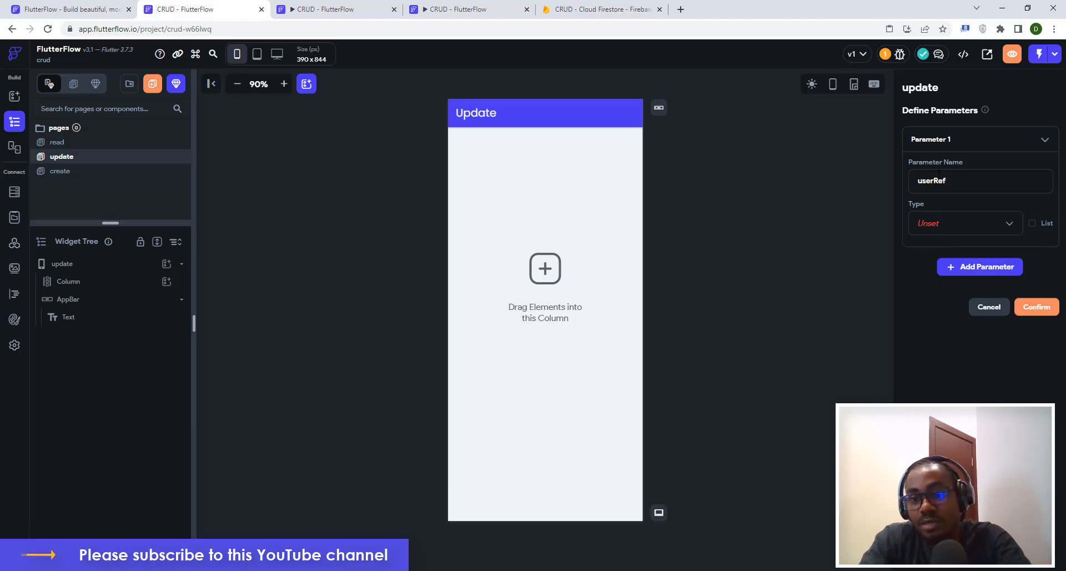
pyautogui.click(927, 225)
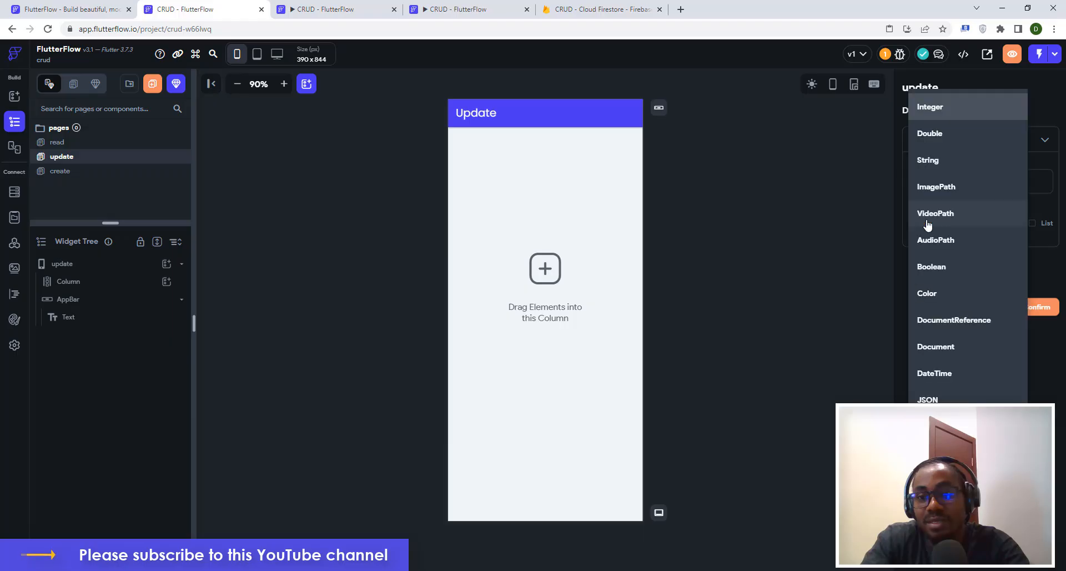
pyautogui.click(931, 322)
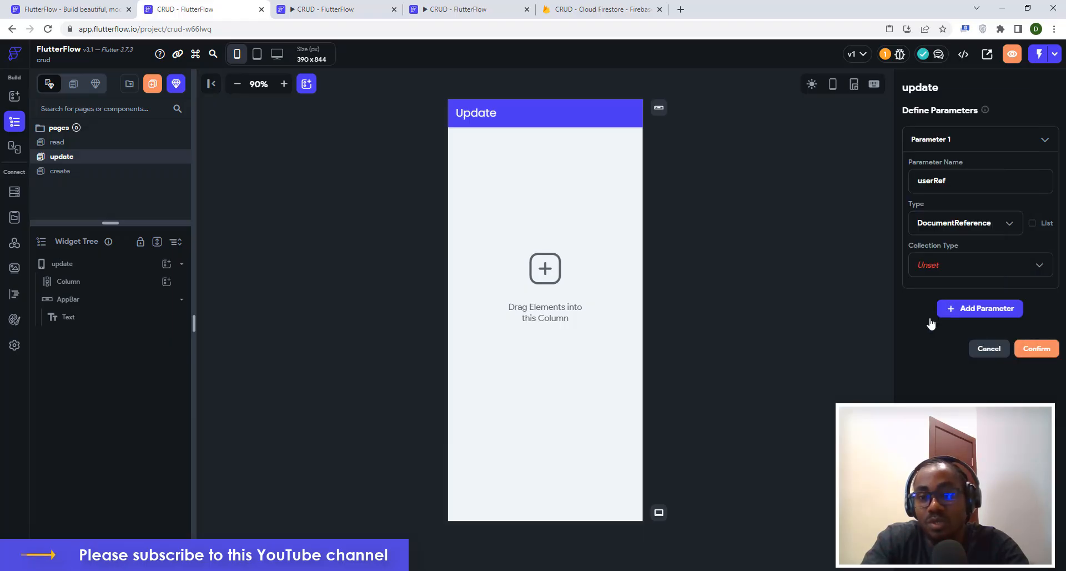
pyautogui.click(929, 266)
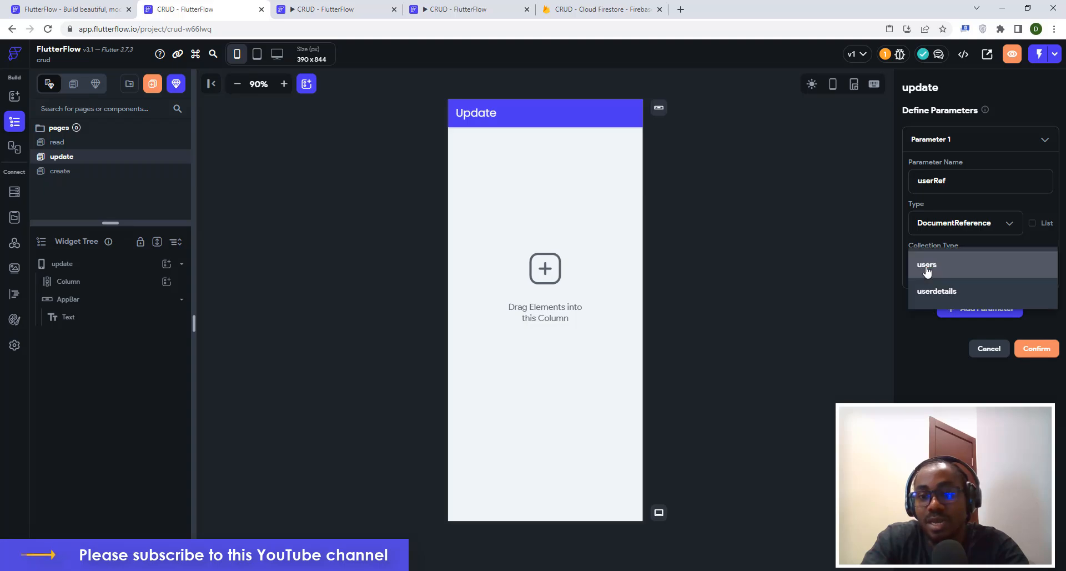
pyautogui.click(933, 293)
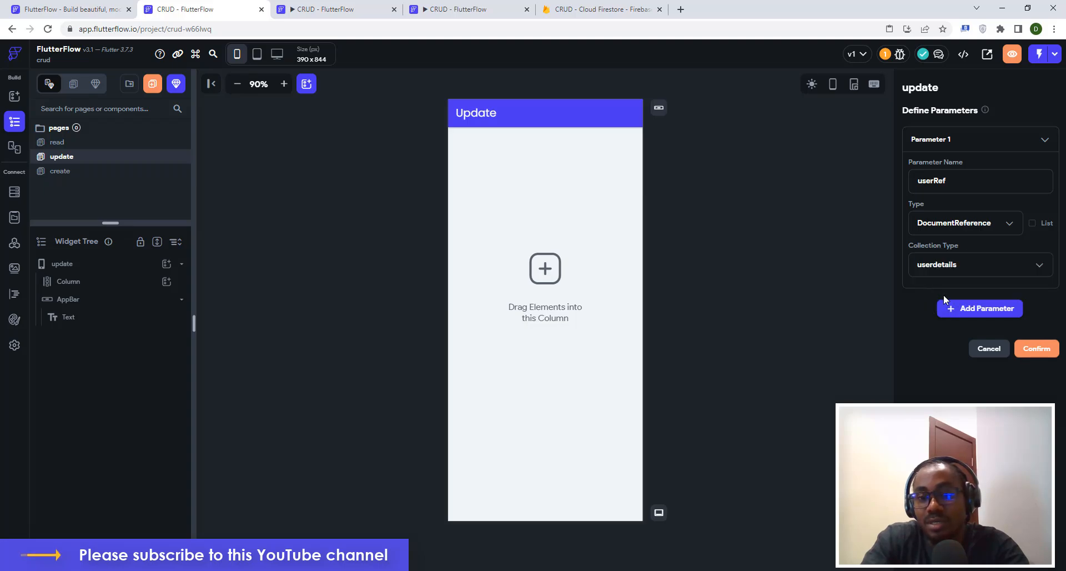
pyautogui.click(1034, 349)
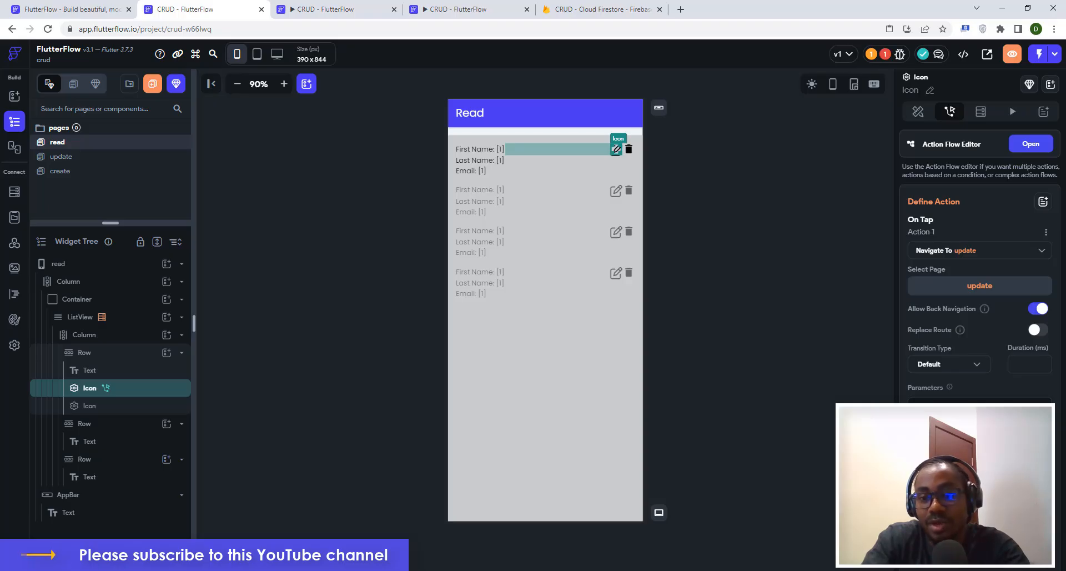
# Pass the row's userdetails document Reference as the userRef value.
pyautogui.click(979, 503)
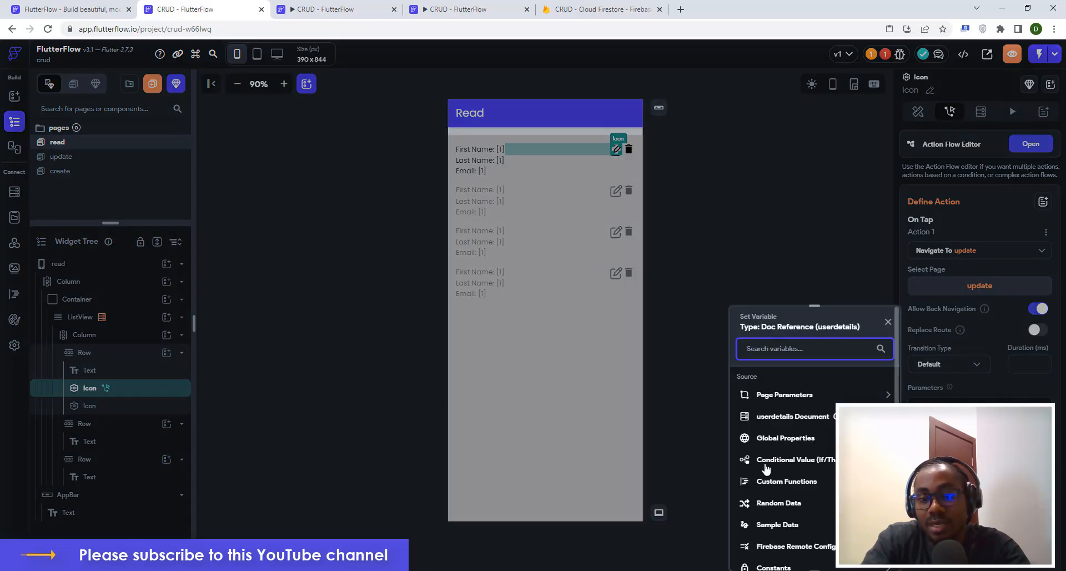
pyautogui.click(776, 416)
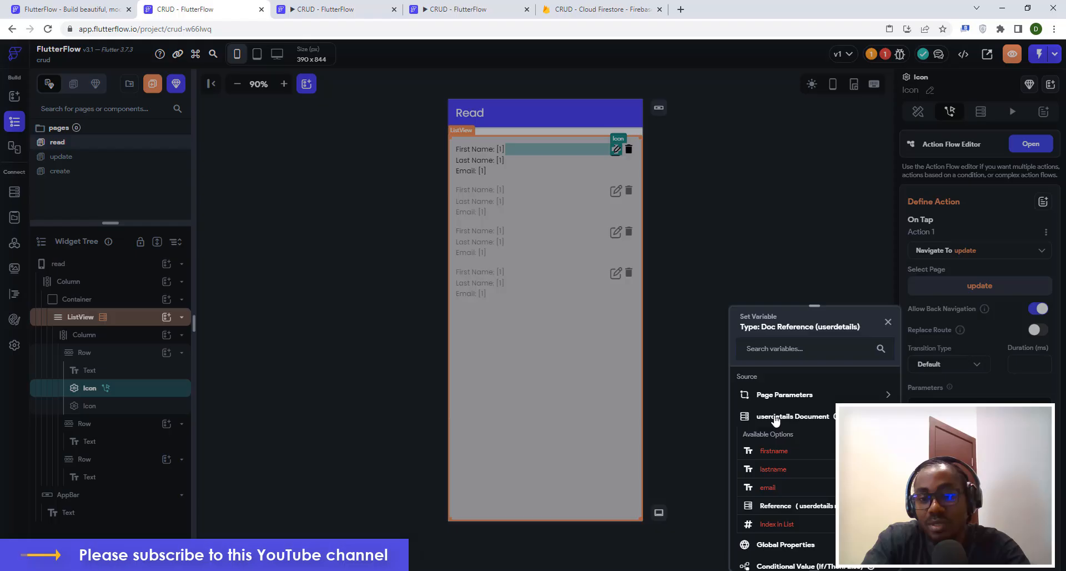
pyautogui.click(792, 506)
pyautogui.click(870, 554)
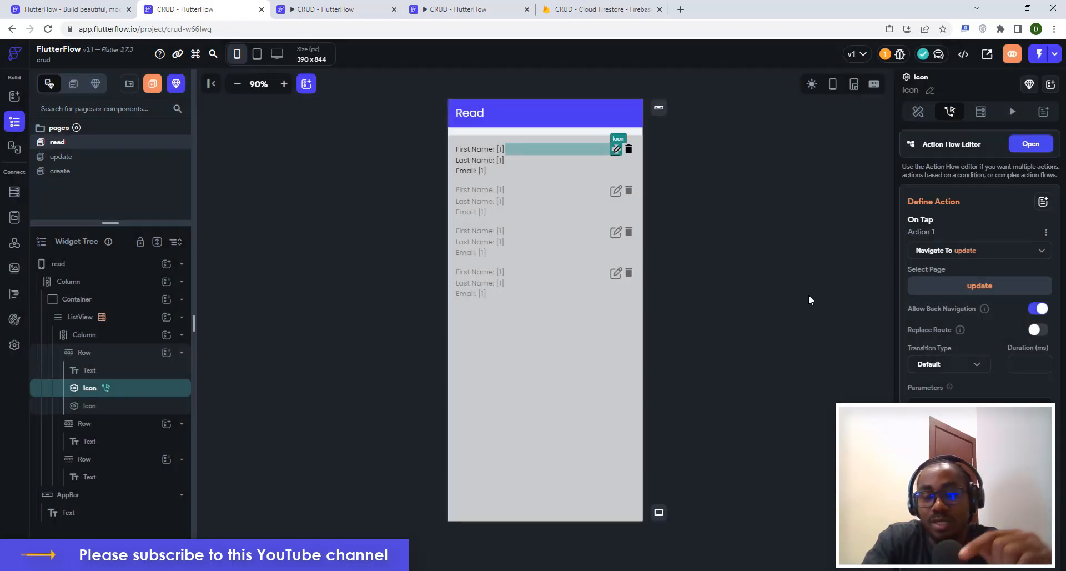
# Open the update page and select its column.
pyautogui.click(705, 186)
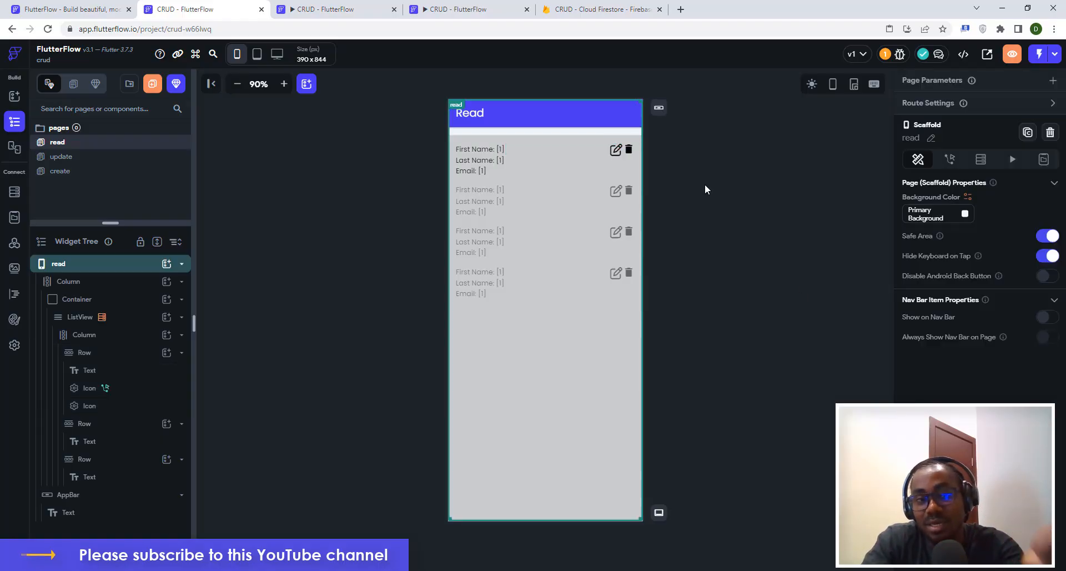
pyautogui.click(62, 158)
pyautogui.click(498, 264)
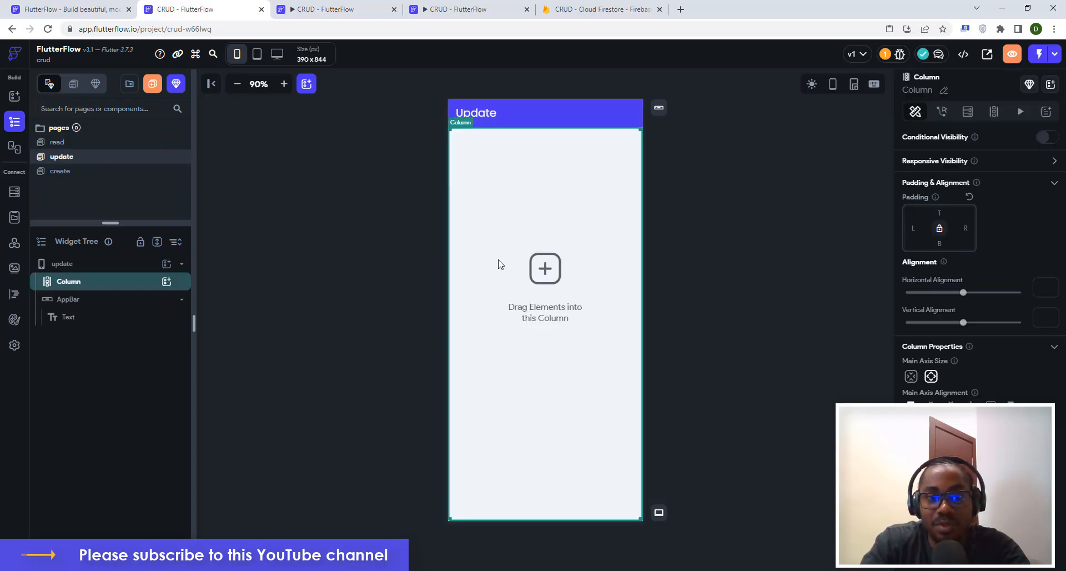
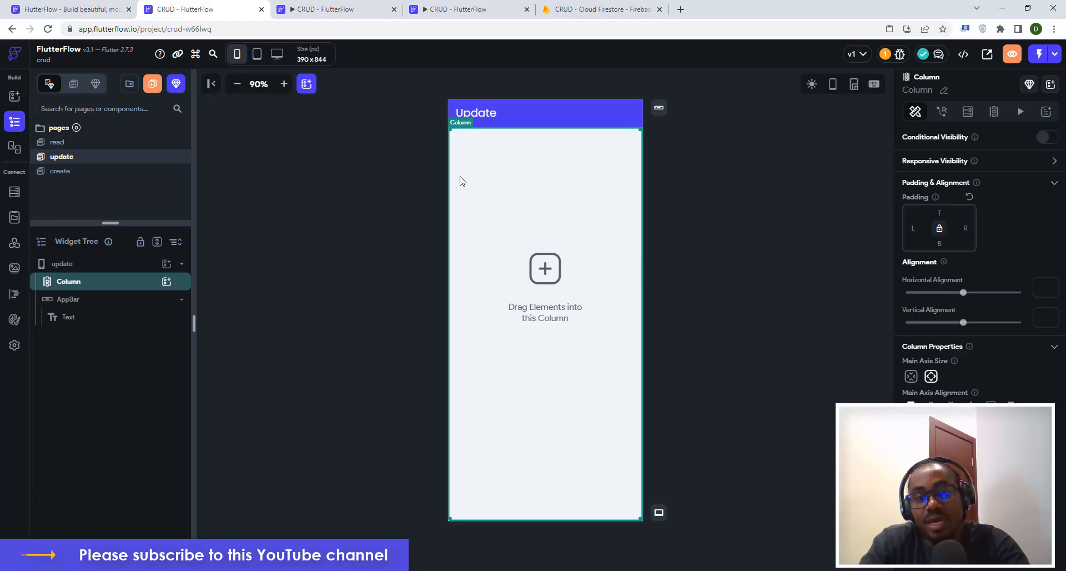
# Look over the read and create pages, then return to the update page.
pyautogui.click(58, 142)
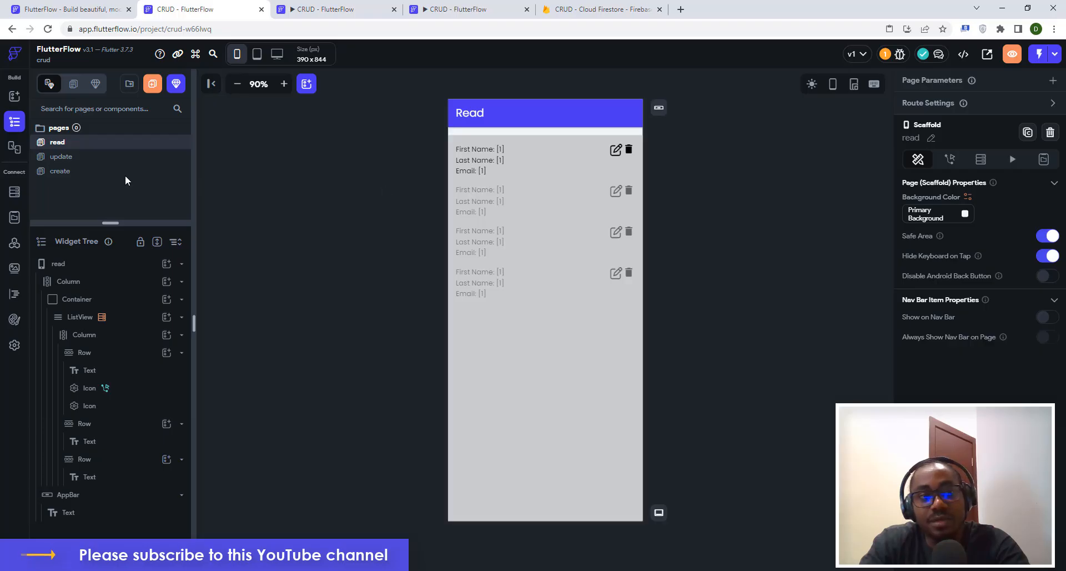
pyautogui.click(58, 172)
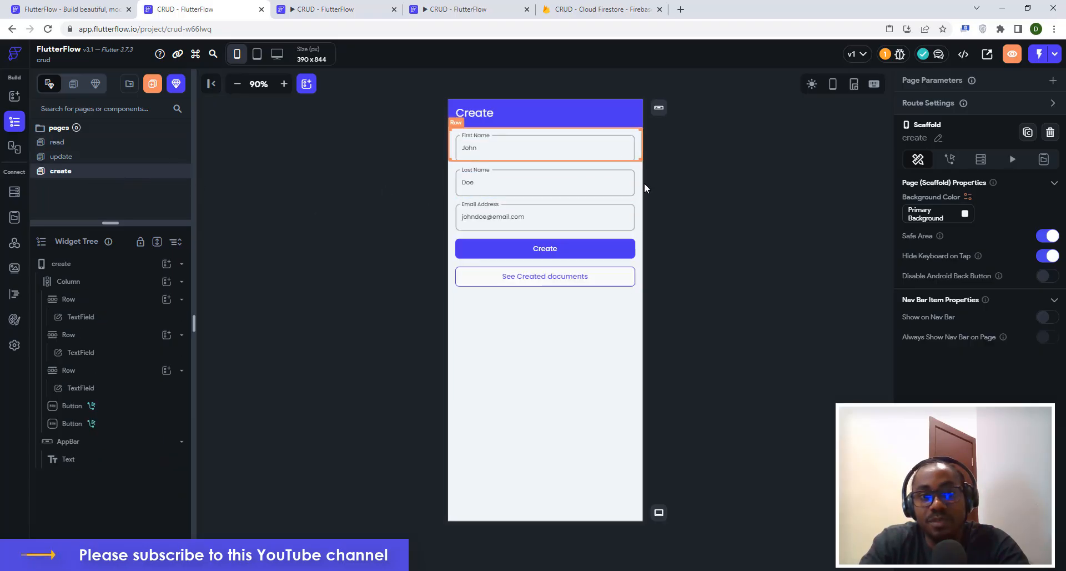
pyautogui.rightClick(78, 171)
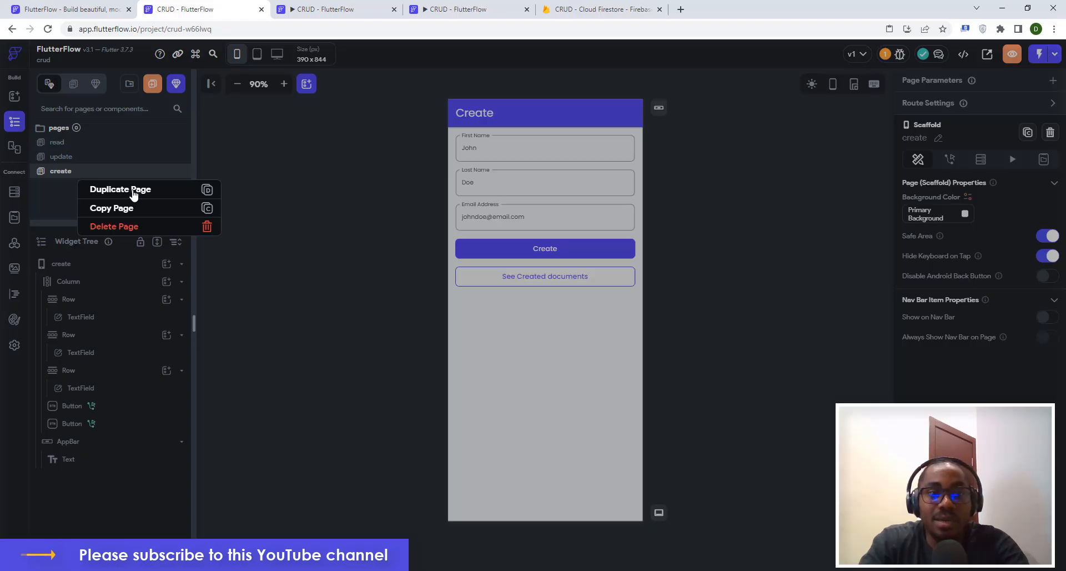
pyautogui.click(307, 182)
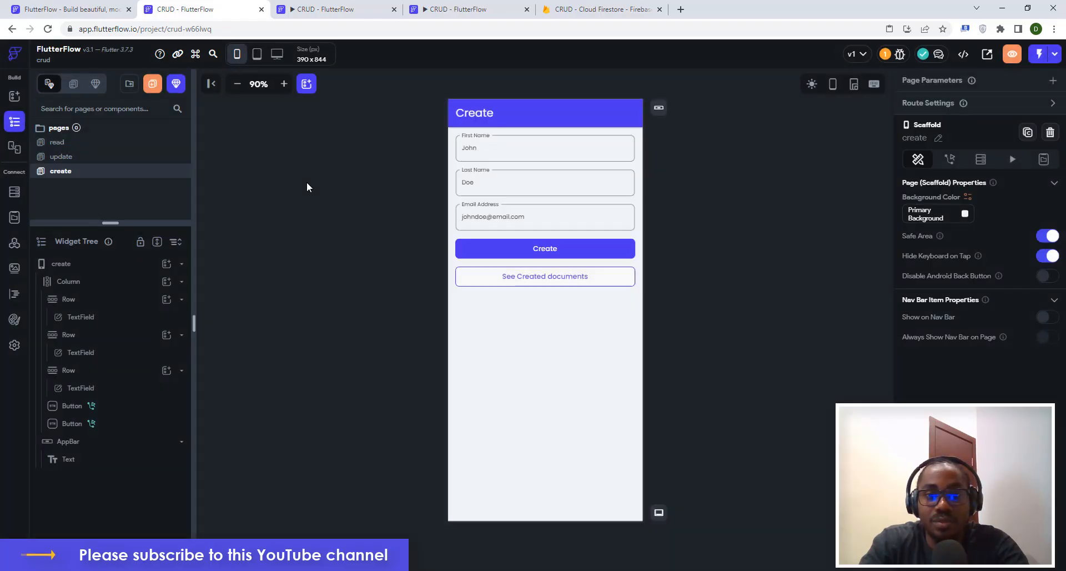
pyautogui.click(61, 157)
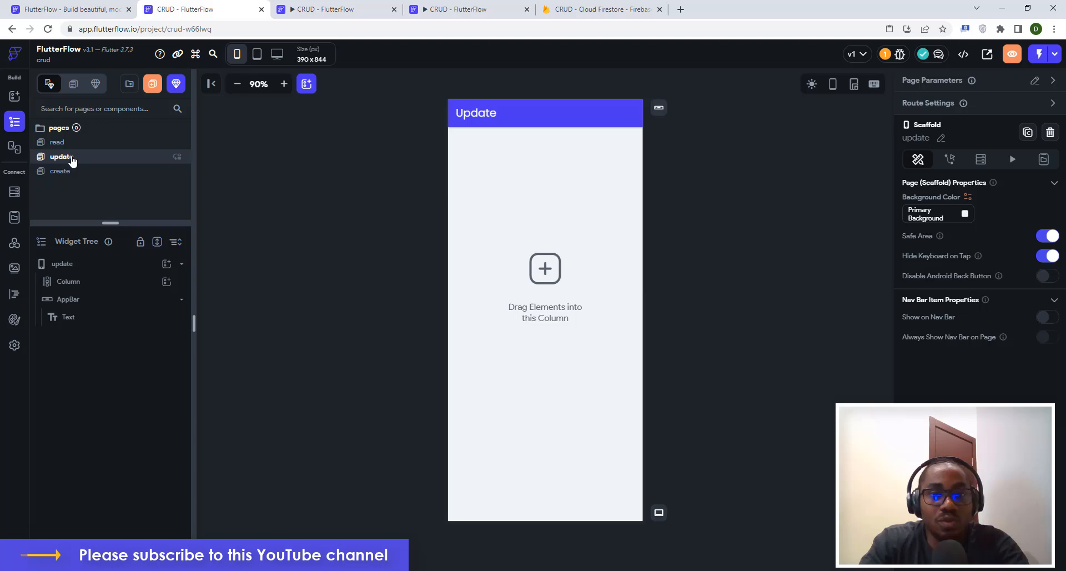
# Add a Row to the update page's Column and place a TextField inside it.
pyautogui.click(515, 235)
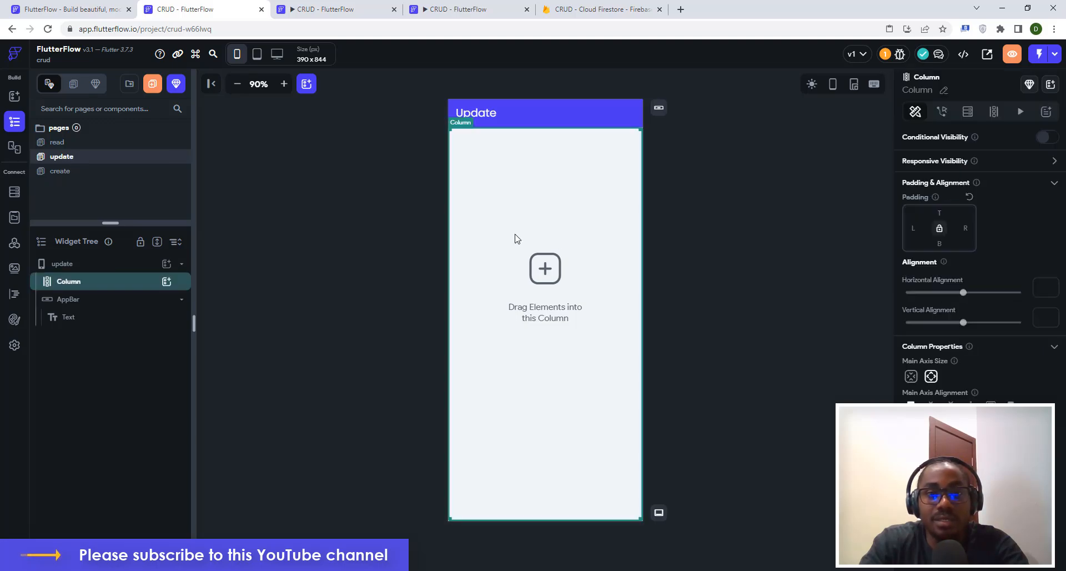
pyautogui.click(166, 282)
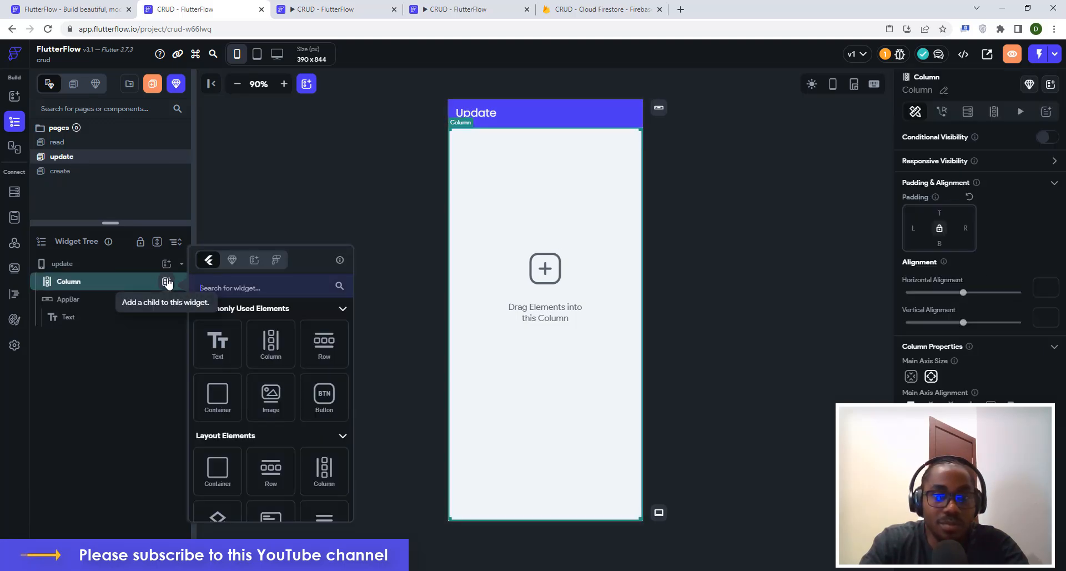
pyautogui.click(327, 344)
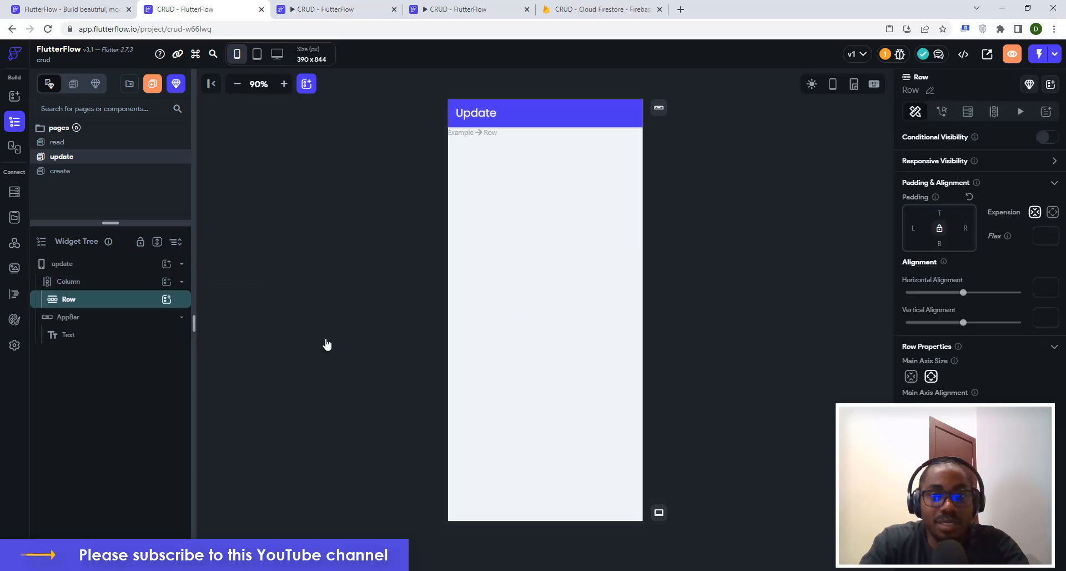
pyautogui.click(167, 299)
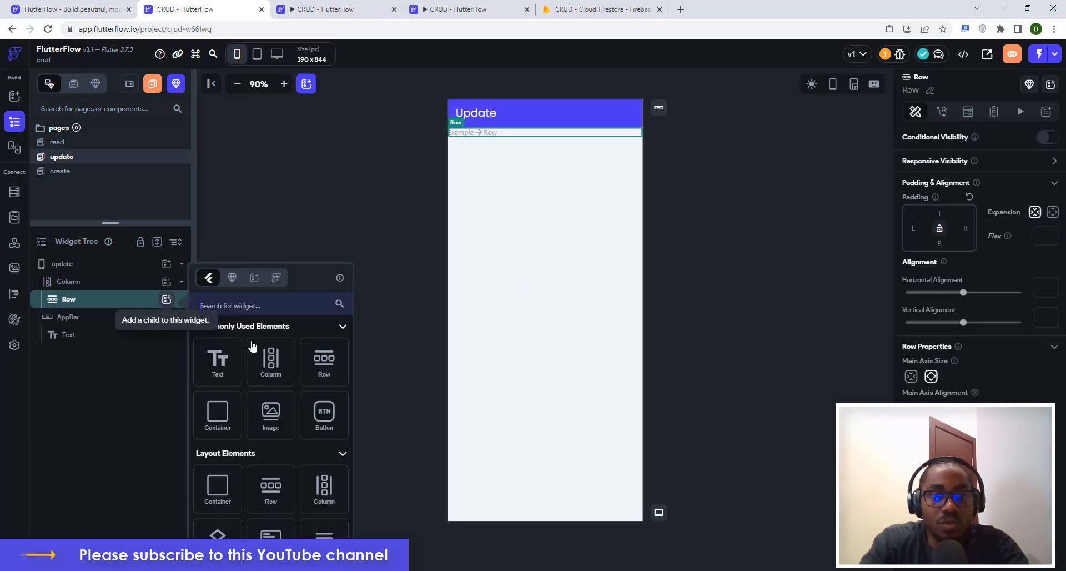
pyautogui.click(242, 305)
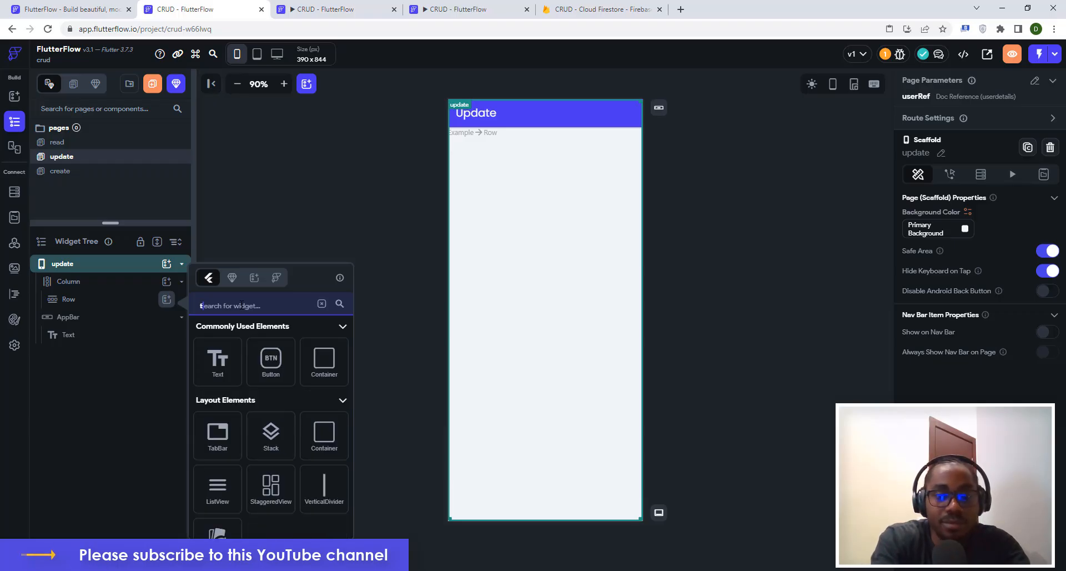
pyautogui.write('textfie')
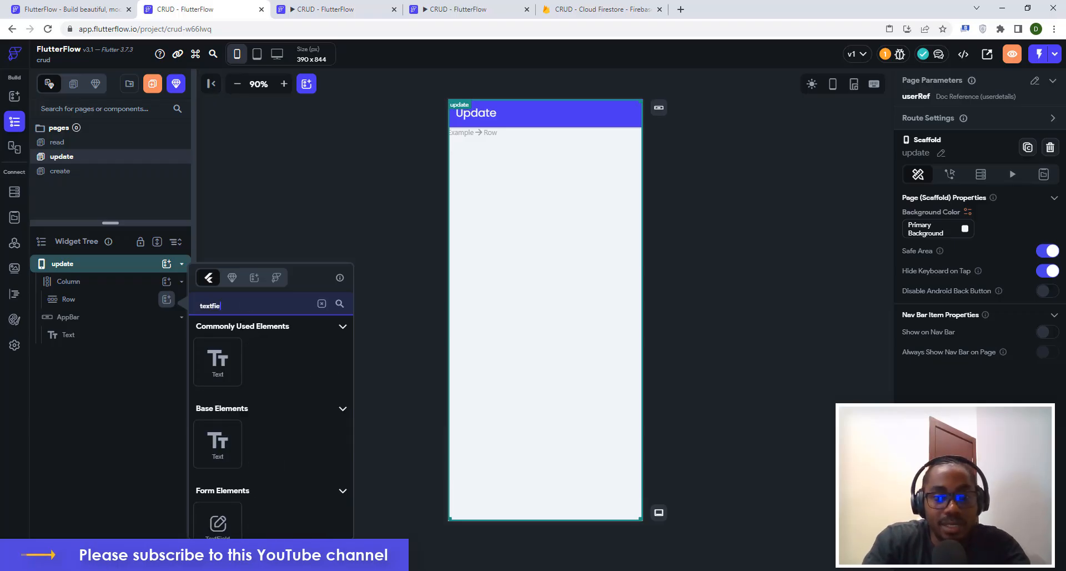
pyautogui.click(224, 526)
pyautogui.click(224, 525)
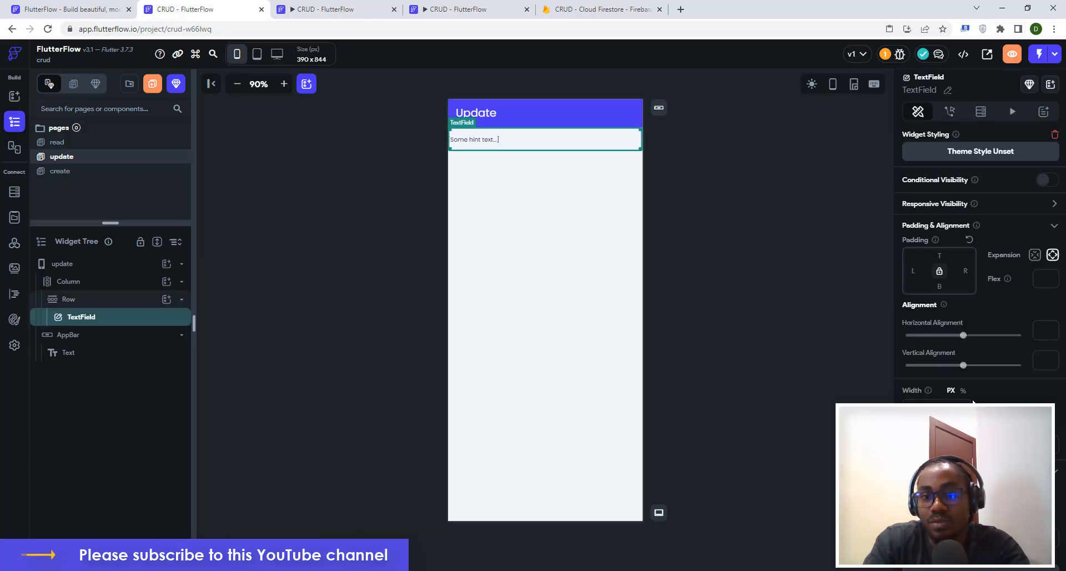
# Give the text field 16 padding on the left and top.
pyautogui.click(914, 271)
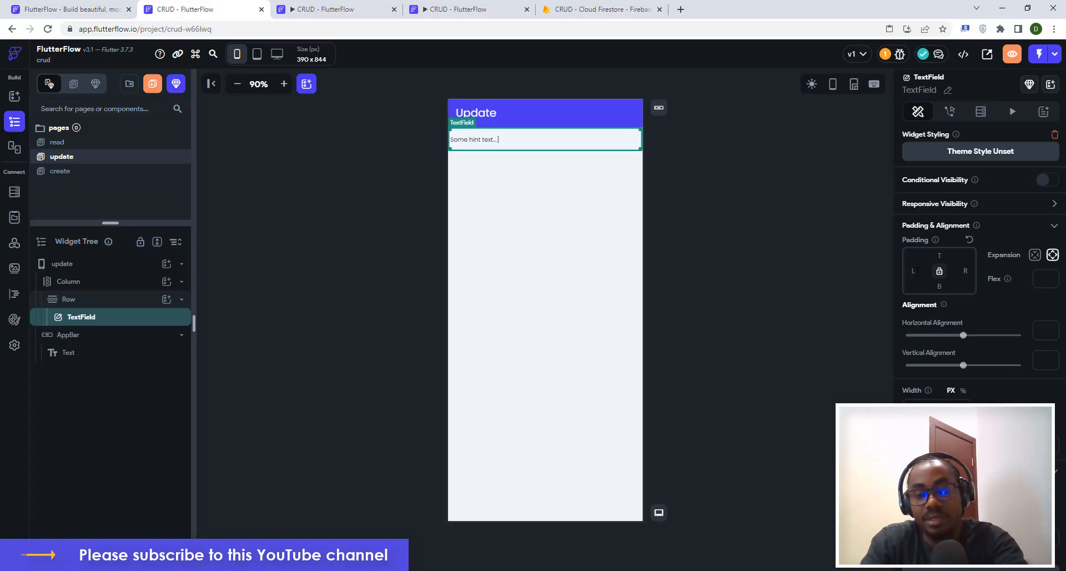
pyautogui.write('16')
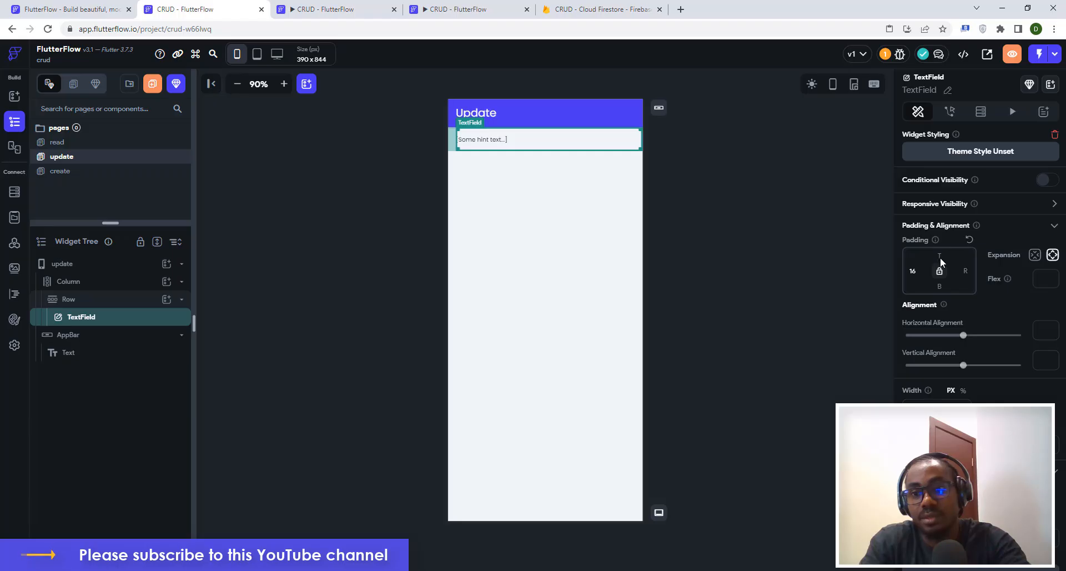
pyautogui.click(939, 256)
pyautogui.write('16')
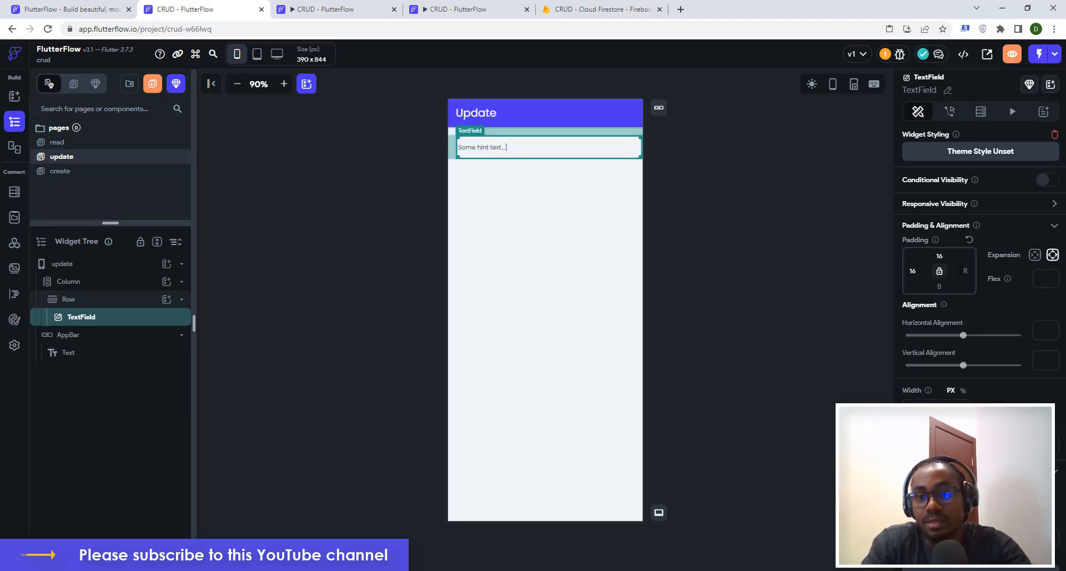
pyautogui.write('16')
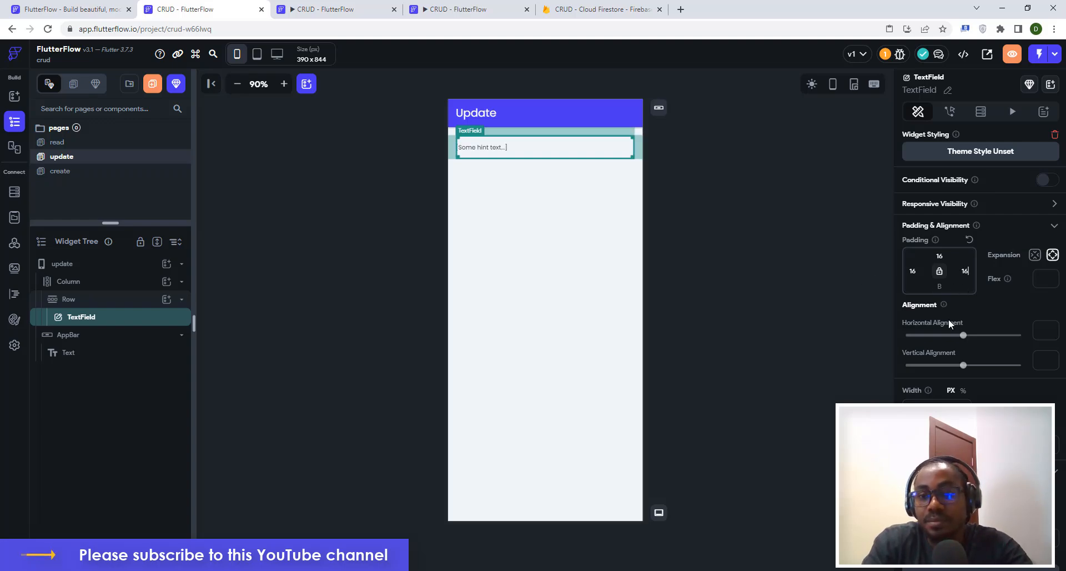
# Label the text field First Name and clear its hint text.
pyautogui.scroll(-10, 949, 322)
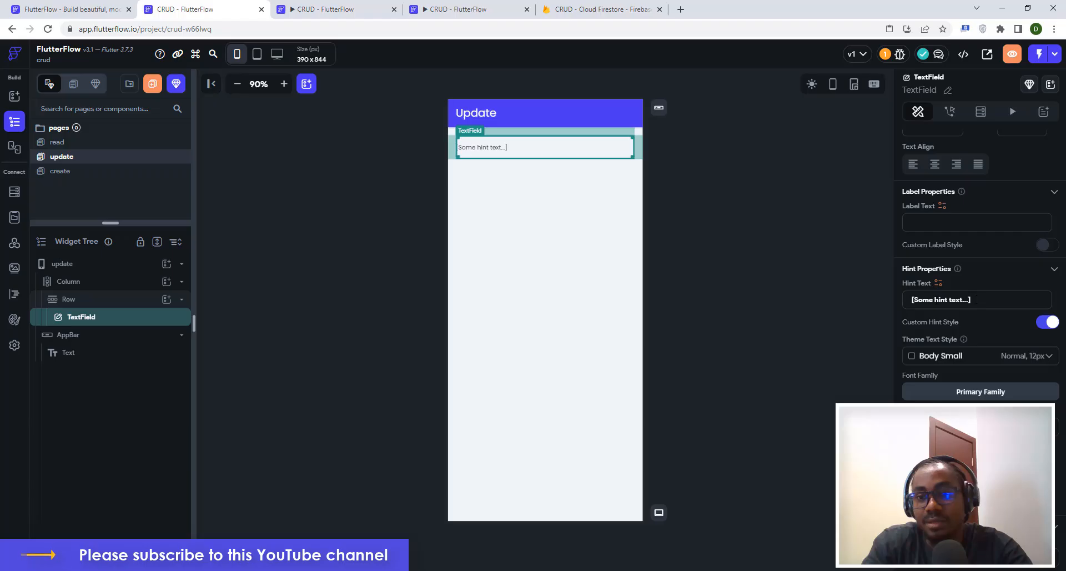
pyautogui.moveTo(935, 300); pyautogui.dragTo(972, 299)
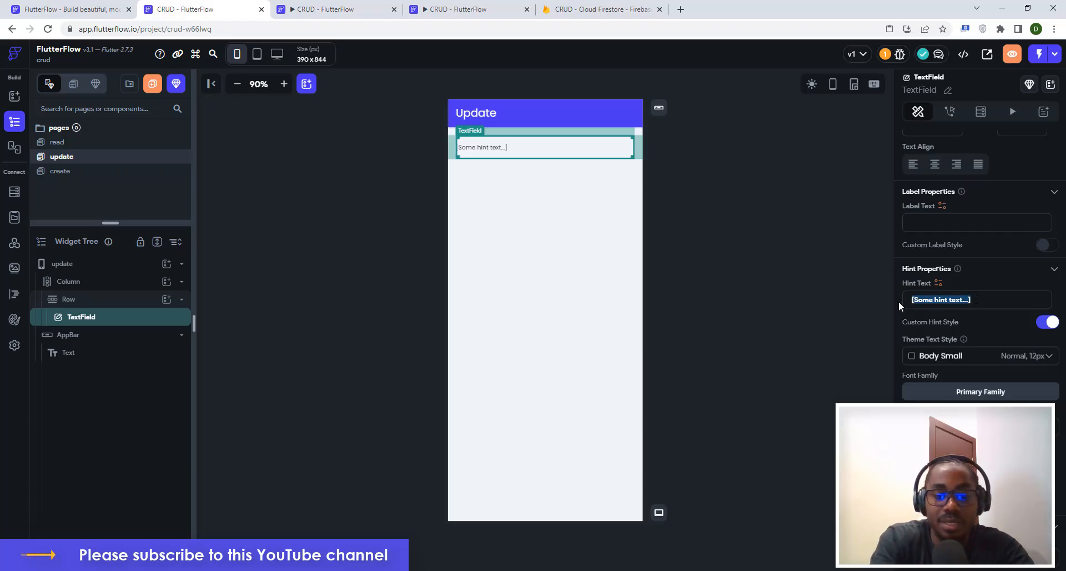
pyautogui.write('John')
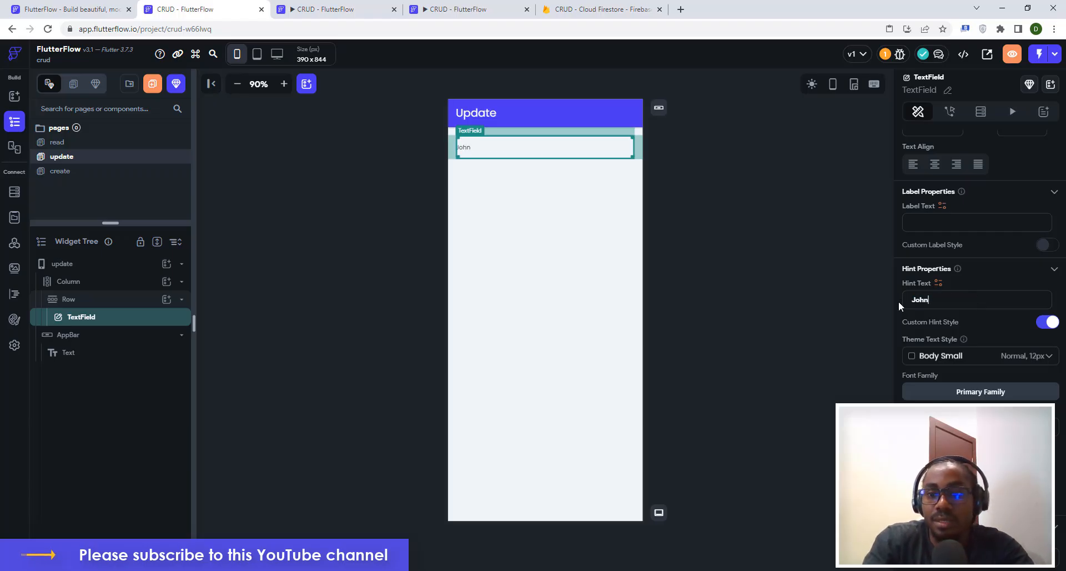
pyautogui.click(922, 221)
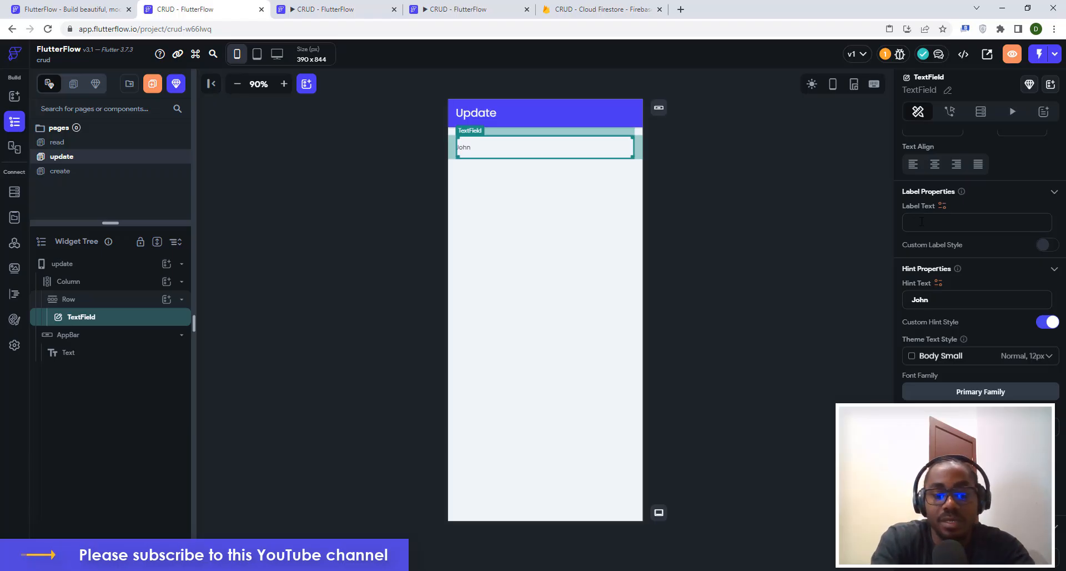
pyautogui.write('First')
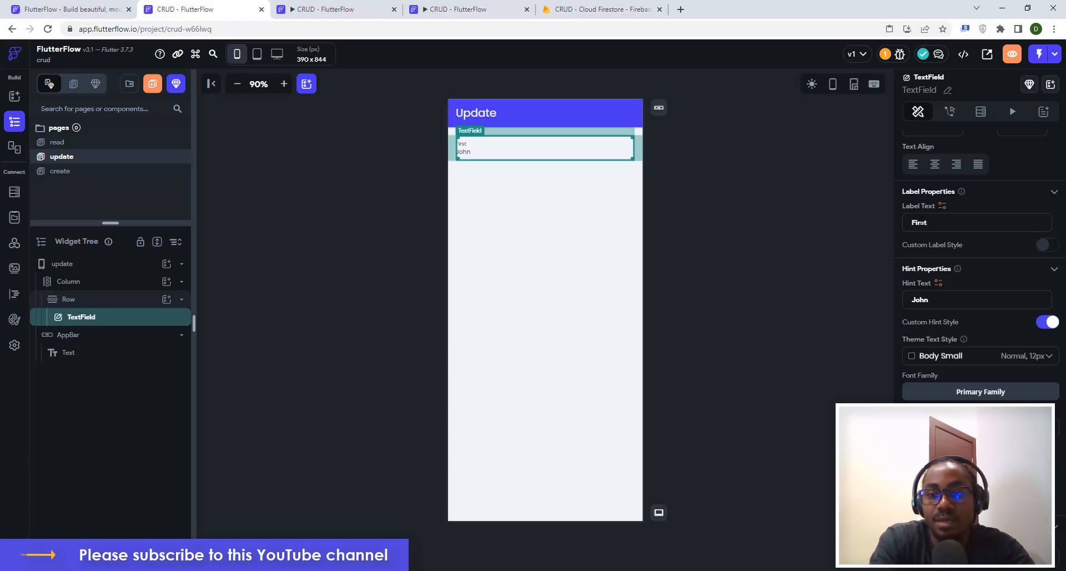
pyautogui.write(' Name')
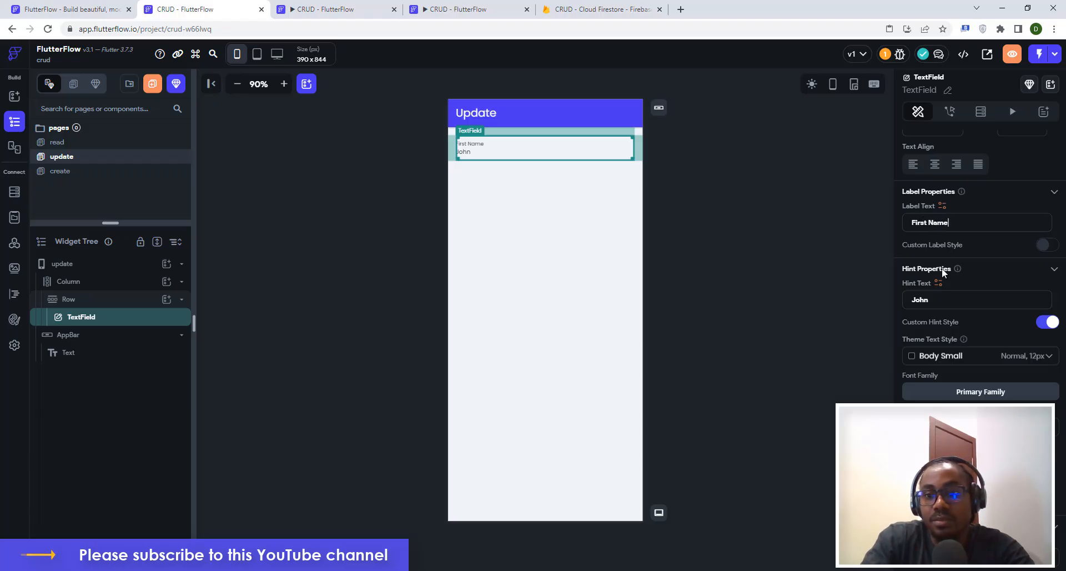
pyautogui.moveTo(935, 301); pyautogui.dragTo(909, 300)
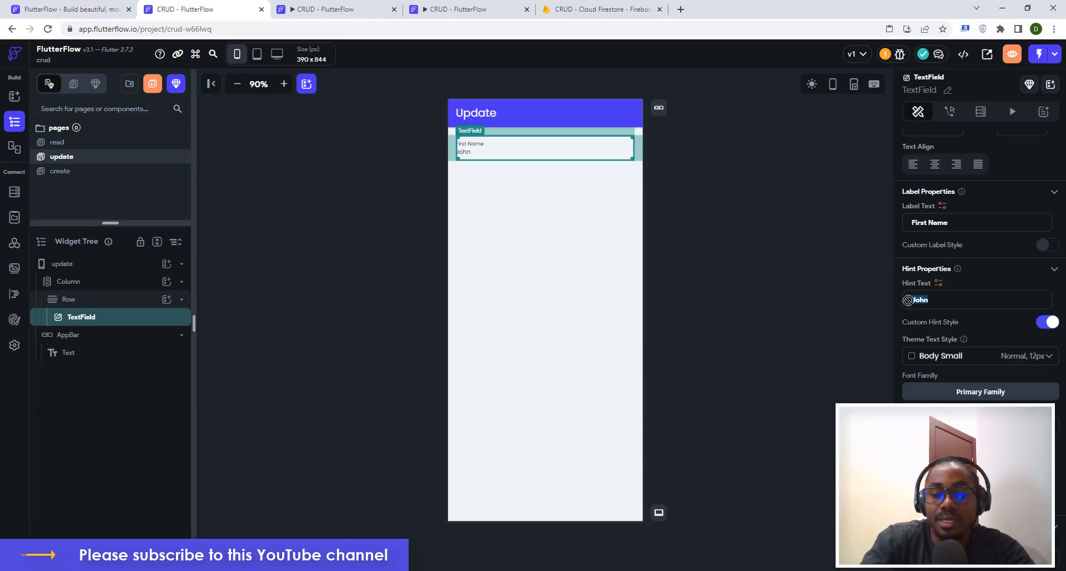
pyautogui.press('BackSpace')
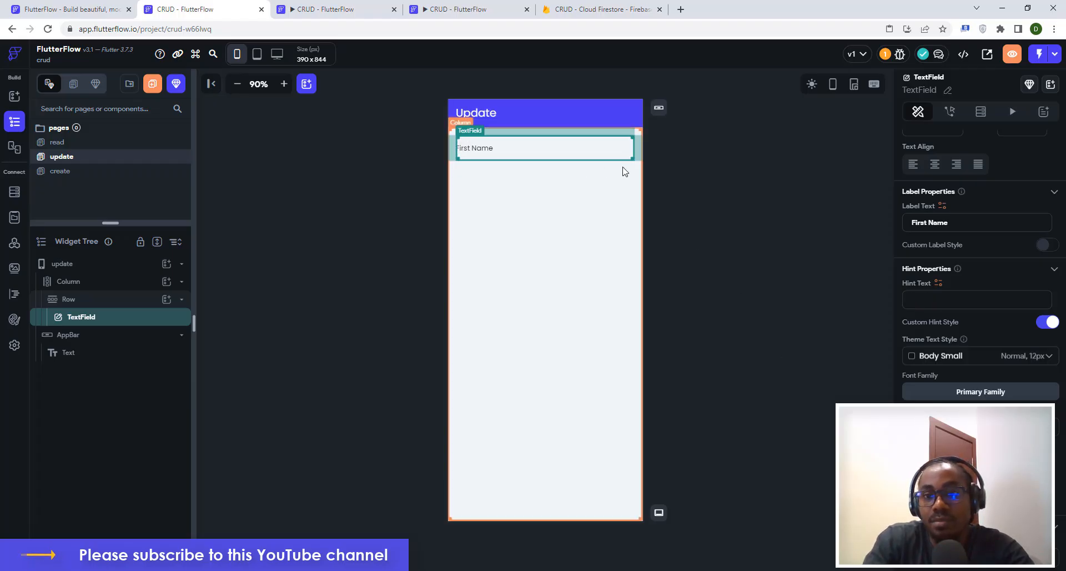
# Give the text field an Outline border in grey.
pyautogui.scroll(-4, 980, 250)
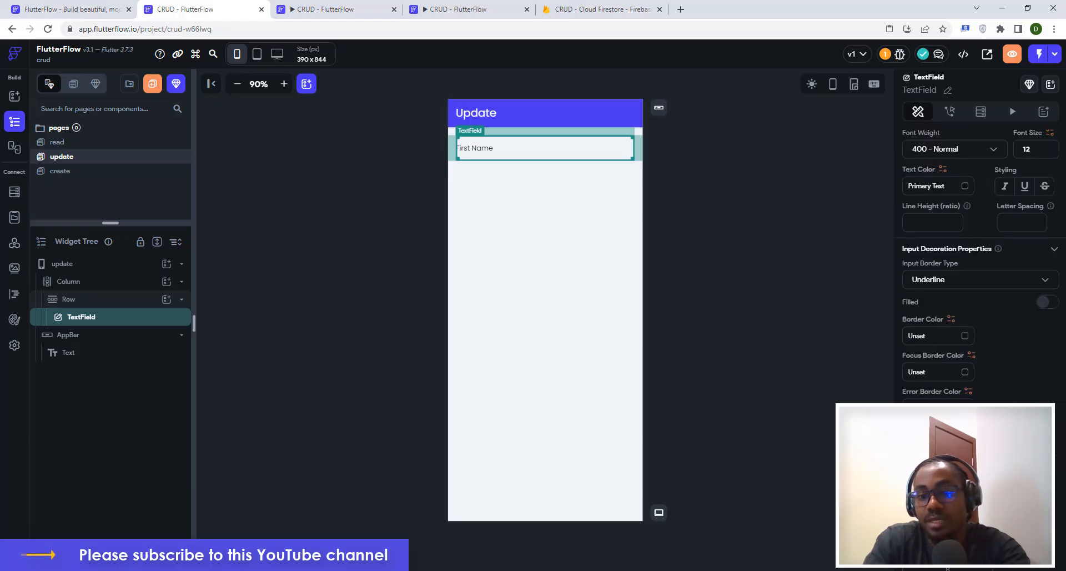
pyautogui.click(933, 281)
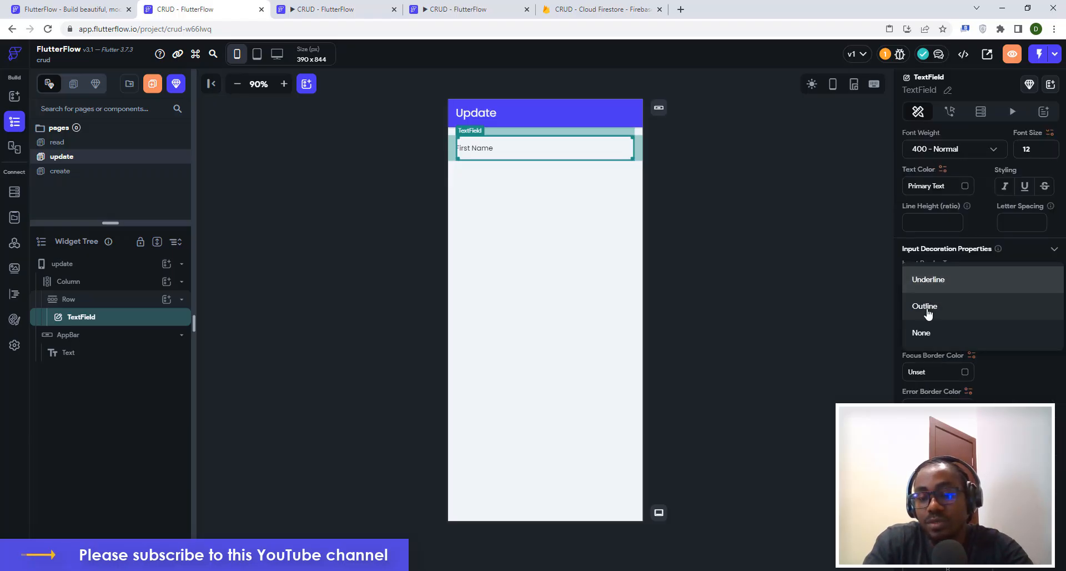
pyautogui.click(925, 308)
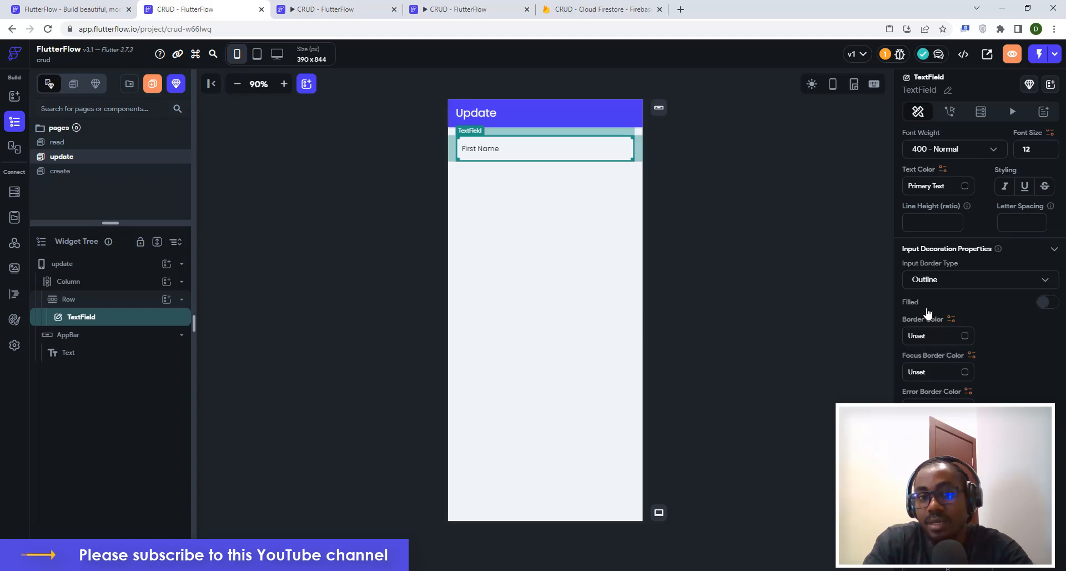
pyautogui.click(964, 336)
pyautogui.click(425, 423)
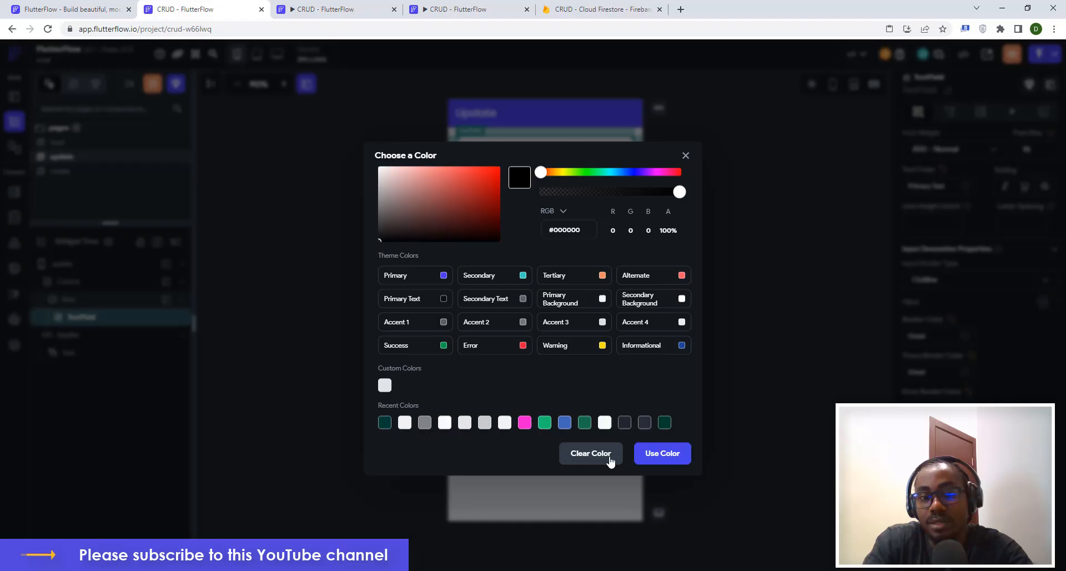
pyautogui.click(768, 325)
pyautogui.click(767, 325)
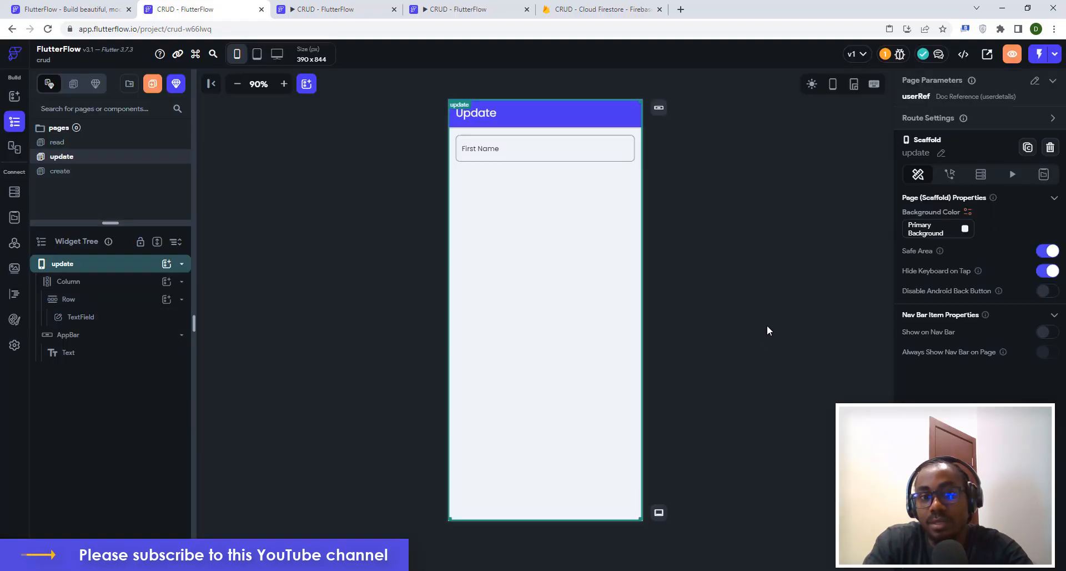
pyautogui.click(481, 161)
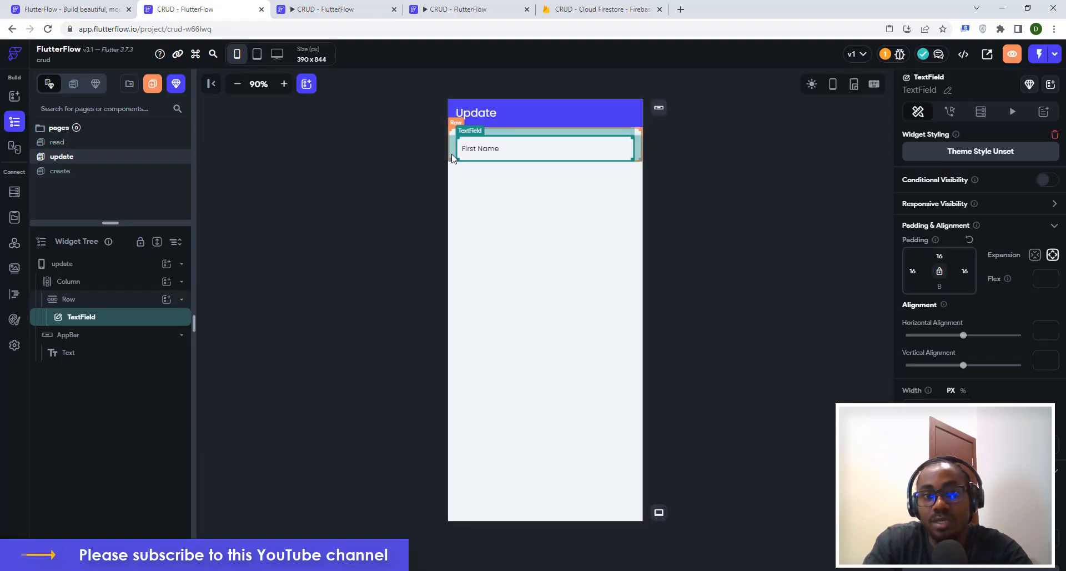
# Duplicate the First Name row twice with Ctrl+D for three fields.
pyautogui.click(452, 159)
pyautogui.hotkey('ctrl', 'd')
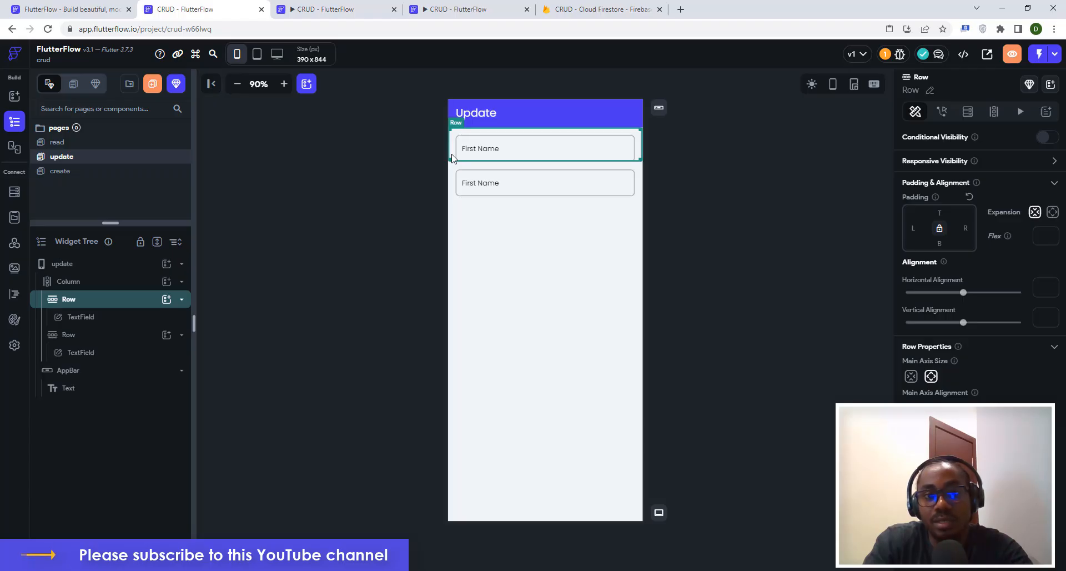
pyautogui.hotkey('ctrl', 'd')
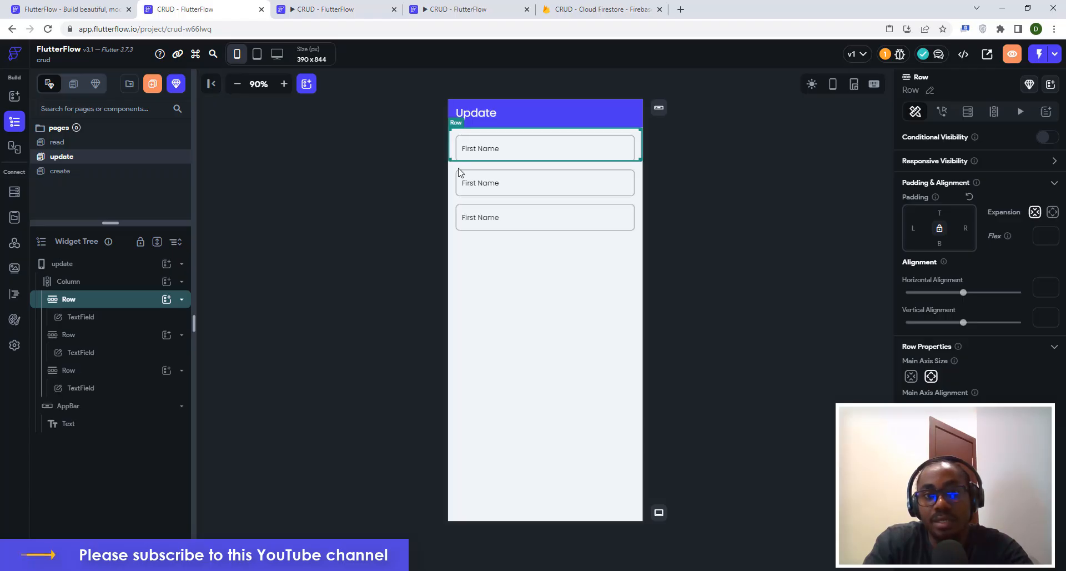
# Add a Button to the Column below the three text fields.
pyautogui.click(456, 246)
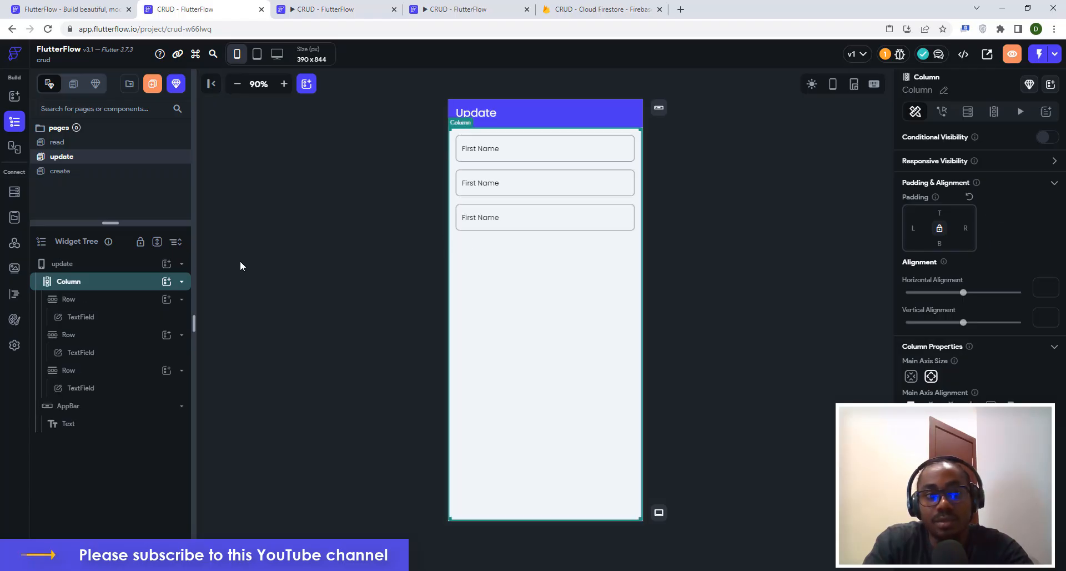
pyautogui.click(166, 282)
pyautogui.click(327, 399)
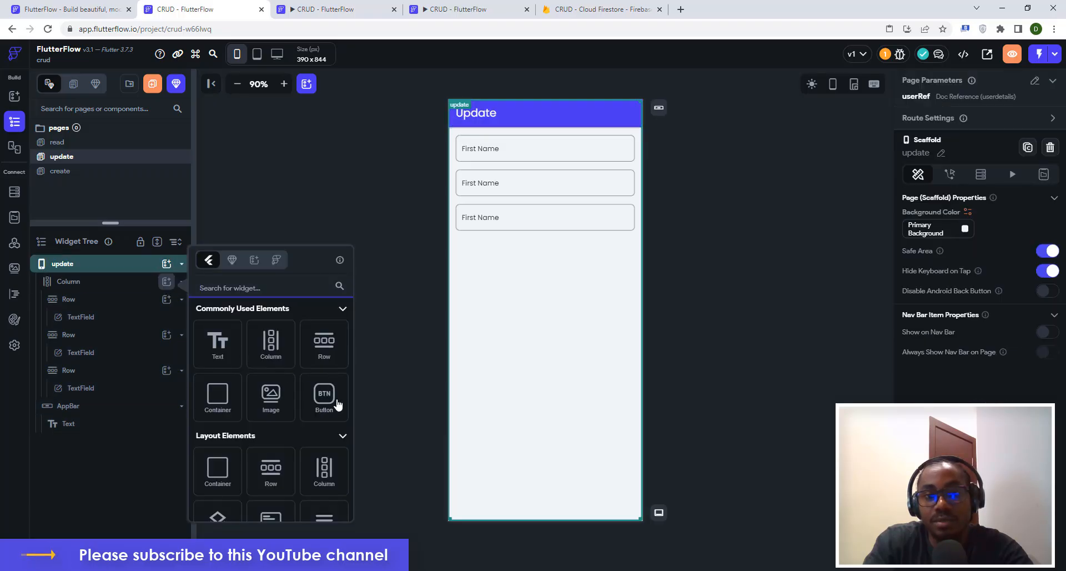
pyautogui.scroll(-4, 938, 388)
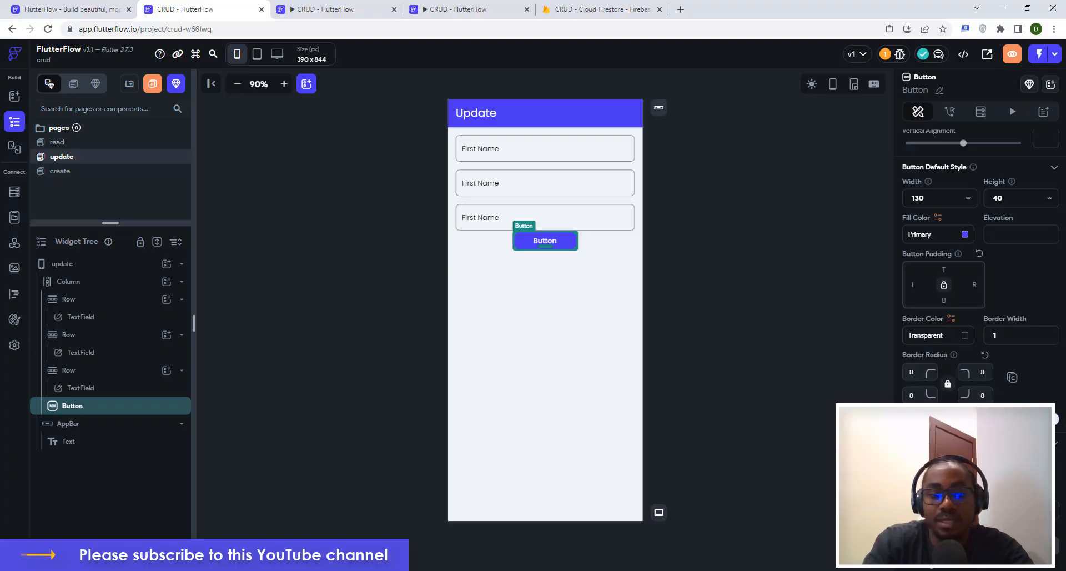
# Set the button text to Update and its width to 360, then edit its top padding.
pyautogui.write('Update')
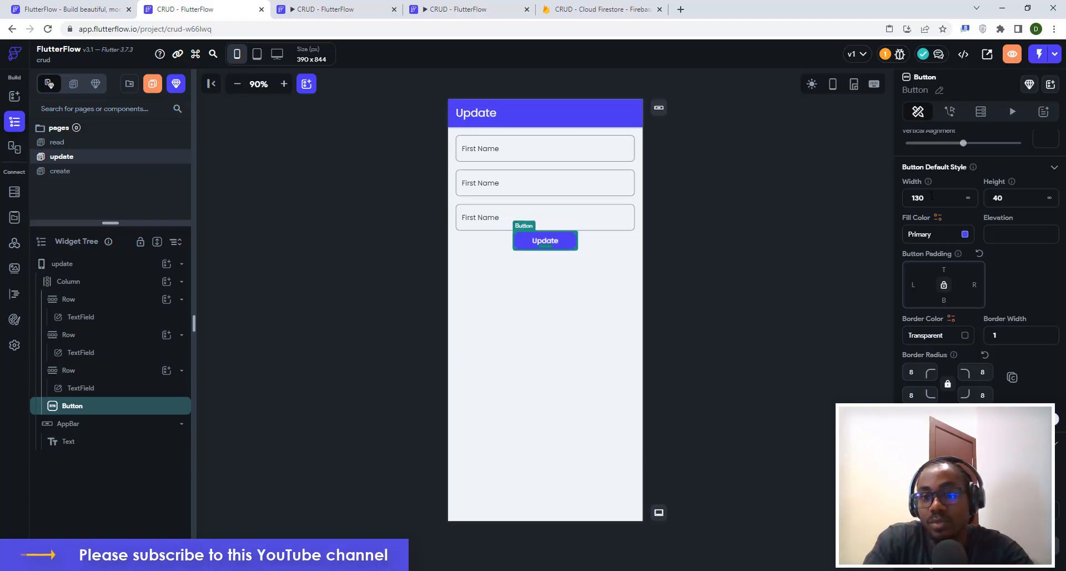
pyautogui.press('BackSpace')
pyautogui.press('BackSpace')
pyautogui.press('BackSpace')
pyautogui.write('3')
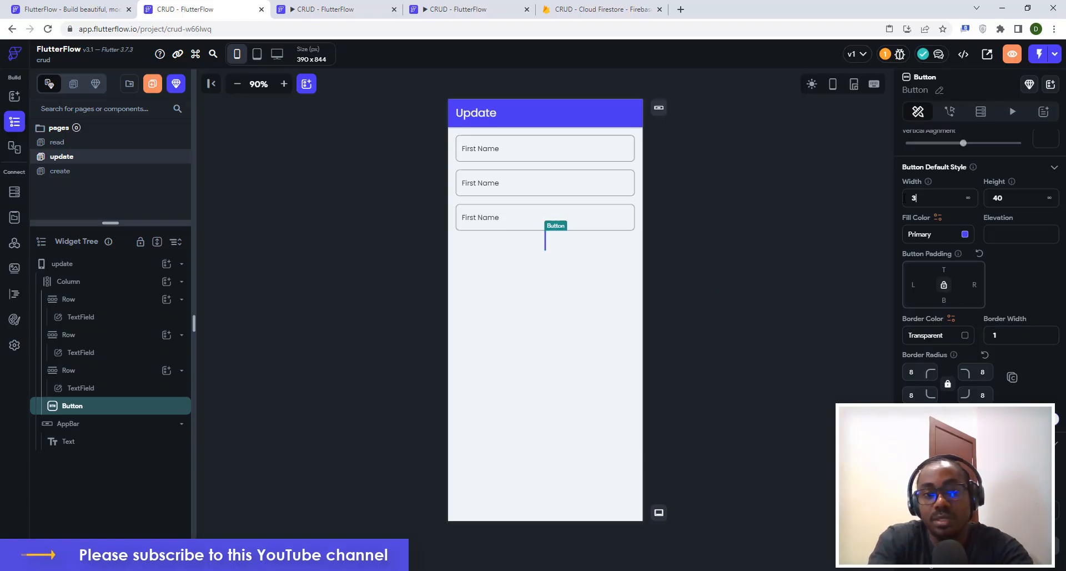
pyautogui.write('60')
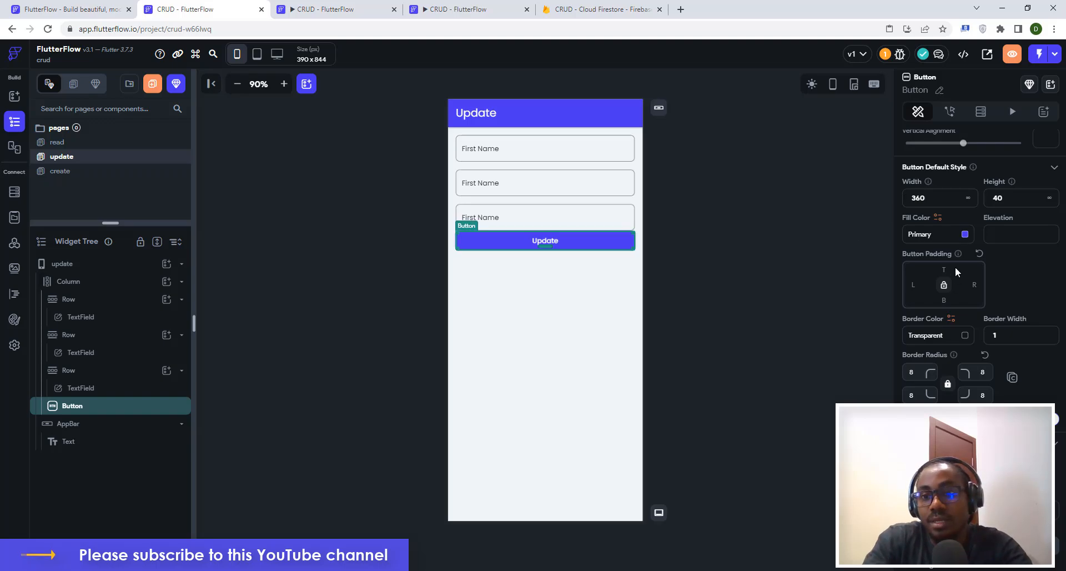
pyautogui.scroll(3, 955, 266)
pyautogui.click(941, 201)
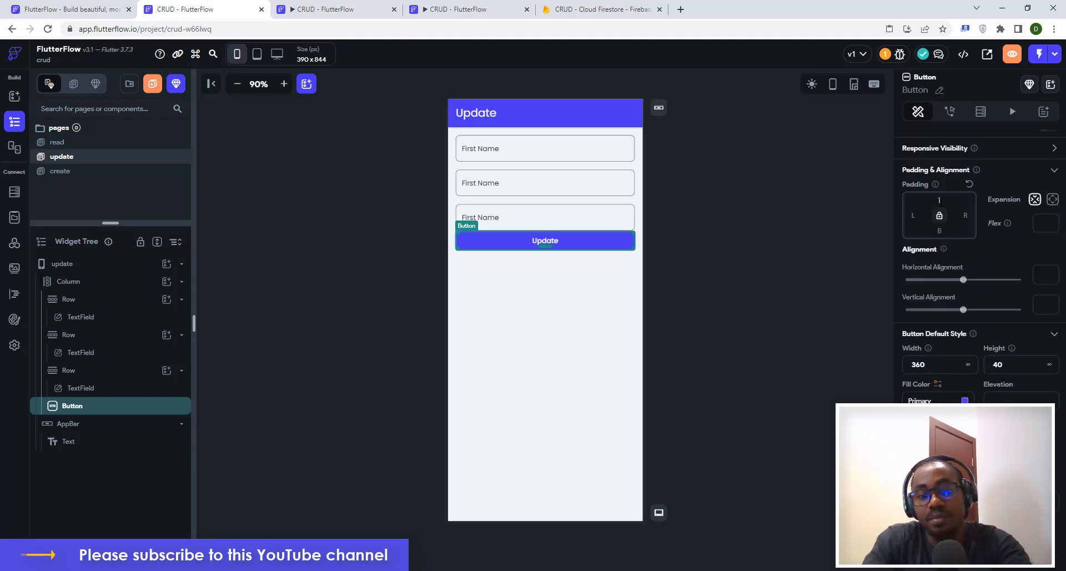
# Apply 16 top padding to the button and label the second field Last Name.
pyautogui.write('16')
pyautogui.click(749, 248)
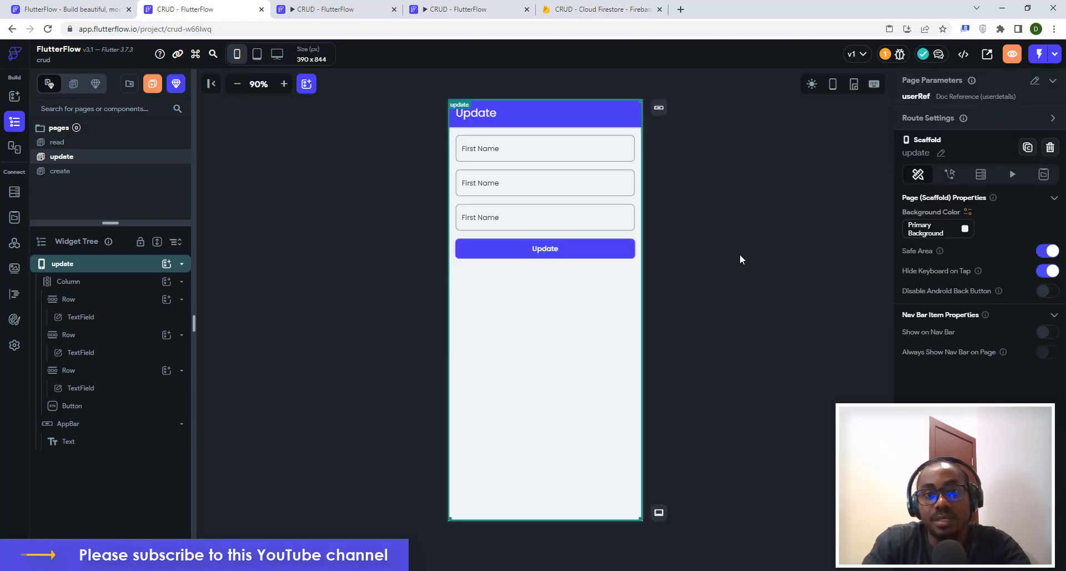
pyautogui.click(506, 186)
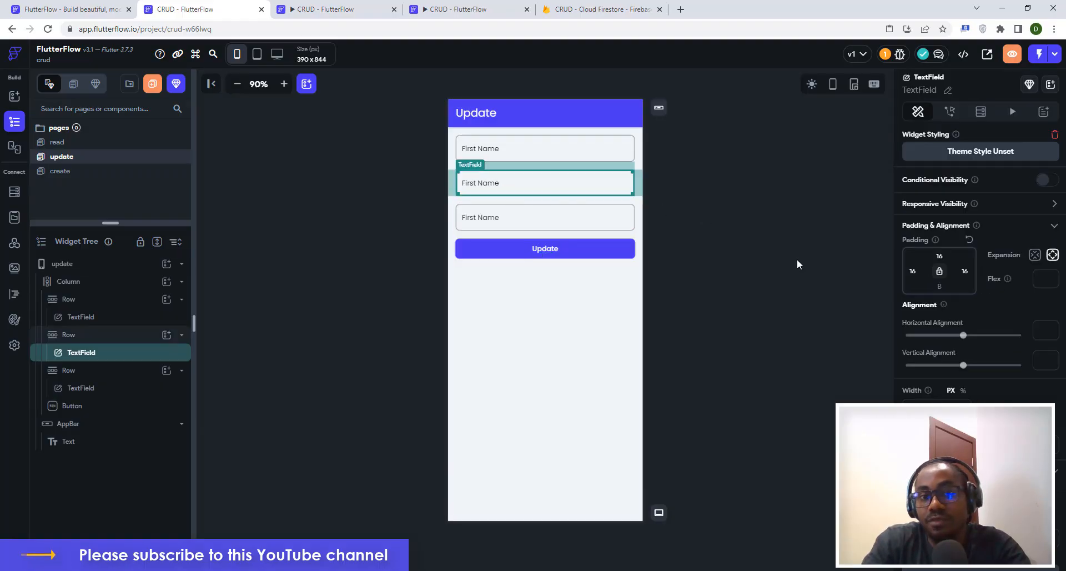
pyautogui.scroll(-5, 951, 298)
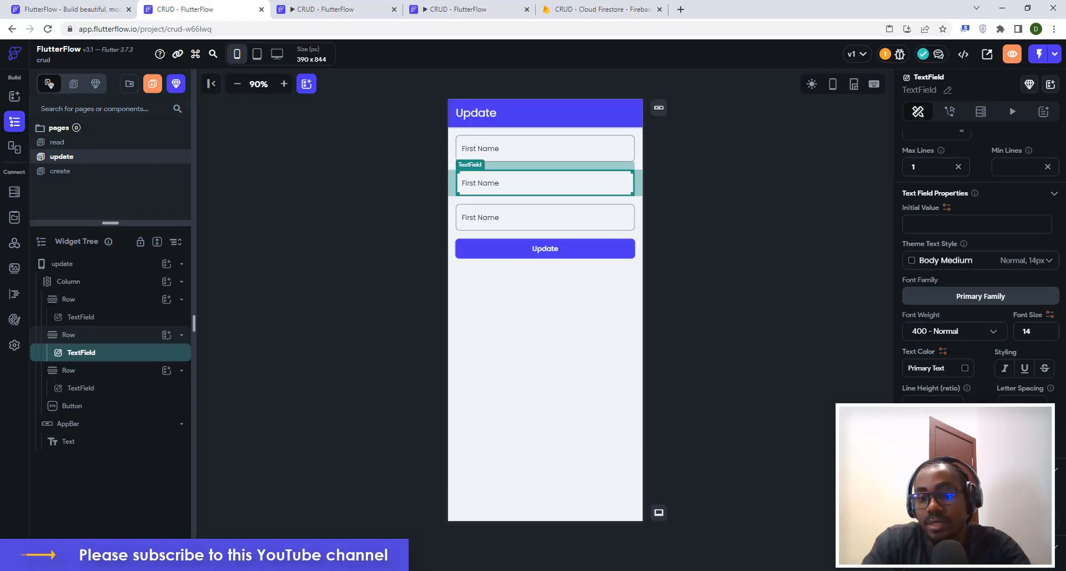
pyautogui.write('Last')
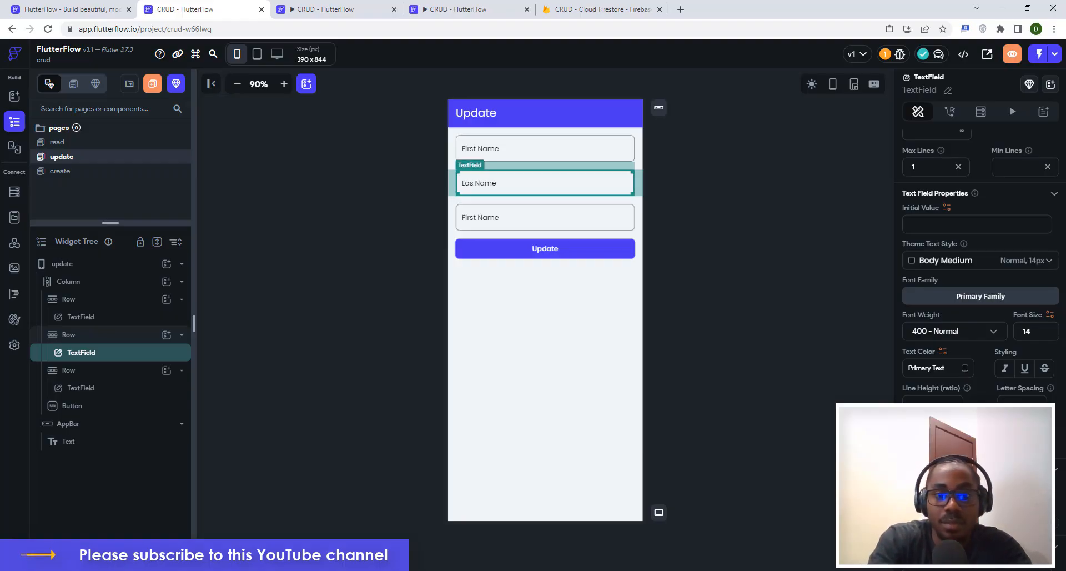
# Relabel the third text field Email.
pyautogui.click(477, 227)
pyautogui.scroll(-5, 935, 328)
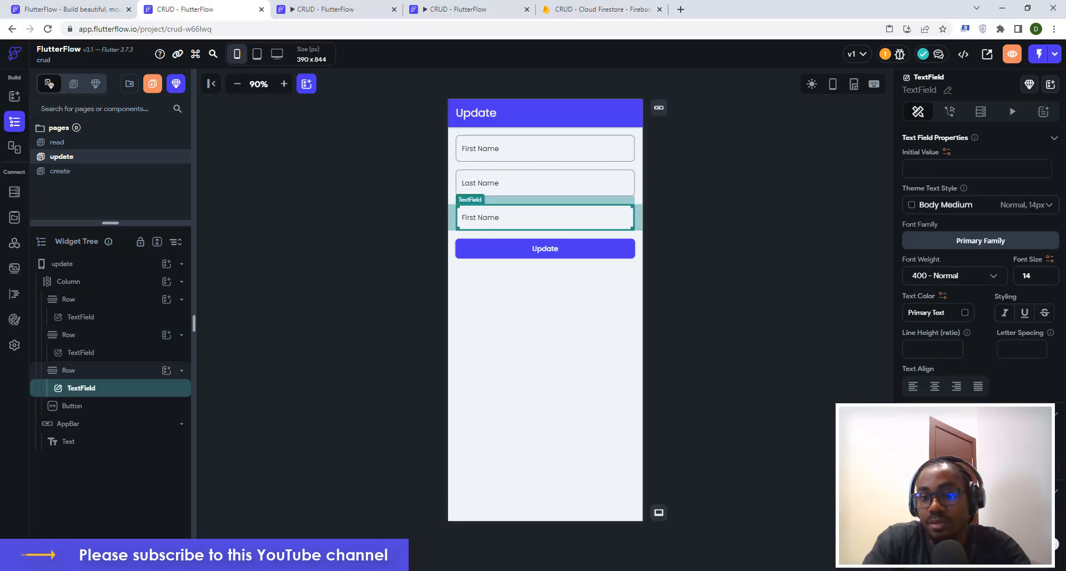
pyautogui.moveTo(955, 222); pyautogui.dragTo(911, 222)
pyautogui.write('Email')
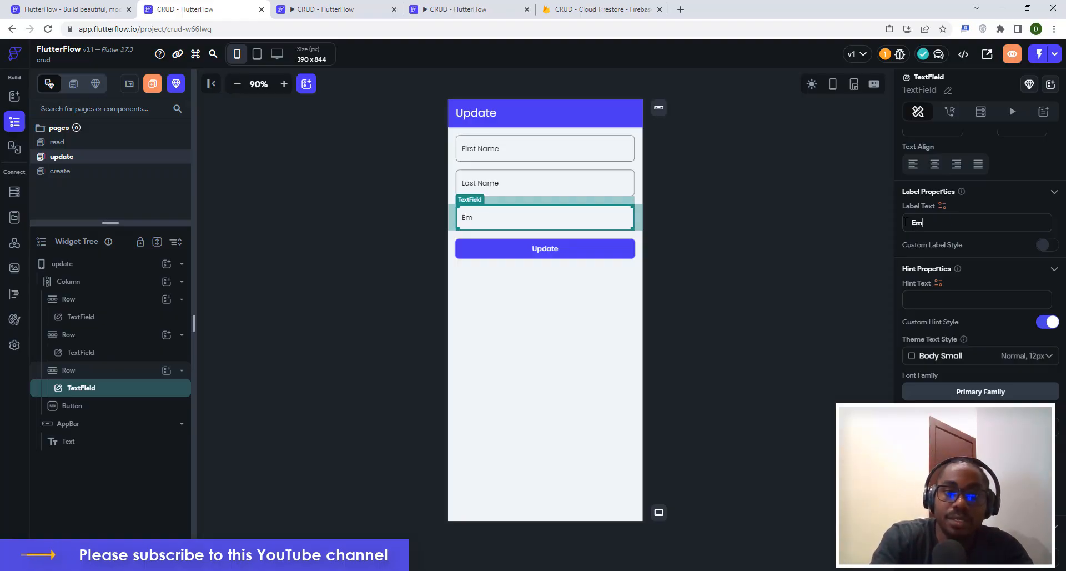
pyautogui.click(726, 210)
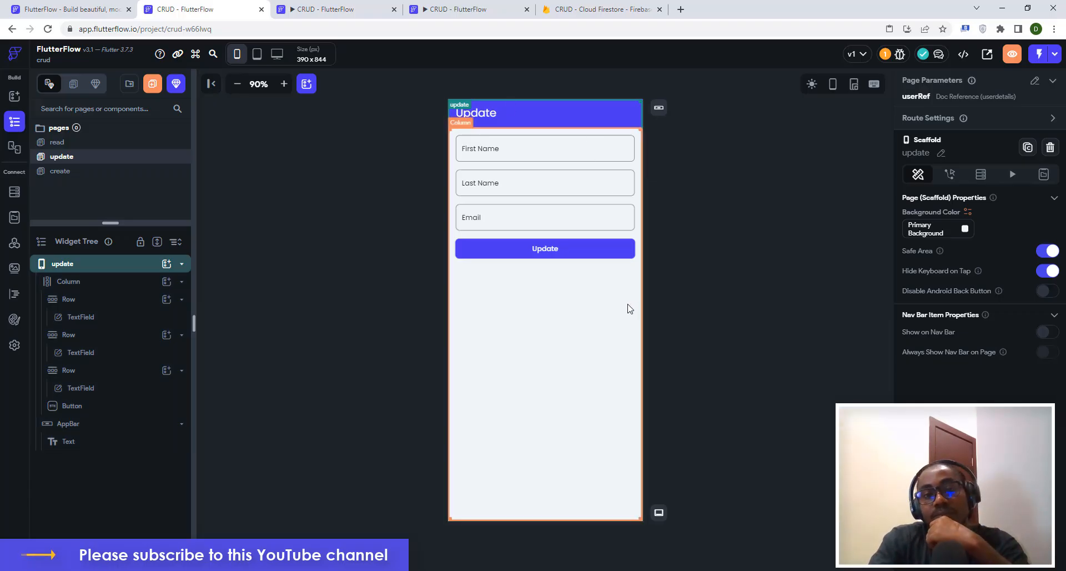
pyautogui.click(481, 154)
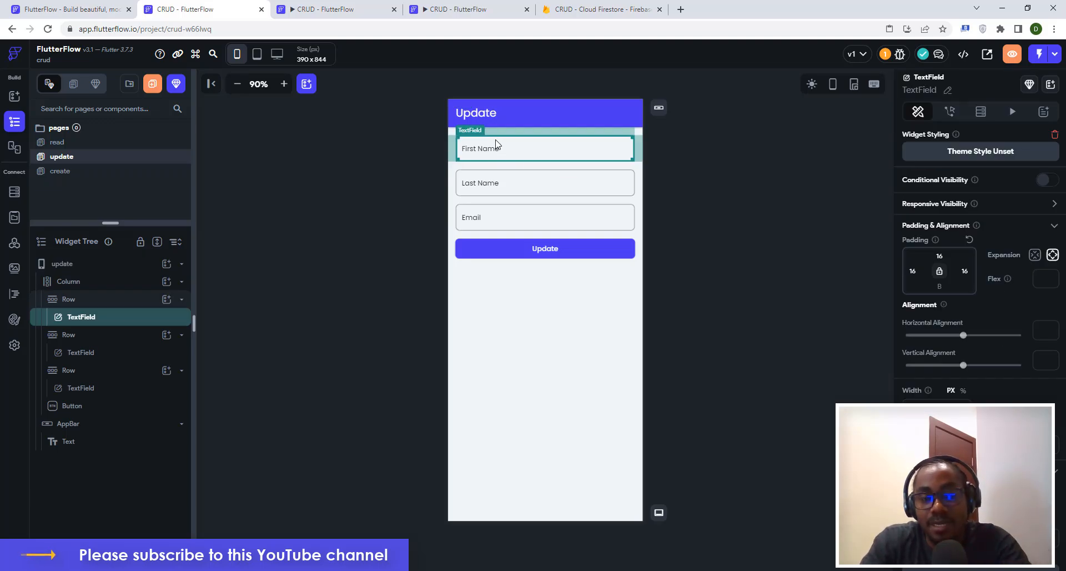
# Add a Document from Reference query on the Column for userdetails, using the userRef parameter.
pyautogui.scroll(-5, 978, 324)
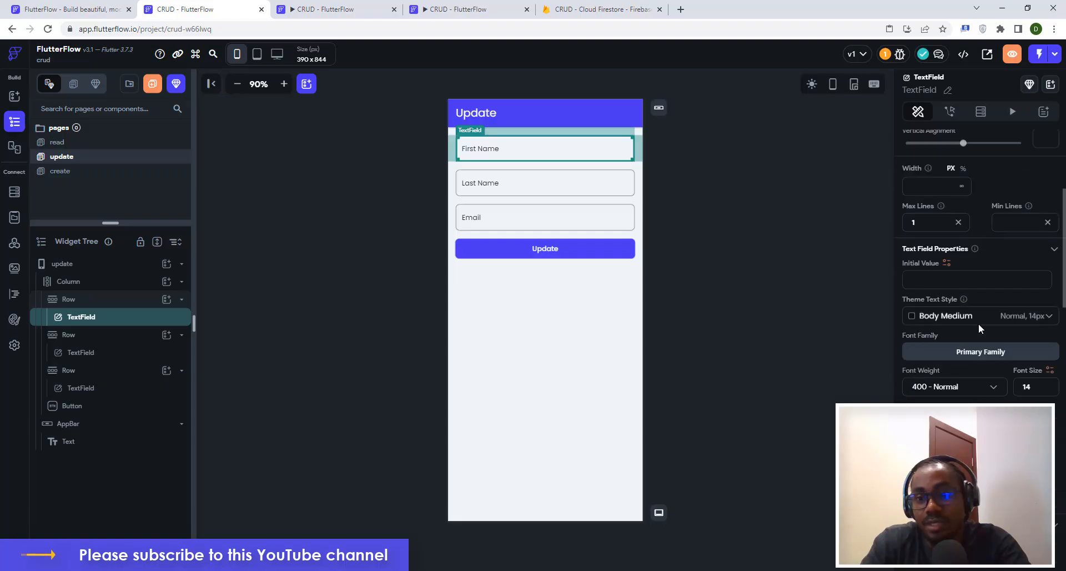
pyautogui.scroll(-1, 982, 324)
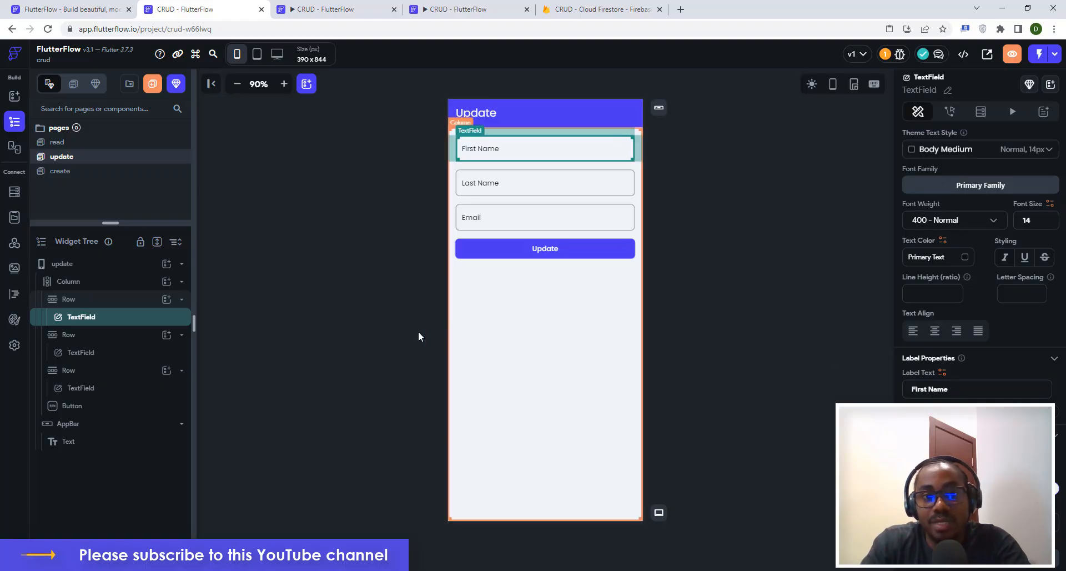
pyautogui.click(482, 336)
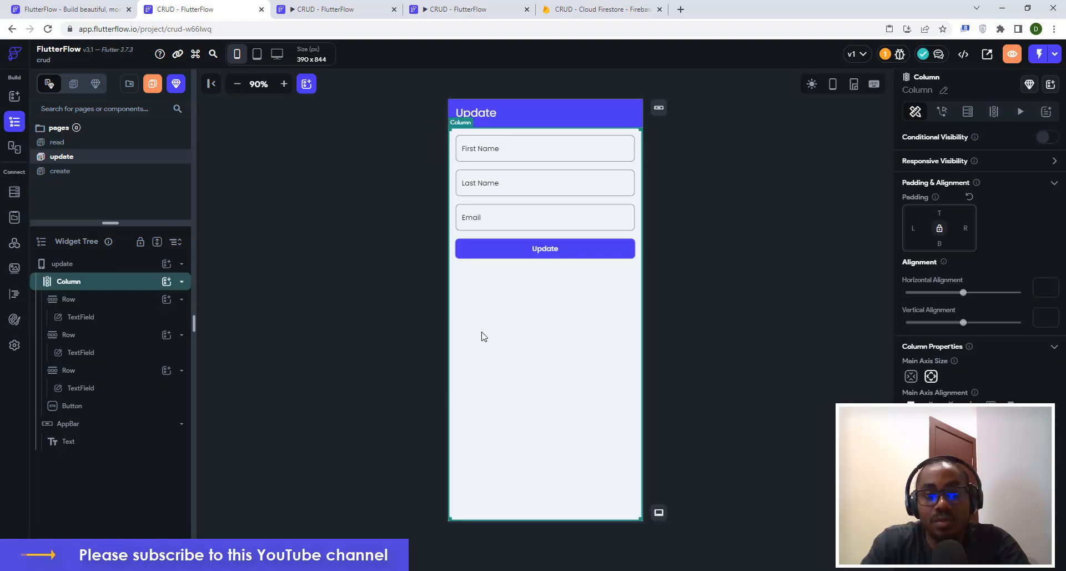
pyautogui.click(967, 112)
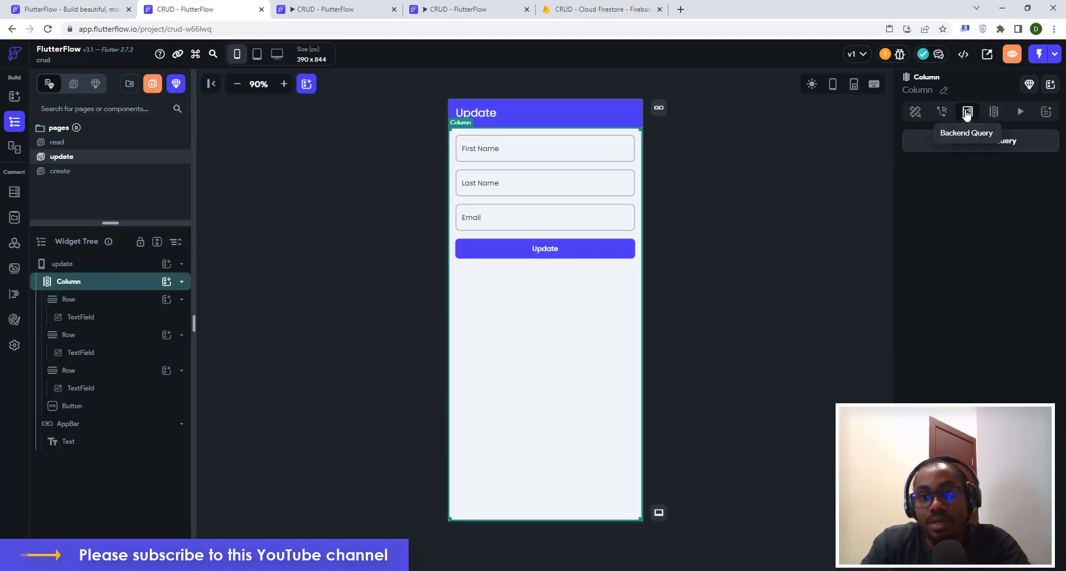
pyautogui.click(972, 148)
pyautogui.click(746, 143)
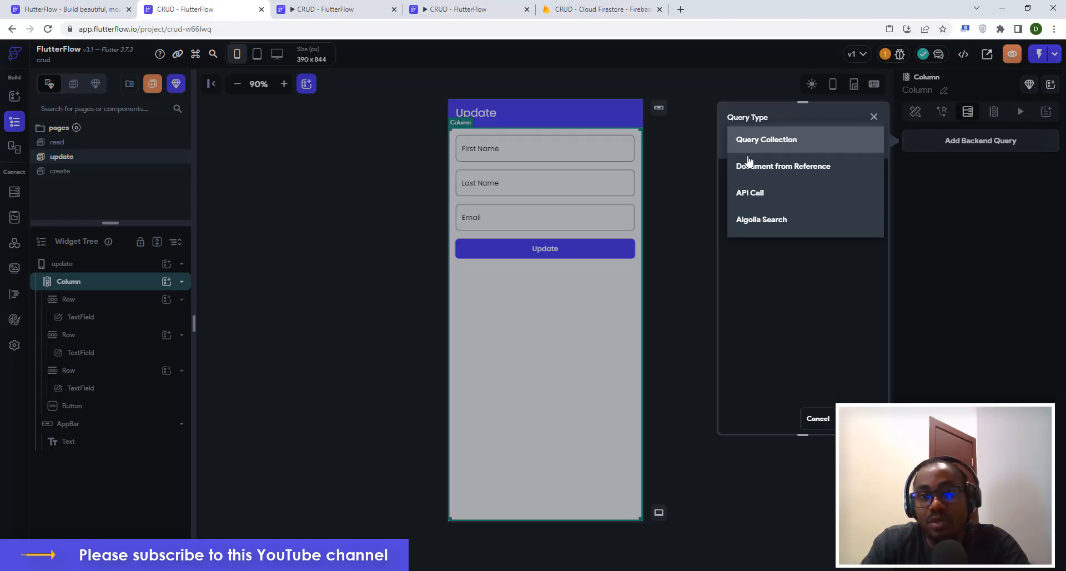
pyautogui.click(750, 164)
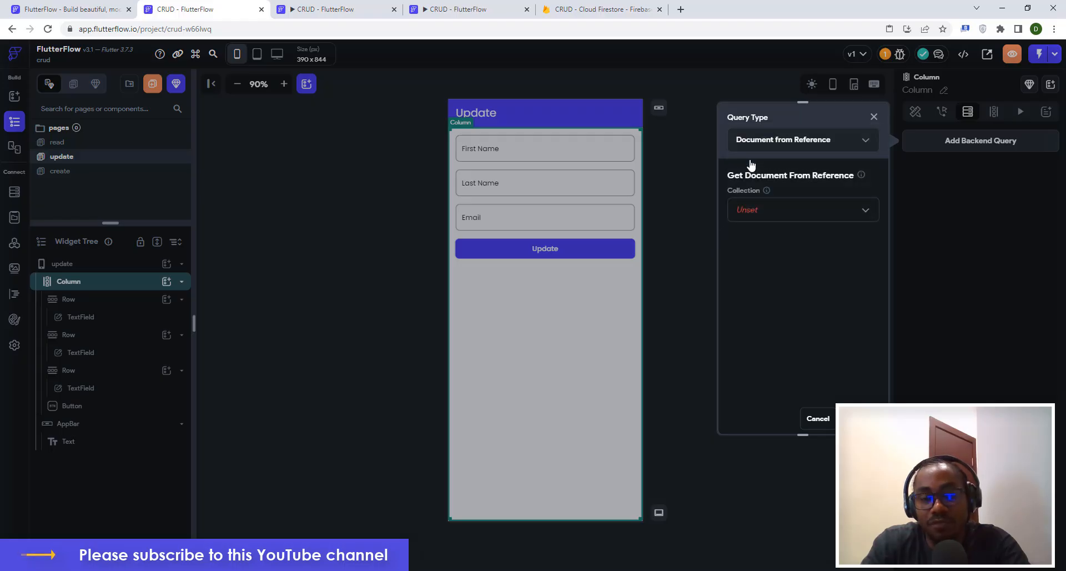
pyautogui.click(747, 215)
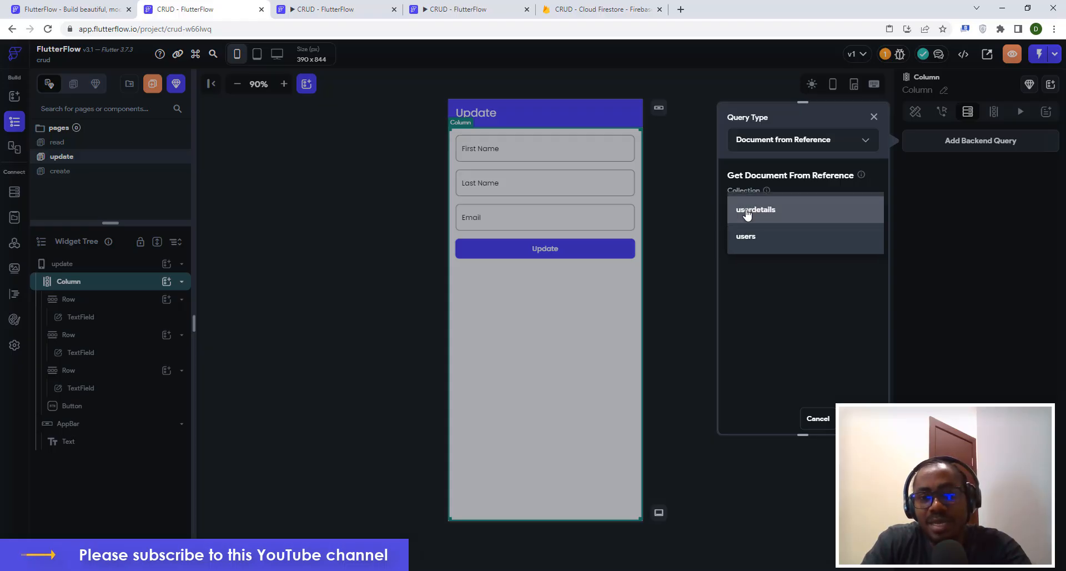
pyautogui.click(747, 214)
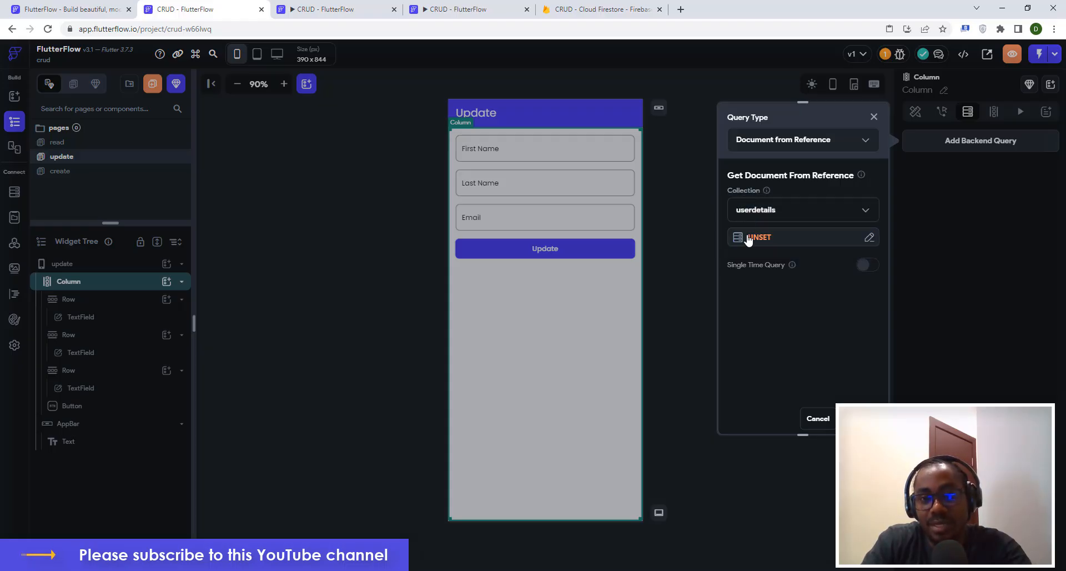
pyautogui.click(759, 238)
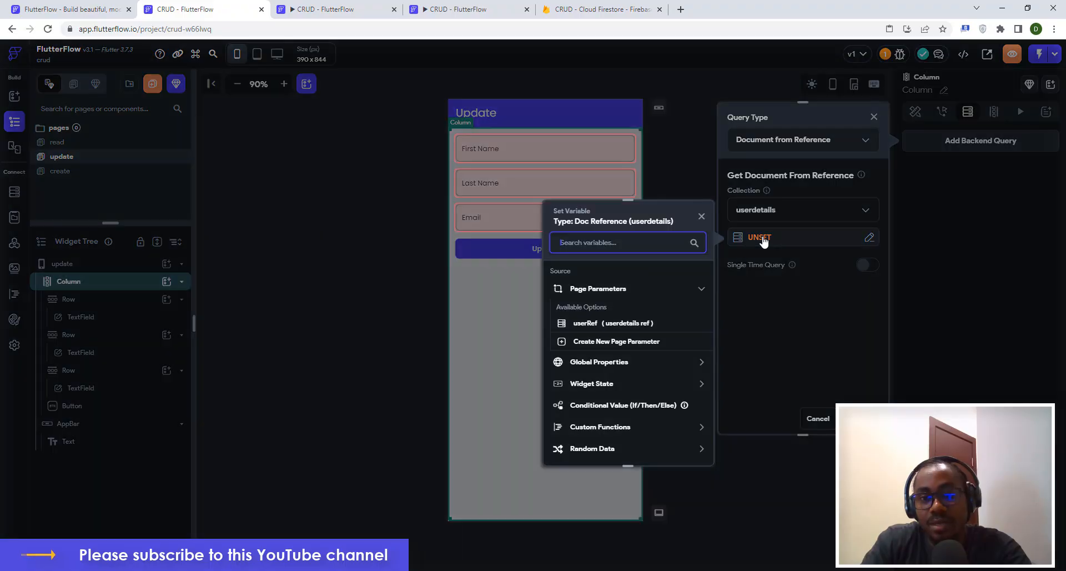
pyautogui.click(585, 324)
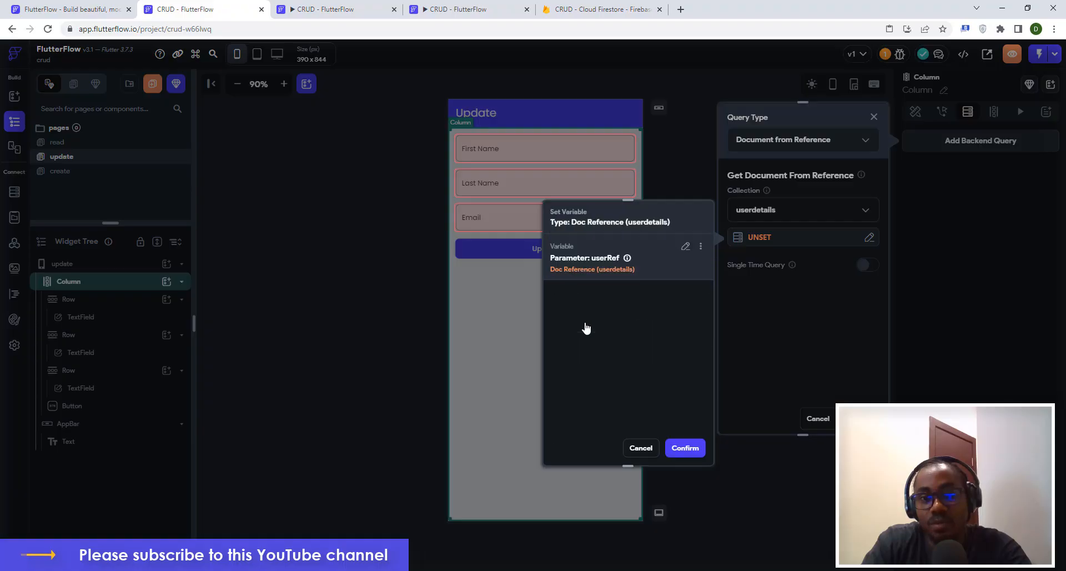
pyautogui.click(684, 448)
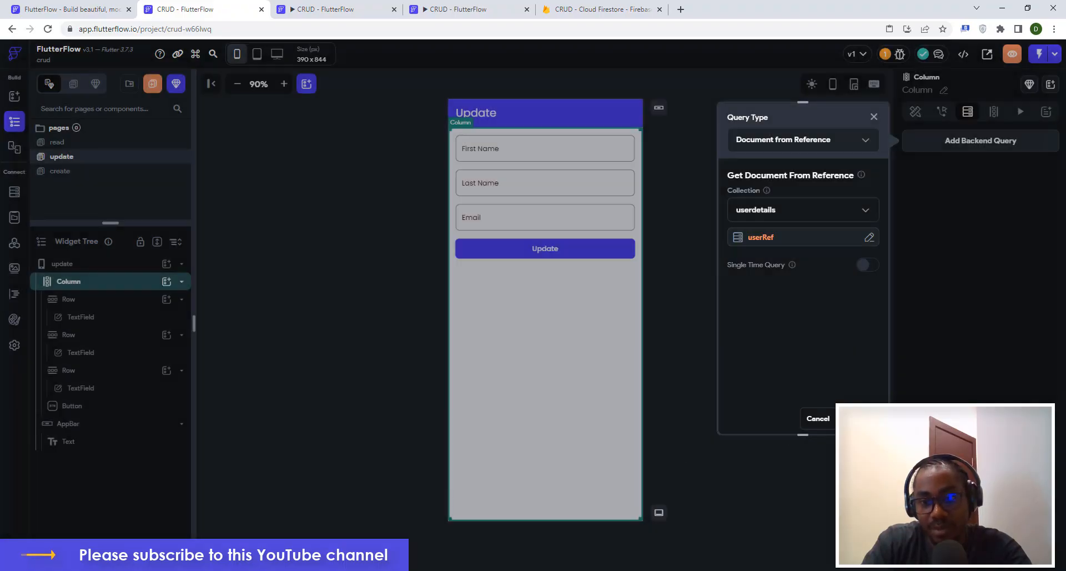
pyautogui.click(858, 418)
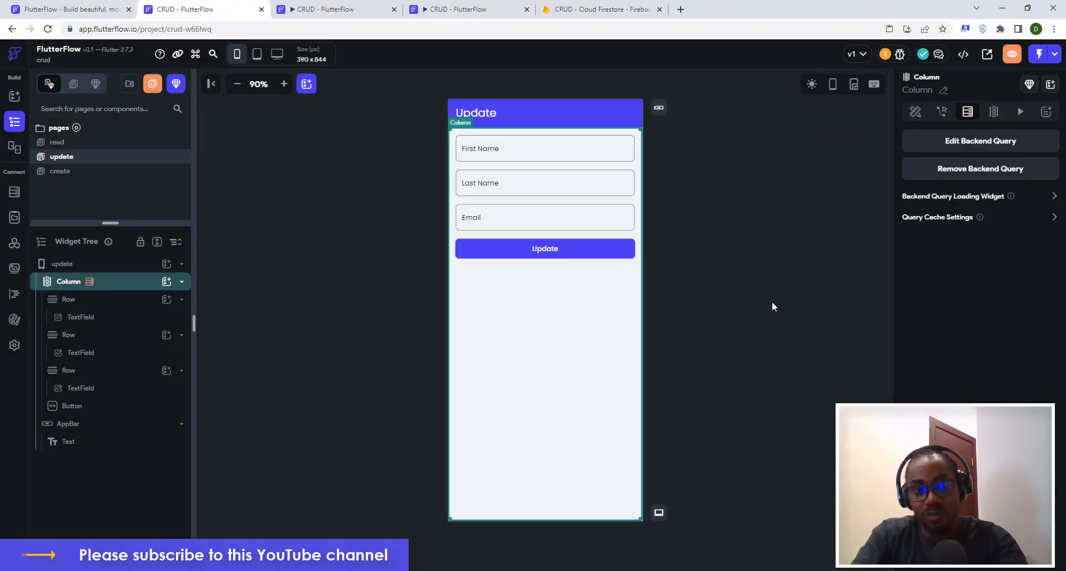
# Bind the First Name field's label text to the userdetails firstname value.
pyautogui.click(482, 154)
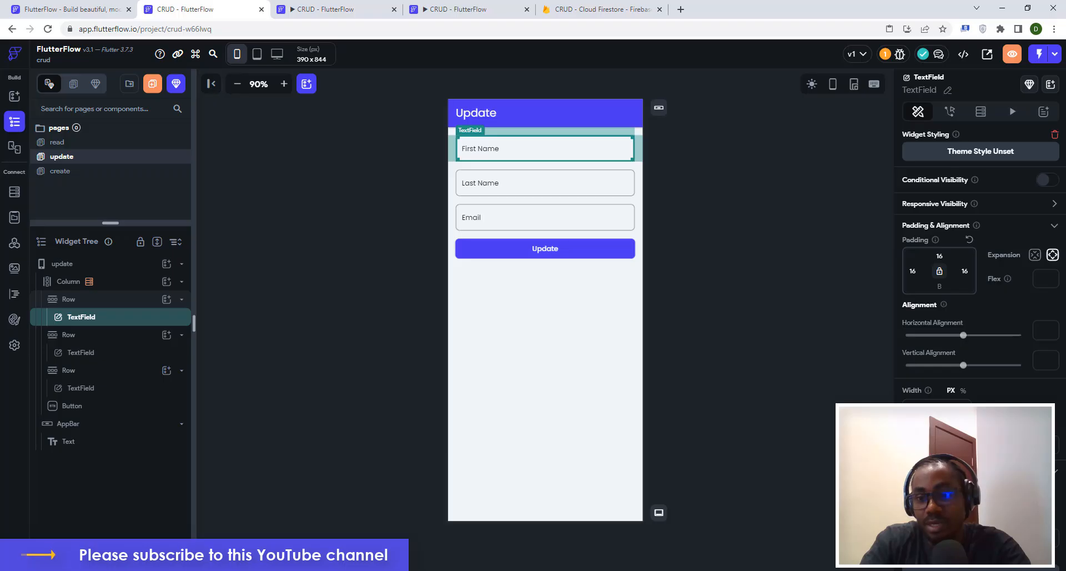
pyautogui.scroll(-3, 973, 374)
pyautogui.scroll(-4, 974, 374)
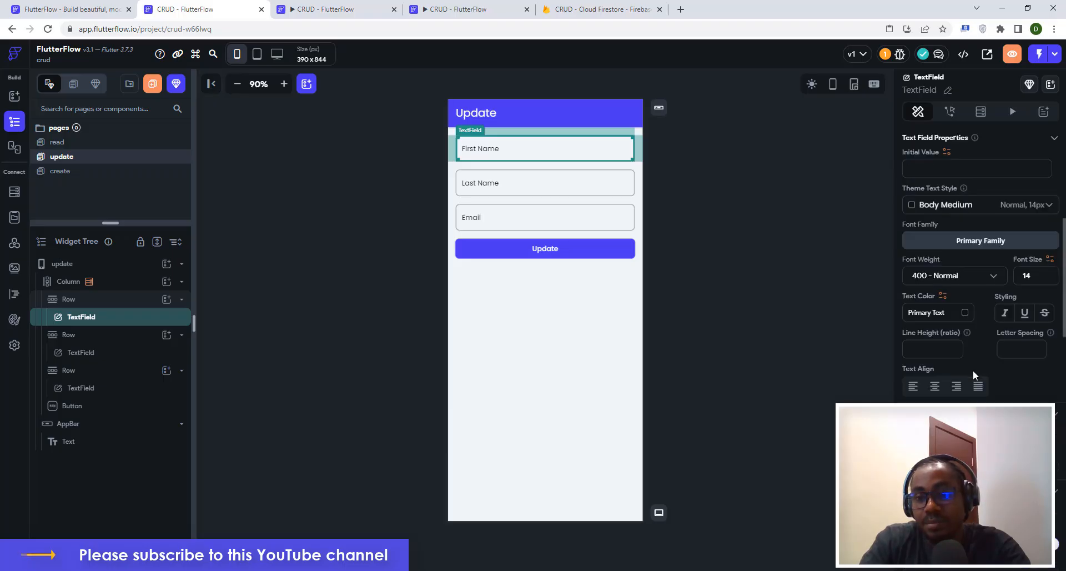
pyautogui.scroll(1, 970, 364)
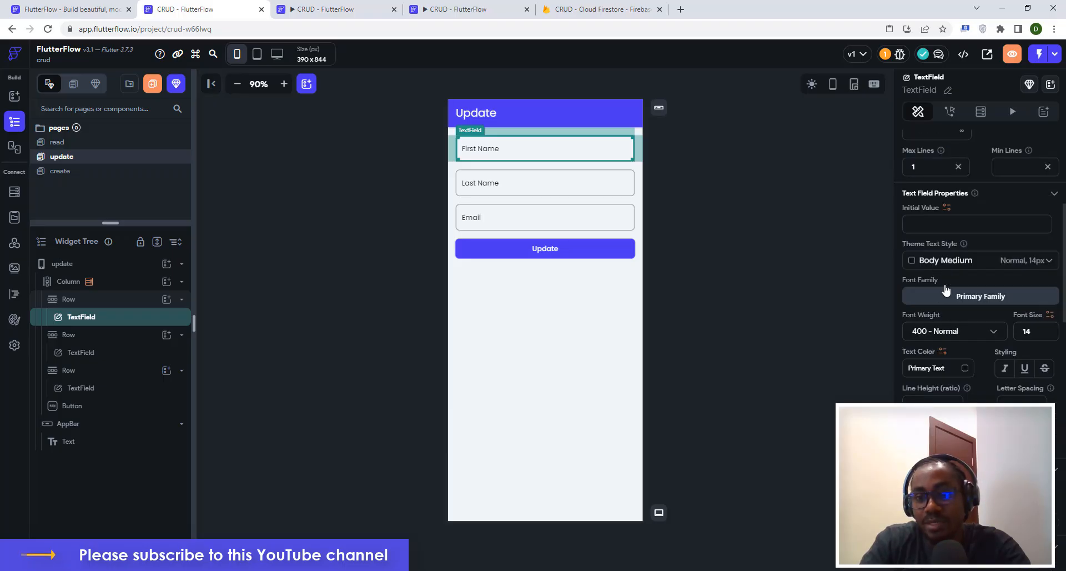
pyautogui.scroll(-3, 980, 277)
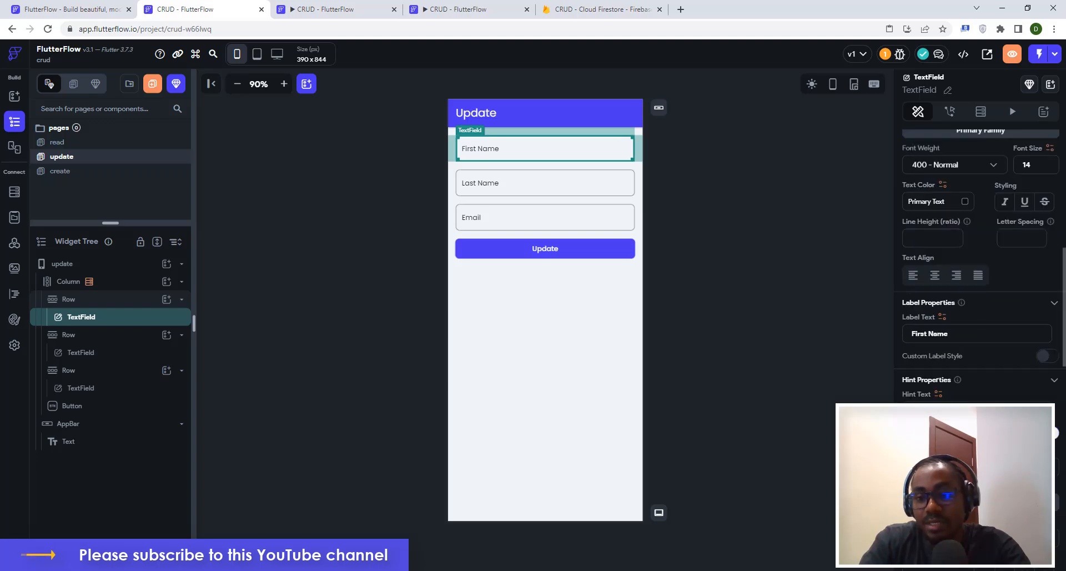
pyautogui.click(943, 317)
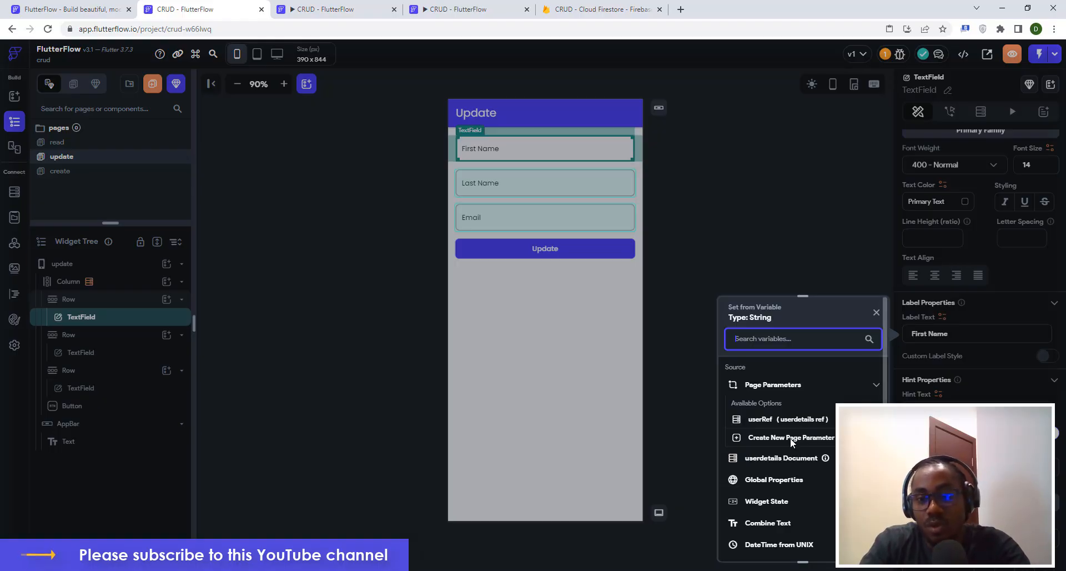
pyautogui.click(769, 460)
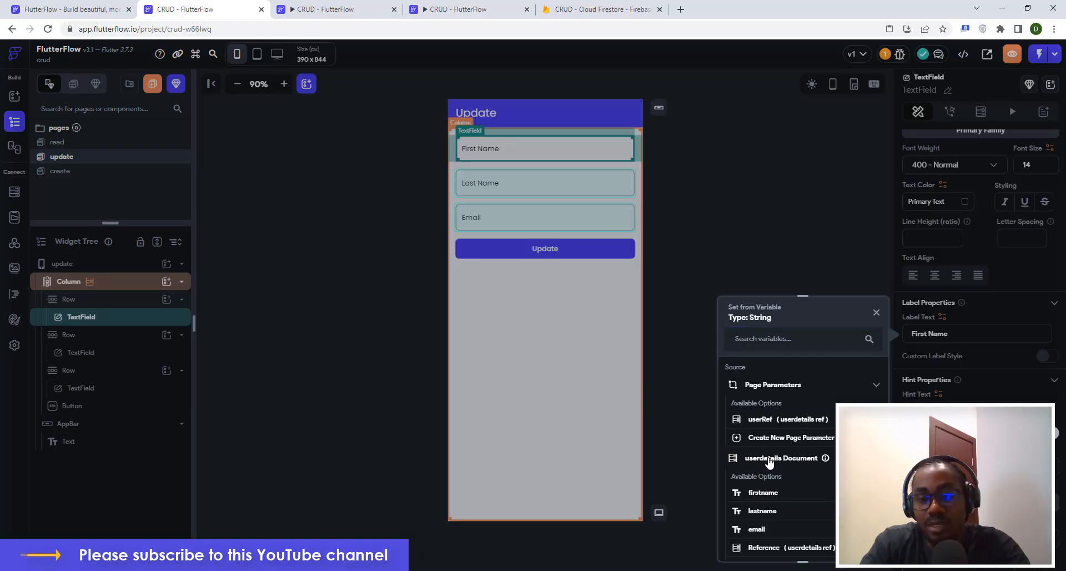
pyautogui.click(764, 493)
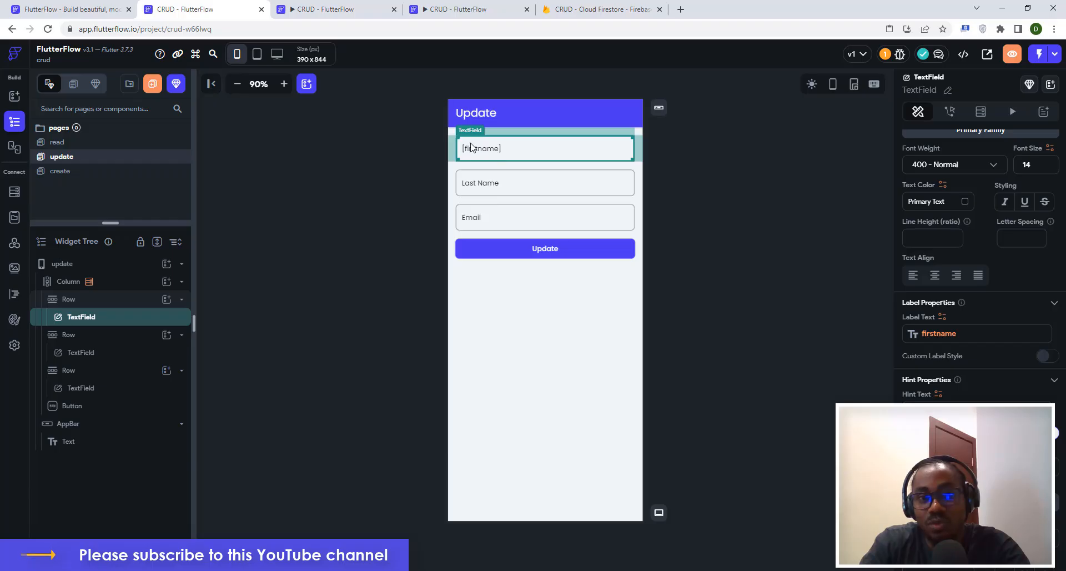
# Bind the Last Name and Email labels to the lastname and email values.
pyautogui.click(482, 187)
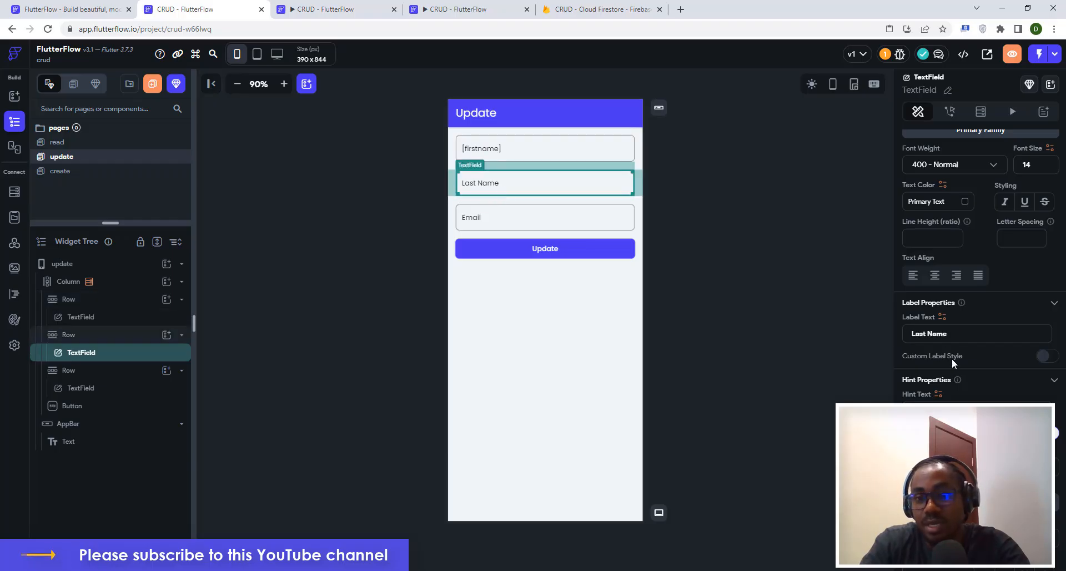
pyautogui.click(941, 319)
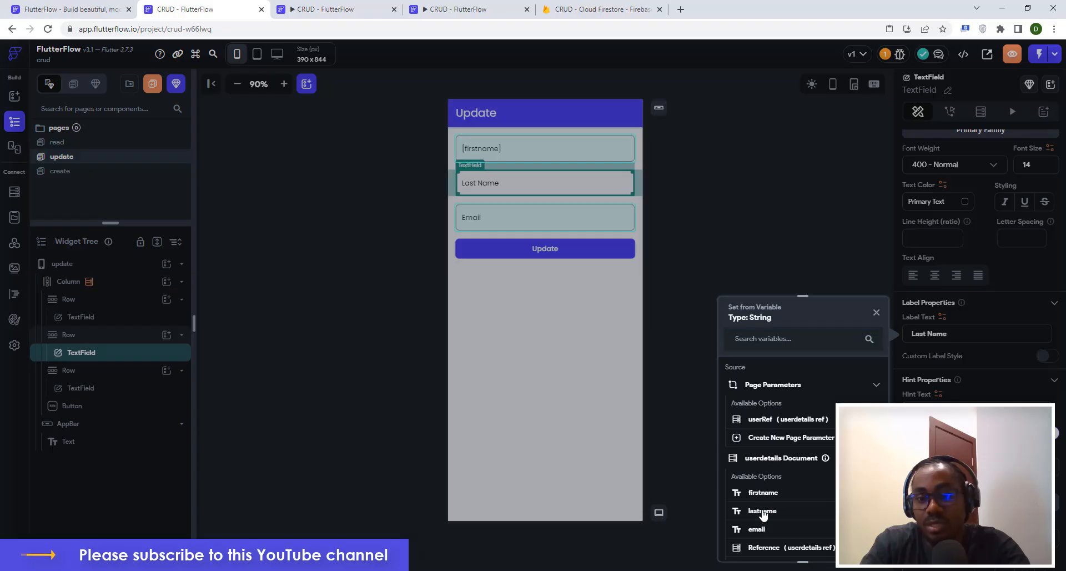
pyautogui.click(762, 511)
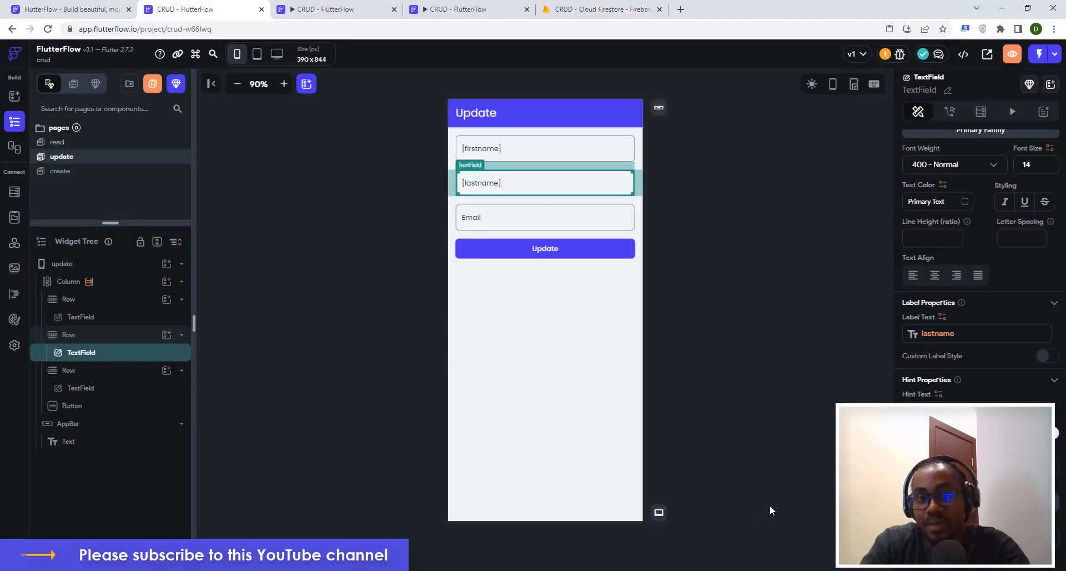
pyautogui.click(475, 220)
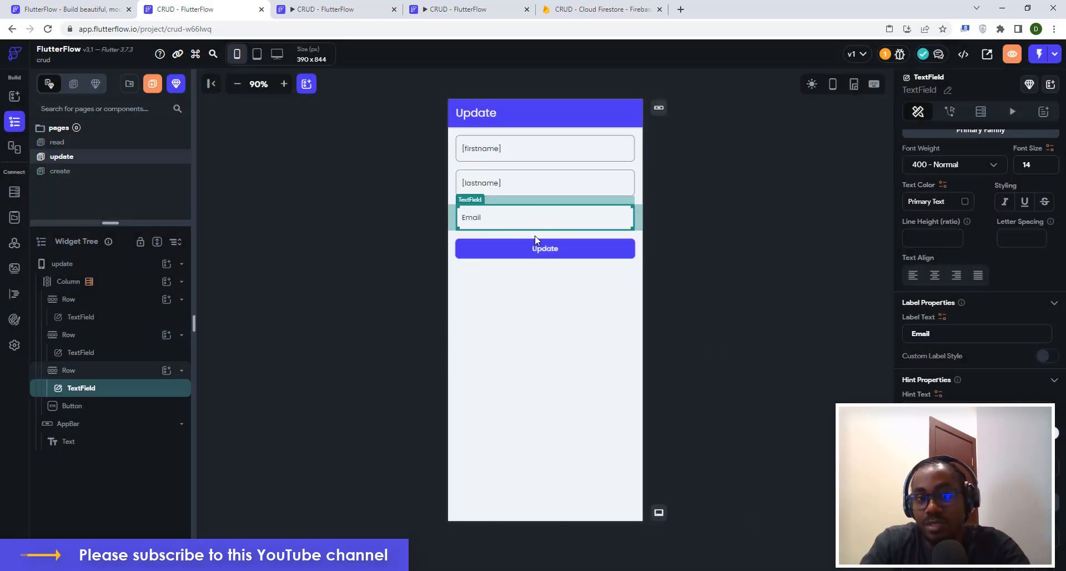
pyautogui.click(942, 316)
pyautogui.click(769, 461)
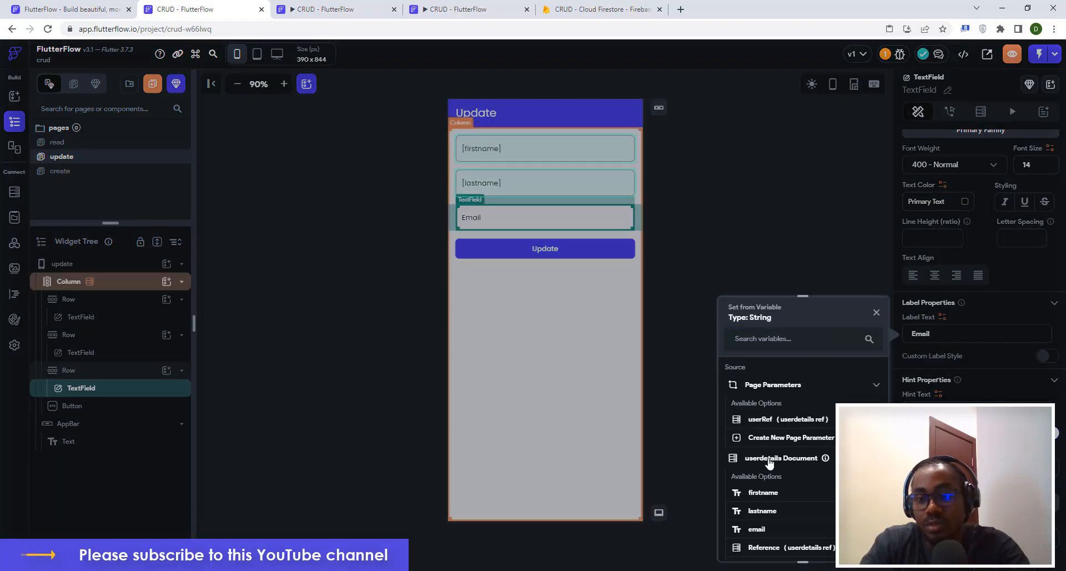
pyautogui.click(756, 529)
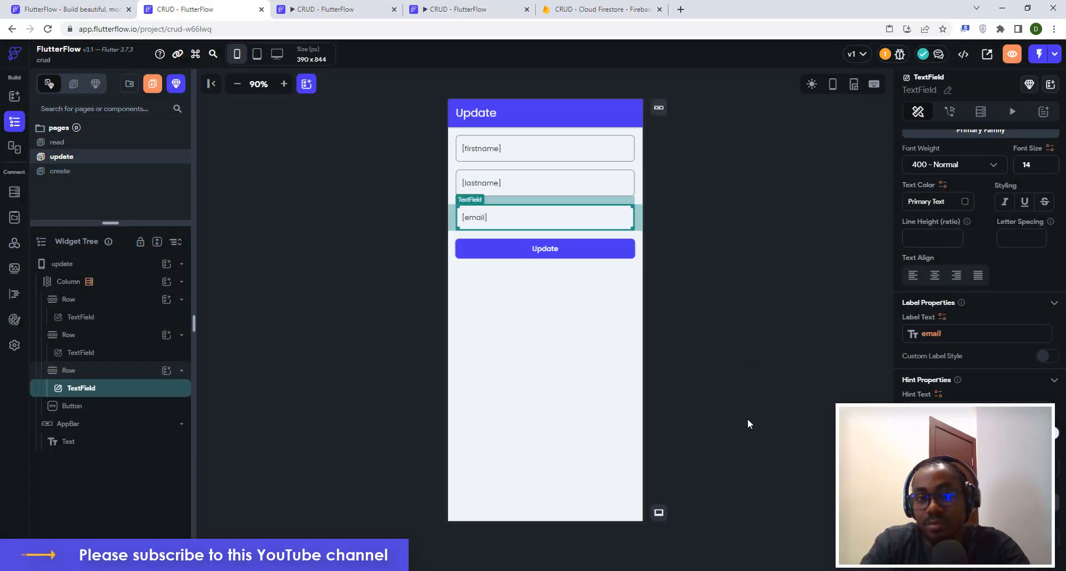
pyautogui.click(746, 269)
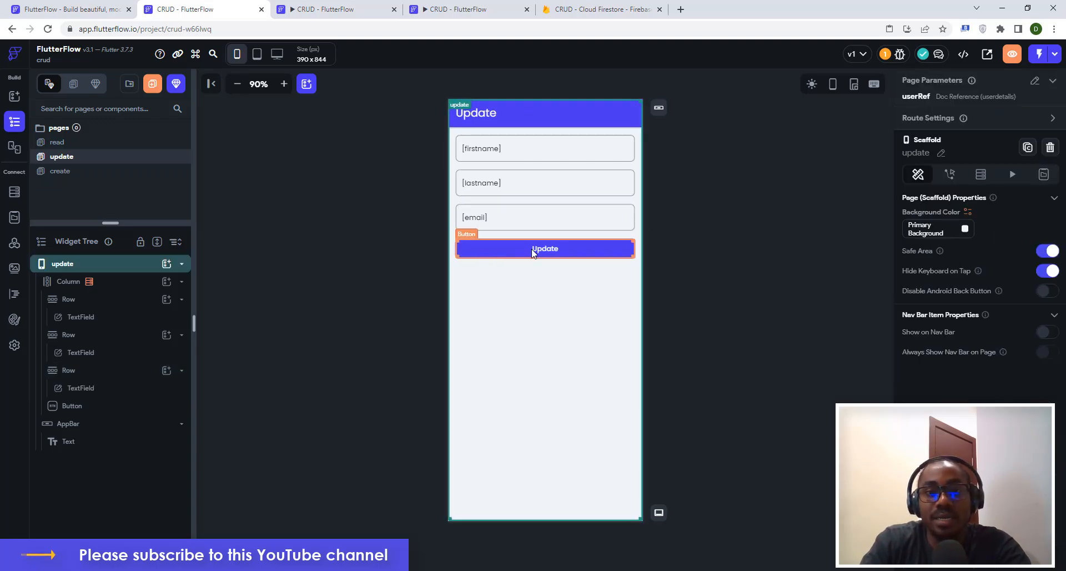
# Give the Update button an Update Document action targeting userRef.
pyautogui.click(577, 250)
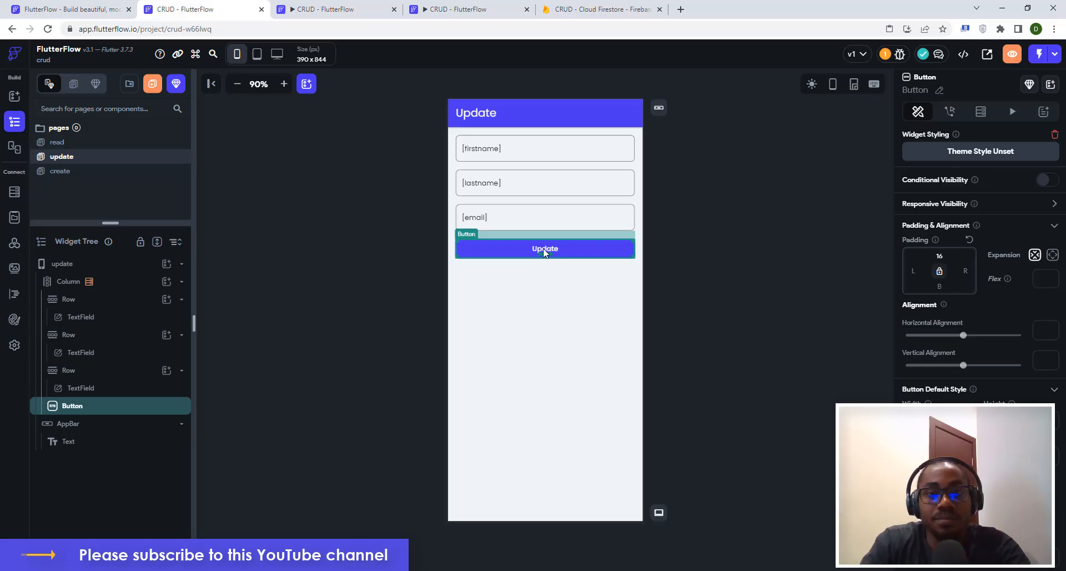
pyautogui.click(949, 114)
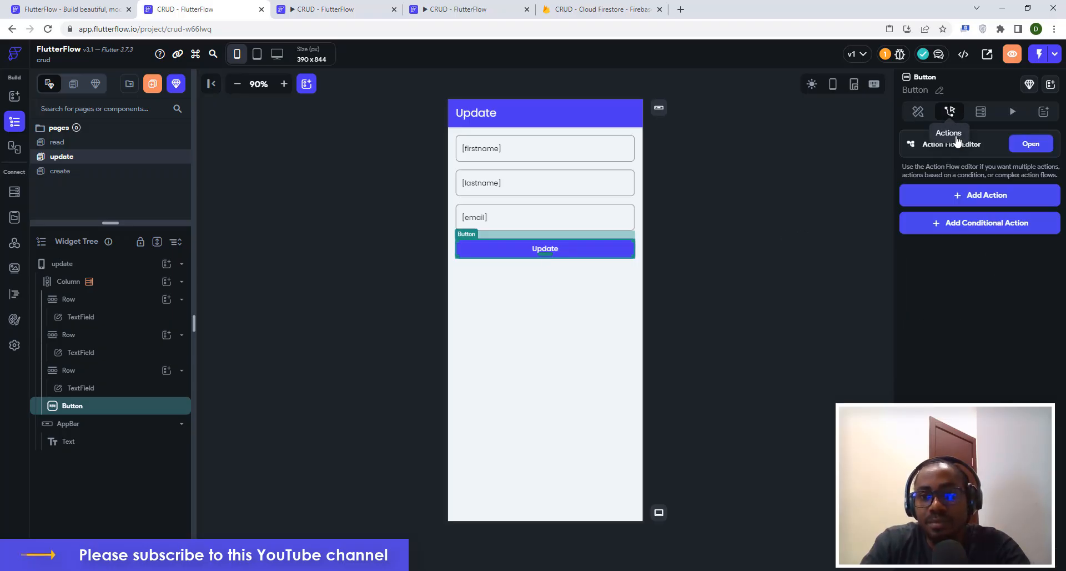
pyautogui.click(986, 197)
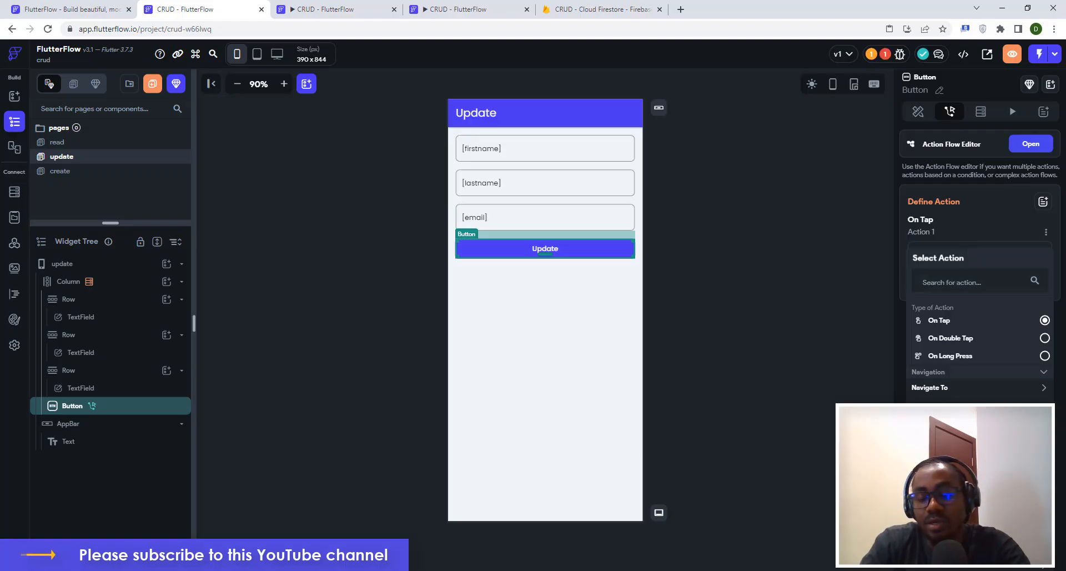
pyautogui.click(944, 468)
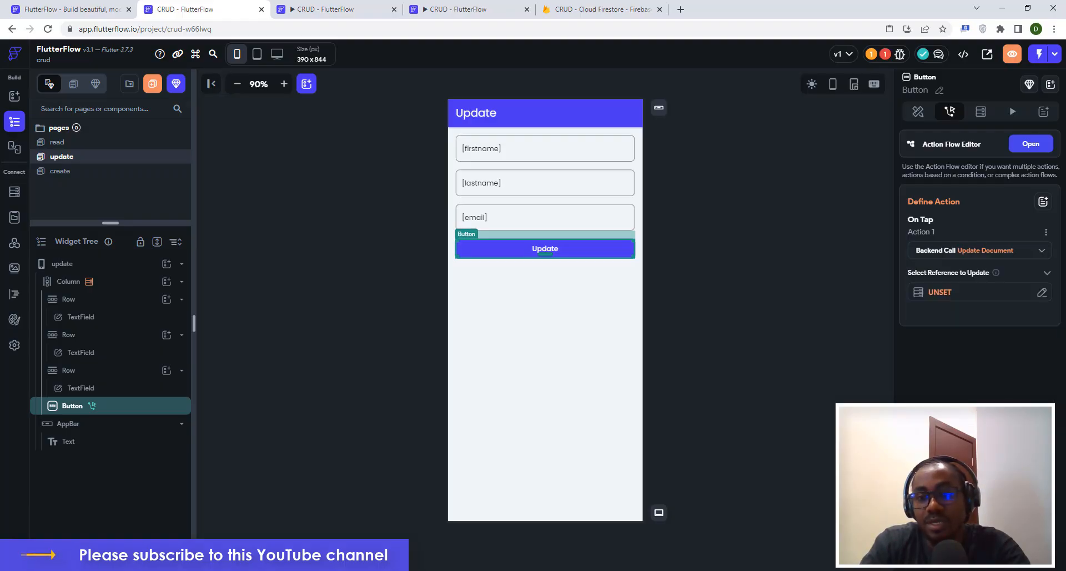
pyautogui.click(930, 298)
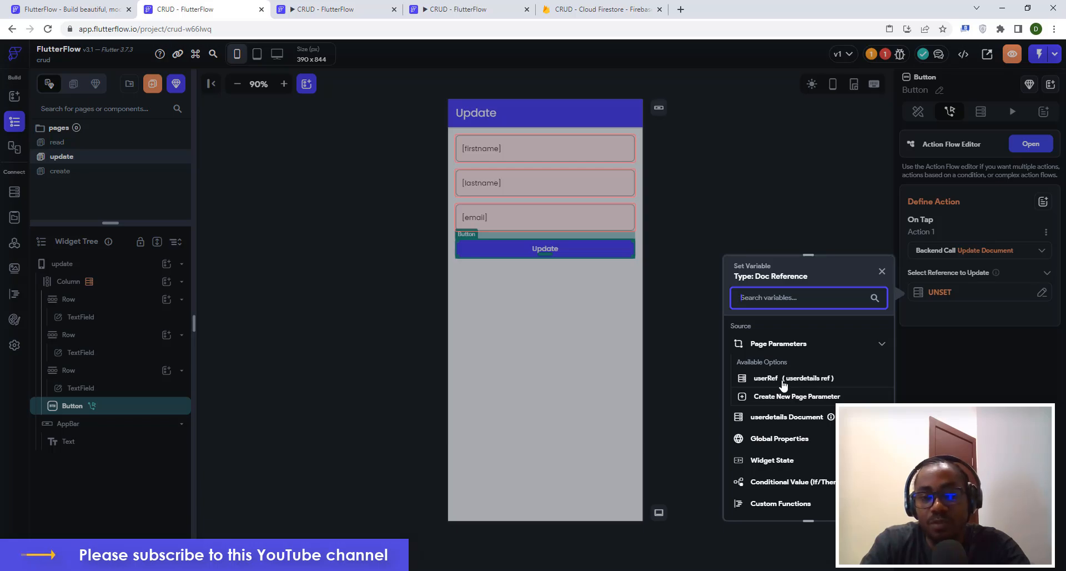
pyautogui.click(766, 379)
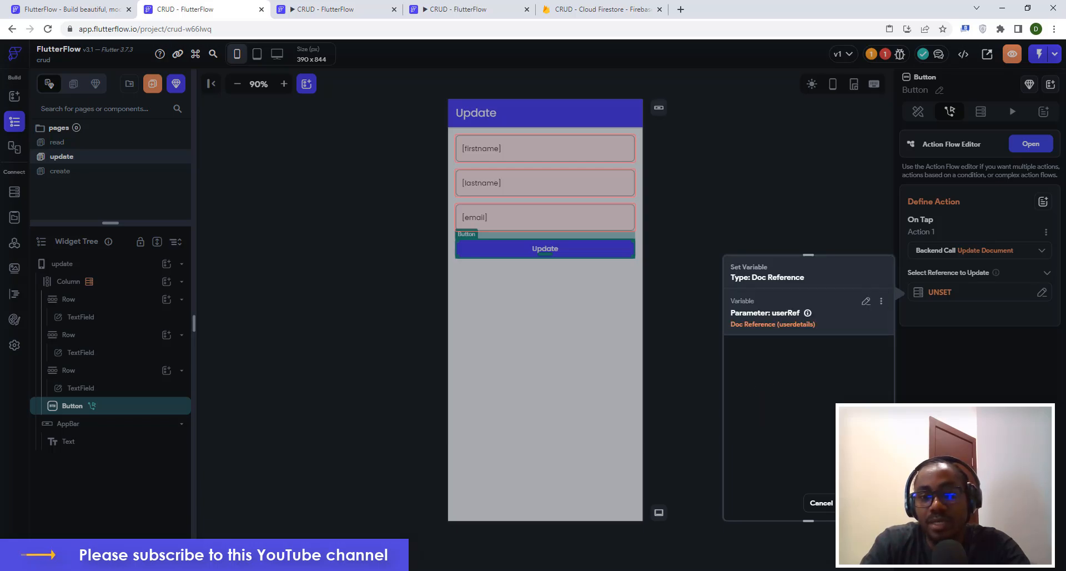
pyautogui.click(867, 503)
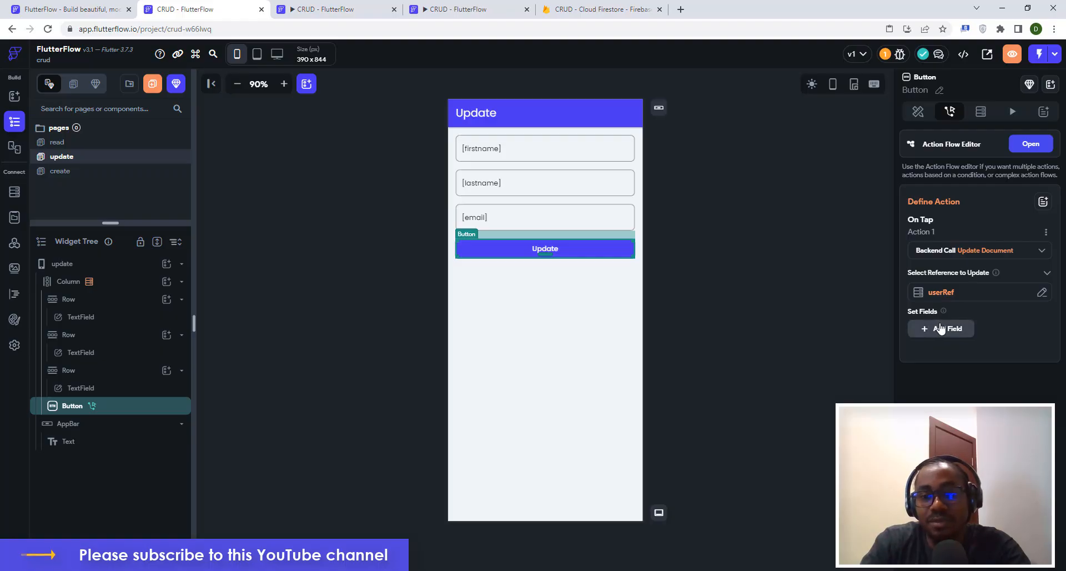
# Add the firstname, lastname and email fields to the Update Document action.
pyautogui.click(940, 331)
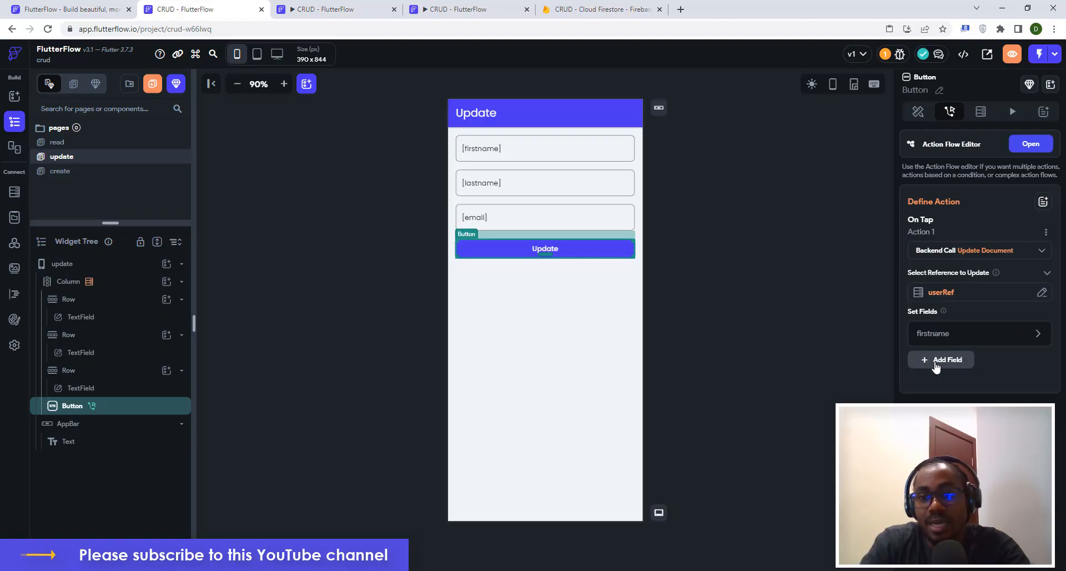
pyautogui.click(938, 361)
pyautogui.click(951, 389)
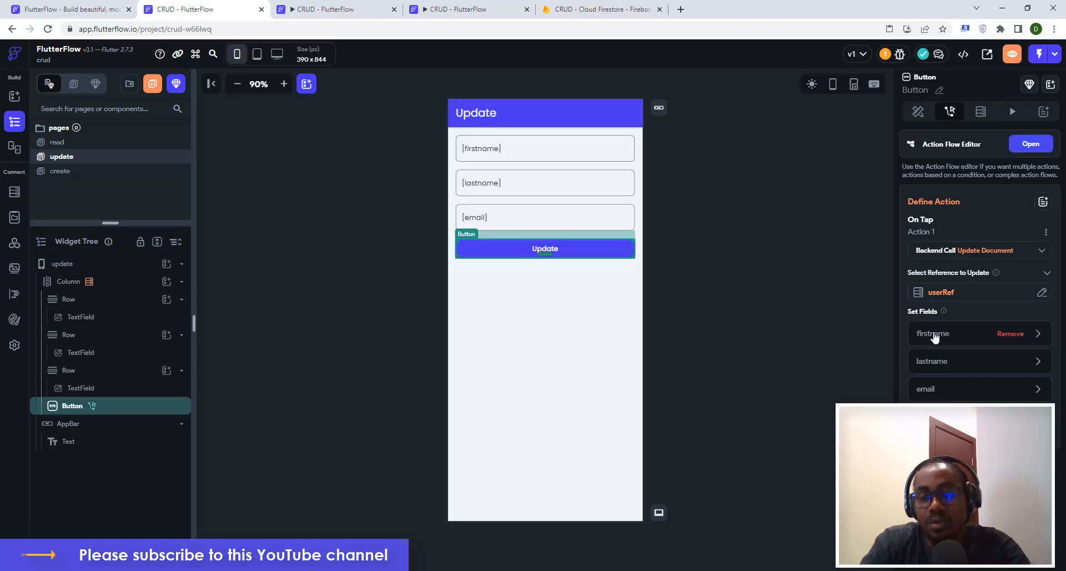
pyautogui.click(933, 335)
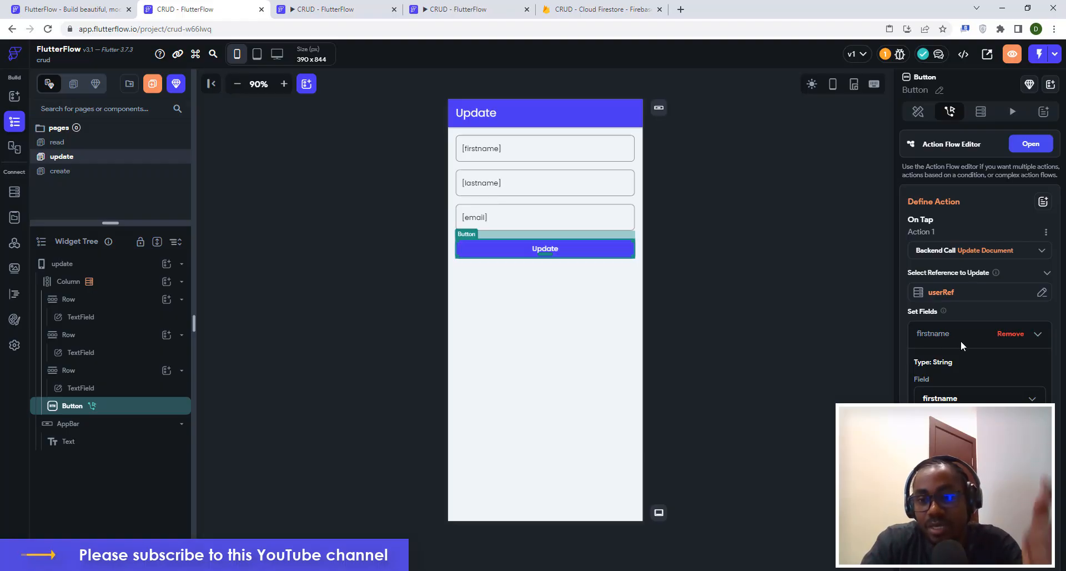
# Set firstname's value to the first text field's input (TextField 1).
pyautogui.scroll(-2, 960, 341)
pyautogui.click(937, 367)
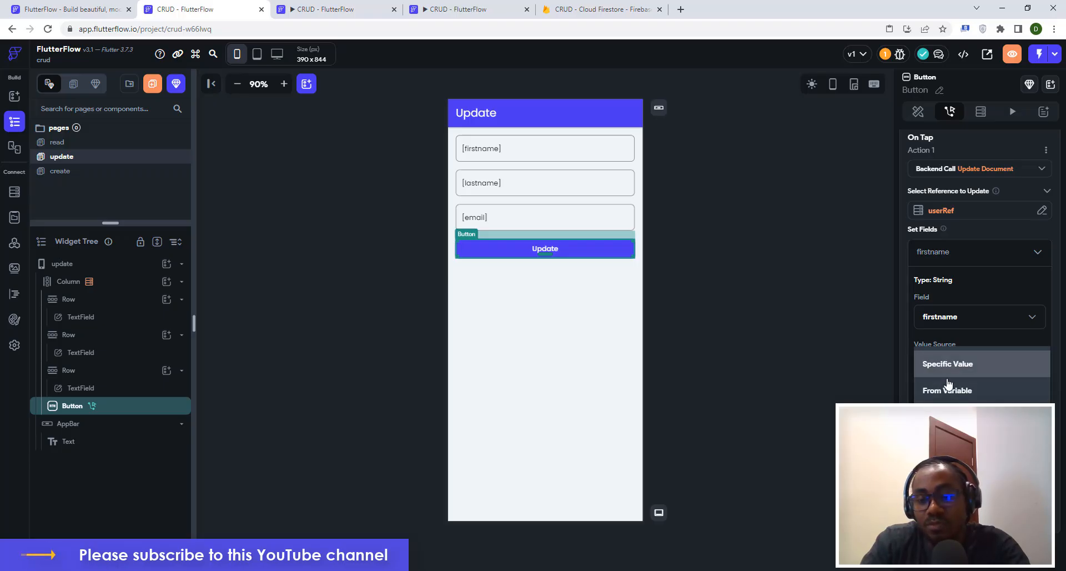
pyautogui.click(948, 392)
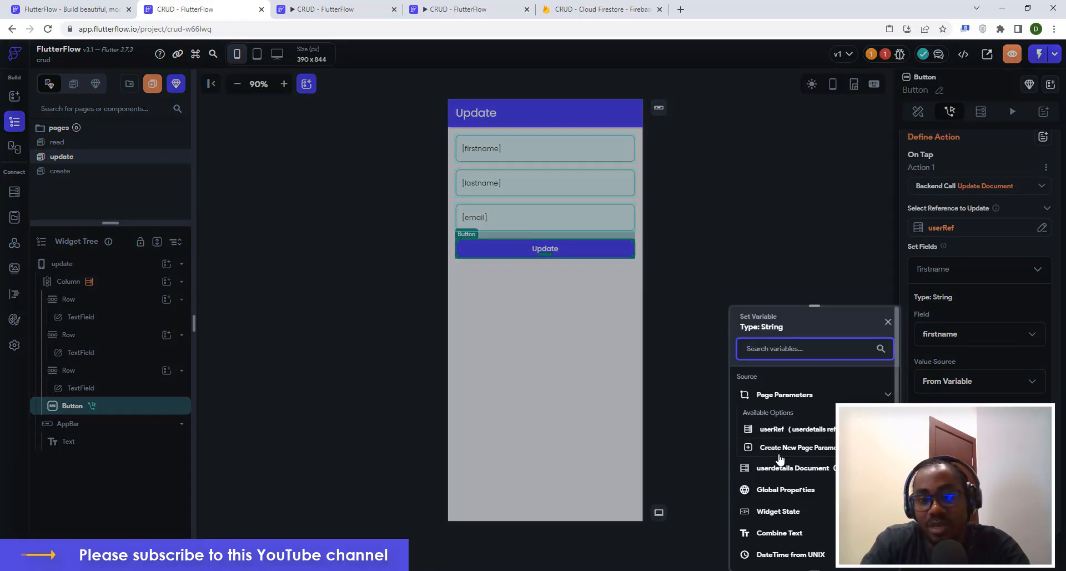
pyautogui.click(780, 512)
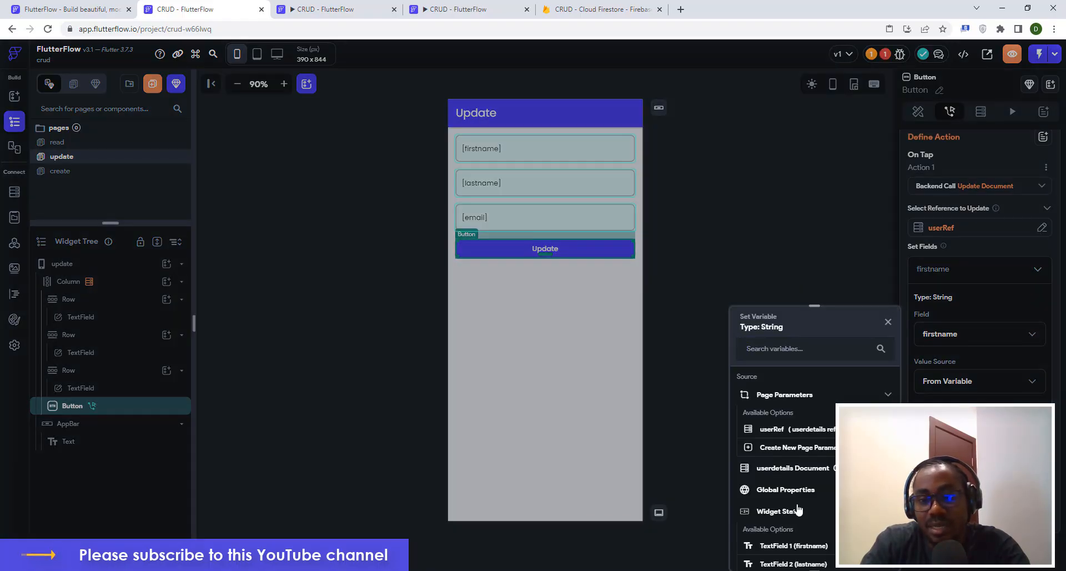
pyautogui.scroll(-1, 798, 510)
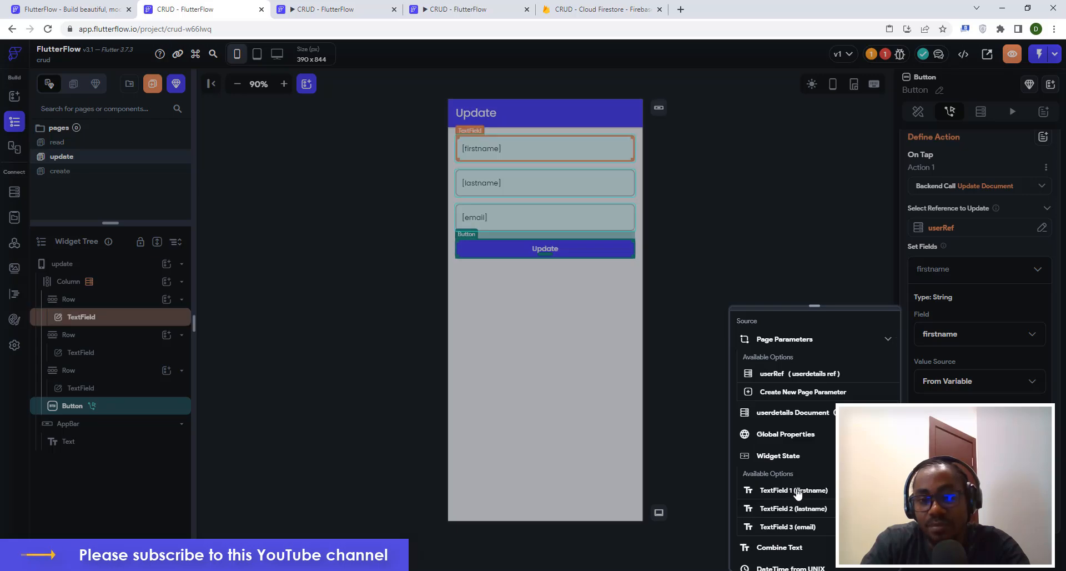
pyautogui.click(798, 490)
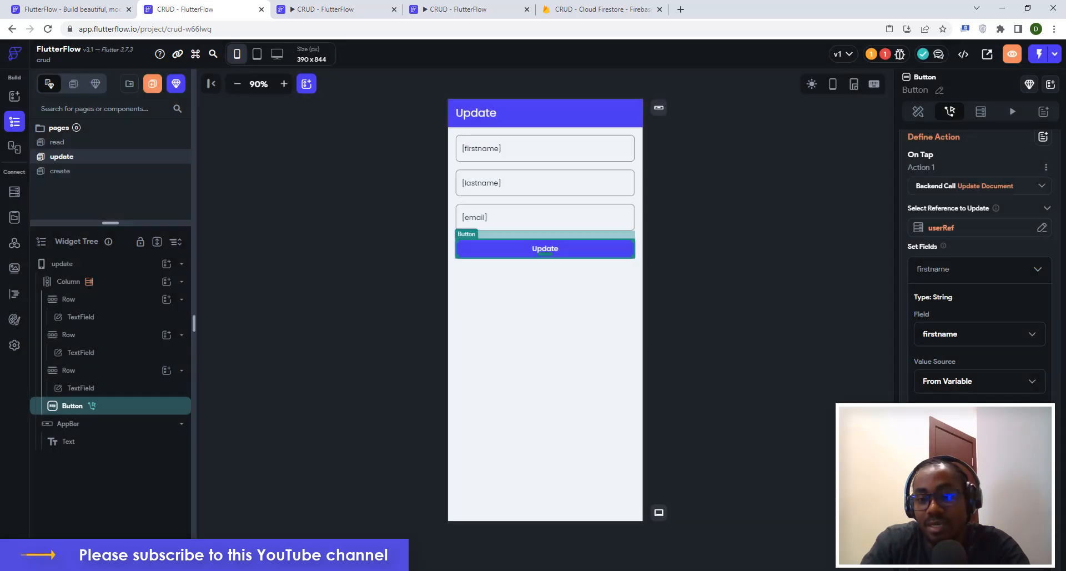
# Set lastname's value to the lastname text field's input (TextField 2).
pyautogui.scroll(-3, 947, 394)
pyautogui.click(947, 392)
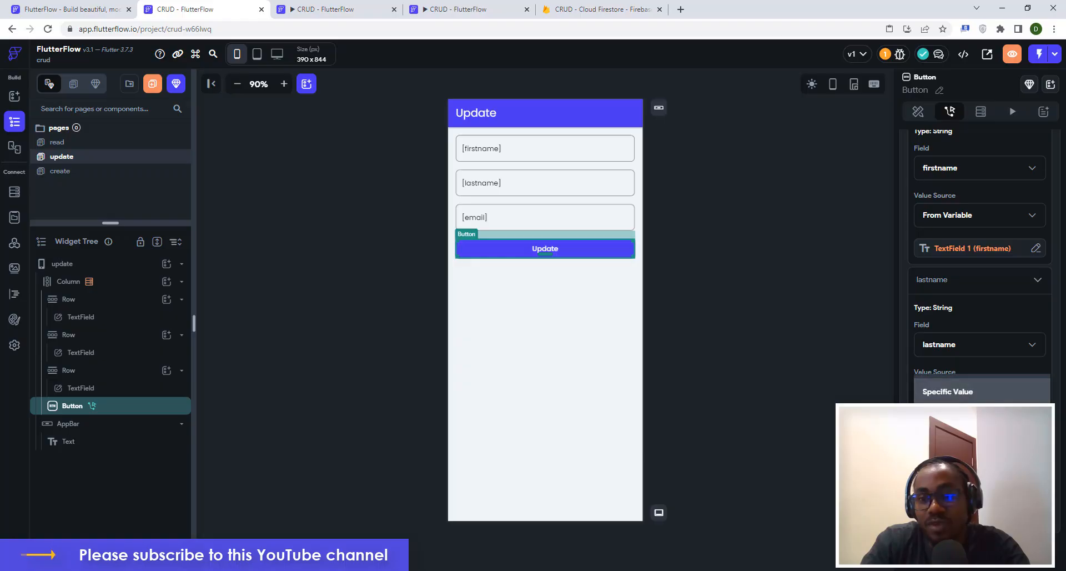
pyautogui.click(948, 417)
pyautogui.click(958, 442)
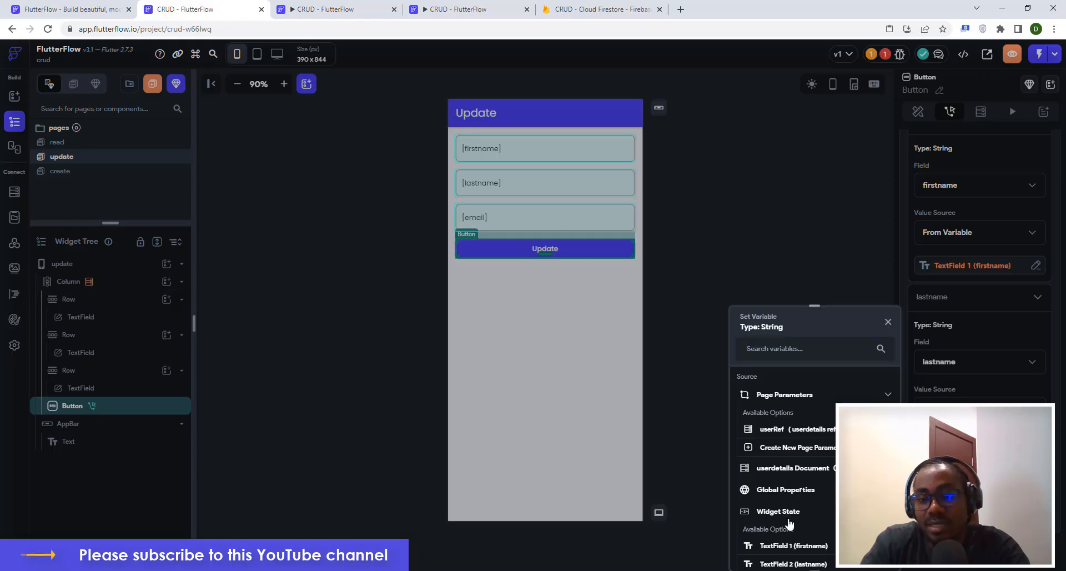
pyautogui.click(778, 512)
pyautogui.scroll(-2, 791, 514)
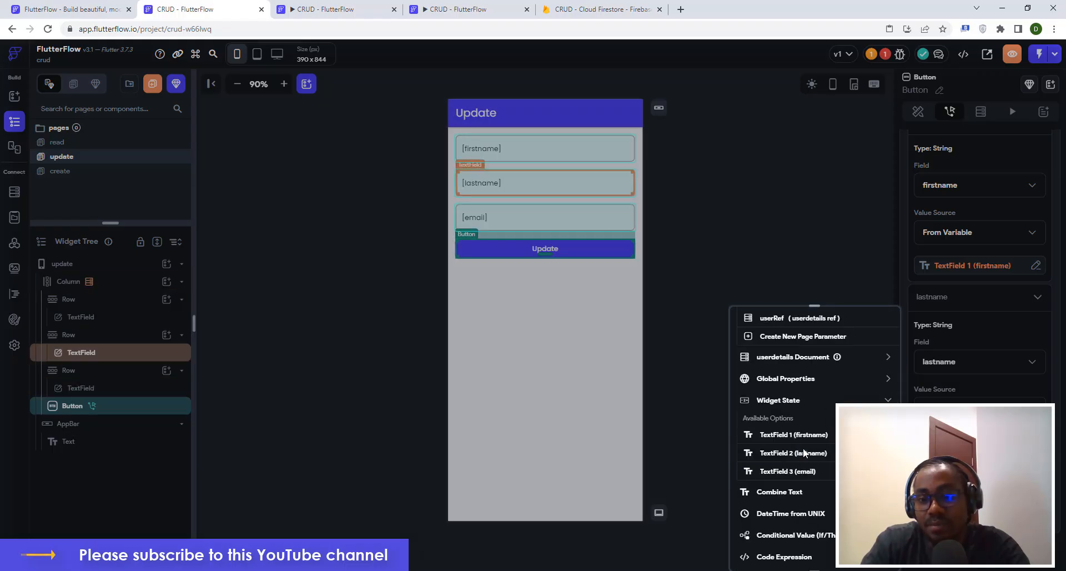
pyautogui.click(802, 451)
pyautogui.scroll(-3, 936, 383)
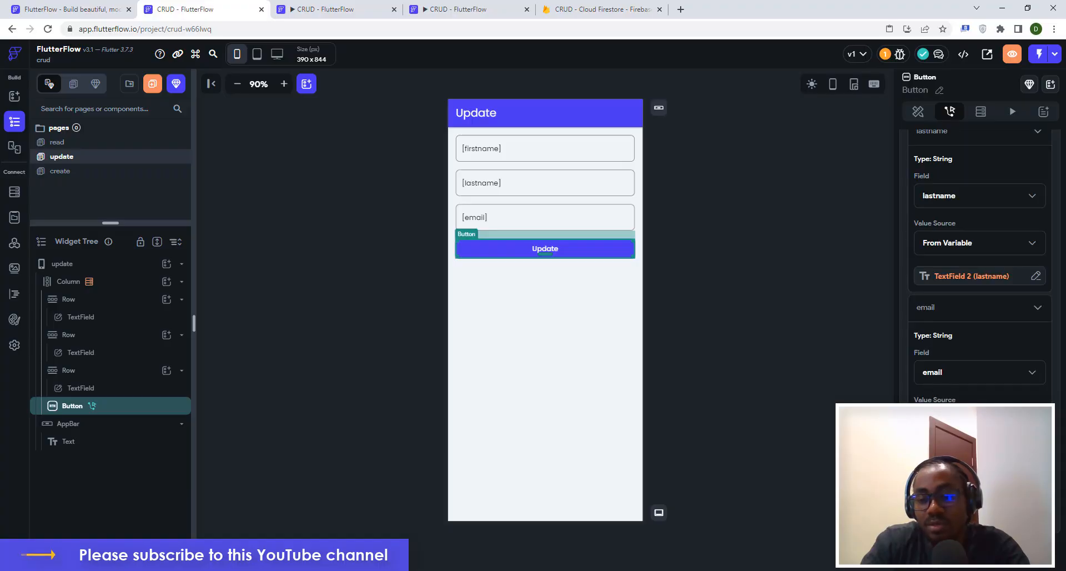
# Set email's value to the email text field's input (TextField 3).
pyautogui.click(947, 444)
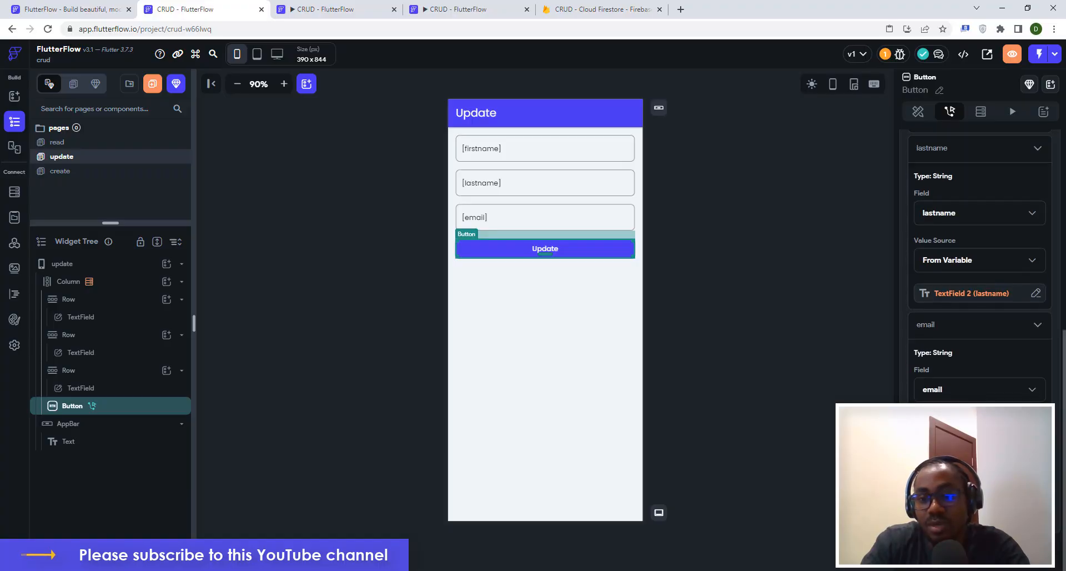
pyautogui.click(966, 469)
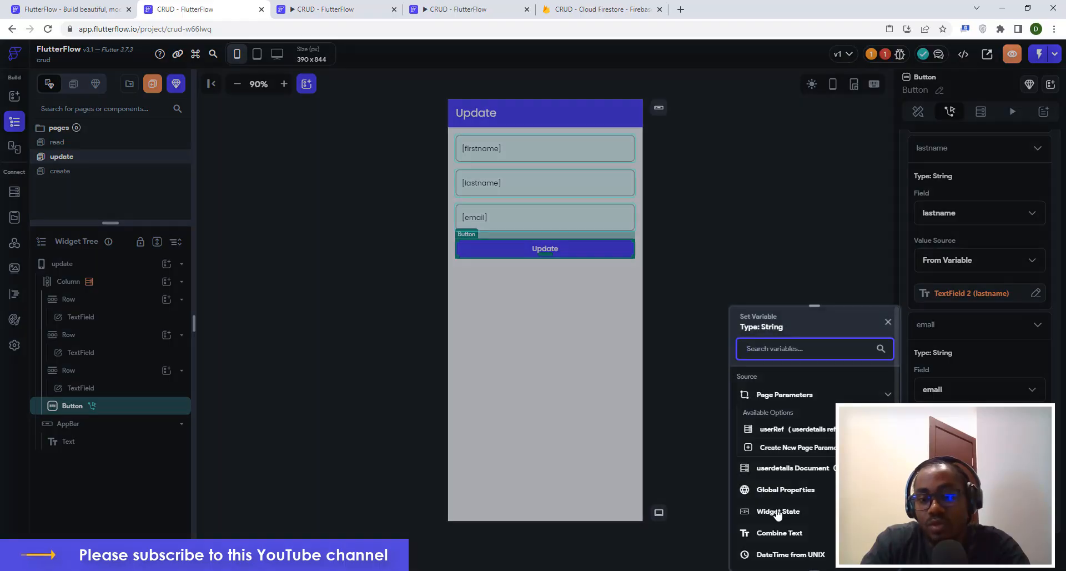
pyautogui.click(779, 511)
pyautogui.scroll(-1, 791, 527)
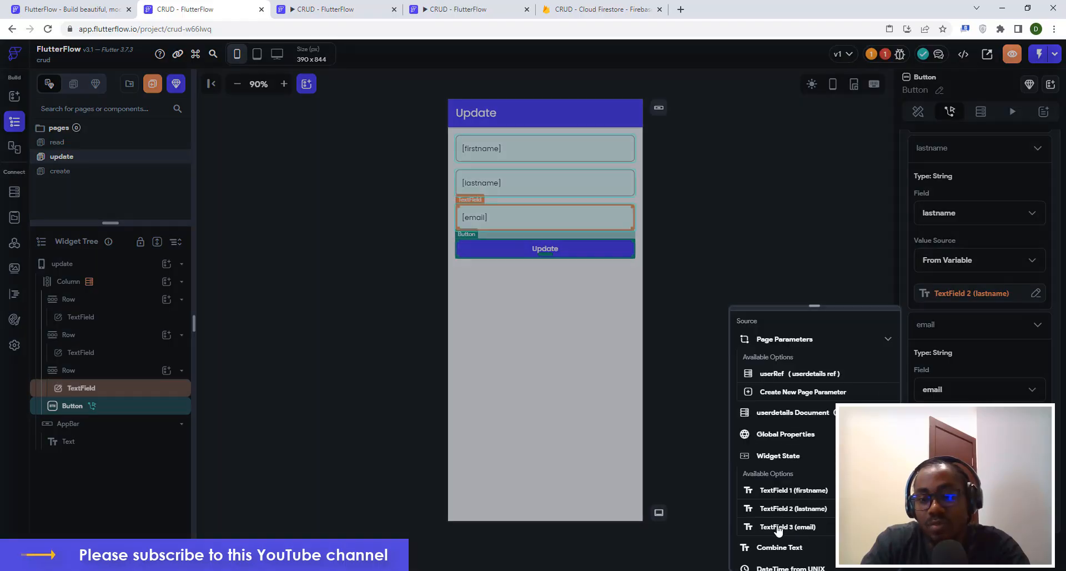
pyautogui.click(793, 523)
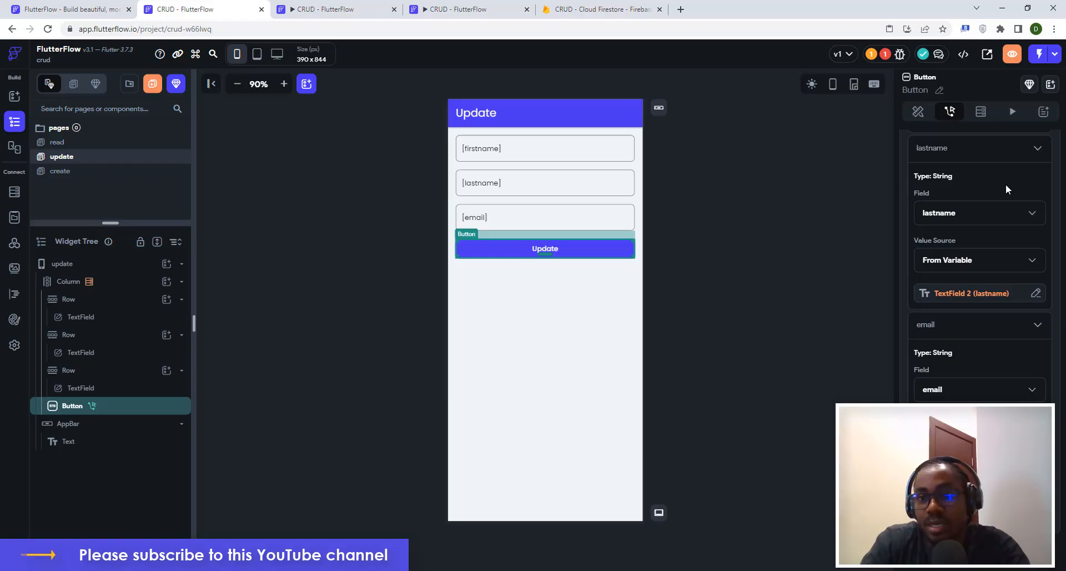
pyautogui.scroll(3, 1016, 139)
pyautogui.scroll(3, 1016, 149)
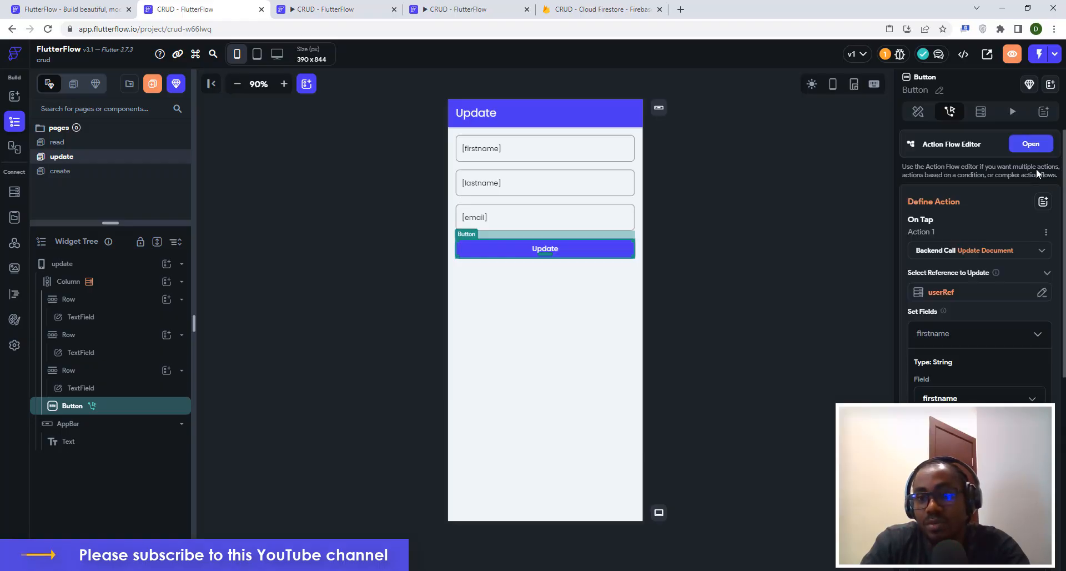
# Add a Show Snack Bar action after the update with the message 'Details Updated!'.
pyautogui.click(1031, 144)
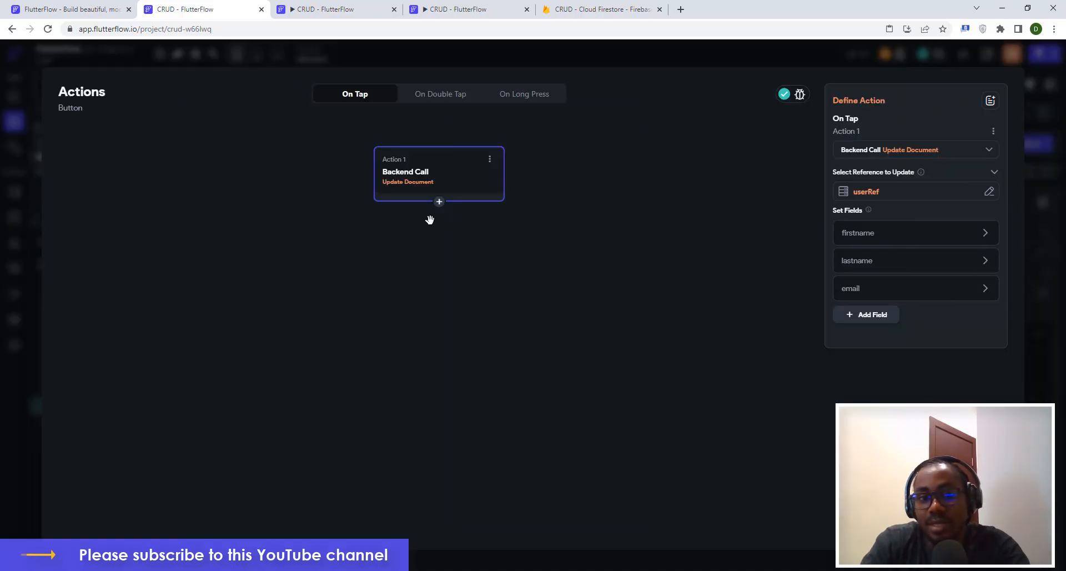
pyautogui.click(440, 201)
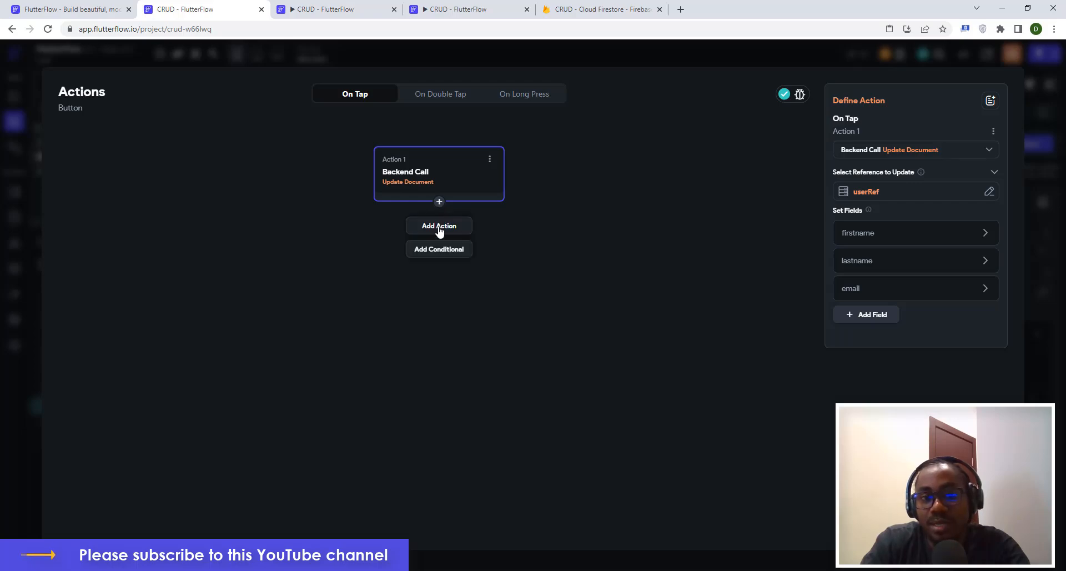
pyautogui.click(438, 226)
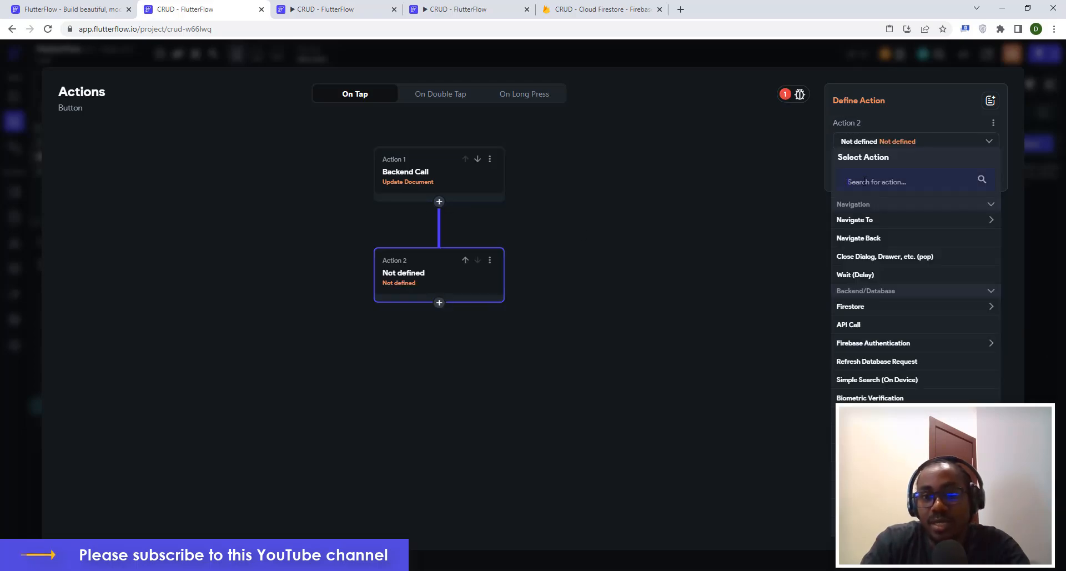
pyautogui.click(864, 181)
pyautogui.write('snac')
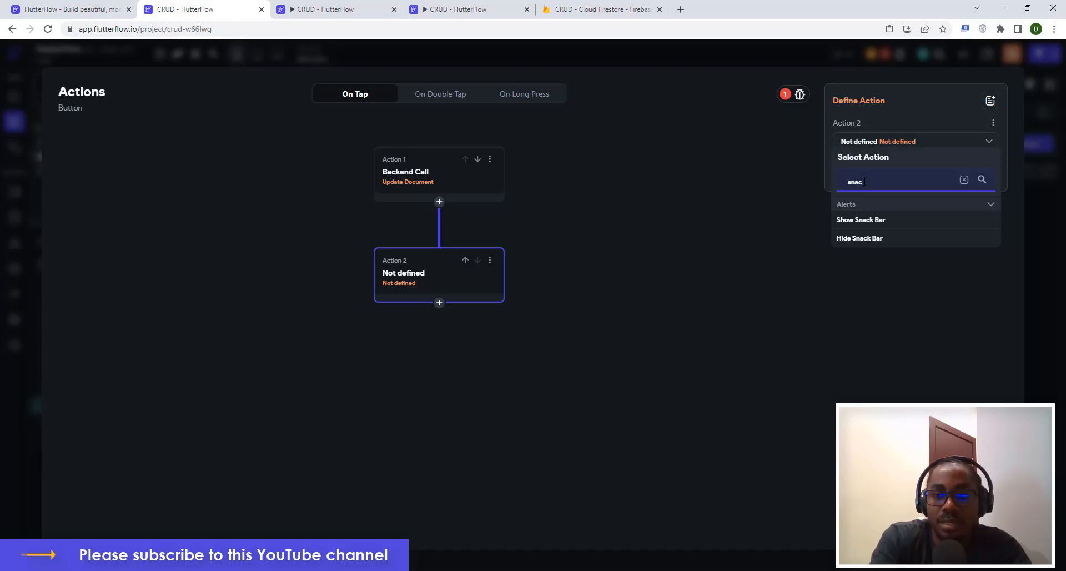
pyautogui.press('BackSpace')
pyautogui.write('k')
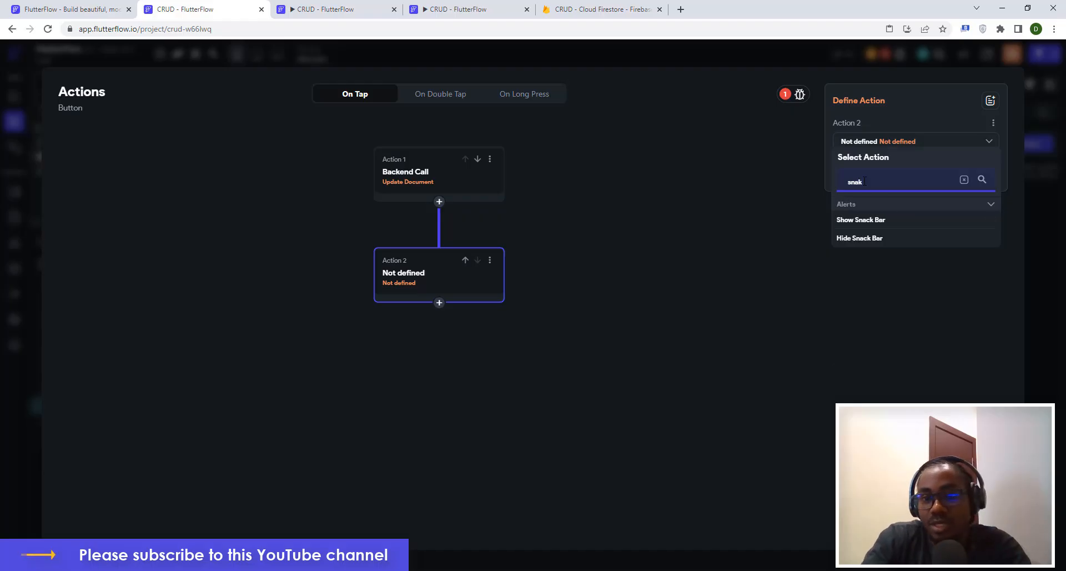
pyautogui.click(861, 221)
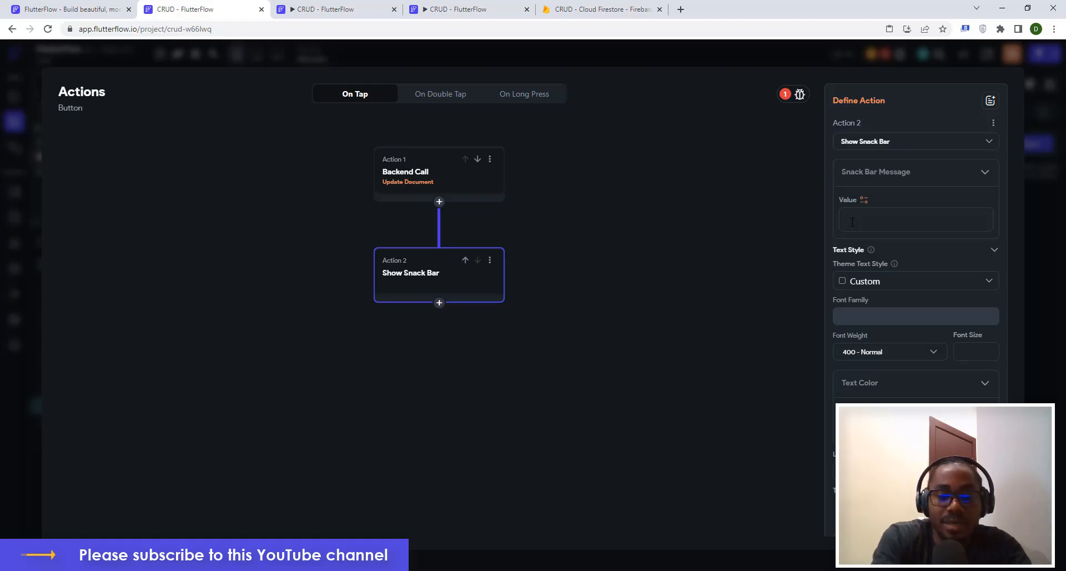
pyautogui.write('Del')
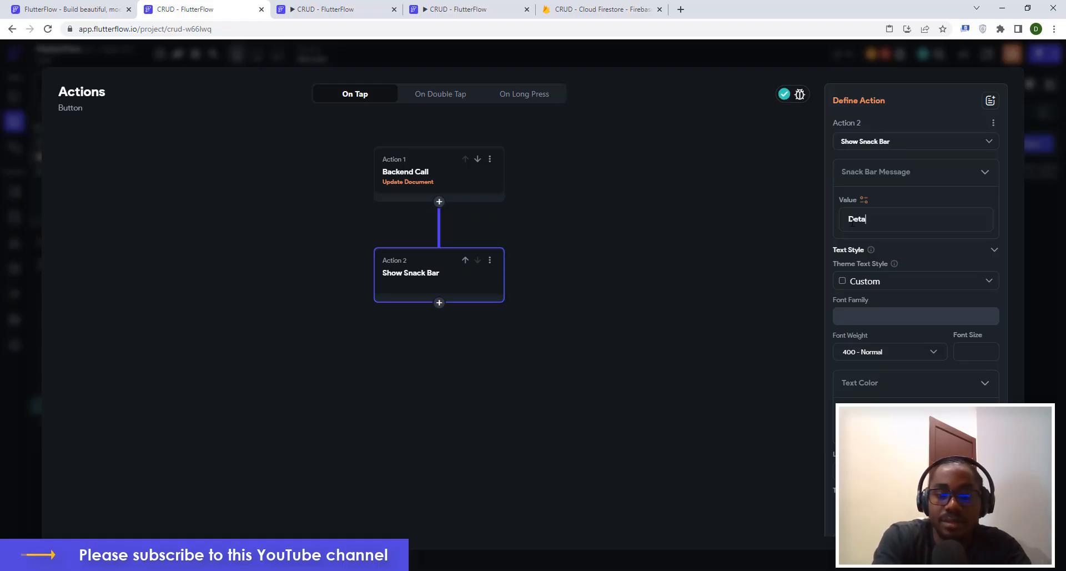
pyautogui.write('ails Updated')
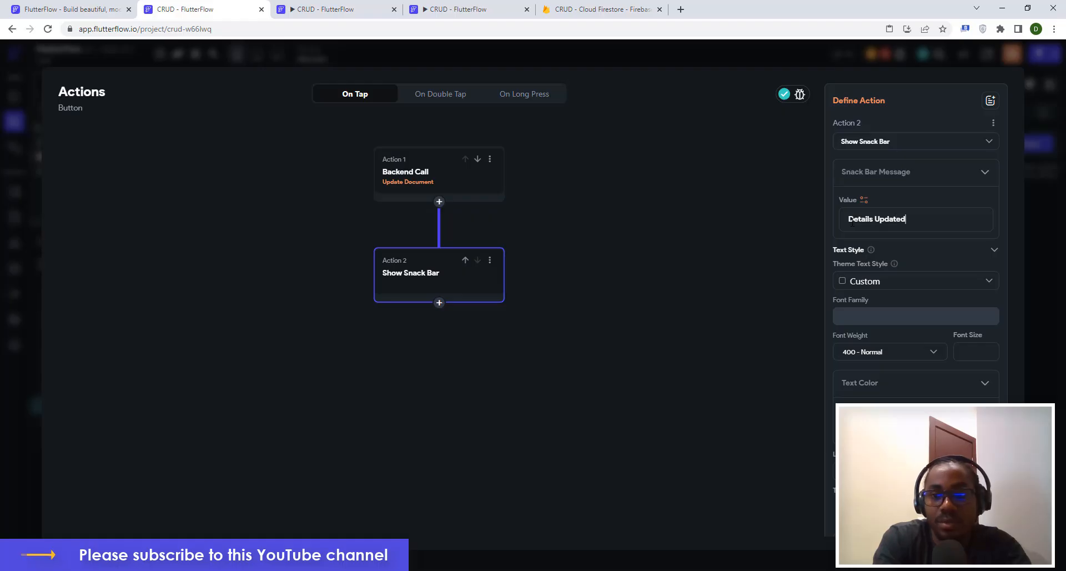
pyautogui.write('!')
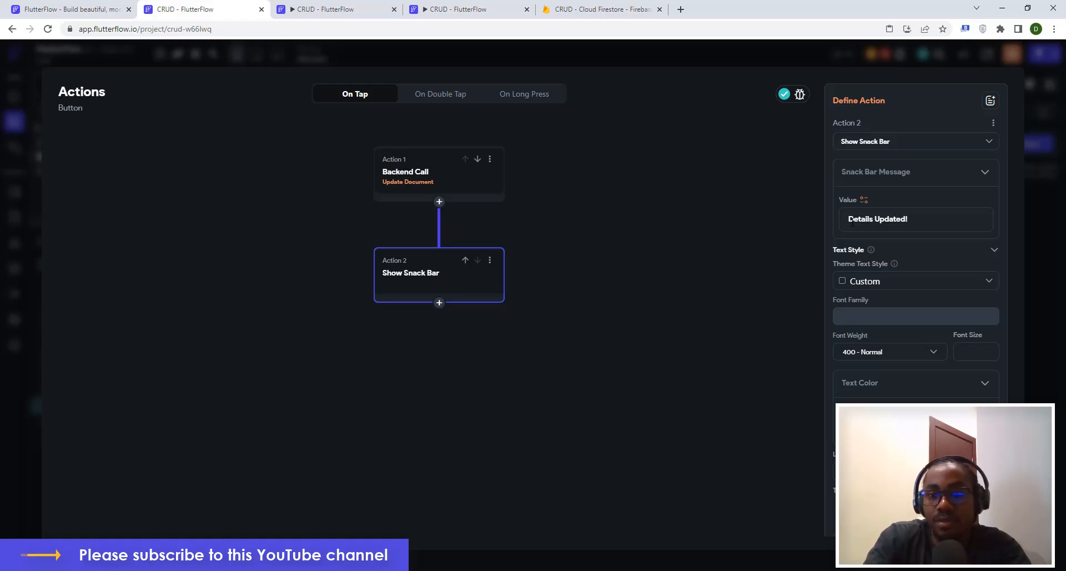
pyautogui.click(1041, 334)
pyautogui.click(727, 177)
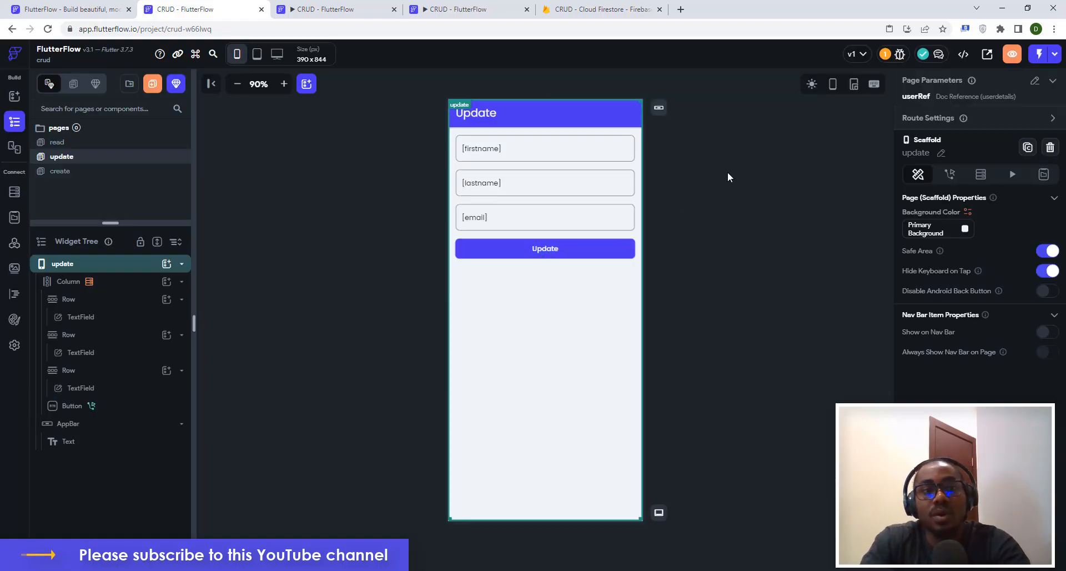
# Check the running app's Read page, then go back to the editor.
pyautogui.click(312, 8)
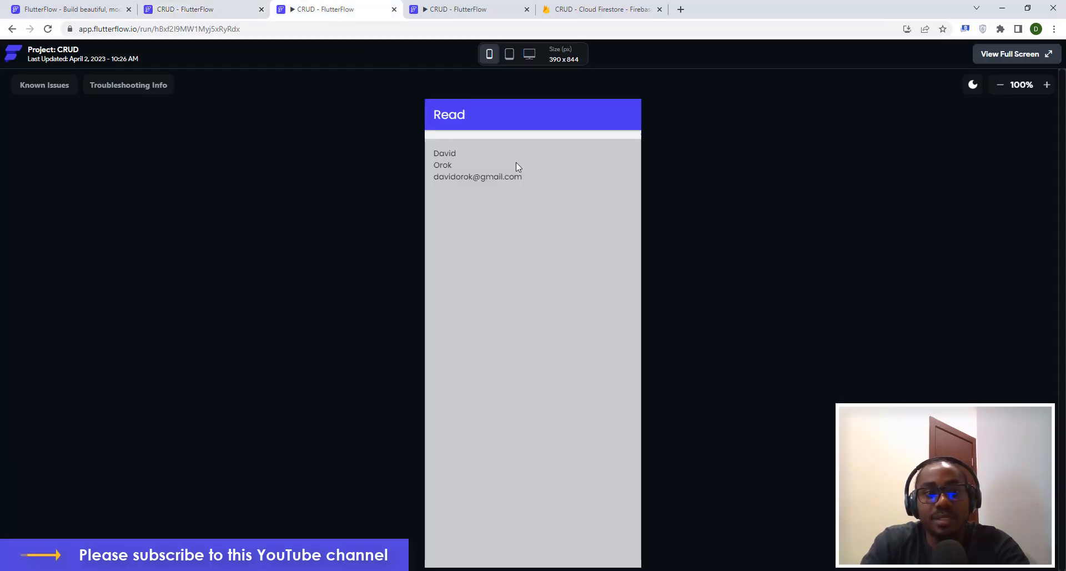
pyautogui.click(230, 6)
pyautogui.click(313, 7)
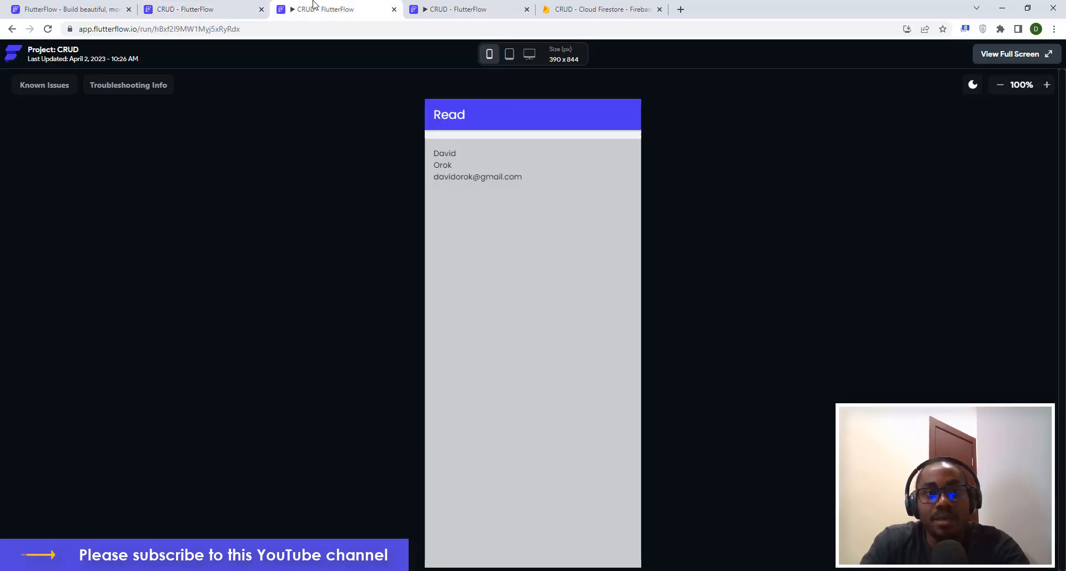
pyautogui.click(223, 5)
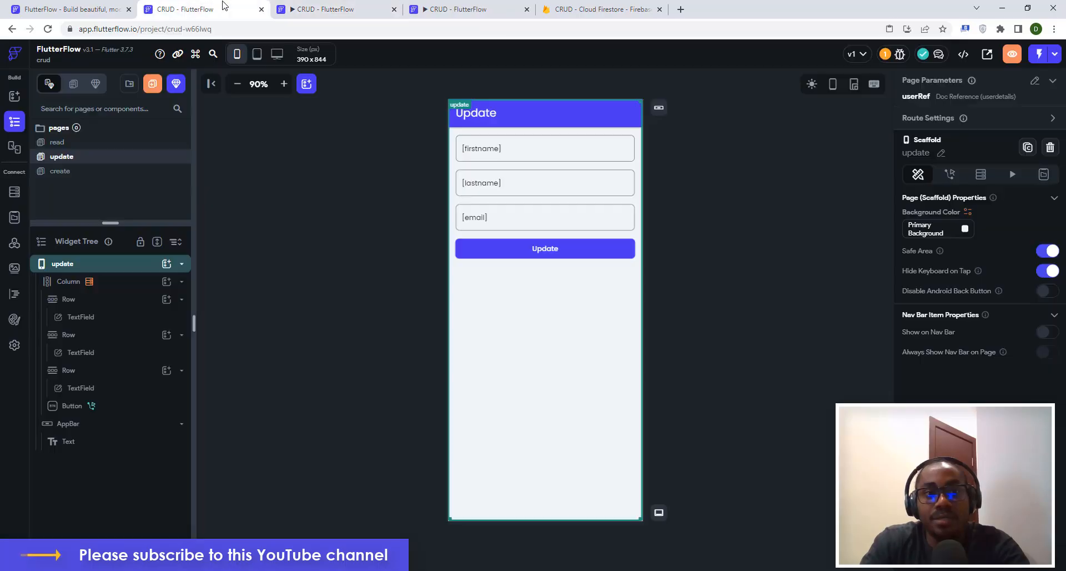
# Start a fresh run build of the app and close the Project Run Versions list.
pyautogui.click(1055, 55)
pyautogui.click(1032, 88)
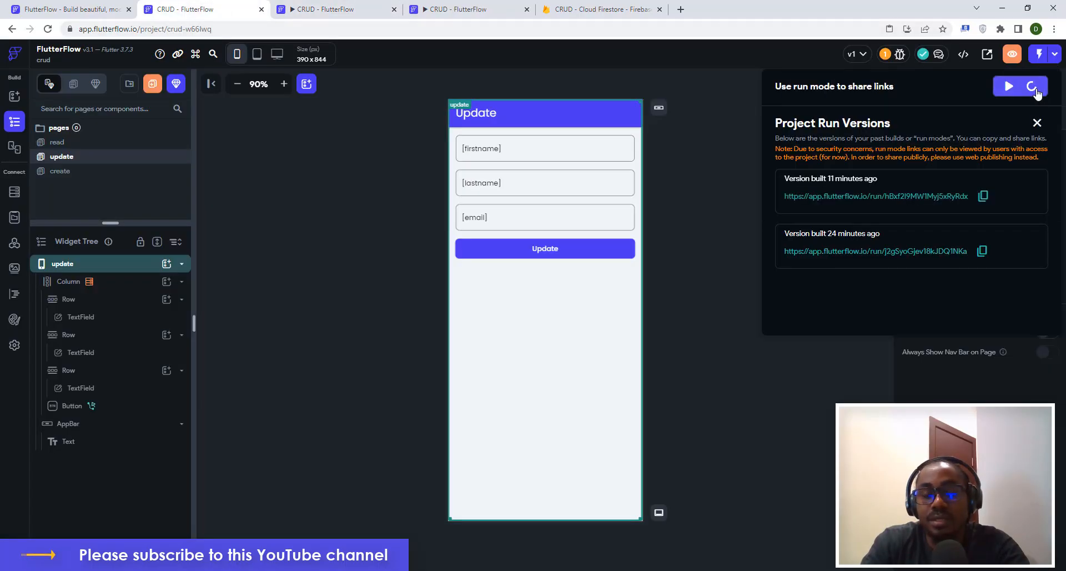
pyautogui.click(205, 5)
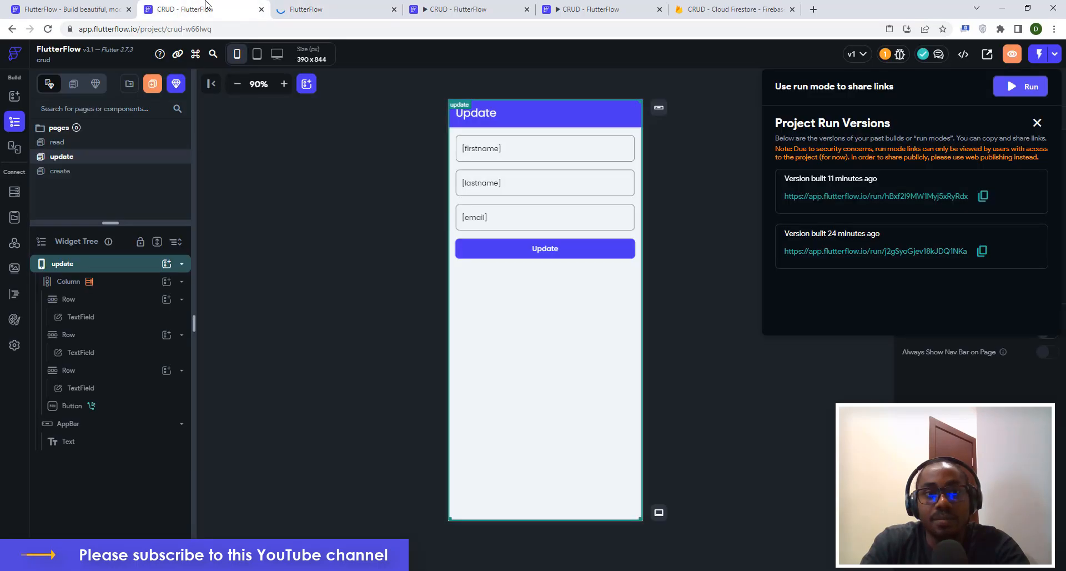
pyautogui.click(349, 8)
pyautogui.click(230, 5)
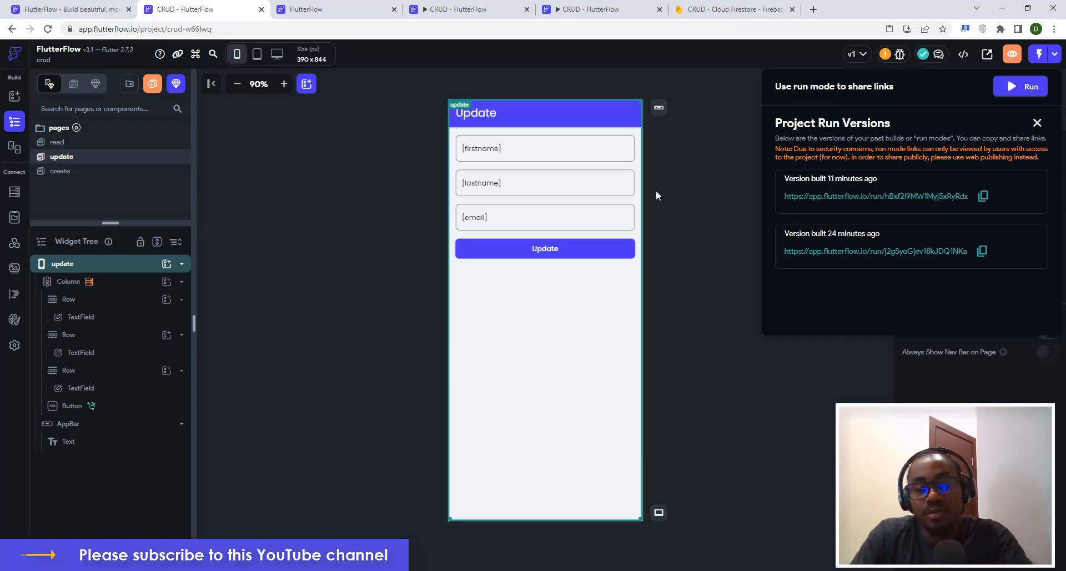
pyautogui.click(680, 179)
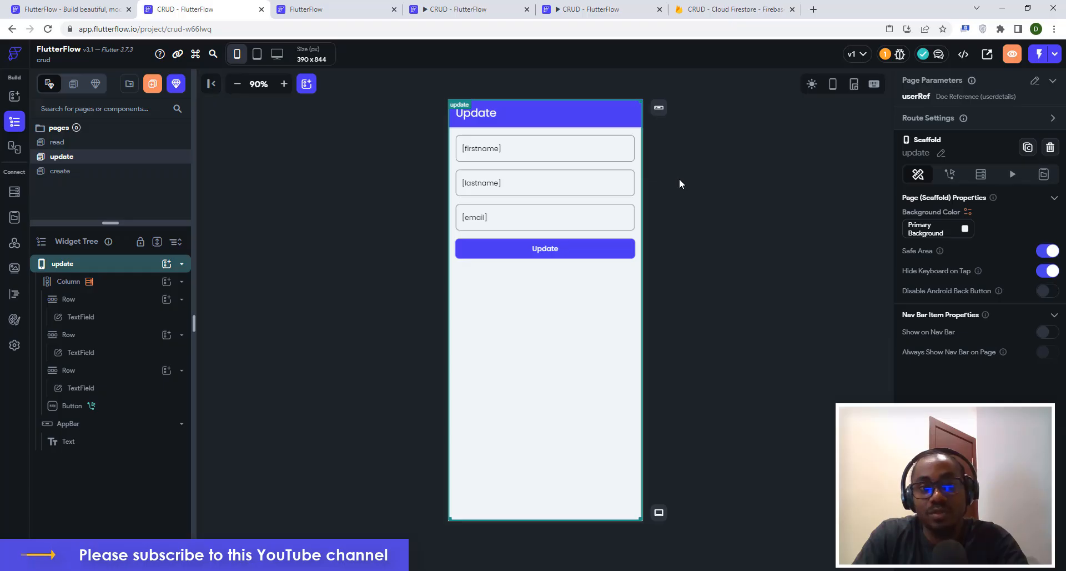
pyautogui.click(719, 176)
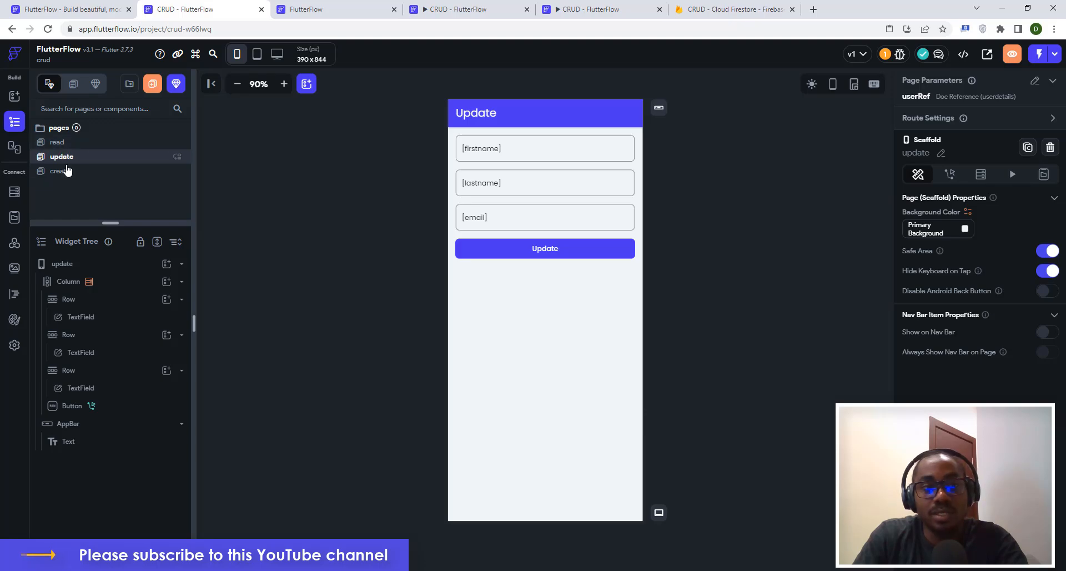
# On the read page, add a 360-wide, 1-high Container below each record's fields as a divider.
pyautogui.click(66, 143)
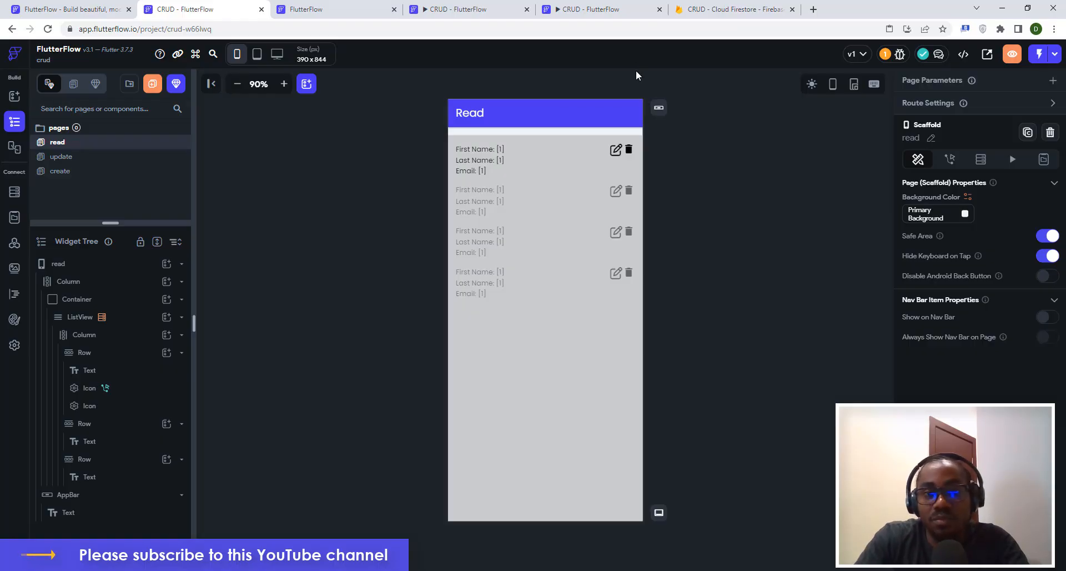
pyautogui.click(452, 177)
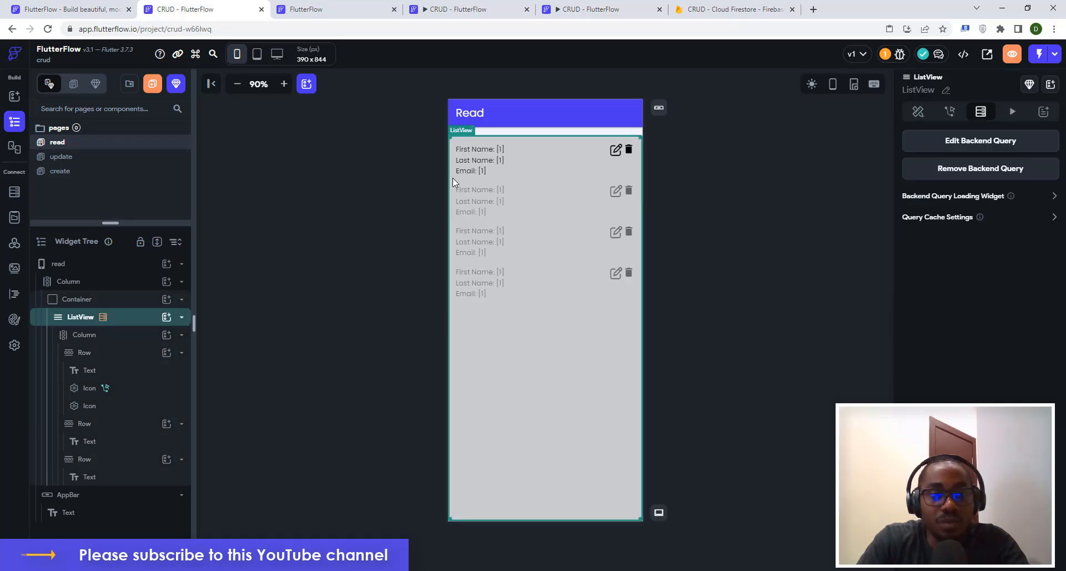
pyautogui.click(89, 337)
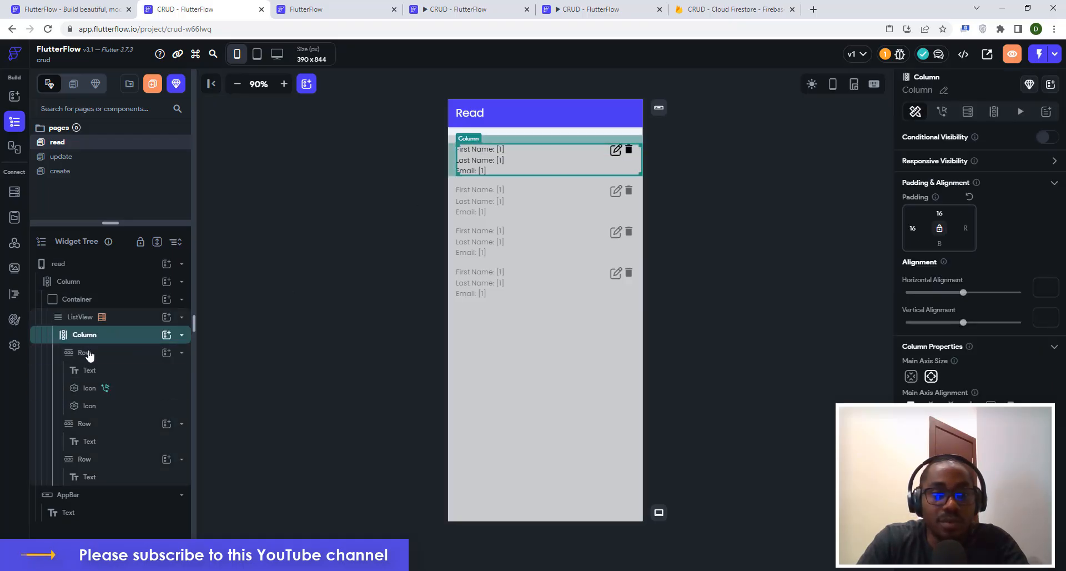
pyautogui.click(89, 354)
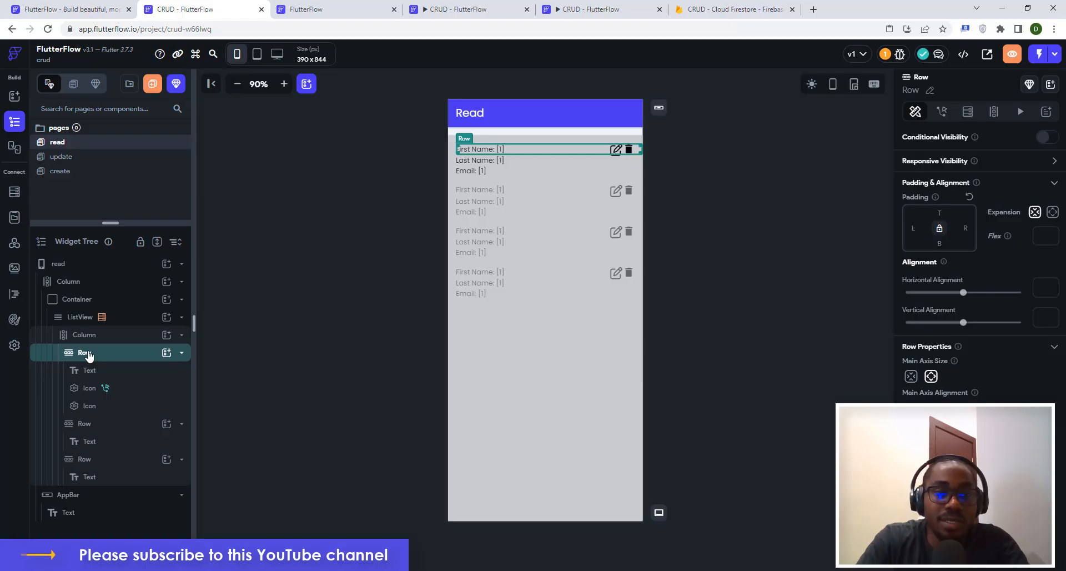
pyautogui.click(90, 338)
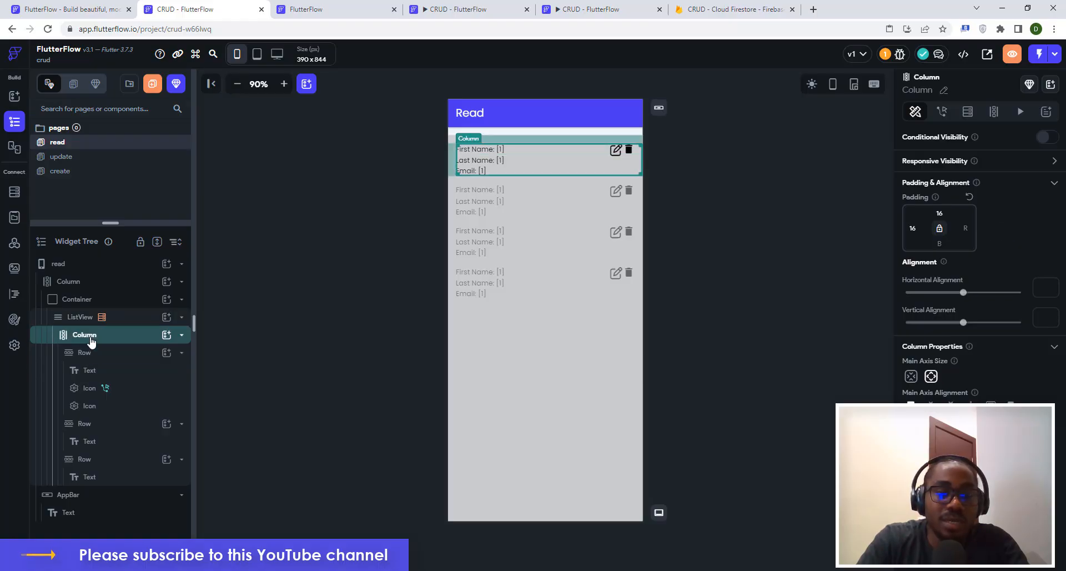
pyautogui.click(167, 335)
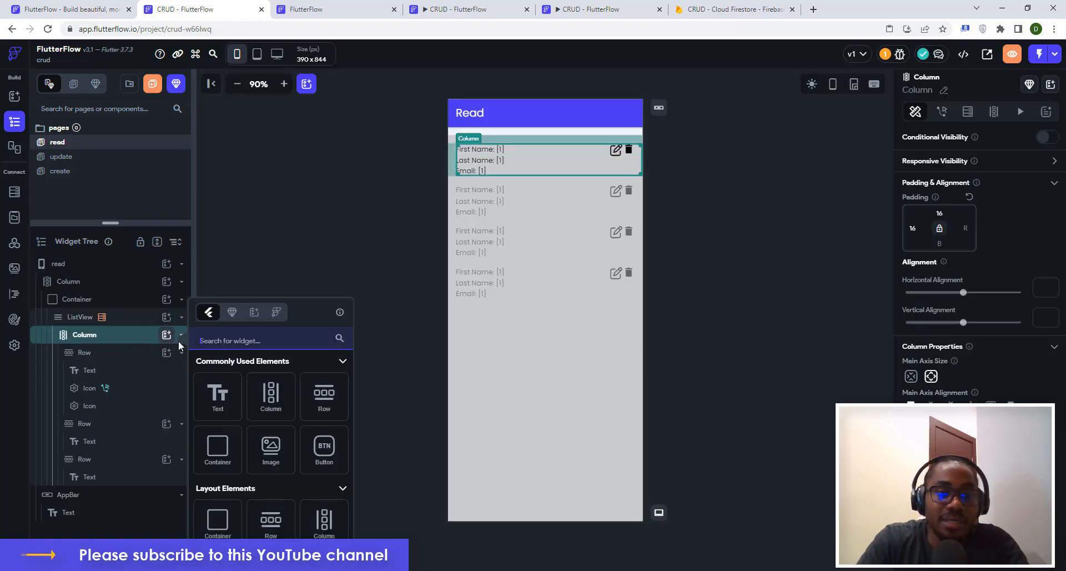
pyautogui.click(221, 446)
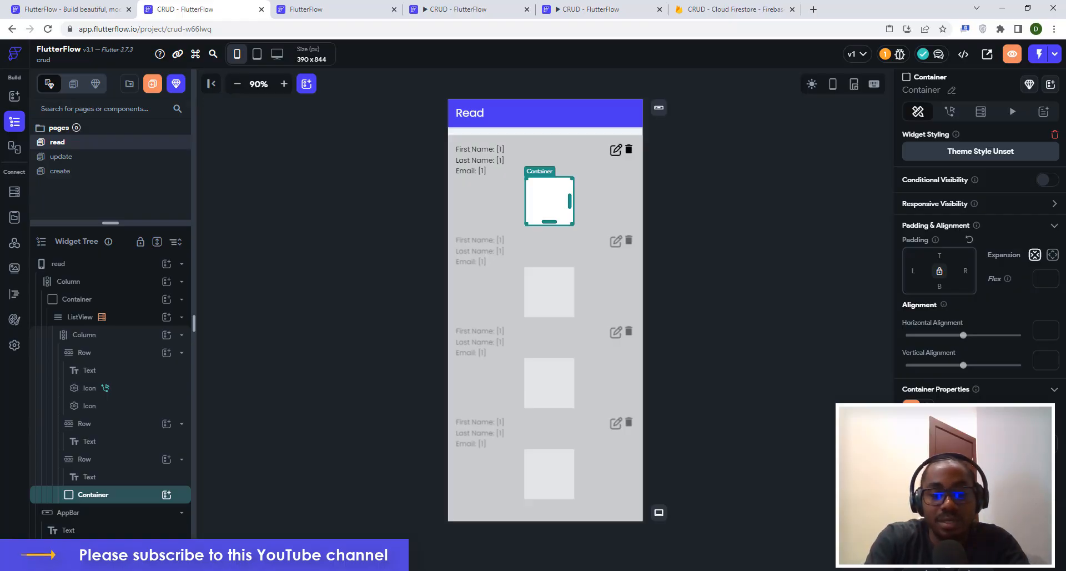
pyautogui.write('360')
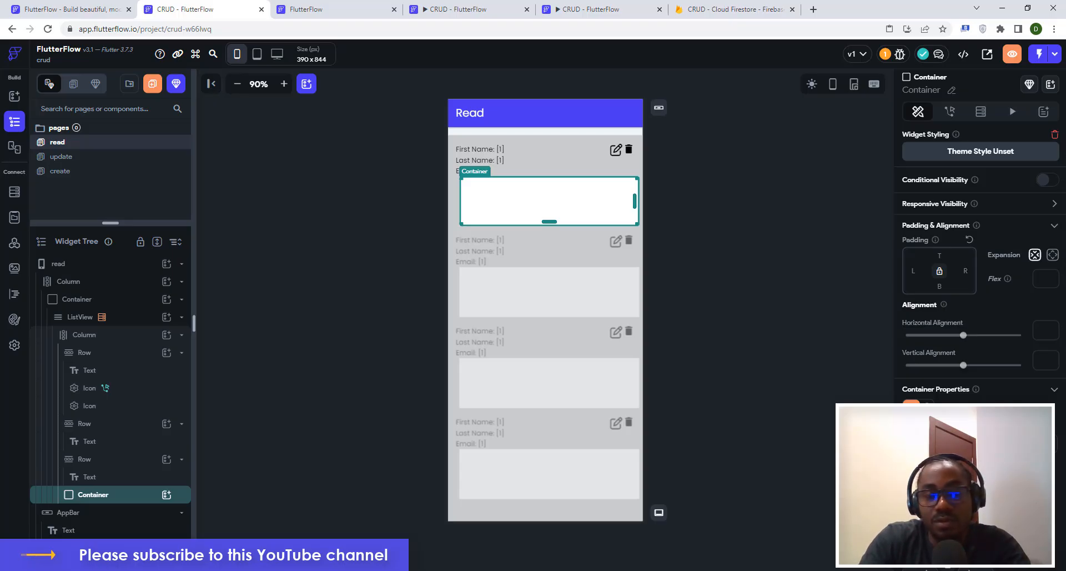
pyautogui.write('1')
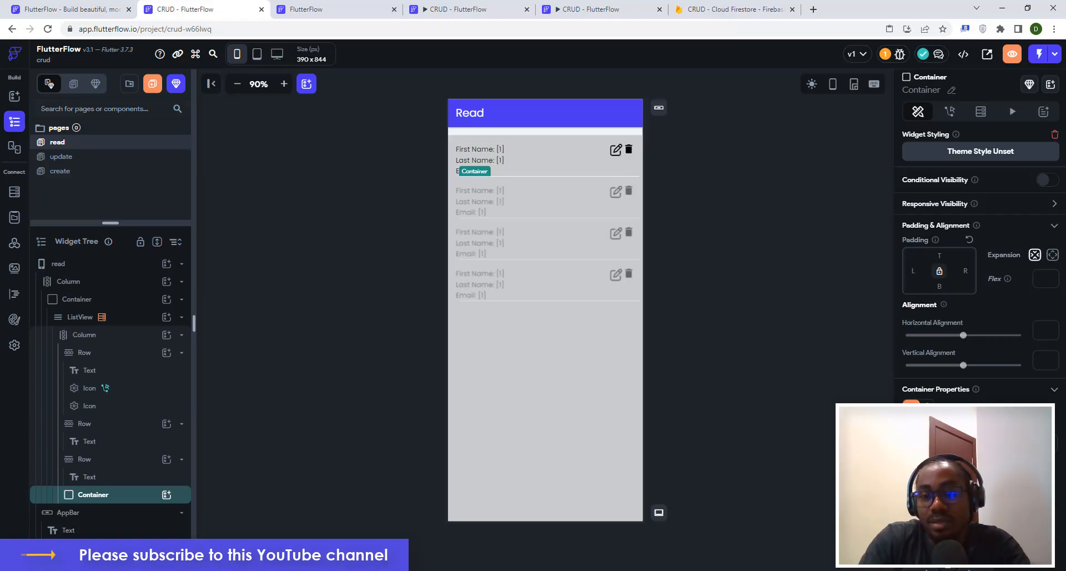
# Fill the divider Container with a dark translucent grey.
pyautogui.click(916, 481)
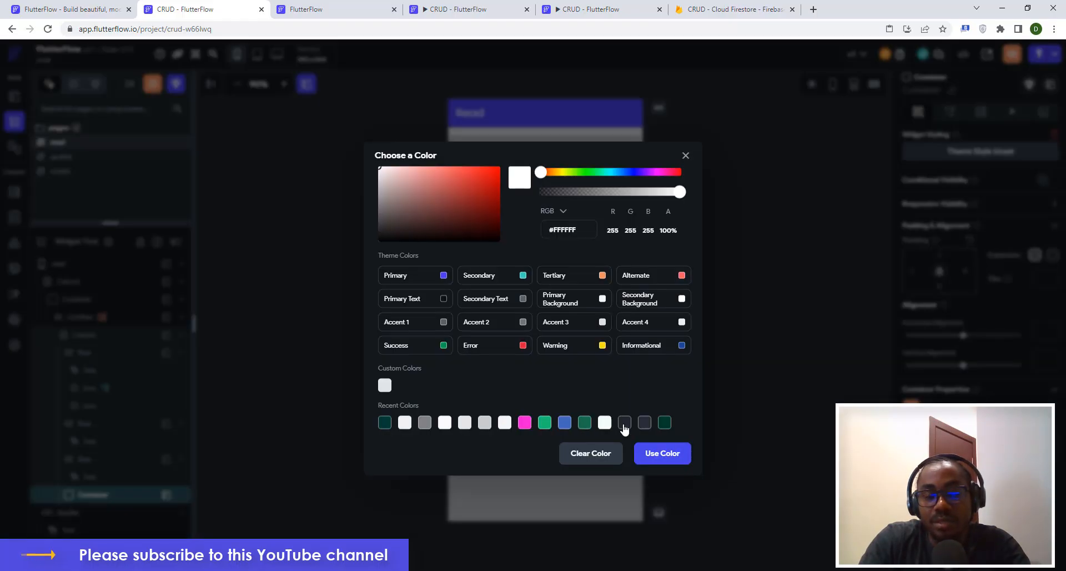
pyautogui.click(623, 424)
pyautogui.click(654, 455)
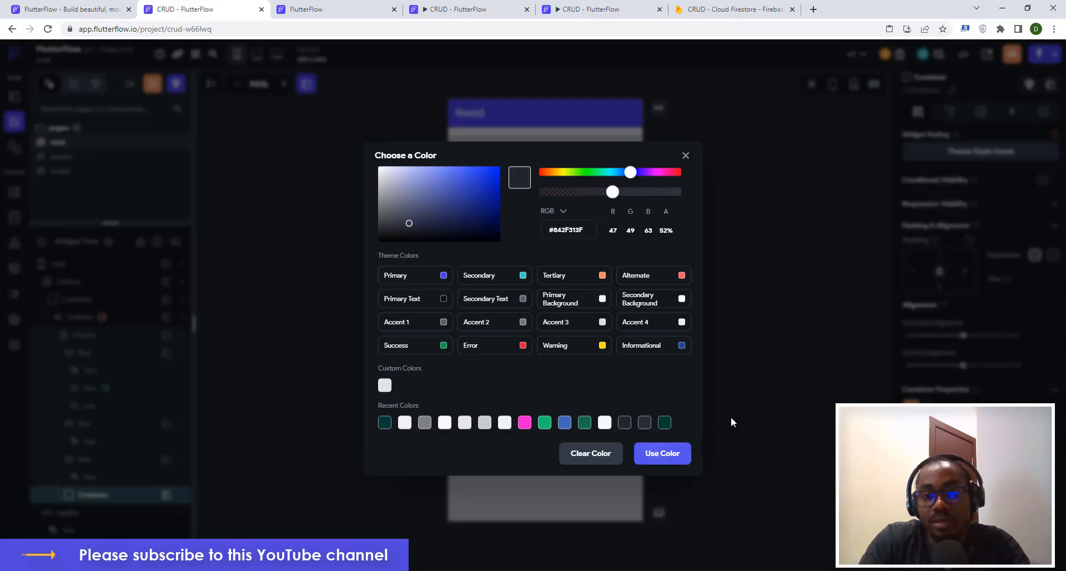
pyautogui.click(761, 333)
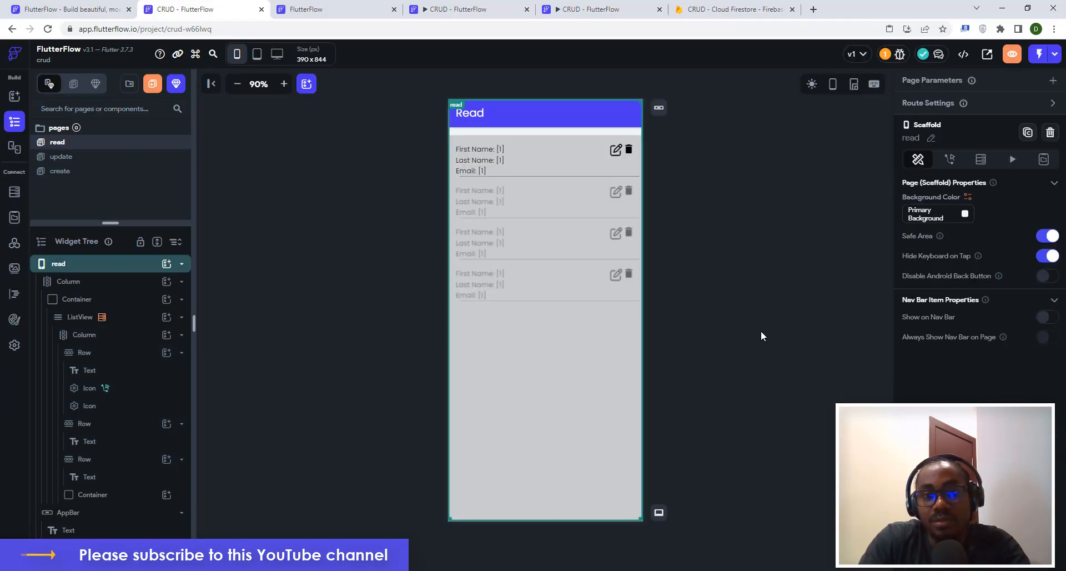
pyautogui.click(584, 175)
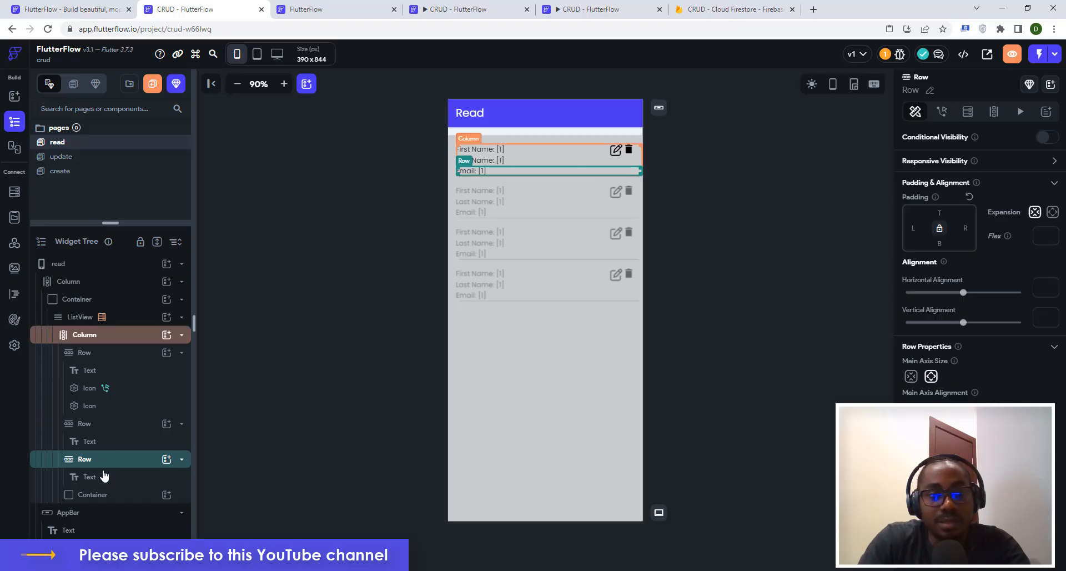
pyautogui.click(98, 494)
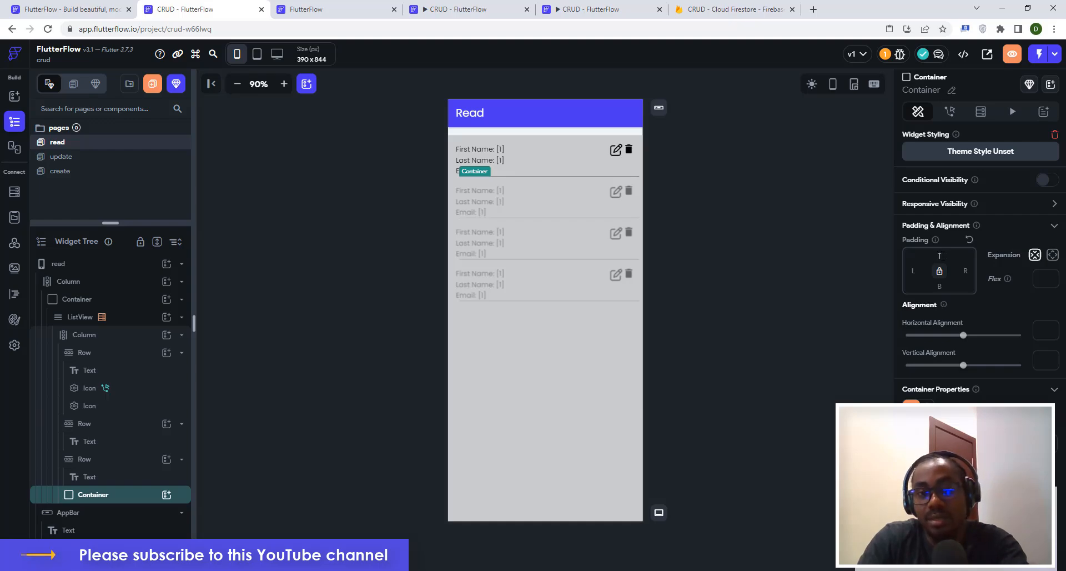
pyautogui.click(794, 201)
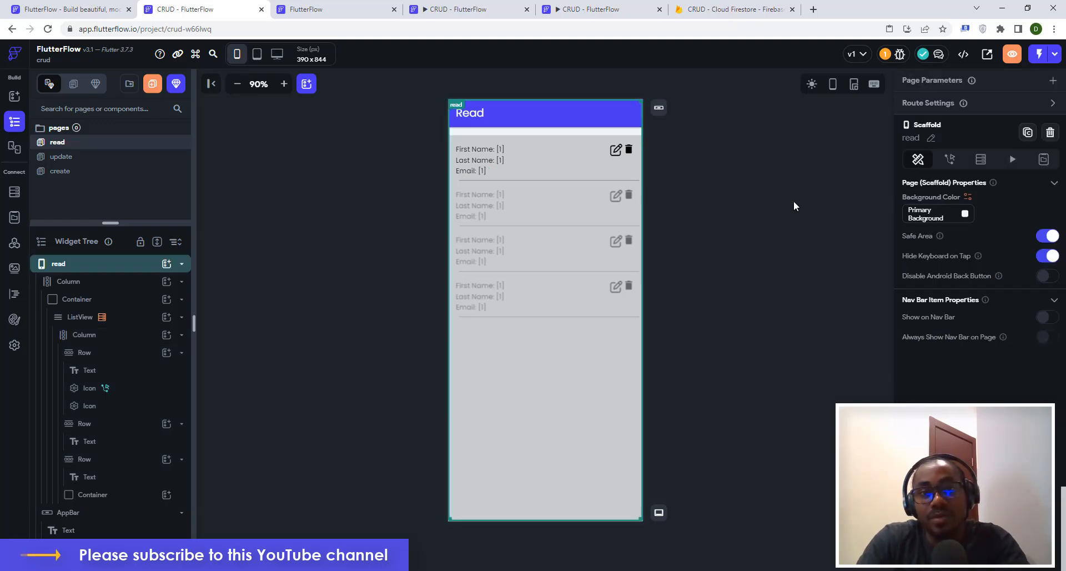
# Remove the grey fill from the Container wrapping the records list.
pyautogui.click(549, 382)
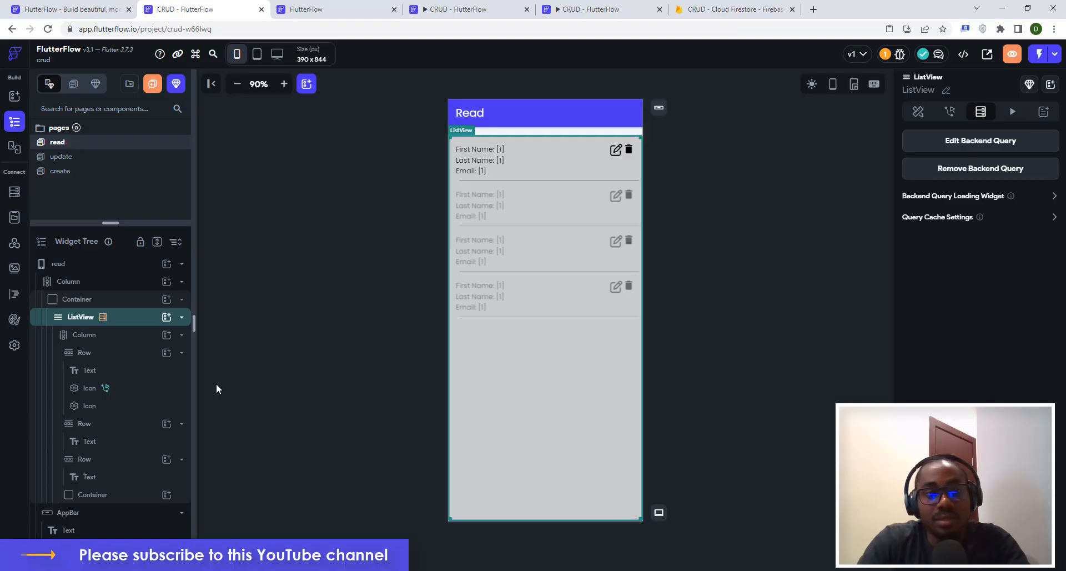
pyautogui.click(92, 302)
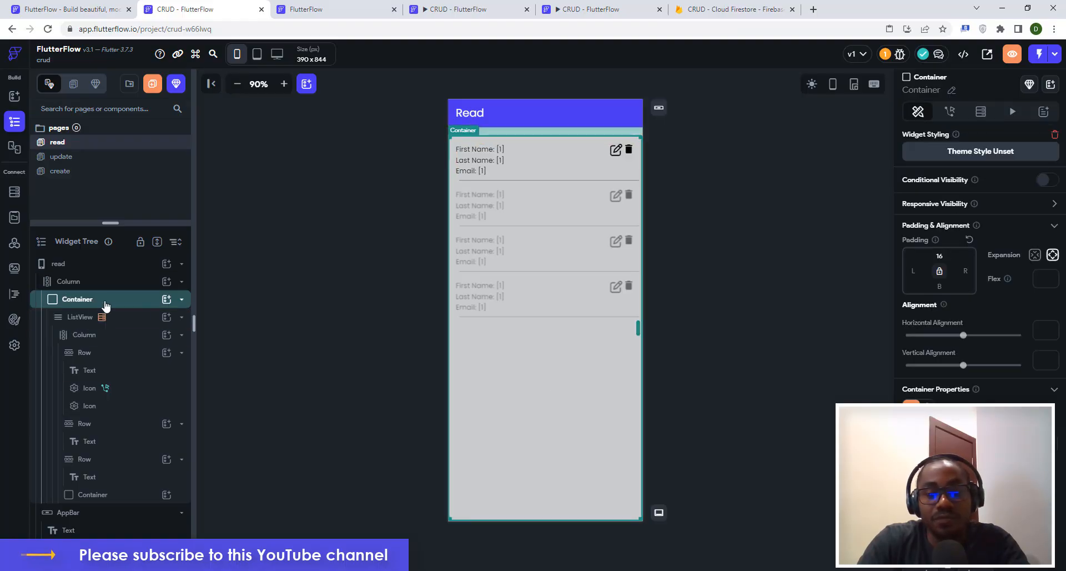
pyautogui.click(914, 445)
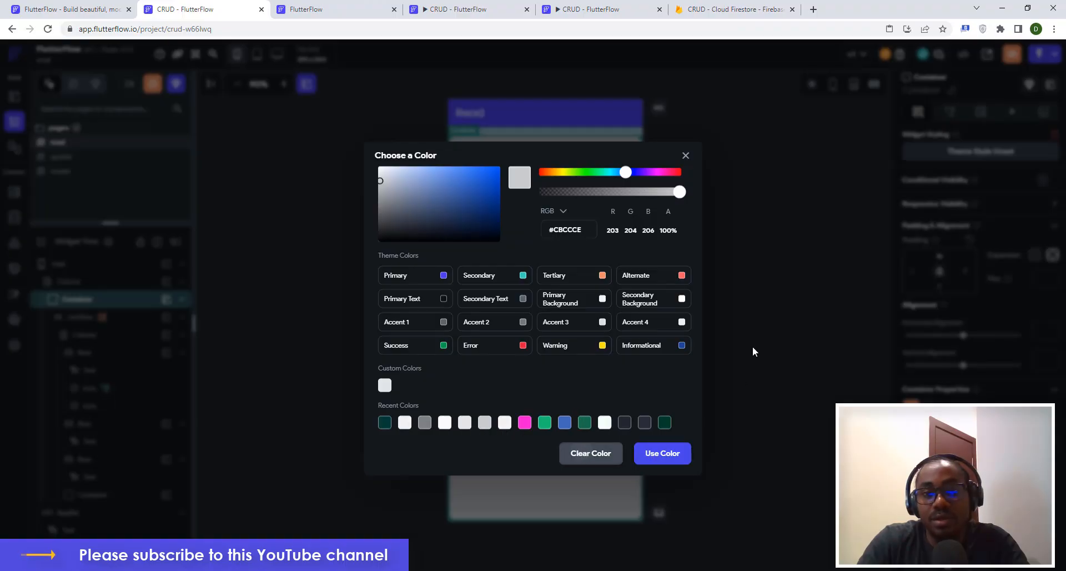
pyautogui.click(774, 282)
pyautogui.click(774, 271)
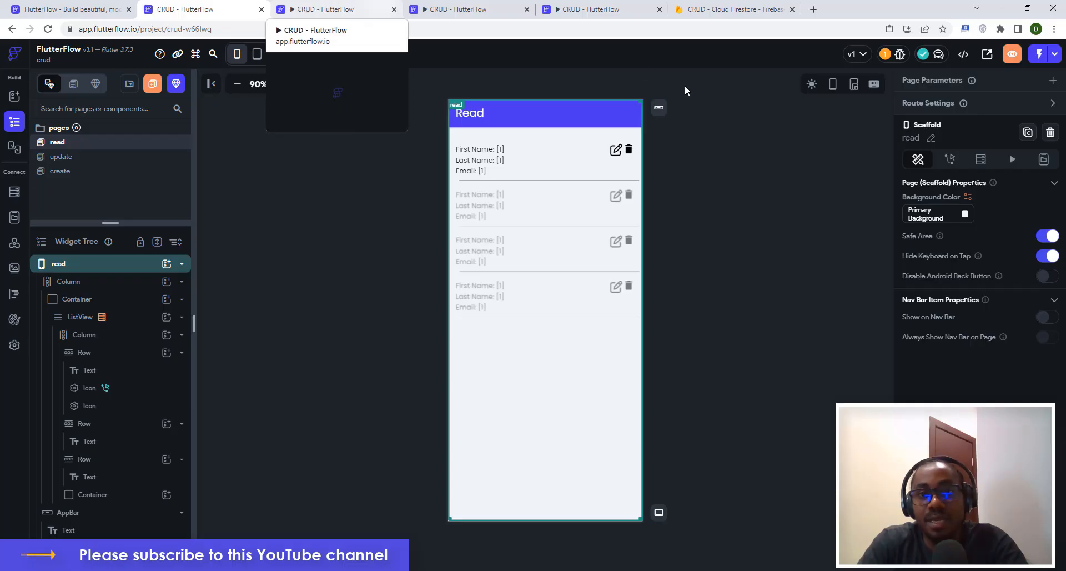
# Launch the app in Test Mode and switch to its tab.
pyautogui.click(1055, 53)
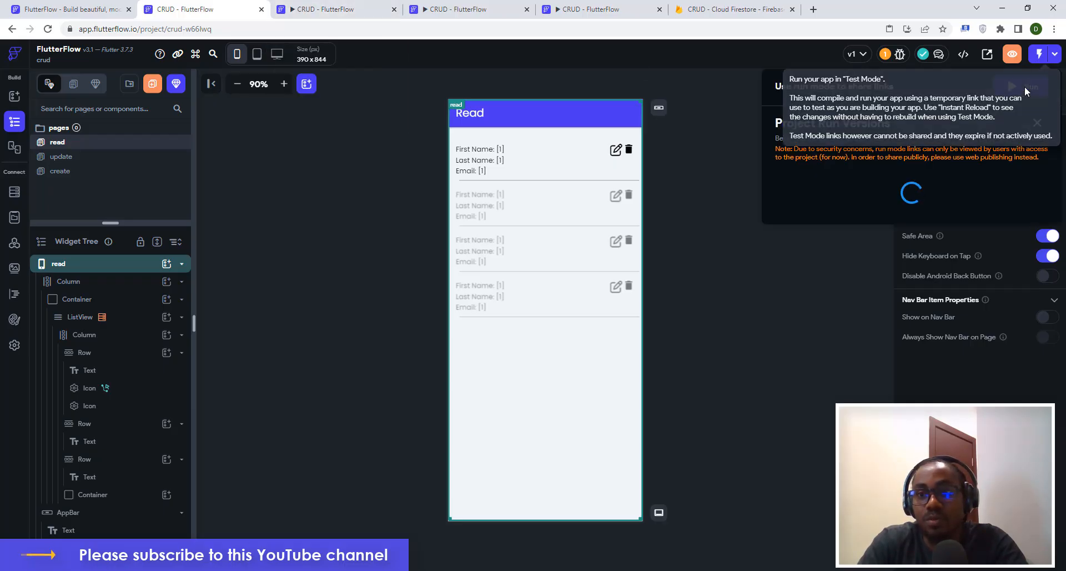
pyautogui.click(1021, 86)
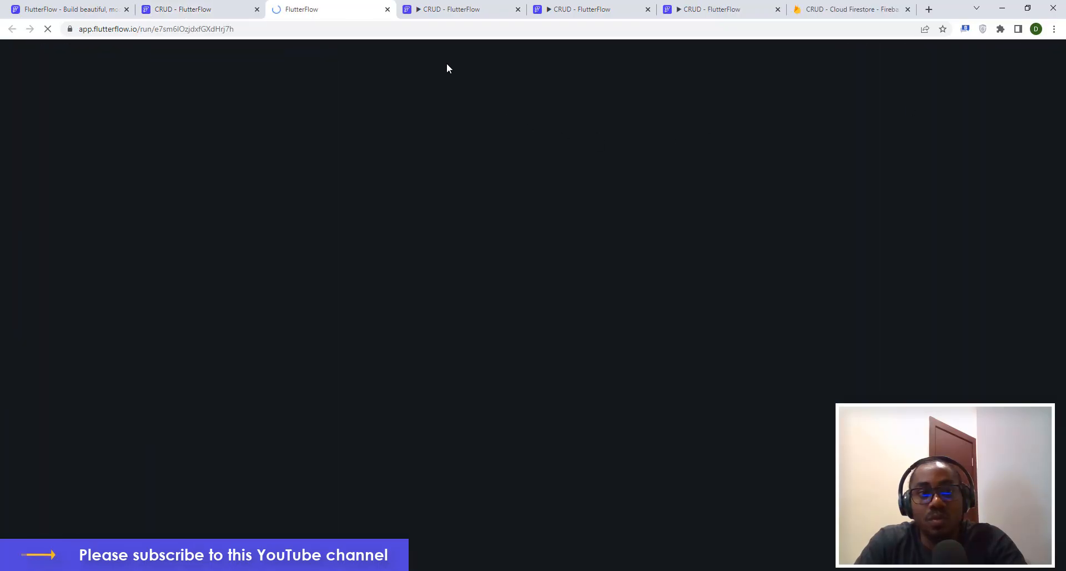
pyautogui.click(461, 9)
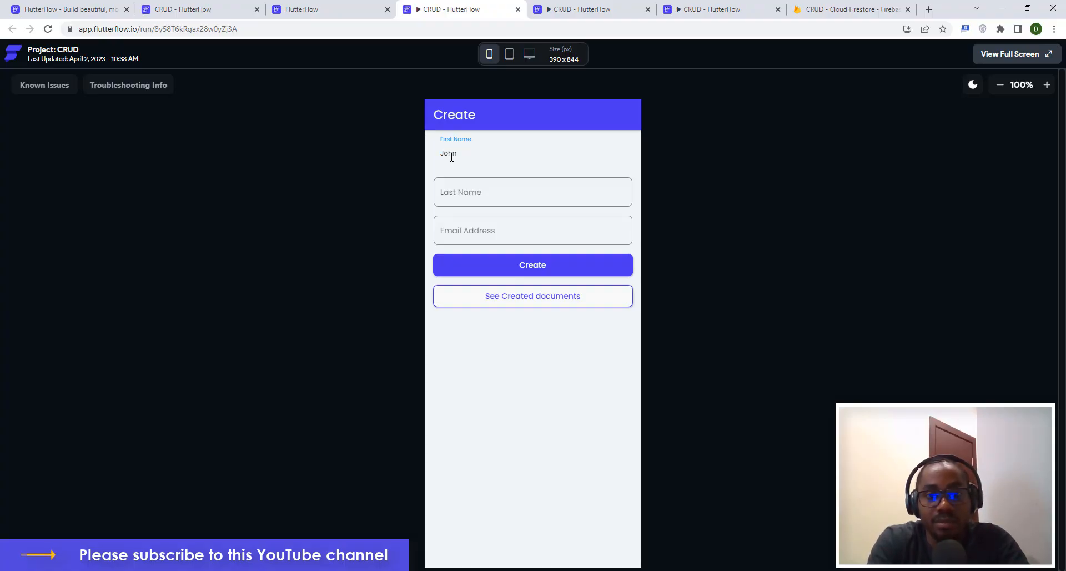
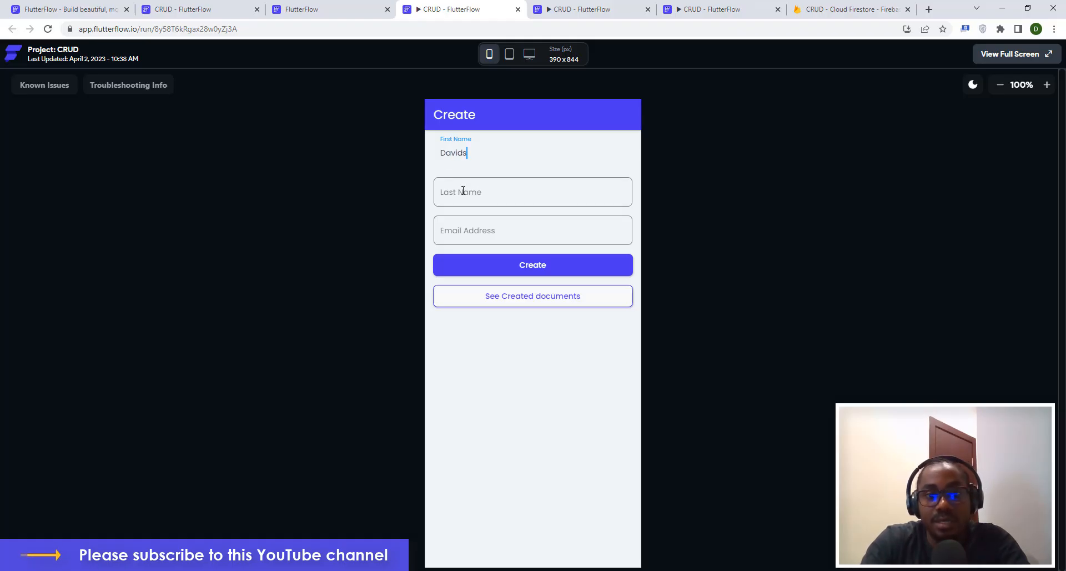
# Create a record with a first name, last name and e-mail, then view created documents.
pyautogui.click(463, 190)
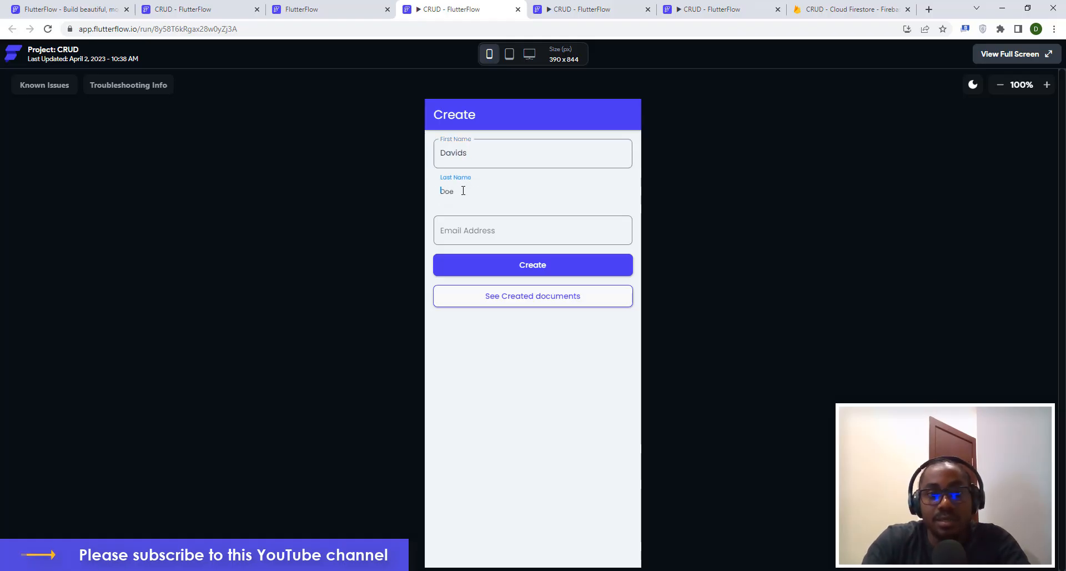
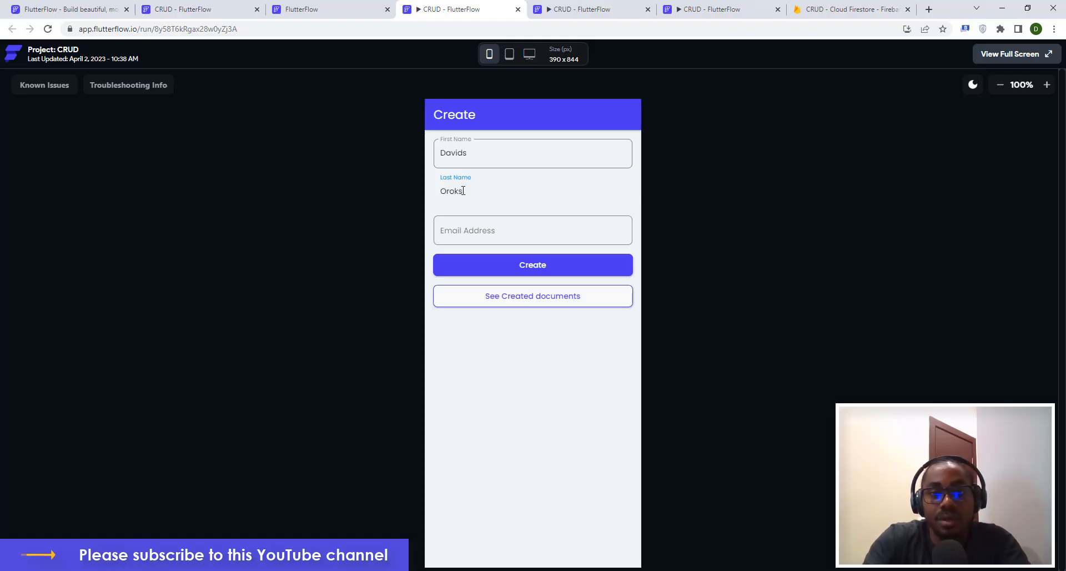
pyautogui.click(500, 231)
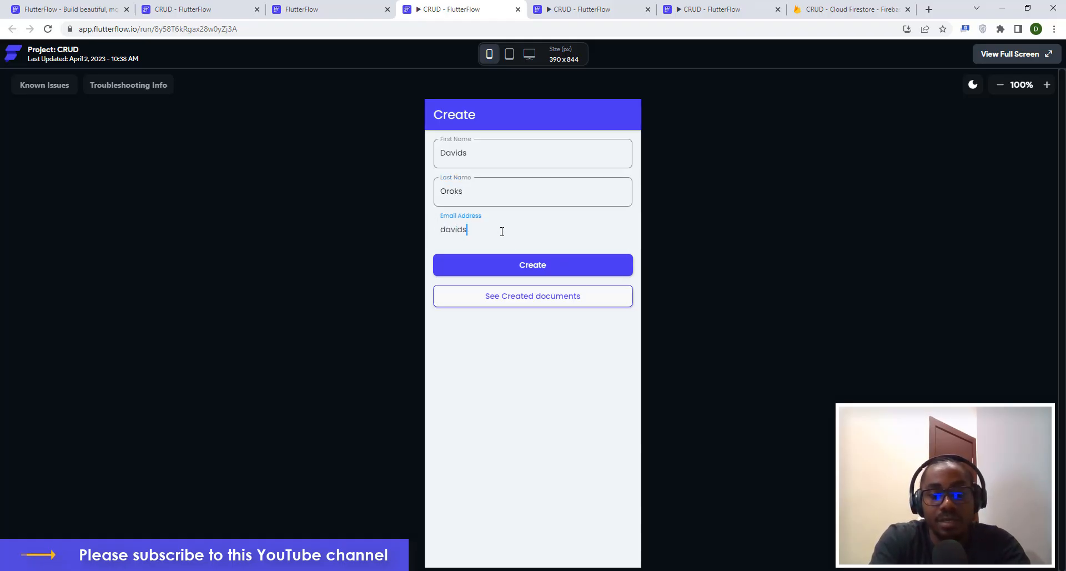
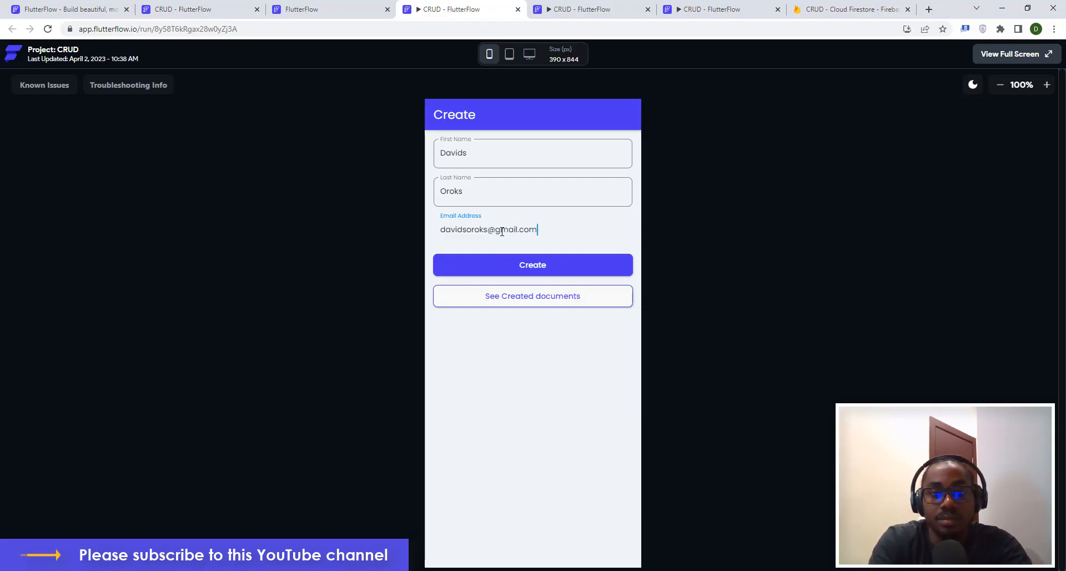
pyautogui.click(527, 271)
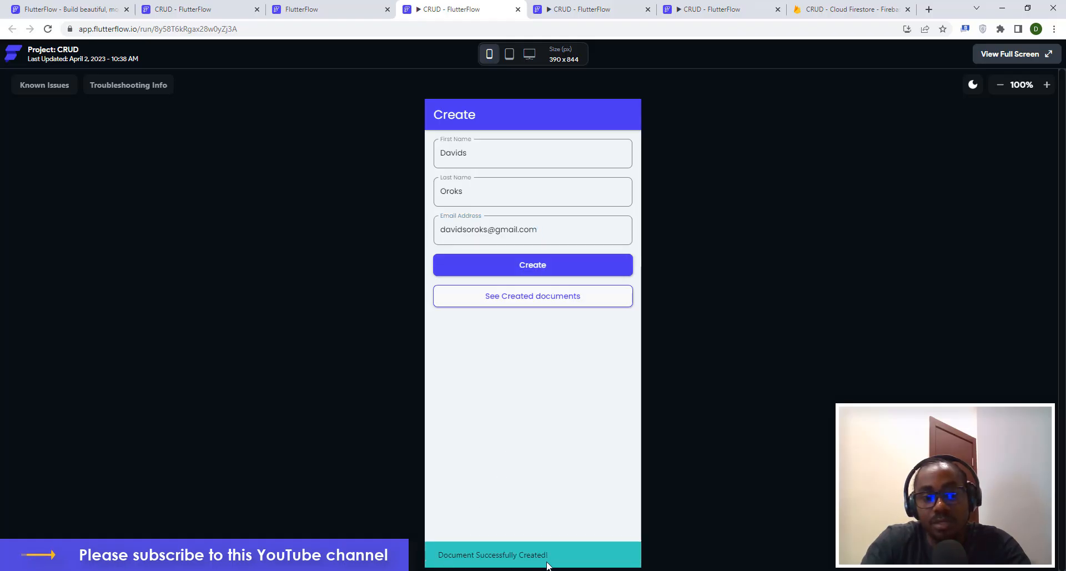
pyautogui.click(518, 301)
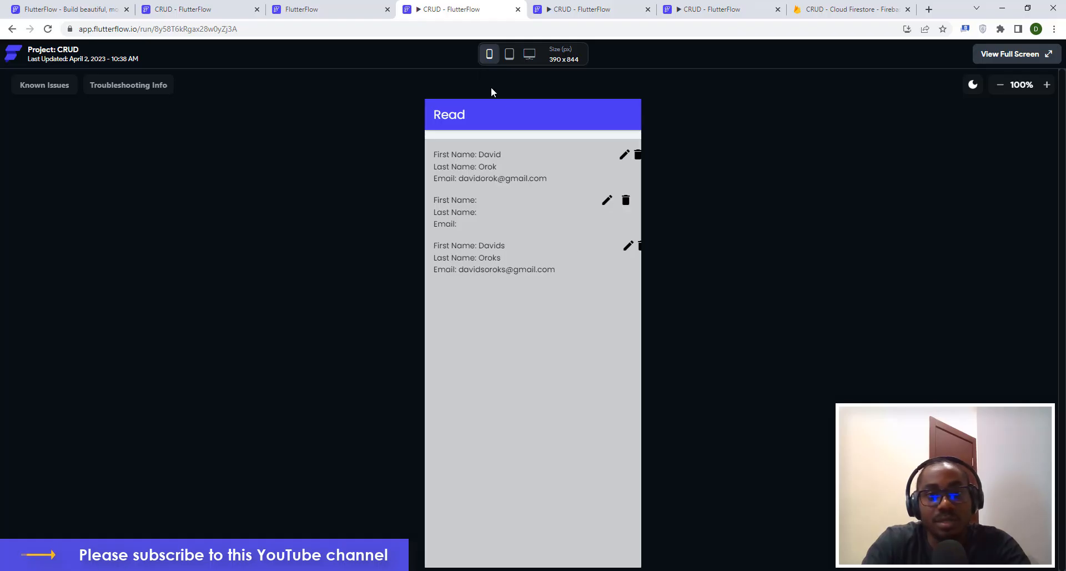
# Open the first record and enter a new first name, last name and e-mail.
pyautogui.click(624, 158)
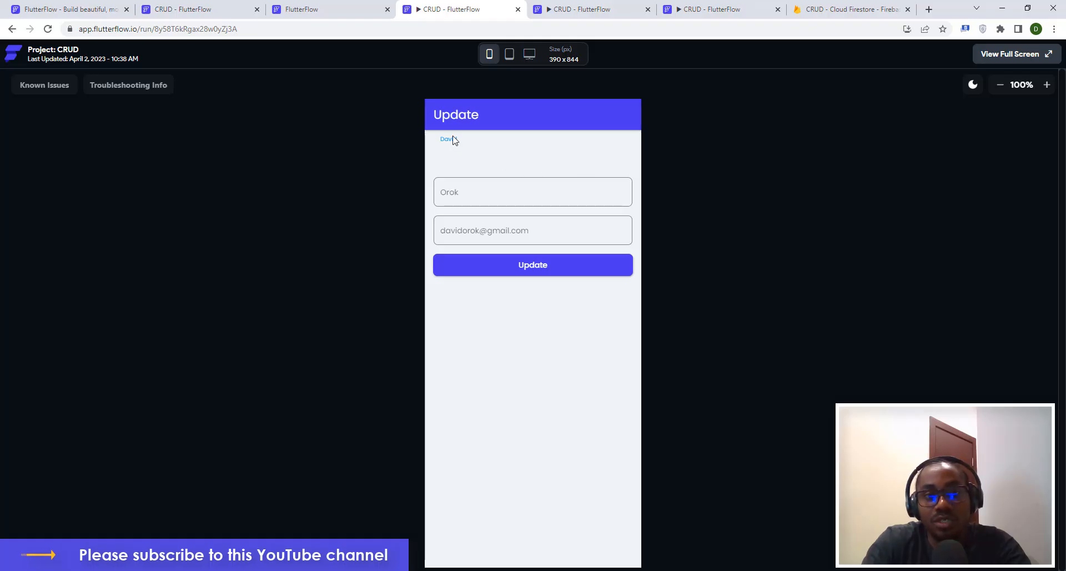
pyautogui.click(12, 29)
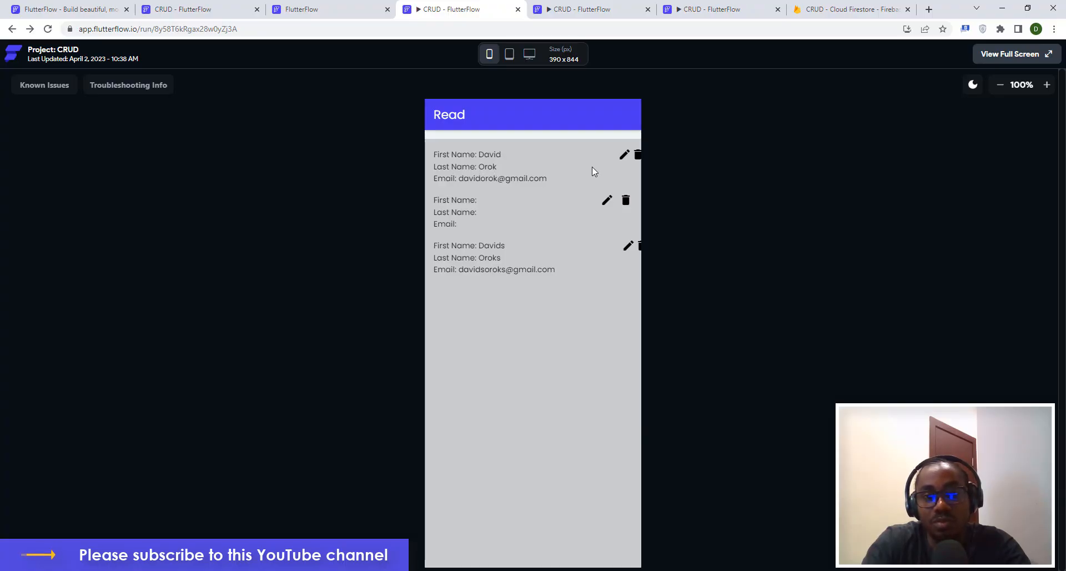
pyautogui.click(622, 156)
pyautogui.click(507, 162)
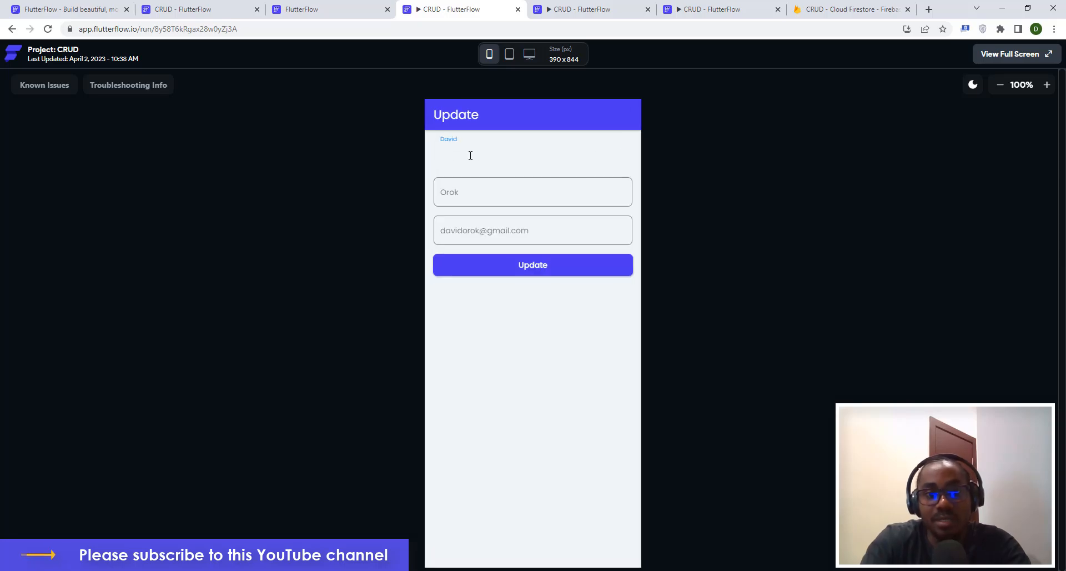
pyautogui.write('John')
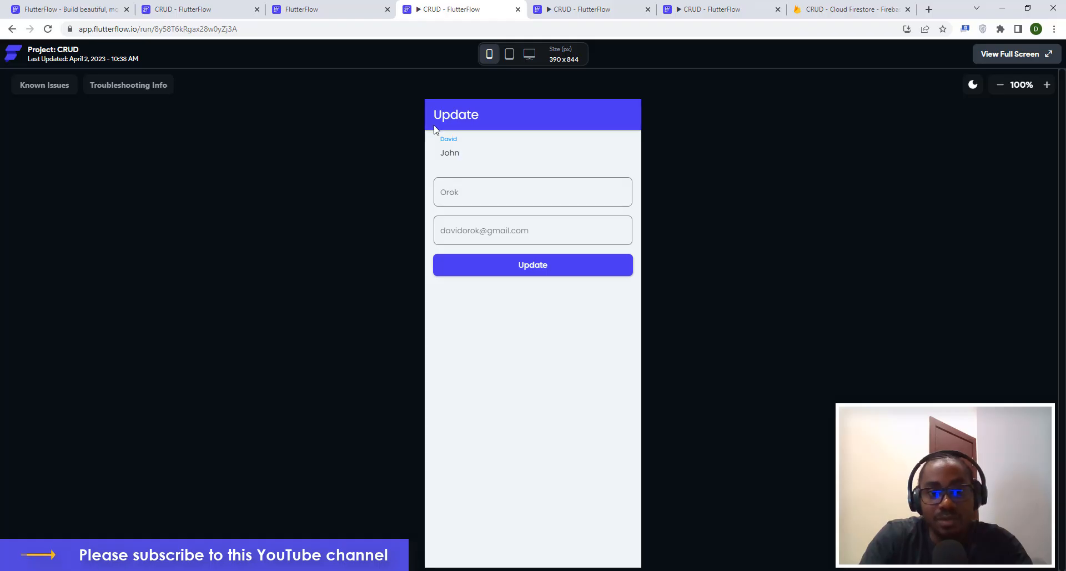
pyautogui.click(445, 192)
pyautogui.write('Doe')
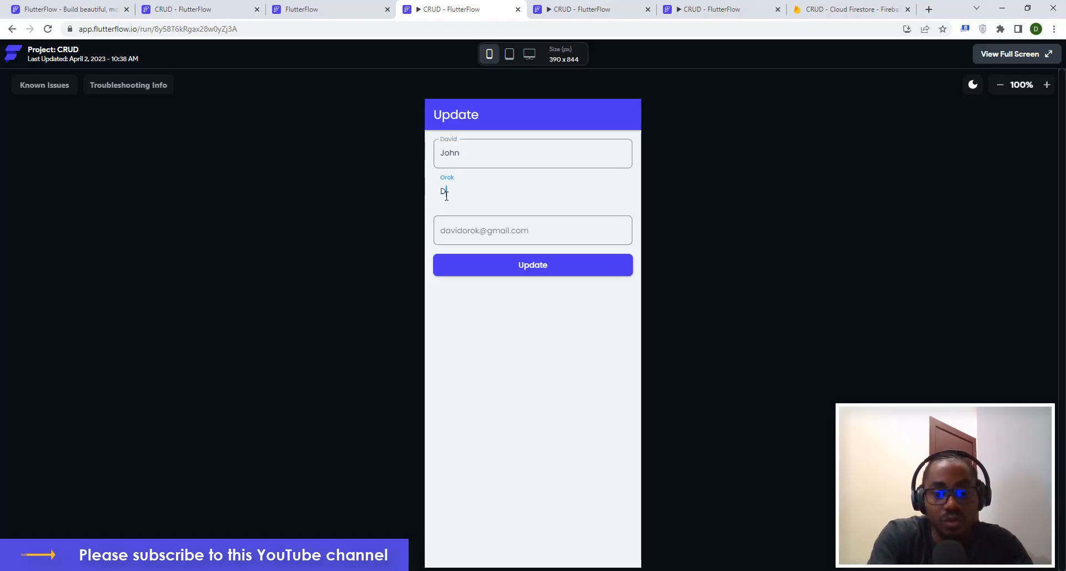
pyautogui.click(461, 229)
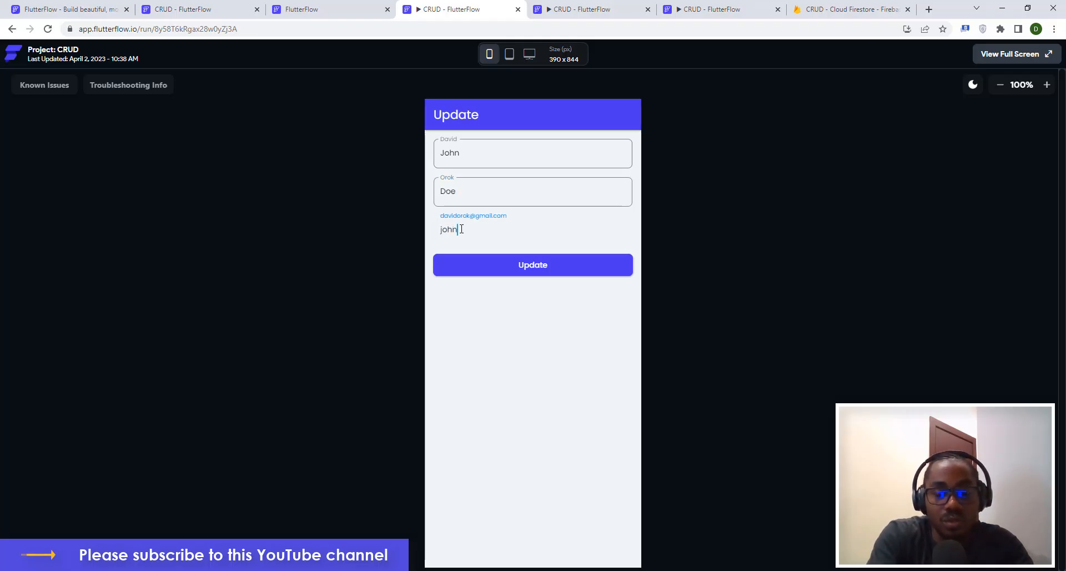
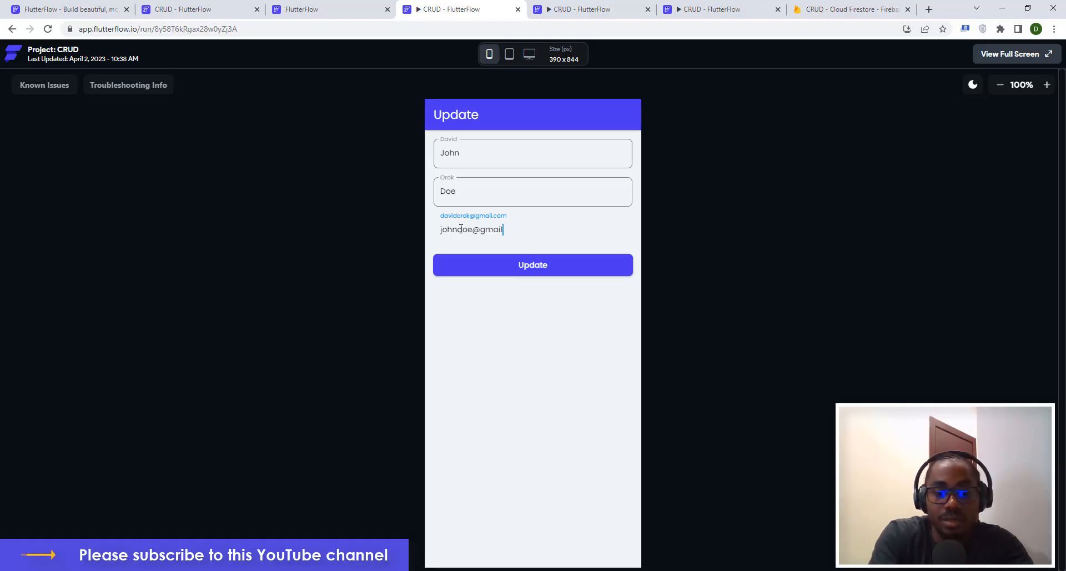
# Save the updated details, check the Read list, and close the preview tab.
pyautogui.click(551, 268)
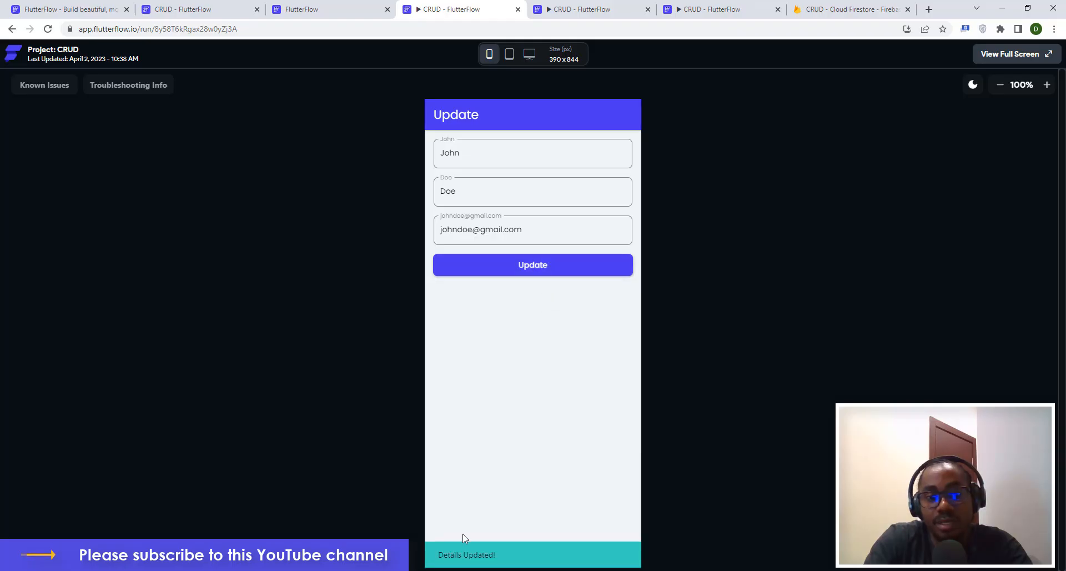
pyautogui.click(12, 29)
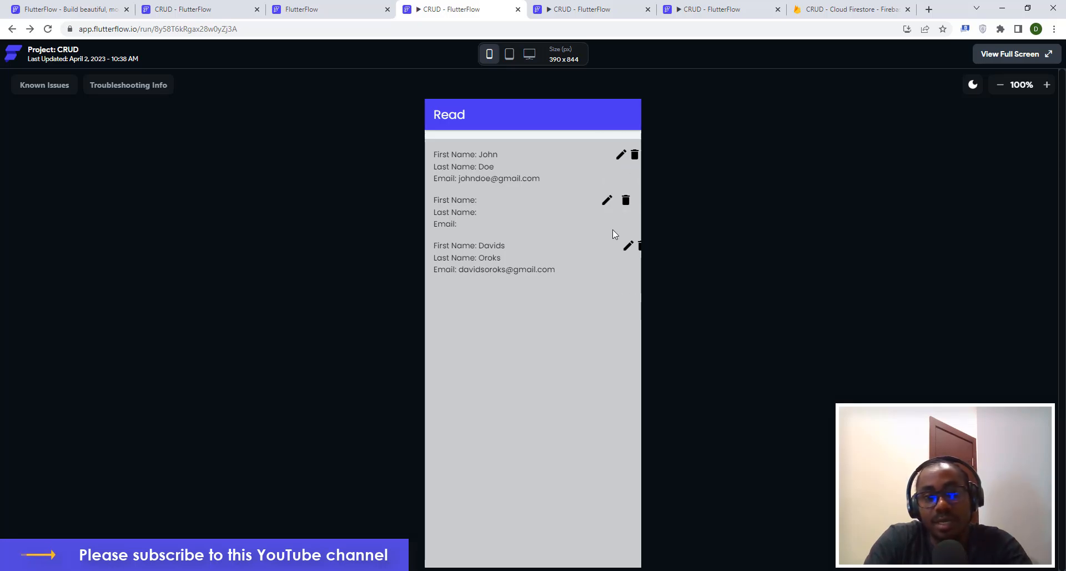
pyautogui.click(517, 9)
# Close the leftover preview tab and dismiss the run versions list in the editor.
pyautogui.click(388, 9)
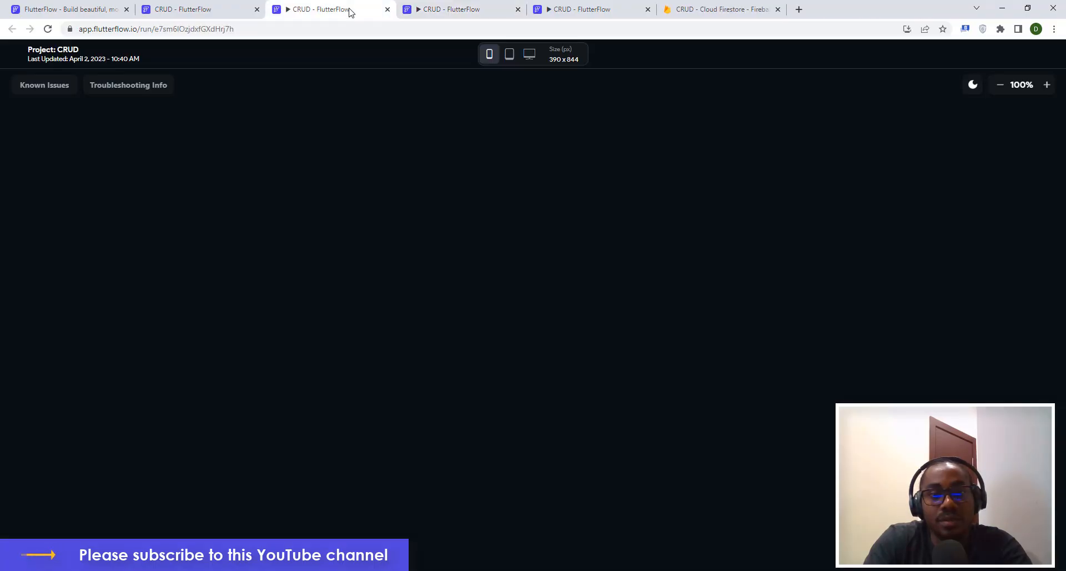
pyautogui.click(215, 9)
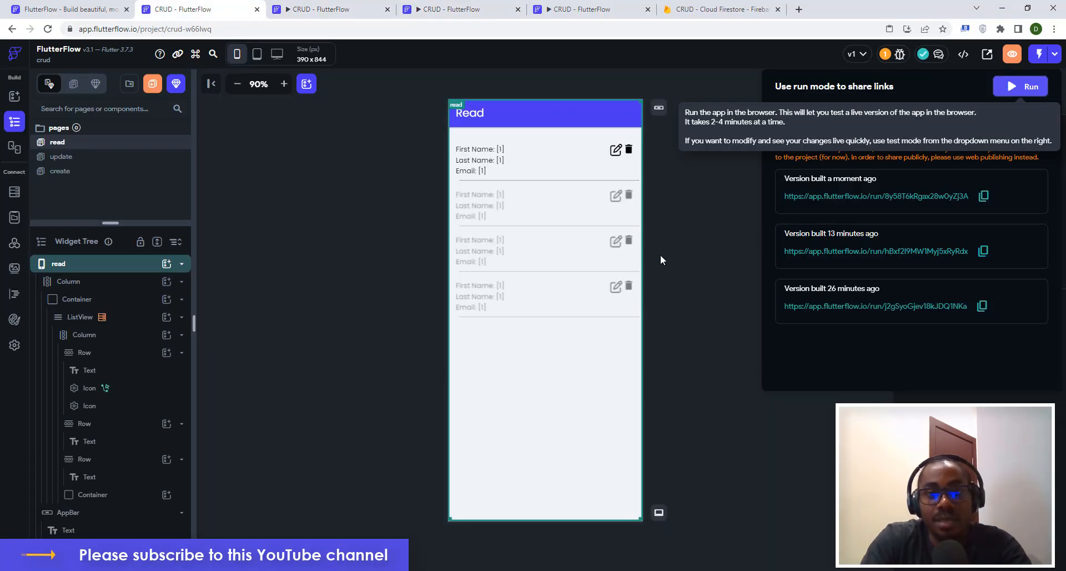
pyautogui.click(696, 201)
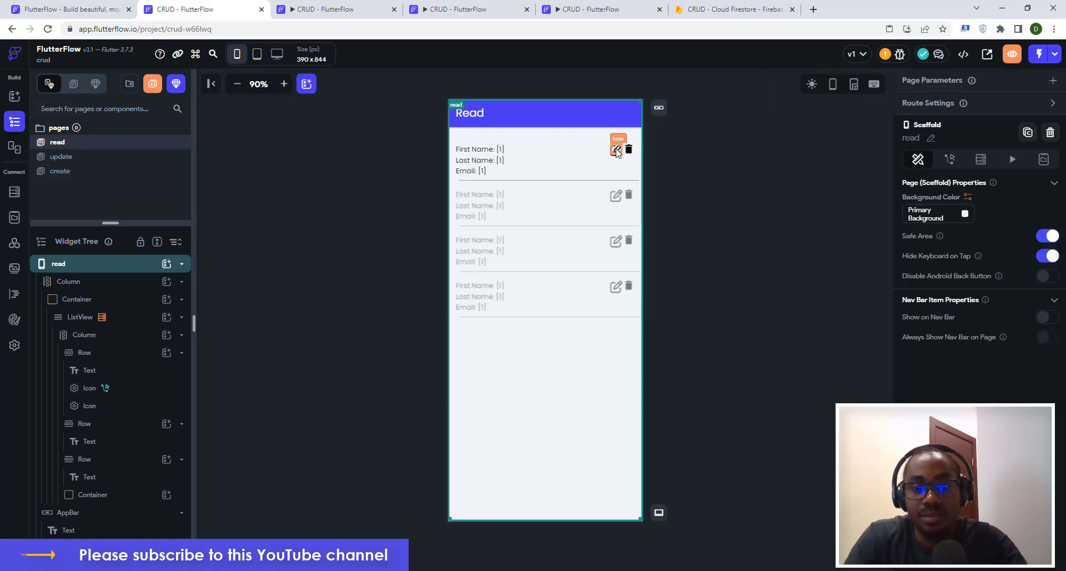
# Duplicate the First Name row, keeping only icons in the original and only text in the copy.
pyautogui.click(580, 154)
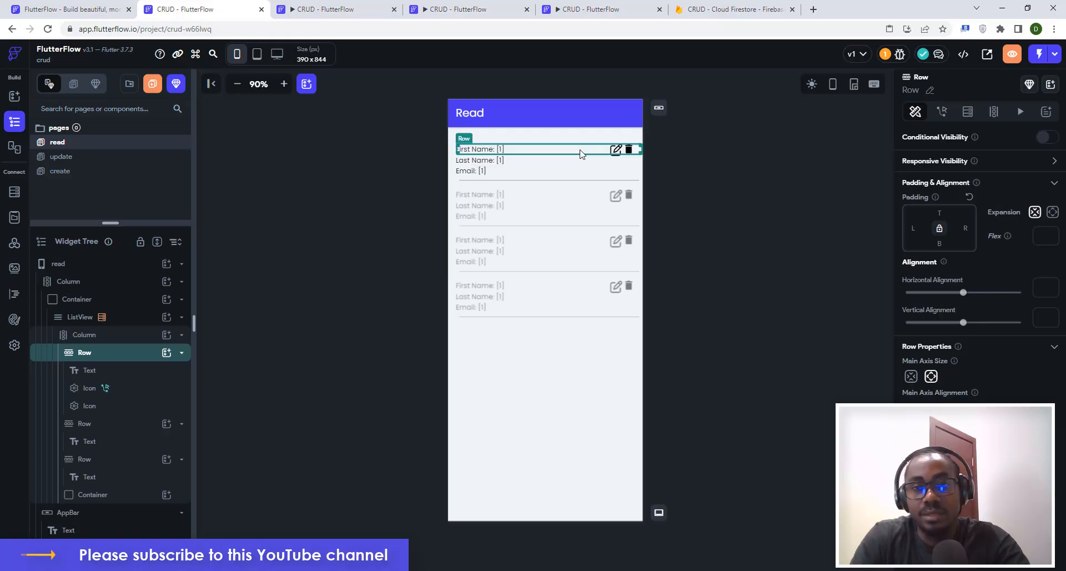
pyautogui.hotkey('ctrl', 'd')
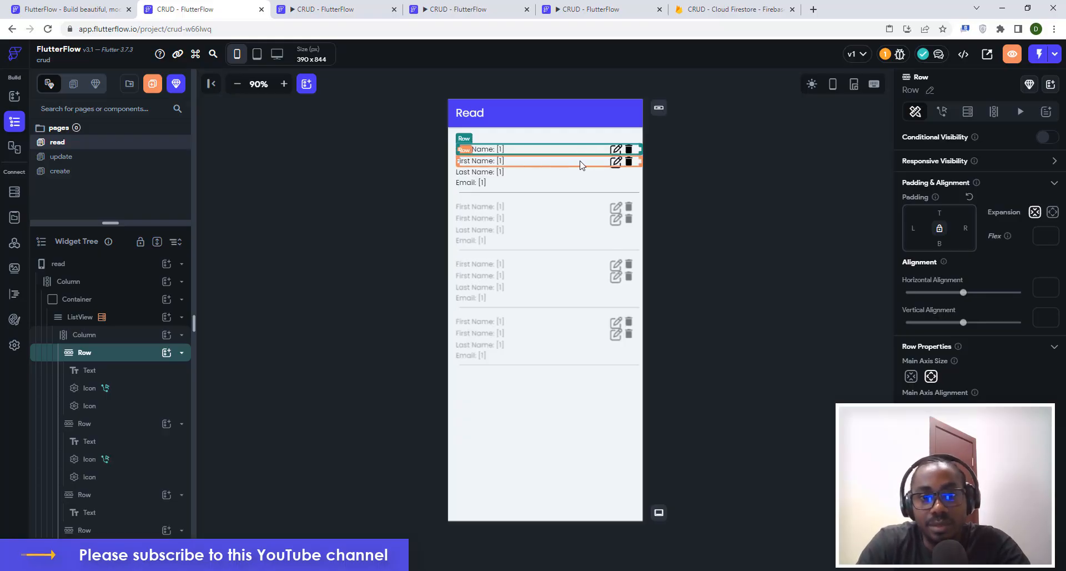
pyautogui.click(617, 165)
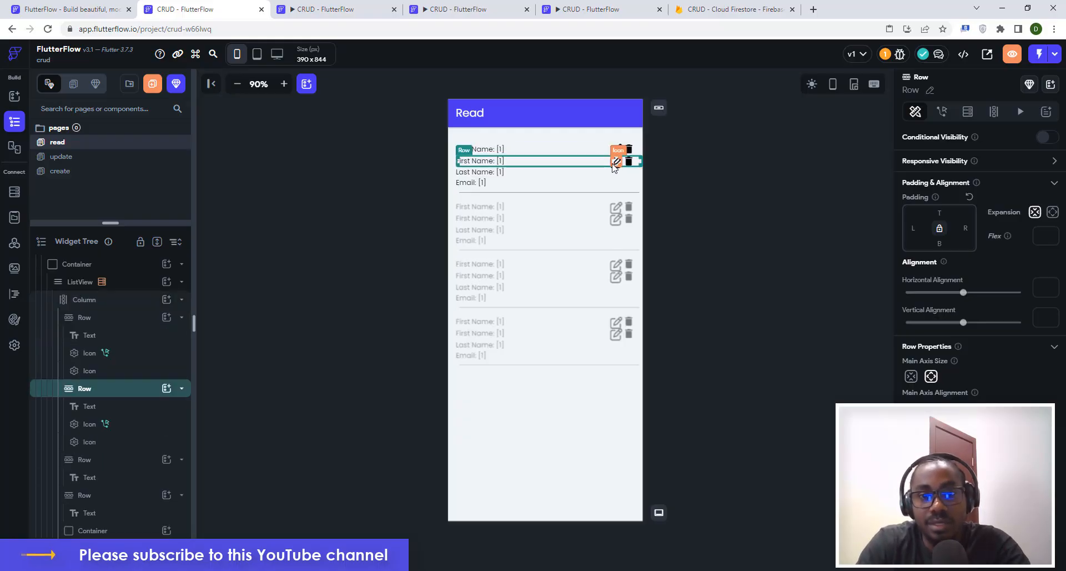
pyautogui.click(615, 163)
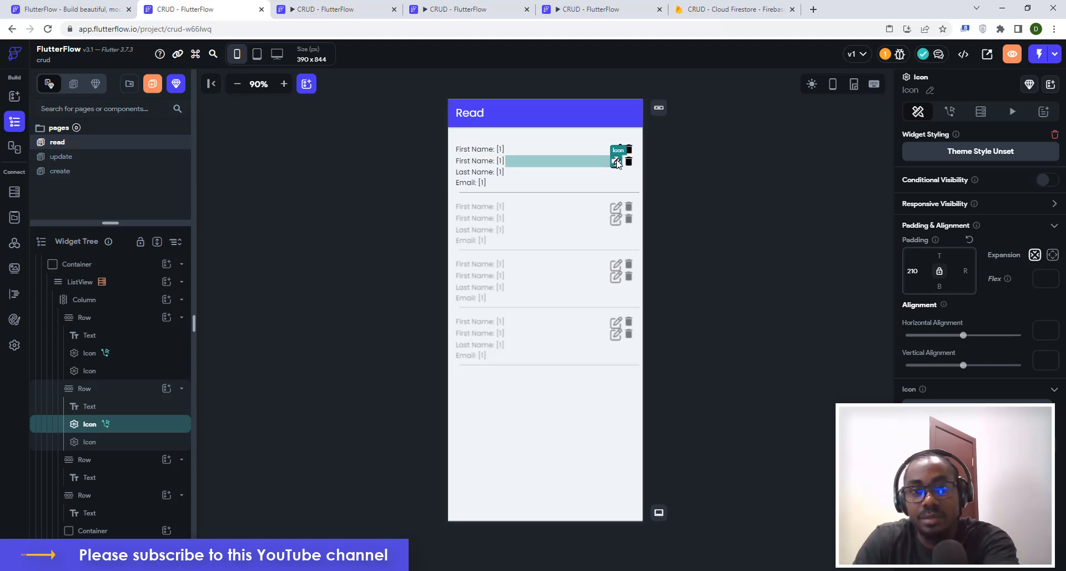
pyautogui.press('Delete')
pyautogui.click(628, 163)
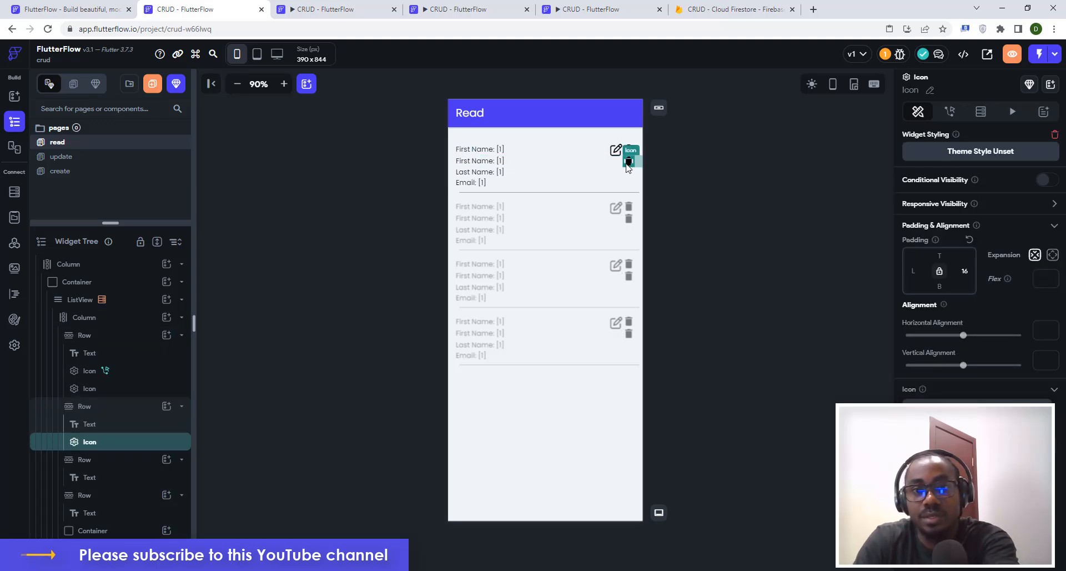
pyautogui.press('Delete')
pyautogui.click(499, 153)
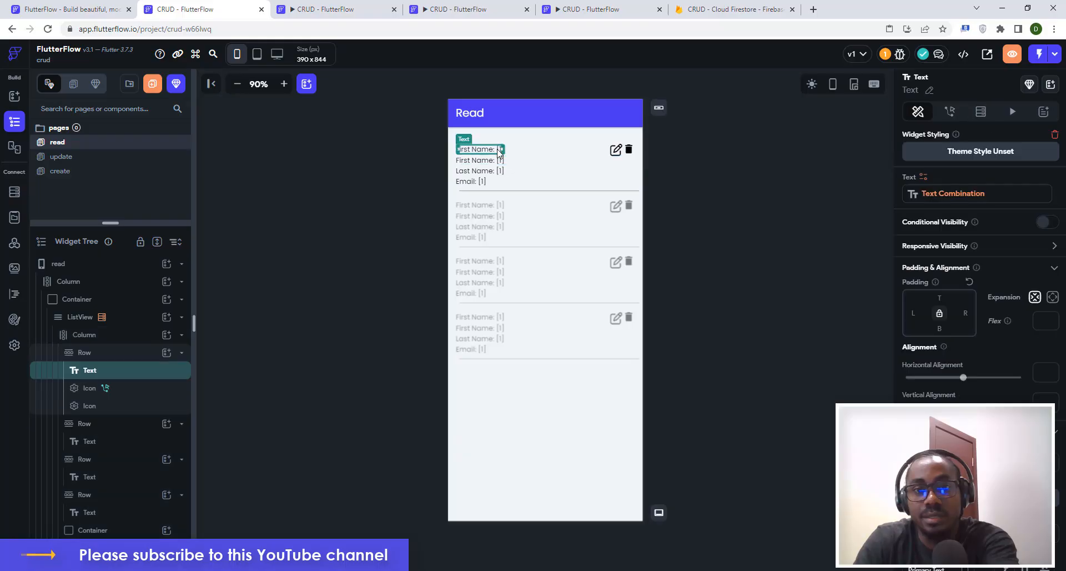
pyautogui.press('Delete')
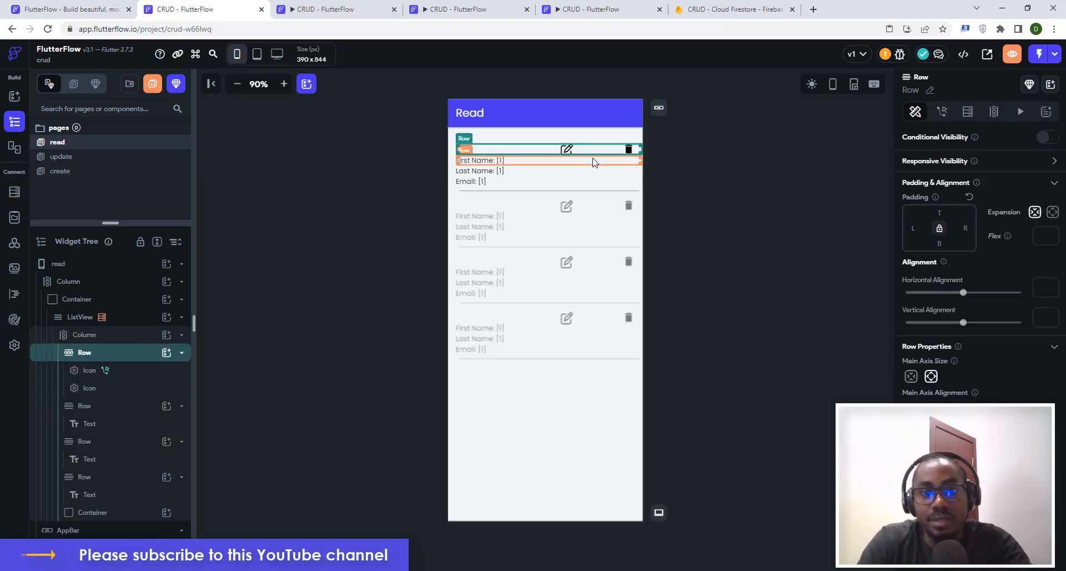
# Set the edit icon's left padding to 0 and align the icon row to End.
pyautogui.click(568, 152)
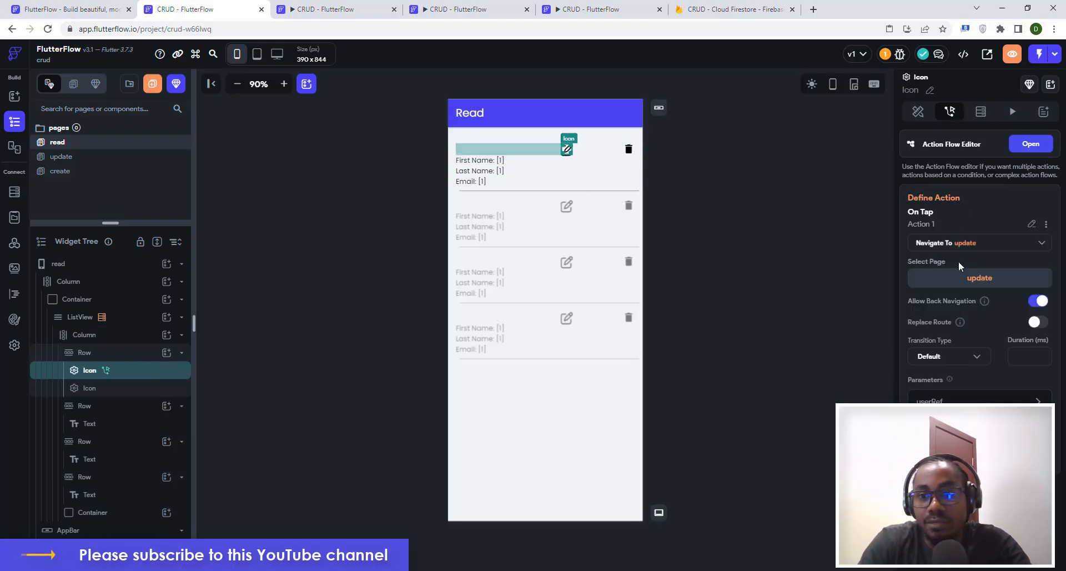
pyautogui.click(919, 113)
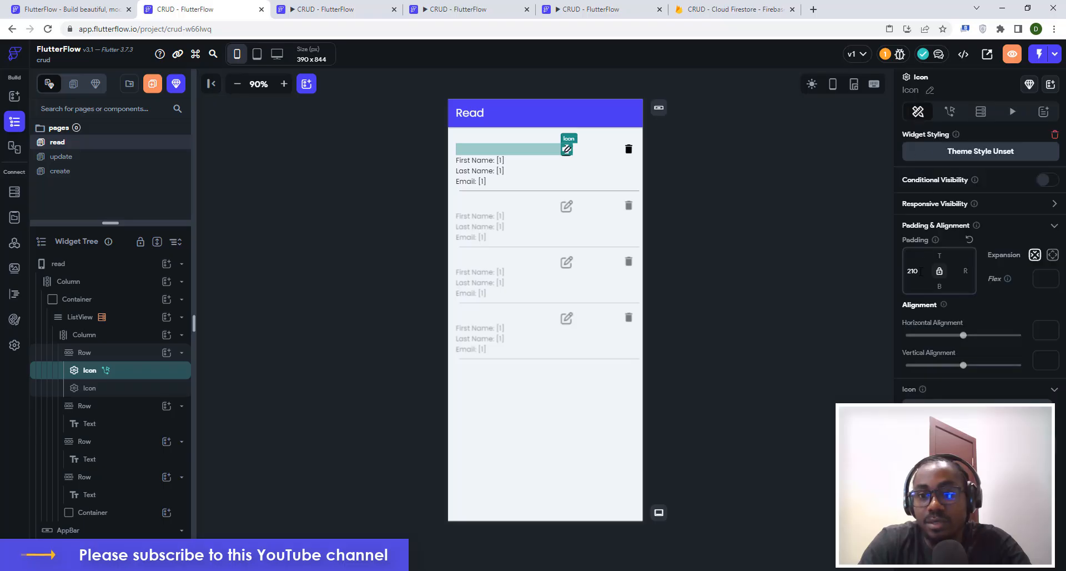
pyautogui.write('0')
pyautogui.press('Return')
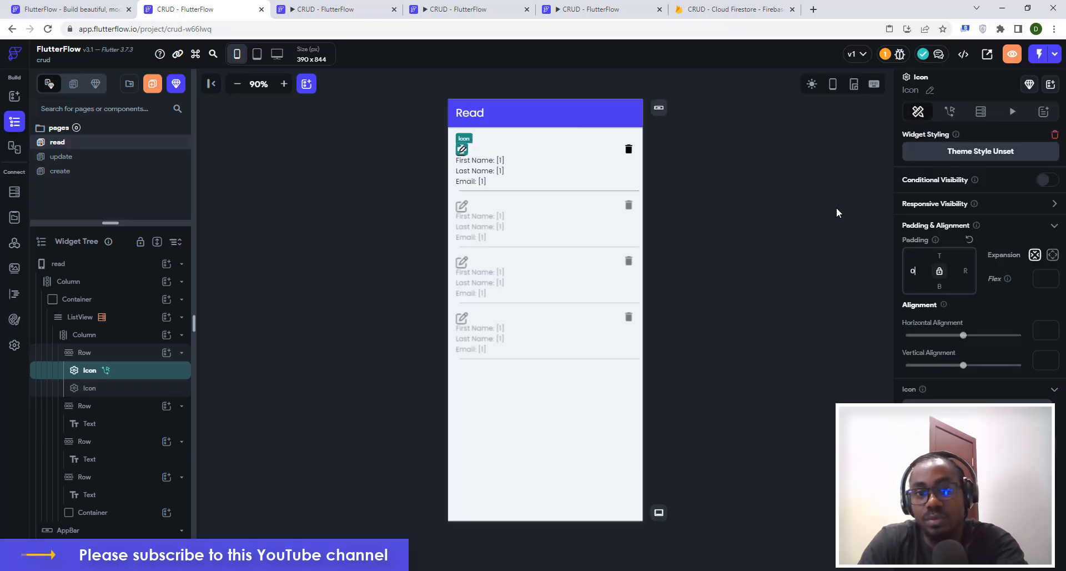
pyautogui.click(629, 149)
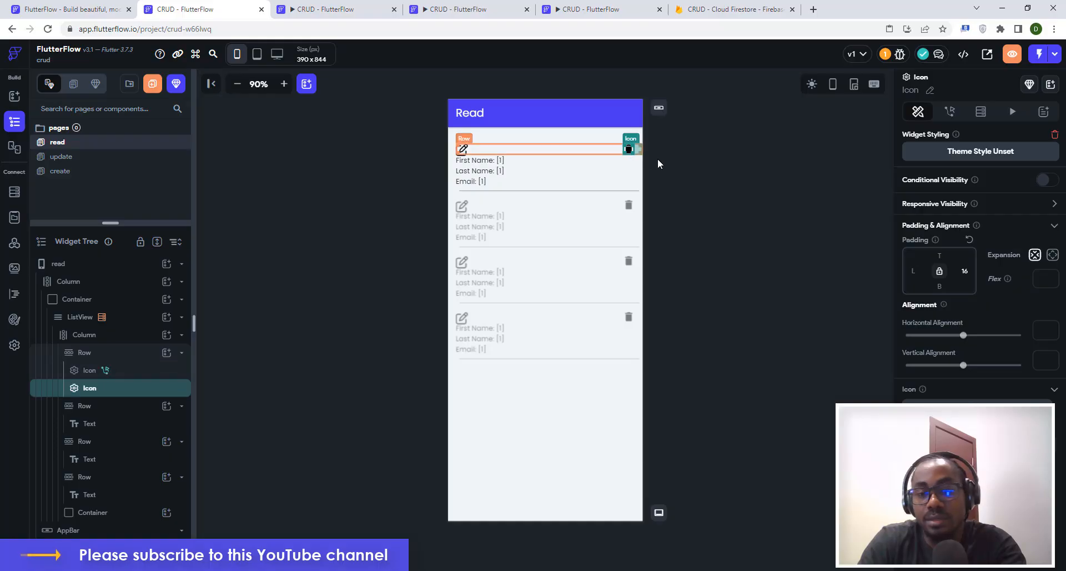
pyautogui.click(462, 148)
pyautogui.click(519, 150)
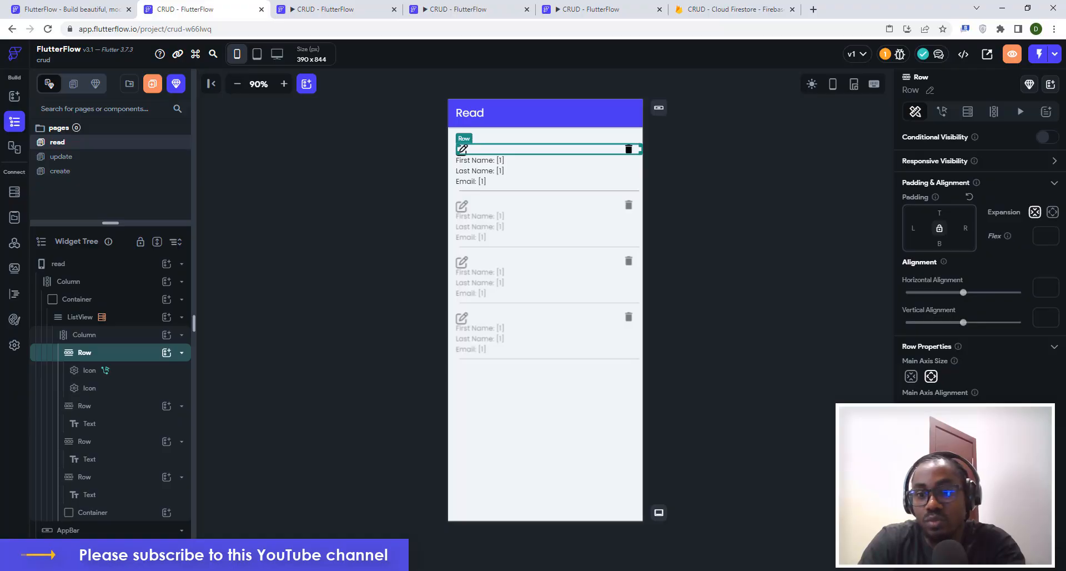
pyautogui.click(951, 409)
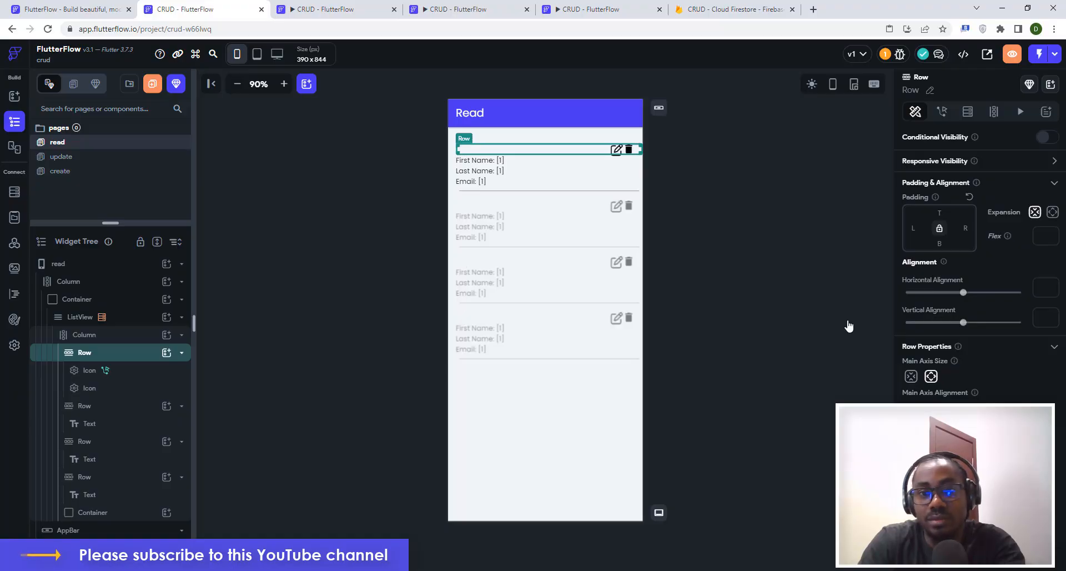
pyautogui.click(784, 214)
pyautogui.click(616, 149)
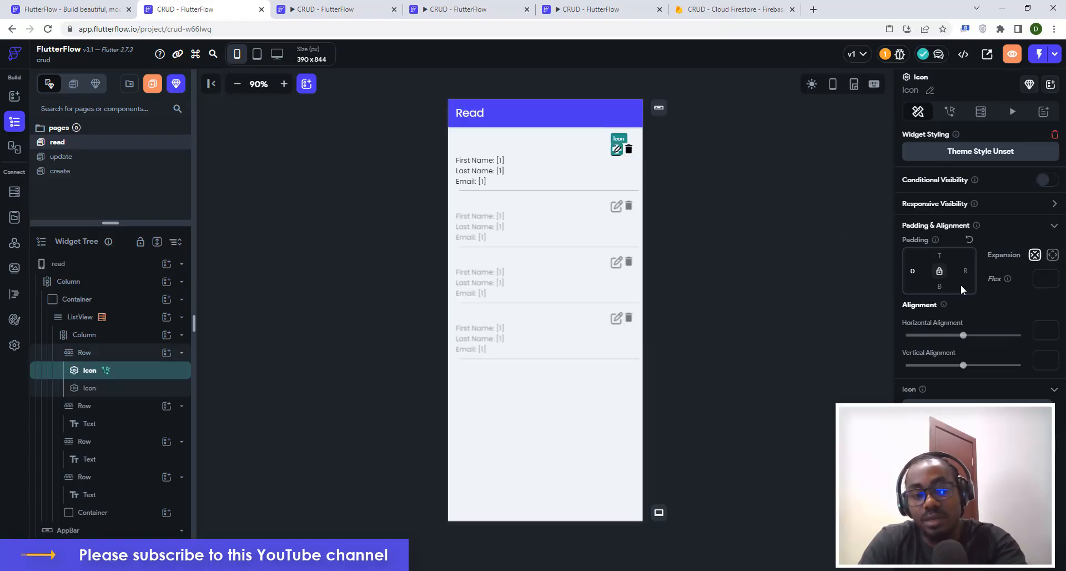
pyautogui.click(778, 165)
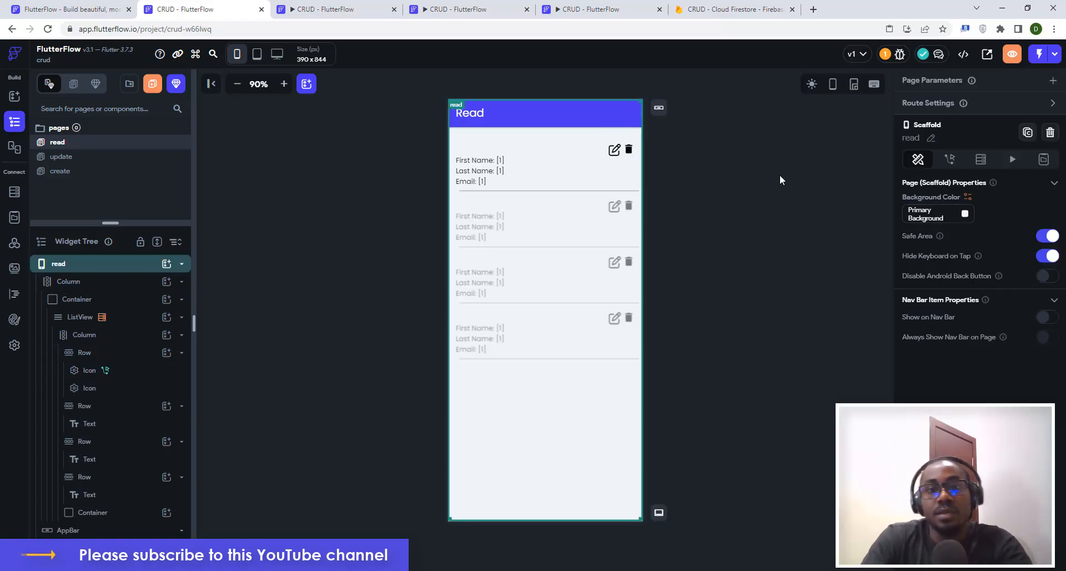
# Colour the delete icon red using the theme's Alternate colour.
pyautogui.click(630, 149)
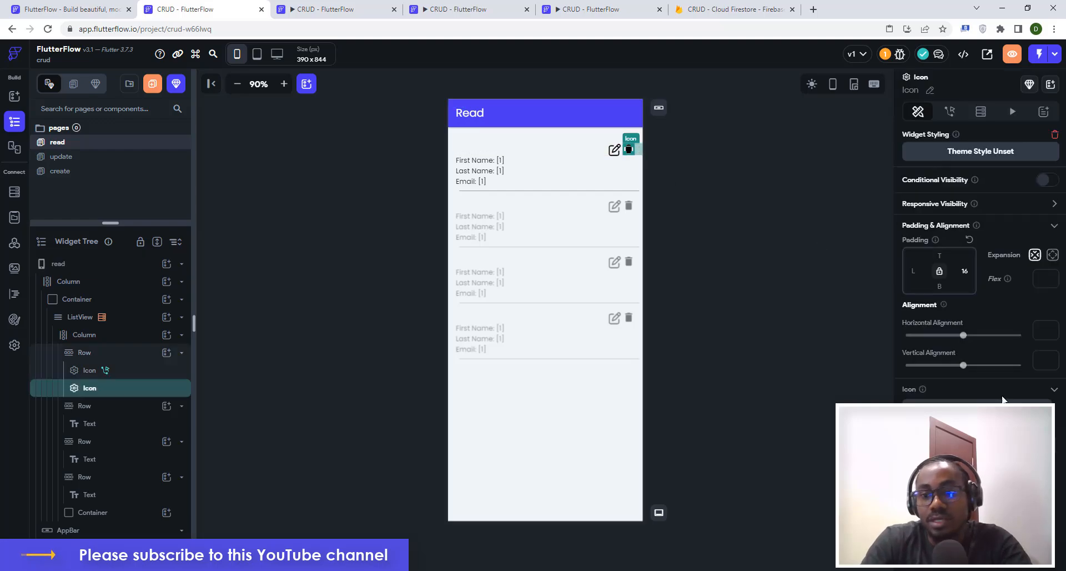
pyautogui.click(922, 446)
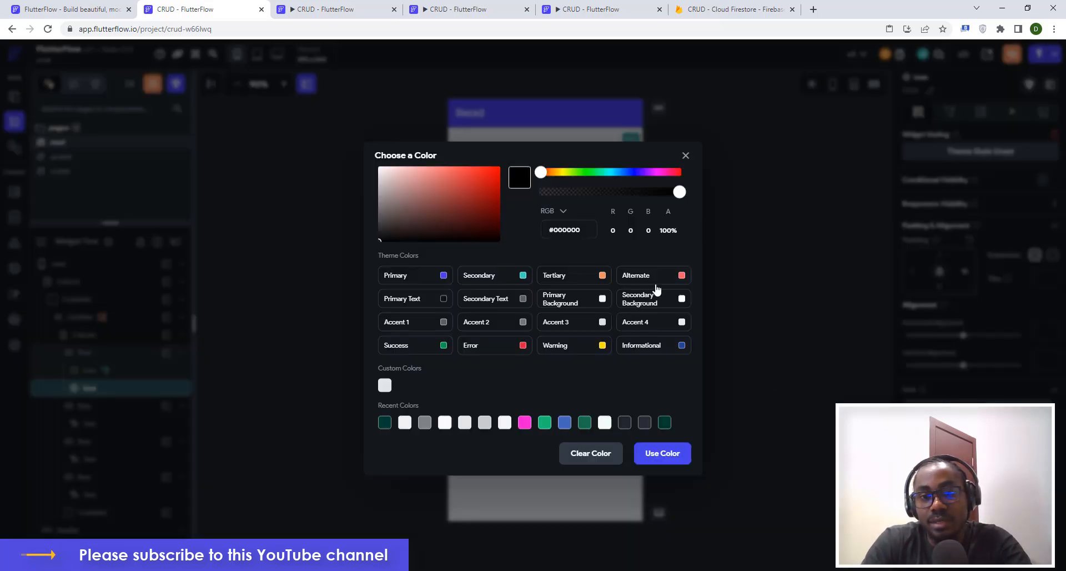
pyautogui.click(686, 276)
pyautogui.click(765, 215)
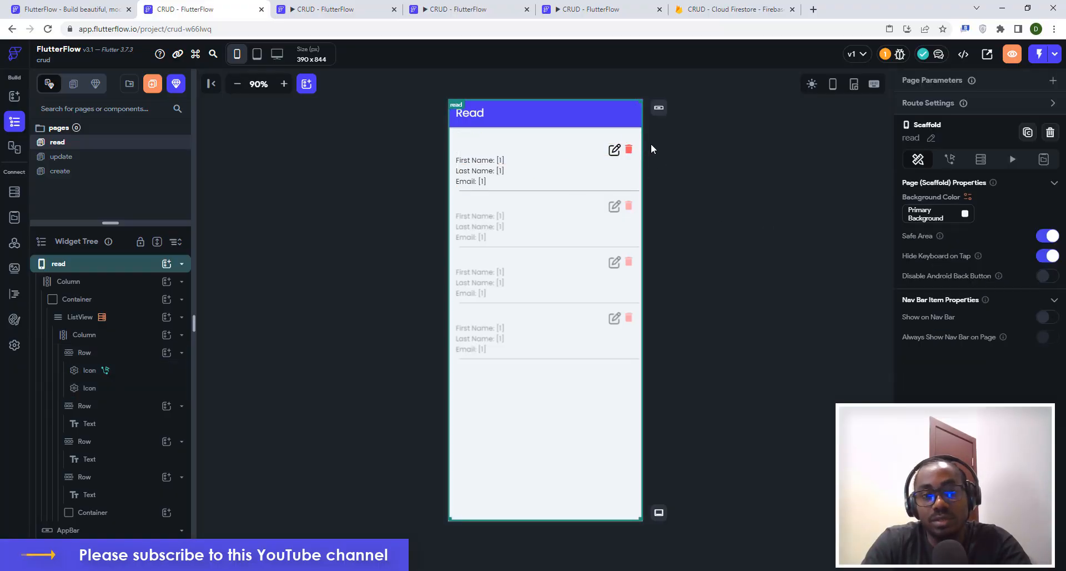
pyautogui.click(717, 157)
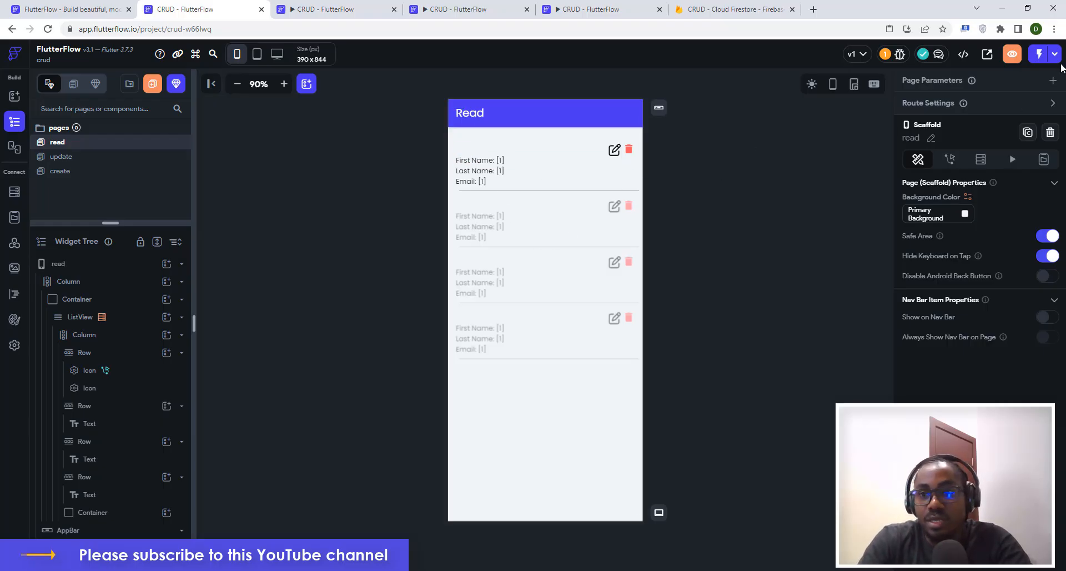
pyautogui.click(630, 149)
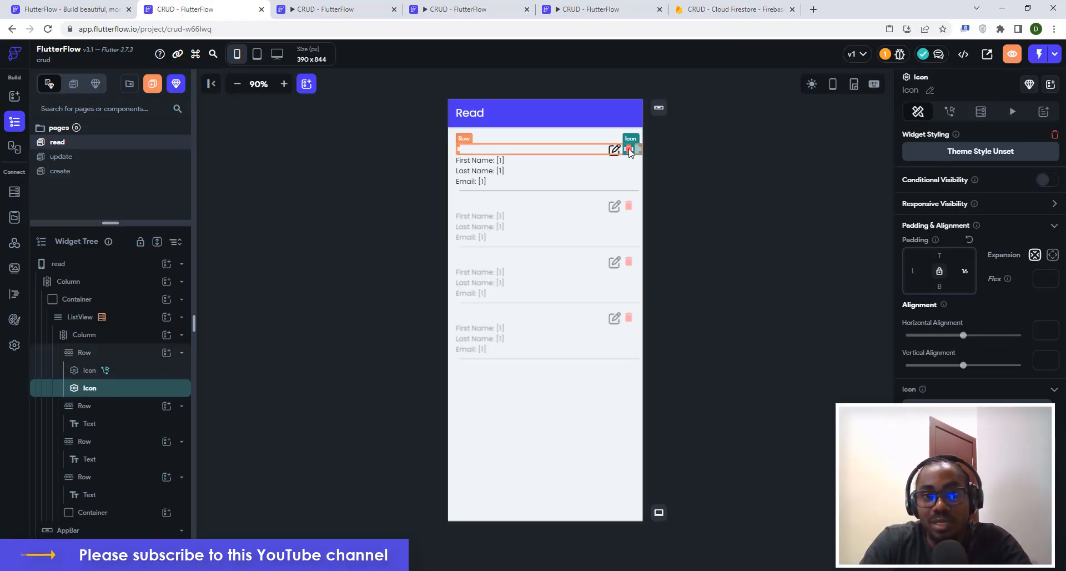
# Give the delete icon an On Tap Delete Document action targeting the userdetails Document Reference.
pyautogui.click(950, 113)
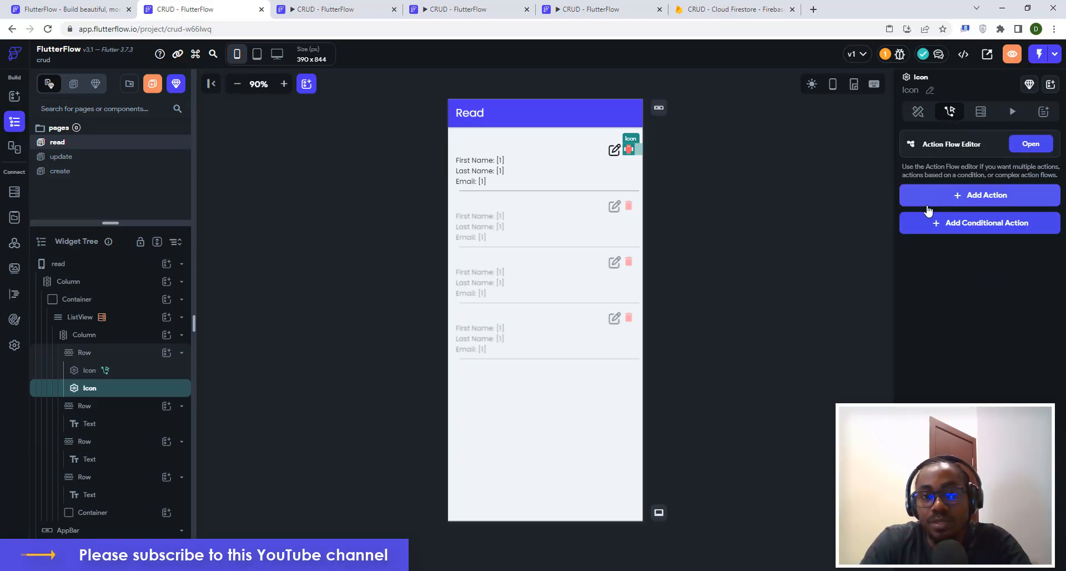
pyautogui.click(973, 198)
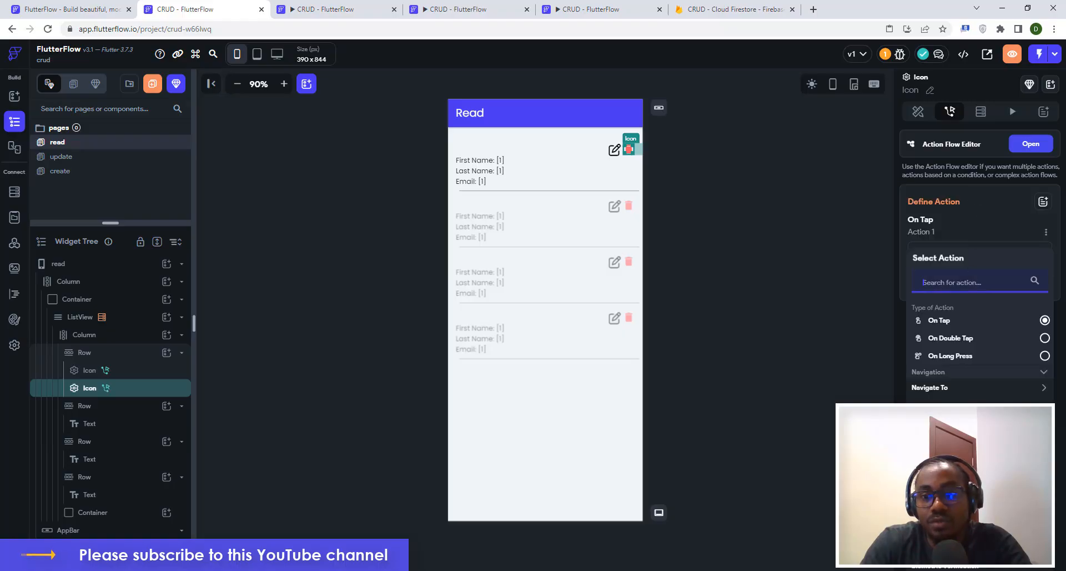
pyautogui.click(963, 444)
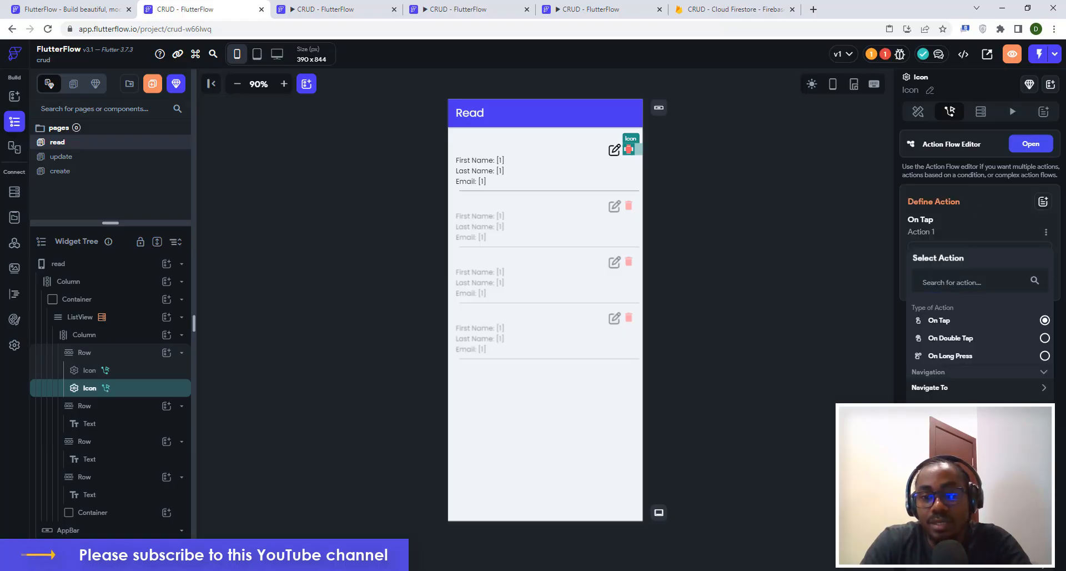
pyautogui.click(958, 472)
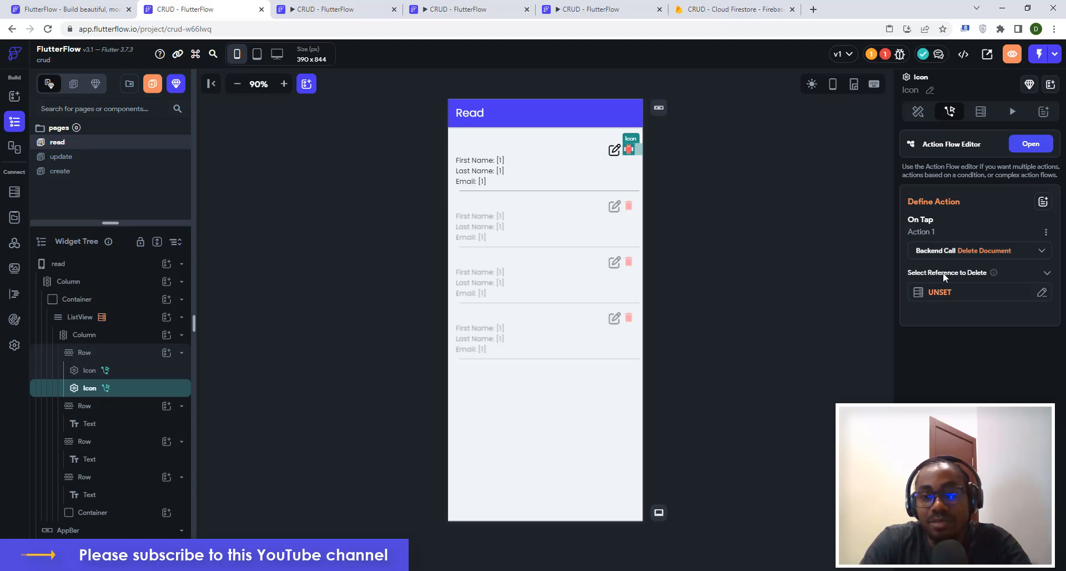
pyautogui.click(935, 294)
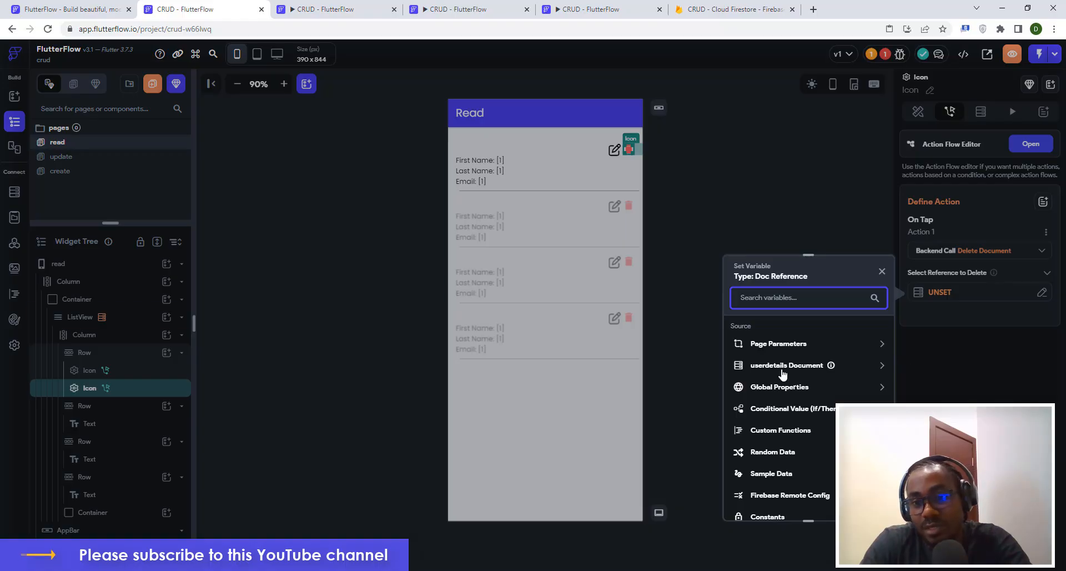
pyautogui.click(775, 367)
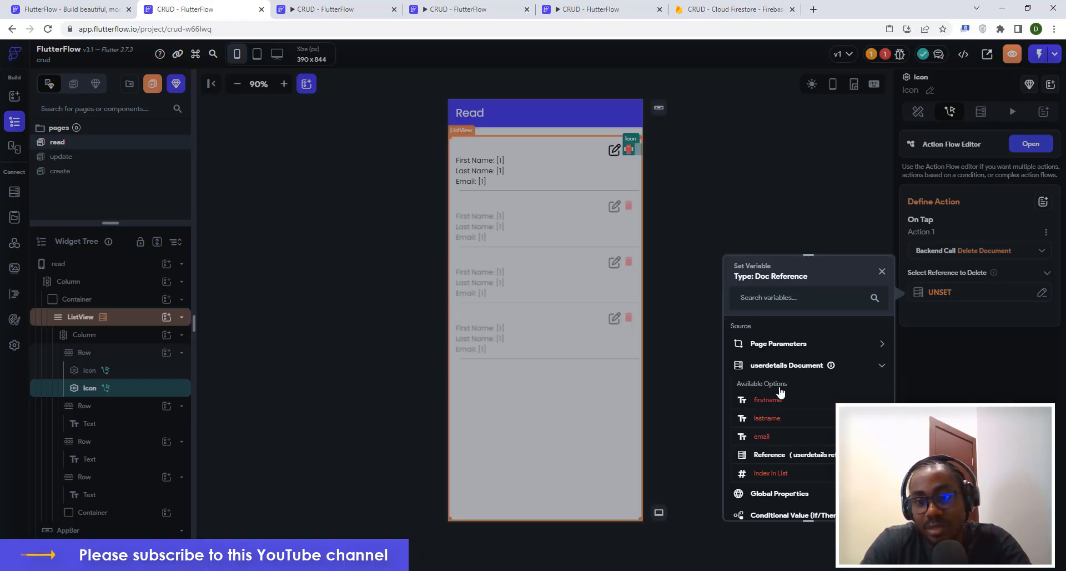
pyautogui.click(785, 461)
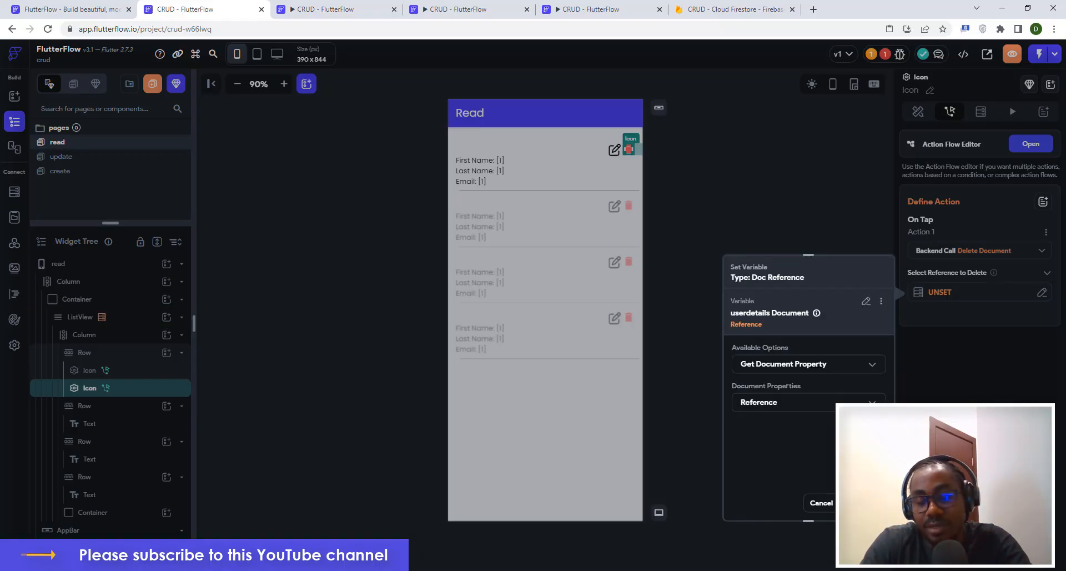
pyautogui.click(864, 503)
pyautogui.click(818, 261)
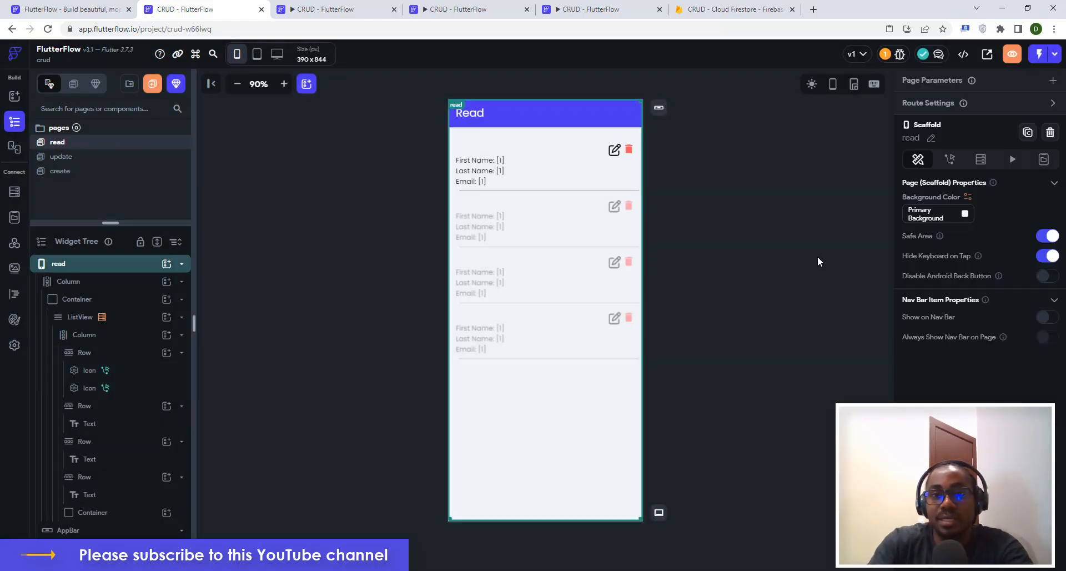
pyautogui.click(785, 210)
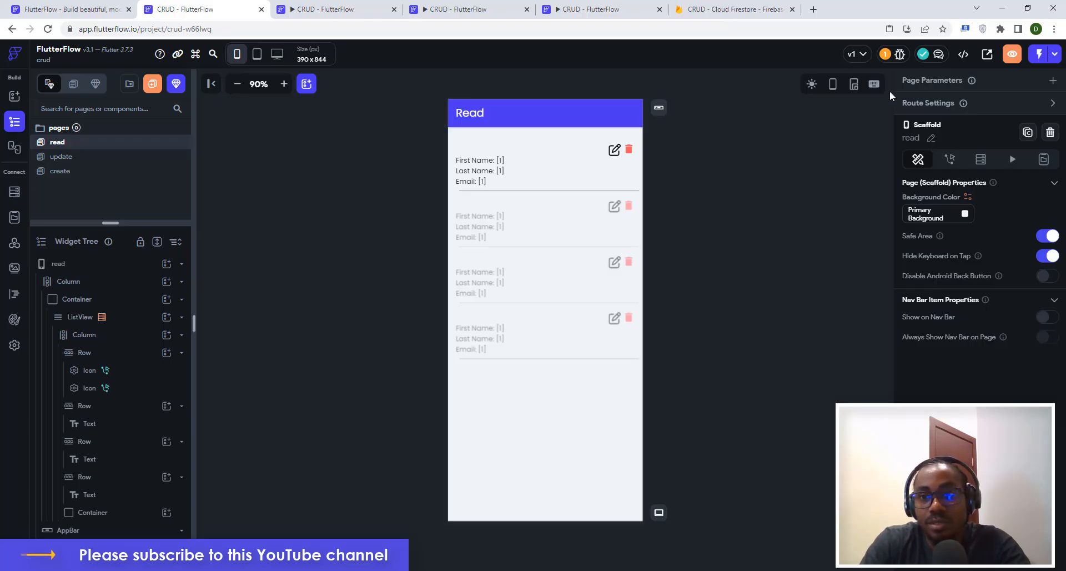
# Start a new run build of the app and close the old run tabs.
pyautogui.click(1053, 55)
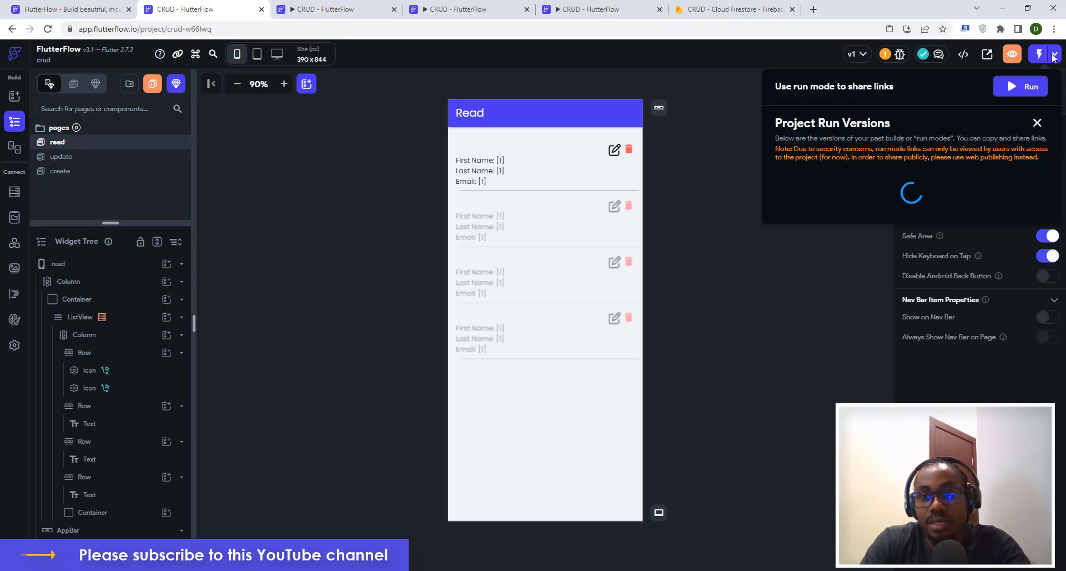
pyautogui.click(1014, 89)
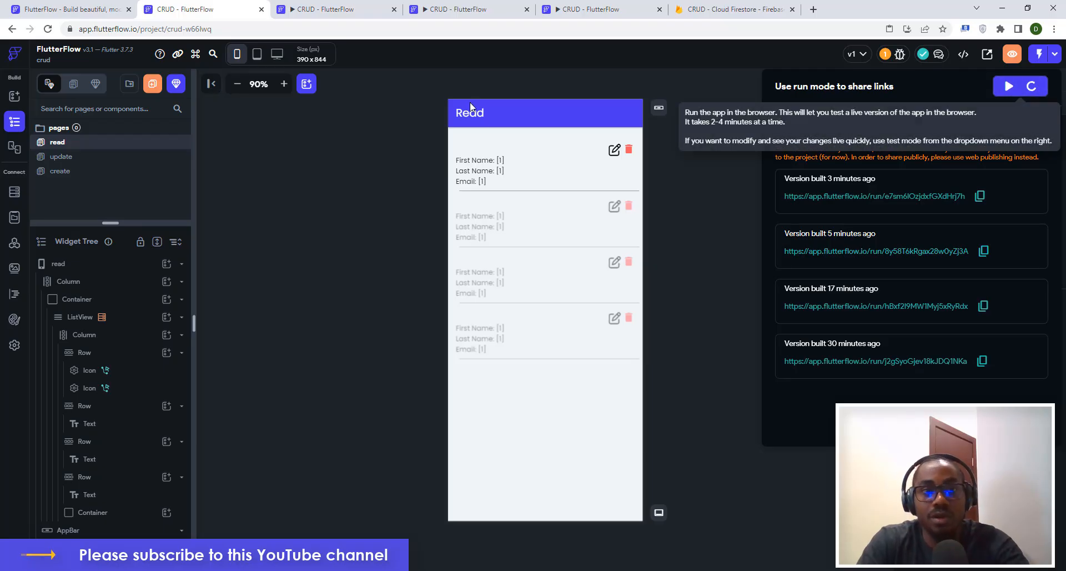
pyautogui.click(451, 11)
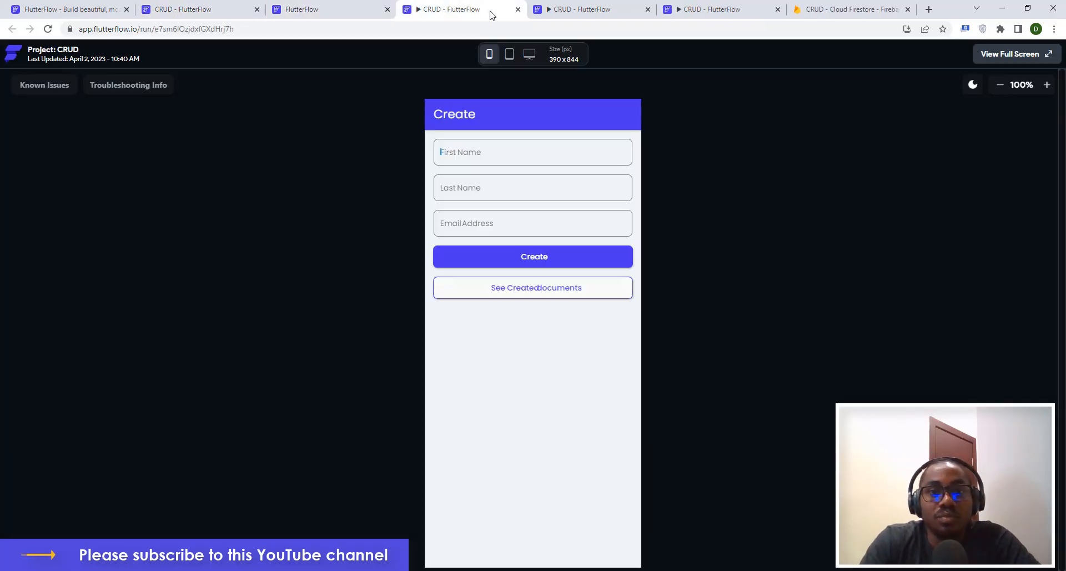
pyautogui.click(519, 11)
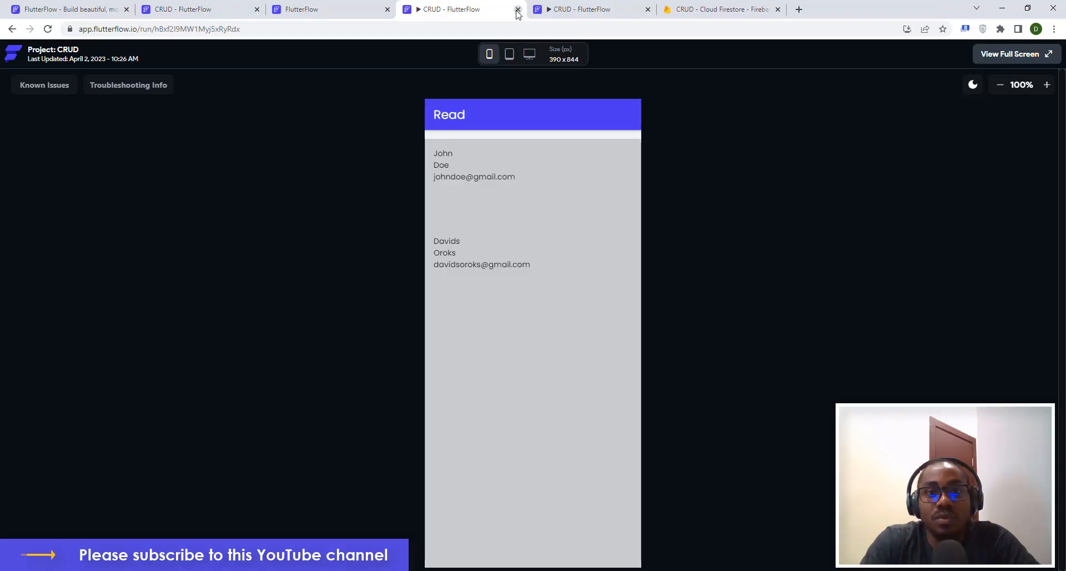
pyautogui.click(518, 10)
# Close the last old tab, inspect a userdetails document in Firestore, then check the build.
pyautogui.click(518, 11)
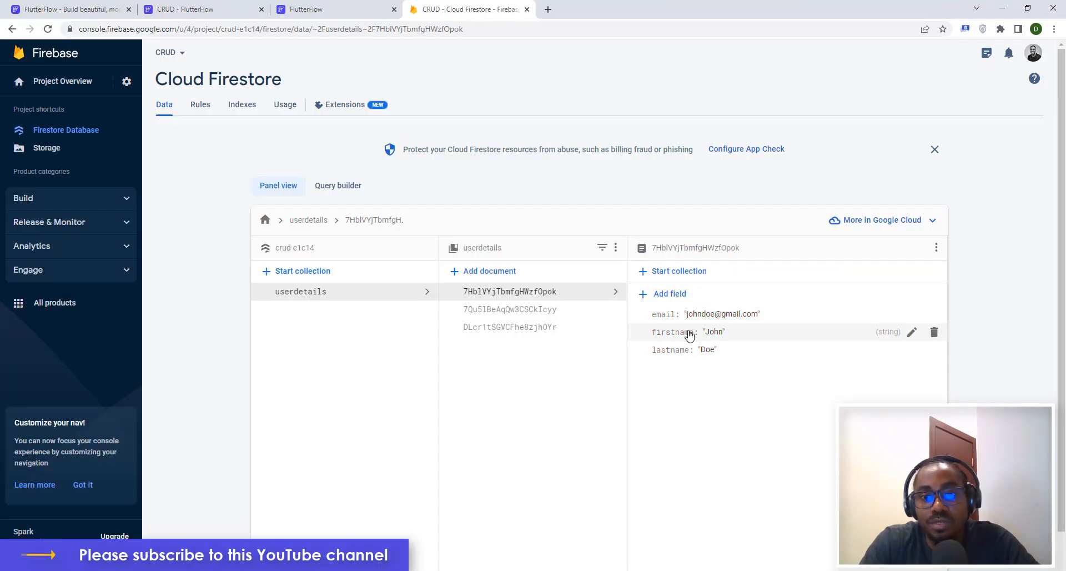
pyautogui.click(538, 313)
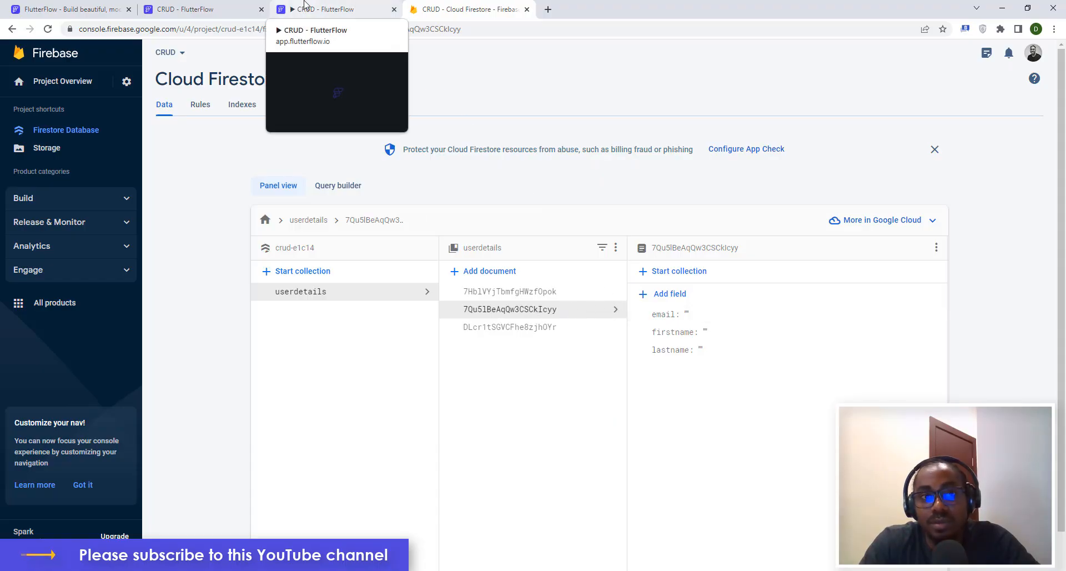
pyautogui.click(327, 9)
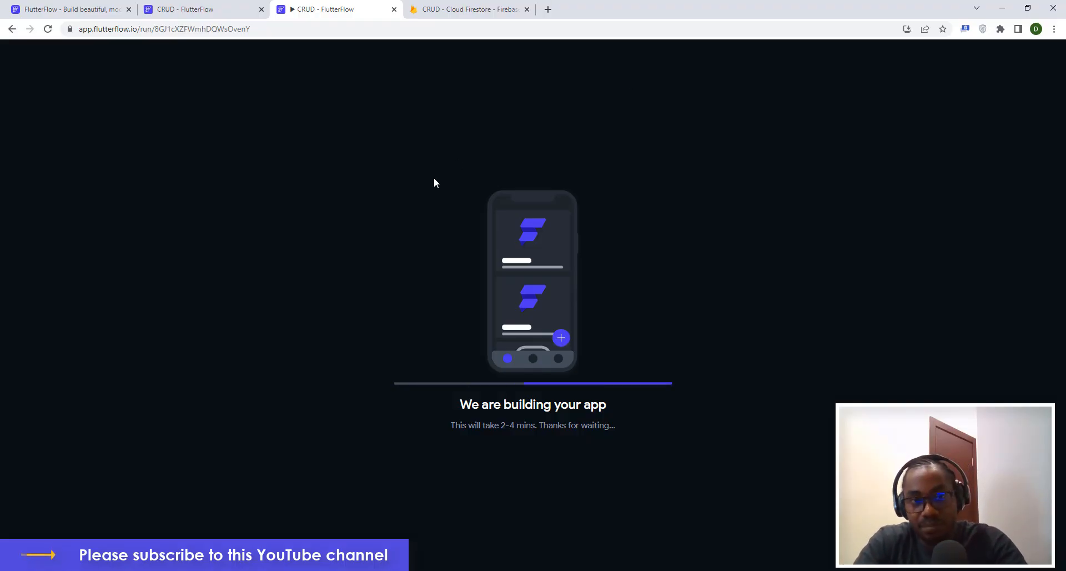
# Close the Run Versions list and bring up App Details, with create as the entry page.
pyautogui.click(189, 9)
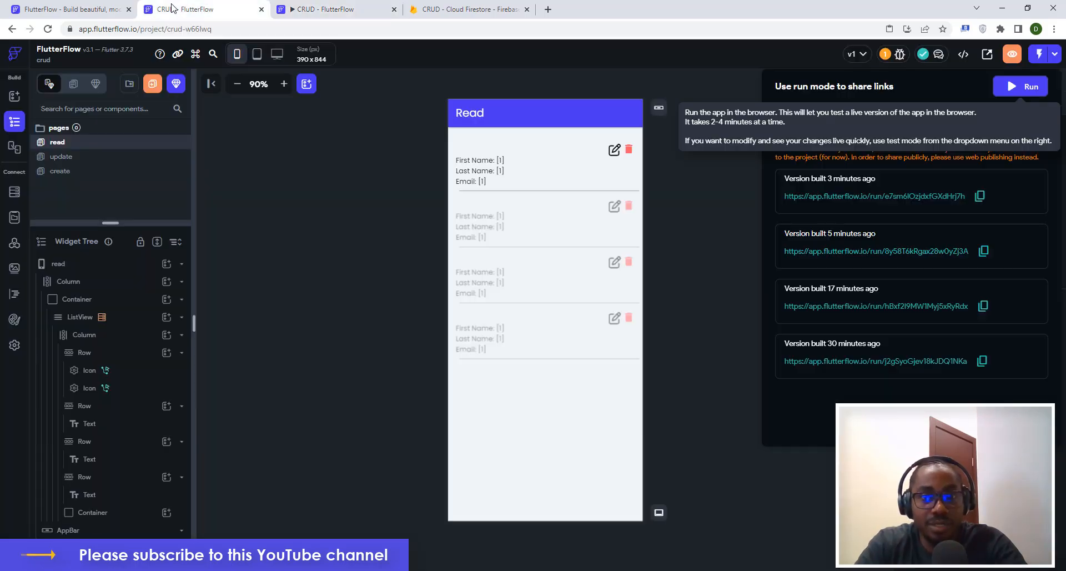
pyautogui.click(714, 93)
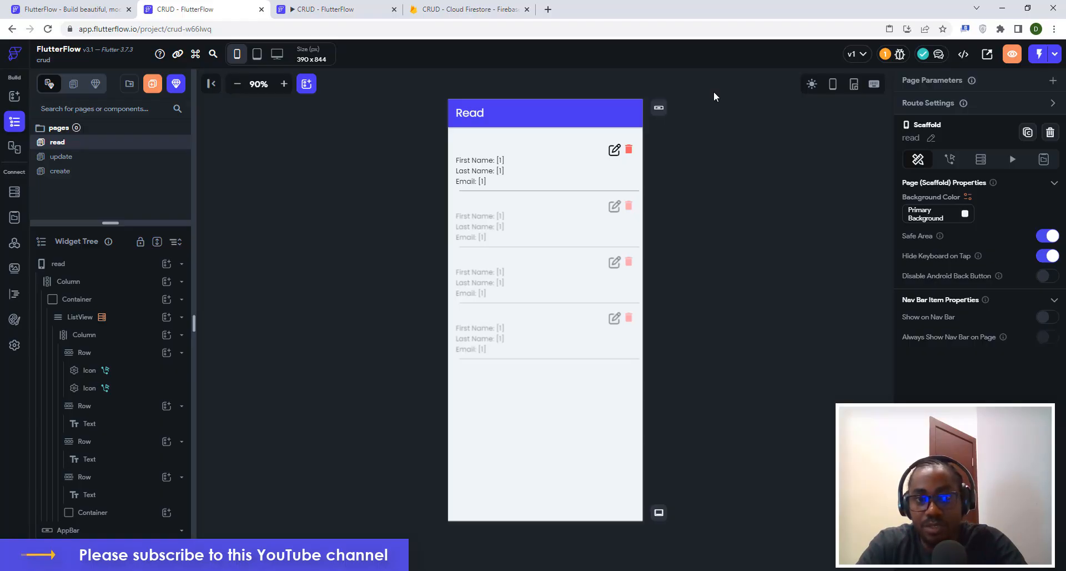
pyautogui.click(13, 346)
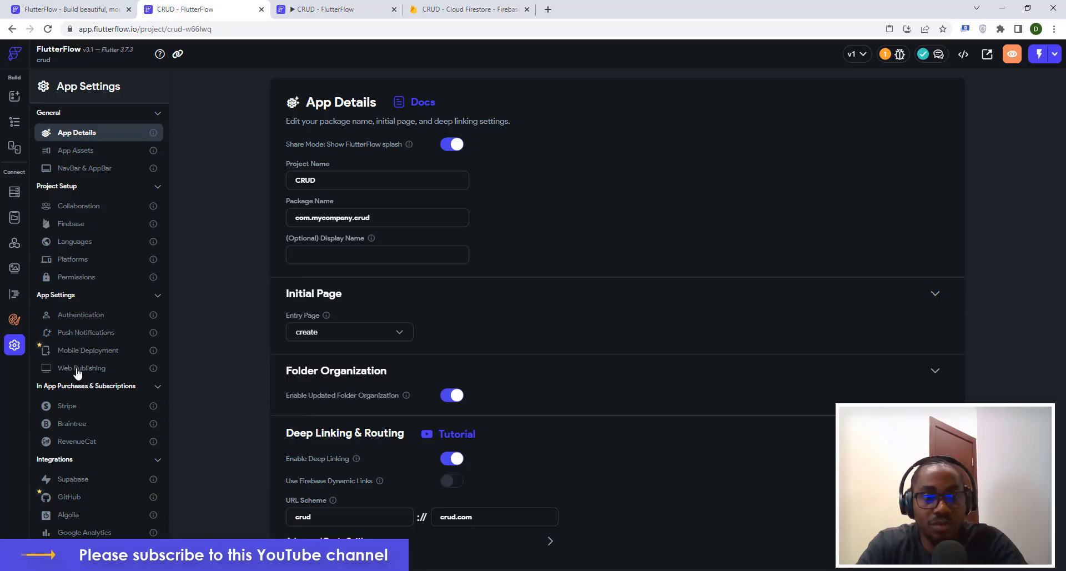
pyautogui.click(320, 7)
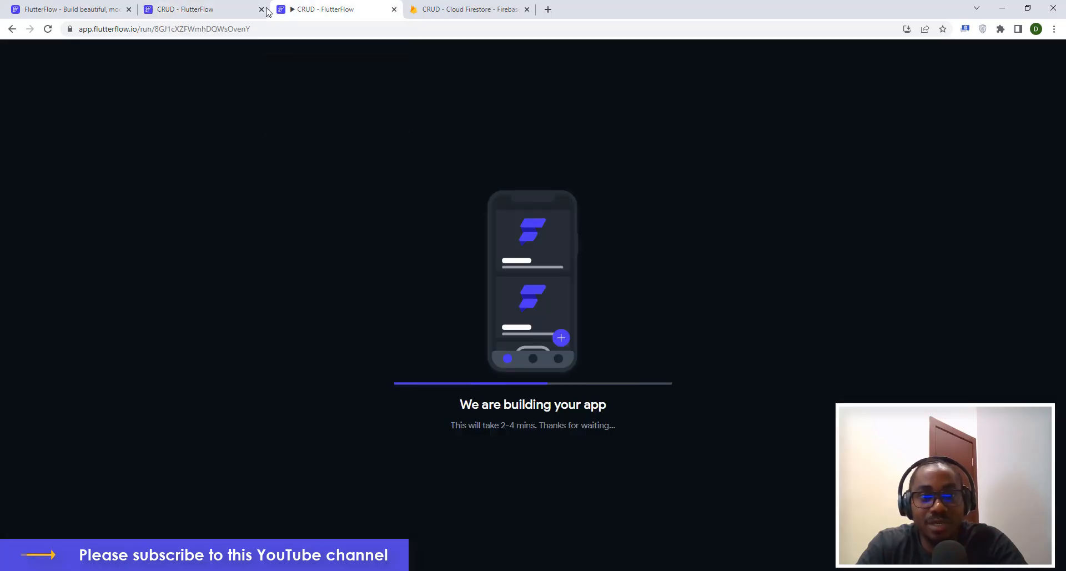
pyautogui.click(186, 7)
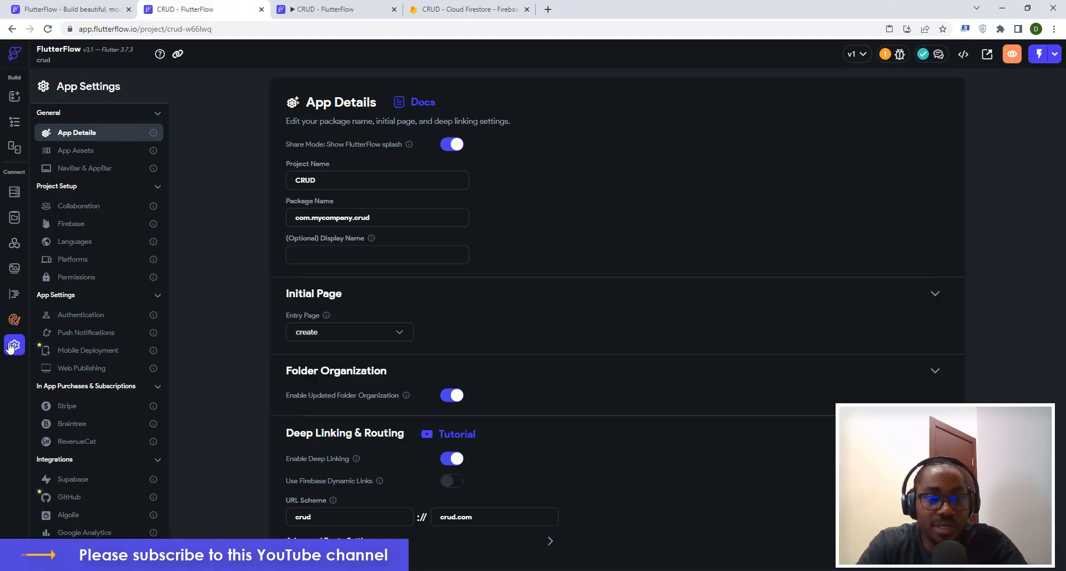
# Enable Web as a target platform and publish the app from Web Publishing settings.
pyautogui.click(78, 265)
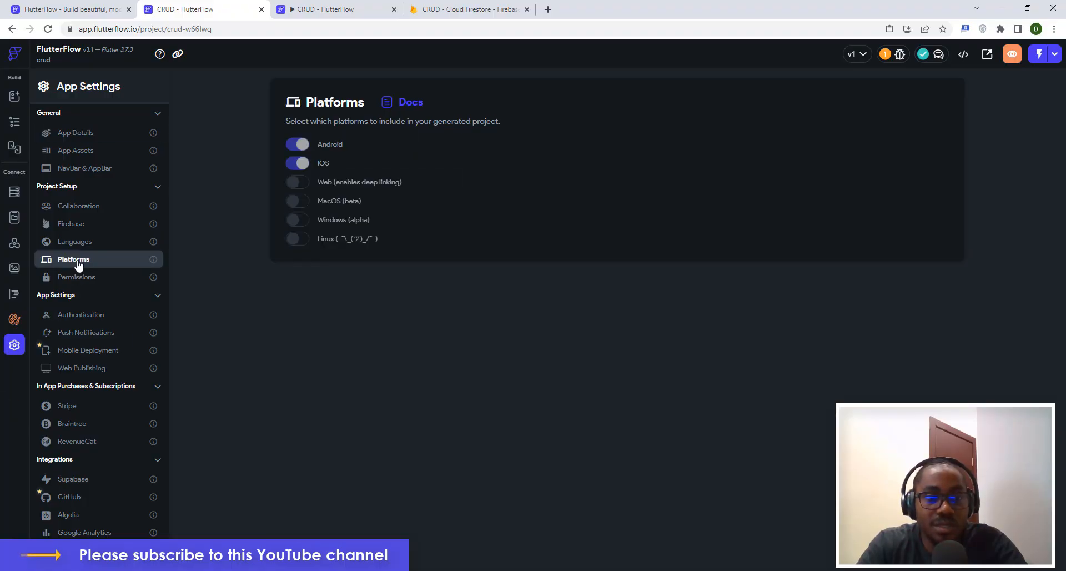
pyautogui.click(301, 184)
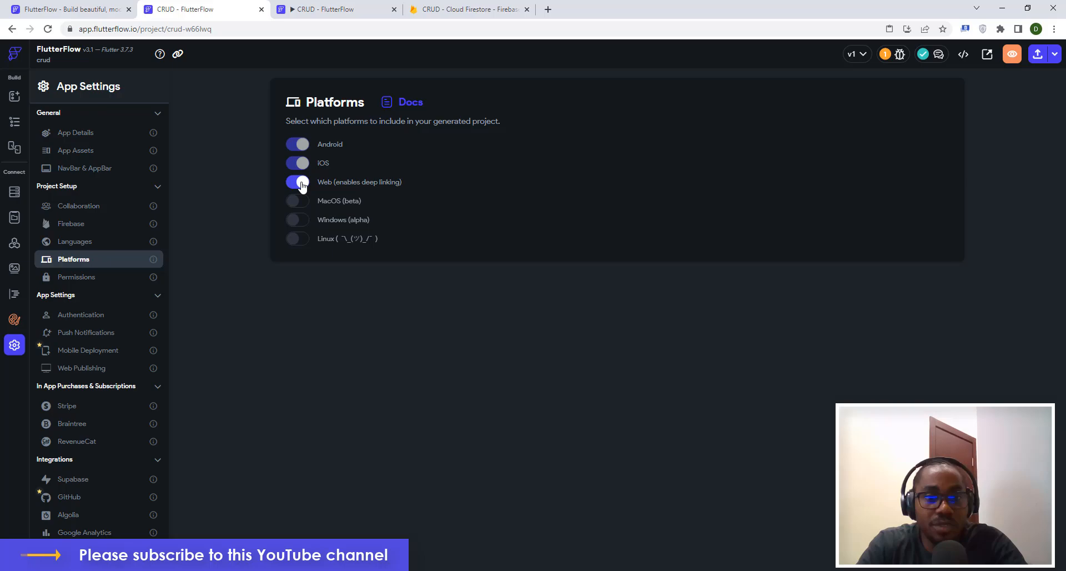
pyautogui.click(76, 370)
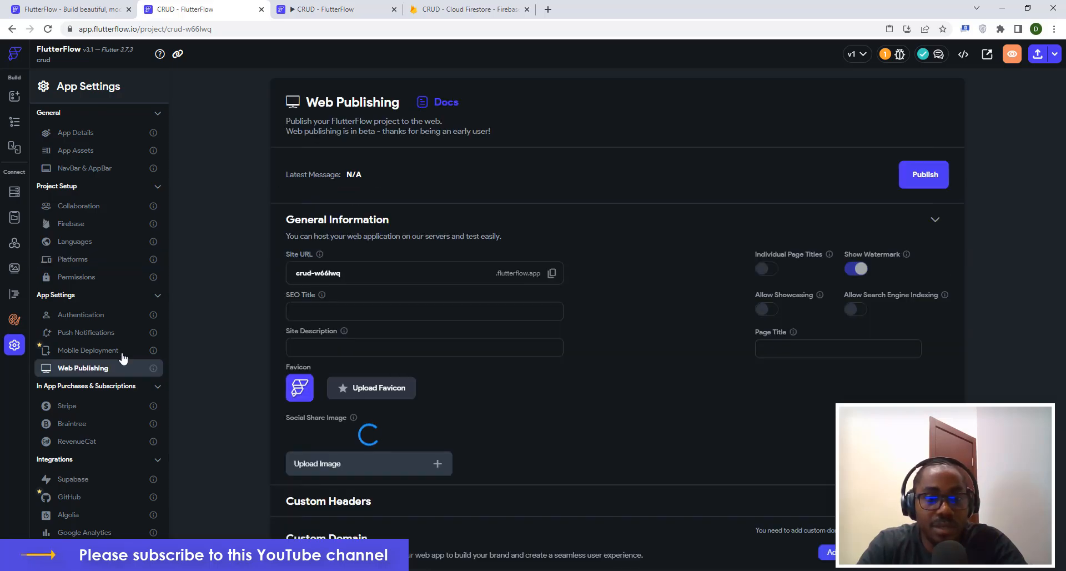
pyautogui.click(912, 177)
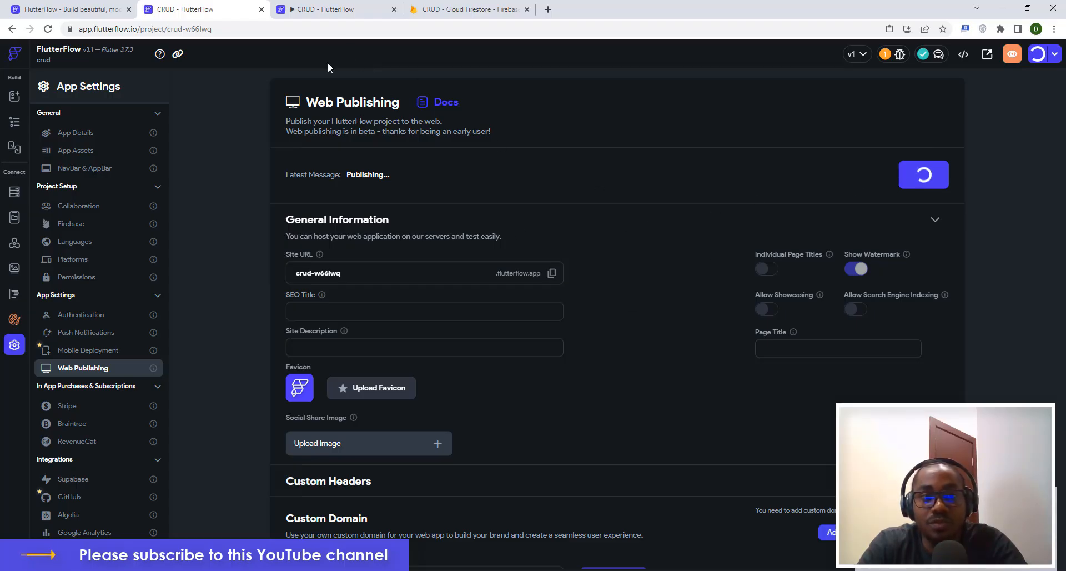
pyautogui.click(315, 8)
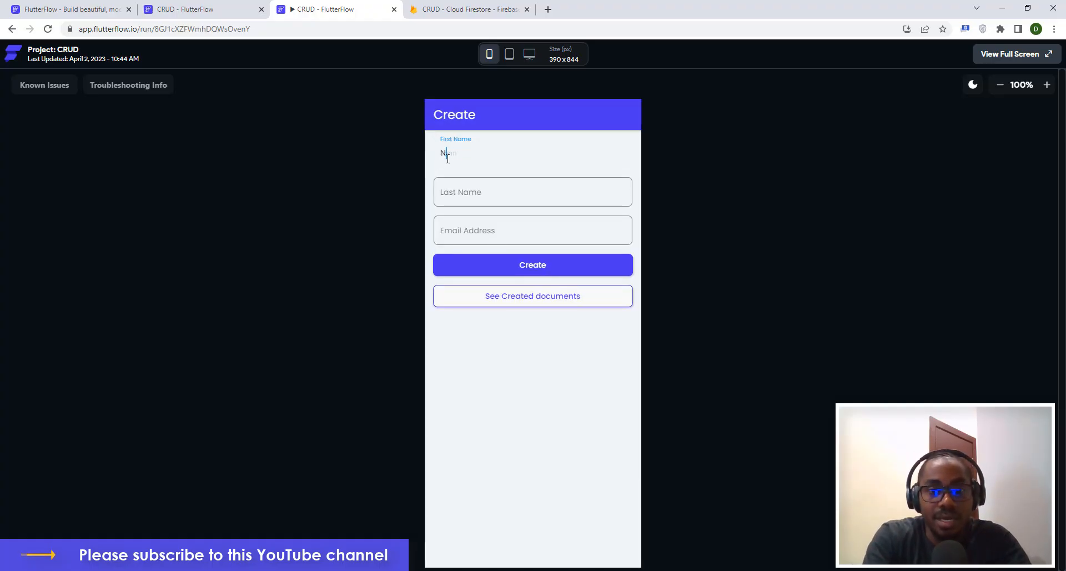
# Fill the Create form with a test user's first name, last name and e-mail, then save it.
pyautogui.write('aomi')
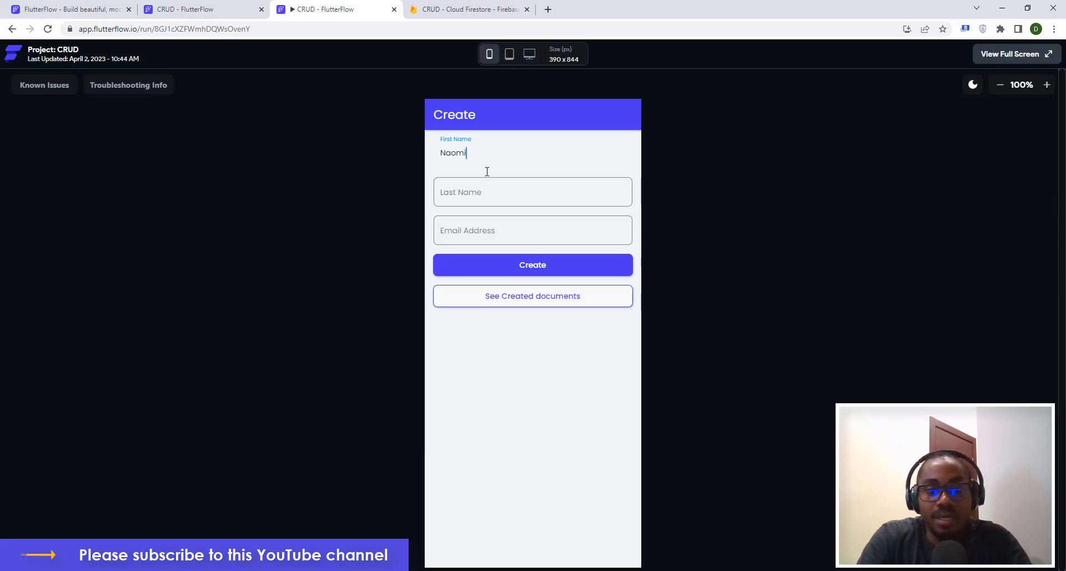
pyautogui.click(460, 191)
pyautogui.write('Doe')
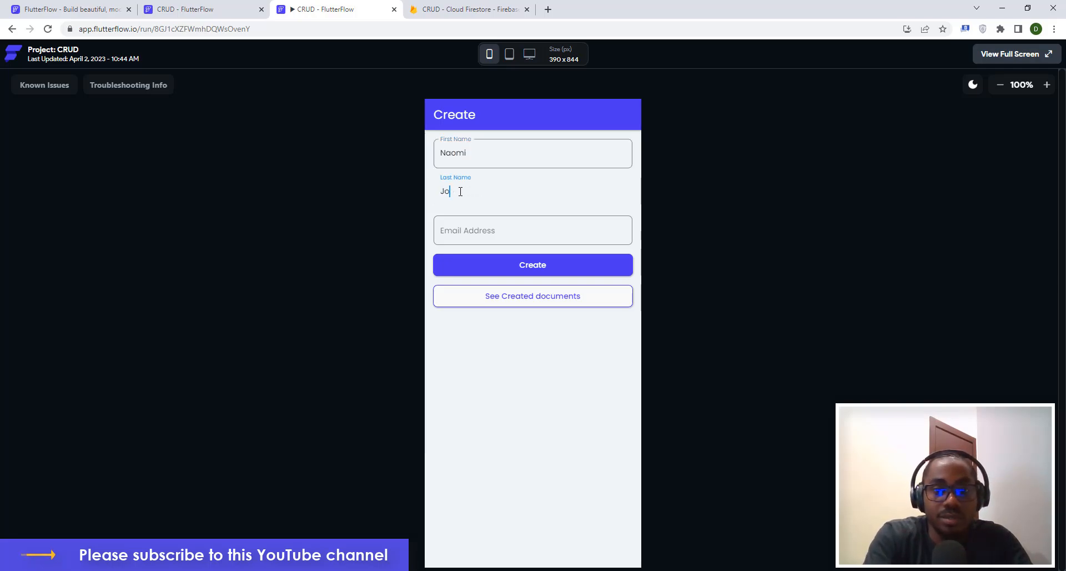
pyautogui.click(506, 233)
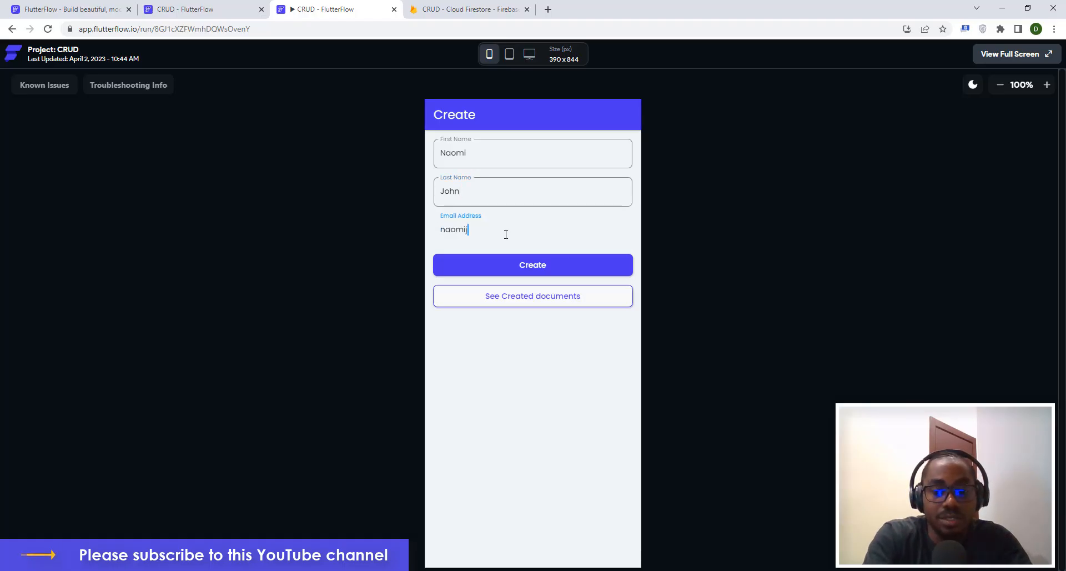
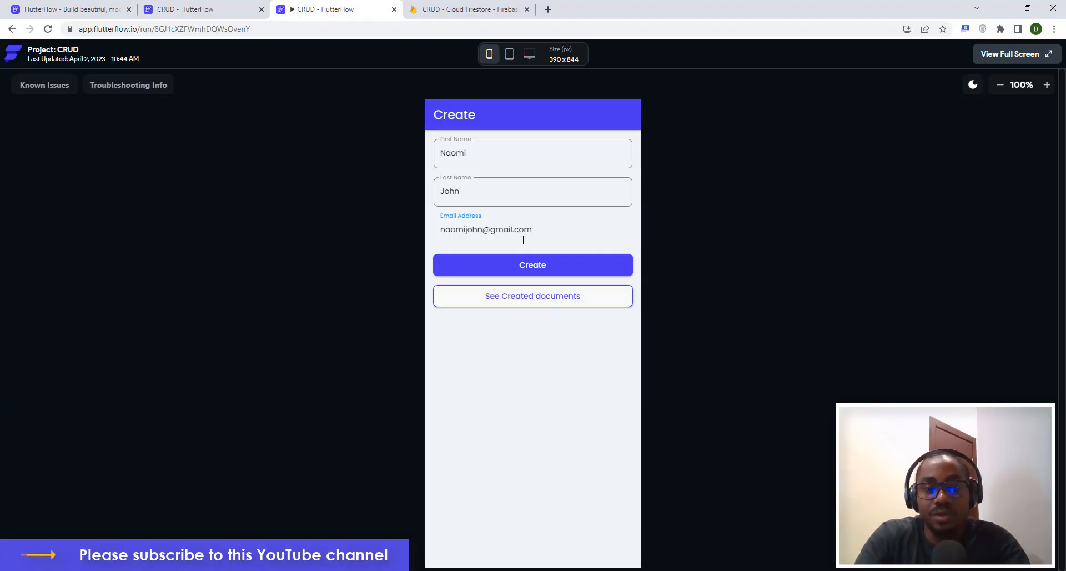
pyautogui.click(524, 266)
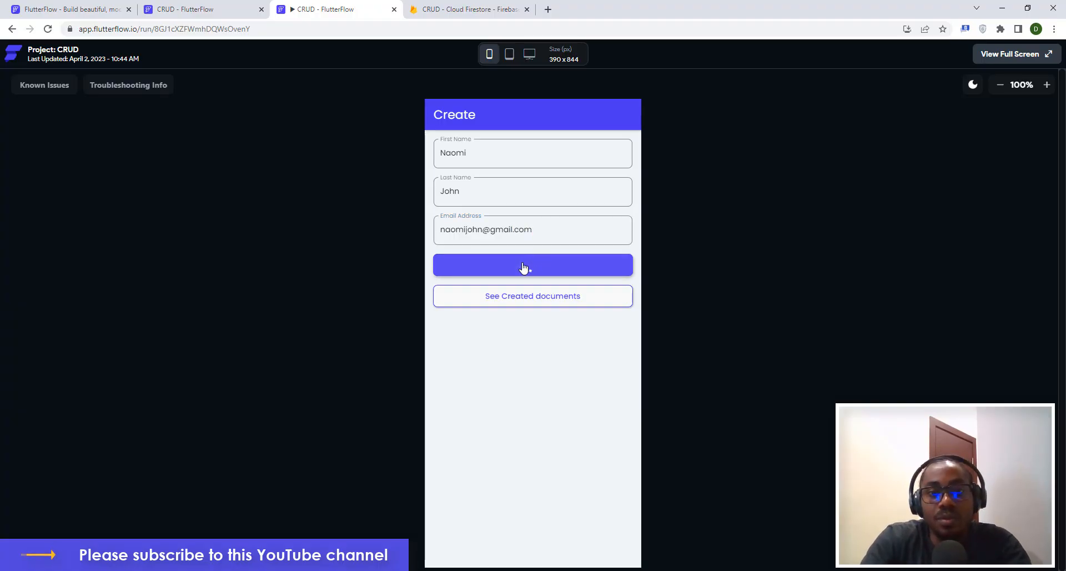
# Open the created documents list and delete the blank second record.
pyautogui.click(533, 305)
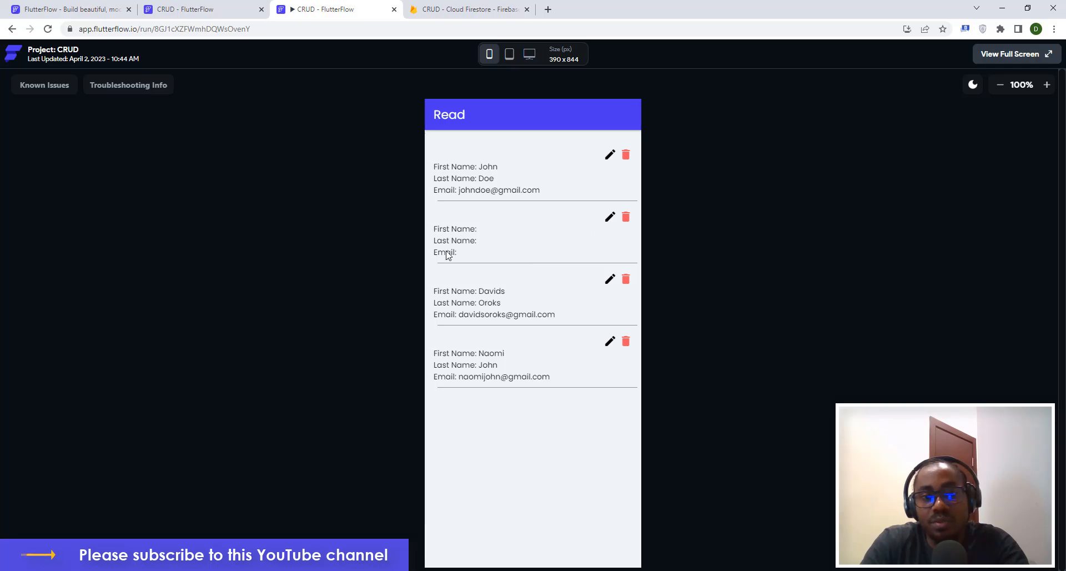
pyautogui.click(627, 218)
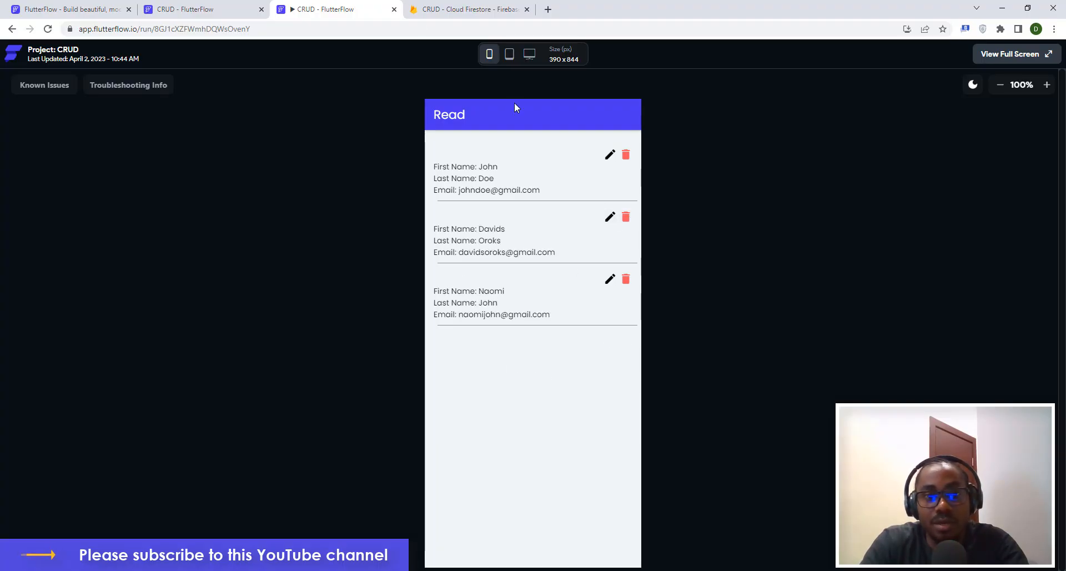
pyautogui.click(461, 8)
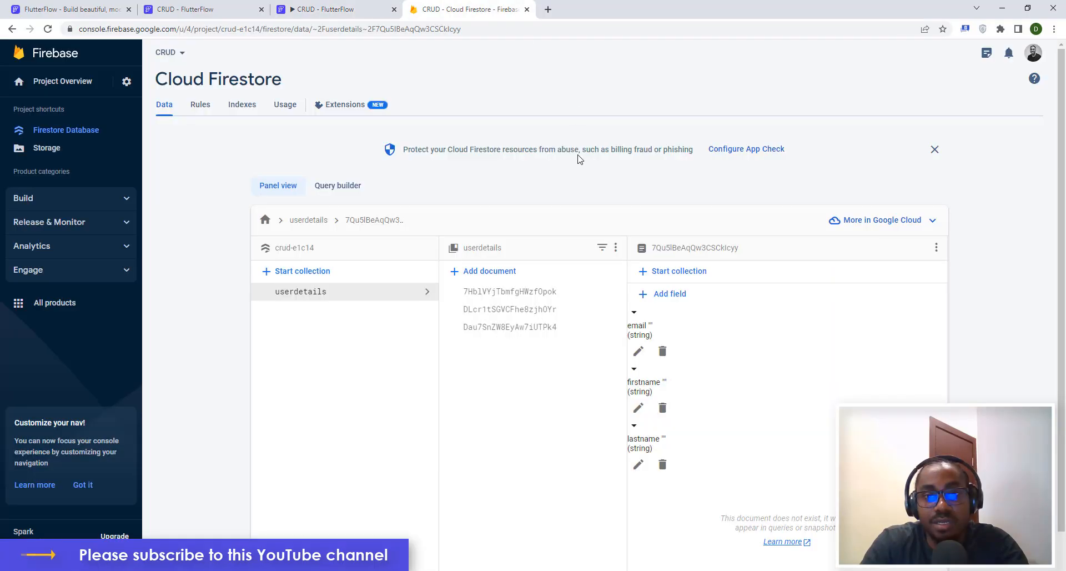
pyautogui.click(542, 334)
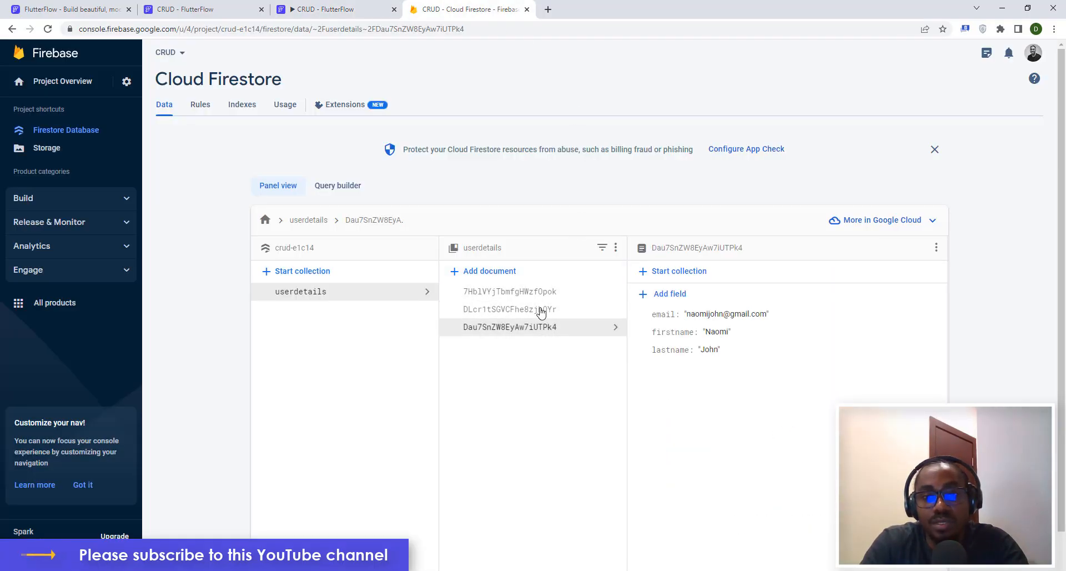
pyautogui.click(540, 307)
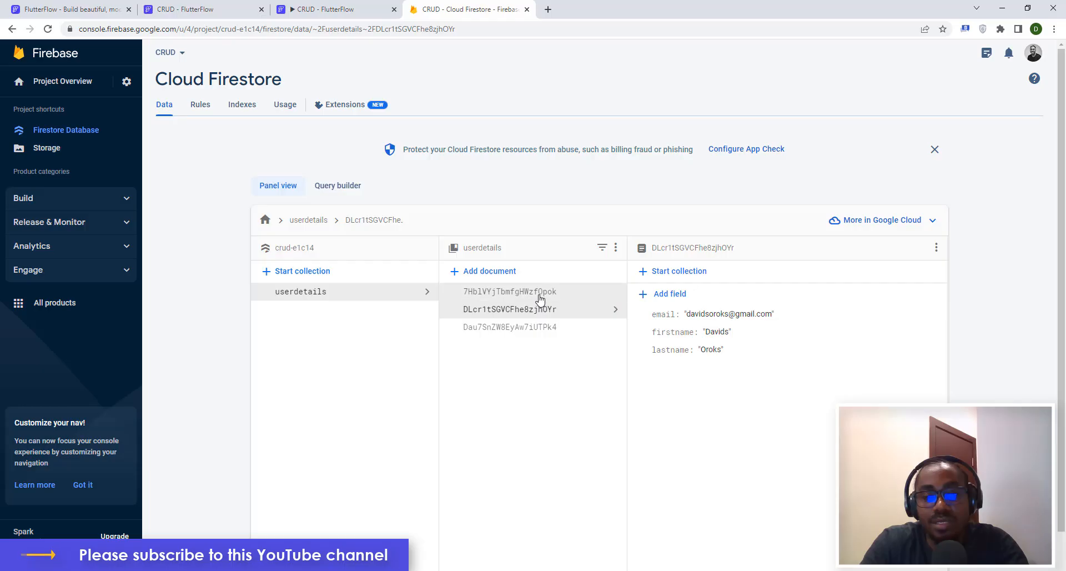
pyautogui.click(541, 293)
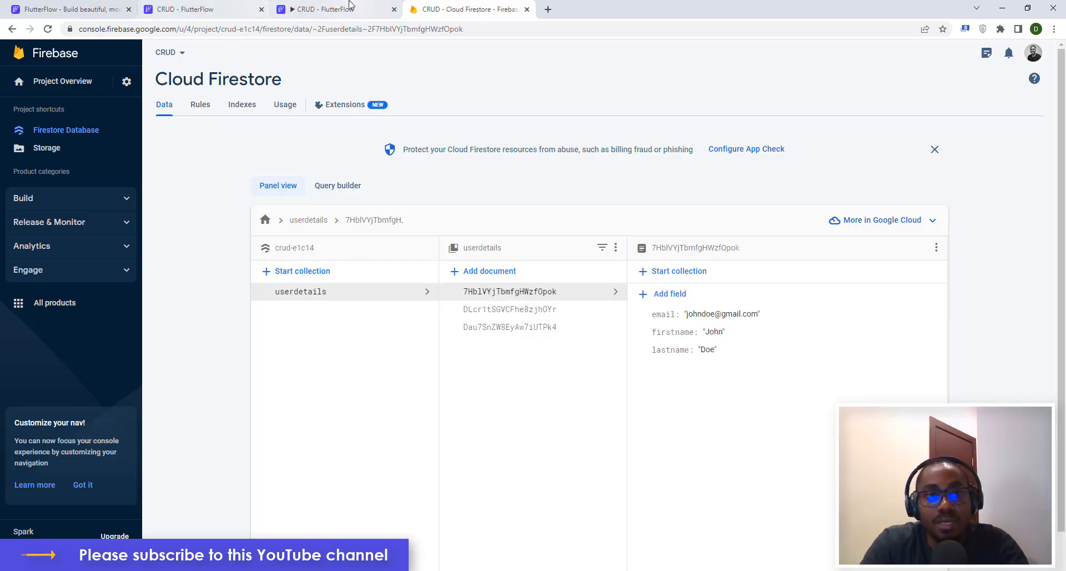
pyautogui.click(286, 8)
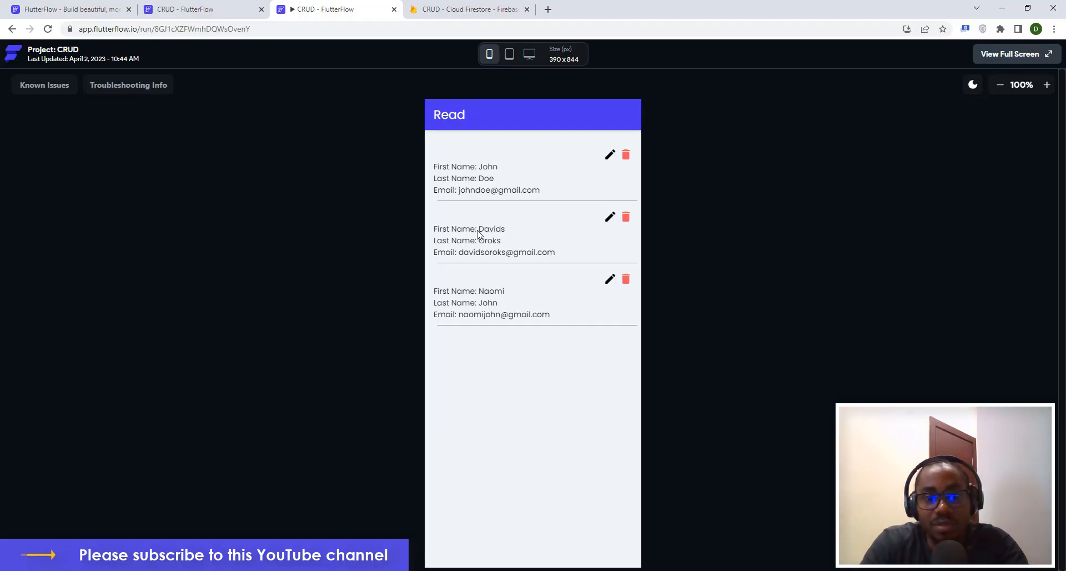
# Edit the second record with a new first name, last name and e-mail, save, and return to Read.
pyautogui.click(611, 218)
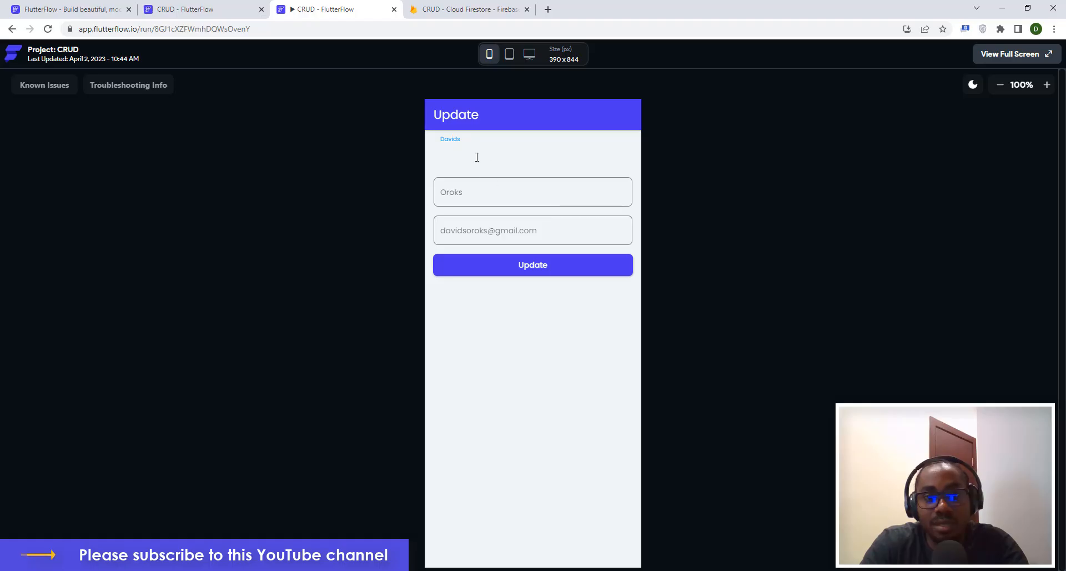
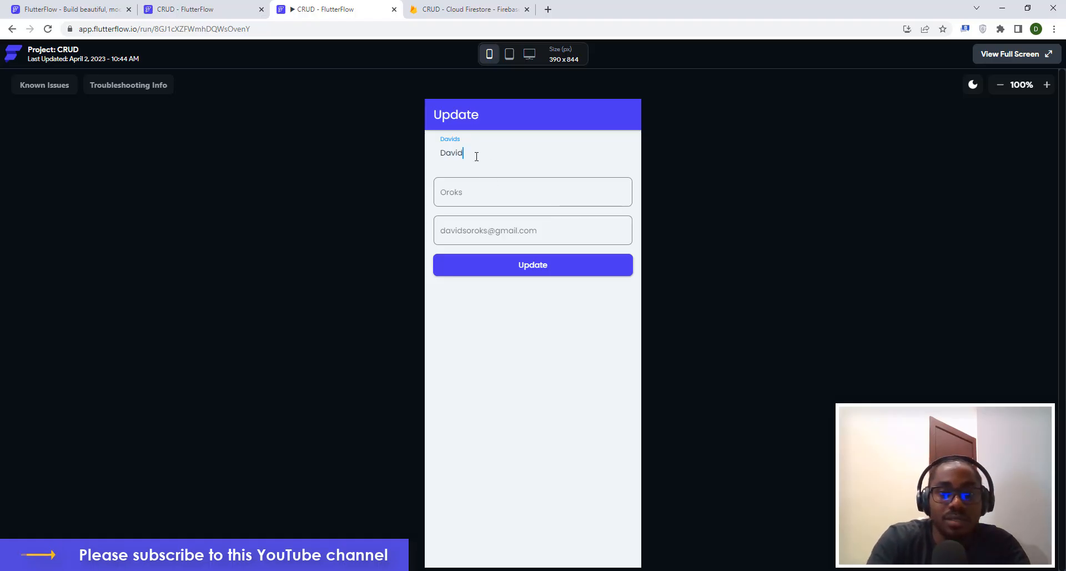
pyautogui.click(460, 191)
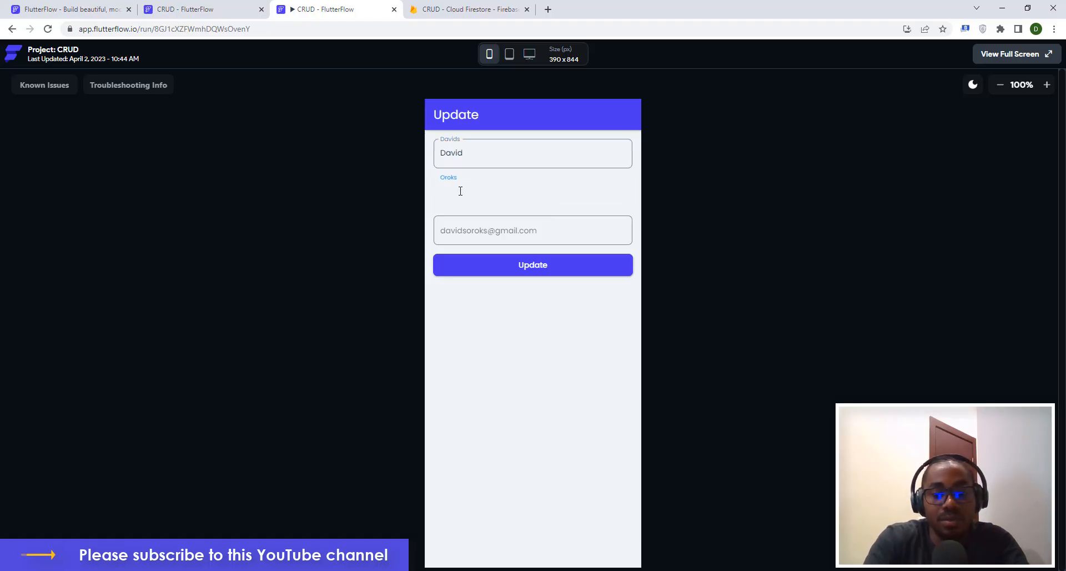
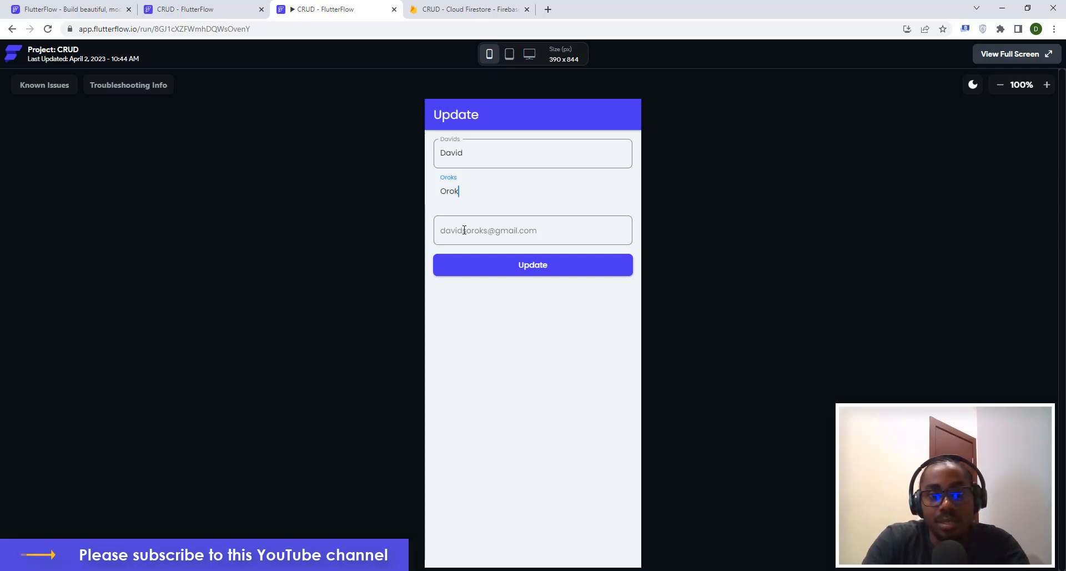
pyautogui.click(464, 230)
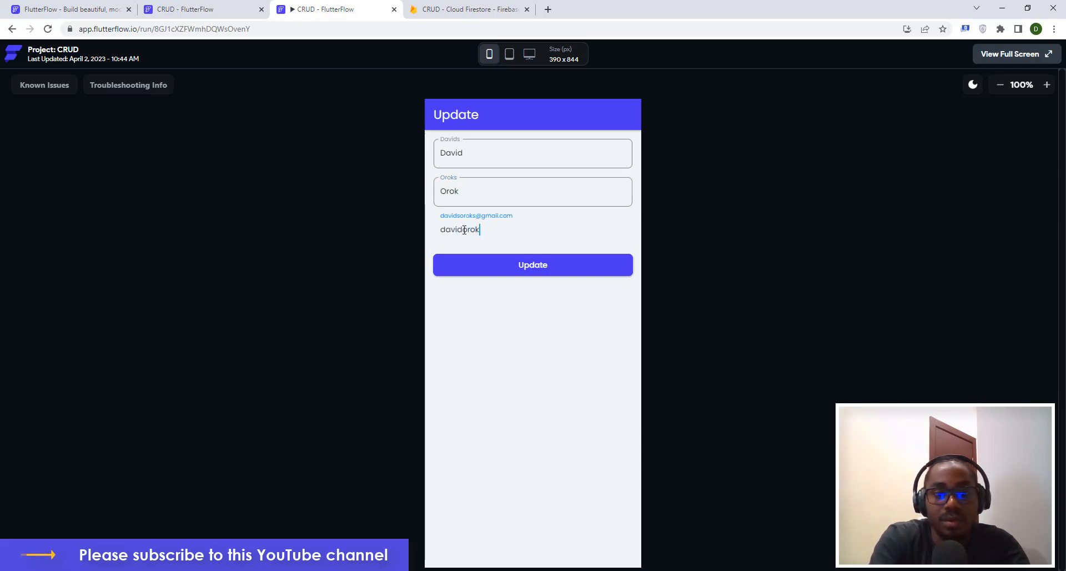
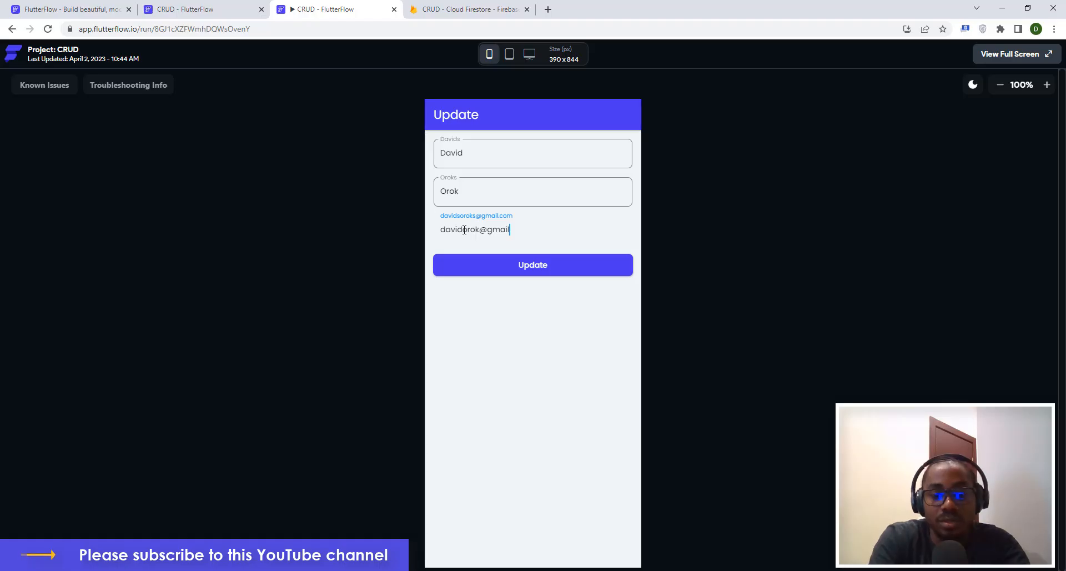
pyautogui.click(487, 277)
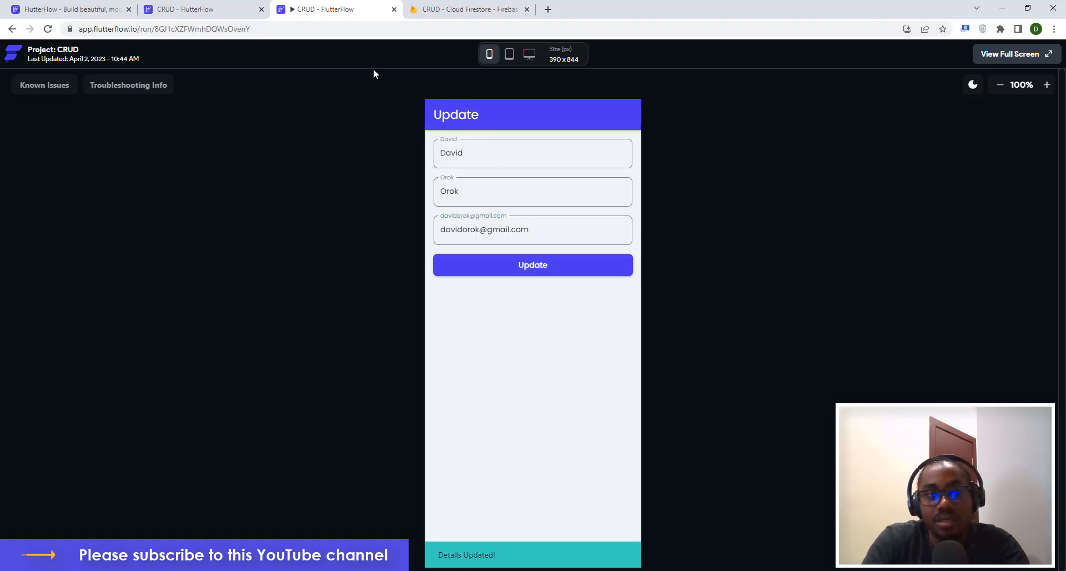
pyautogui.click(12, 29)
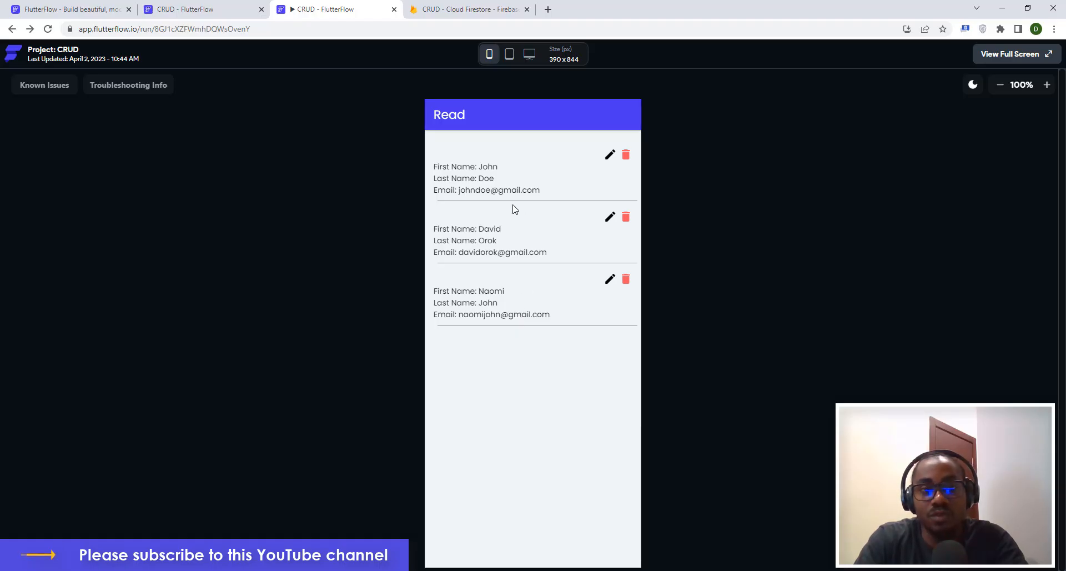
# Open the live site crud-w66lwq.flutterflow.app from the Web Publishing Live On link.
pyautogui.click(205, 10)
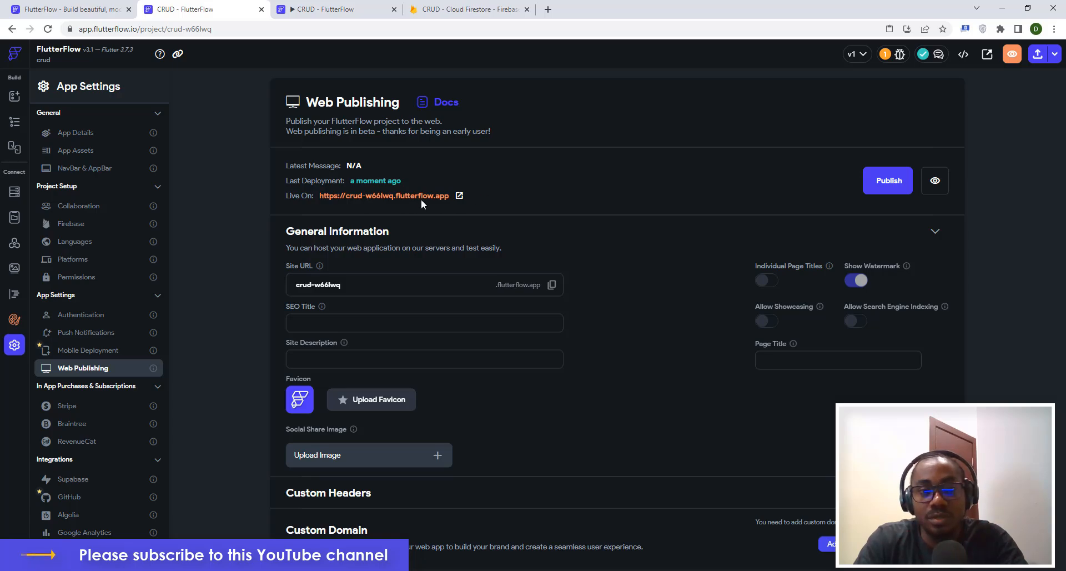
pyautogui.click(459, 196)
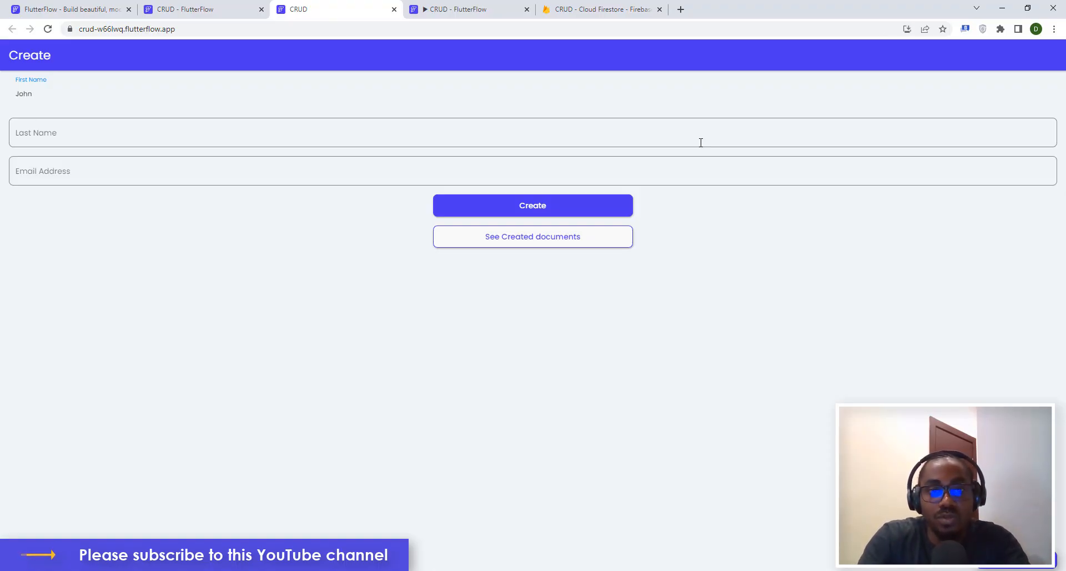
# Preview the live site at phone width in DevTools and enter a new user's name and partial e-mail.
pyautogui.hotkey('ctrl', 'shift', 'i')
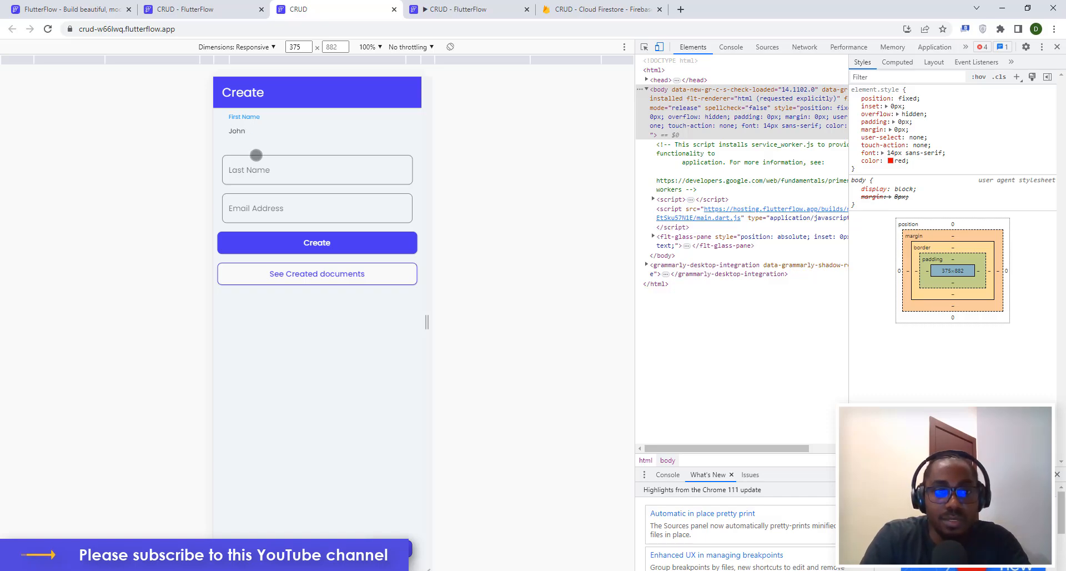
pyautogui.write('Jeff')
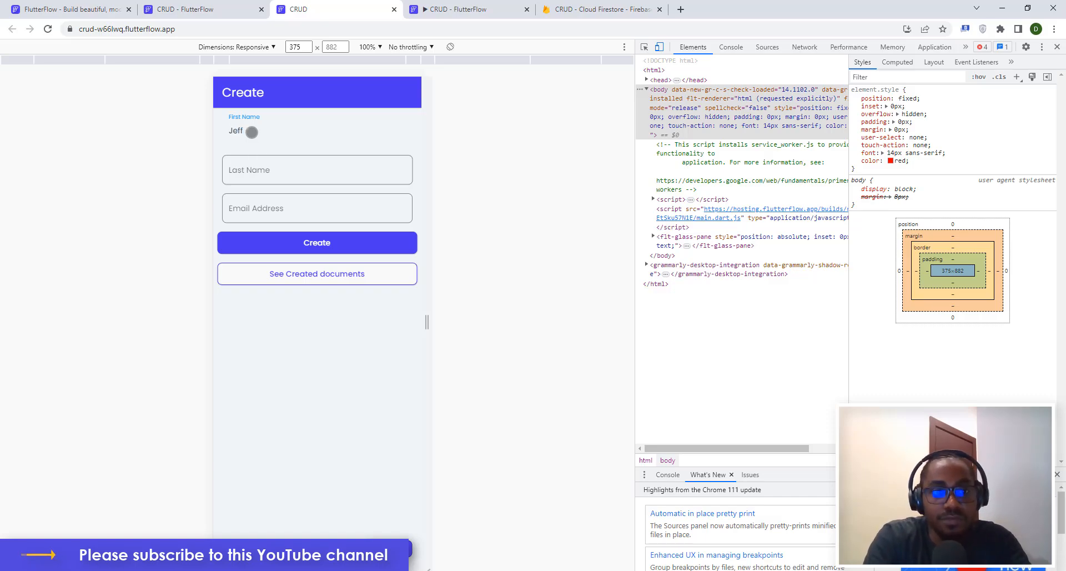
pyautogui.press('Tab')
pyautogui.write('B')
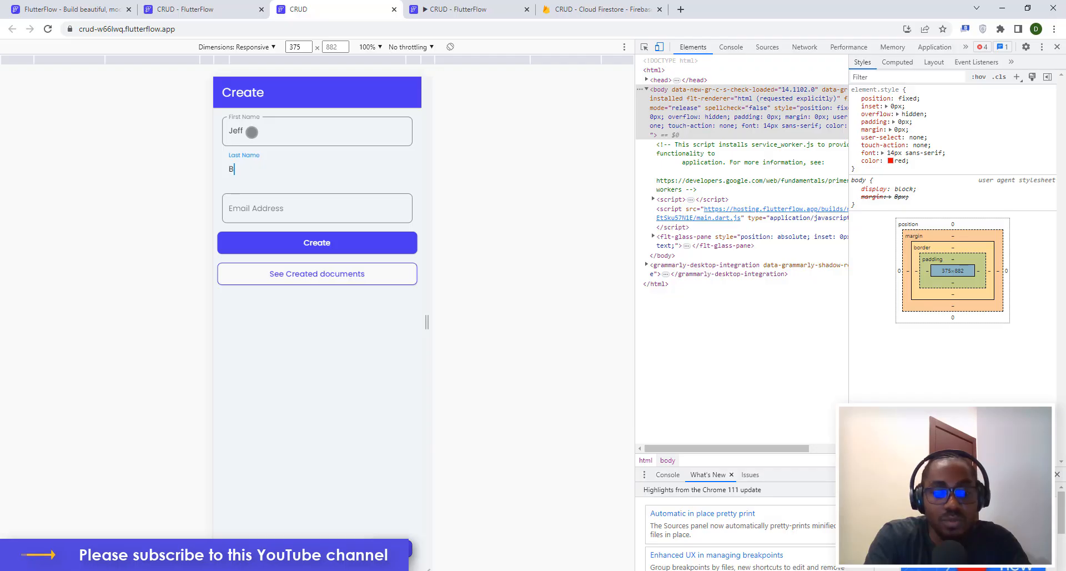
pyautogui.write('ezos')
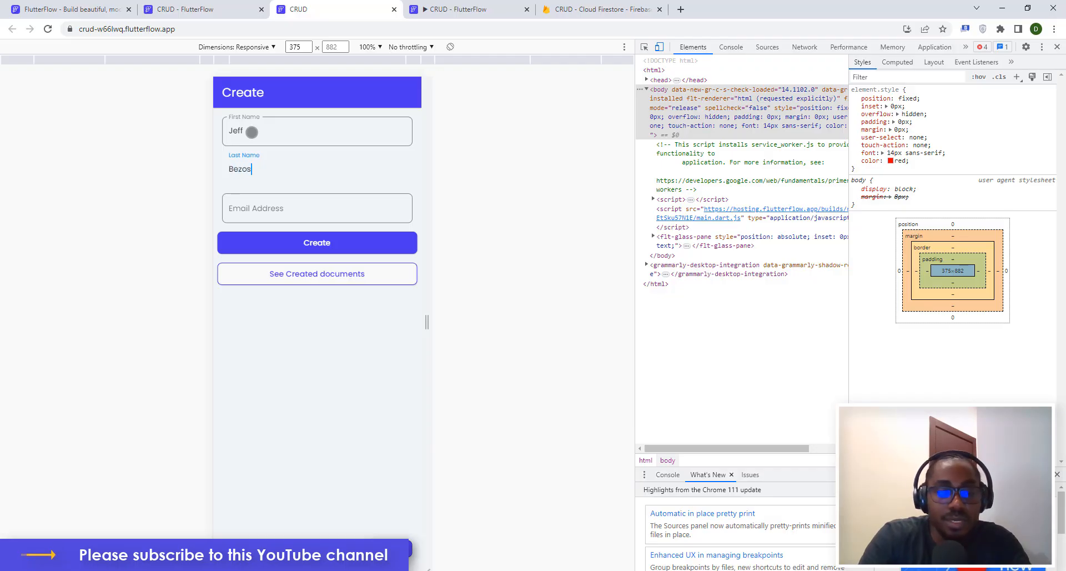
pyautogui.click(272, 203)
pyautogui.write('jeffbezos')
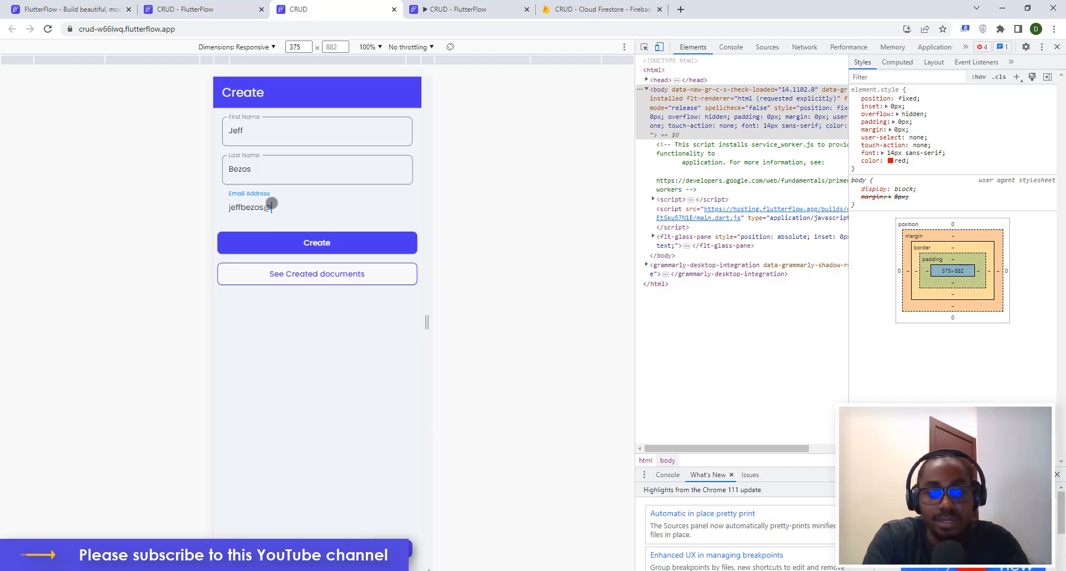
pyautogui.write('@gm')
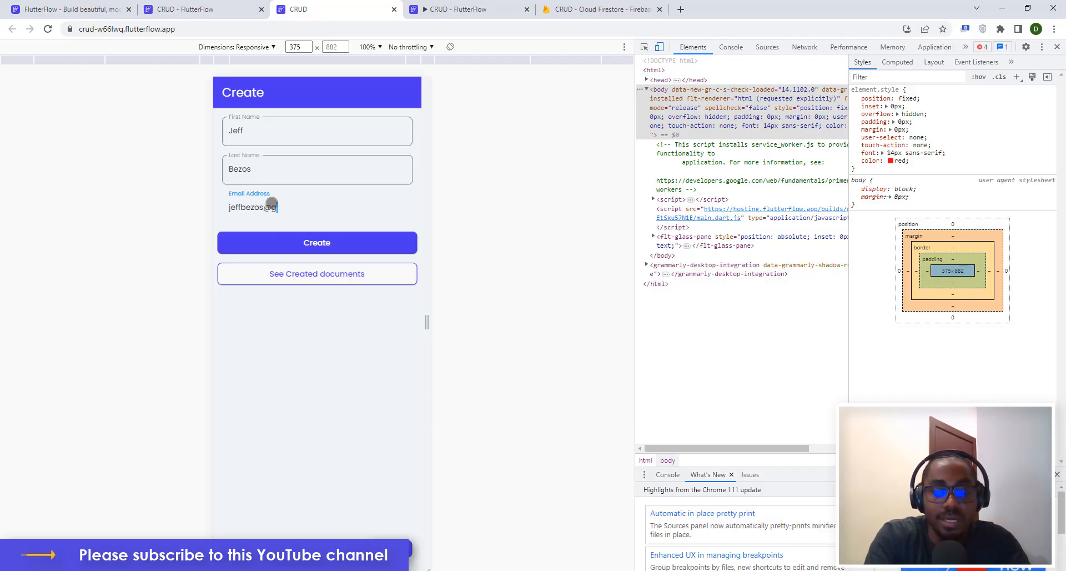